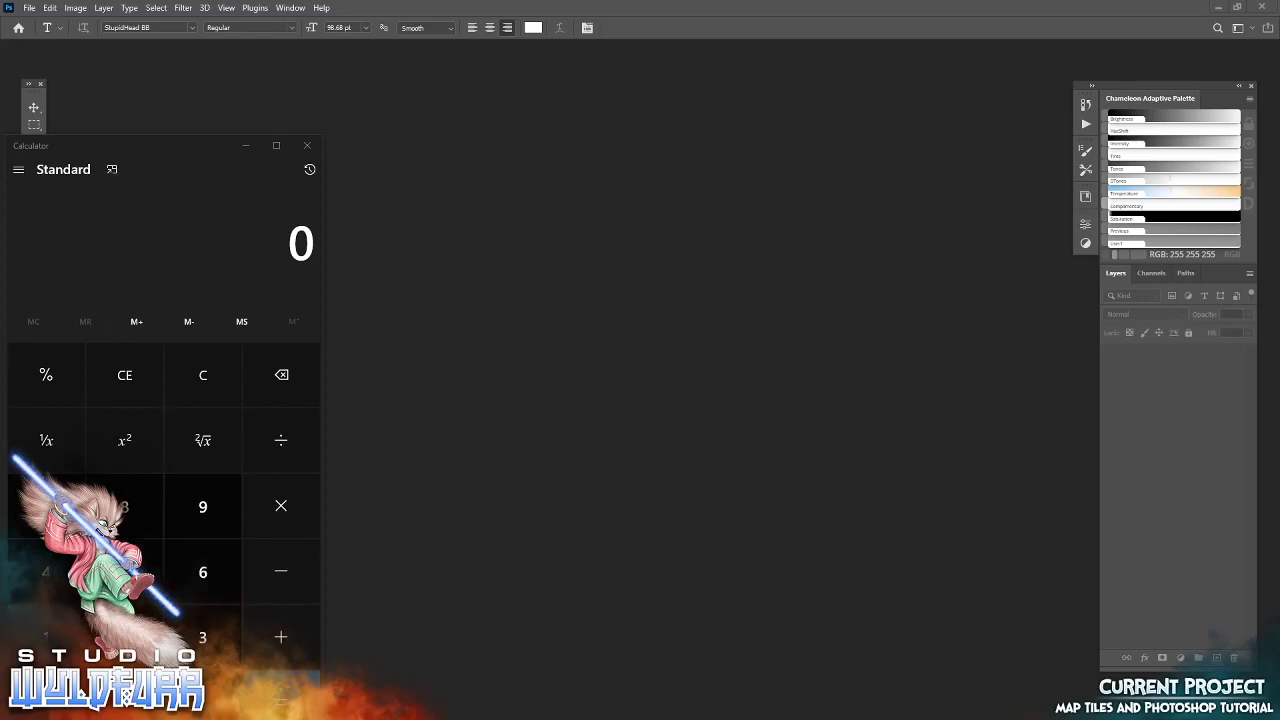
Calculate 180 × 6 in the calculator to work out the map's pixel size
{"action": "left_click", "coordinate": [46, 637]}
{"action": "left_click", "coordinate": [124, 506]}
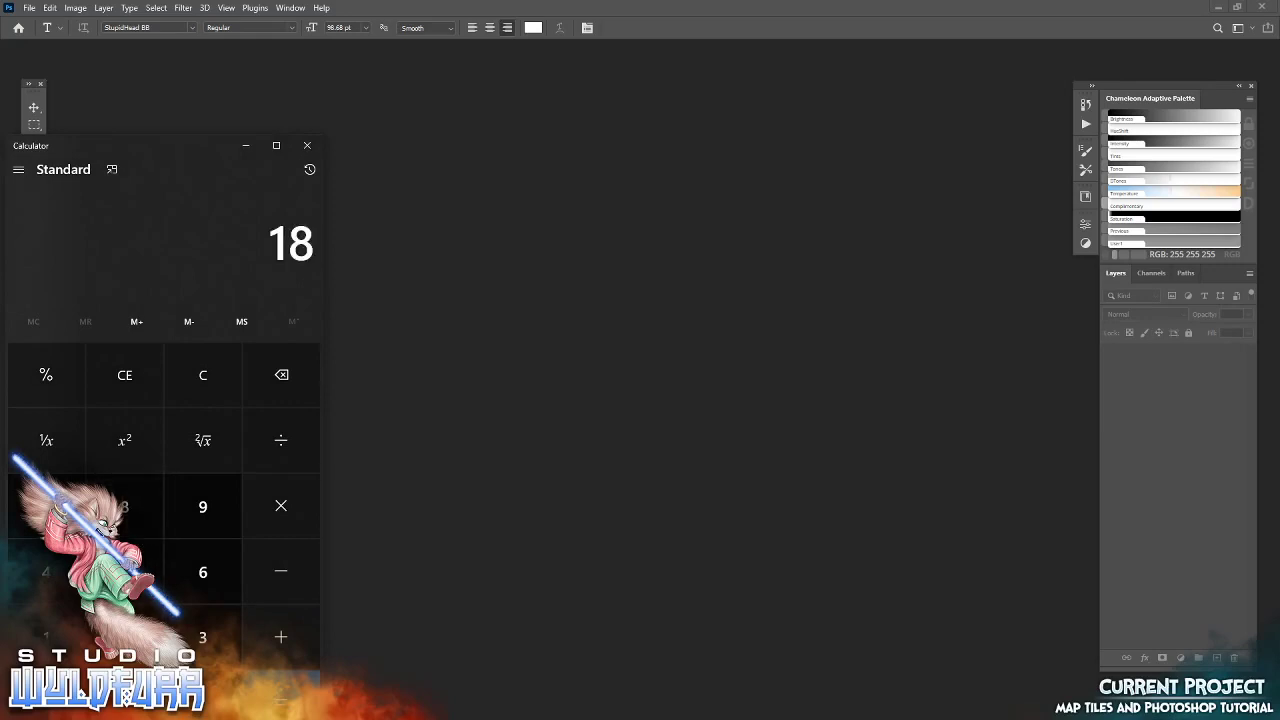
{"action": "left_click", "coordinate": [124, 700]}
{"action": "left_click", "coordinate": [288, 516]}
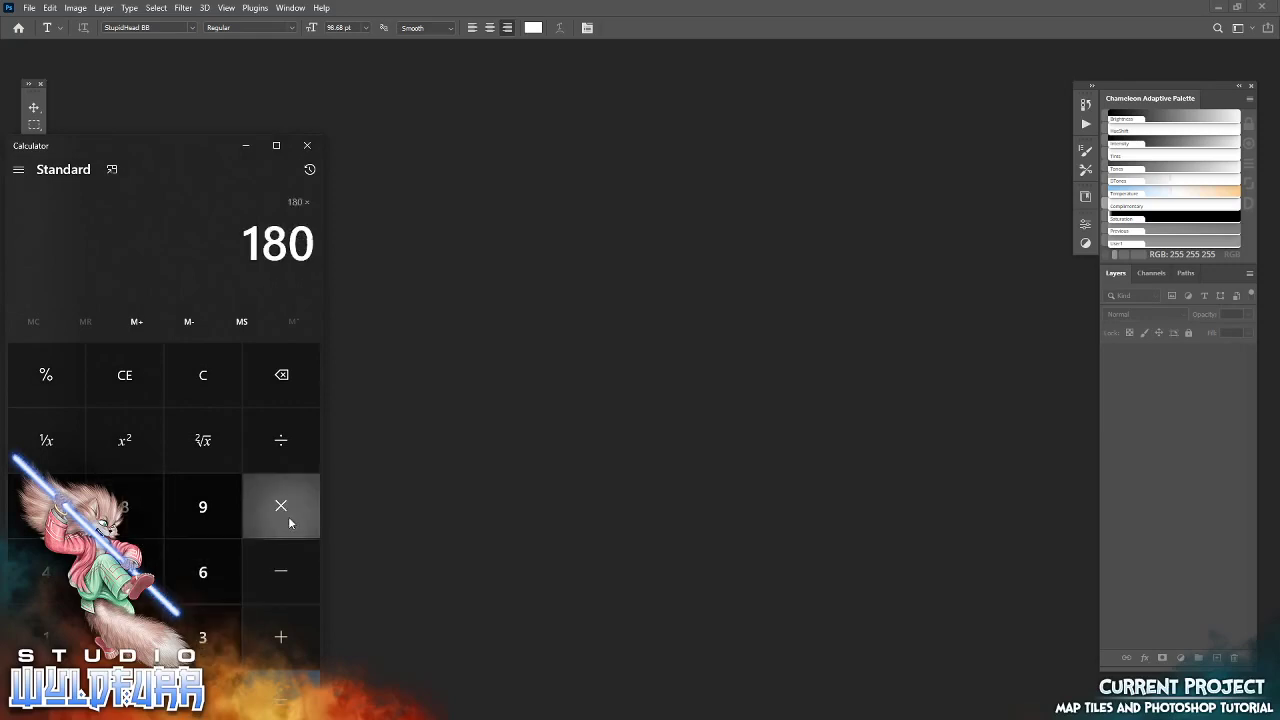
{"action": "left_click", "coordinate": [224, 575]}
{"action": "left_click", "coordinate": [283, 693]}
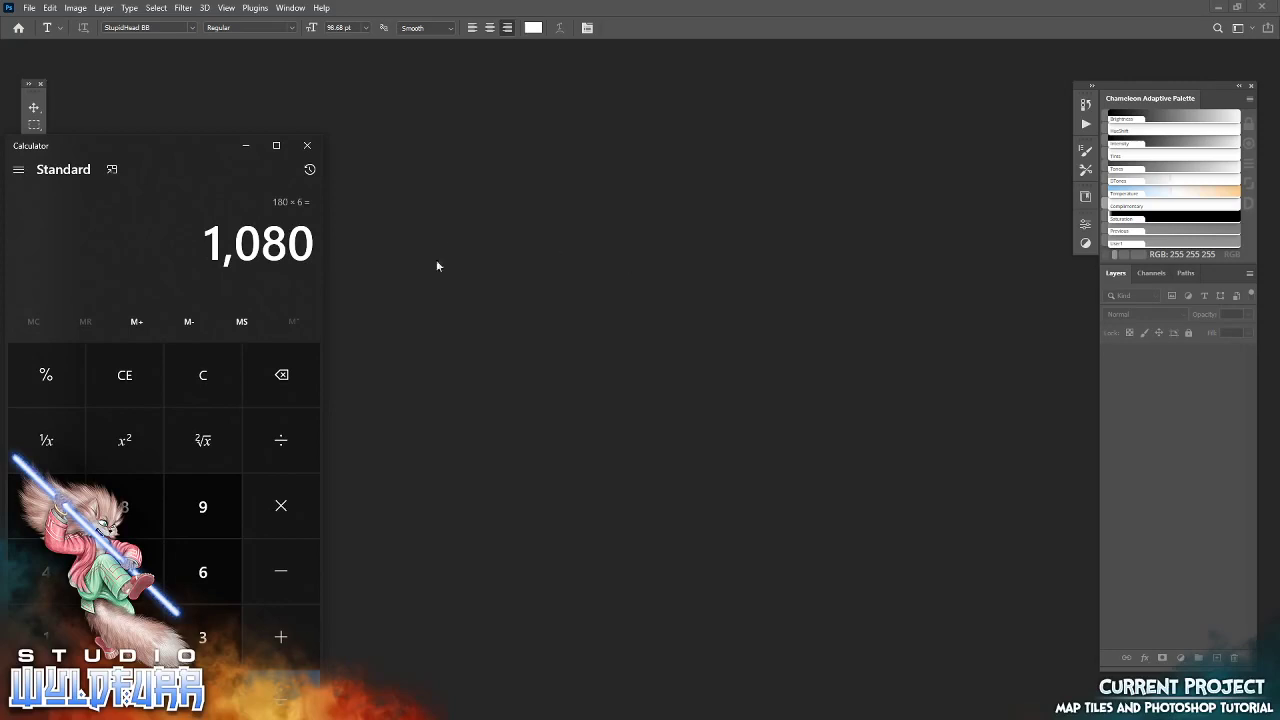
Create a new blank Photoshop document 1080 pixels wide and 1080 pixels high at 72 pixels per inch
{"action": "left_click", "coordinate": [29, 9]}
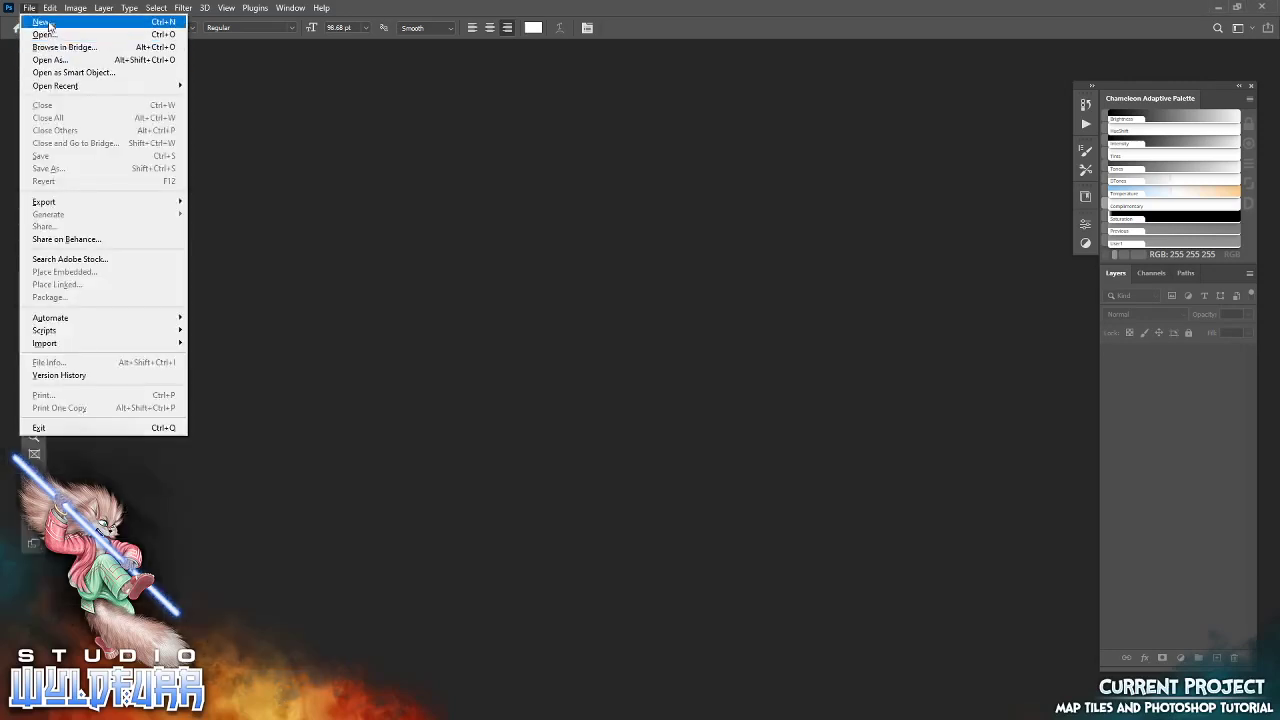
{"action": "left_click", "coordinate": [41, 21]}
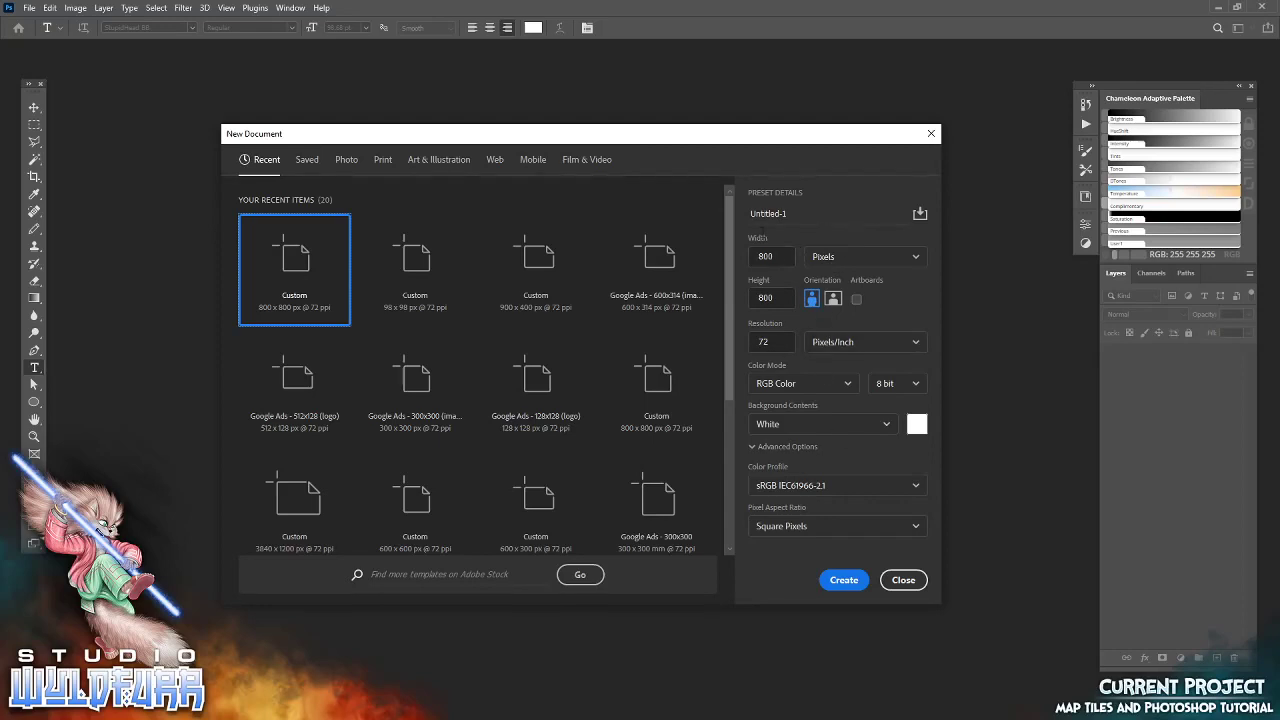
{"action": "left_click", "coordinate": [778, 259]}
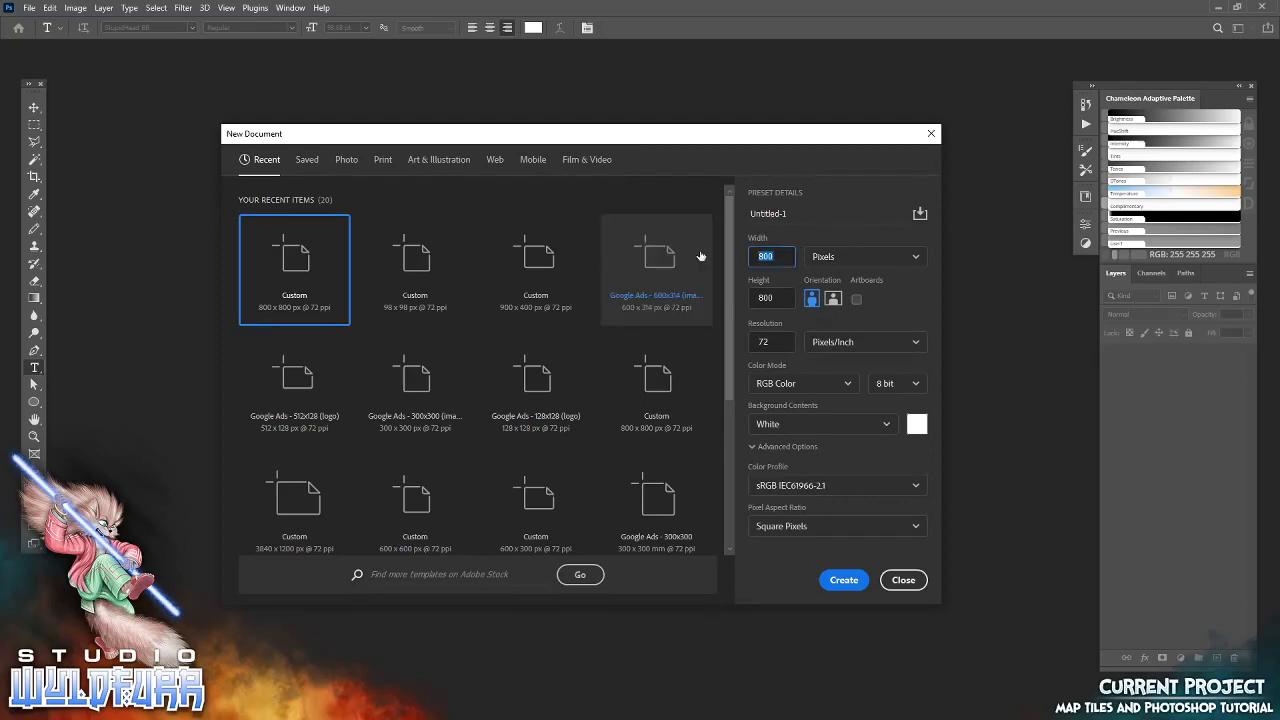
{"action": "type", "text": "10"}
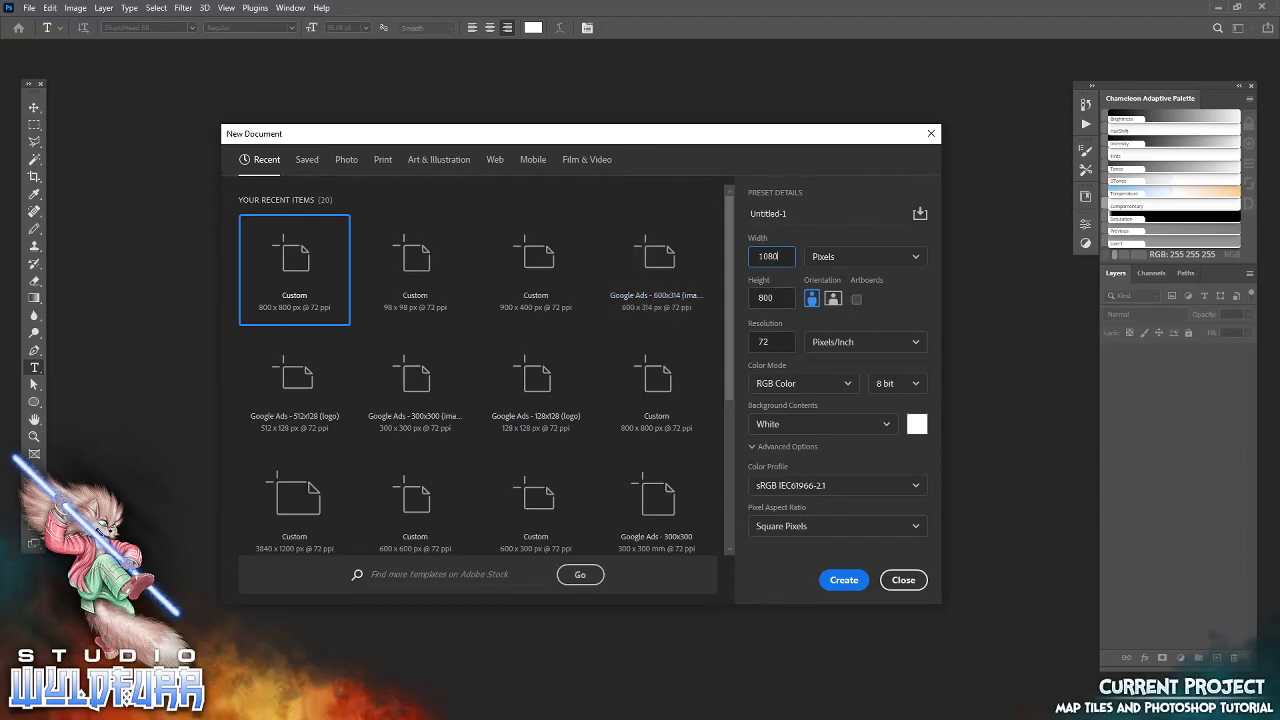
{"action": "key", "text": "Tab"}
{"action": "type", "text": "10"}
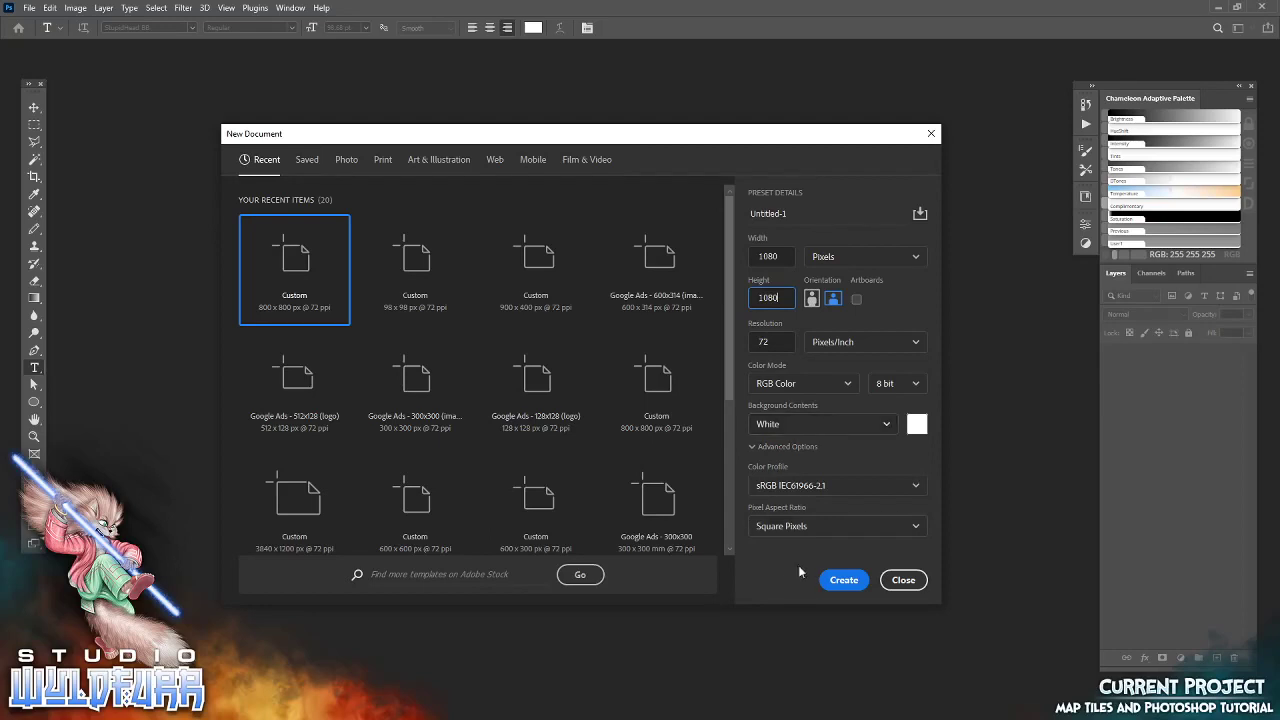
{"action": "left_click", "coordinate": [840, 581]}
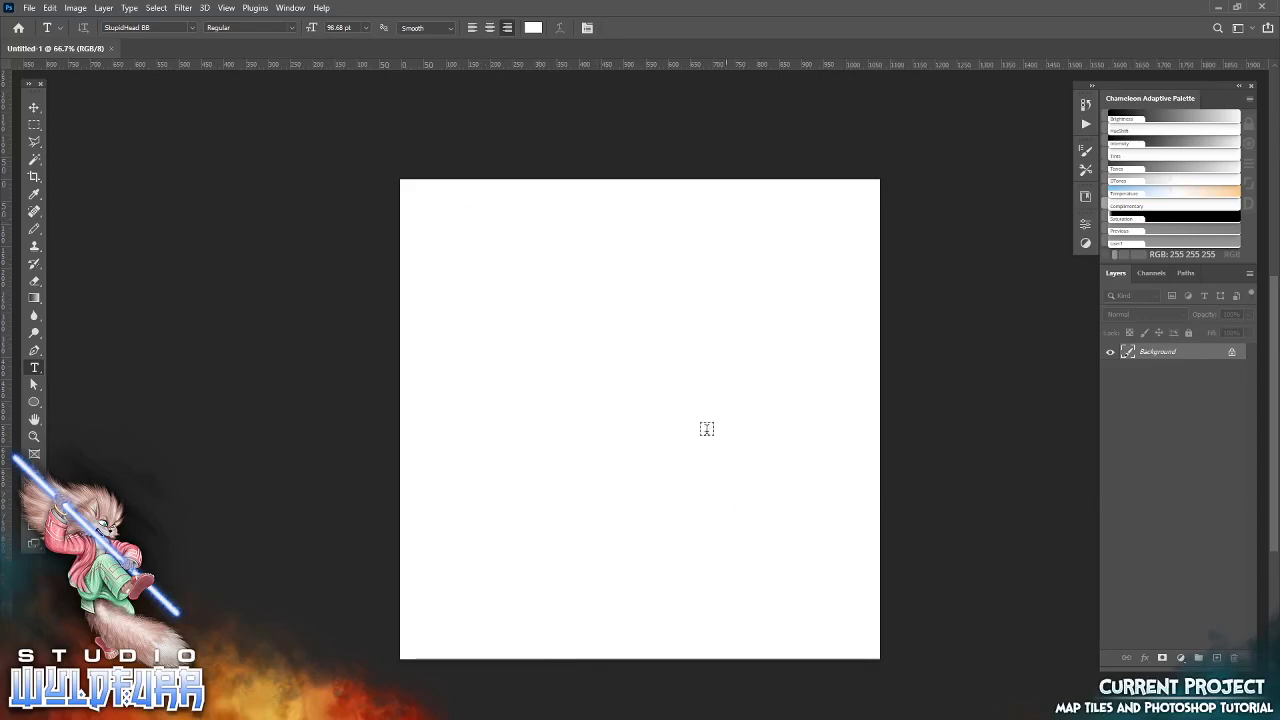
Add a guide layout to the canvas with 6 columns and 6 rows, each 180 px in size
{"action": "key", "text": "v"}
{"action": "left_click", "coordinate": [281, 10]}
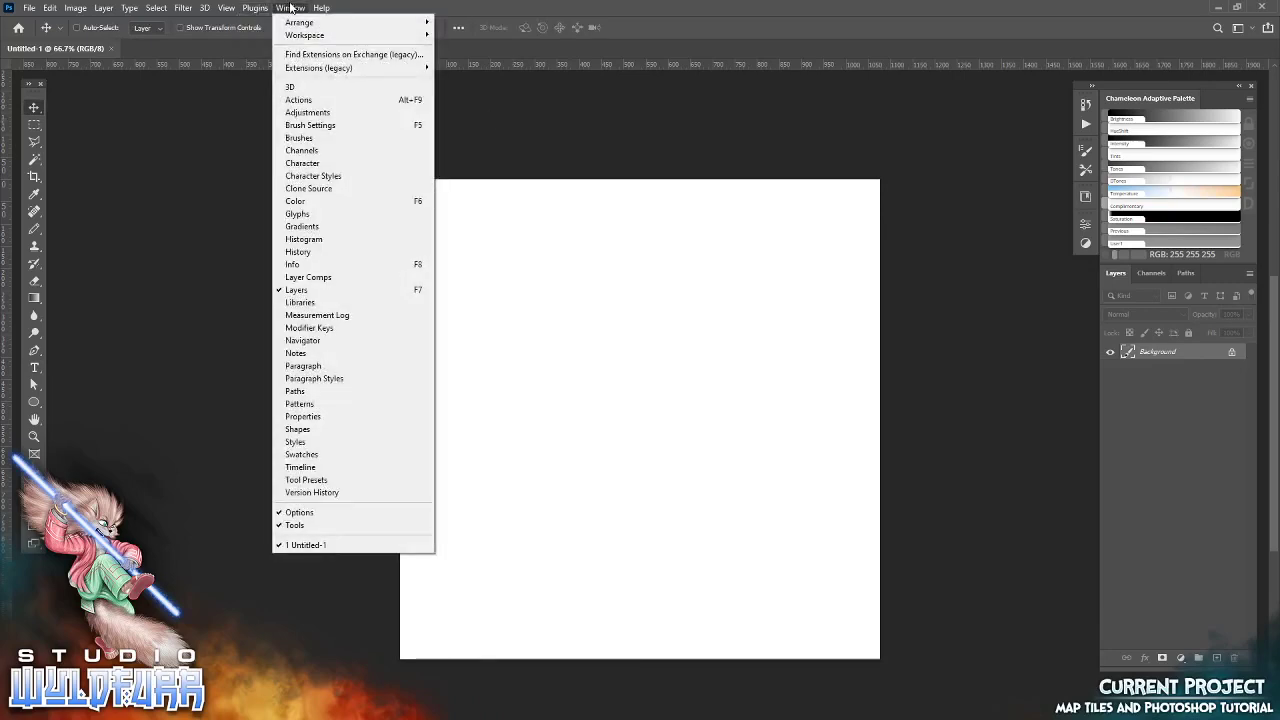
{"action": "left_click", "coordinate": [232, 9]}
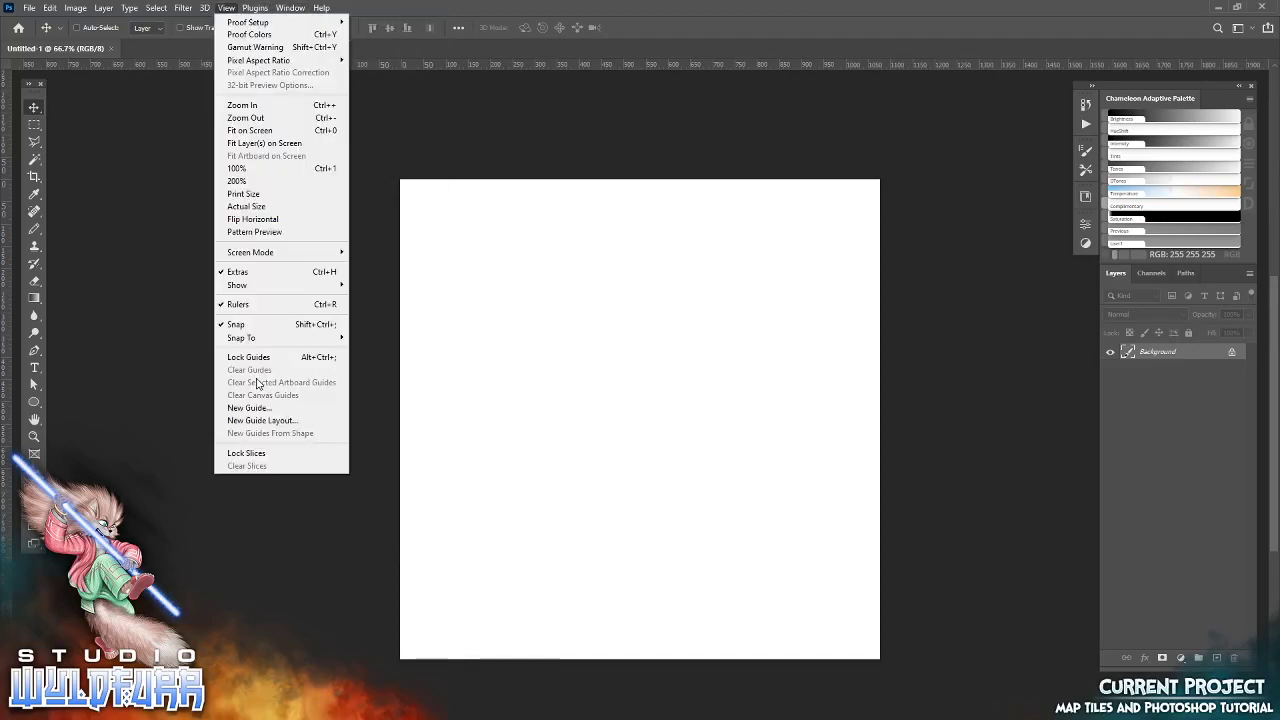
{"action": "left_click", "coordinate": [254, 423]}
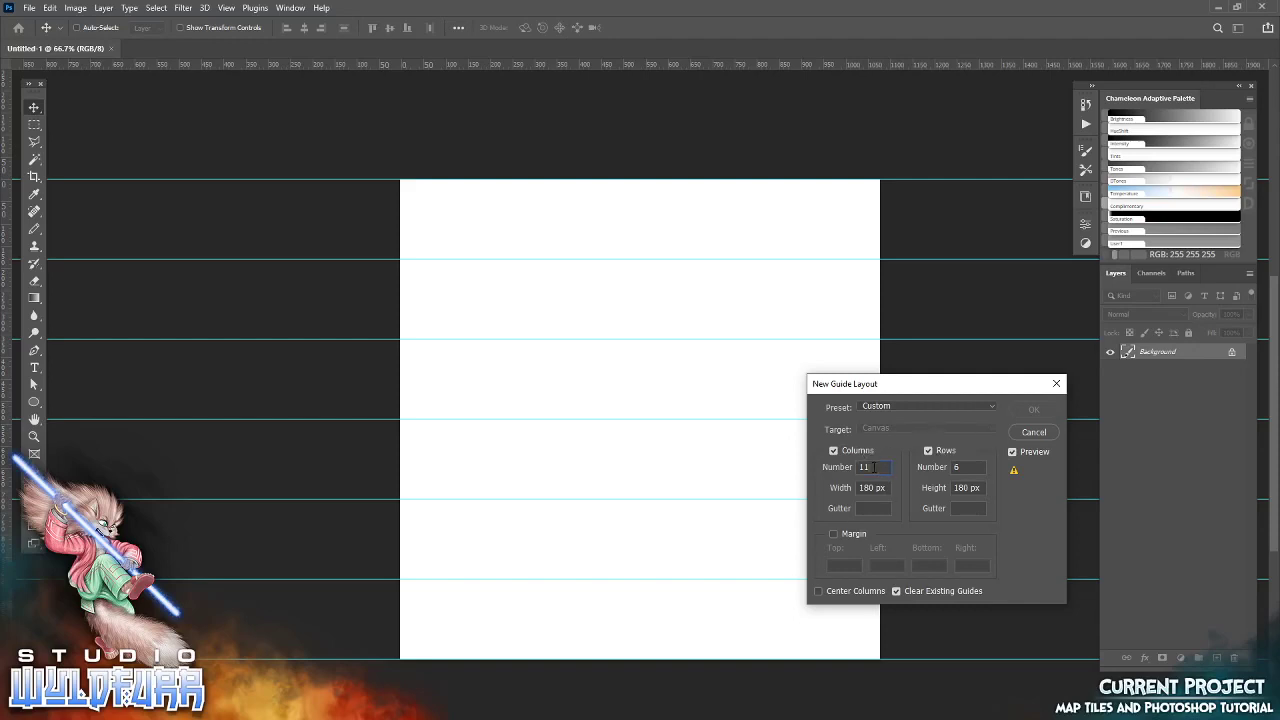
{"action": "left_click", "coordinate": [838, 469]}
{"action": "type", "text": "6"}
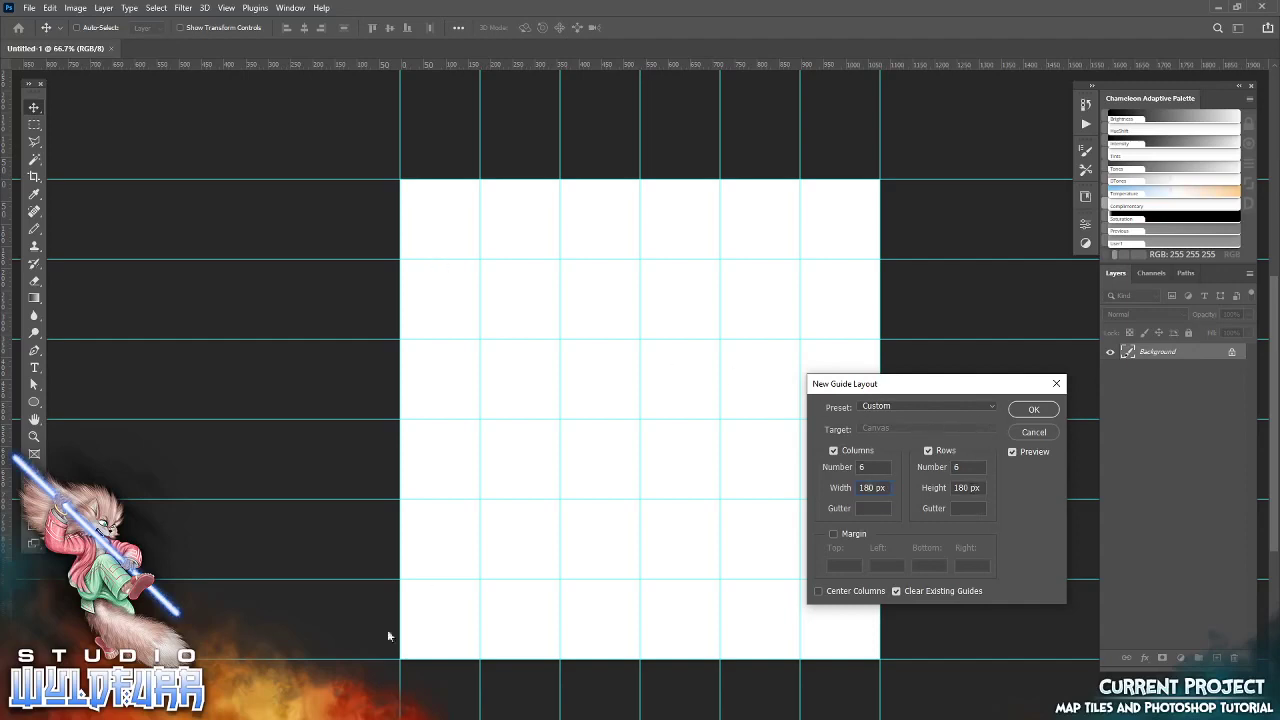
{"action": "left_click", "coordinate": [1035, 409]}
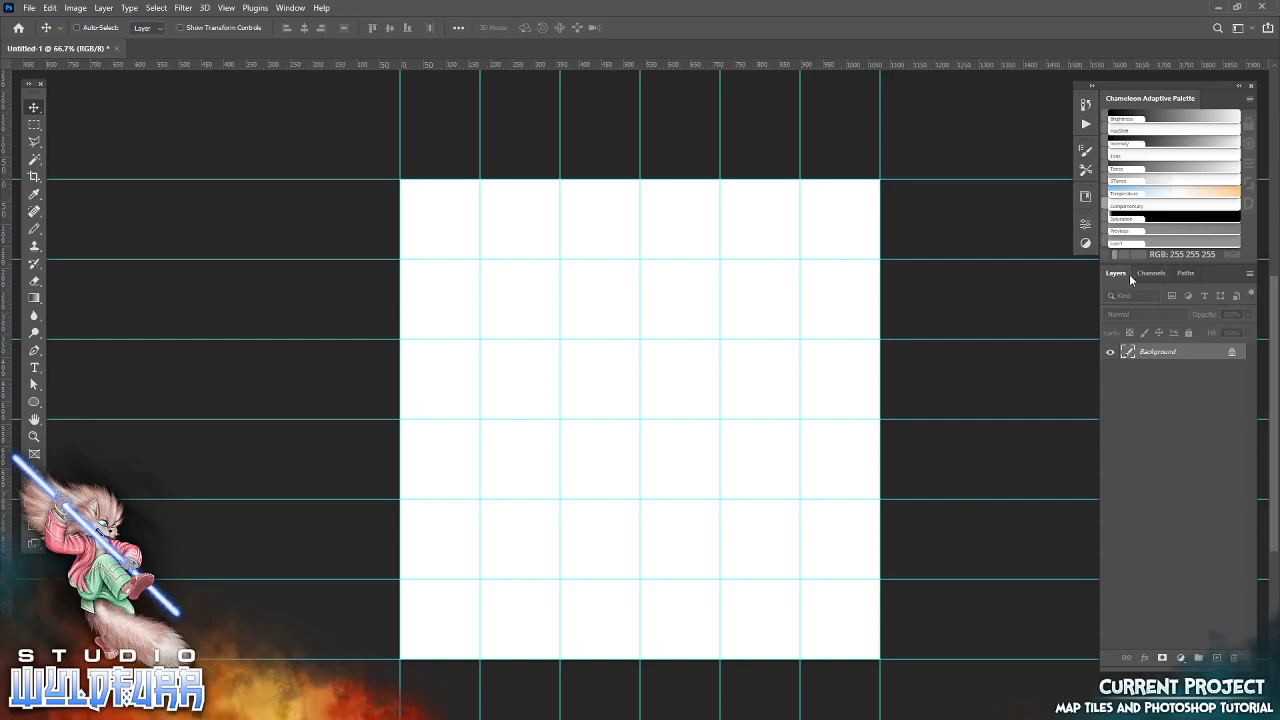
Create a layer group above the background and name it Walls
{"action": "left_click", "coordinate": [1199, 658]}
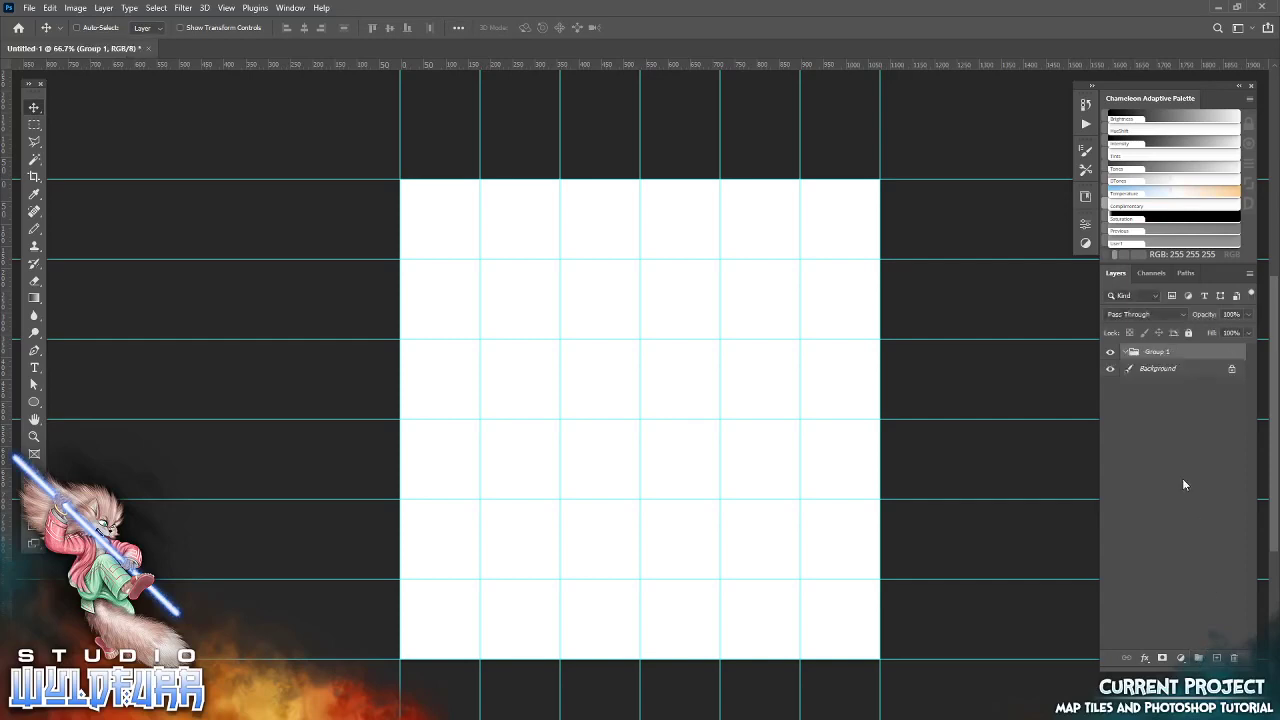
{"action": "double_click", "coordinate": [1151, 351]}
{"action": "type", "text": "Walls"}
{"action": "key", "text": "Return"}
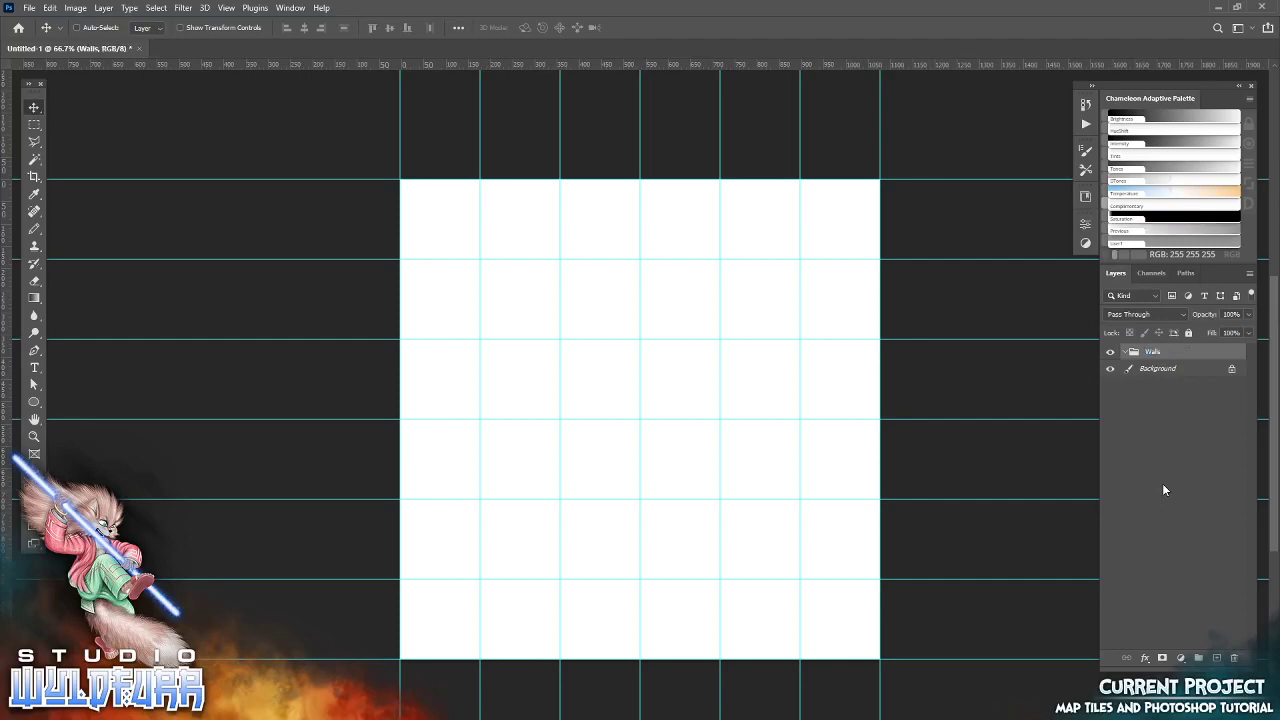
Create a second layer group named Floor and place it below the Walls group
{"action": "left_click", "coordinate": [1198, 657]}
{"action": "double_click", "coordinate": [1156, 353]}
{"action": "type", "text": "Fl"}
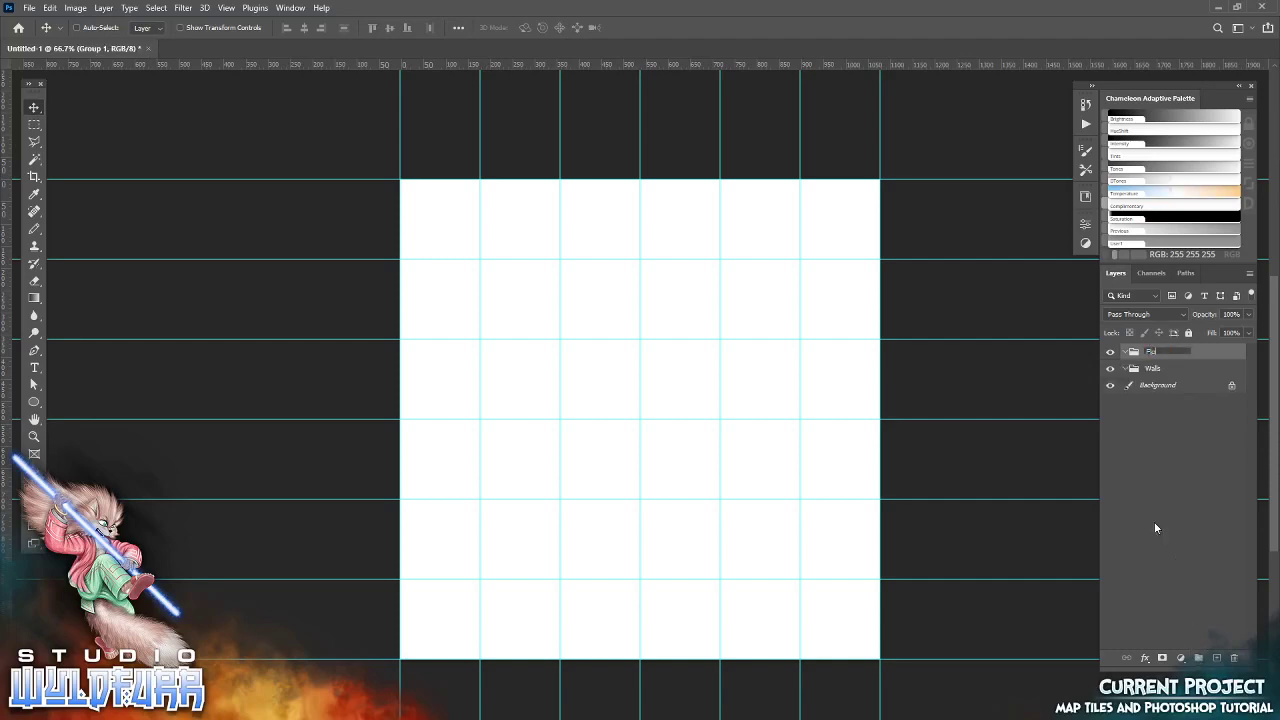
{"action": "type", "text": "oor"}
{"action": "key", "text": "Return"}
{"action": "left_click_drag", "start_coordinate": [1150, 353], "coordinate": [1170, 378]}
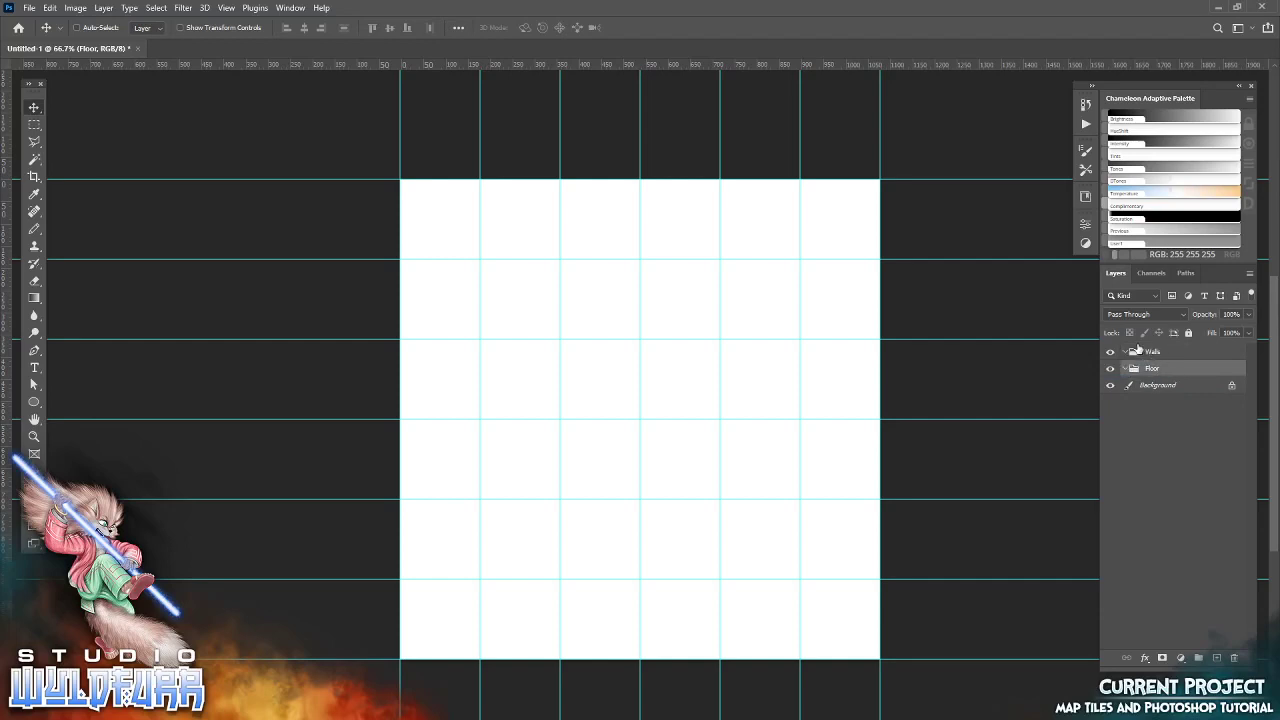
{"action": "left_click_drag", "start_coordinate": [1133, 350], "coordinate": [1166, 353]}
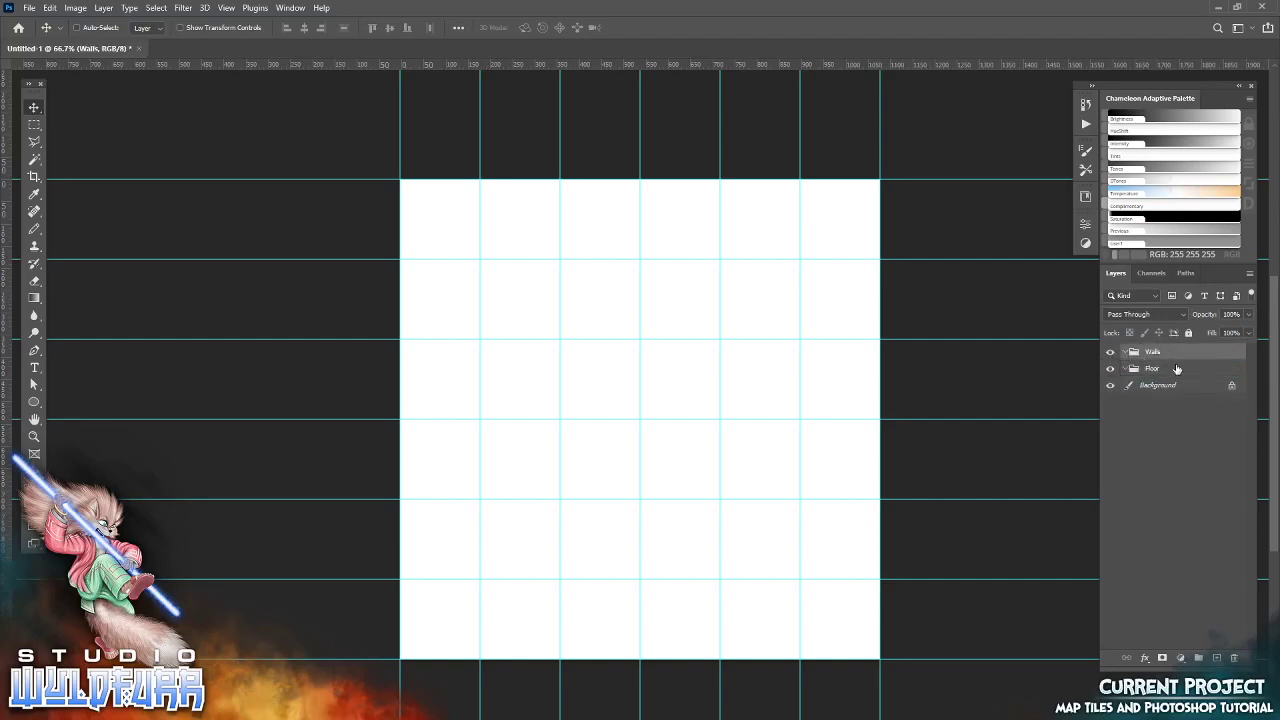
Create a third layer group named Ground and place it between the Floor group and the background
{"action": "left_click", "coordinate": [1154, 369]}
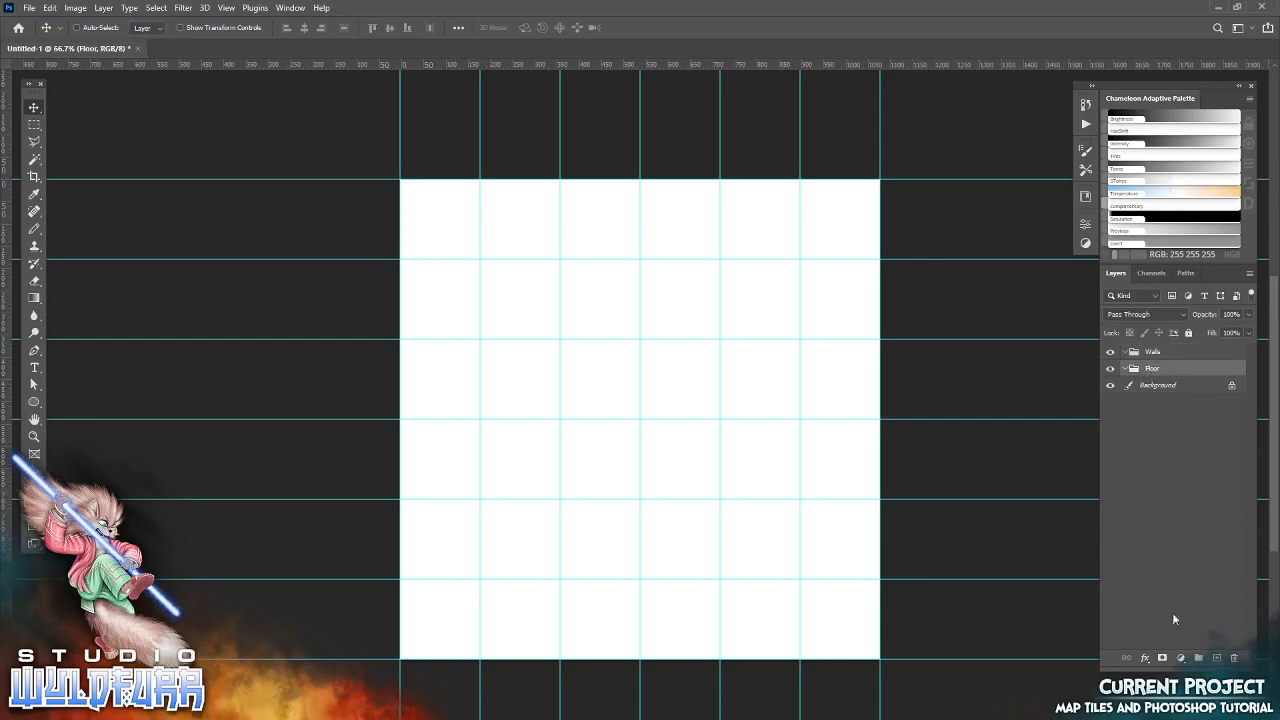
{"action": "left_click", "coordinate": [1199, 658]}
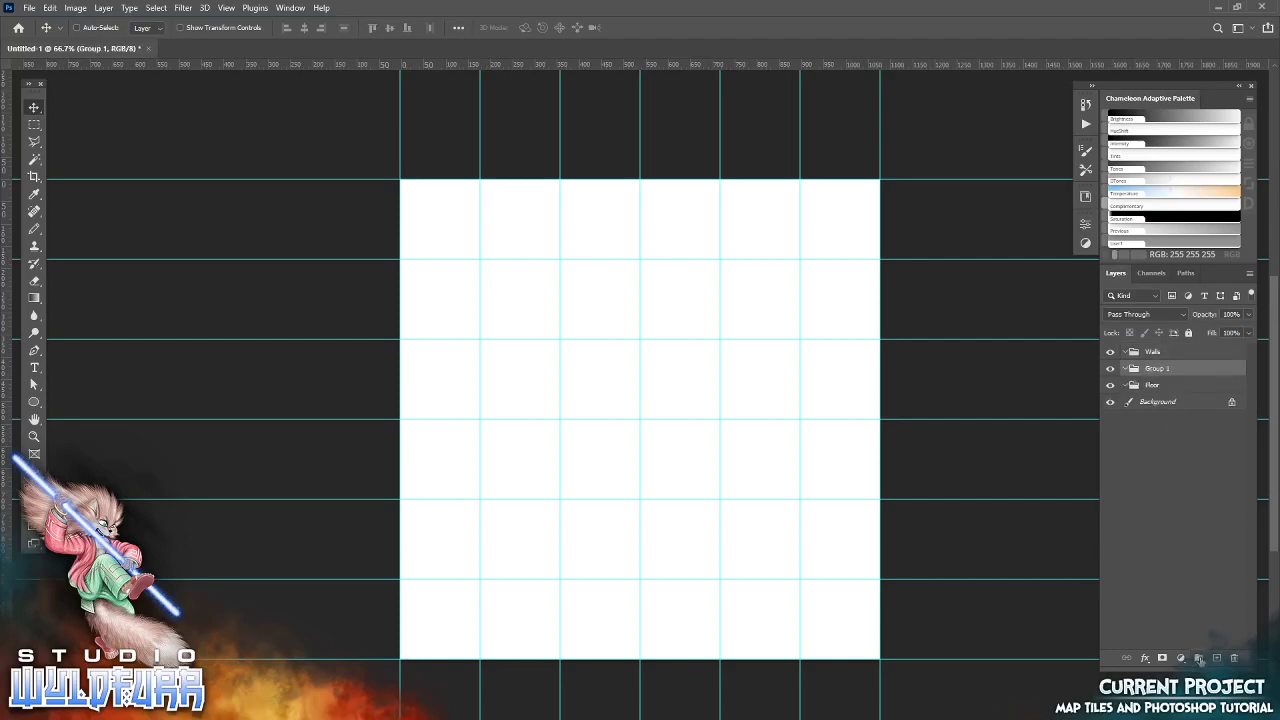
{"action": "double_click", "coordinate": [1158, 370]}
{"action": "type", "text": "Ground"}
{"action": "key", "text": "Return"}
{"action": "left_click_drag", "start_coordinate": [1154, 371], "coordinate": [1142, 396]}
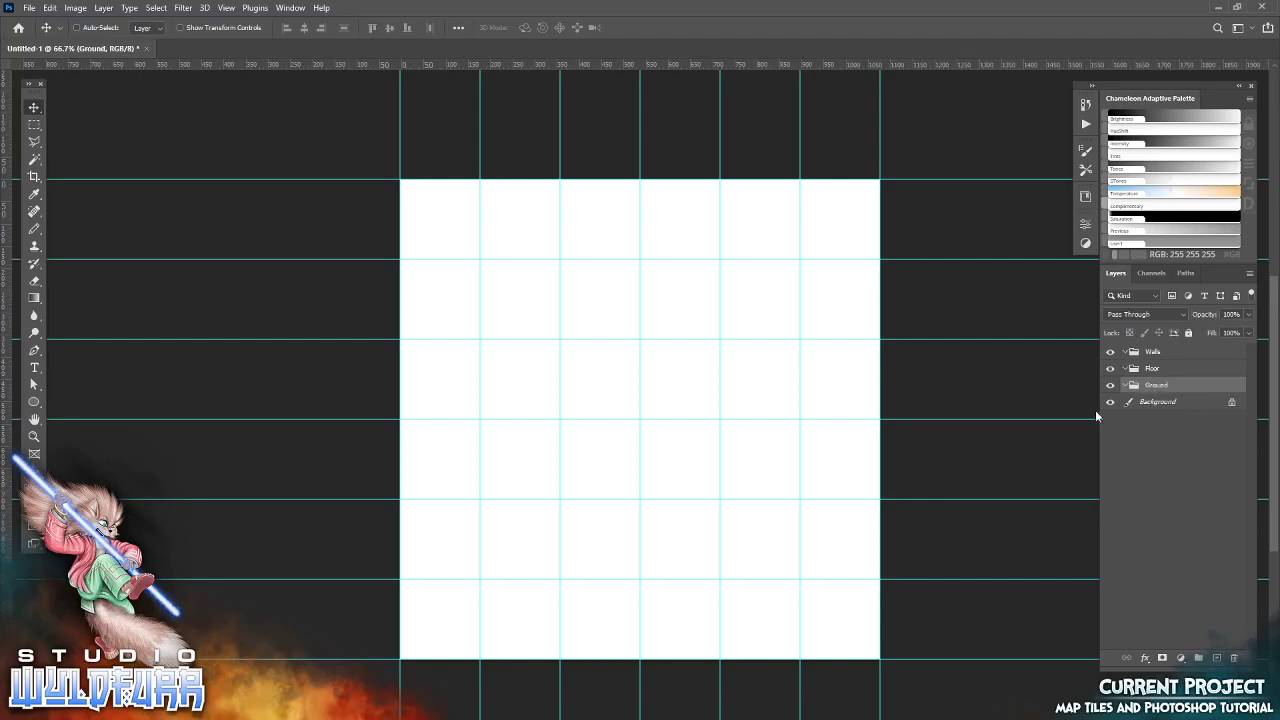
{"action": "left_click", "coordinate": [1156, 369]}
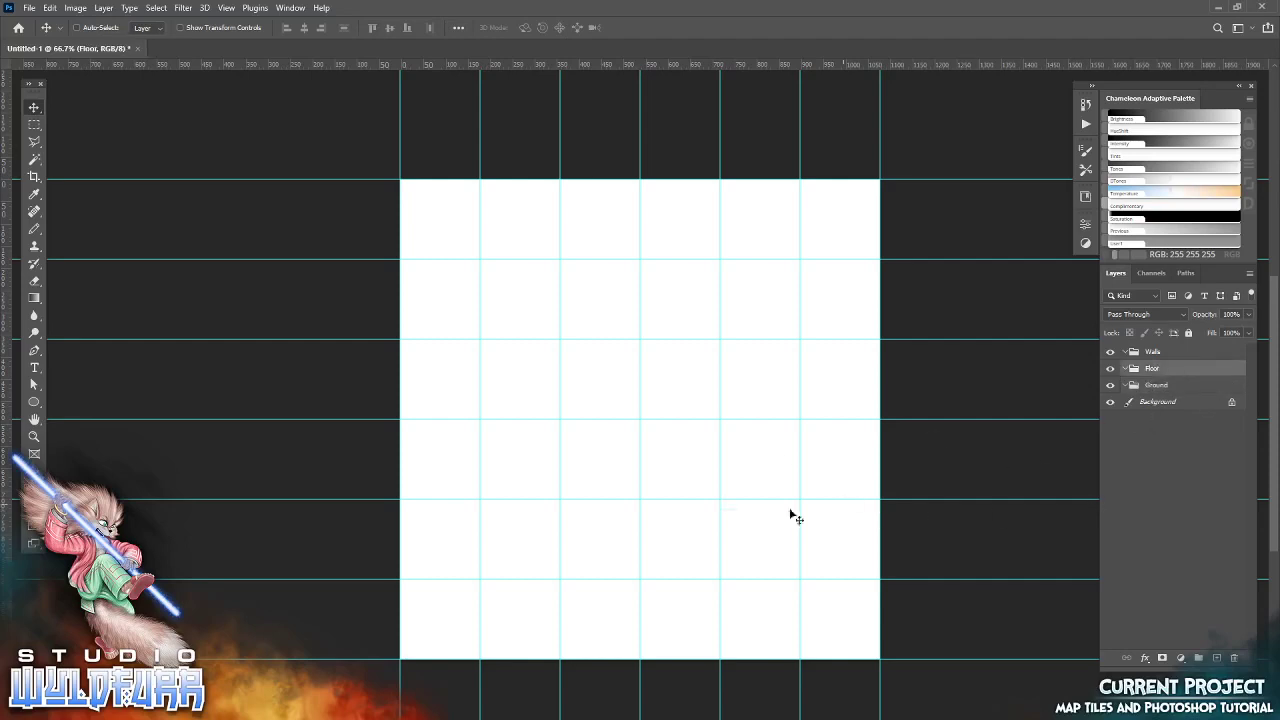
{"action": "left_click", "coordinate": [1156, 353]}
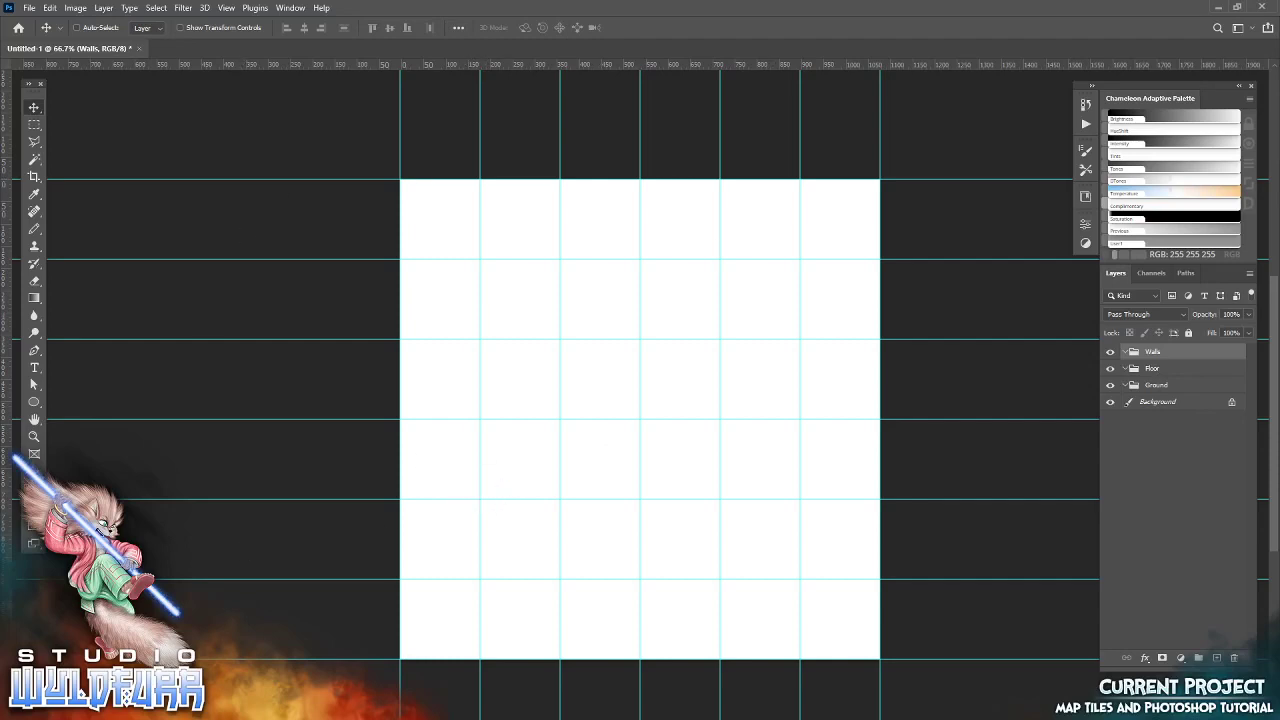
Switch to File Explorer and browse up from the 180px Tiles folder to the Patreon Library folder
{"action": "key", "text": "alt+Tab"}
{"action": "mouse_move", "coordinate": [1078, 41]}
{"action": "left_mouse_down"}
{"action": "mouse_move", "coordinate": [992, 68]}
{"action": "mouse_move", "coordinate": [1068, 33]}
{"action": "left_mouse_up"}
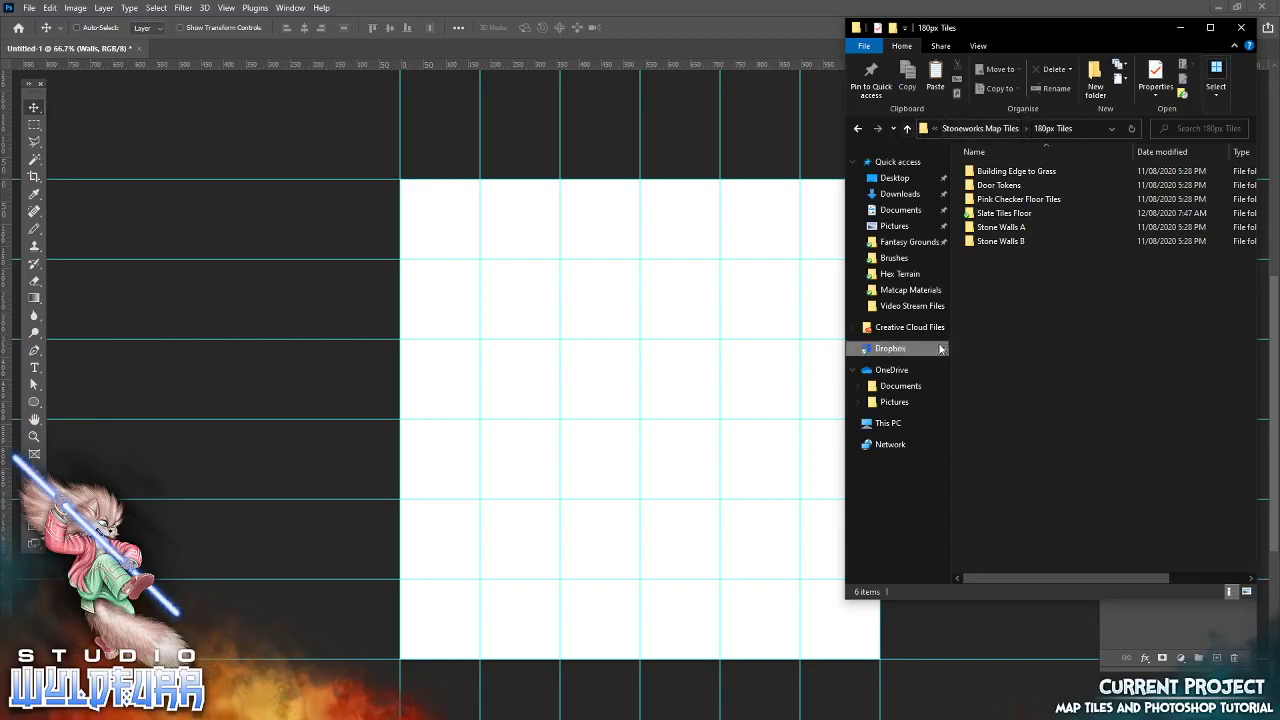
{"action": "left_click", "coordinate": [987, 128]}
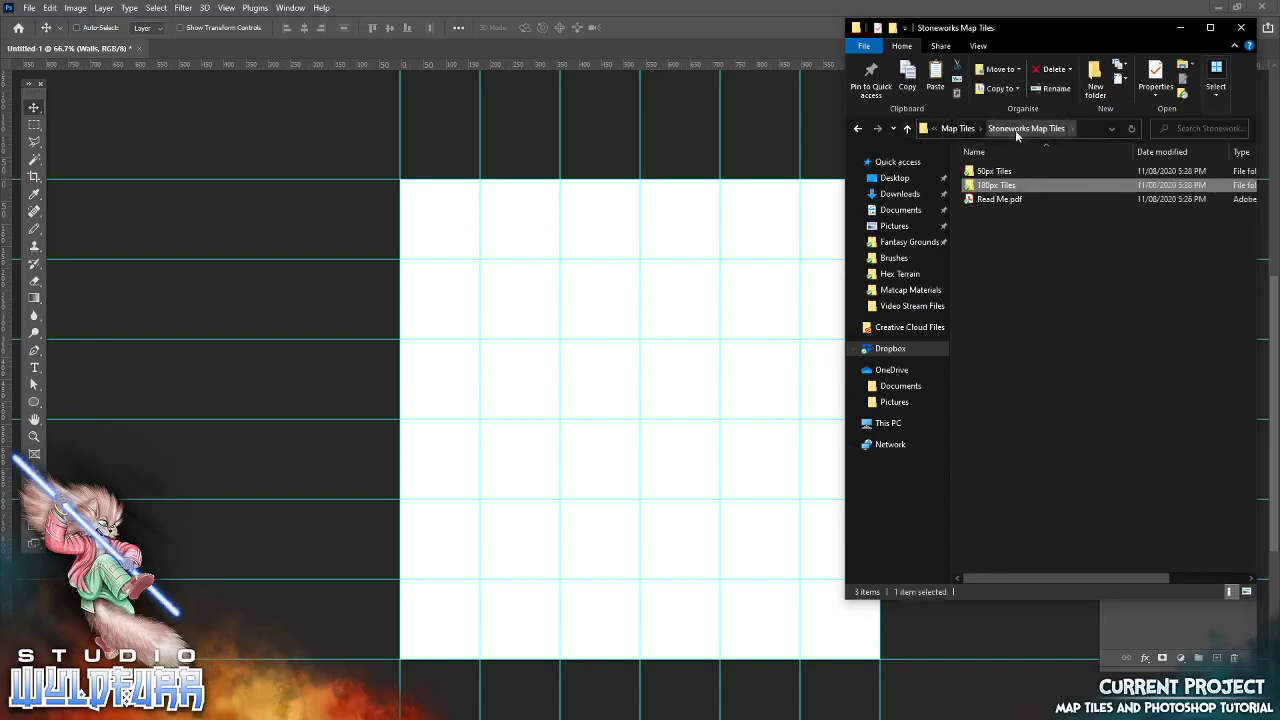
{"action": "left_click", "coordinate": [957, 128]}
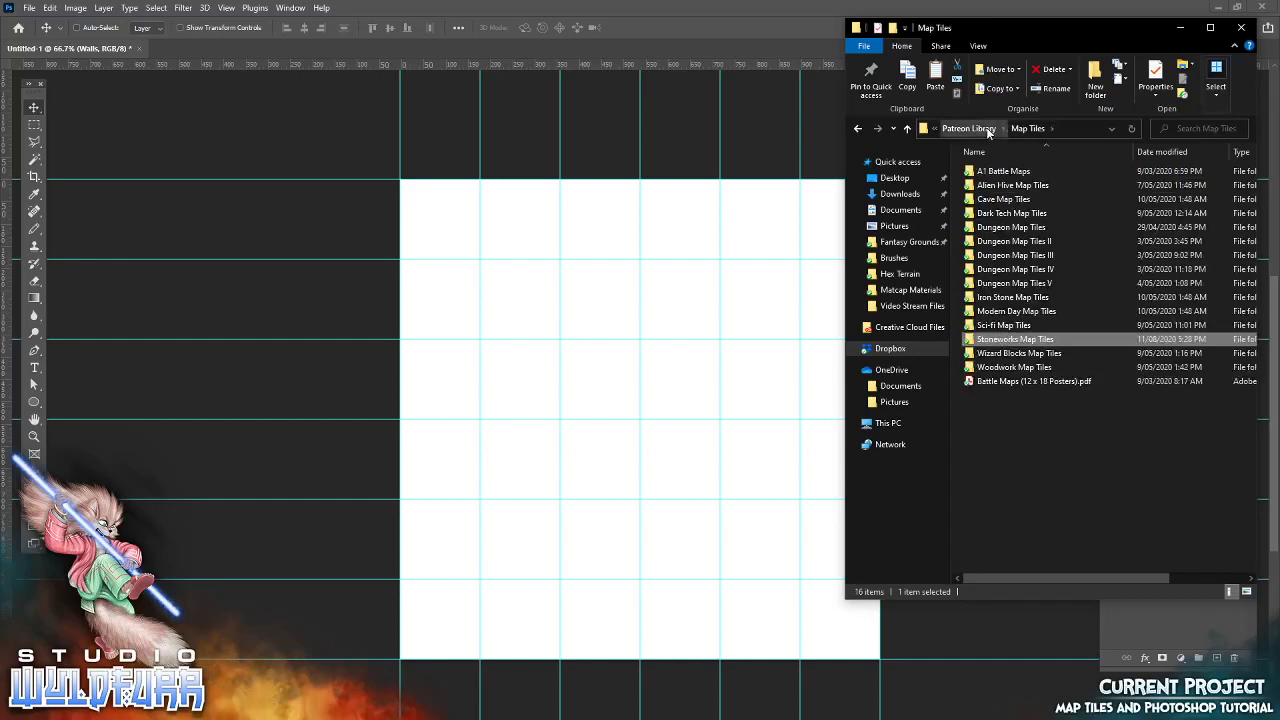
{"action": "left_click", "coordinate": [987, 128]}
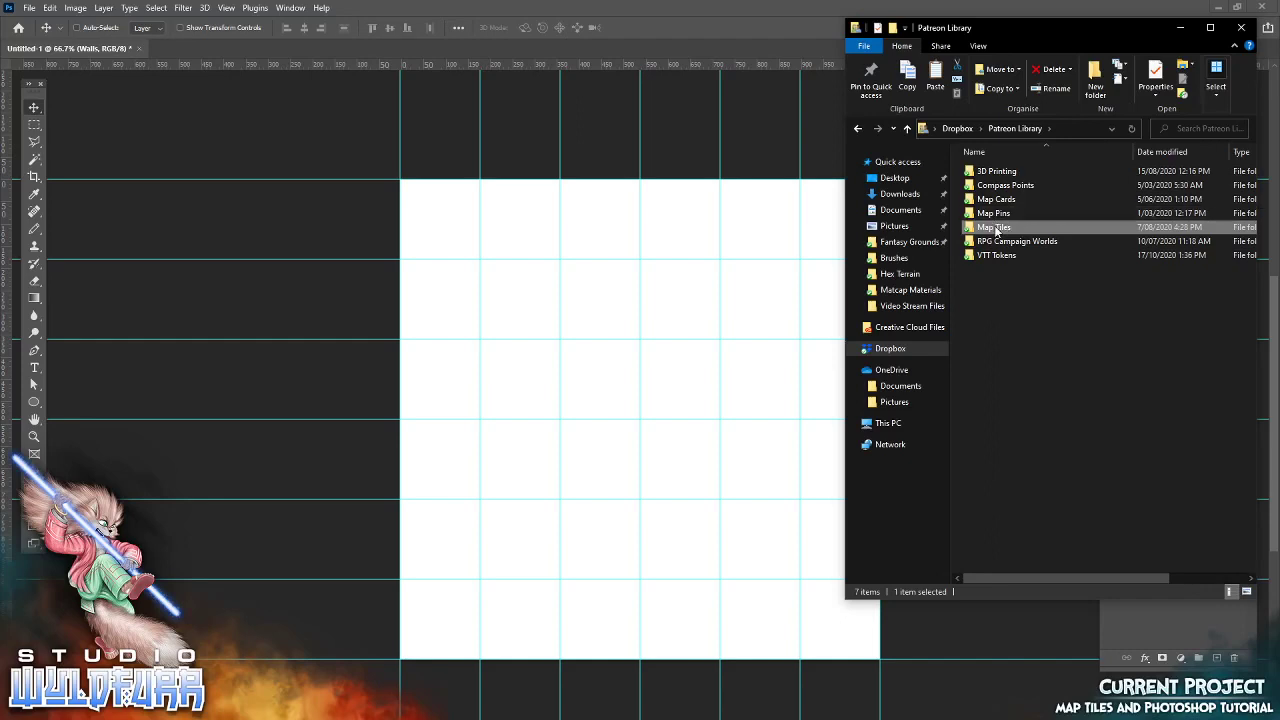
Open the Pink Checker Floor Tiles folder inside Map Tiles, Stoneworks Map Tiles, 180px Tiles, keeping its window beside the canvas
{"action": "double_click", "coordinate": [981, 228]}
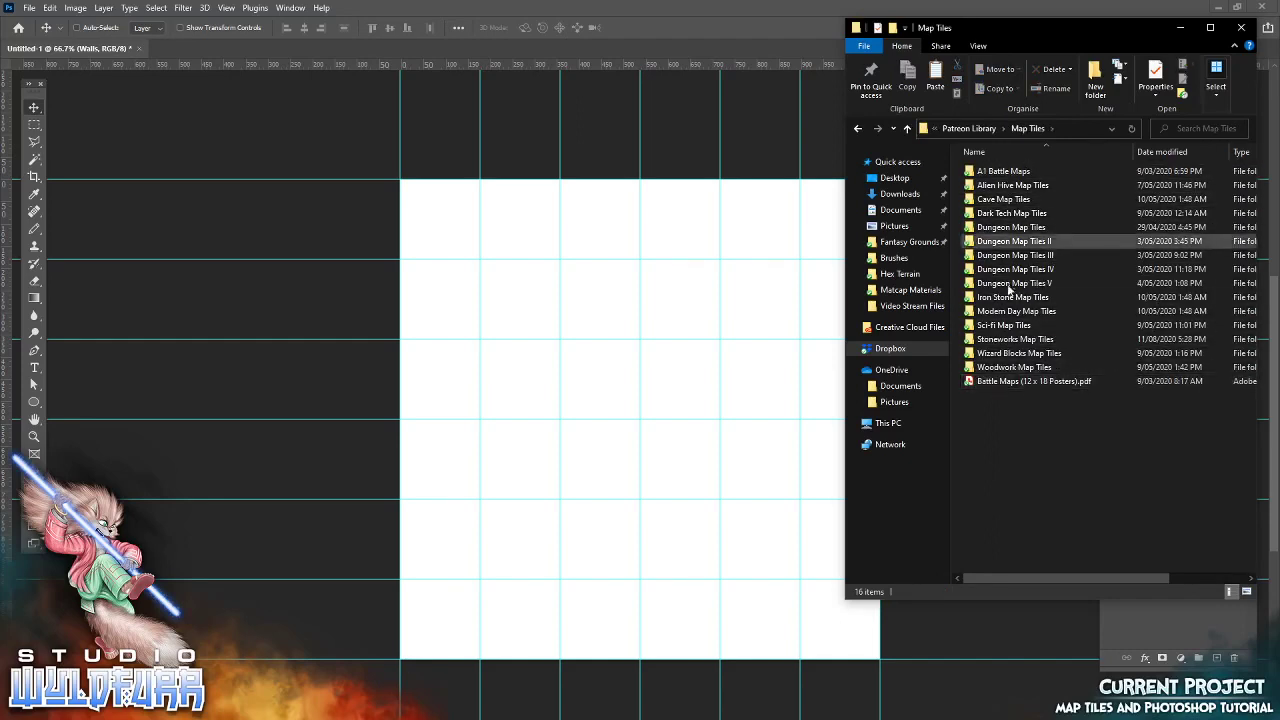
{"action": "mouse_move", "coordinate": [1005, 345]}
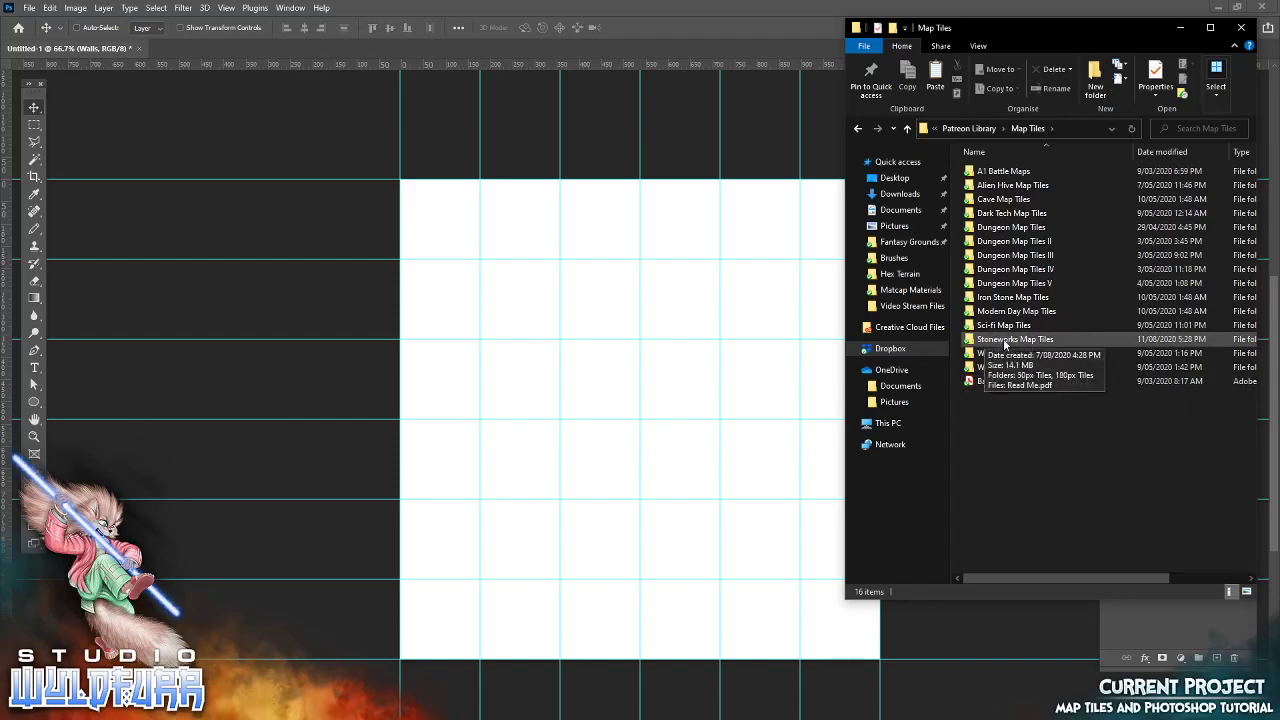
{"action": "double_click", "coordinate": [1004, 340]}
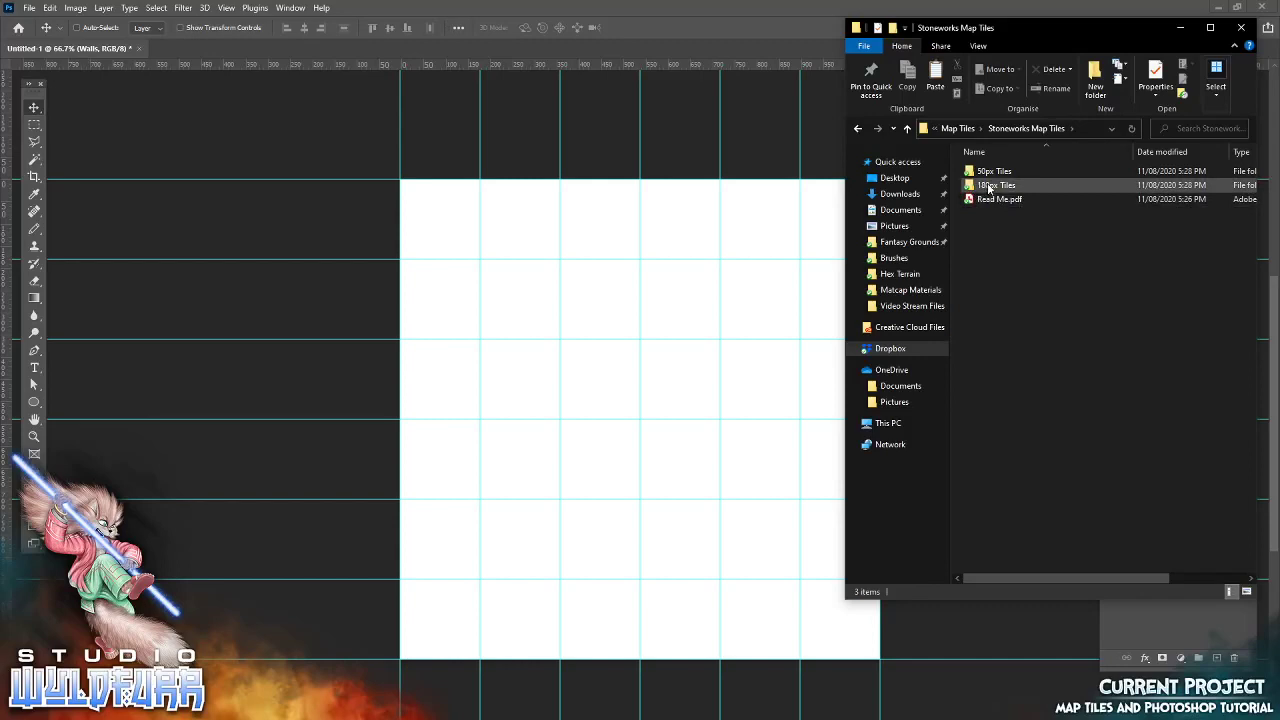
{"action": "mouse_move", "coordinate": [989, 190]}
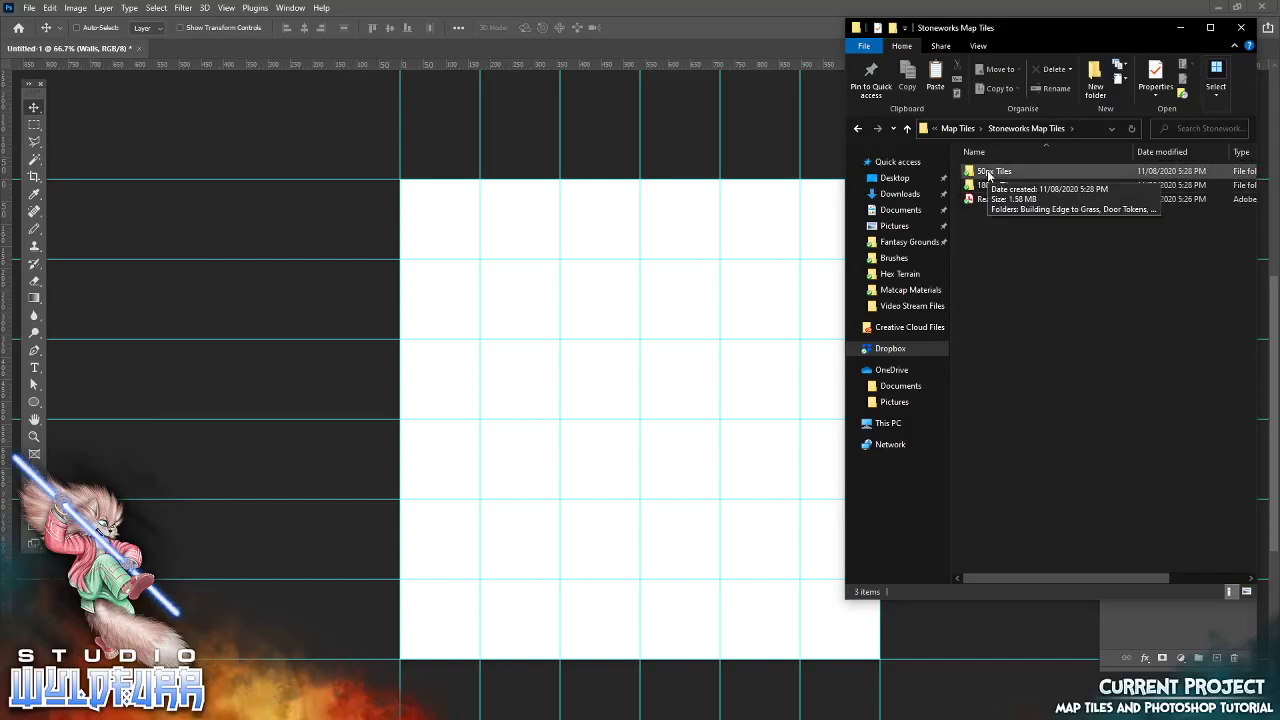
{"action": "double_click", "coordinate": [1001, 188]}
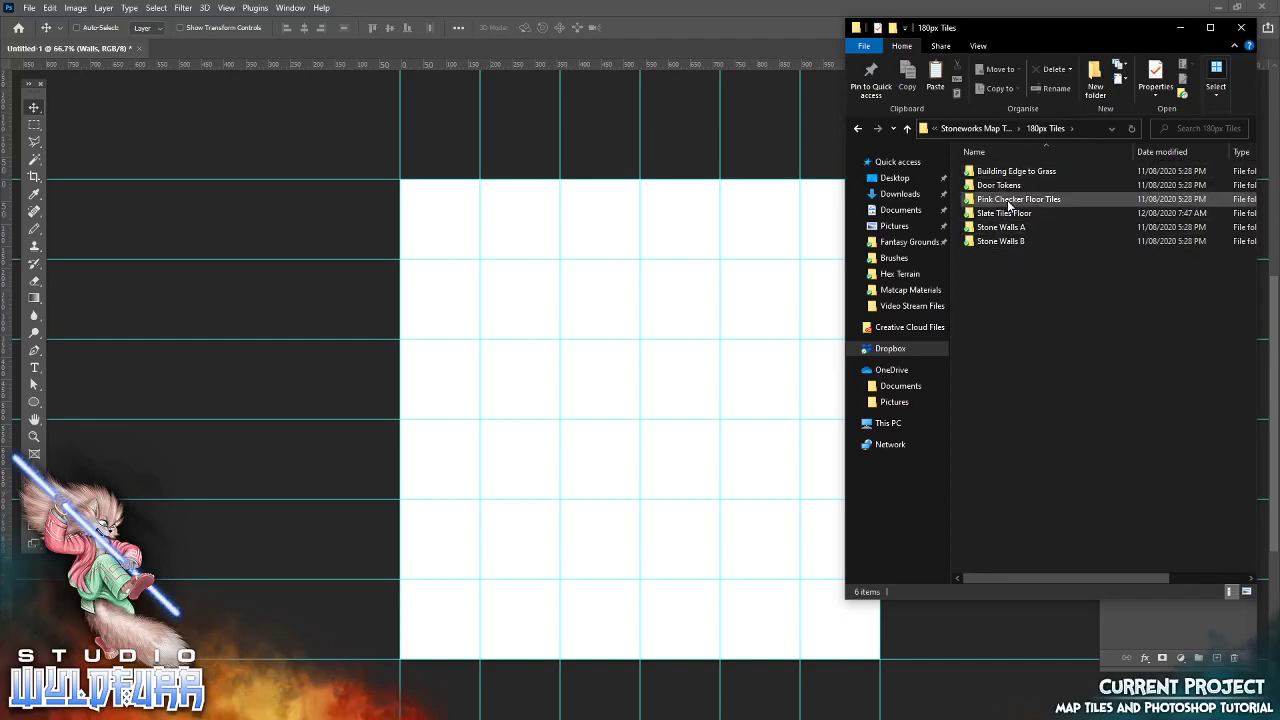
{"action": "double_click", "coordinate": [1010, 202]}
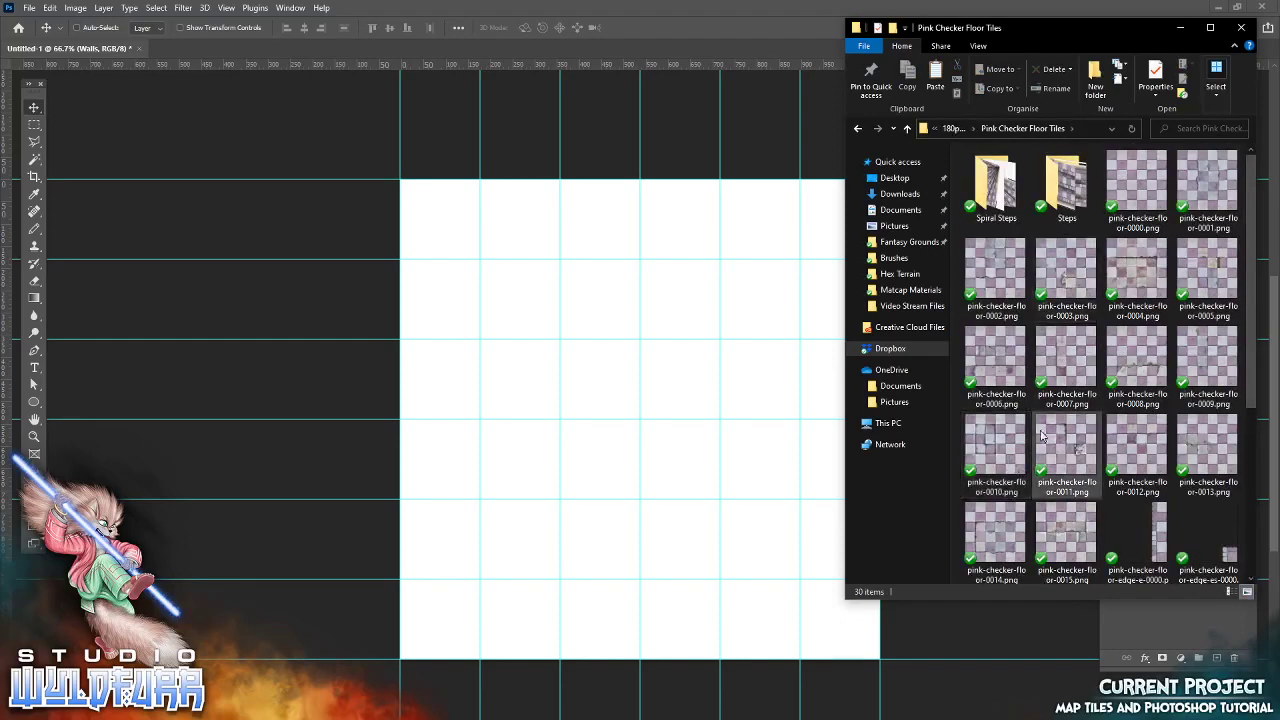
{"action": "mouse_move", "coordinate": [1090, 38]}
{"action": "left_mouse_down"}
{"action": "mouse_move", "coordinate": [1030, 28]}
{"action": "mouse_move", "coordinate": [1092, 34]}
{"action": "left_mouse_up"}
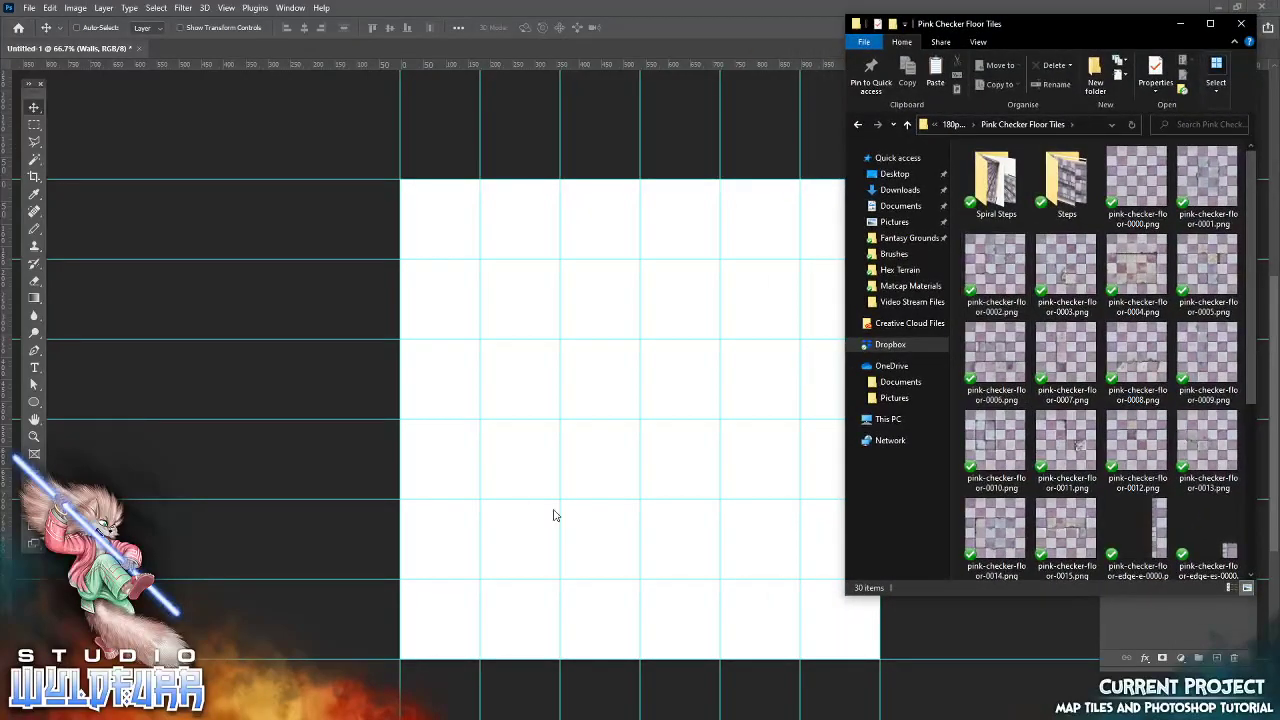
Place the tiles pink-checker-floor-0003 and pink-checker-floor-0002 from the file window onto the canvas at 100% size
{"action": "left_click", "coordinate": [1066, 273]}
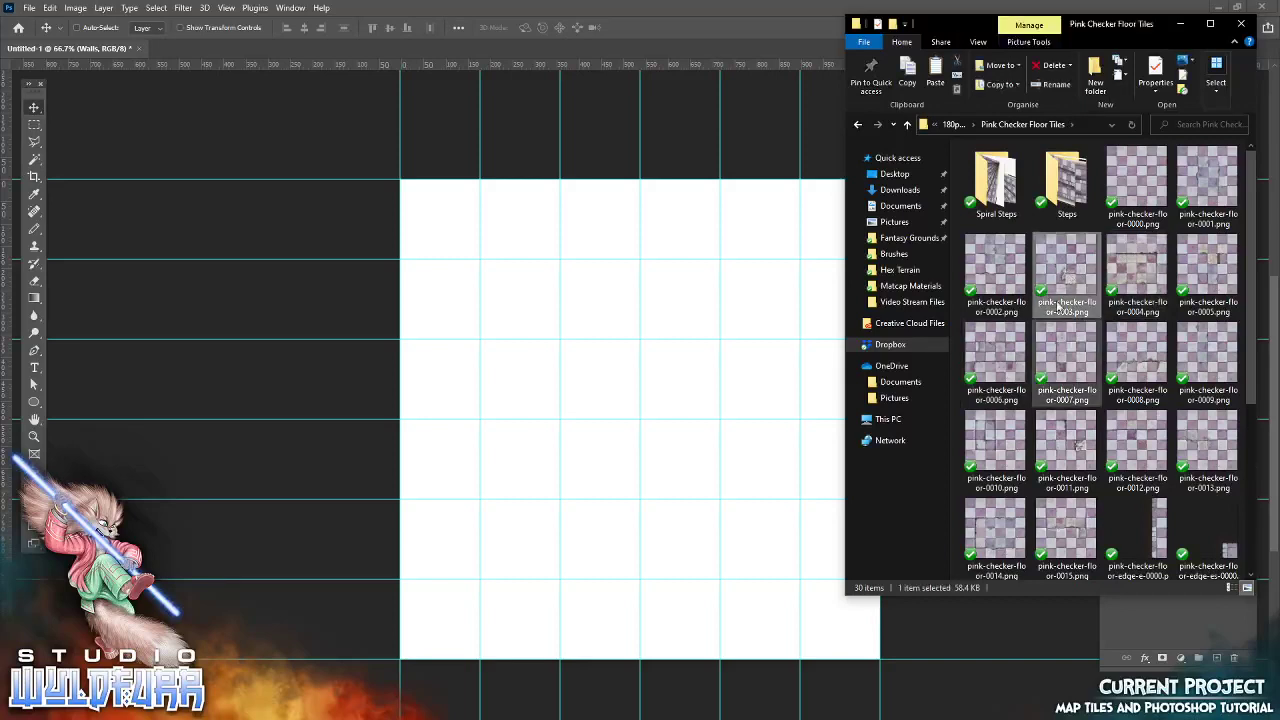
{"action": "left_click_drag", "start_coordinate": [1066, 270], "coordinate": [613, 452]}
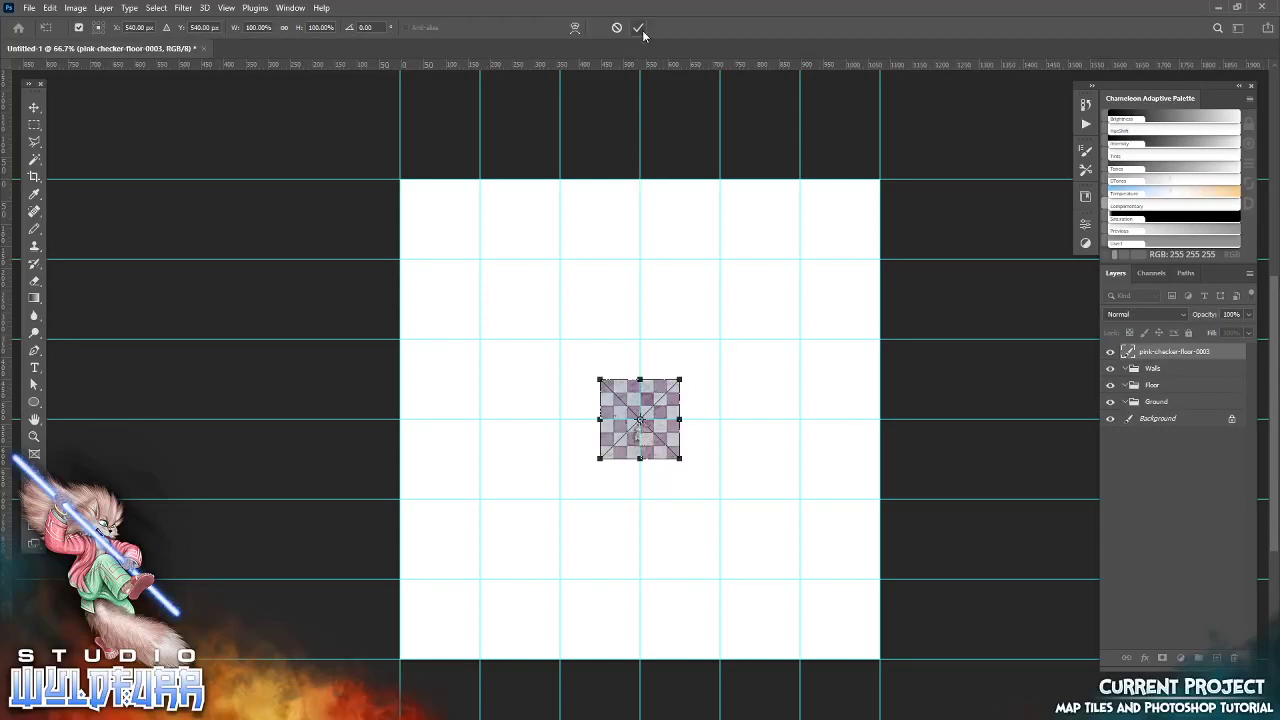
{"action": "key", "text": "Return"}
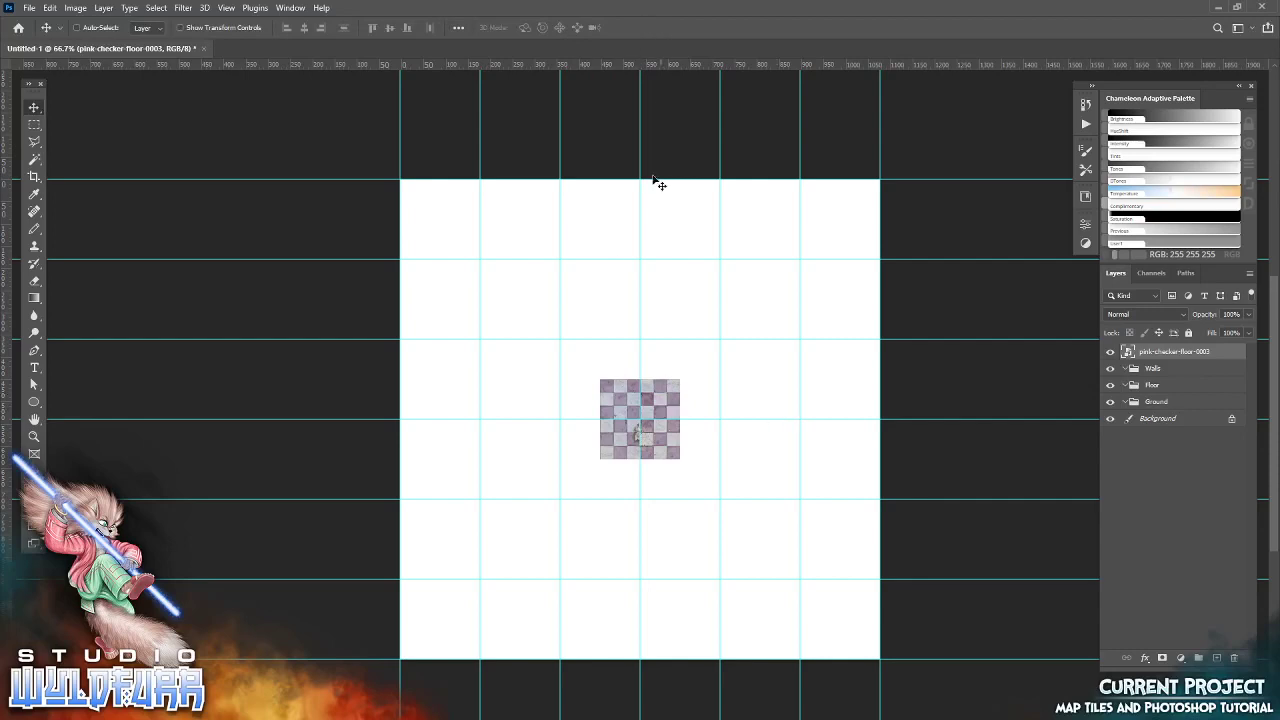
{"action": "key", "text": "alt+Tab"}
{"action": "left_click_drag", "start_coordinate": [992, 276], "coordinate": [688, 306]}
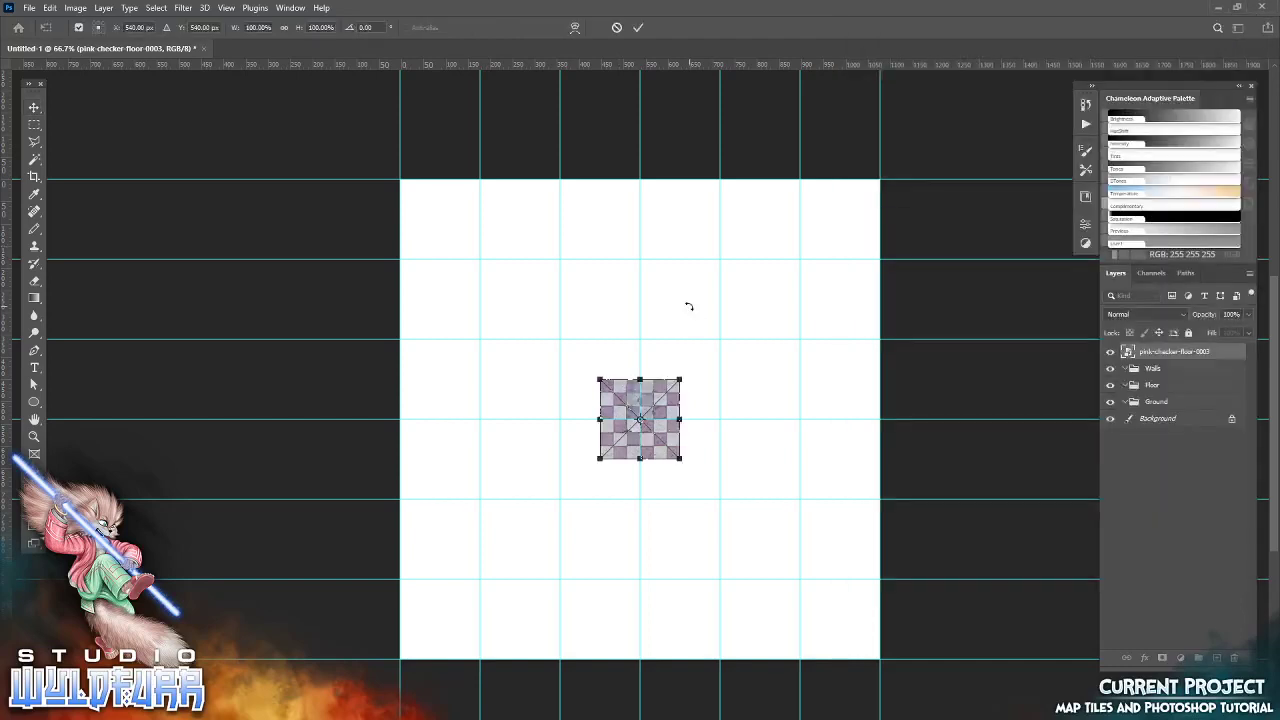
{"action": "left_click", "coordinate": [640, 28]}
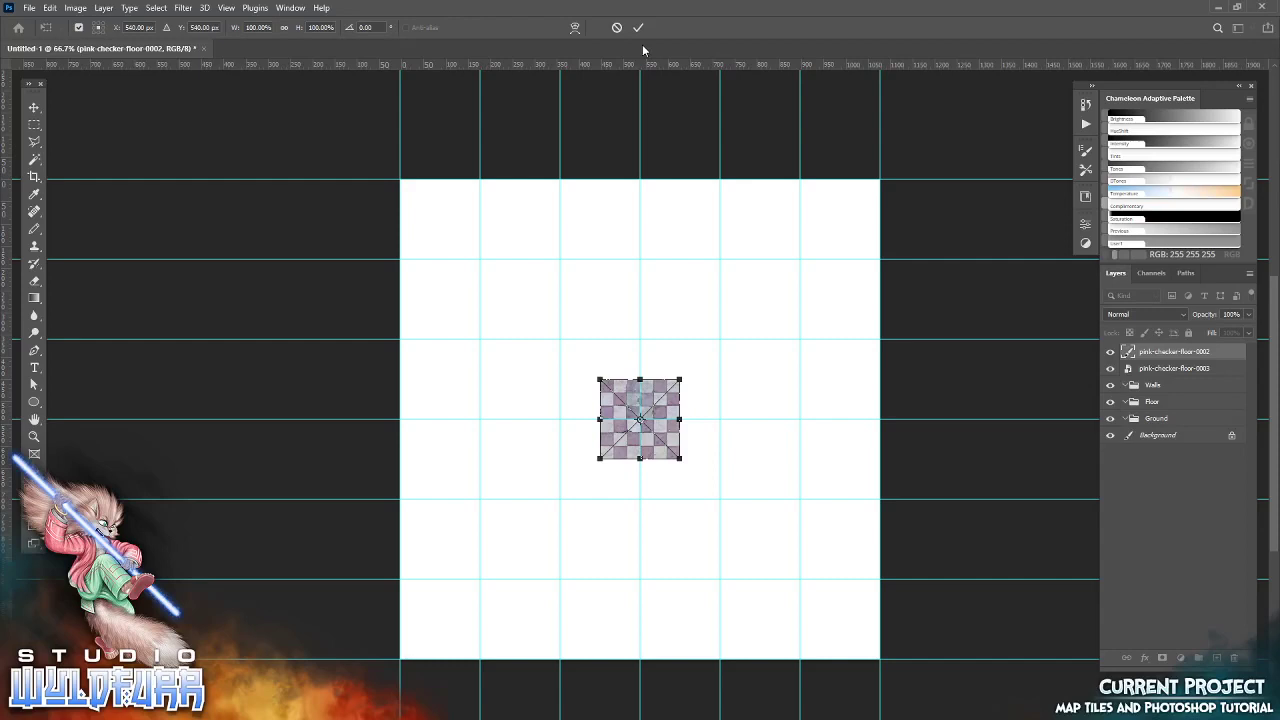
{"action": "left_click", "coordinate": [638, 28]}
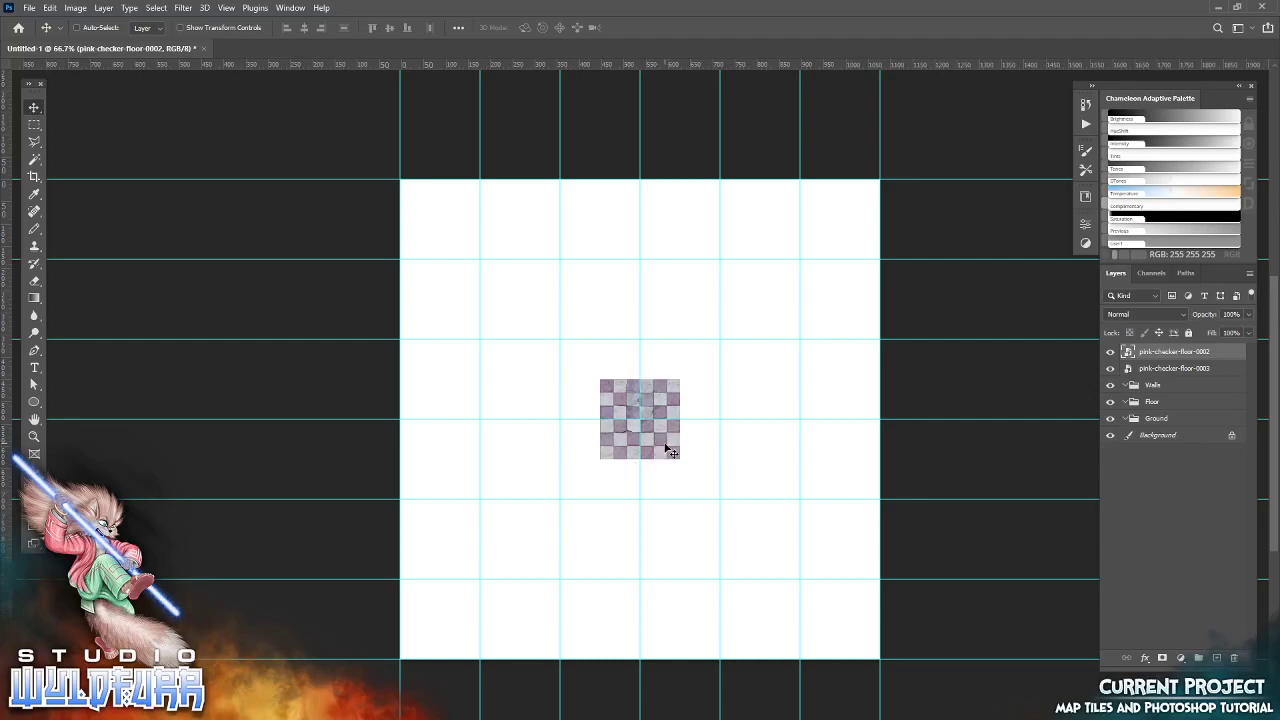
{"action": "key", "text": "alt+Tab"}
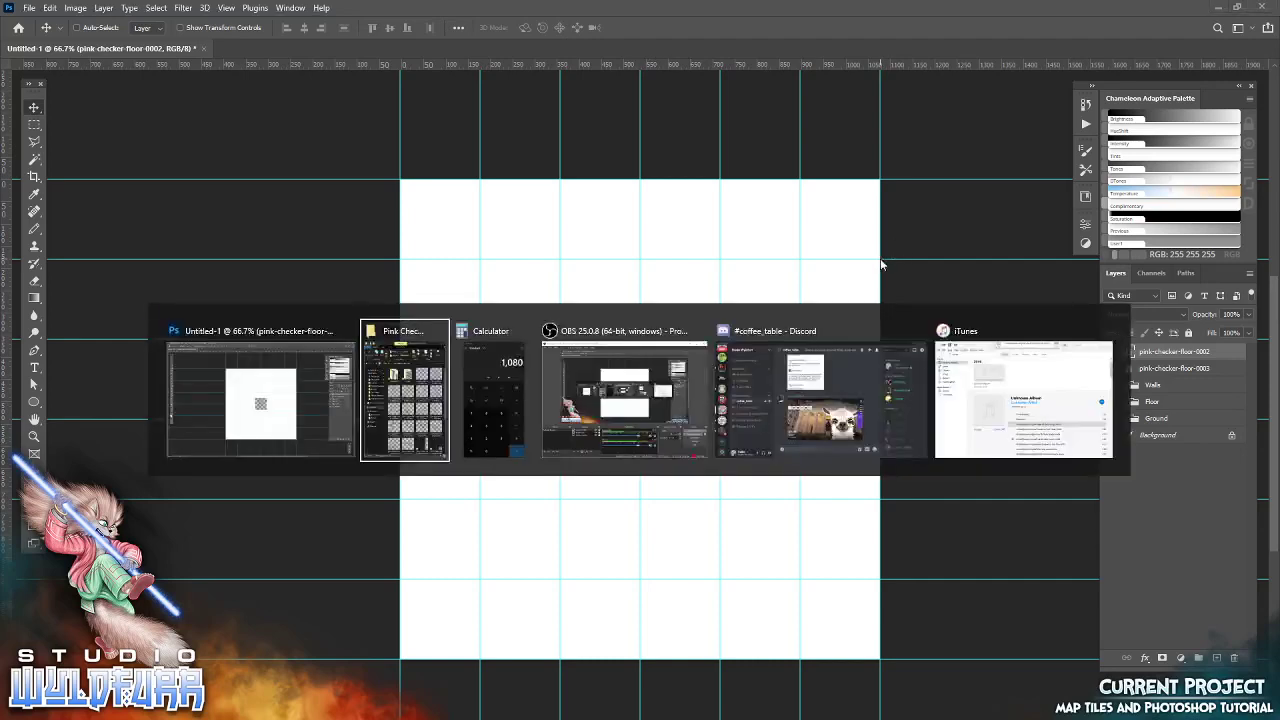
{"action": "key", "text": "alt+Tab"}
{"action": "key", "text": "alt+Tab"}
{"action": "key", "text": "alt+Tab"}
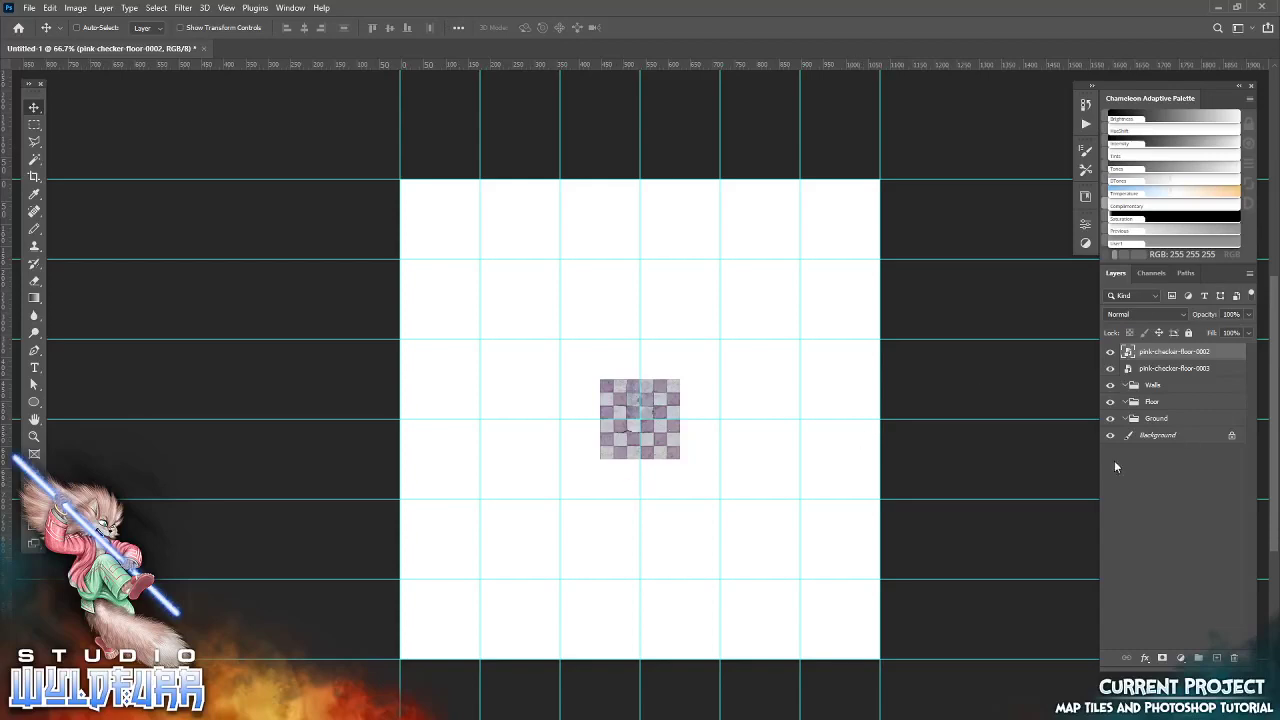
Move both tile layers into the Floor group and snap them into grid row four: 0002 in column three, 0003 in column four
{"action": "left_click", "coordinate": [1157, 369], "text": "shift"}
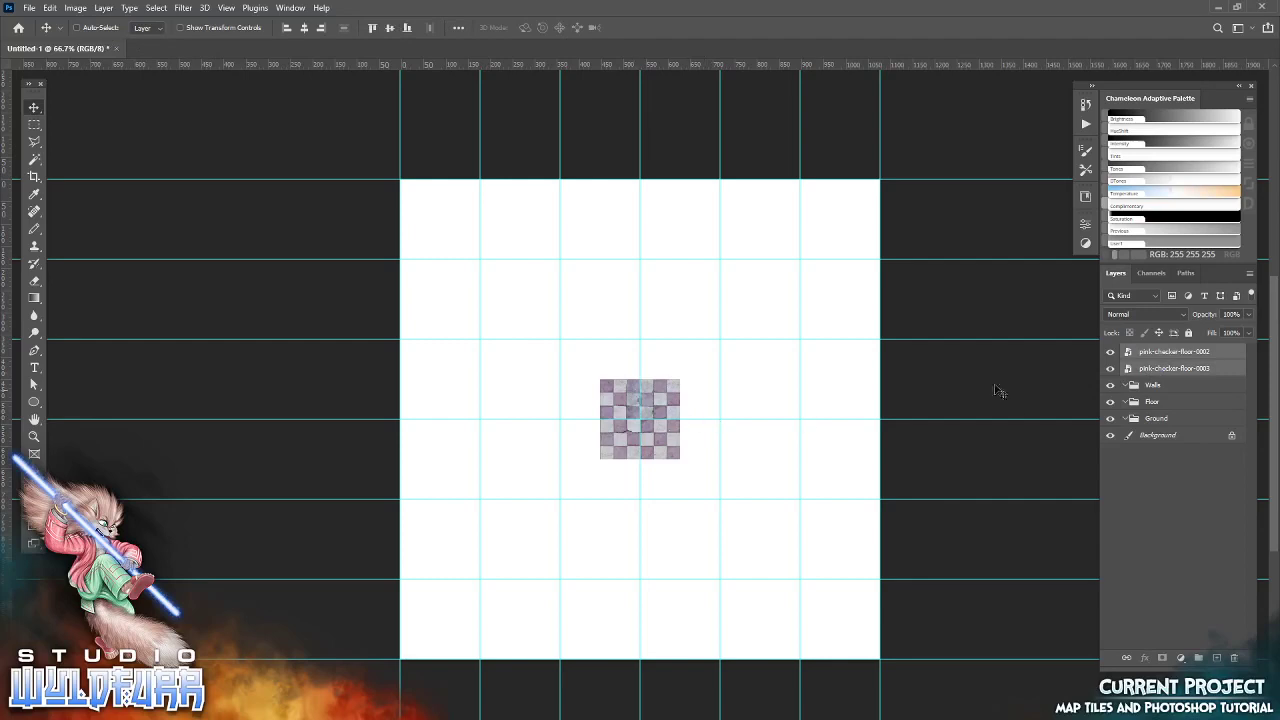
{"action": "left_click_drag", "start_coordinate": [1163, 351], "coordinate": [1157, 405]}
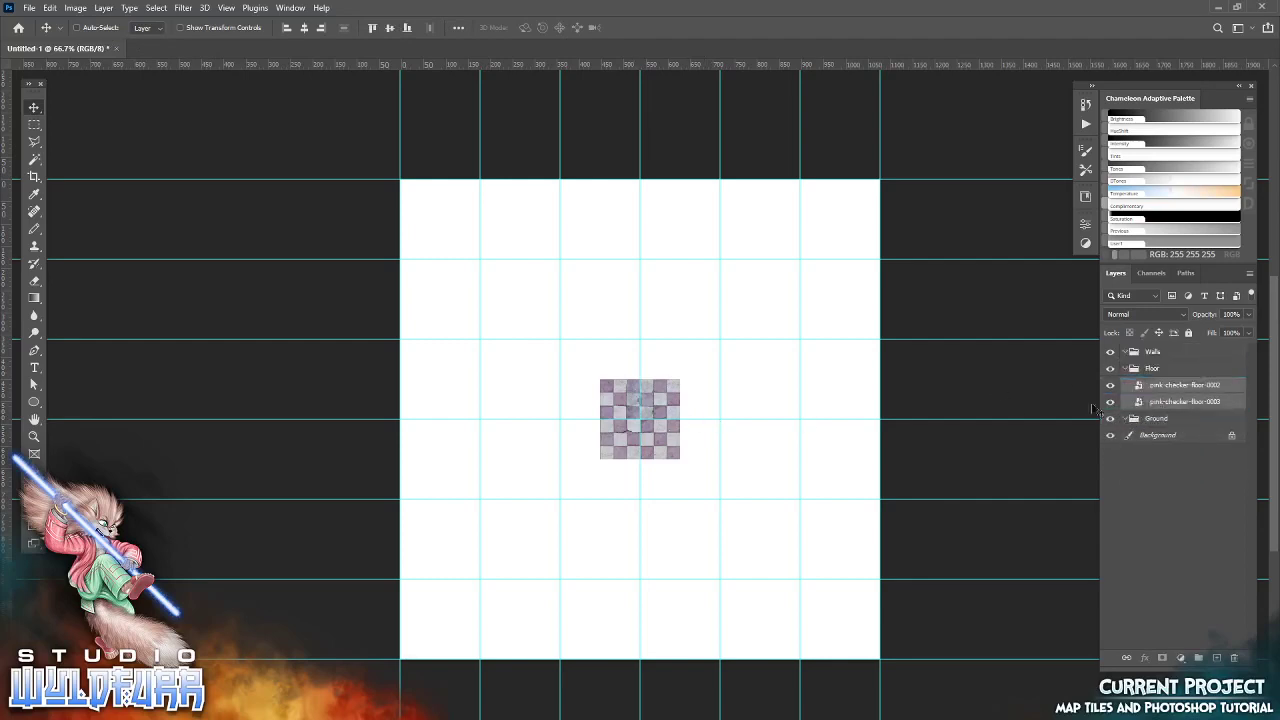
{"action": "left_click", "coordinate": [1177, 385]}
{"action": "left_click", "coordinate": [1157, 400]}
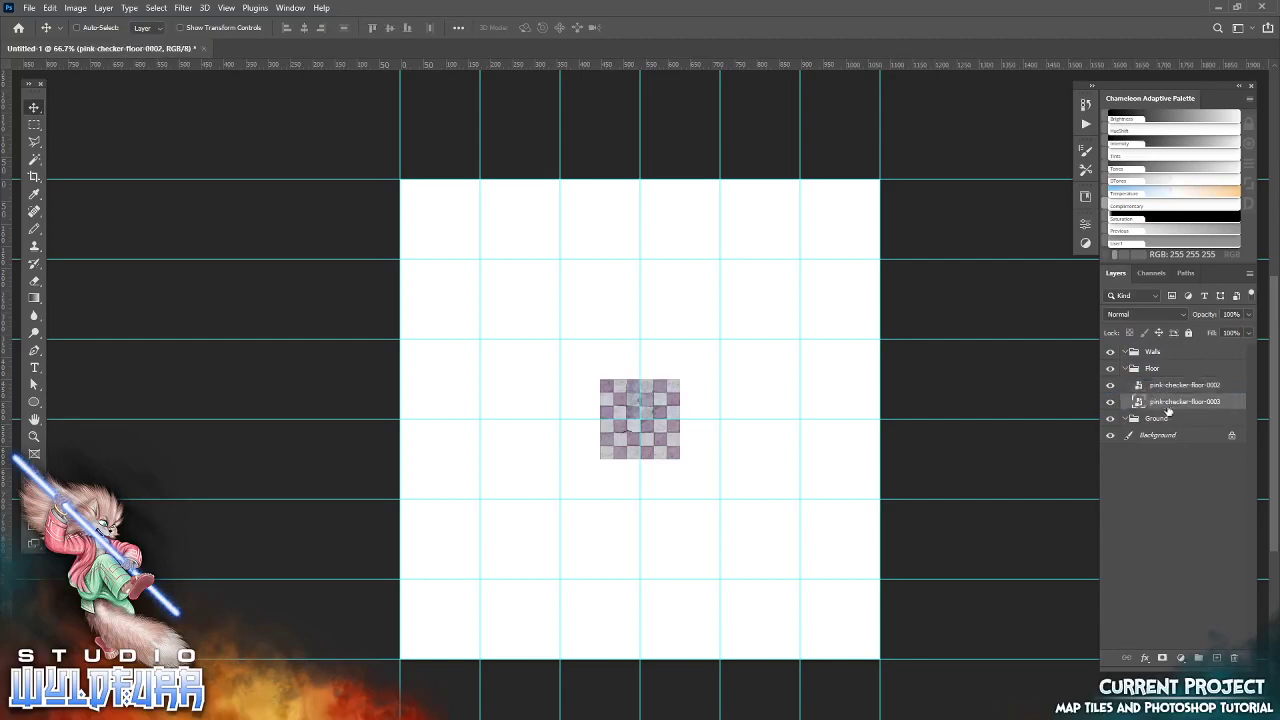
{"action": "left_click_drag", "start_coordinate": [691, 454], "coordinate": [632, 494]}
{"action": "left_click", "coordinate": [1163, 389]}
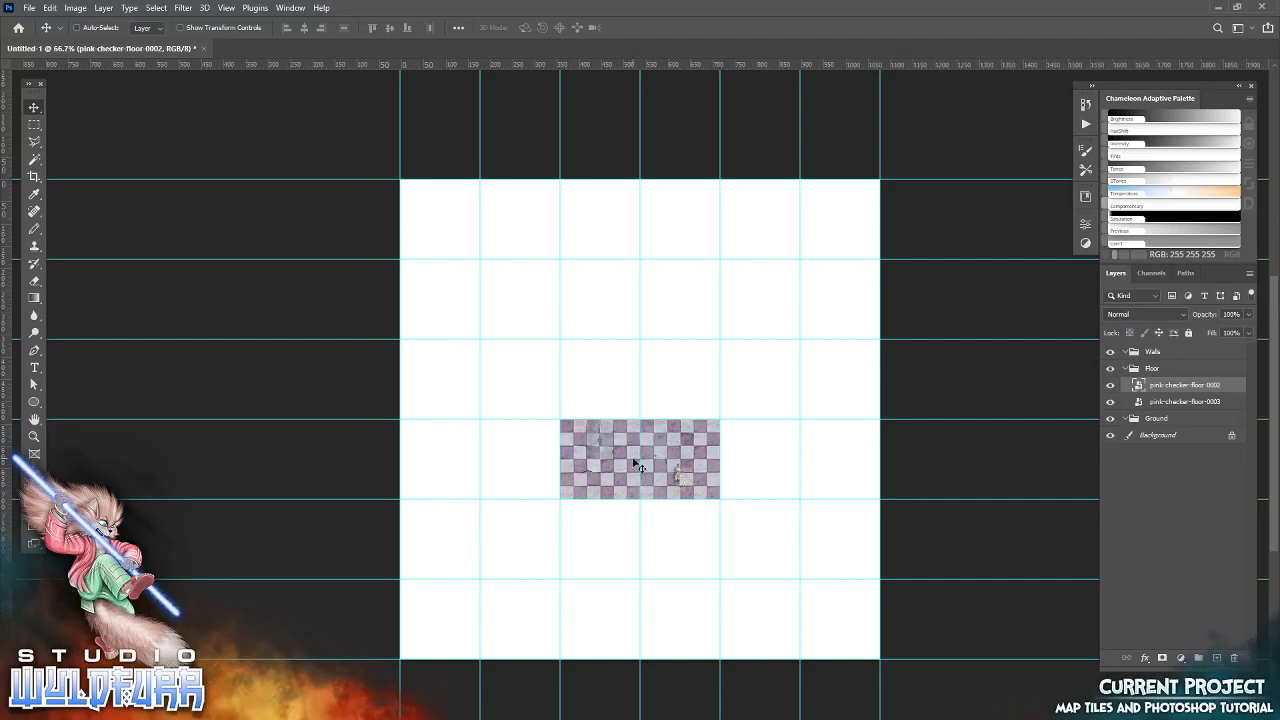
Place pink-checker-floor-0004 in the Floor group and snap it into the grid cell directly above tile 0003
{"action": "key", "text": "alt+Tab"}
{"action": "left_click_drag", "start_coordinate": [1155, 272], "coordinate": [663, 374]}
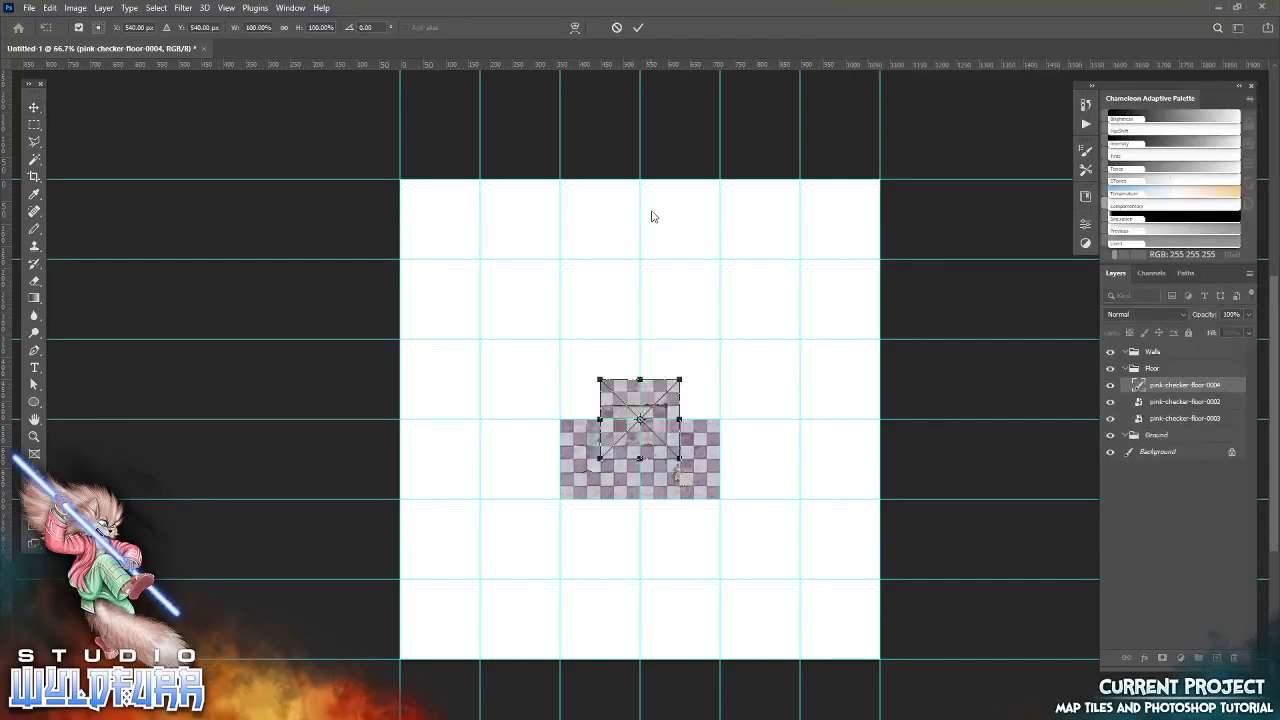
{"action": "left_click", "coordinate": [646, 29]}
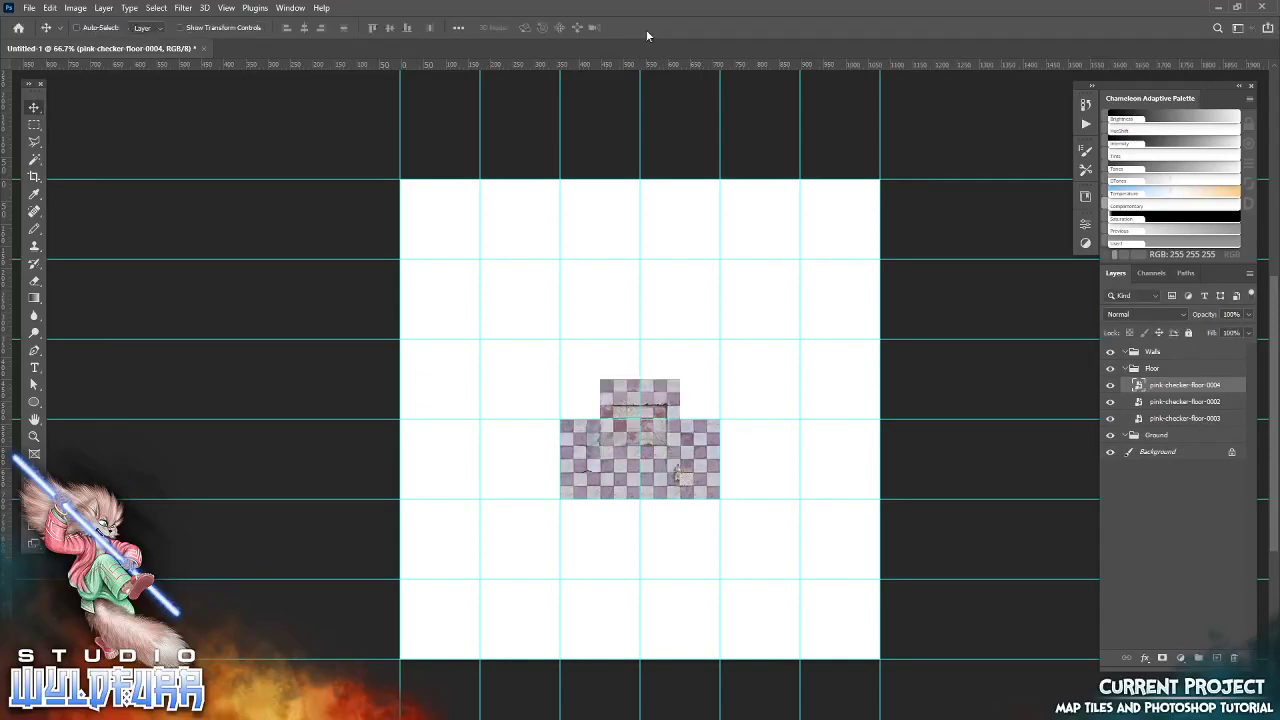
{"action": "left_click_drag", "start_coordinate": [612, 410], "coordinate": [695, 385]}
Place pink-checker-floor-0005 in the Floor group and snap it into the grid cell directly above tile 0002
{"action": "key", "text": "alt+Tab"}
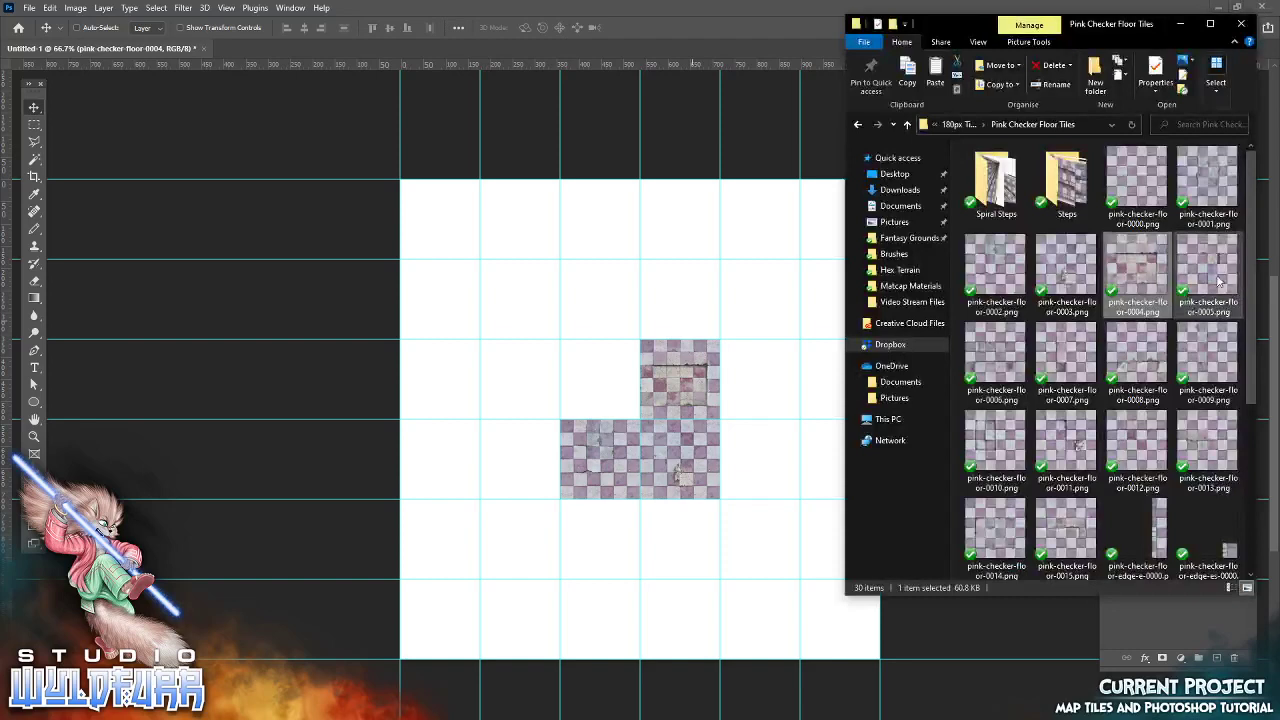
{"action": "left_click_drag", "start_coordinate": [1217, 267], "coordinate": [659, 387]}
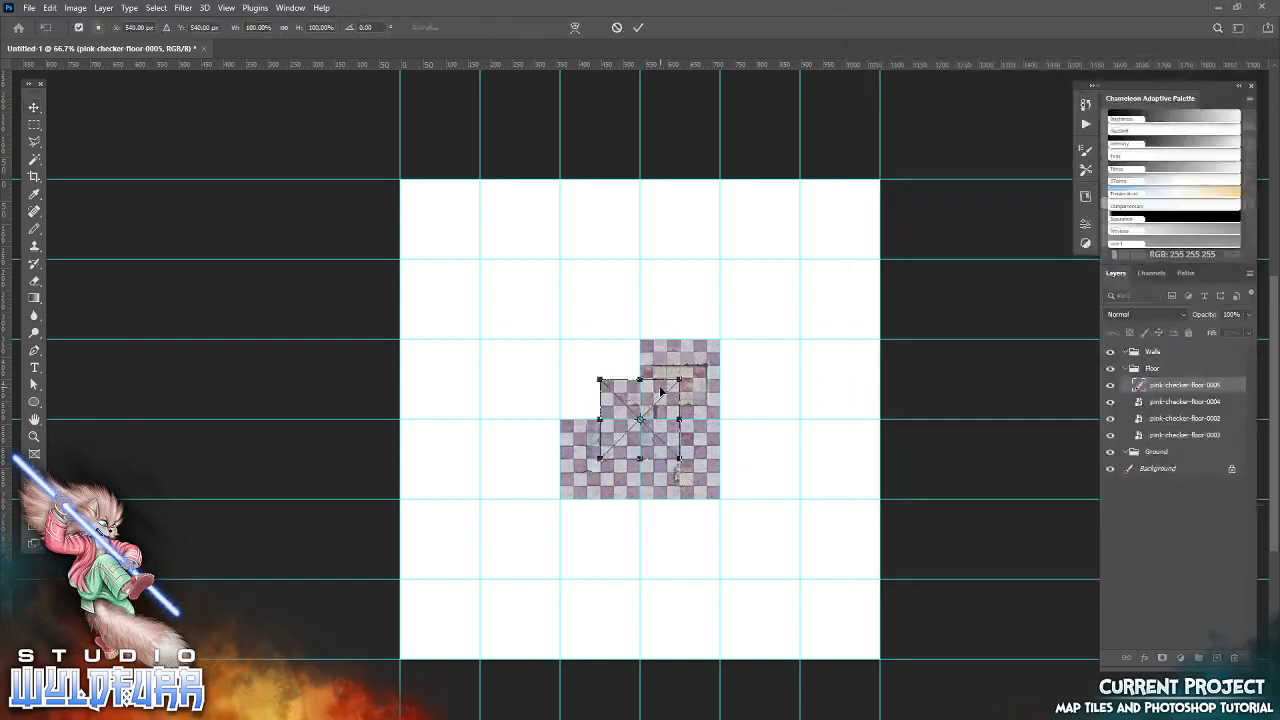
{"action": "key", "text": "Return"}
{"action": "left_click_drag", "start_coordinate": [648, 398], "coordinate": [612, 370]}
{"action": "key", "text": "alt+Tab"}
{"action": "key", "text": "alt+Tab"}
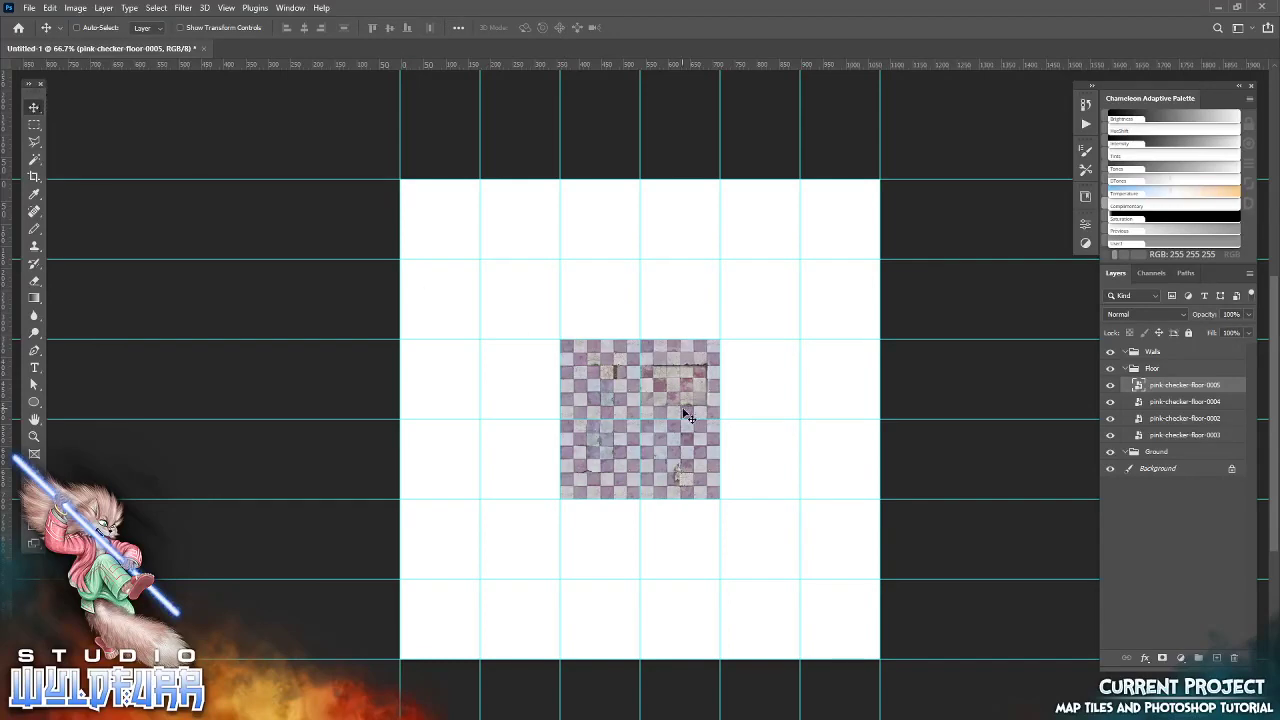
{"action": "left_click_drag", "start_coordinate": [594, 392], "coordinate": [518, 327]}
{"action": "left_click_drag", "start_coordinate": [724, 403], "coordinate": [598, 396]}
Place pink-checker-floor-0008 in the Floor group and snap it into column five of grid row four, beside tile 0003
{"action": "key", "text": "alt+Tab"}
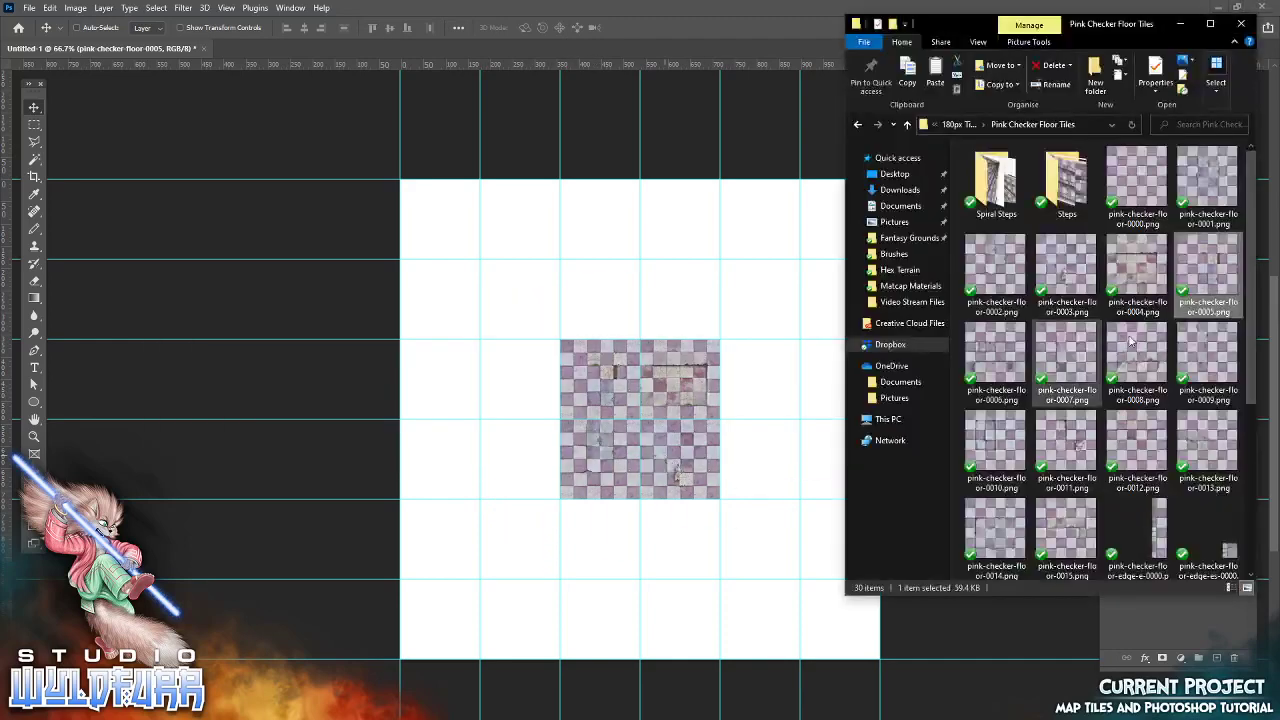
{"action": "left_click_drag", "start_coordinate": [1135, 372], "coordinate": [729, 429]}
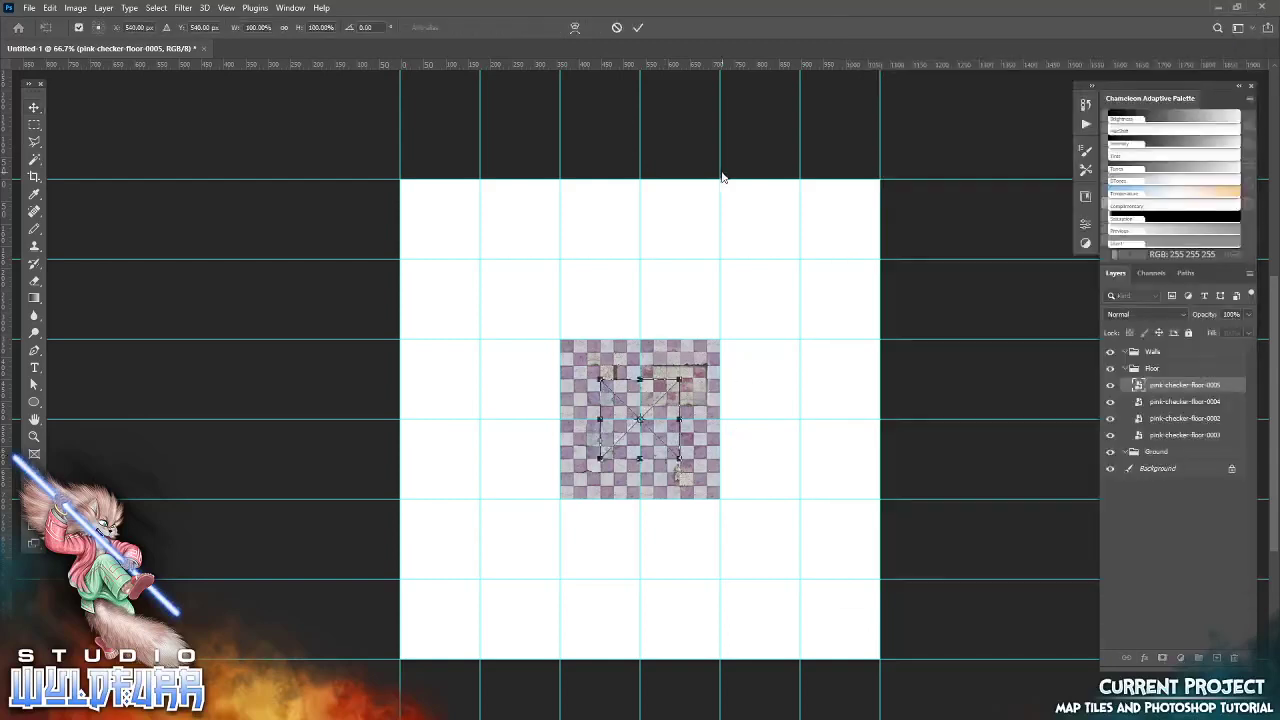
{"action": "left_click", "coordinate": [648, 28]}
{"action": "left_click_drag", "start_coordinate": [661, 478], "coordinate": [780, 515]}
Place pink-checker-floor-0009 in the Floor group and snap it into the grid cell above tile 0008
{"action": "key", "text": "alt+Tab"}
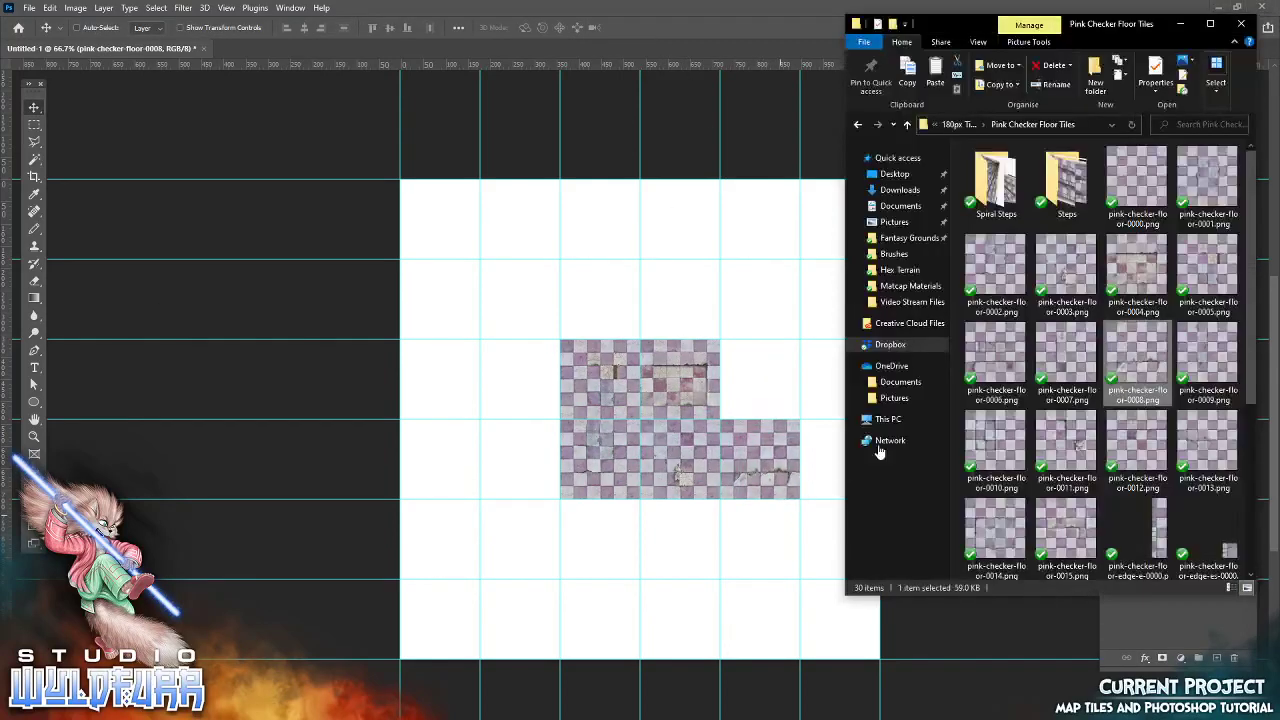
{"action": "left_click_drag", "start_coordinate": [1207, 365], "coordinate": [763, 405]}
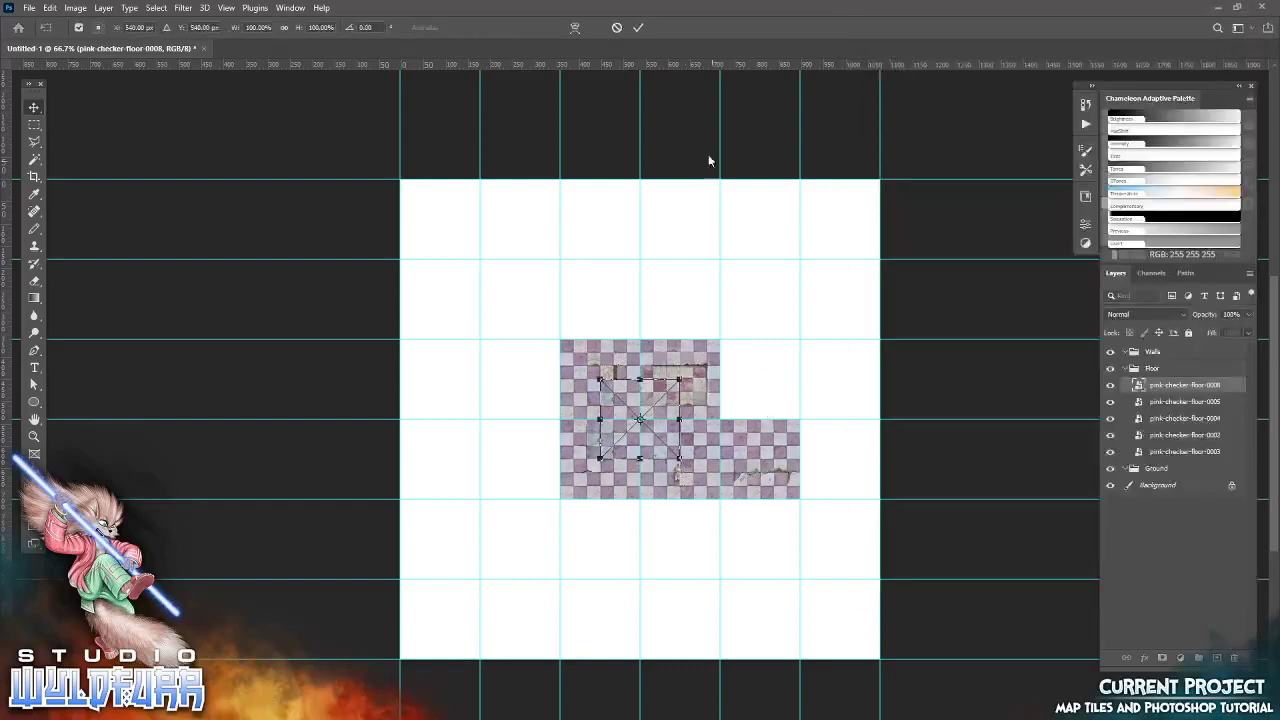
{"action": "left_click", "coordinate": [641, 29]}
{"action": "left_click_drag", "start_coordinate": [677, 415], "coordinate": [786, 357]}
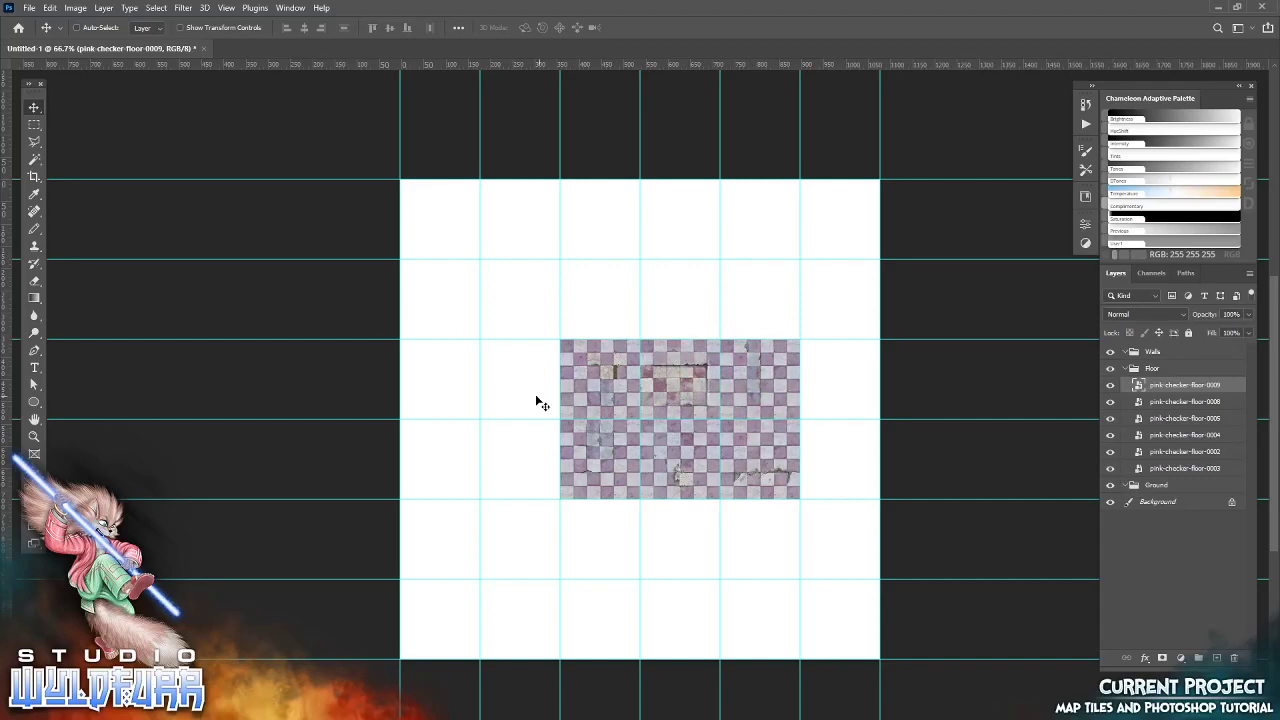
Color-code the Floor layer group orange and collapse it
{"action": "left_click", "coordinate": [1125, 370]}
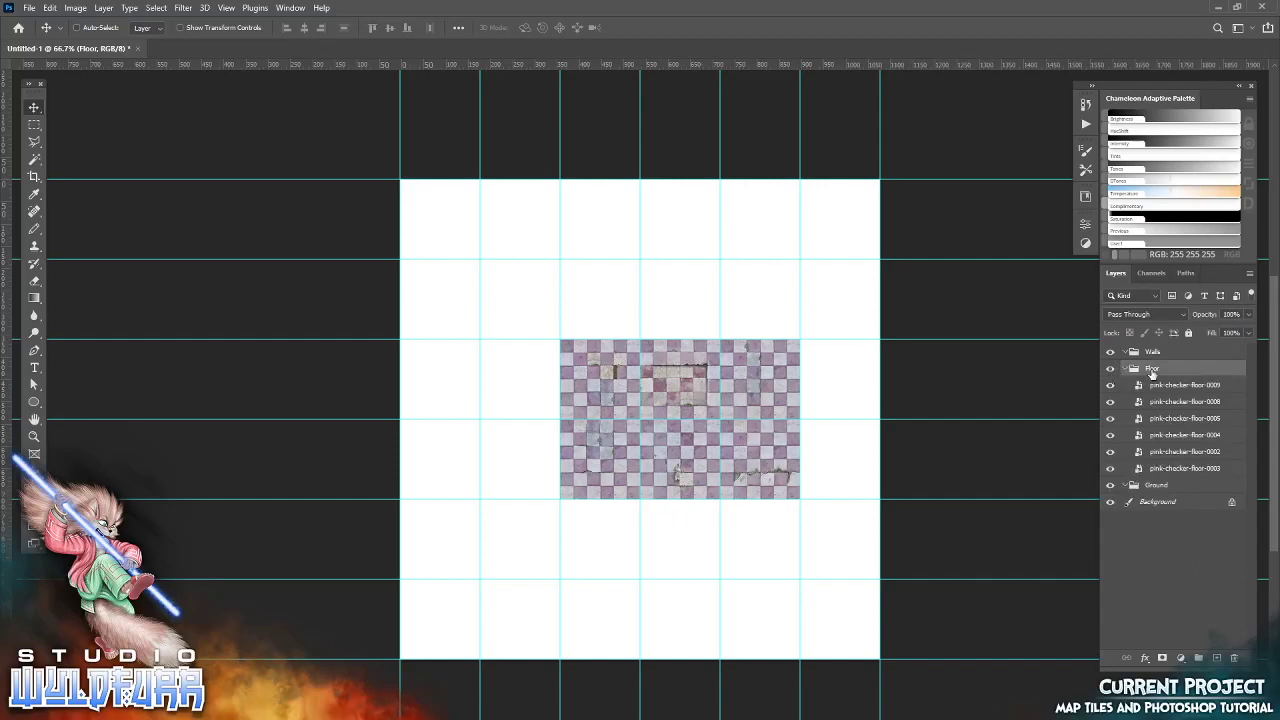
{"action": "key", "text": "alt+Tab"}
{"action": "key", "text": "alt+Tab"}
{"action": "right_click", "coordinate": [1144, 371]}
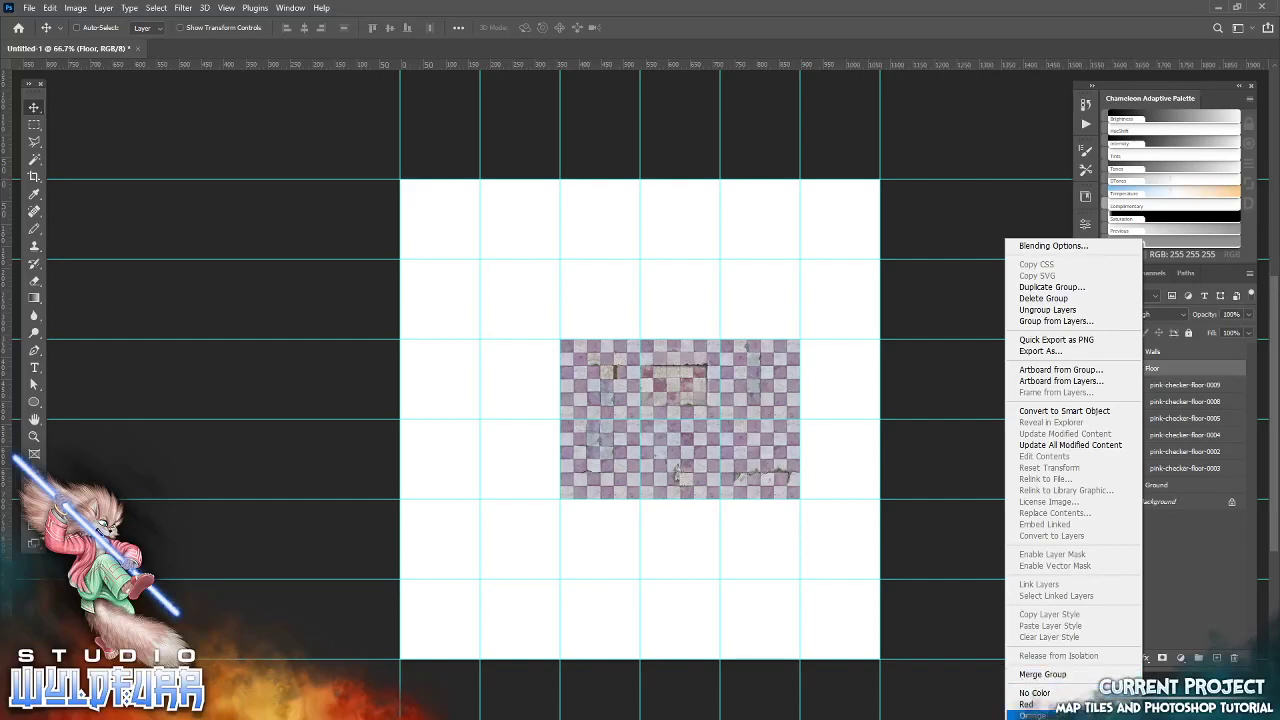
{"action": "left_click", "coordinate": [1035, 716]}
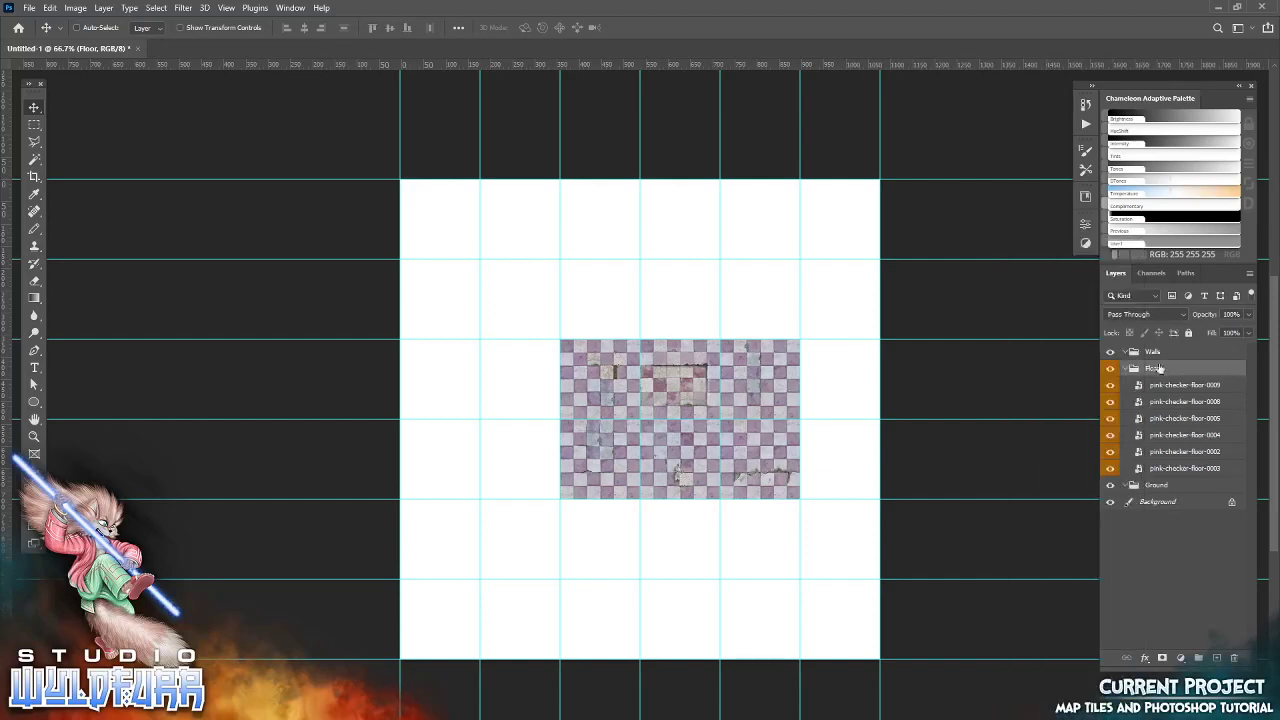
{"action": "left_click", "coordinate": [1126, 368]}
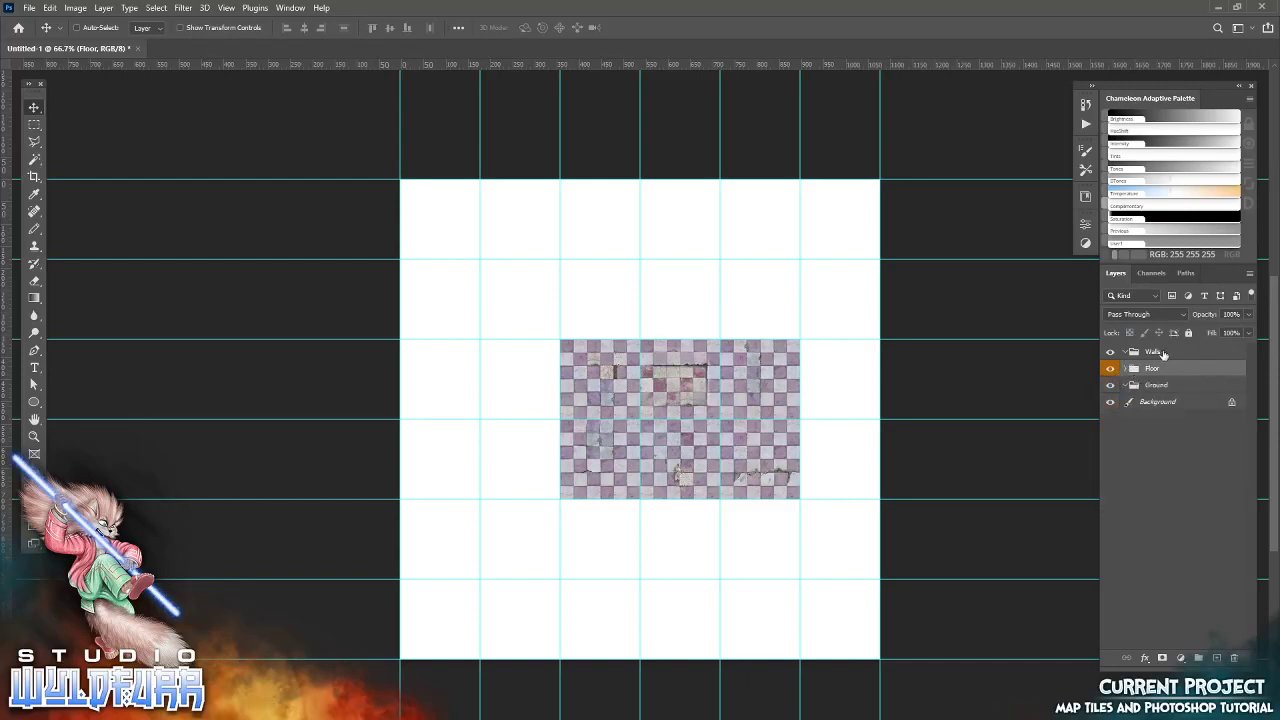
Select the Walls group, then switch to File Explorer and look through the Stone Walls A folder inside 180px Tiles
{"action": "left_click", "coordinate": [1160, 353]}
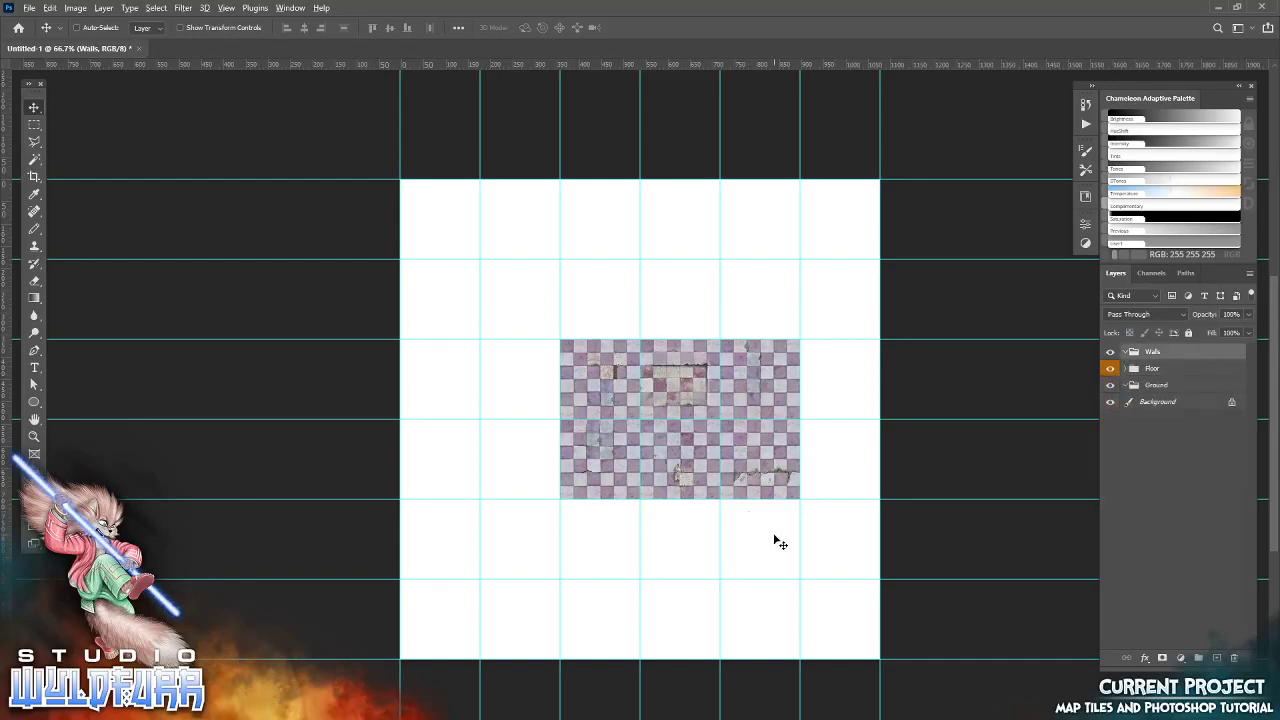
{"action": "key", "text": "alt+Tab"}
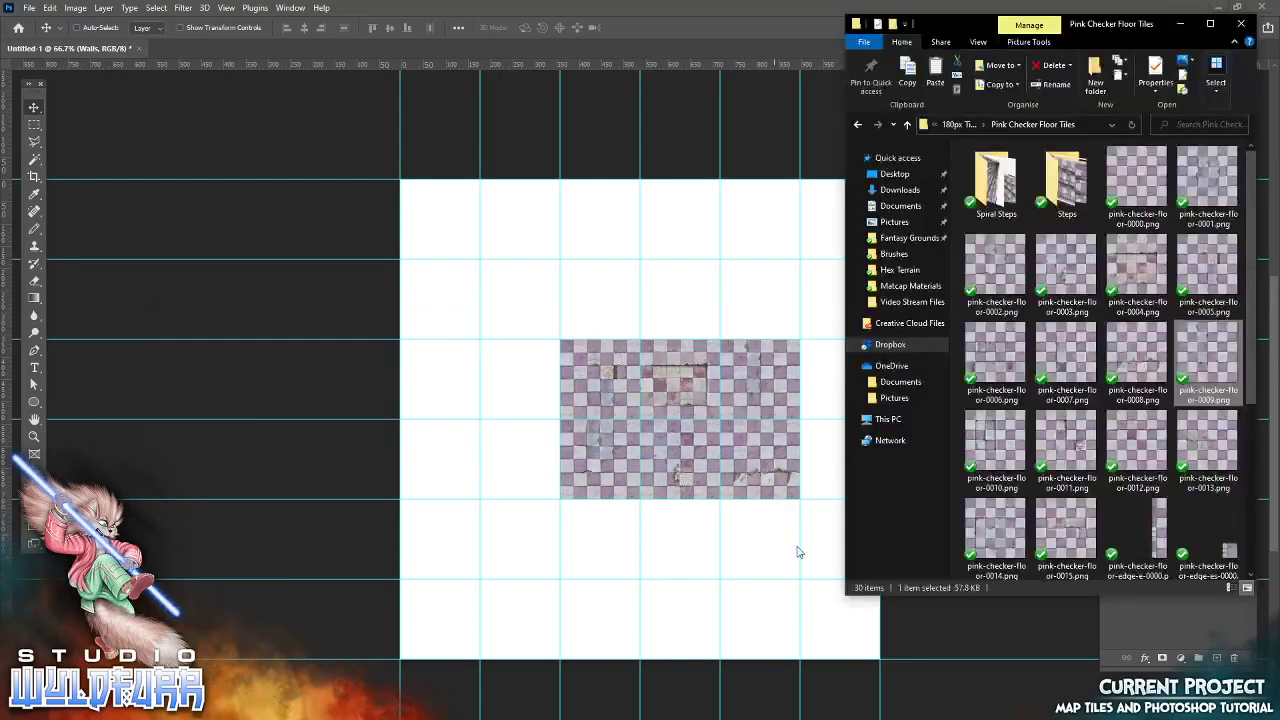
{"action": "left_click", "coordinate": [962, 125]}
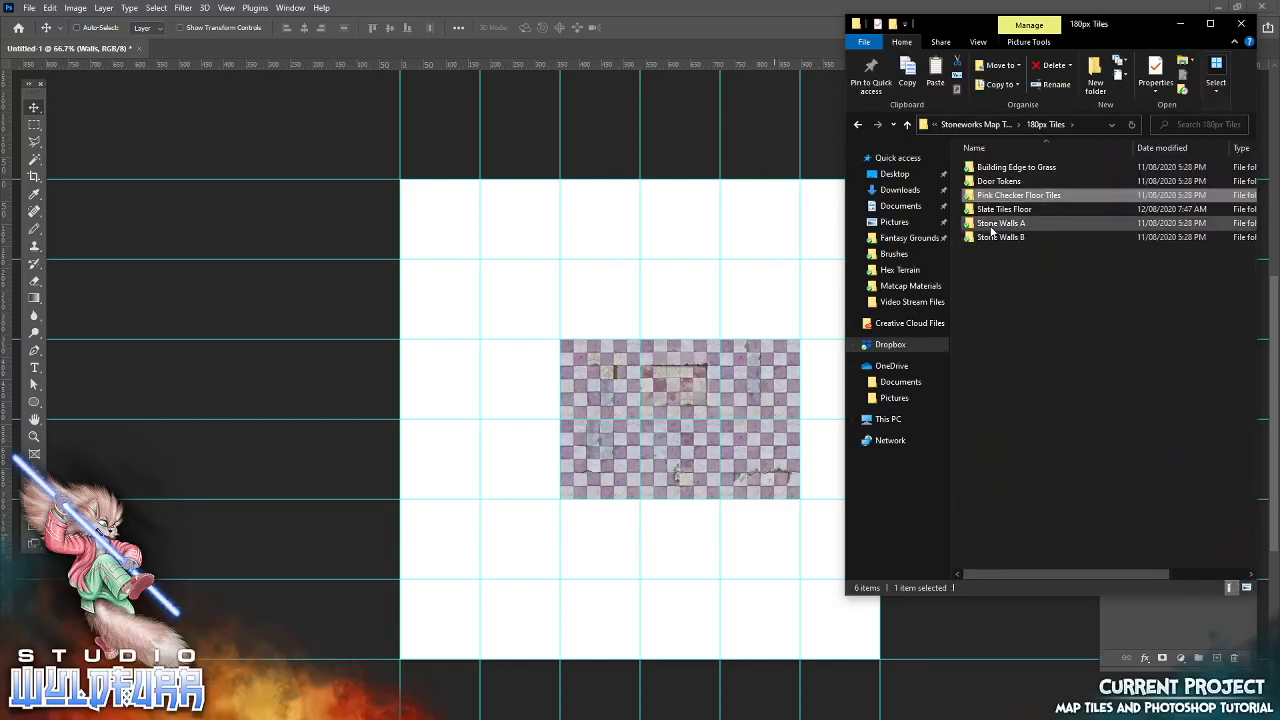
{"action": "double_click", "coordinate": [991, 226]}
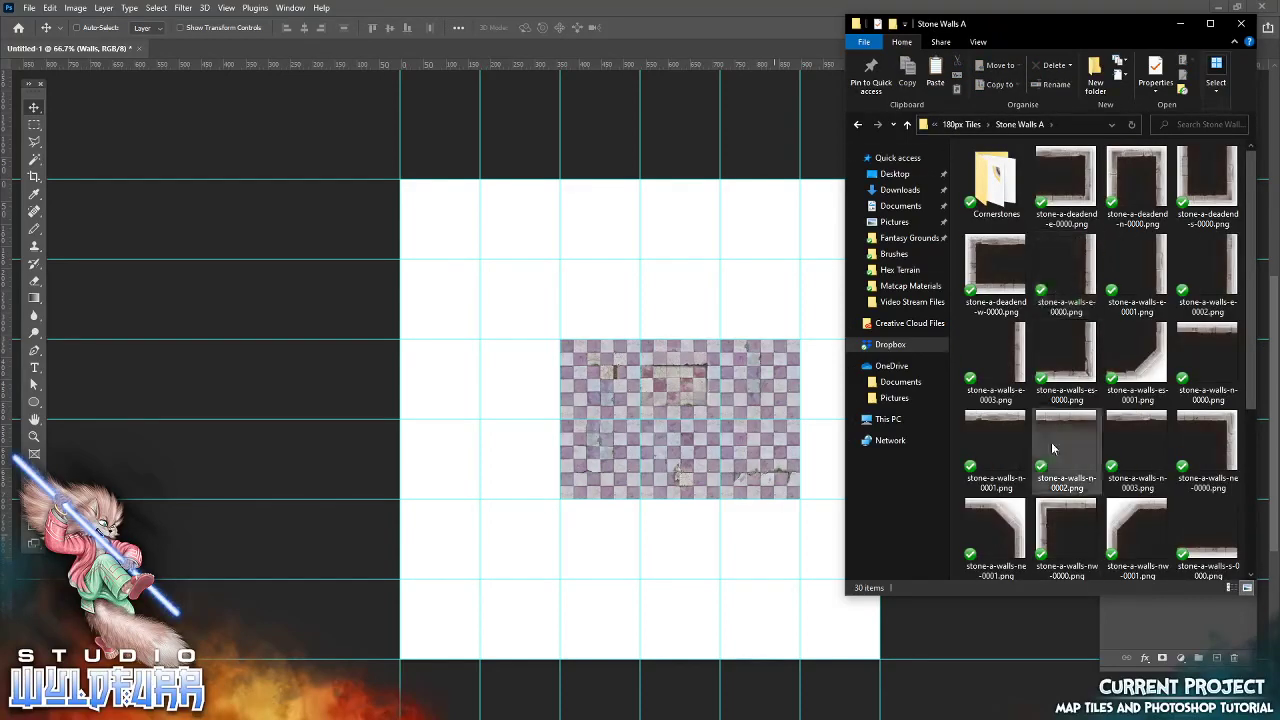
{"action": "scroll", "coordinate": [1060, 430], "scroll_direction": "down", "scroll_amount": 3}
{"action": "scroll", "coordinate": [1074, 425], "scroll_direction": "up", "scroll_amount": 3}
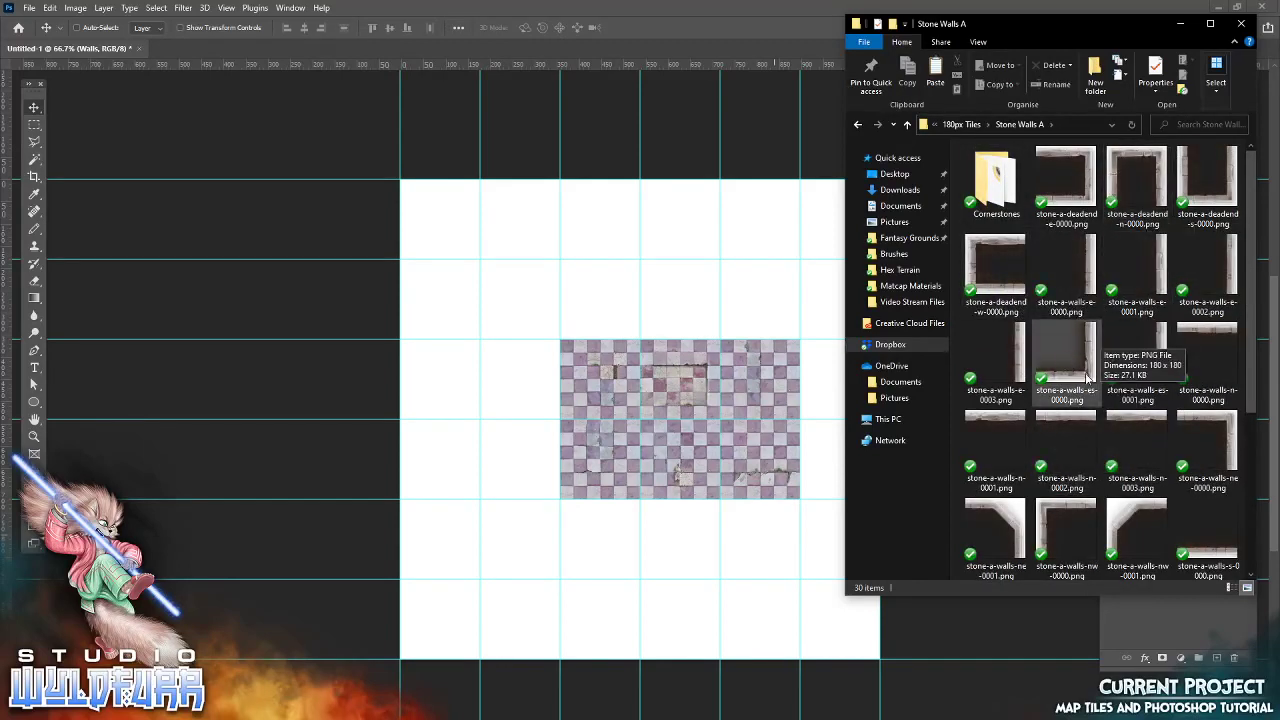
Place the corner wall tile stone-a-walls-es-0000 on the canvas and move its layer into the Walls group
{"action": "left_click_drag", "start_coordinate": [1088, 378], "coordinate": [700, 427]}
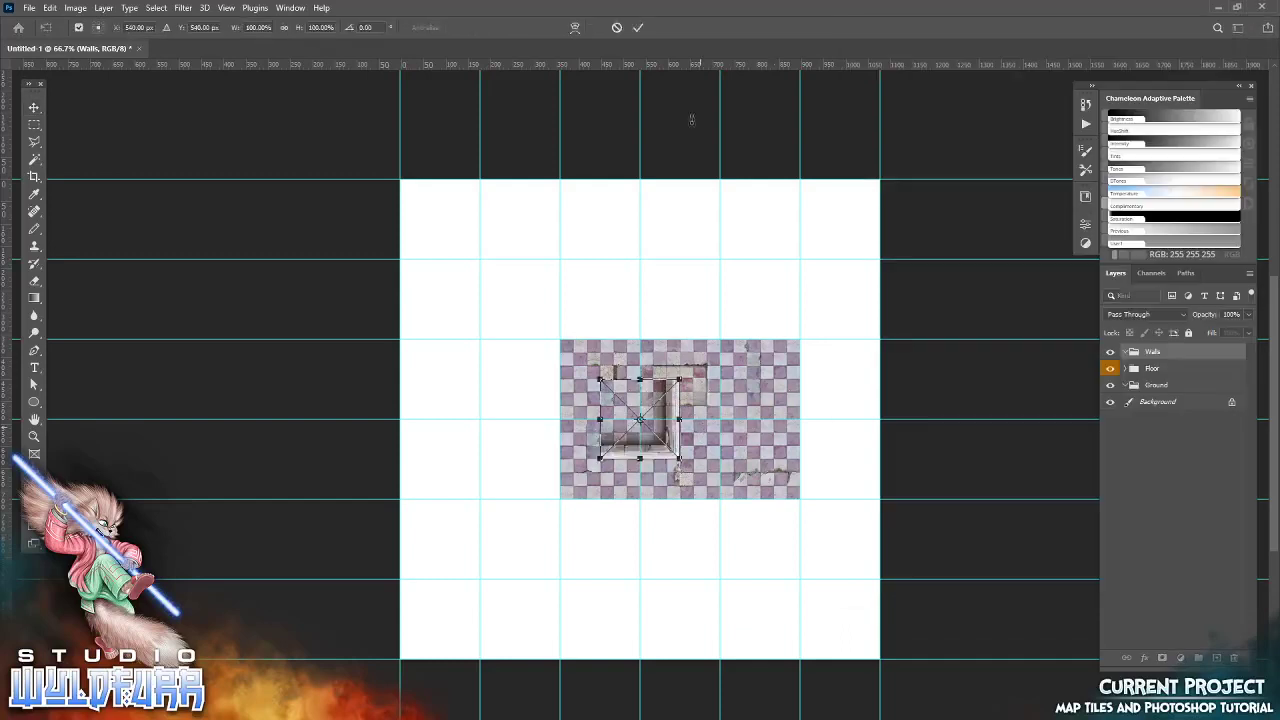
{"action": "left_click", "coordinate": [637, 27]}
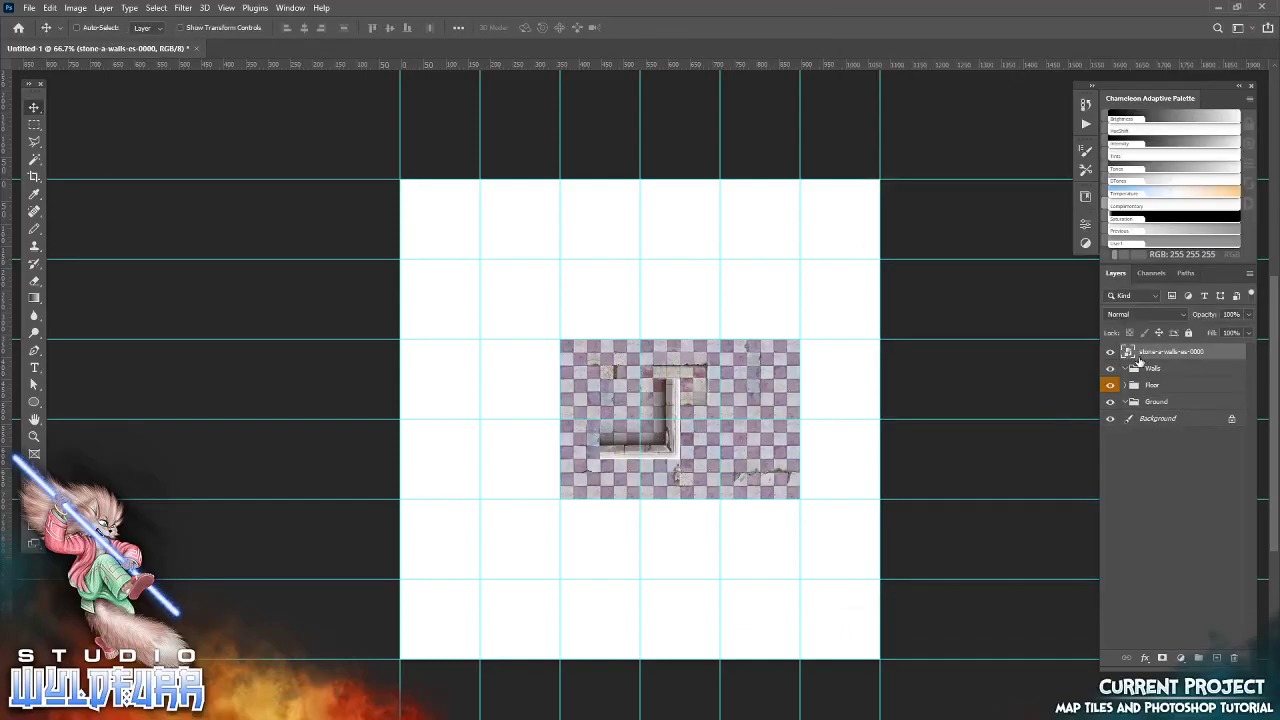
{"action": "left_click_drag", "start_coordinate": [1149, 357], "coordinate": [1157, 374]}
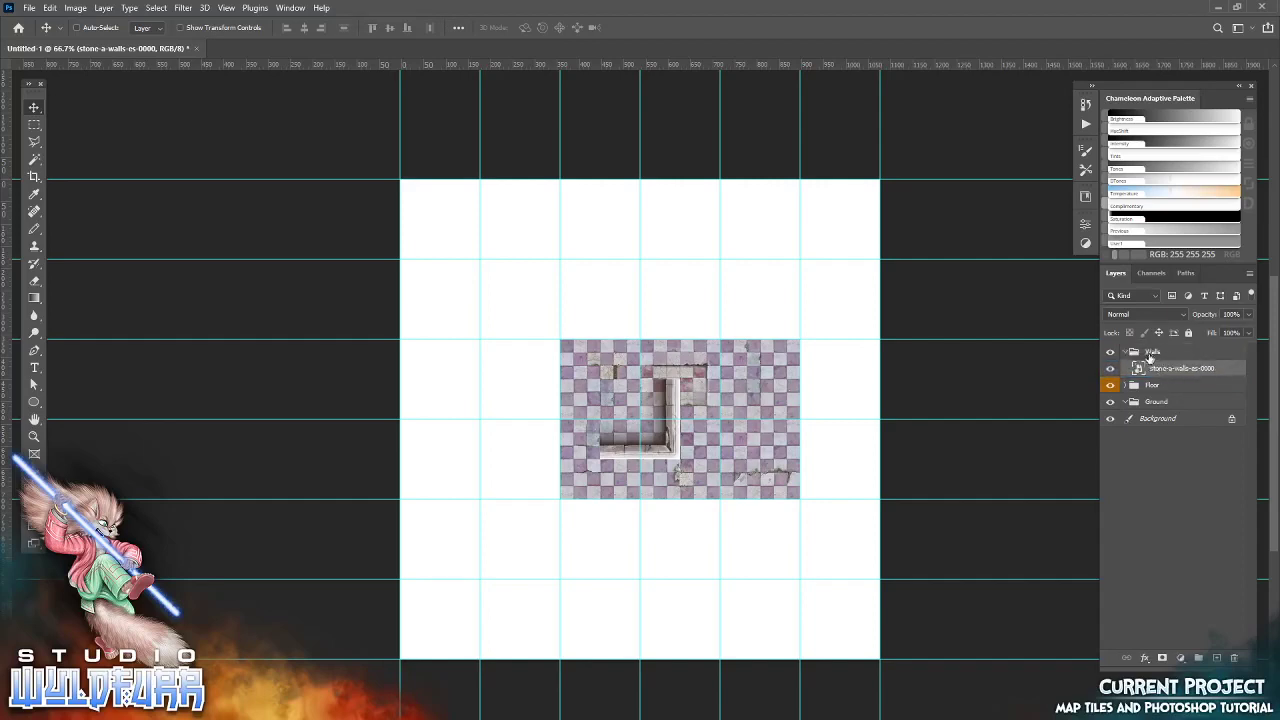
Color-code the Walls layer group yellow
{"action": "left_click", "coordinate": [1152, 353]}
{"action": "right_click", "coordinate": [1152, 355]}
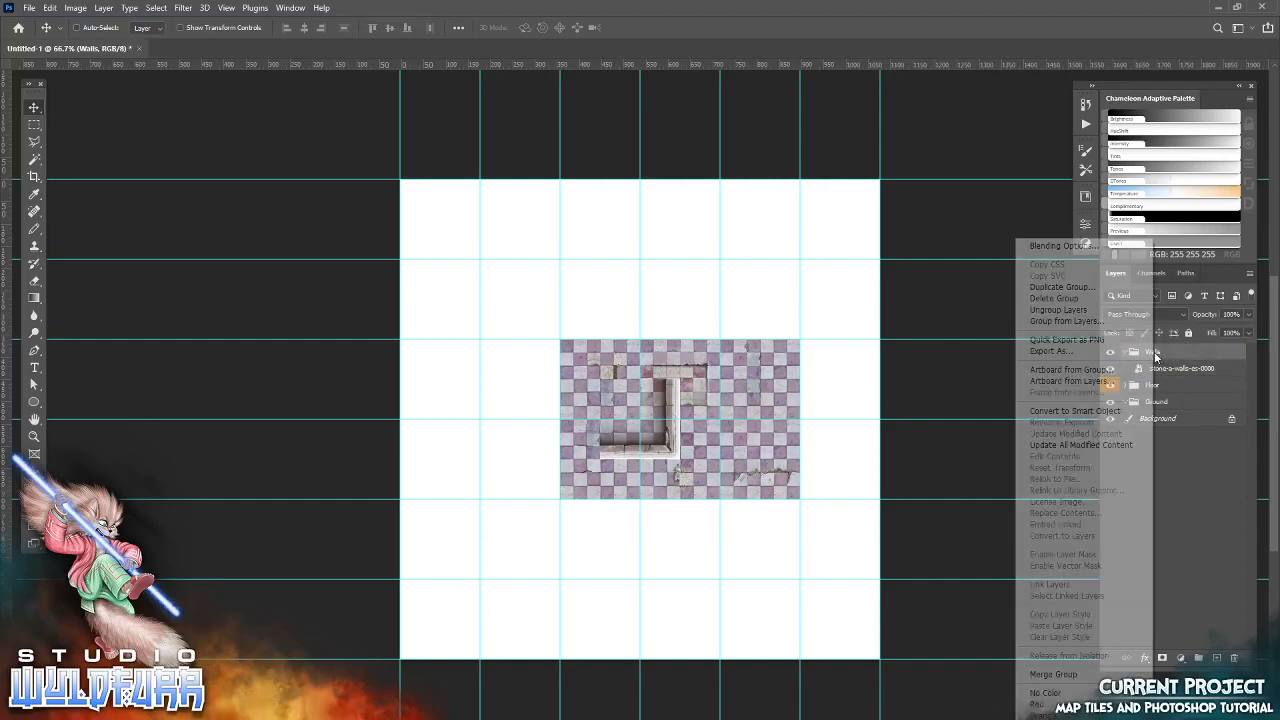
{"action": "left_click", "coordinate": [1040, 714]}
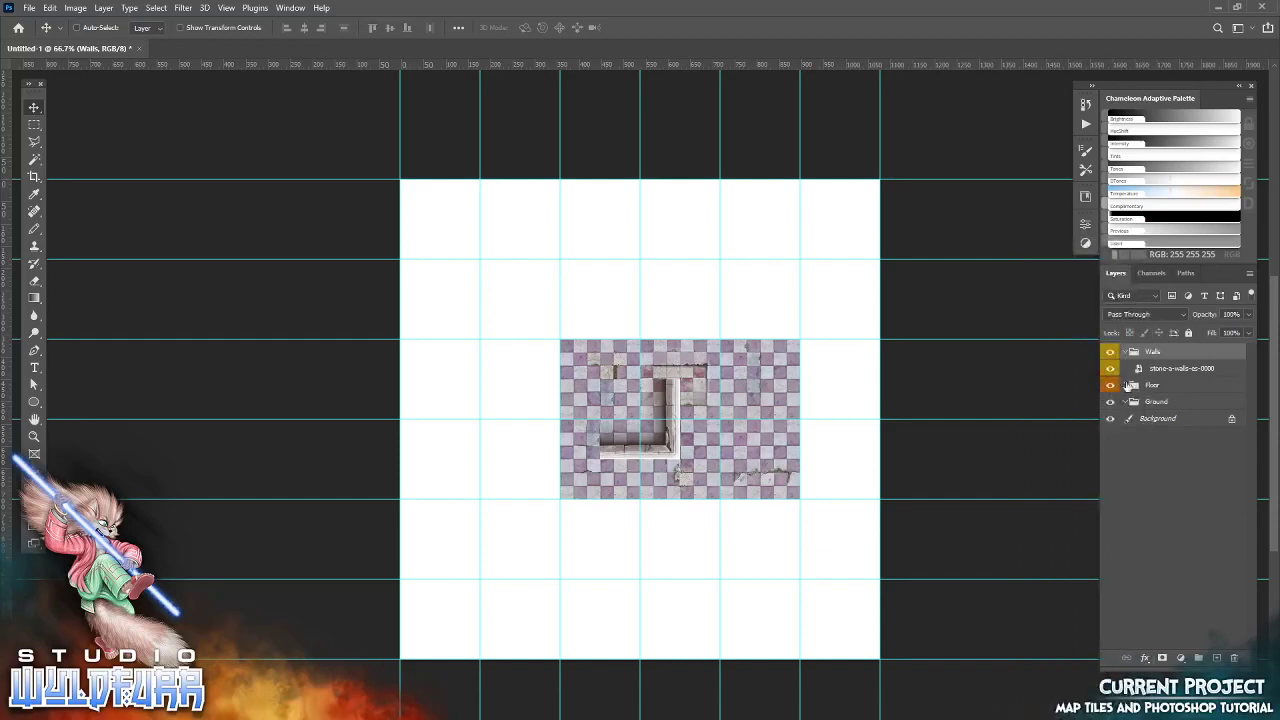
Snap corner wall stone-a-walls-es-0000 into the lower-right floor cell and place stone-a-walls-nw-0000 in the upper-left floor cell
{"action": "left_click", "coordinate": [1164, 369]}
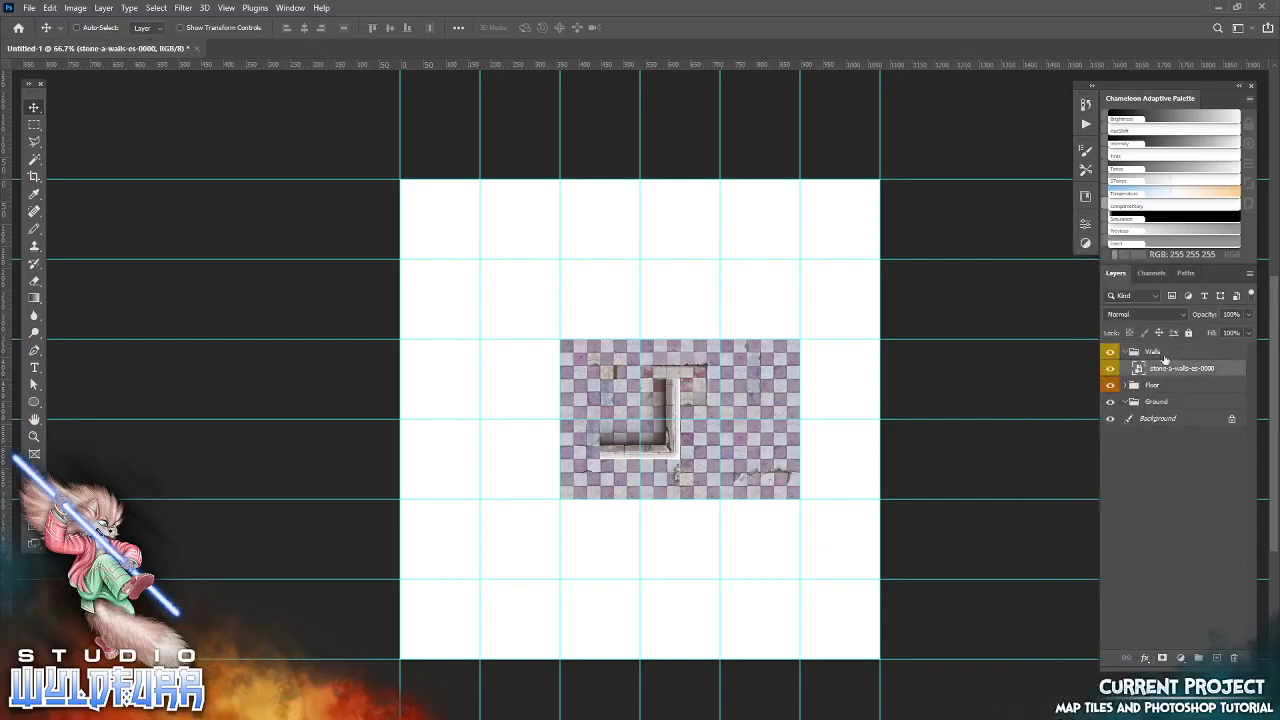
{"action": "left_click_drag", "start_coordinate": [690, 468], "coordinate": [803, 497]}
{"action": "key", "text": "alt+Tab"}
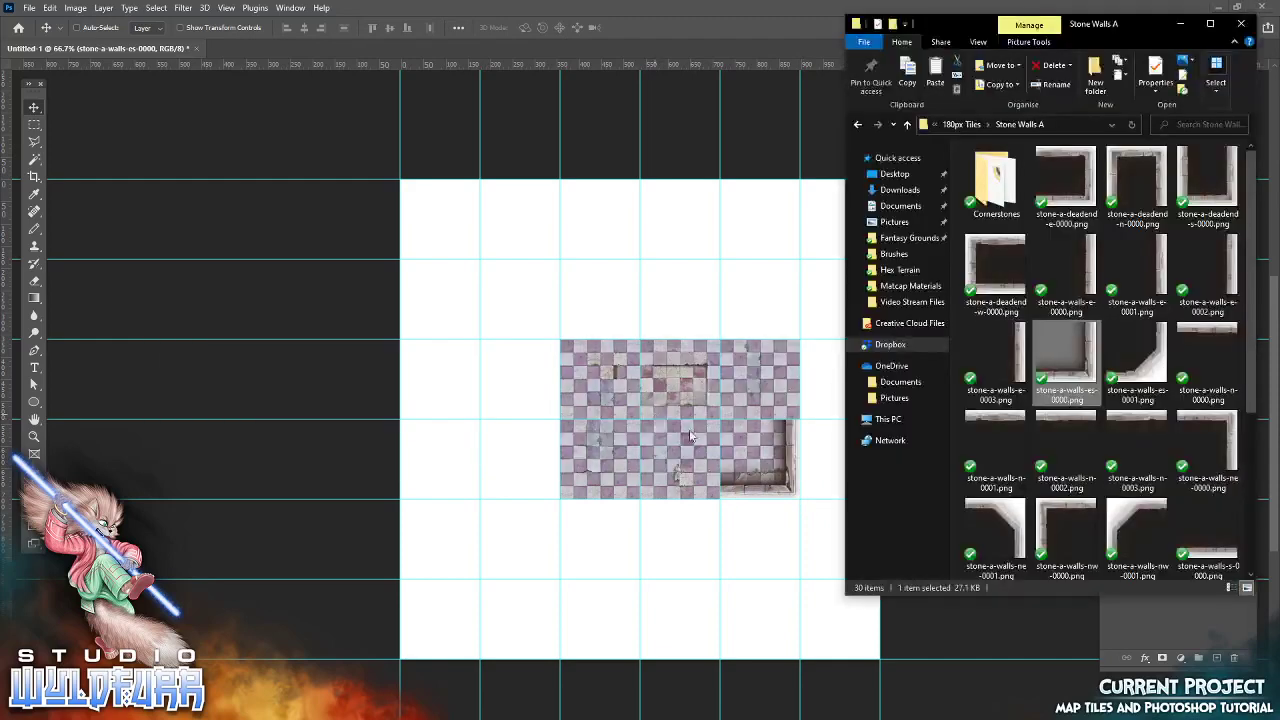
{"action": "left_click_drag", "start_coordinate": [1056, 519], "coordinate": [698, 415]}
{"action": "left_click", "coordinate": [638, 28]}
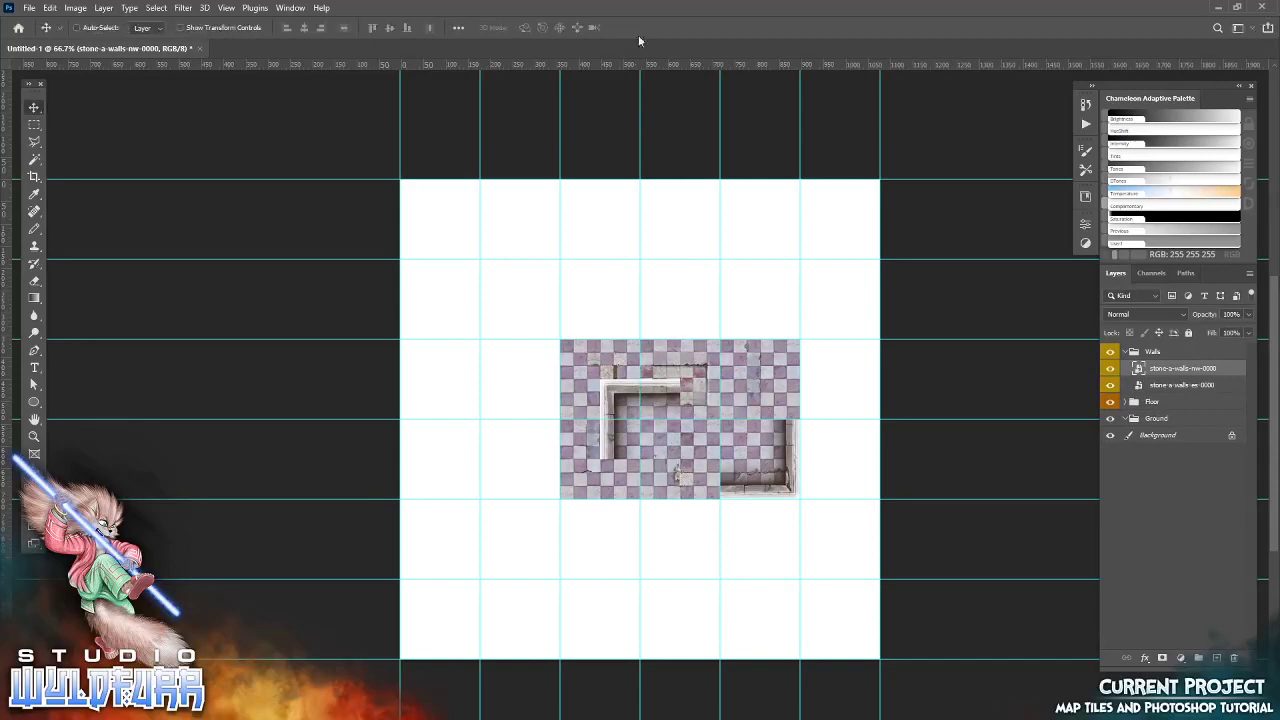
{"action": "left_click_drag", "start_coordinate": [623, 386], "coordinate": [588, 351]}
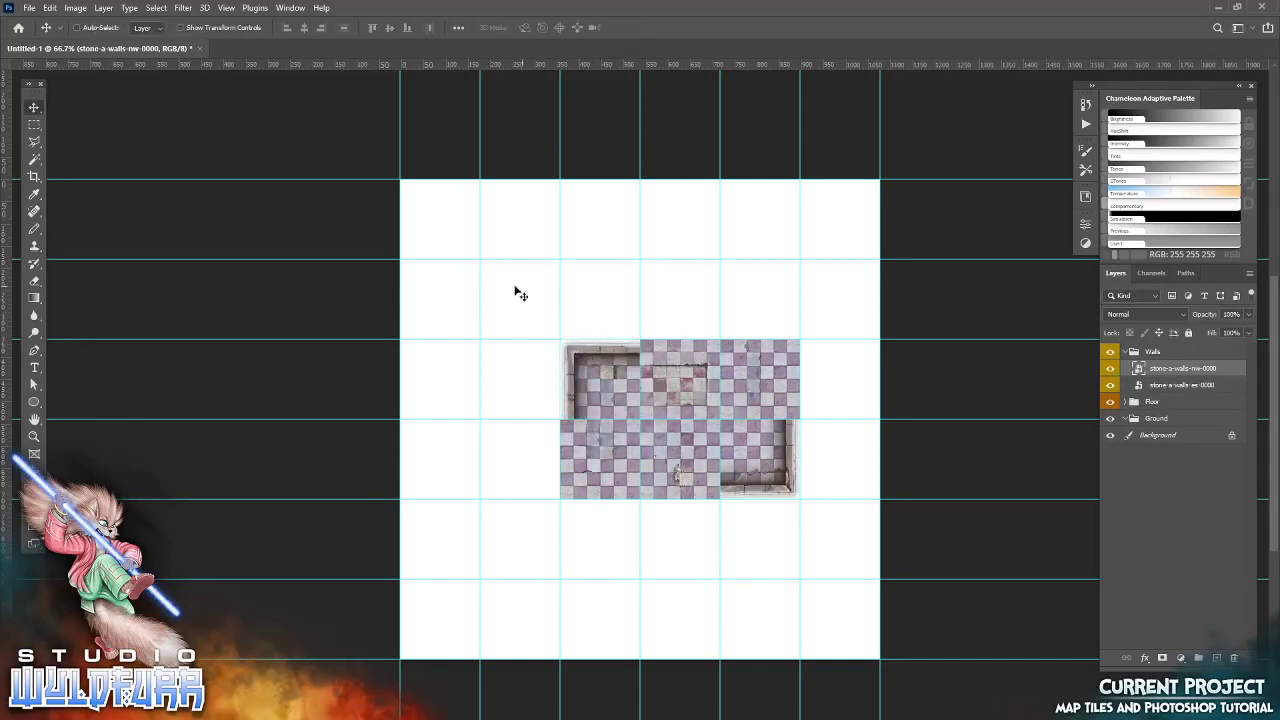
Place corner wall stone-a-walls-ne-0000 in the upper-right floor cell and stone-a-walls-n-0002 in the upper-middle cell
{"action": "key", "text": "alt+Tab"}
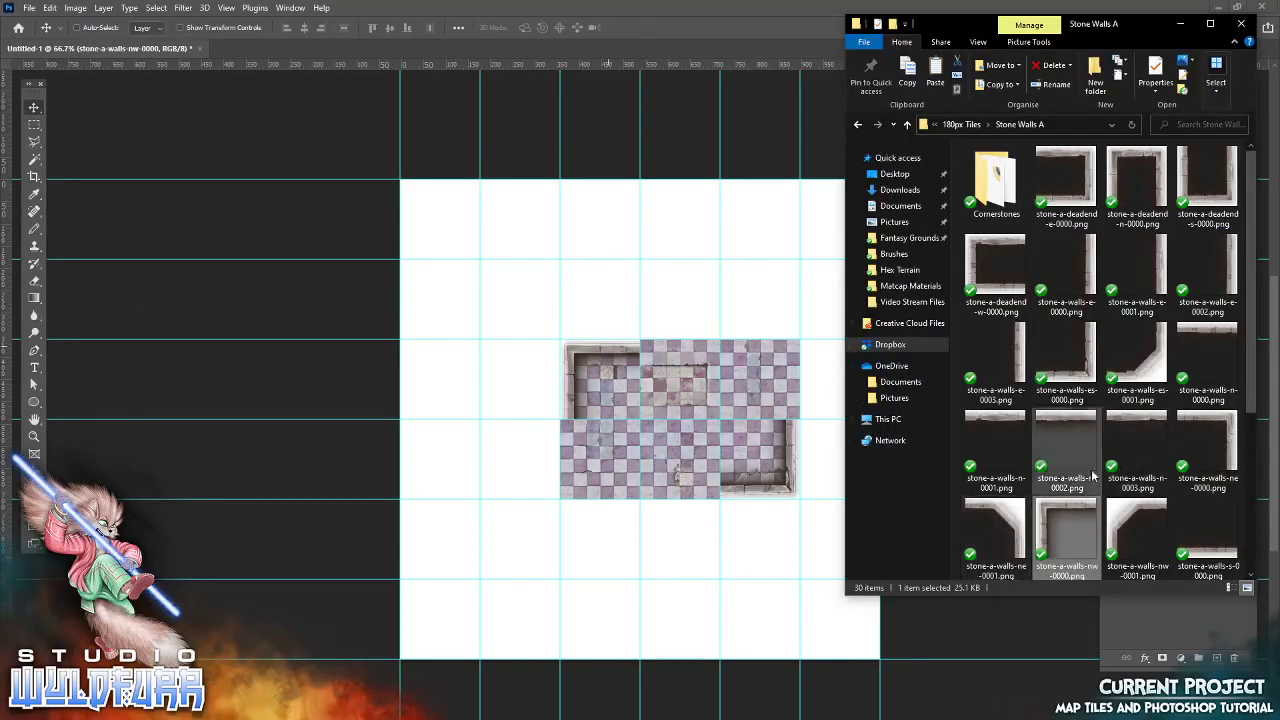
{"action": "left_click_drag", "start_coordinate": [1220, 432], "coordinate": [803, 361]}
{"action": "left_click", "coordinate": [640, 28]}
{"action": "key", "text": "alt+Tab"}
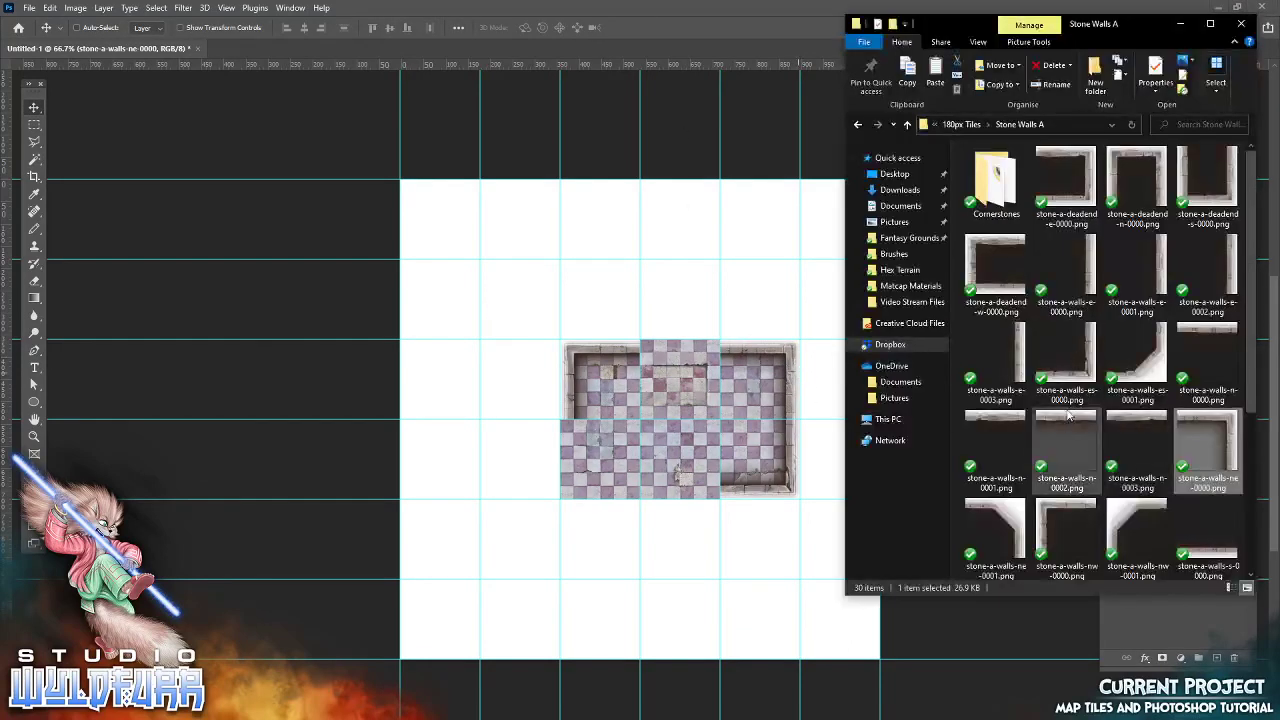
{"action": "left_click_drag", "start_coordinate": [1059, 428], "coordinate": [730, 364]}
{"action": "left_click", "coordinate": [640, 28]}
Place wall tile stone-a-walls-s-0003 from the Stone Walls A folder and snap it into the lower-middle floor cell
{"action": "key", "text": "alt+Tab"}
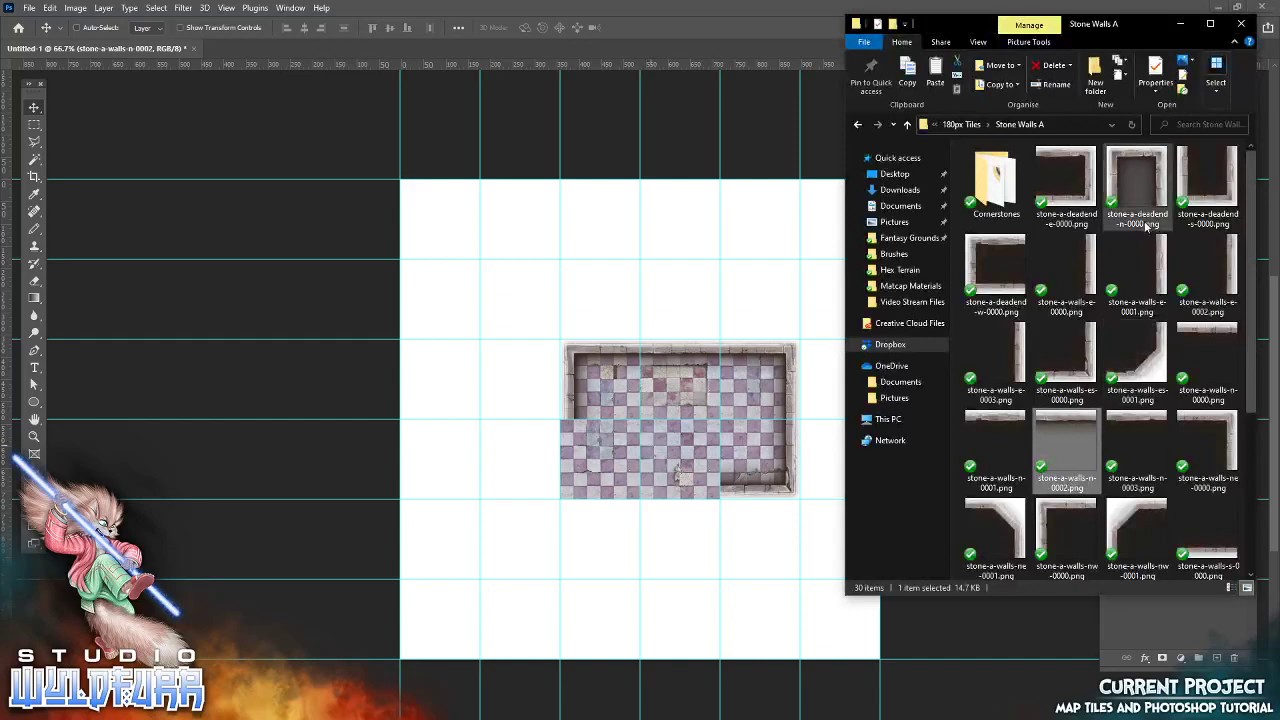
{"action": "scroll", "coordinate": [1215, 320], "scroll_direction": "down", "scroll_amount": 3}
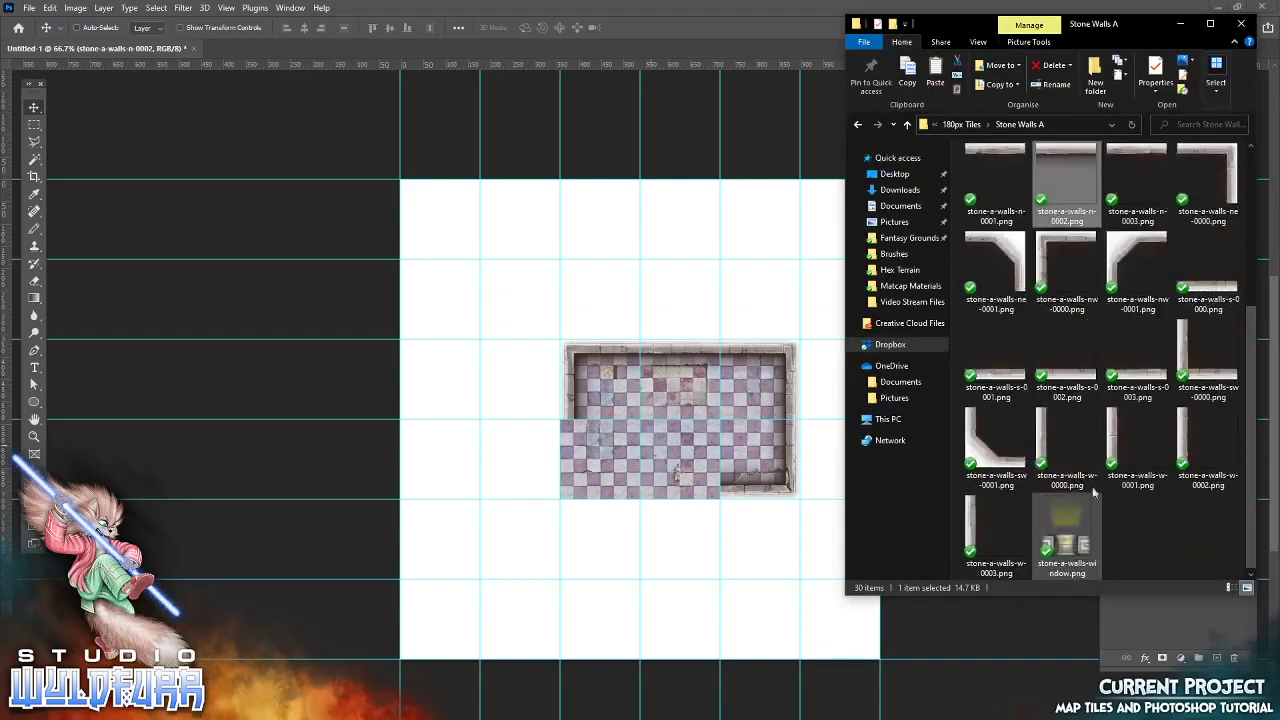
{"action": "left_click_drag", "start_coordinate": [1137, 376], "coordinate": [750, 250]}
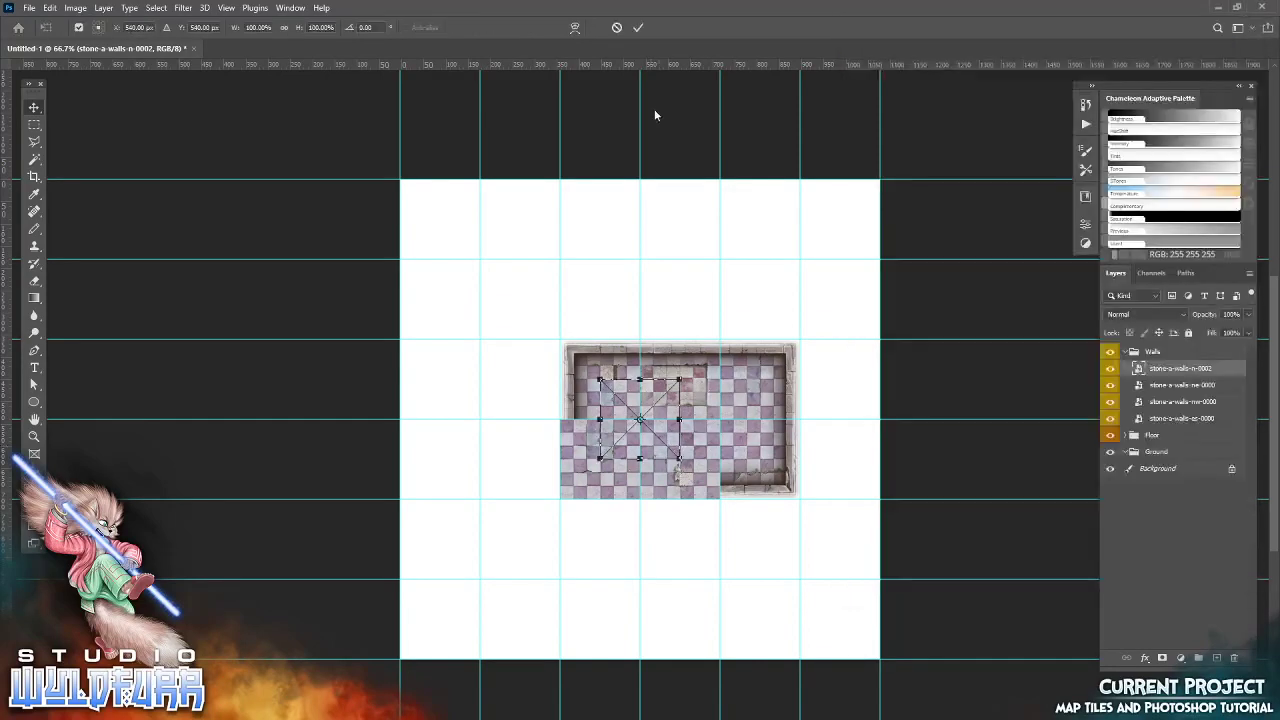
{"action": "left_click", "coordinate": [640, 28]}
{"action": "left_click_drag", "start_coordinate": [686, 395], "coordinate": [717, 496]}
Place wall tile stone-a-walls-s-0002 and snap it into the lower-left floor cell
{"action": "key", "text": "alt+Tab"}
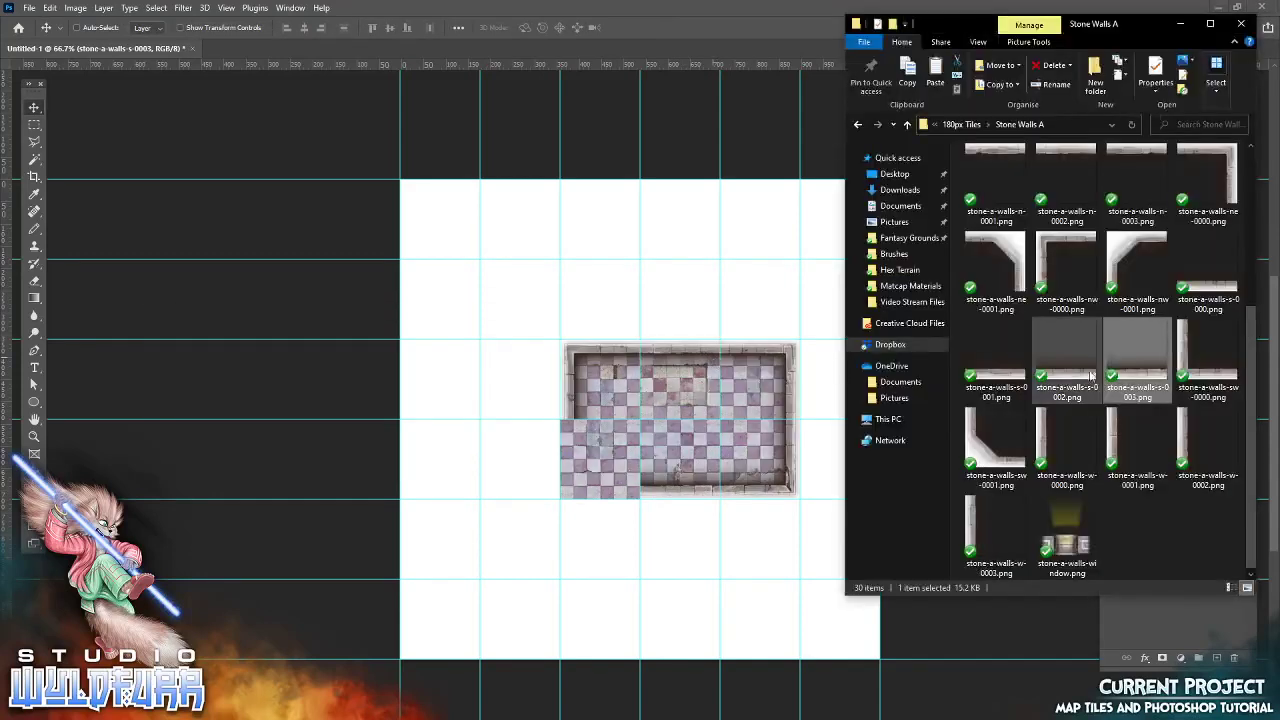
{"action": "left_click_drag", "start_coordinate": [1065, 372], "coordinate": [714, 109]}
{"action": "left_click", "coordinate": [641, 28]}
{"action": "left_click_drag", "start_coordinate": [697, 465], "coordinate": [651, 506]}
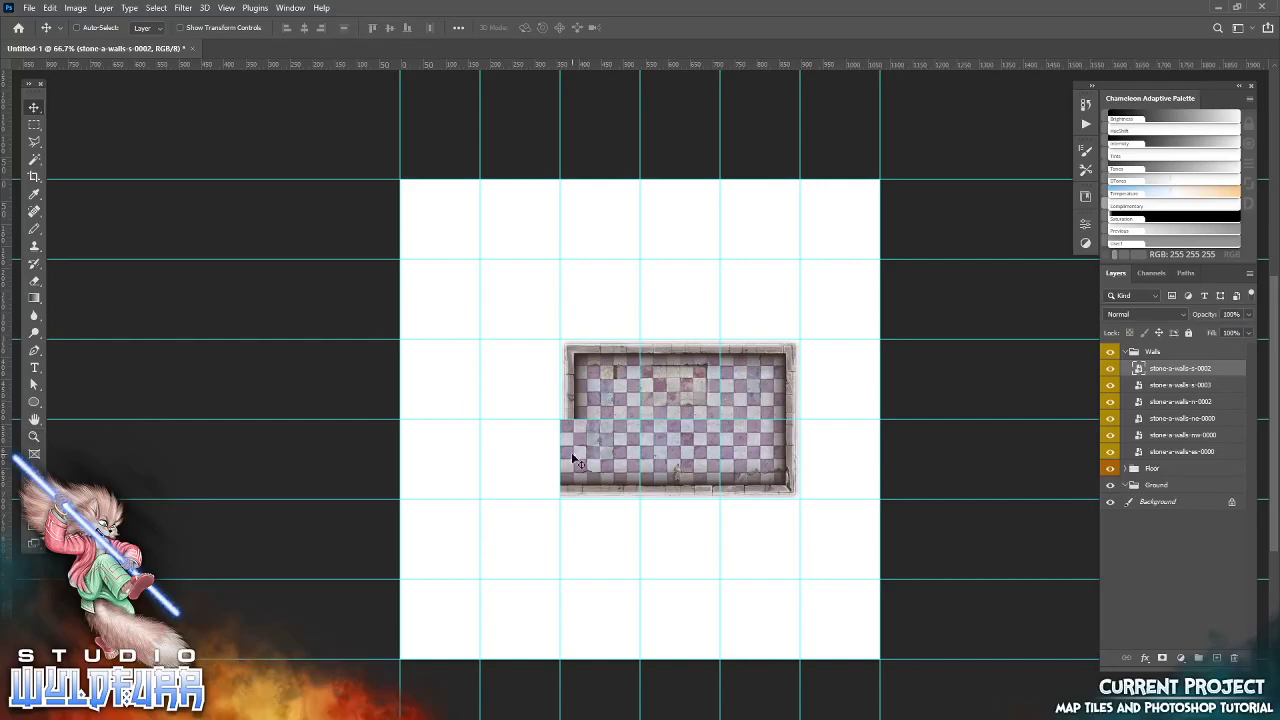
Open the Cornerstones folder and place stone-a-cornerstone-nw-0000 in the lower-left floor cell, capping the lower end of the west wall
{"action": "left_click", "coordinate": [34, 437]}
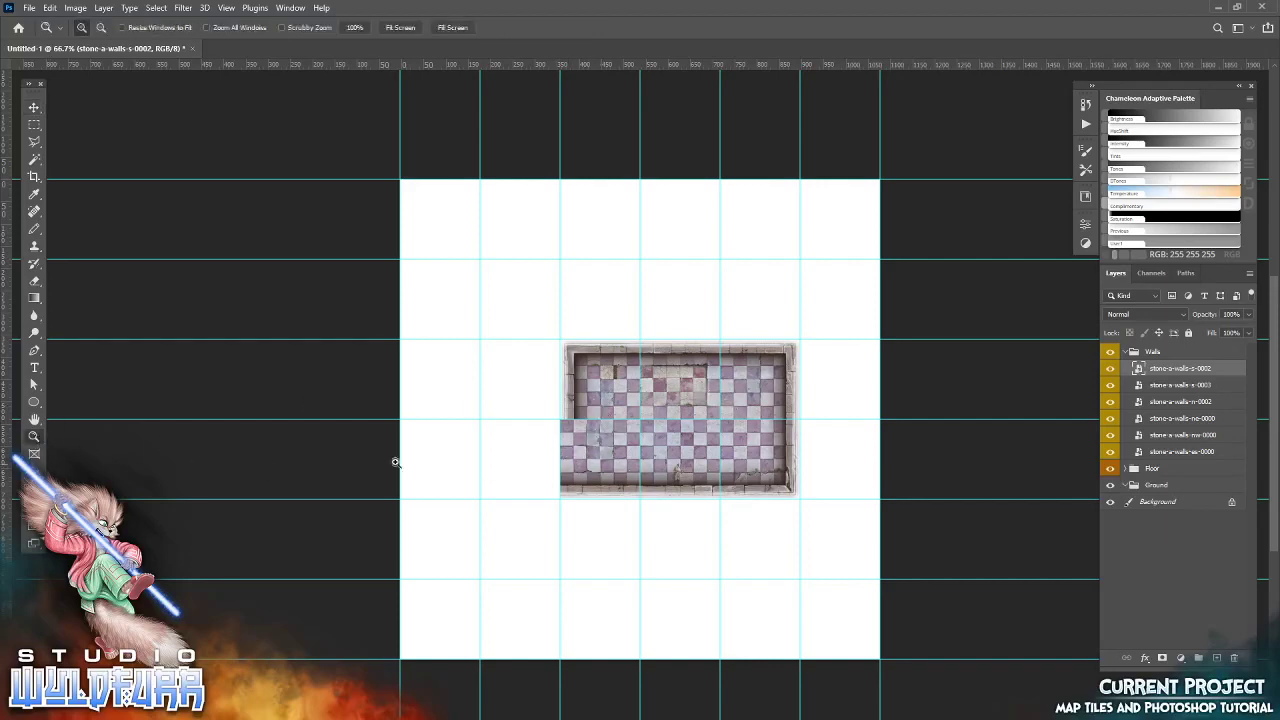
{"action": "left_click", "coordinate": [567, 449]}
{"action": "left_click", "coordinate": [575, 432]}
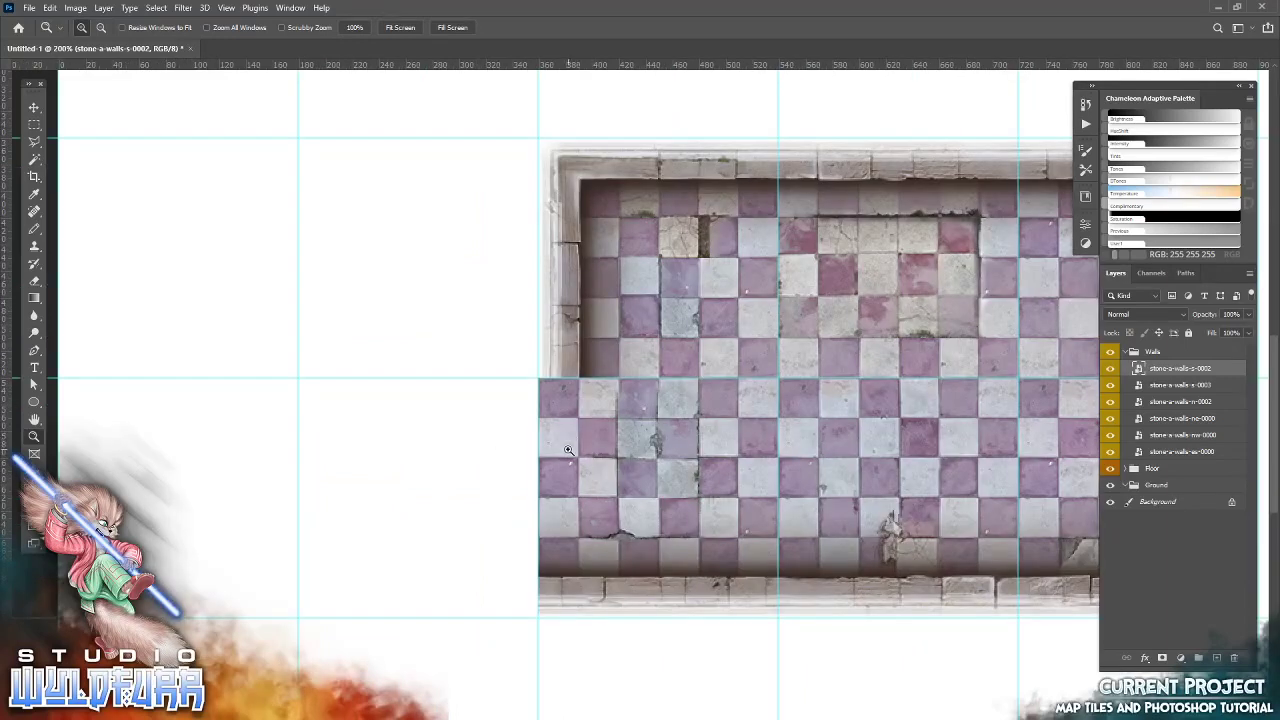
{"action": "left_click", "coordinate": [34, 107]}
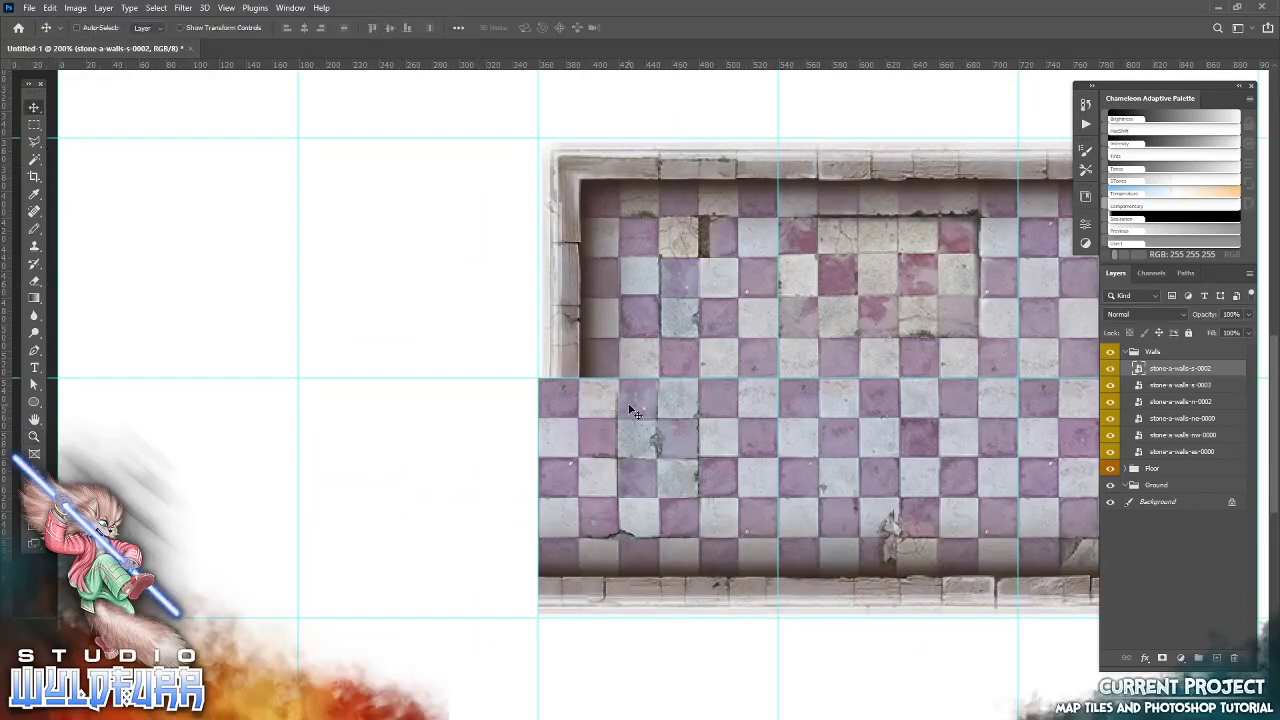
{"action": "key", "text": "alt+Tab"}
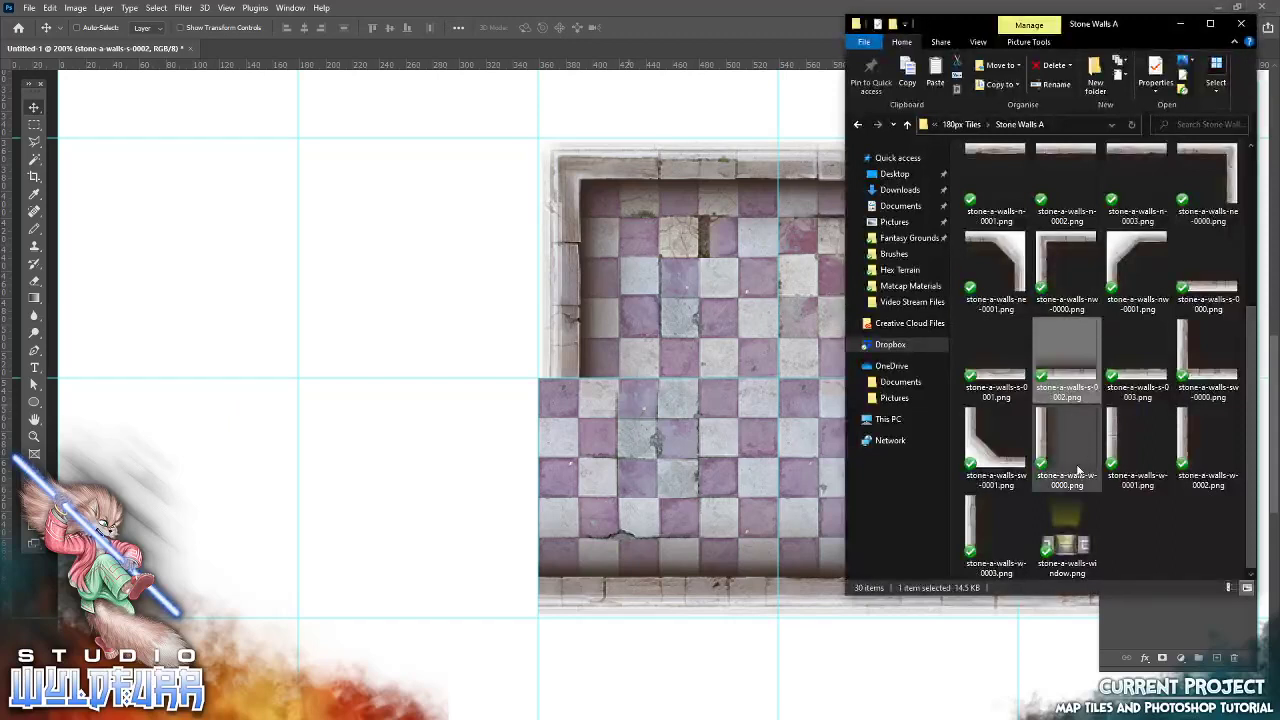
{"action": "double_click", "coordinate": [995, 182]}
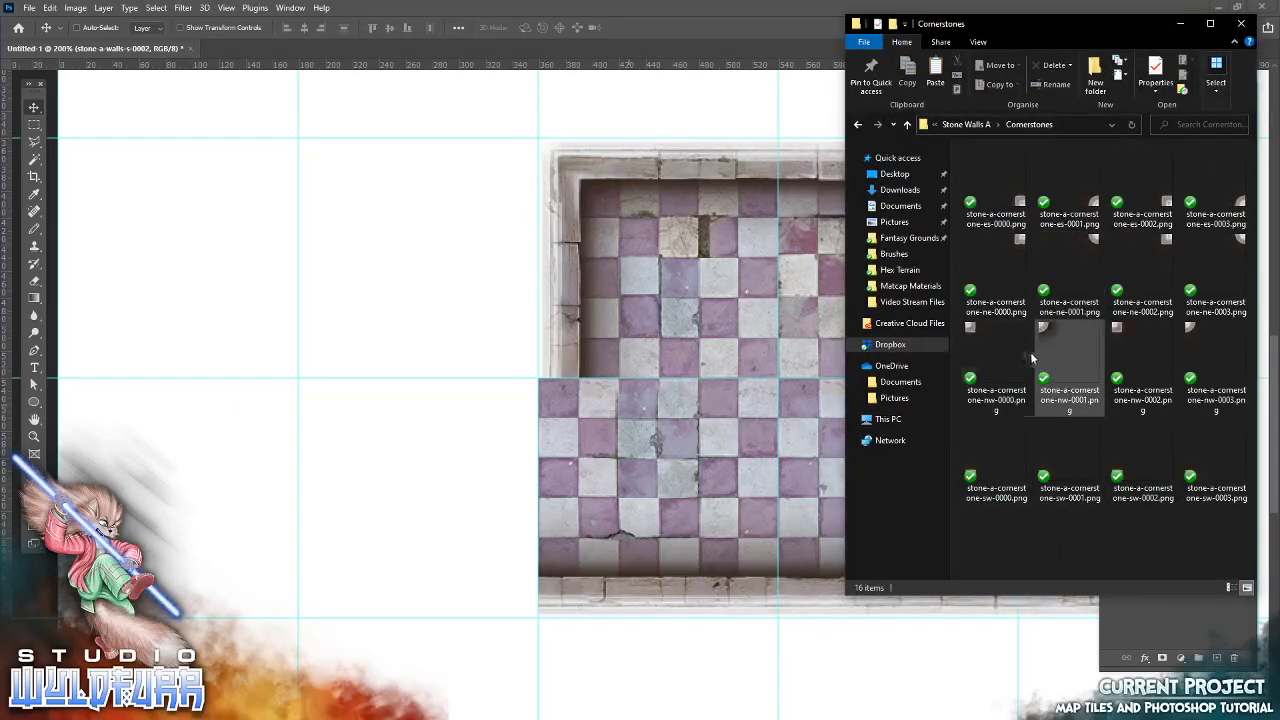
{"action": "left_click_drag", "start_coordinate": [979, 340], "coordinate": [592, 492]}
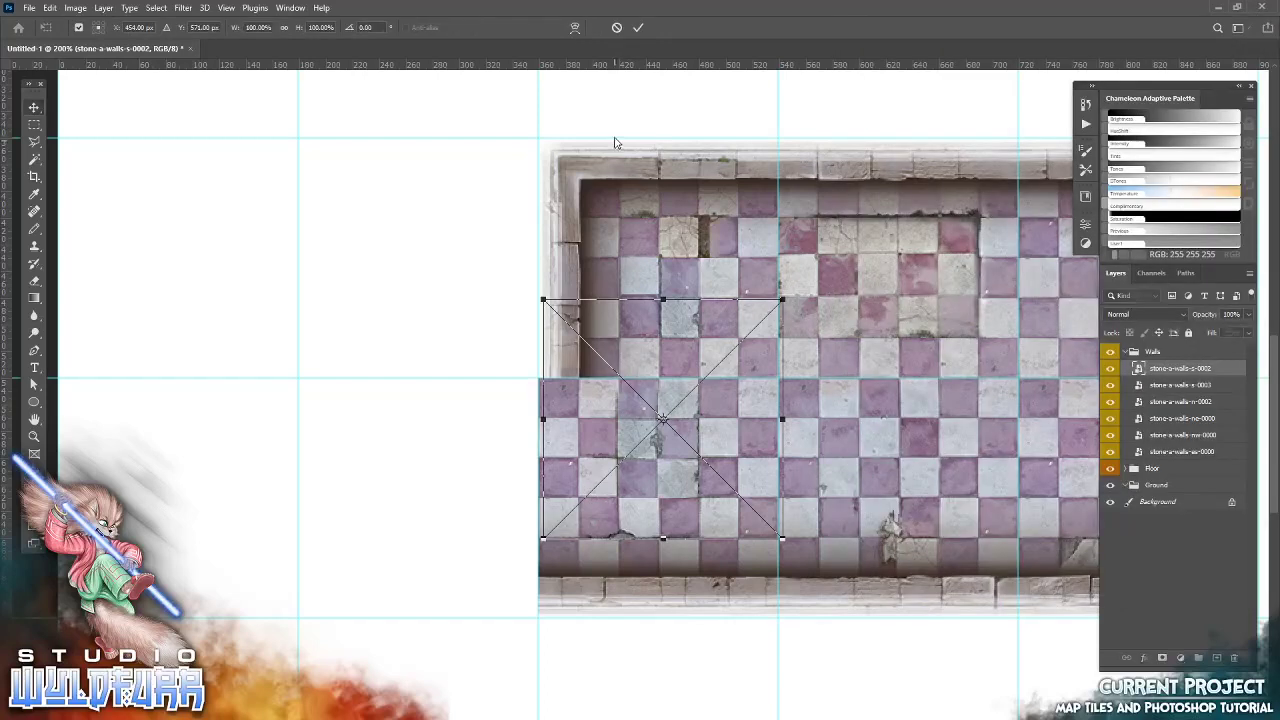
{"action": "left_click", "coordinate": [637, 28]}
{"action": "left_click_drag", "start_coordinate": [580, 337], "coordinate": [573, 409]}
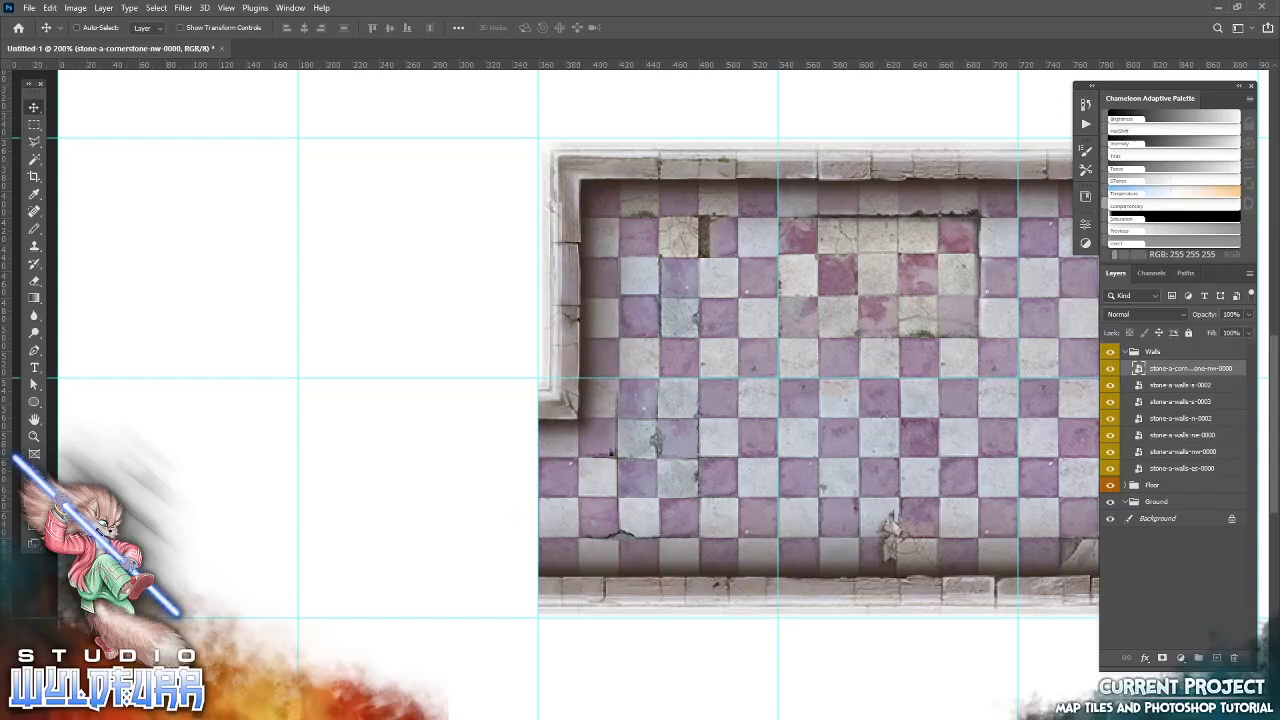
Place stone-a-cornerstone-ne-0002 and snap it into the empty cell just west of the lower-left floor tile, beside the first cornerstone
{"action": "key", "text": "alt+Tab"}
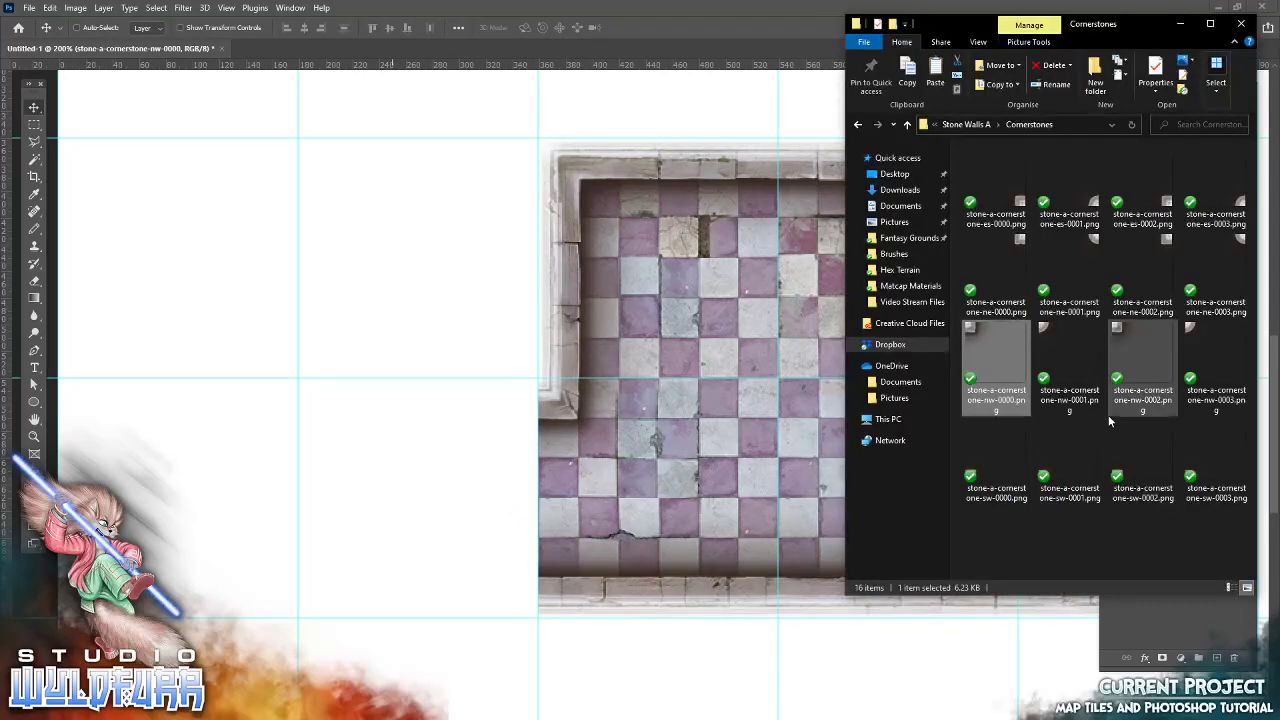
{"action": "left_click_drag", "start_coordinate": [995, 360], "coordinate": [530, 158]}
{"action": "left_click", "coordinate": [640, 30]}
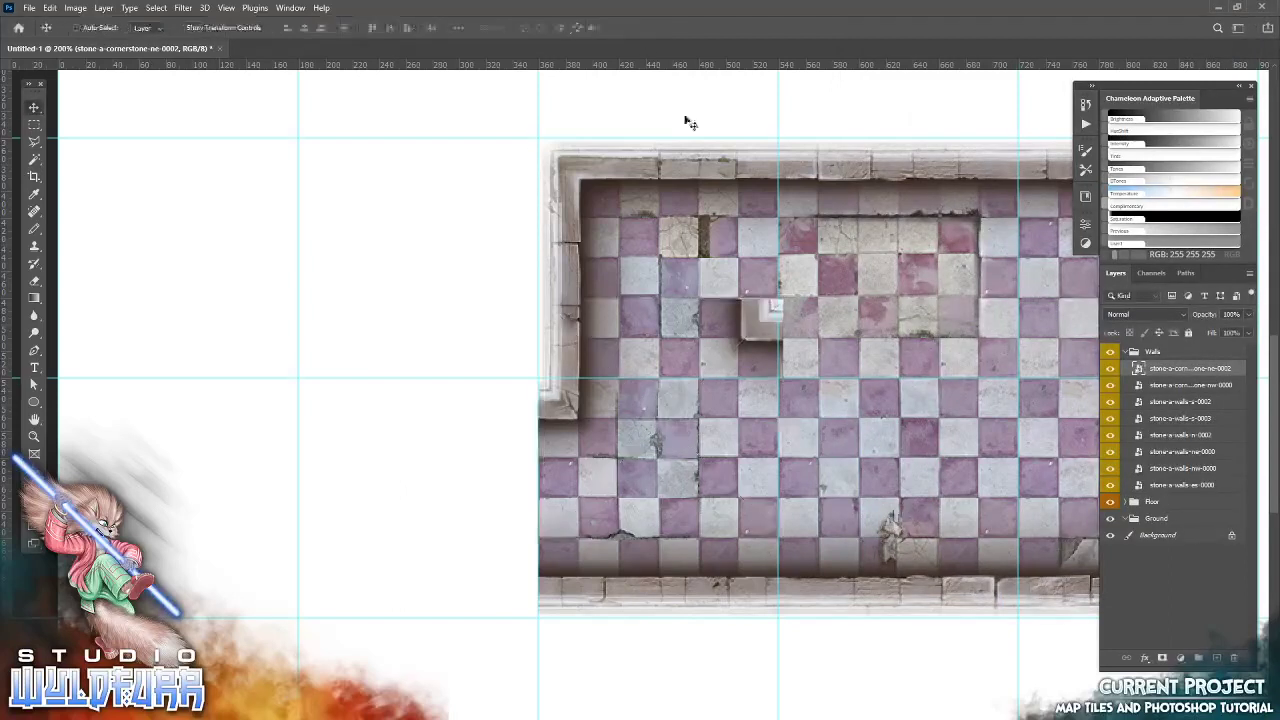
{"action": "left_click_drag", "start_coordinate": [829, 319], "coordinate": [588, 374]}
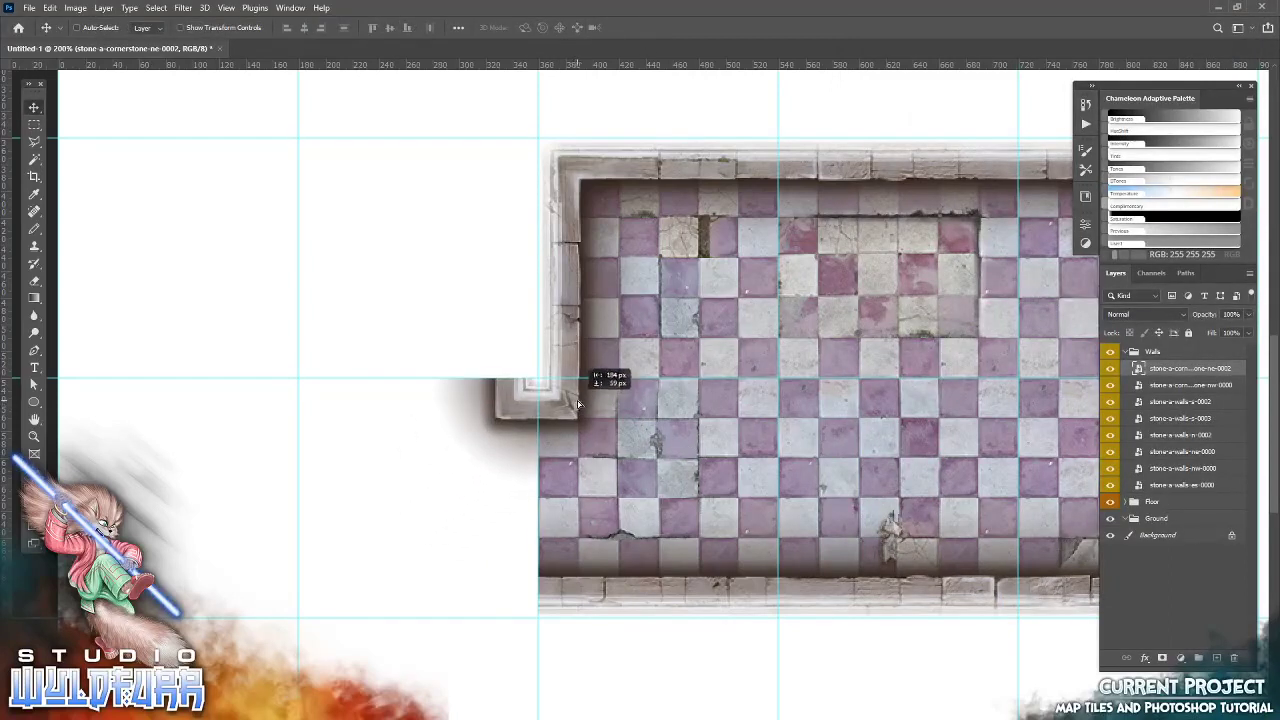
Place stone-a-cornerstone-es-0002 in the same cell west of the doorway, finishing the end of the south wall
{"action": "key", "text": "alt+Tab"}
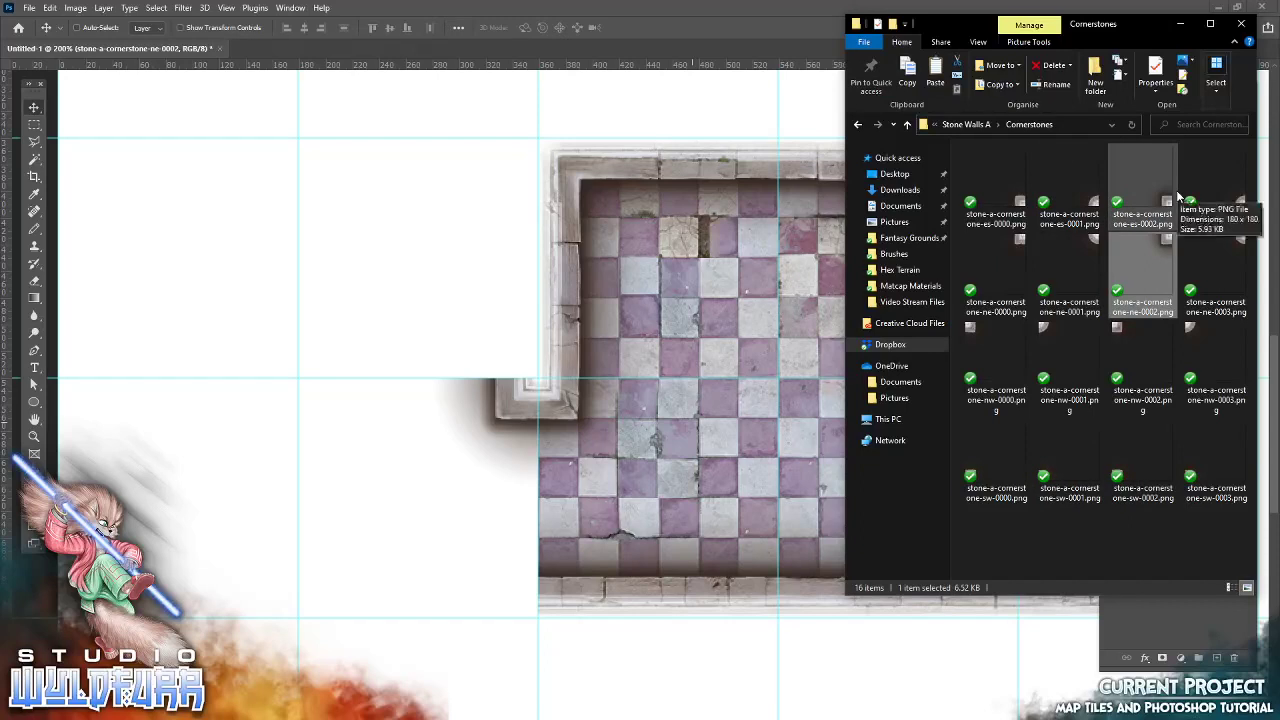
{"action": "left_click_drag", "start_coordinate": [1166, 202], "coordinate": [660, 420]}
{"action": "left_click", "coordinate": [640, 28]}
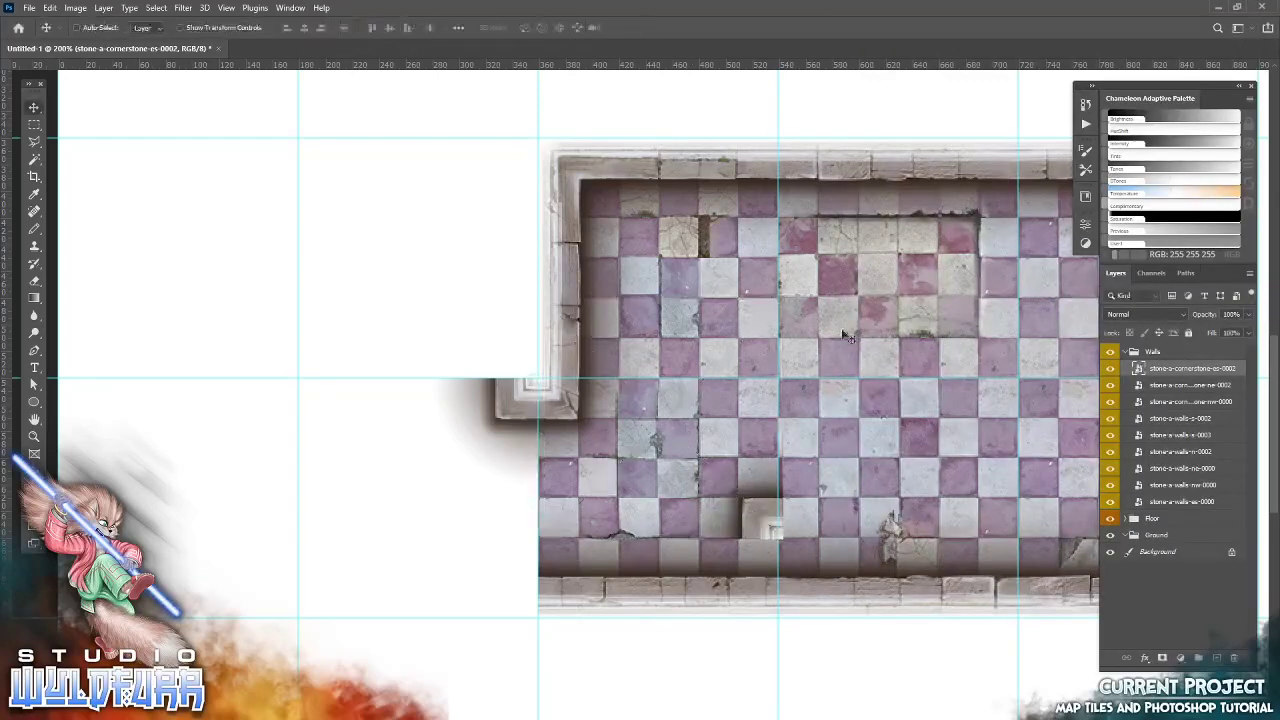
{"action": "left_click_drag", "start_coordinate": [822, 505], "coordinate": [626, 576]}
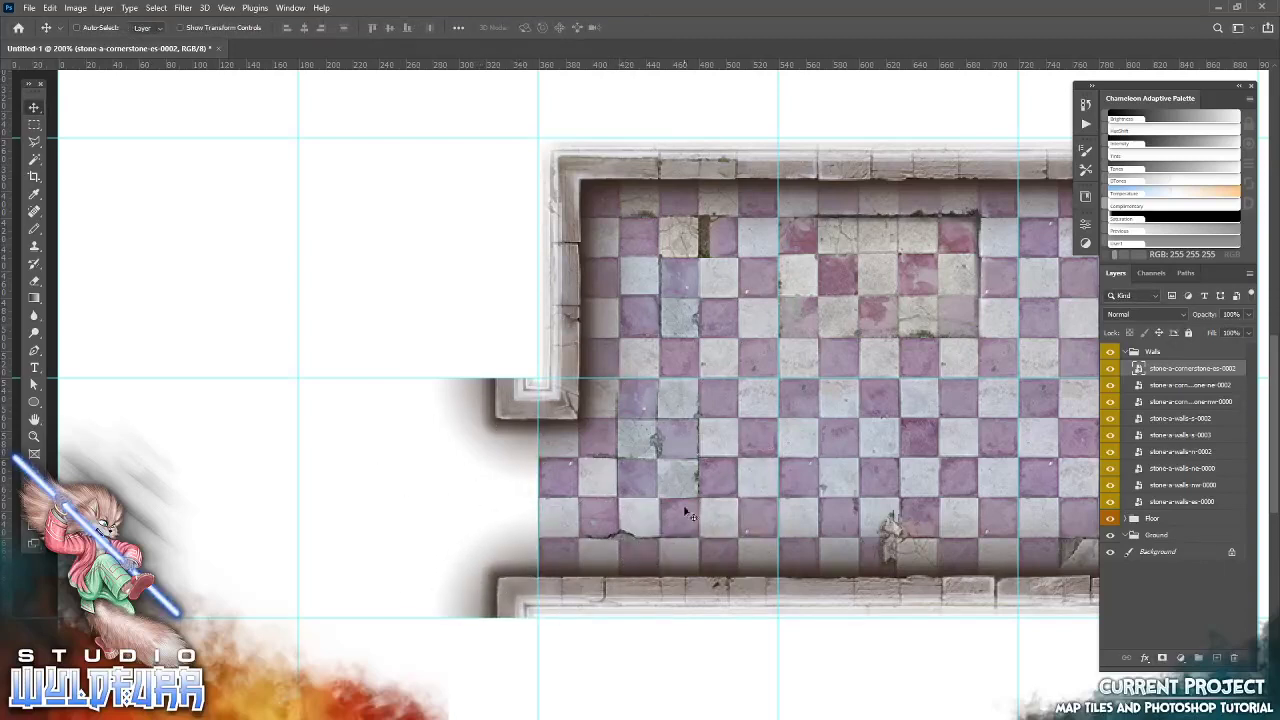
{"action": "left_click_drag", "start_coordinate": [415, 482], "coordinate": [299, 398]}
{"action": "left_click_drag", "start_coordinate": [737, 370], "coordinate": [641, 482]}
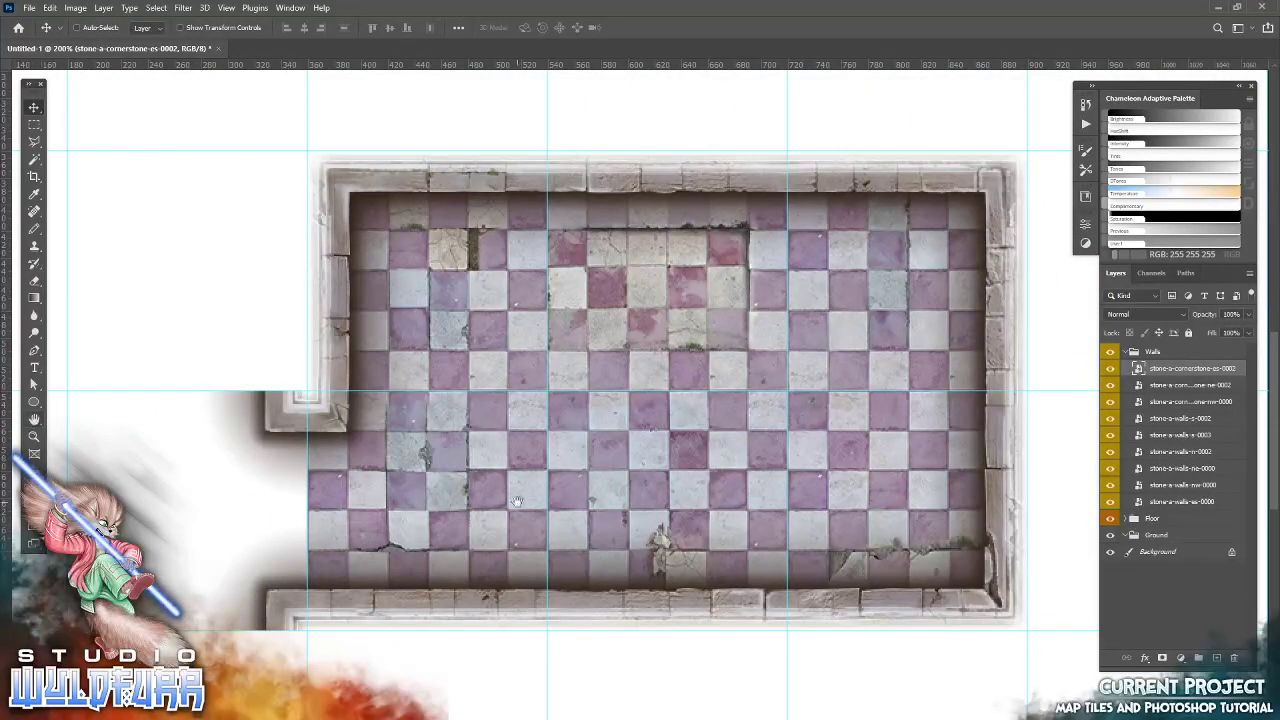
{"action": "left_click_drag", "start_coordinate": [462, 594], "coordinate": [436, 505]}
{"action": "left_click_drag", "start_coordinate": [531, 548], "coordinate": [571, 533]}
{"action": "left_click_drag", "start_coordinate": [462, 460], "coordinate": [691, 489]}
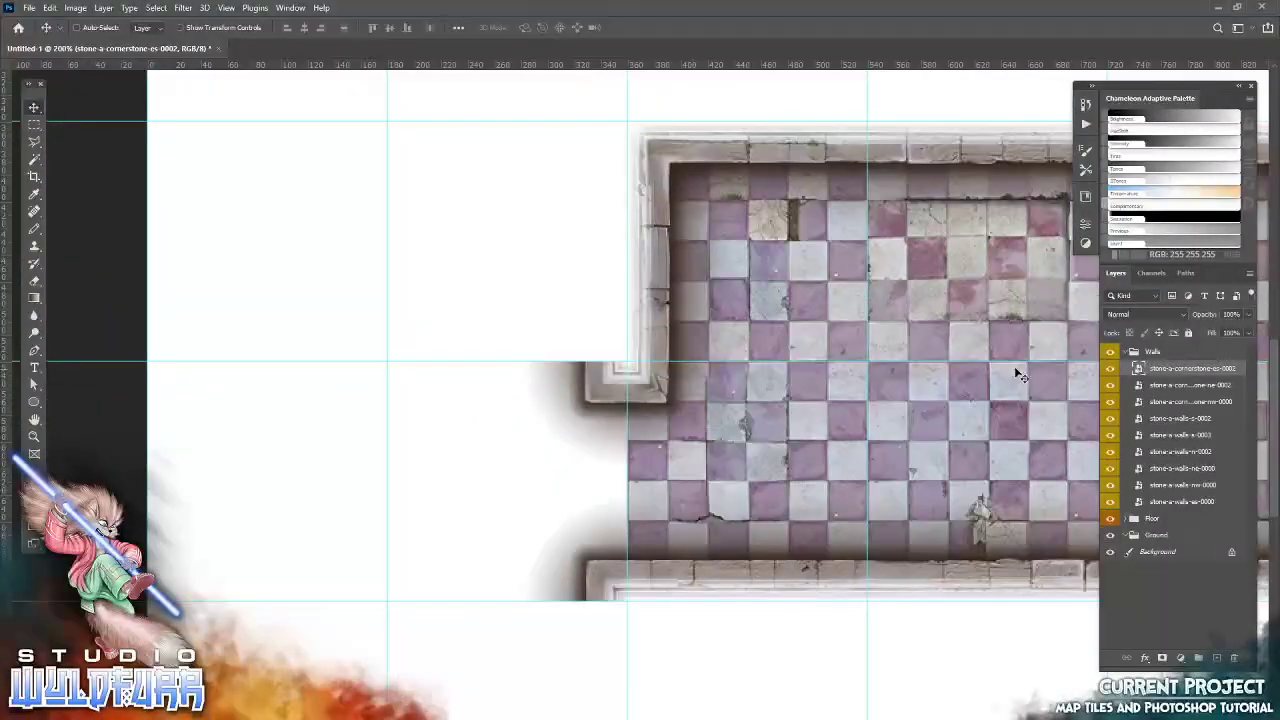
{"action": "left_click_drag", "start_coordinate": [585, 356], "coordinate": [515, 281]}
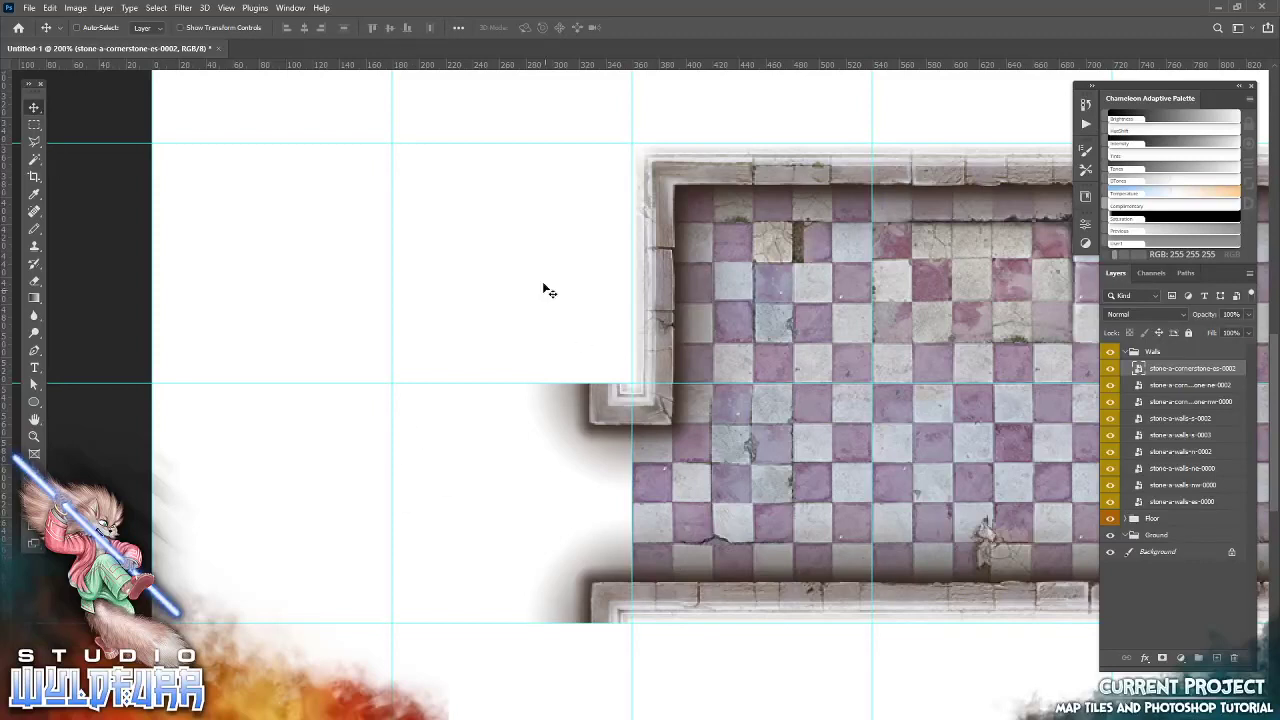
Return to the Stone Walls A folder and snap wall tile stone-a-walls-w-0000 into the cell west of the doorway
{"action": "key", "text": "alt+Tab"}
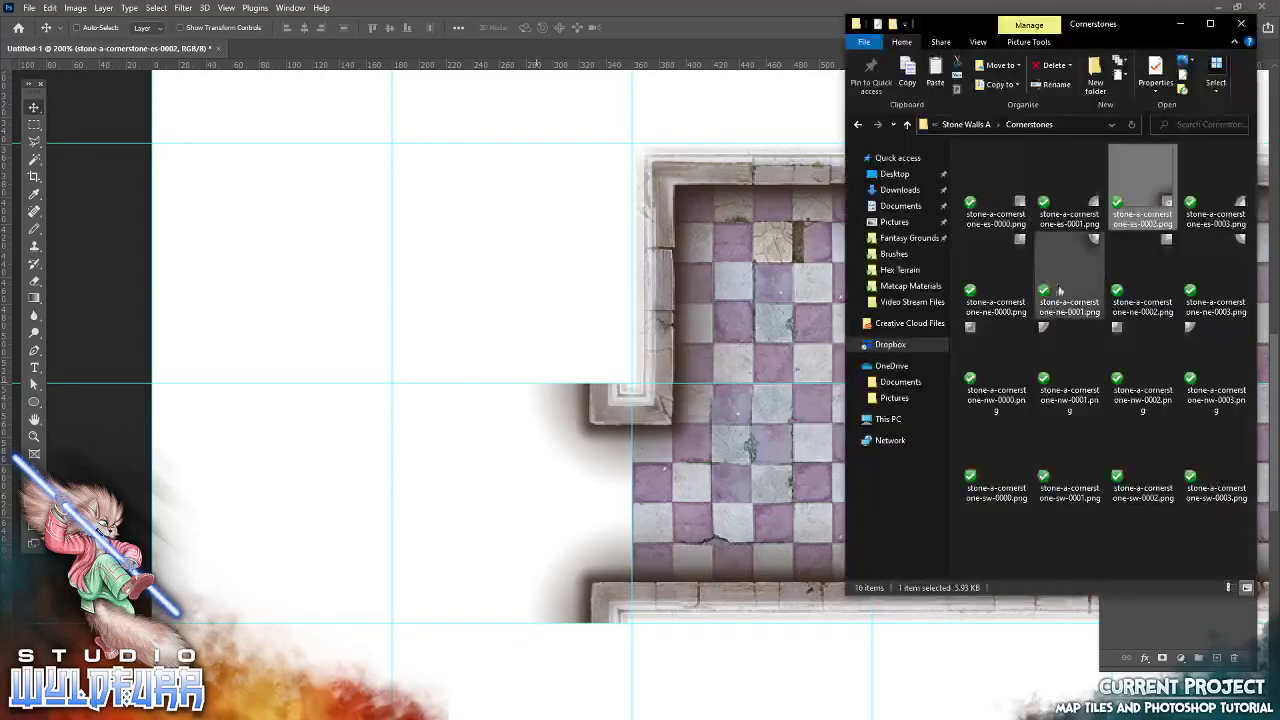
{"action": "left_click", "coordinate": [987, 124]}
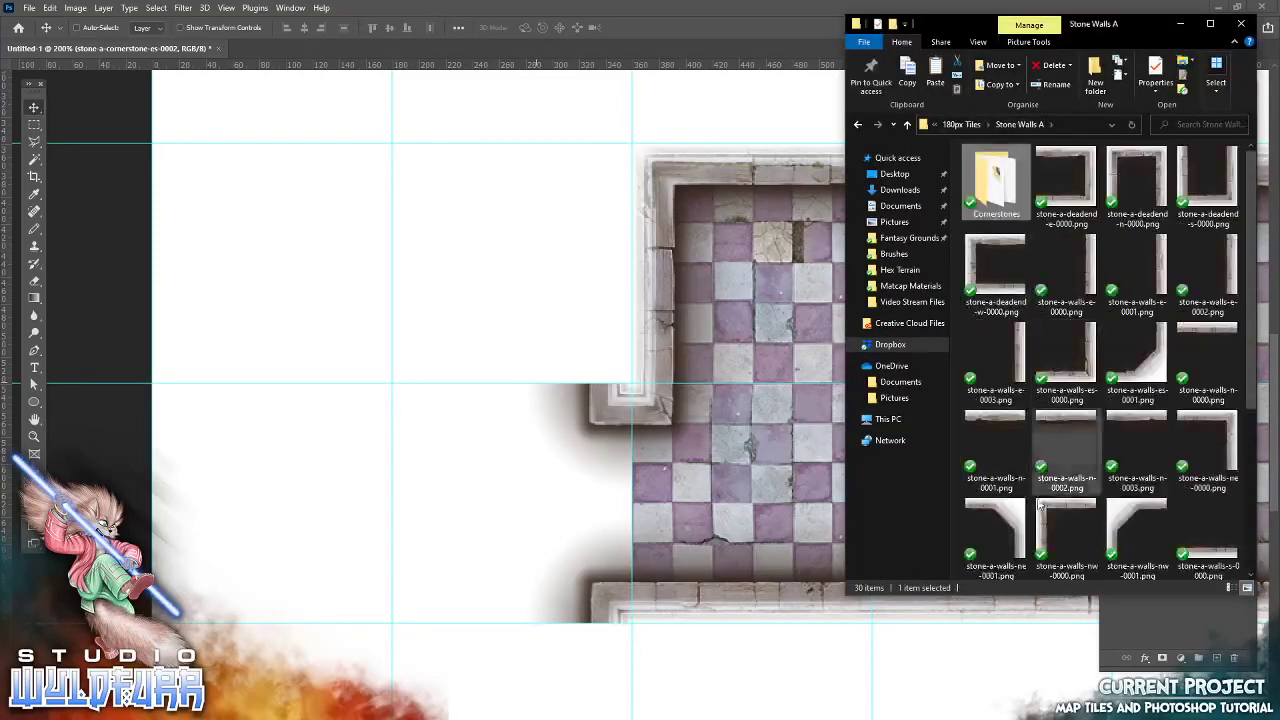
{"action": "scroll", "coordinate": [1068, 442], "scroll_direction": "down", "scroll_amount": 3}
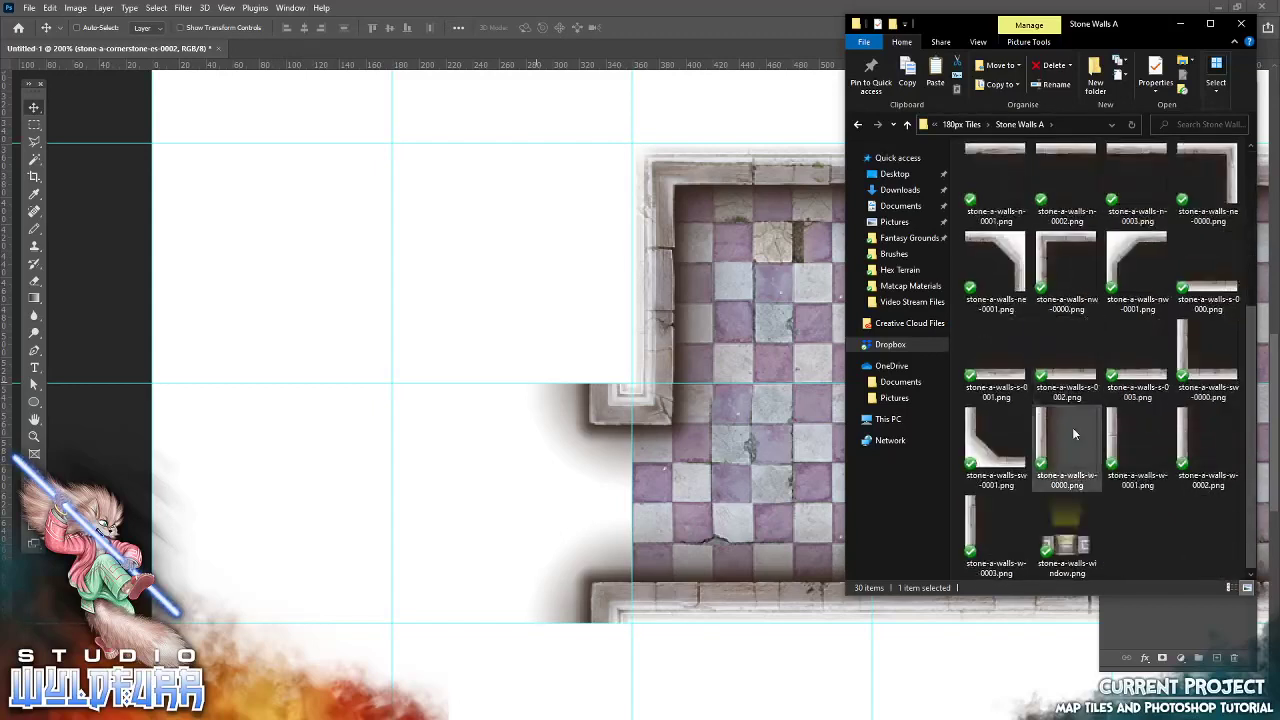
{"action": "left_click_drag", "start_coordinate": [1038, 455], "coordinate": [530, 470]}
{"action": "left_click", "coordinate": [637, 27]}
{"action": "left_click_drag", "start_coordinate": [640, 403], "coordinate": [489, 541]}
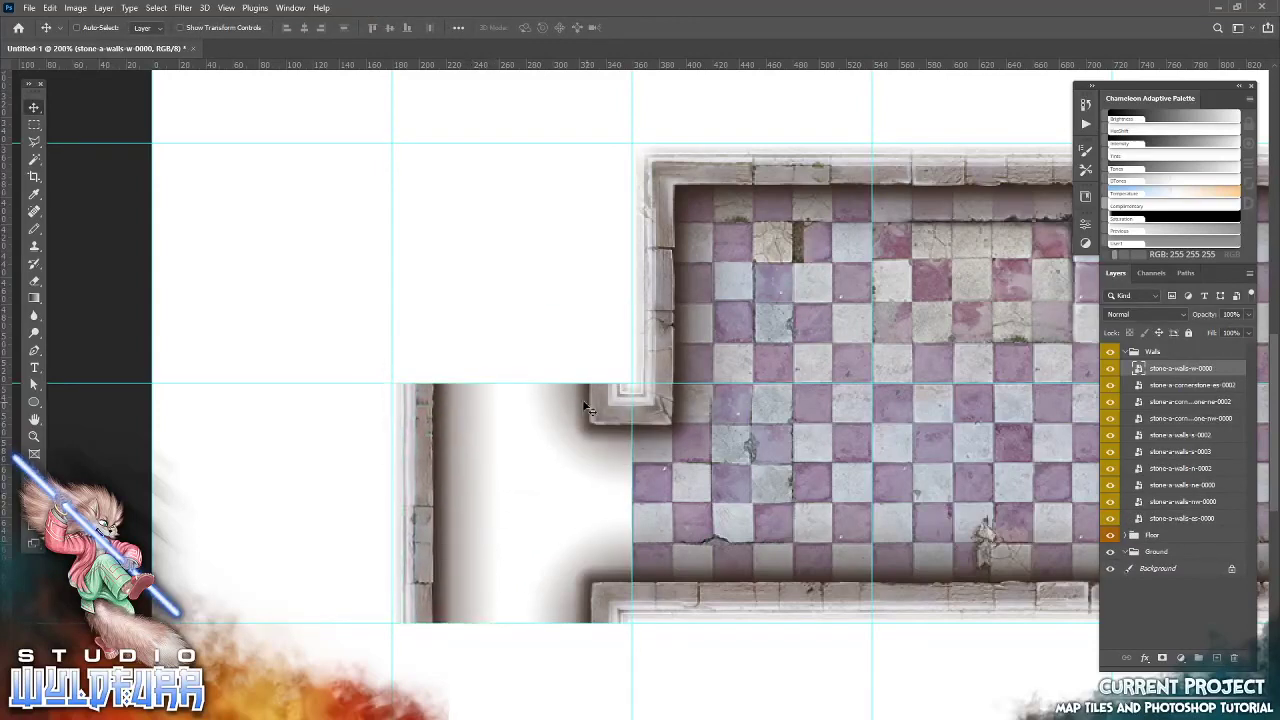
Place wall tile stone-a-walls-w-0001 from the Stone Walls A folder and move it near the cell north of the first corridor wall tile
{"action": "left_click_drag", "start_coordinate": [506, 280], "coordinate": [560, 491]}
{"action": "key", "text": "alt+Tab"}
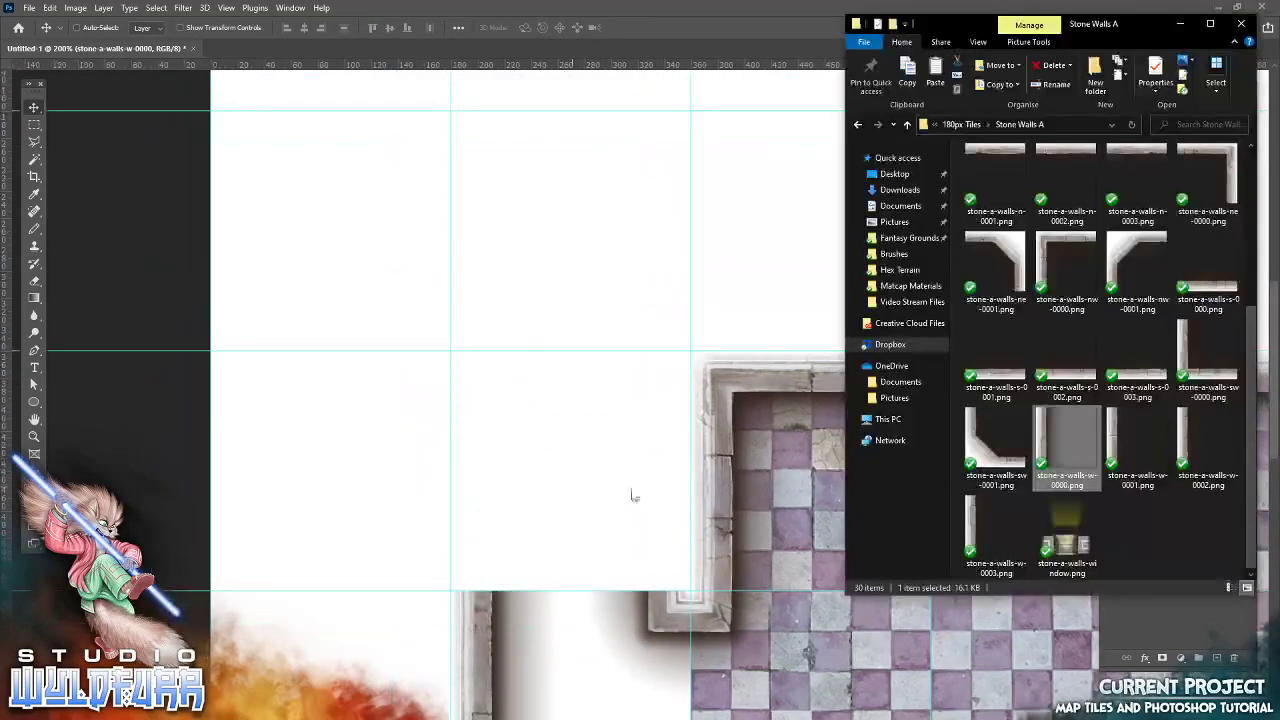
{"action": "left_click", "coordinate": [580, 447]}
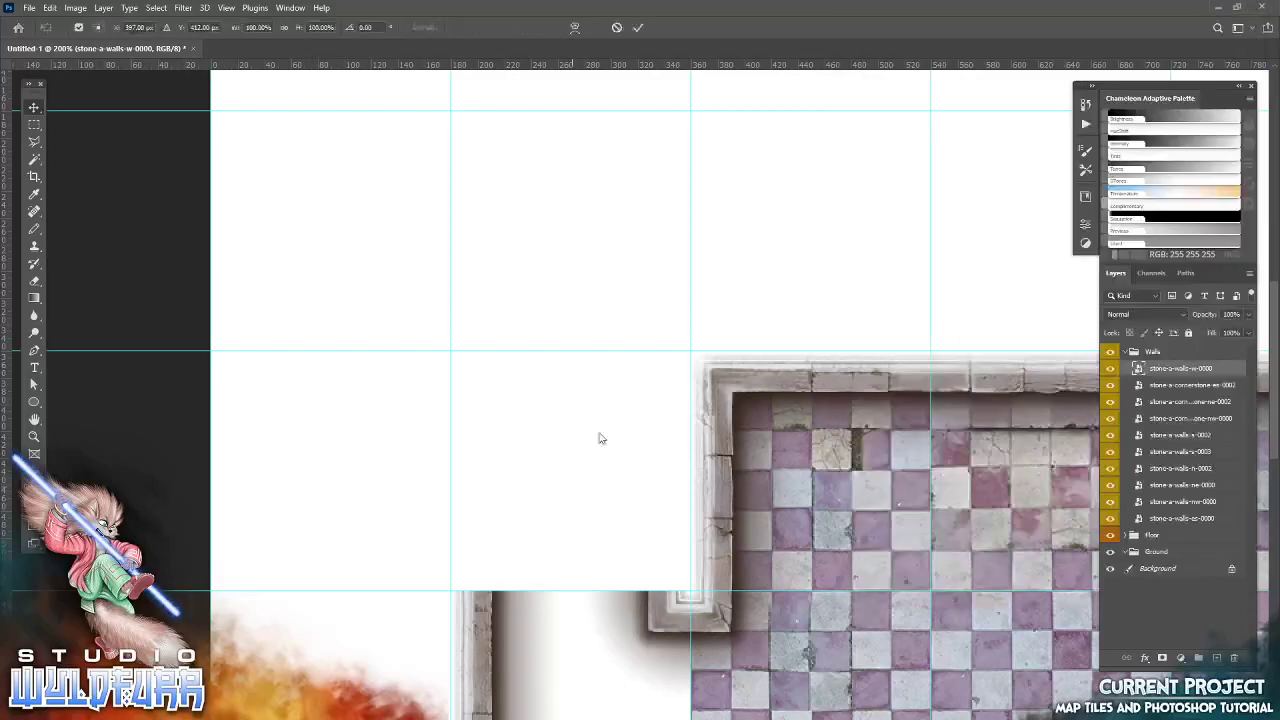
{"action": "left_click_drag", "start_coordinate": [586, 371], "coordinate": [562, 331]}
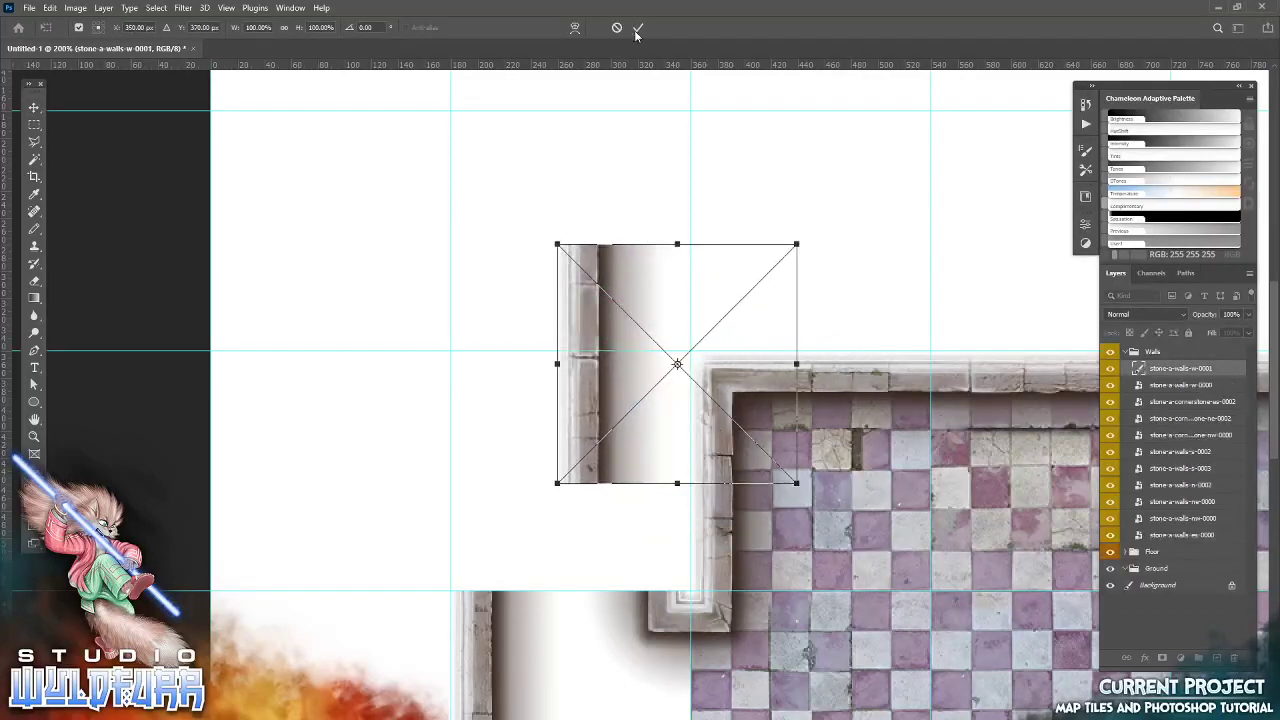
{"action": "left_click", "coordinate": [638, 27]}
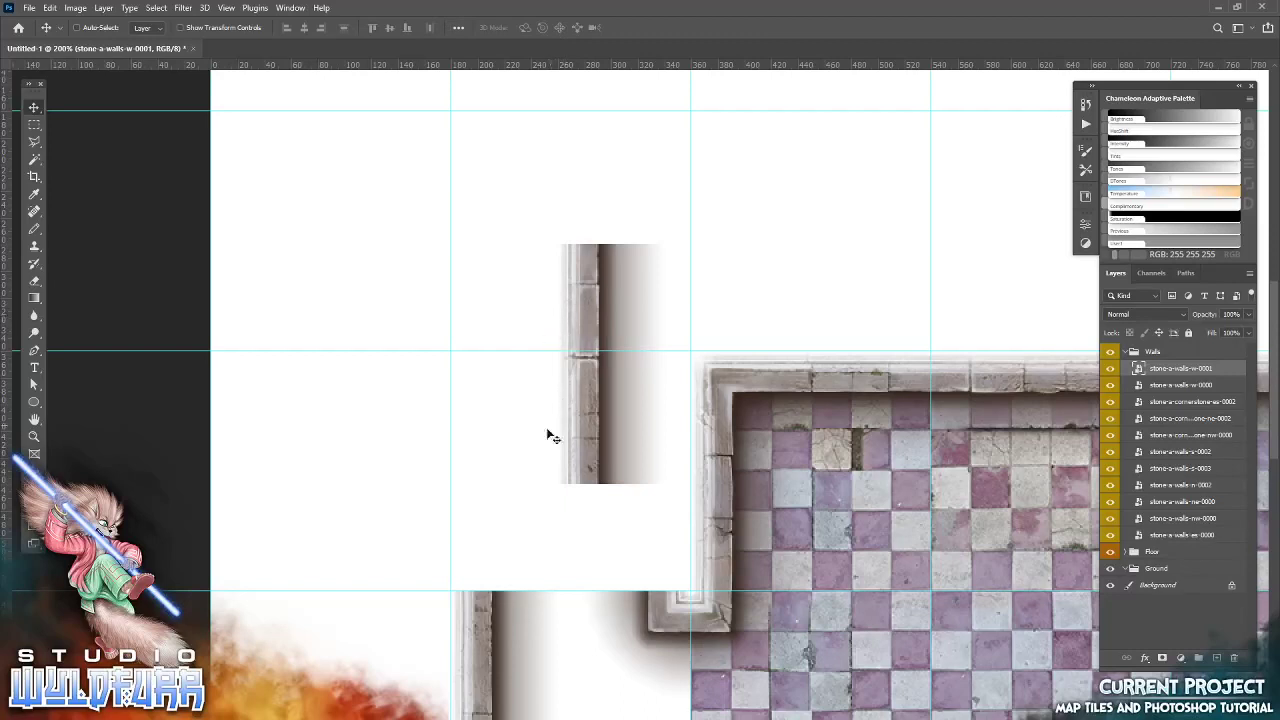
{"action": "left_click_drag", "start_coordinate": [581, 471], "coordinate": [503, 500]}
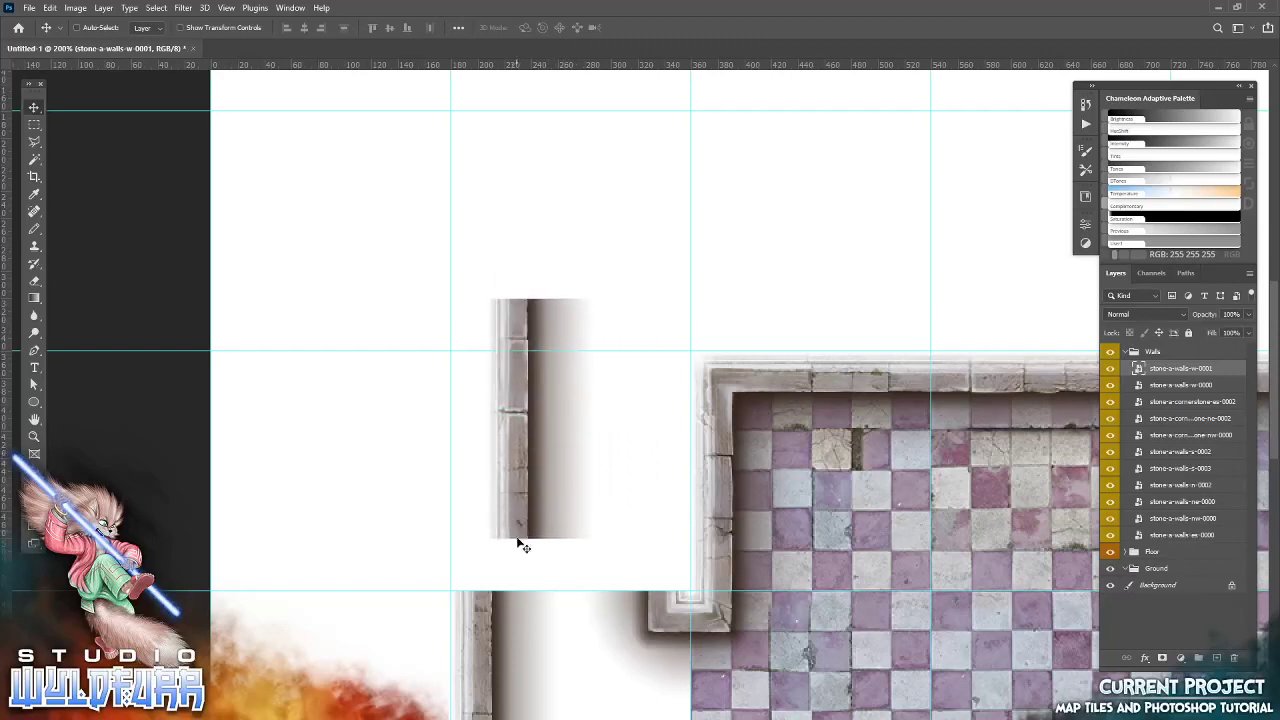
Hide the Background layer, snap stone-a-walls-w-0001 into the cell directly north of stone-a-walls-w-0000, and show the Background again
{"action": "left_click", "coordinate": [1108, 586]}
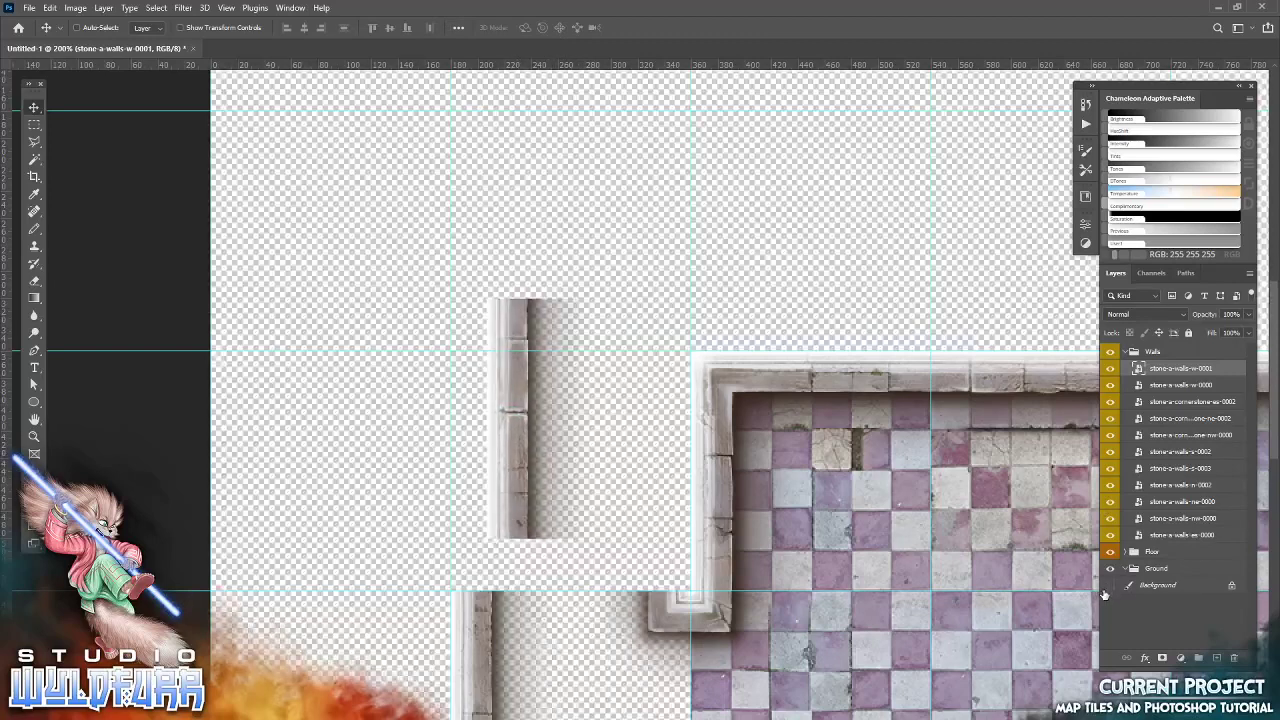
{"action": "left_click_drag", "start_coordinate": [521, 498], "coordinate": [487, 556]}
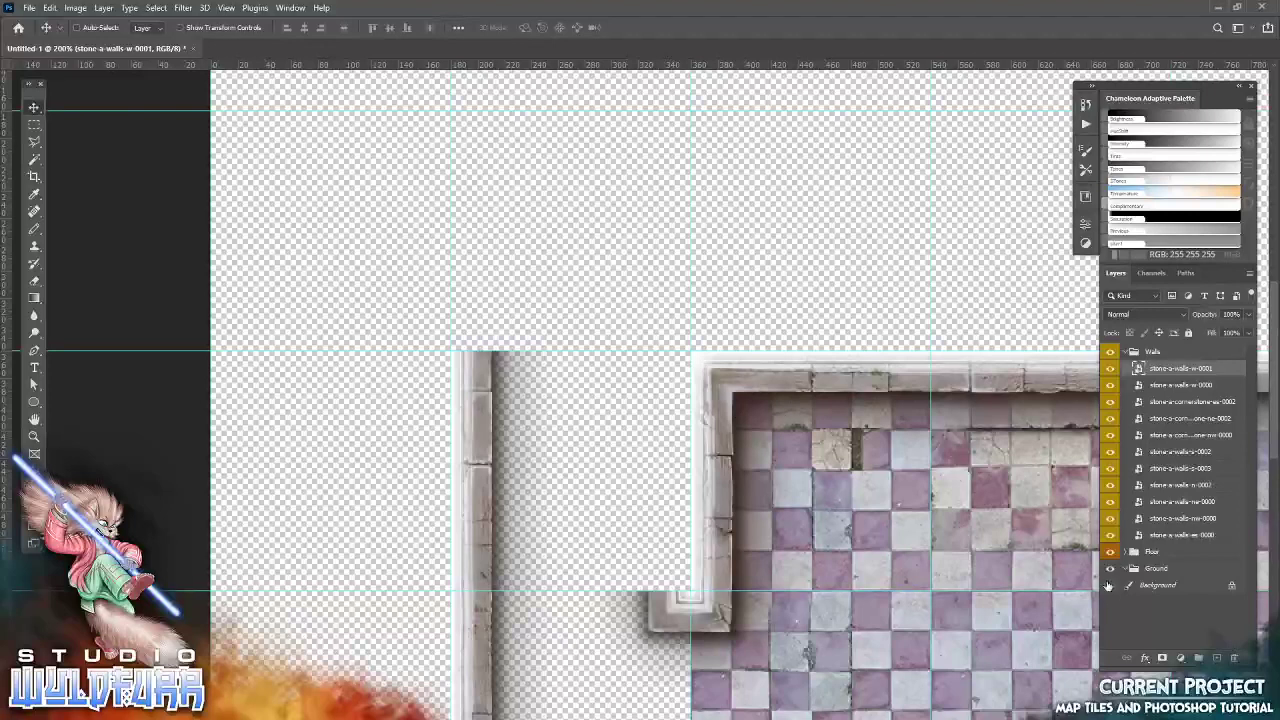
{"action": "left_click", "coordinate": [1108, 586]}
Place wall tile stone-a-walls-e-0000 and snap it into the northern corridor cell, opposite stone-a-walls-w-0001
{"action": "left_click_drag", "start_coordinate": [326, 317], "coordinate": [452, 260]}
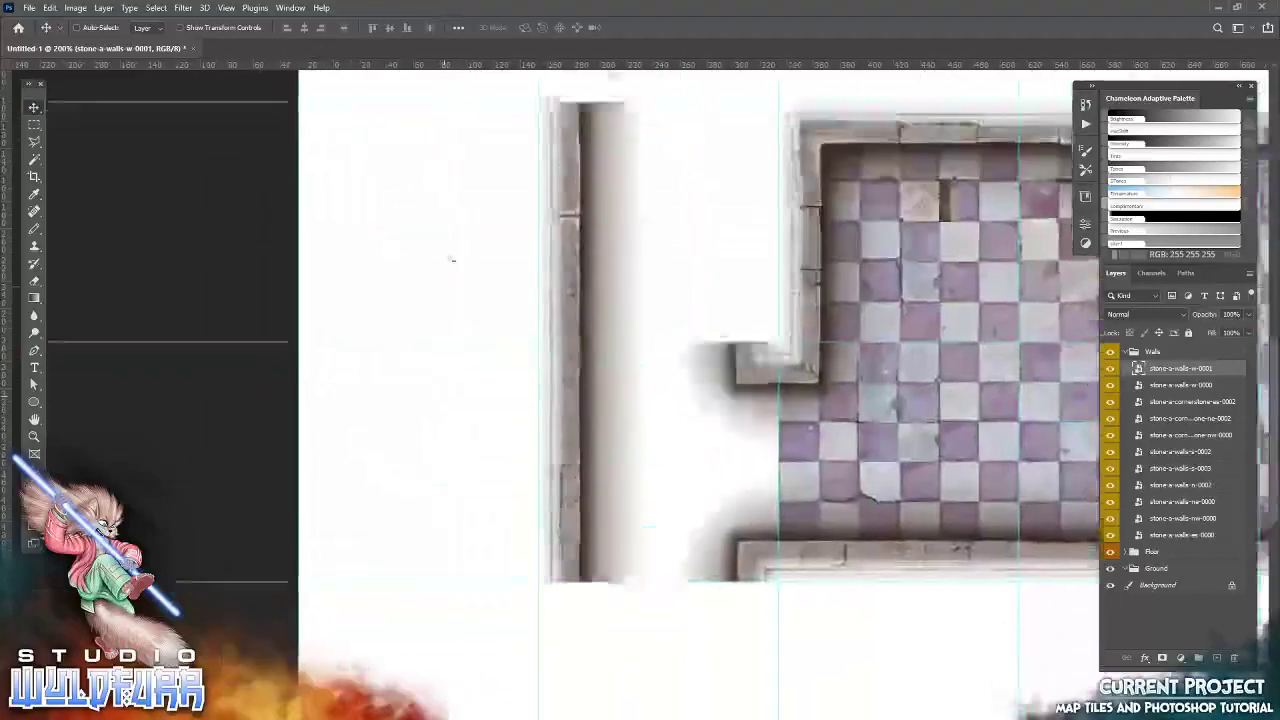
{"action": "key", "text": "alt+Tab"}
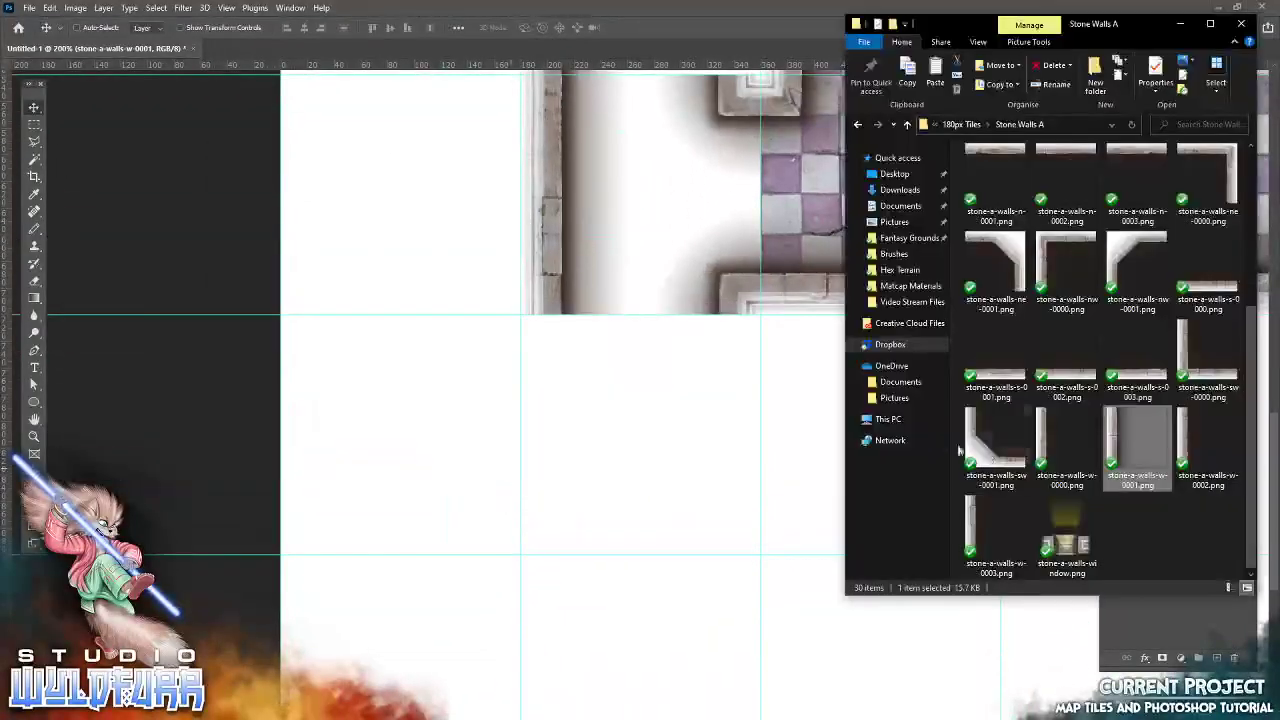
{"action": "scroll", "coordinate": [1041, 467], "scroll_direction": "up", "scroll_amount": 3}
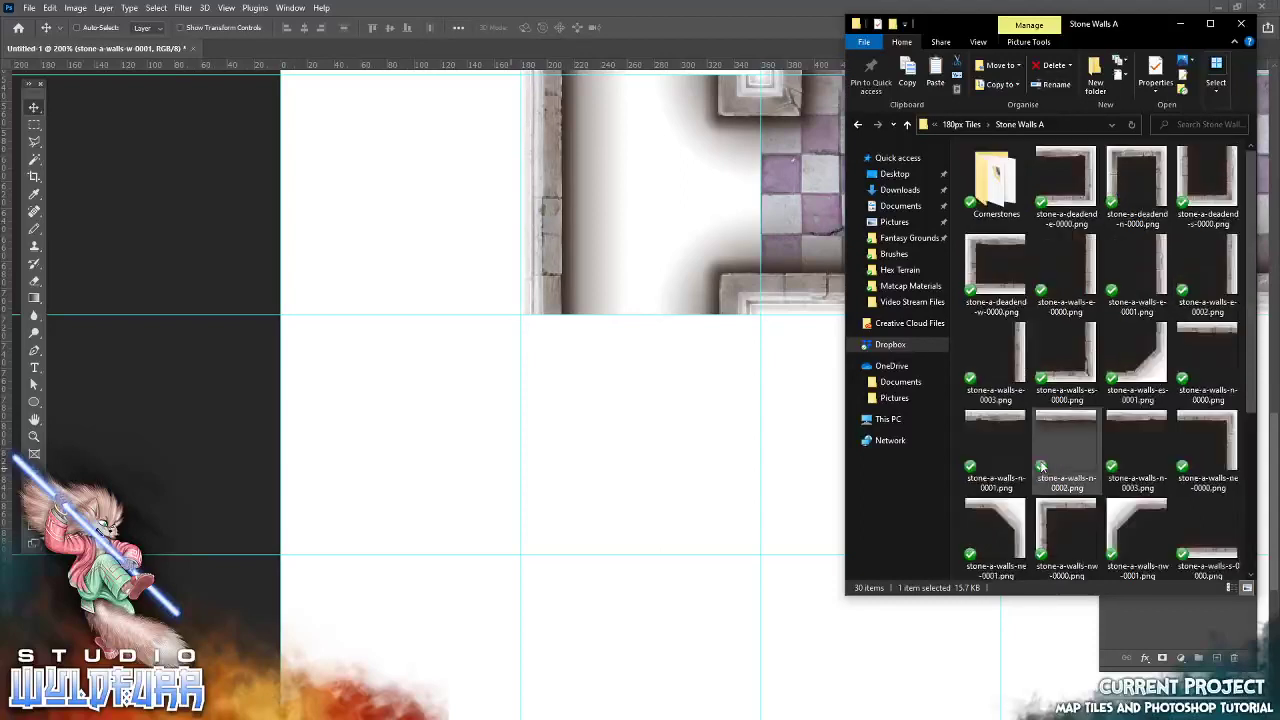
{"action": "left_click_drag", "start_coordinate": [1069, 284], "coordinate": [647, 421]}
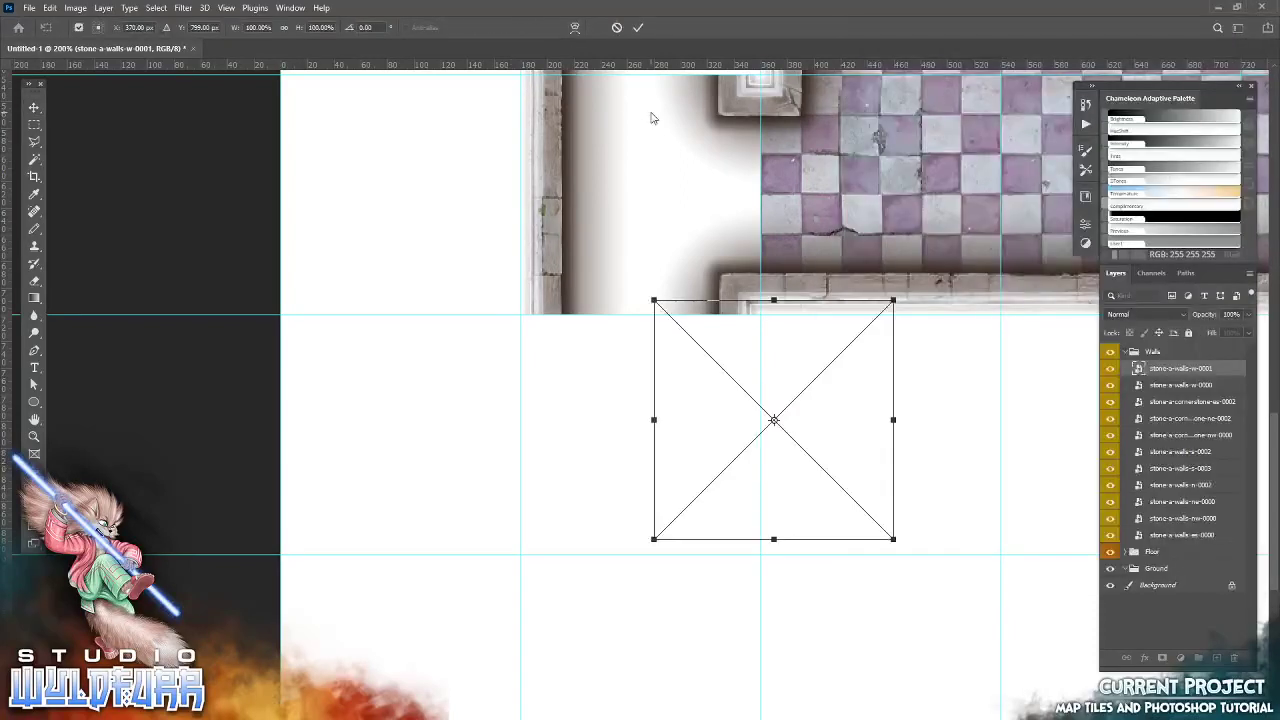
{"action": "left_click", "coordinate": [640, 29]}
{"action": "left_click_drag", "start_coordinate": [651, 225], "coordinate": [619, 503]}
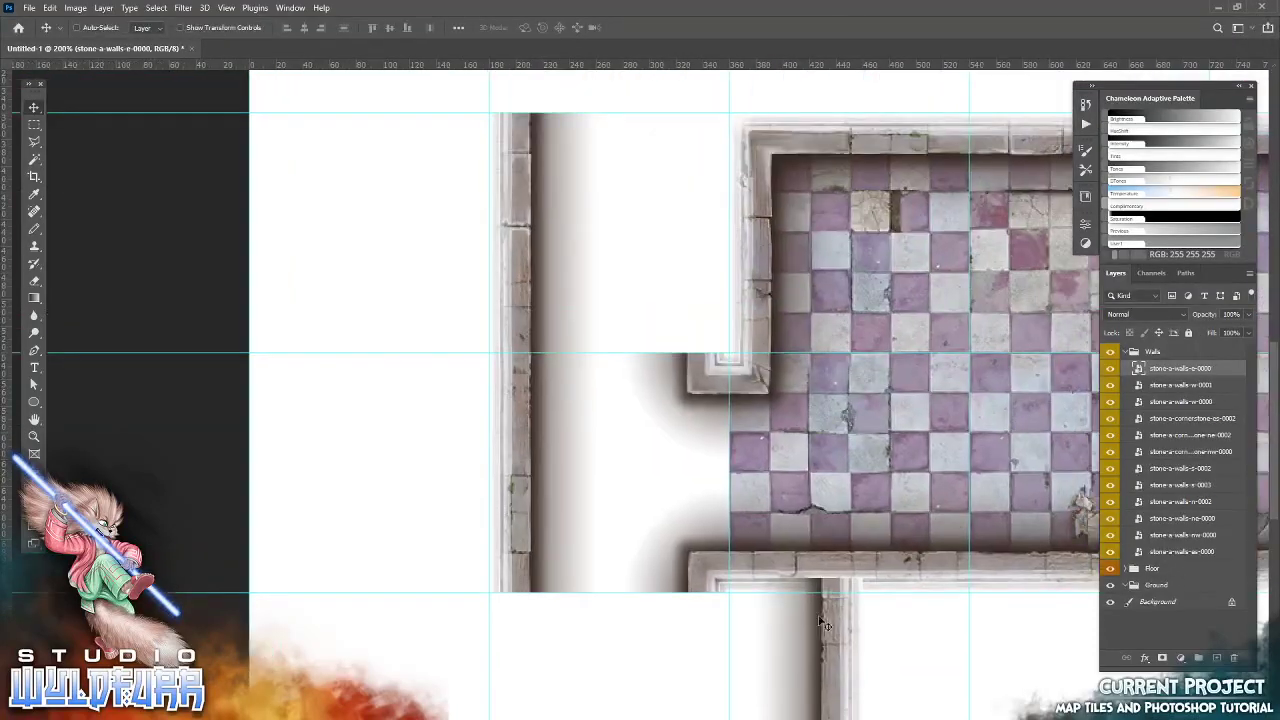
{"action": "left_click_drag", "start_coordinate": [816, 658], "coordinate": [713, 190]}
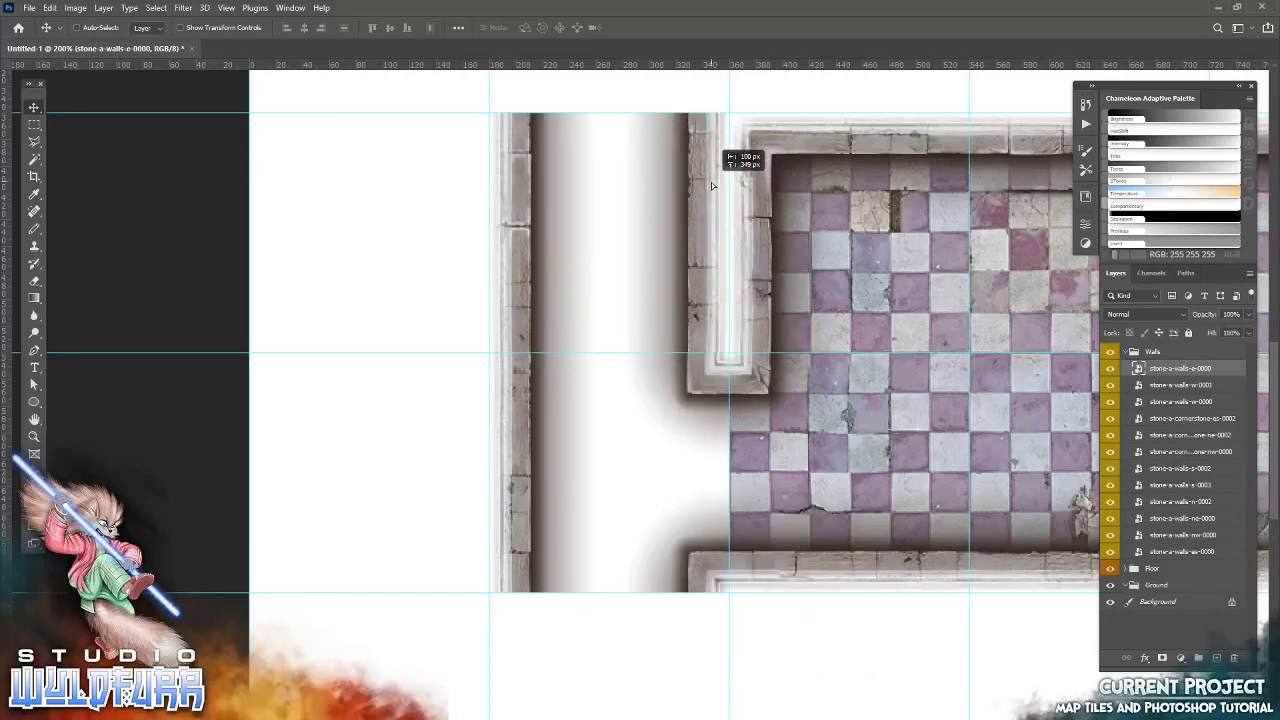
Browse the 180px Tiles folder, look into Stone Walls B, and open the Slate Tiles Floor folder
{"action": "left_click_drag", "start_coordinate": [619, 226], "coordinate": [601, 329]}
{"action": "mouse_move", "coordinate": [824, 396]}
{"action": "left_mouse_down"}
{"action": "mouse_move", "coordinate": [813, 396]}
{"action": "mouse_move", "coordinate": [830, 399]}
{"action": "left_mouse_up"}
{"action": "left_click_drag", "start_coordinate": [643, 306], "coordinate": [517, 606]}
{"action": "left_click_drag", "start_coordinate": [817, 489], "coordinate": [895, 462]}
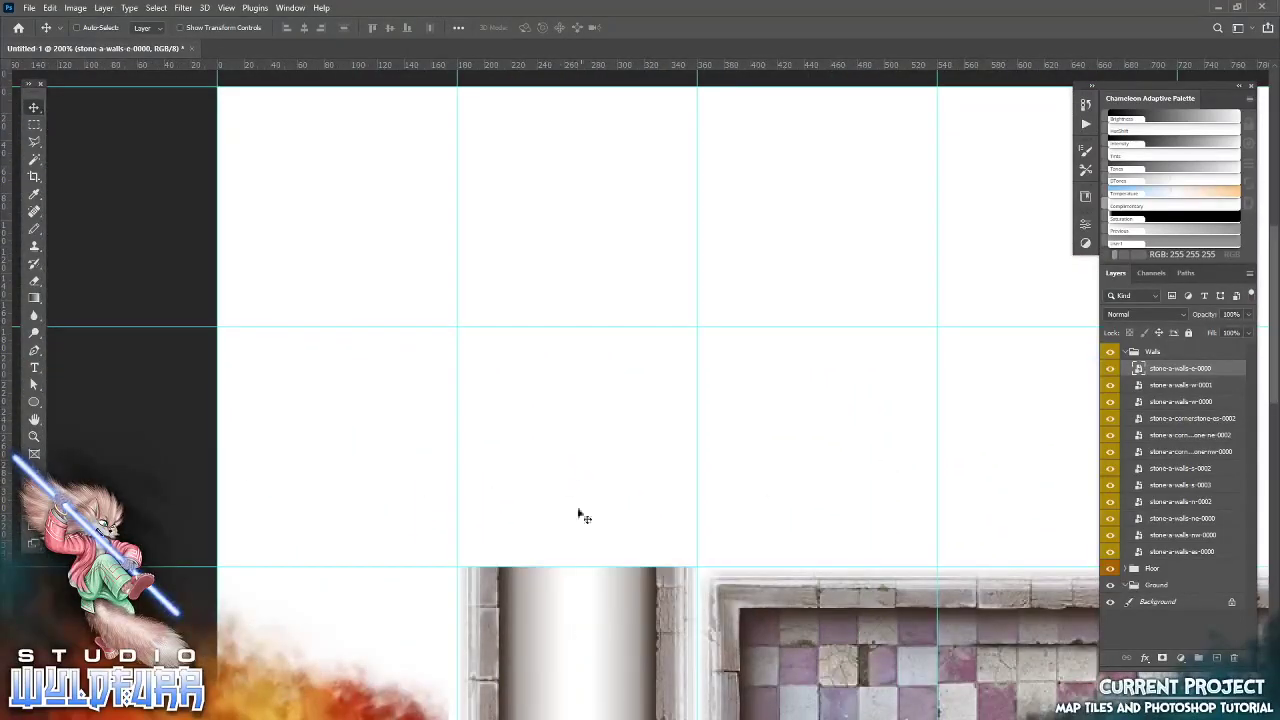
{"action": "left_click_drag", "start_coordinate": [562, 628], "coordinate": [578, 479]}
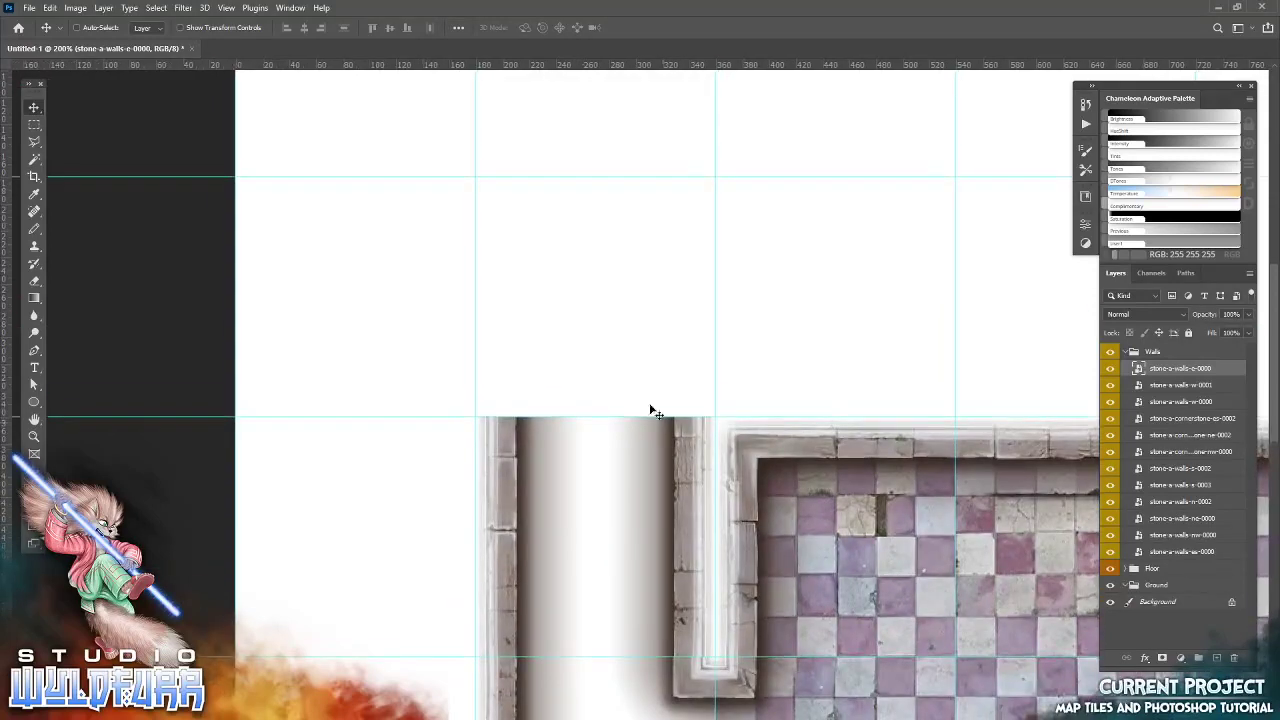
{"action": "key", "text": "alt+Tab"}
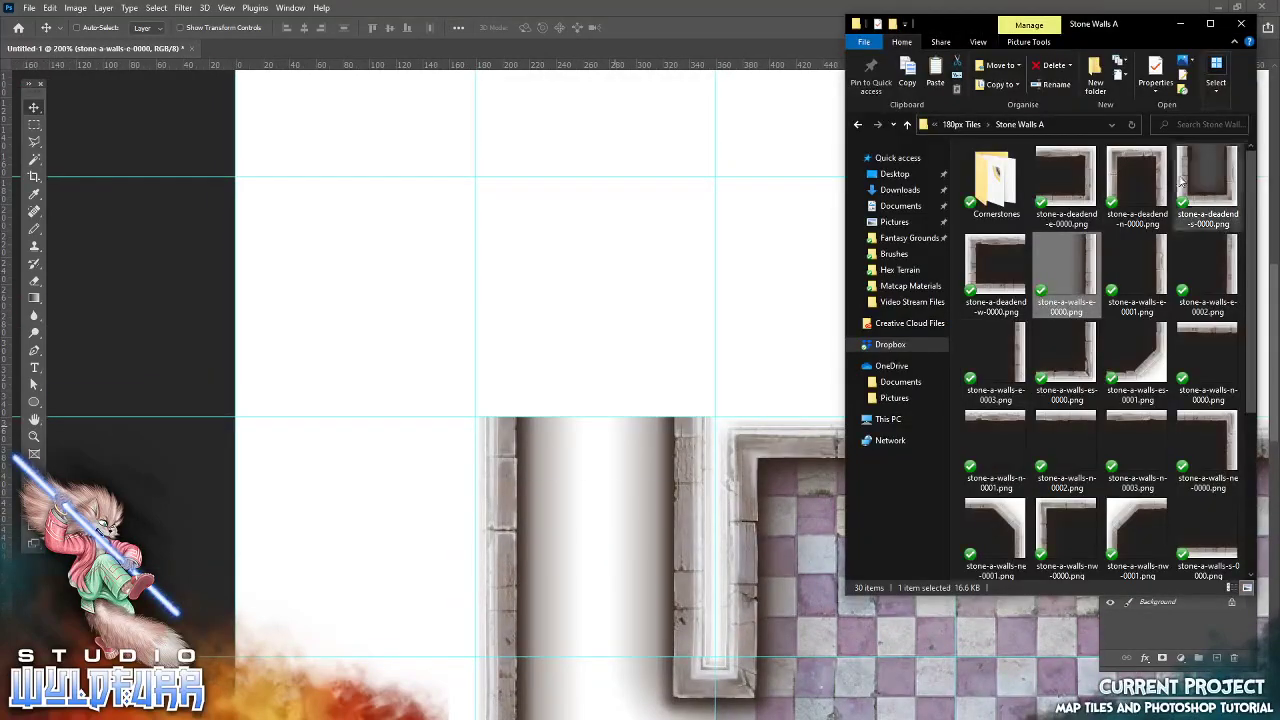
{"action": "left_click", "coordinate": [962, 128]}
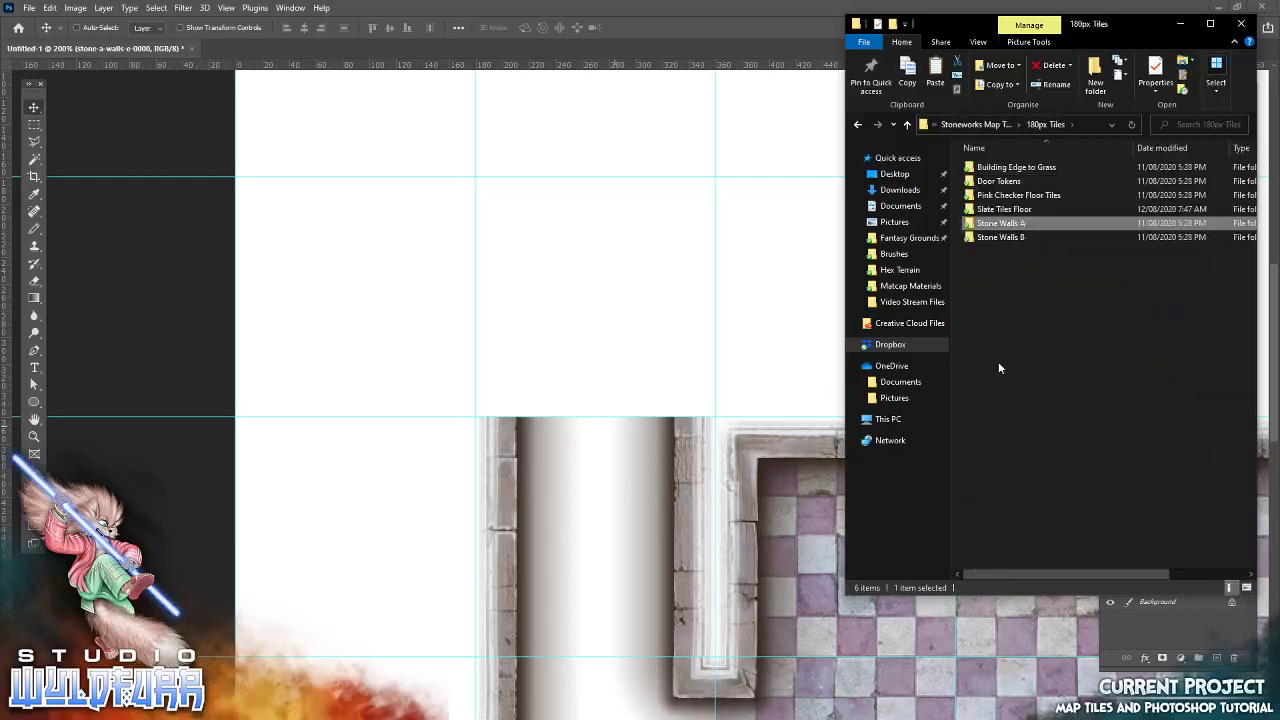
{"action": "double_click", "coordinate": [996, 240]}
{"action": "left_click", "coordinate": [962, 124]}
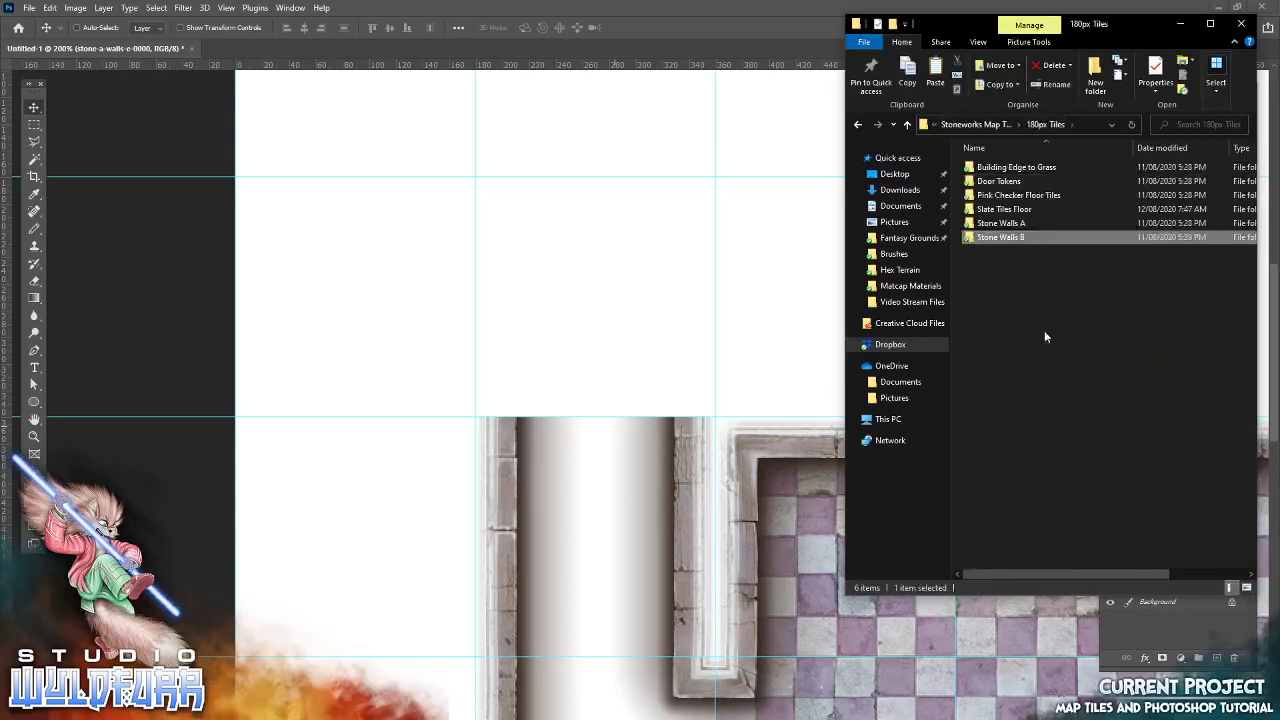
{"action": "double_click", "coordinate": [1004, 209]}
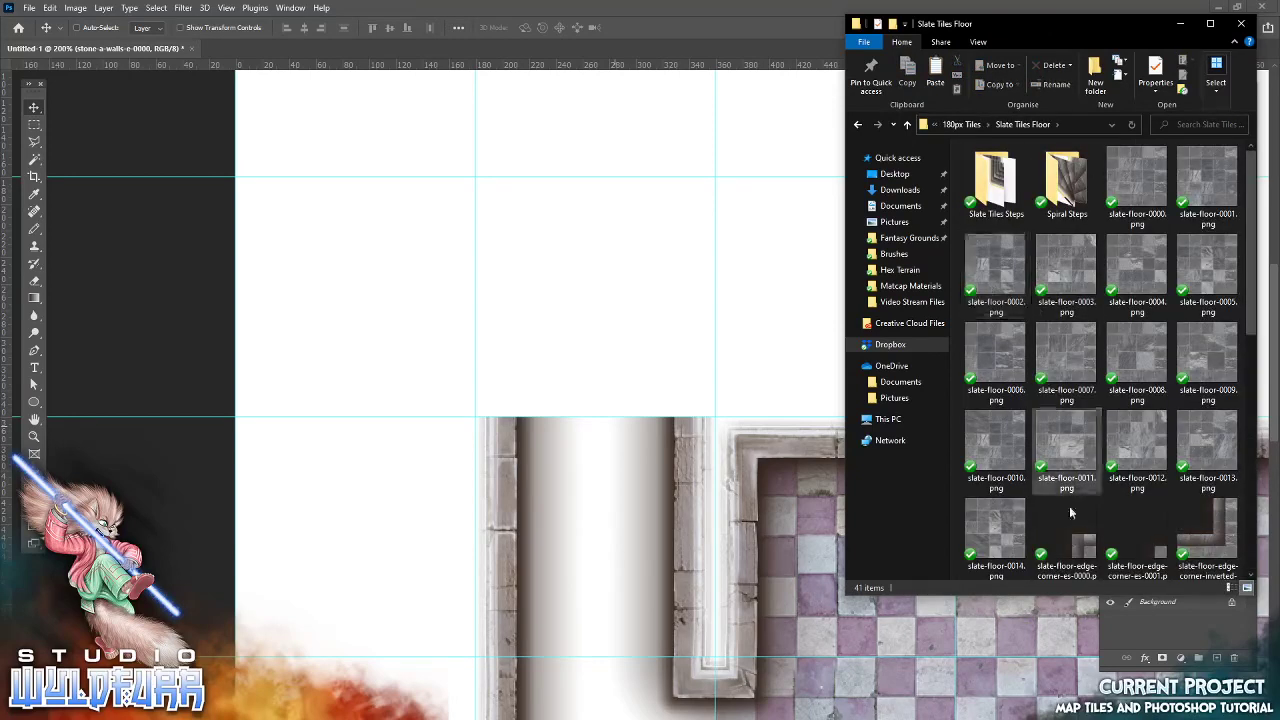
Collapse the Walls group, expand the Floor group and select its topmost layer, pink-checker-floor-0009
{"action": "left_click", "coordinate": [1155, 641]}
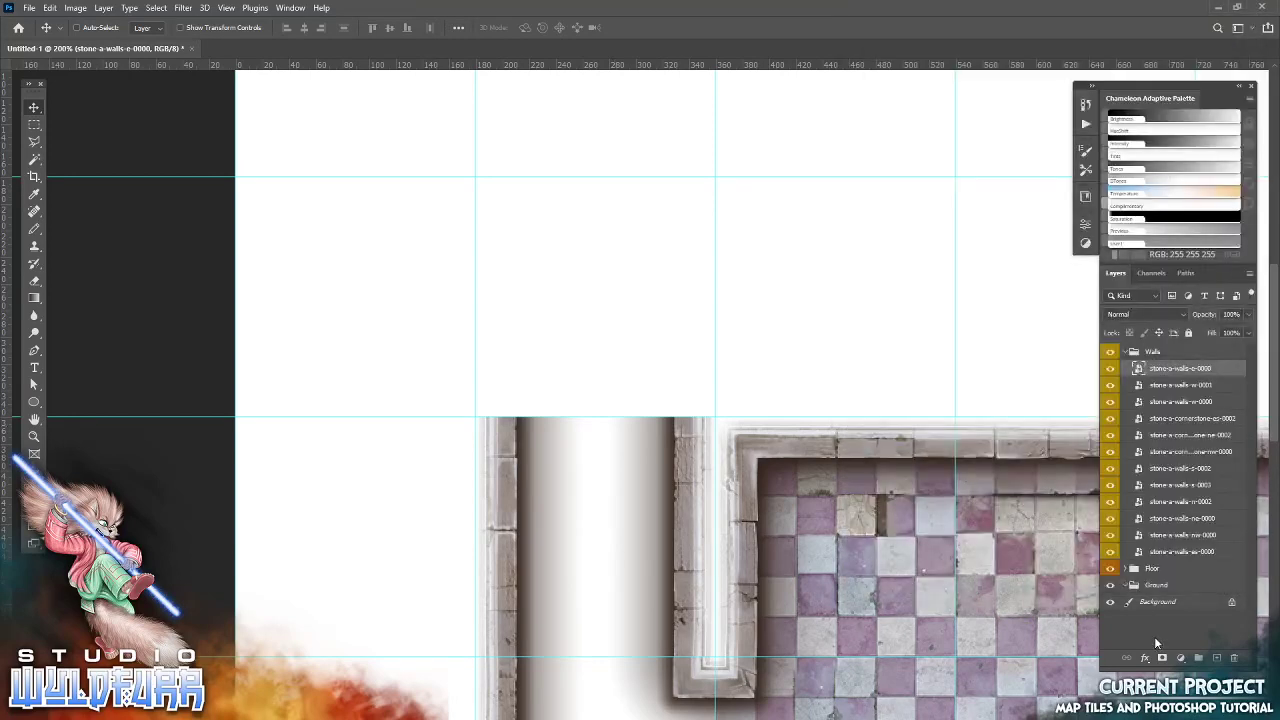
{"action": "left_click", "coordinate": [1128, 353]}
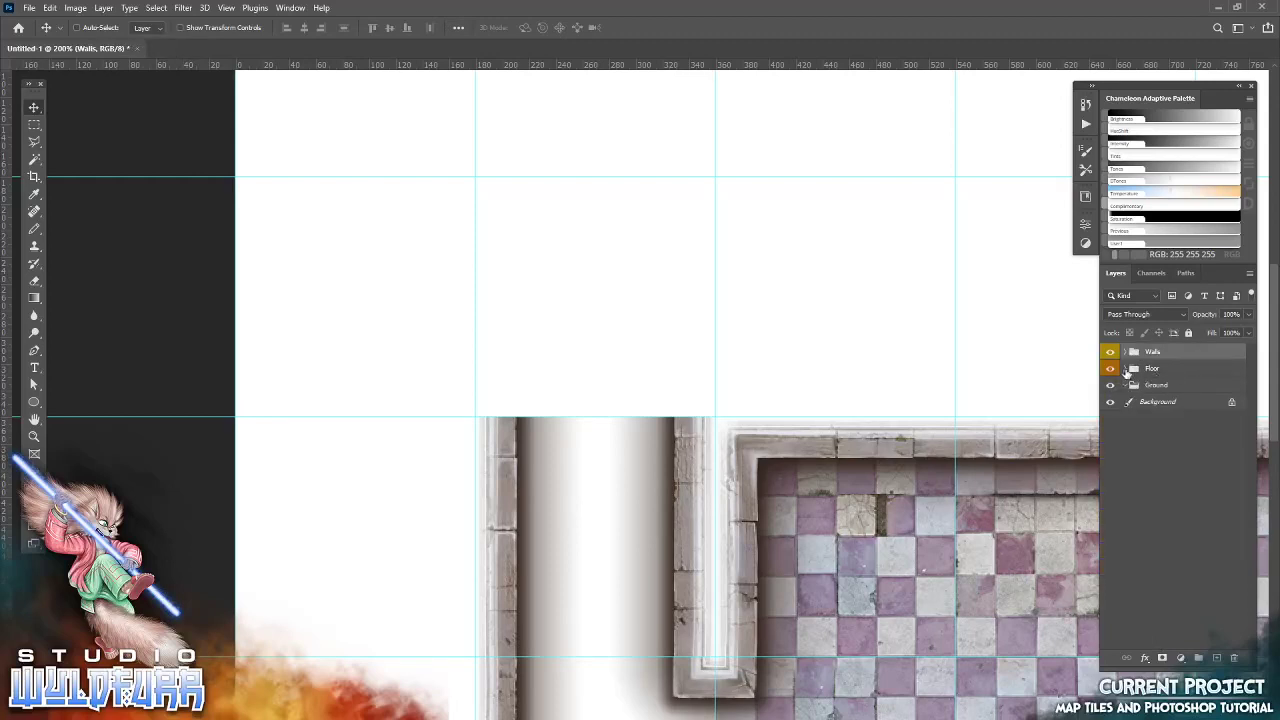
{"action": "left_click", "coordinate": [1126, 369]}
{"action": "left_click", "coordinate": [1170, 389]}
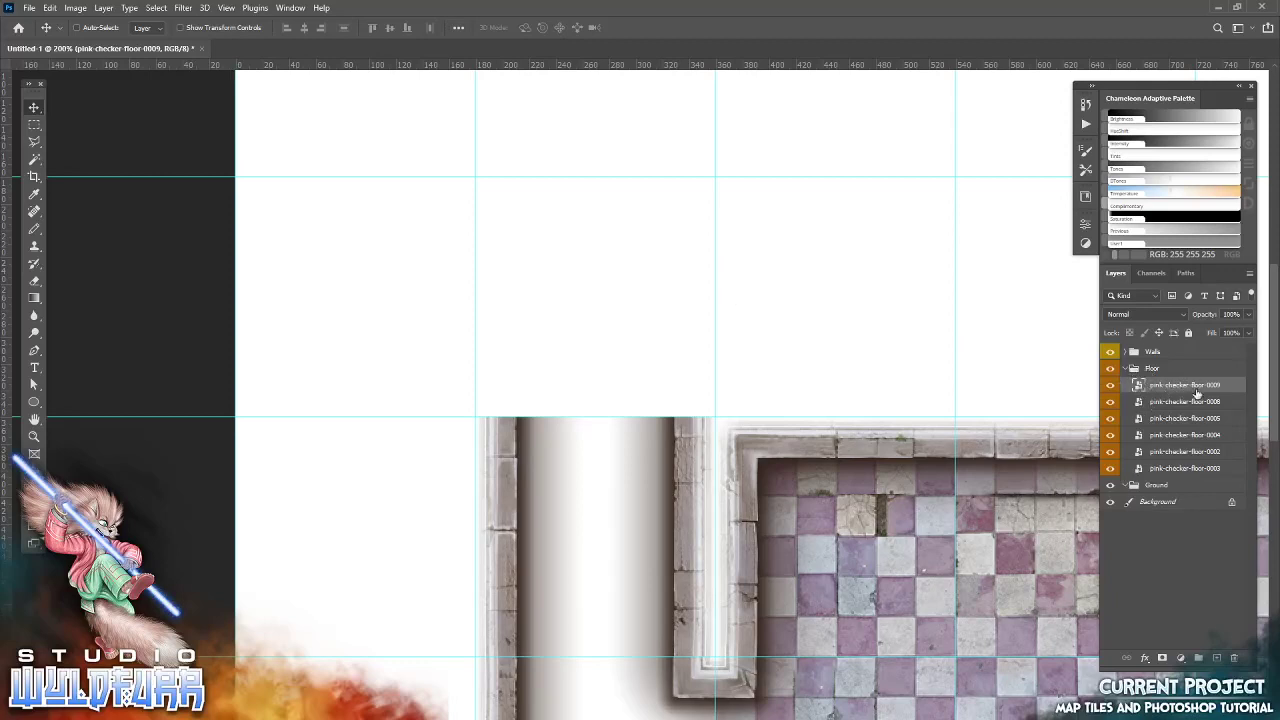
Place floor tile slate-floor-0002 in the Floor group and snap it into the northern corridor cell between the two walls
{"action": "key", "text": "alt+Tab"}
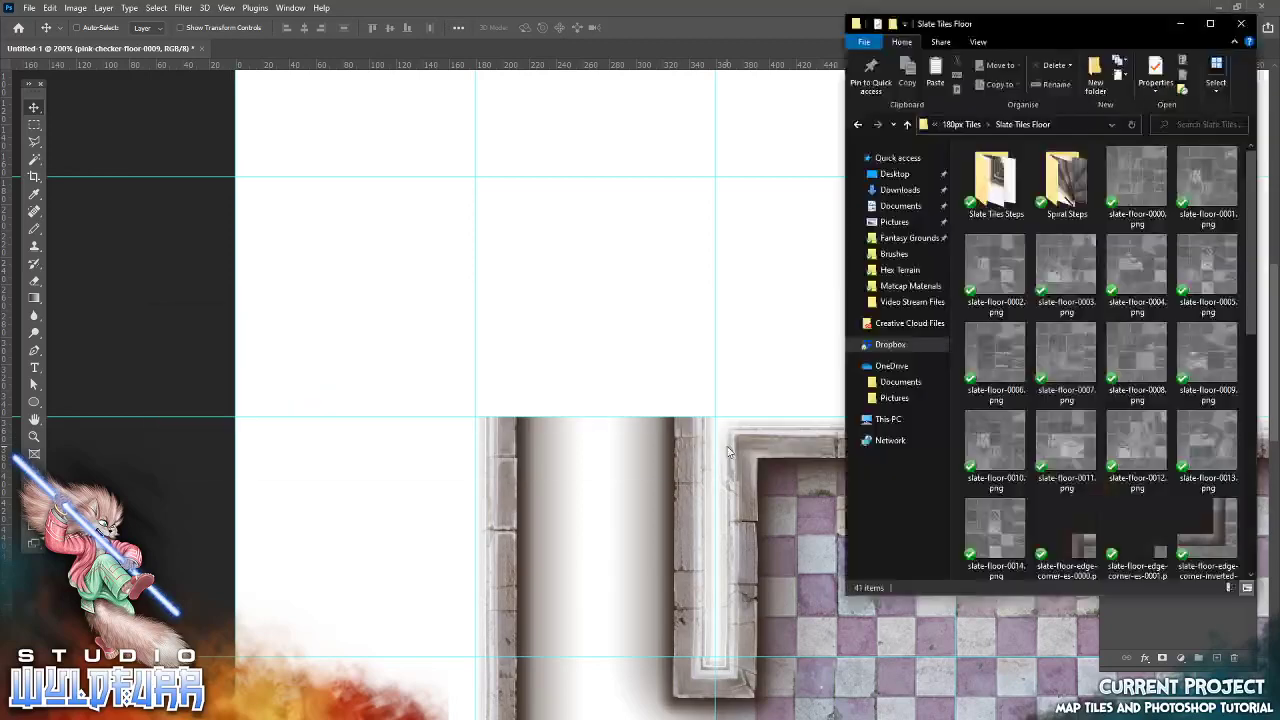
{"action": "left_click_drag", "start_coordinate": [1010, 279], "coordinate": [676, 393]}
{"action": "left_click", "coordinate": [638, 27]}
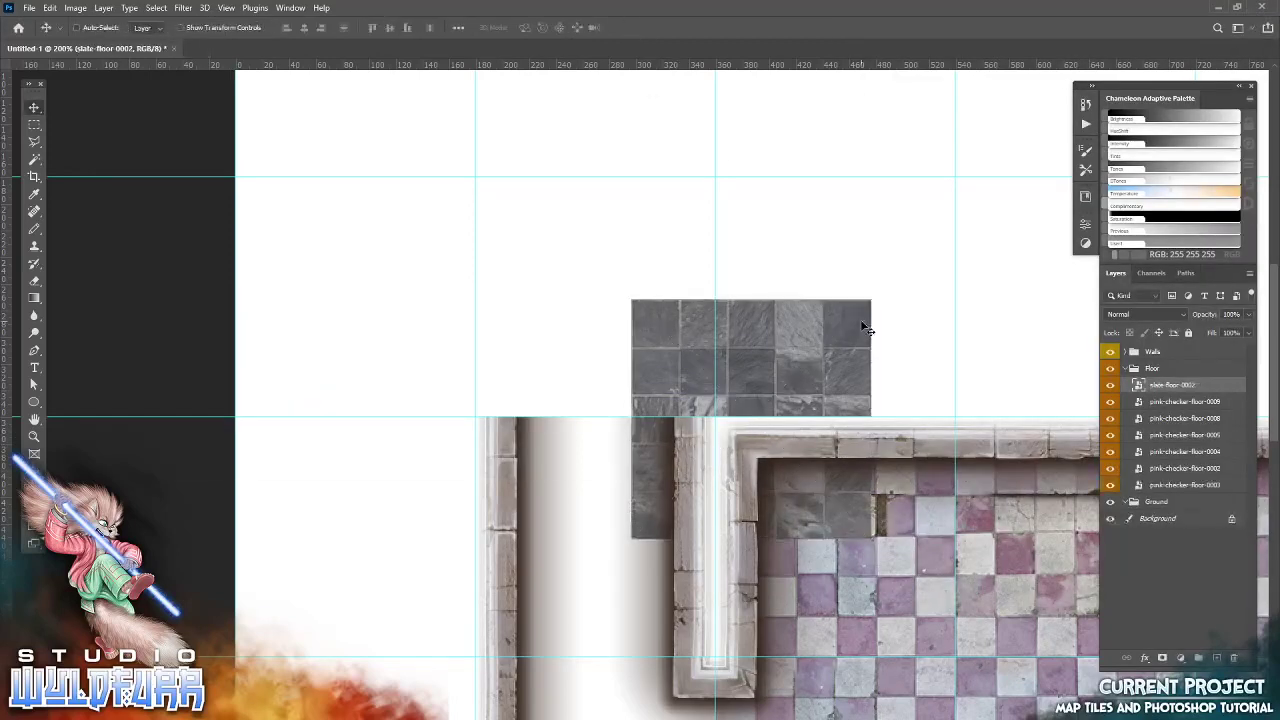
{"action": "left_click_drag", "start_coordinate": [866, 328], "coordinate": [704, 447]}
Place floor tile slate-floor-0003 and snap it into the corridor cell just west of the room's doorway
{"action": "left_click_drag", "start_coordinate": [670, 672], "coordinate": [639, 317]}
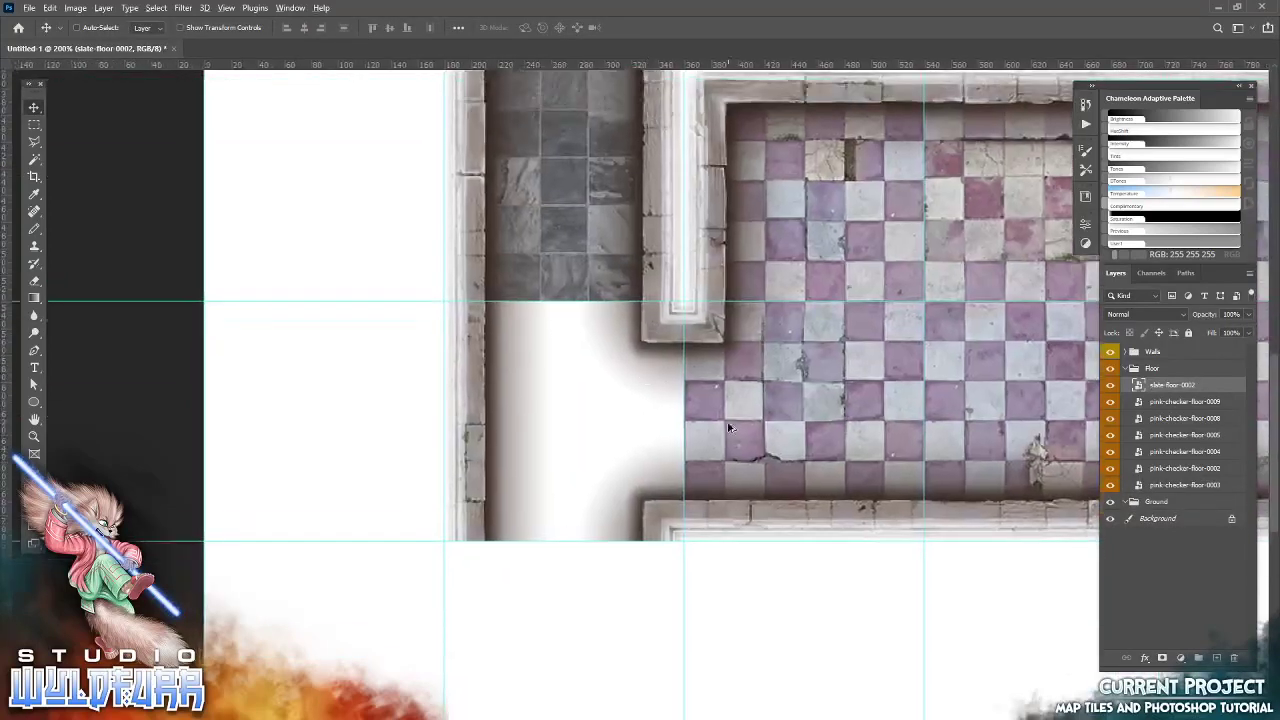
{"action": "key", "text": "alt+Tab"}
{"action": "left_click_drag", "start_coordinate": [1092, 267], "coordinate": [735, 419]}
{"action": "left_click", "coordinate": [639, 27]}
{"action": "left_click_drag", "start_coordinate": [896, 402], "coordinate": [699, 415]}
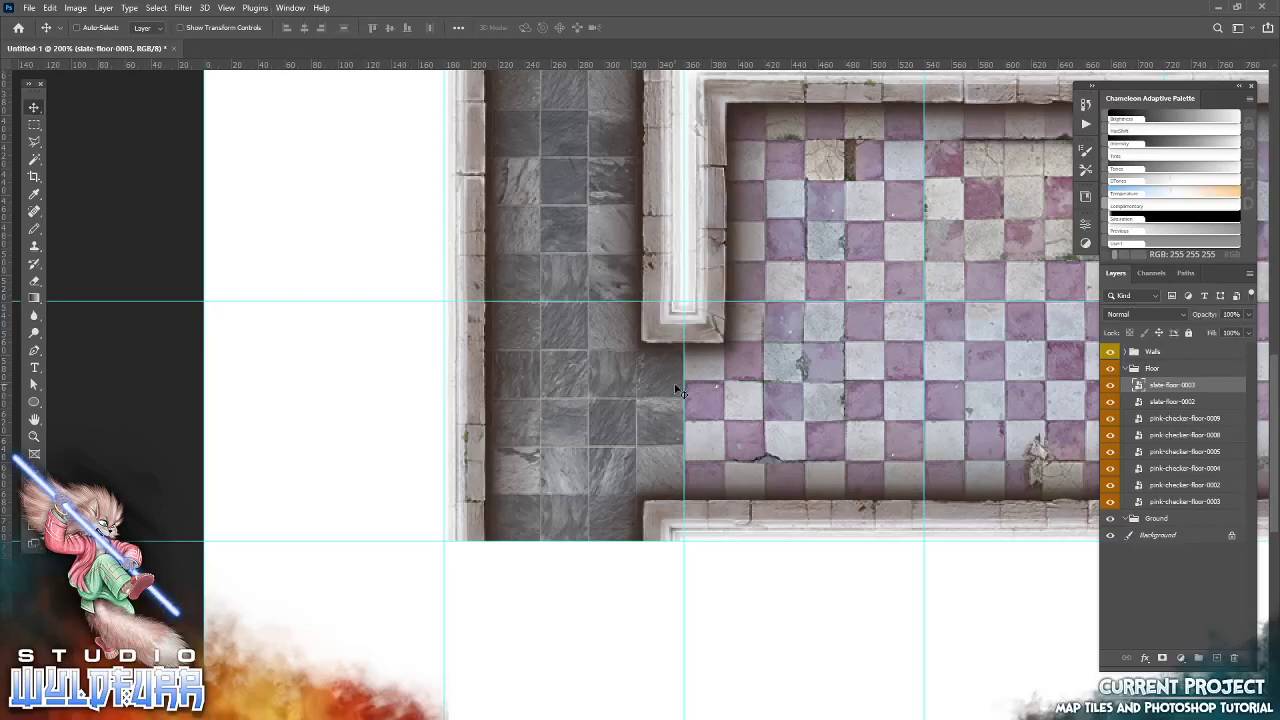
Hide the guides and other extras, and place slate-floor-edge-w-0001 across the doorway so the slate floor extends to the pink checker floor
{"action": "left_click", "coordinate": [226, 9]}
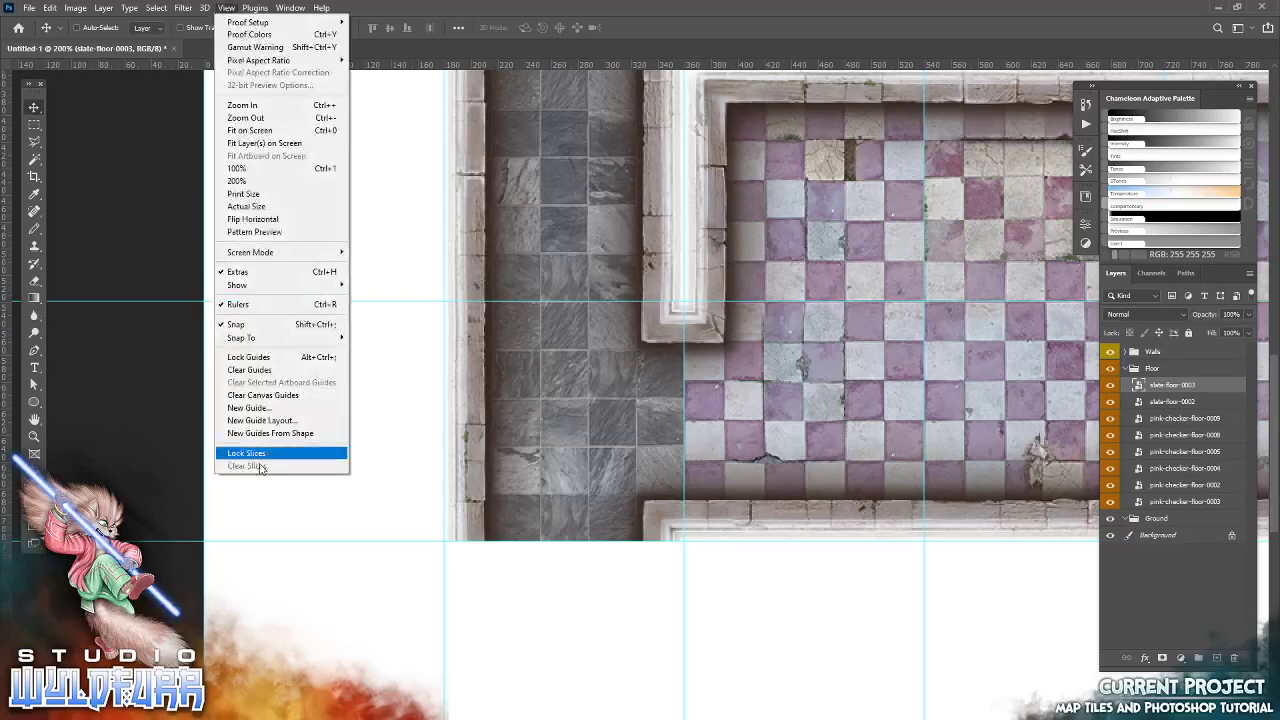
{"action": "left_click", "coordinate": [250, 273]}
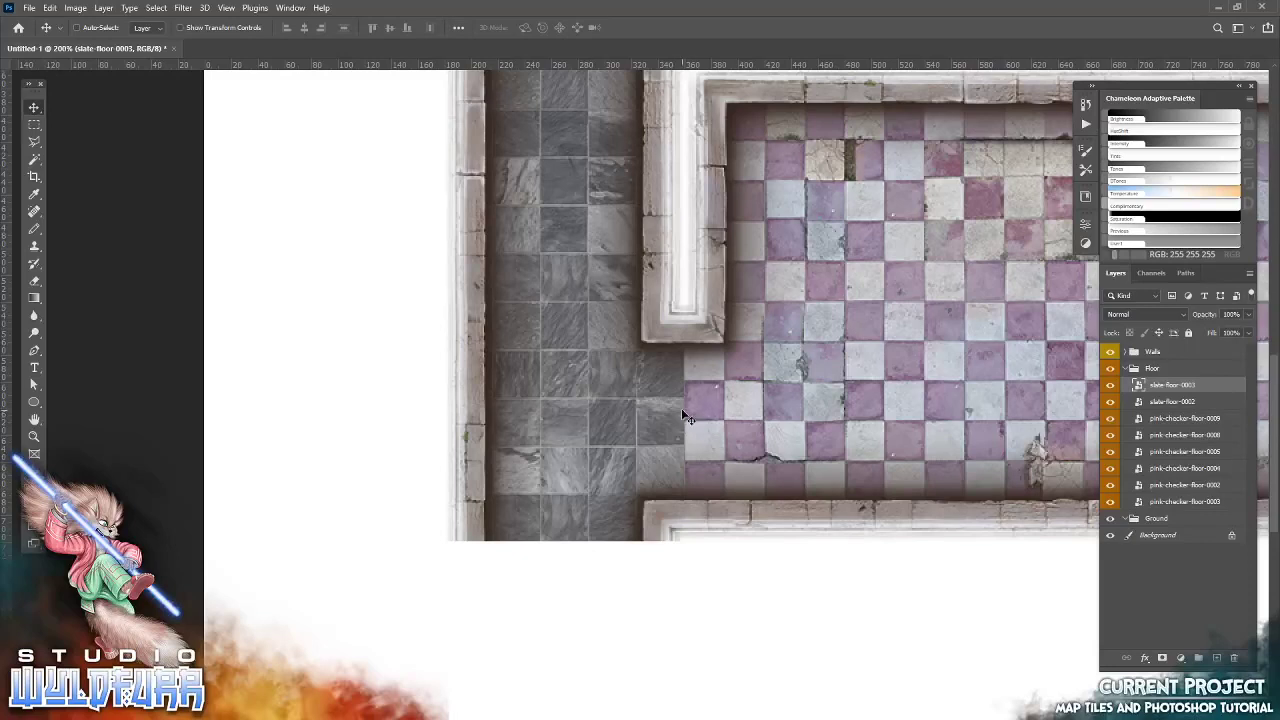
{"action": "key", "text": "alt+Tab"}
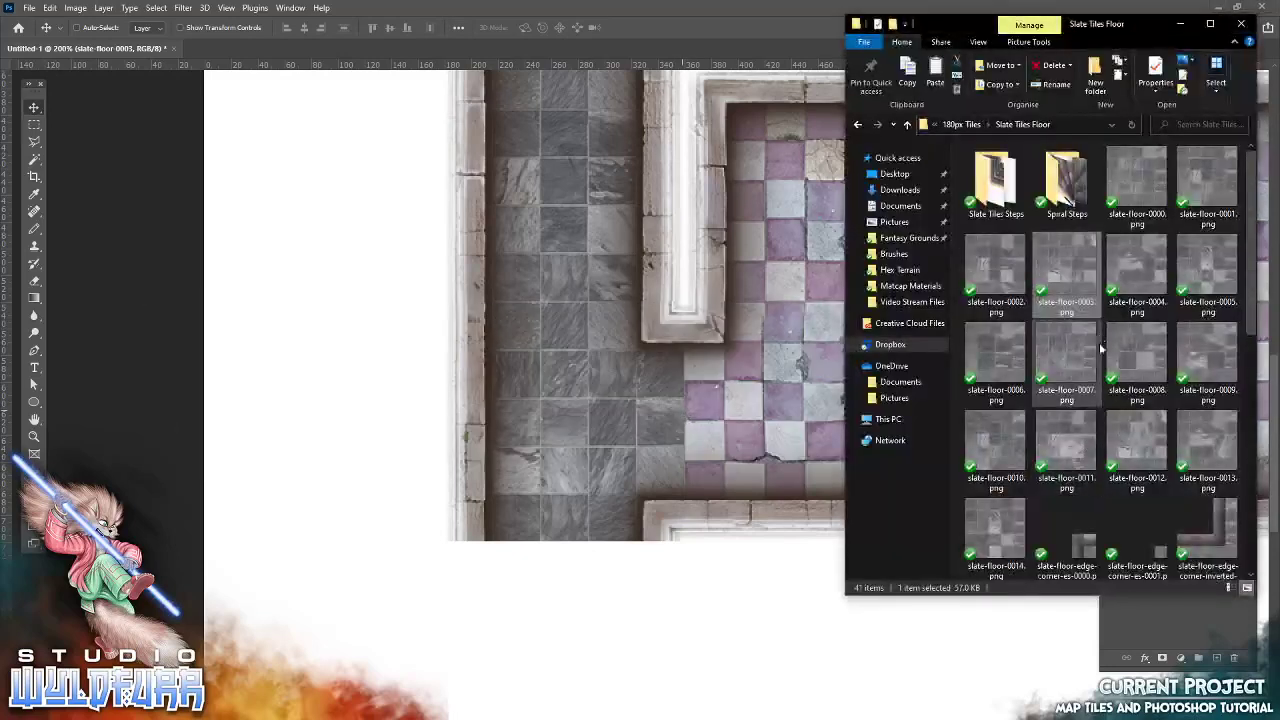
{"action": "scroll", "coordinate": [1100, 347], "scroll_direction": "down", "scroll_amount": 5}
{"action": "left_click_drag", "start_coordinate": [972, 524], "coordinate": [771, 396]}
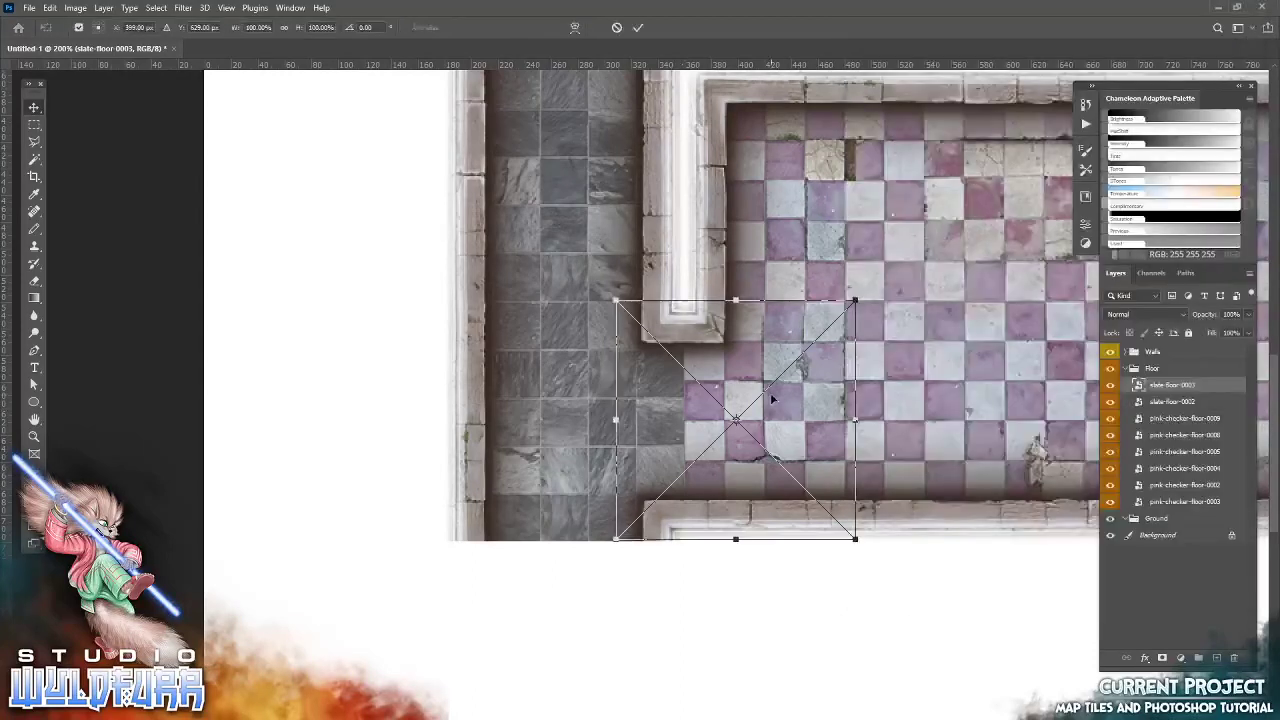
{"action": "left_click", "coordinate": [639, 28]}
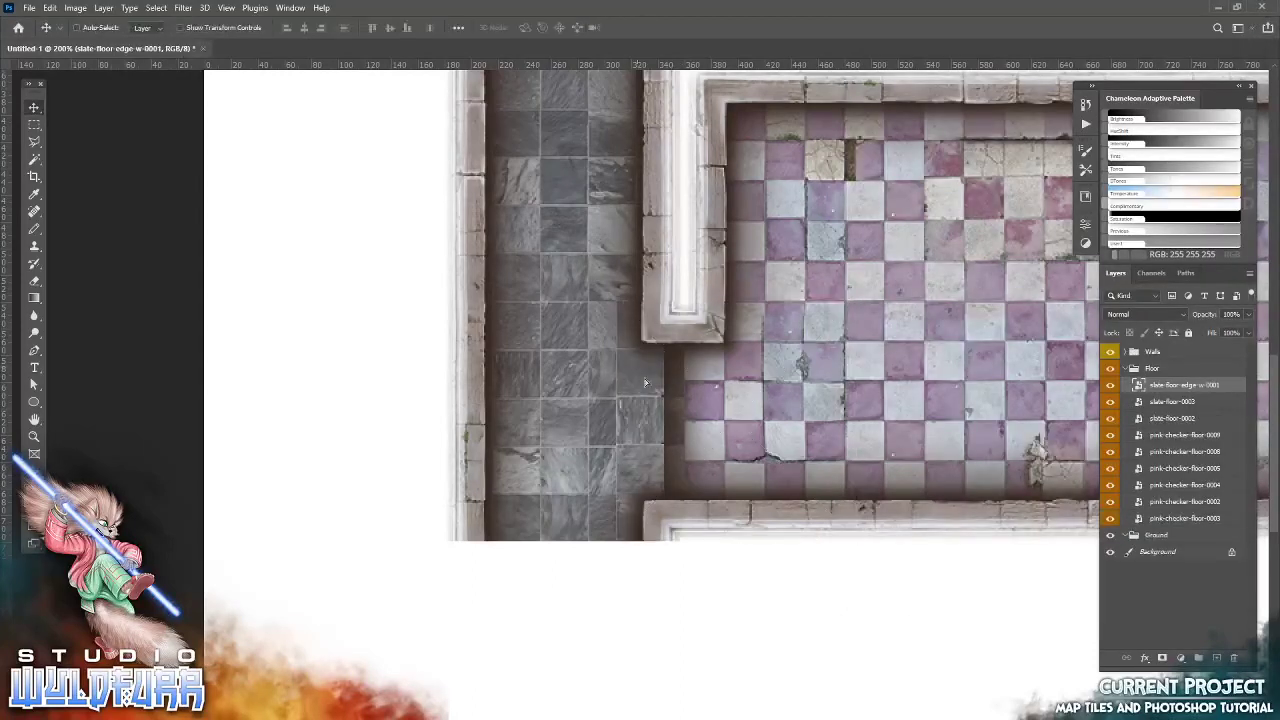
{"action": "left_click_drag", "start_coordinate": [645, 382], "coordinate": [702, 369]}
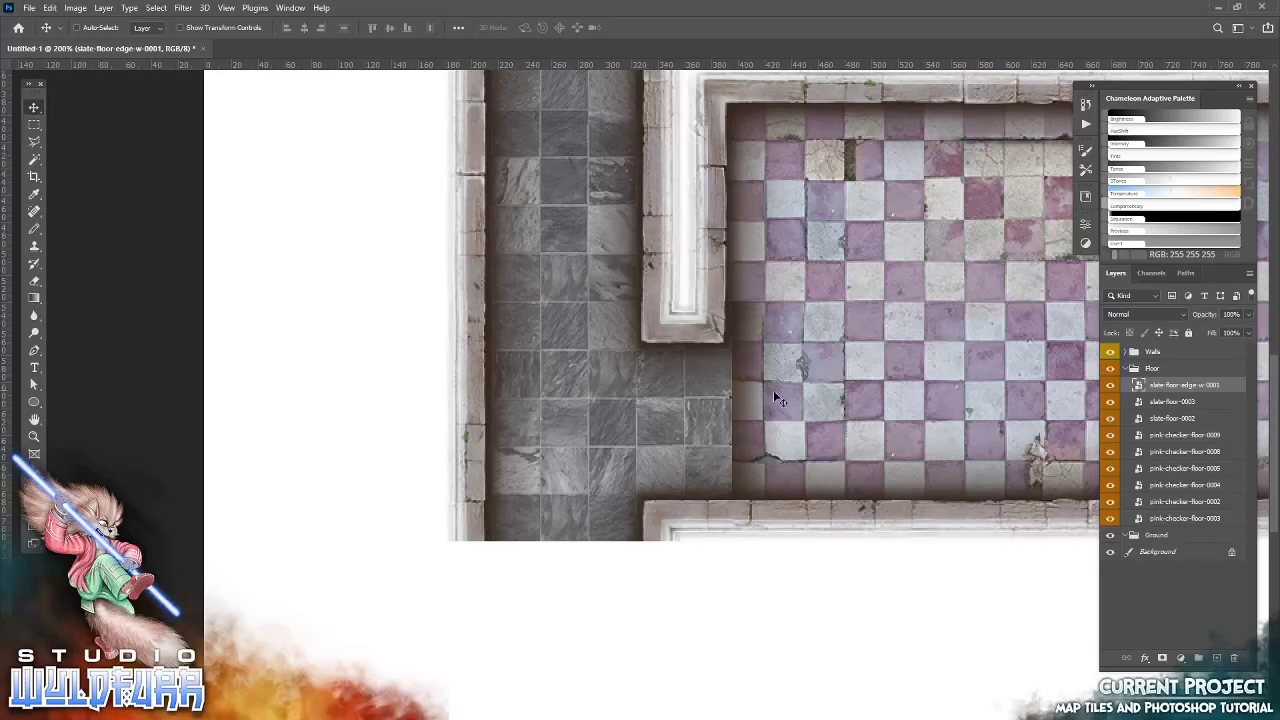
{"action": "scroll", "coordinate": [817, 320], "scroll_direction": "down", "scroll_amount": 2}
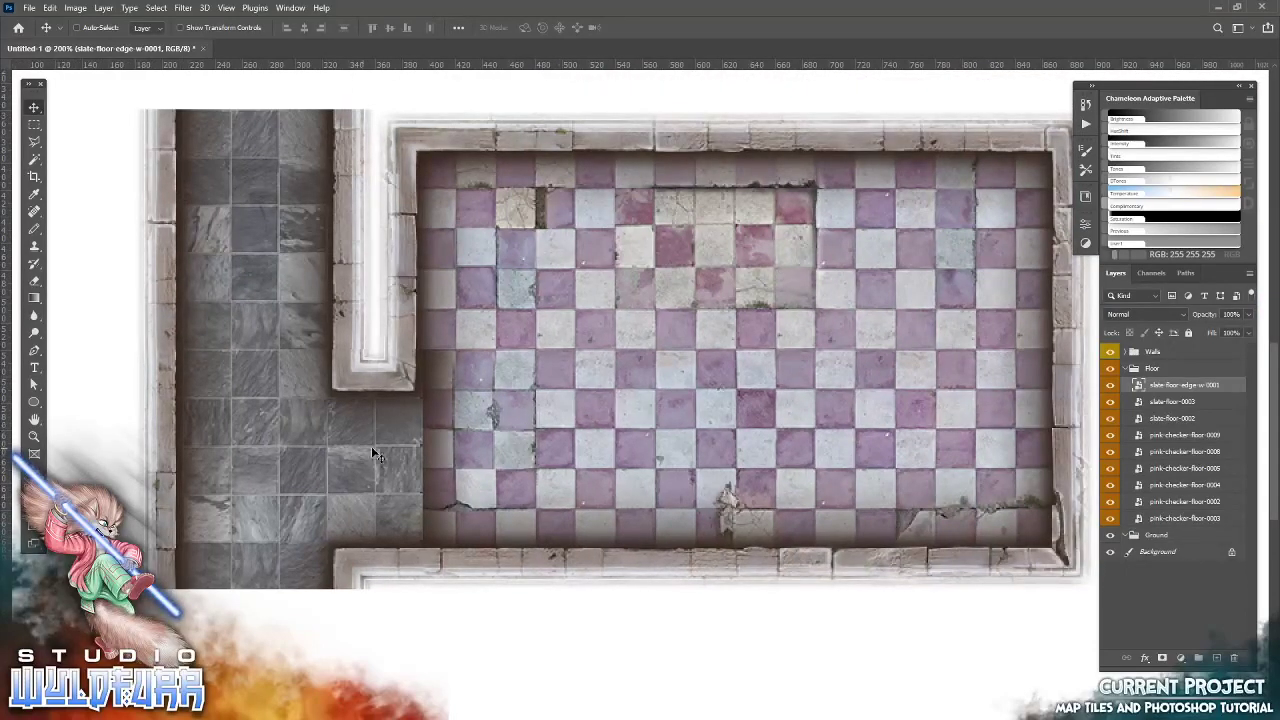
{"action": "left_click_drag", "start_coordinate": [264, 514], "coordinate": [482, 630]}
{"action": "left_click_drag", "start_coordinate": [530, 300], "coordinate": [520, 363]}
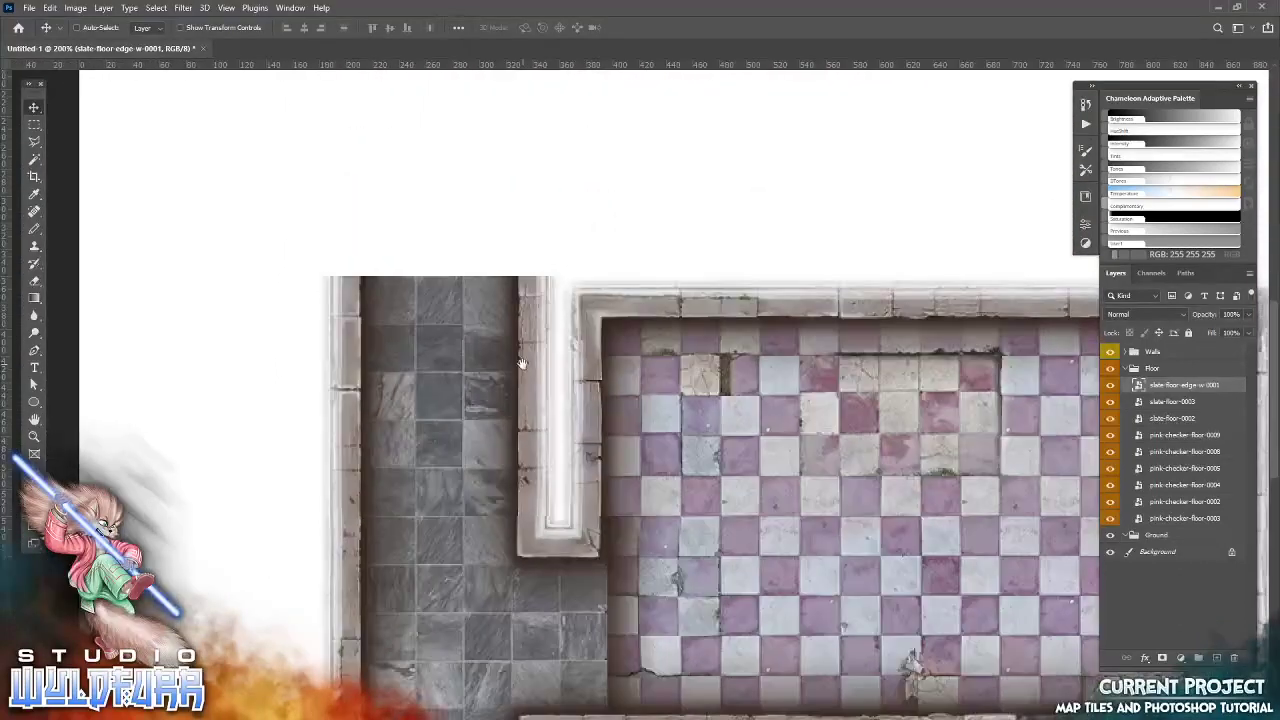
{"action": "left_click_drag", "start_coordinate": [585, 388], "coordinate": [662, 470]}
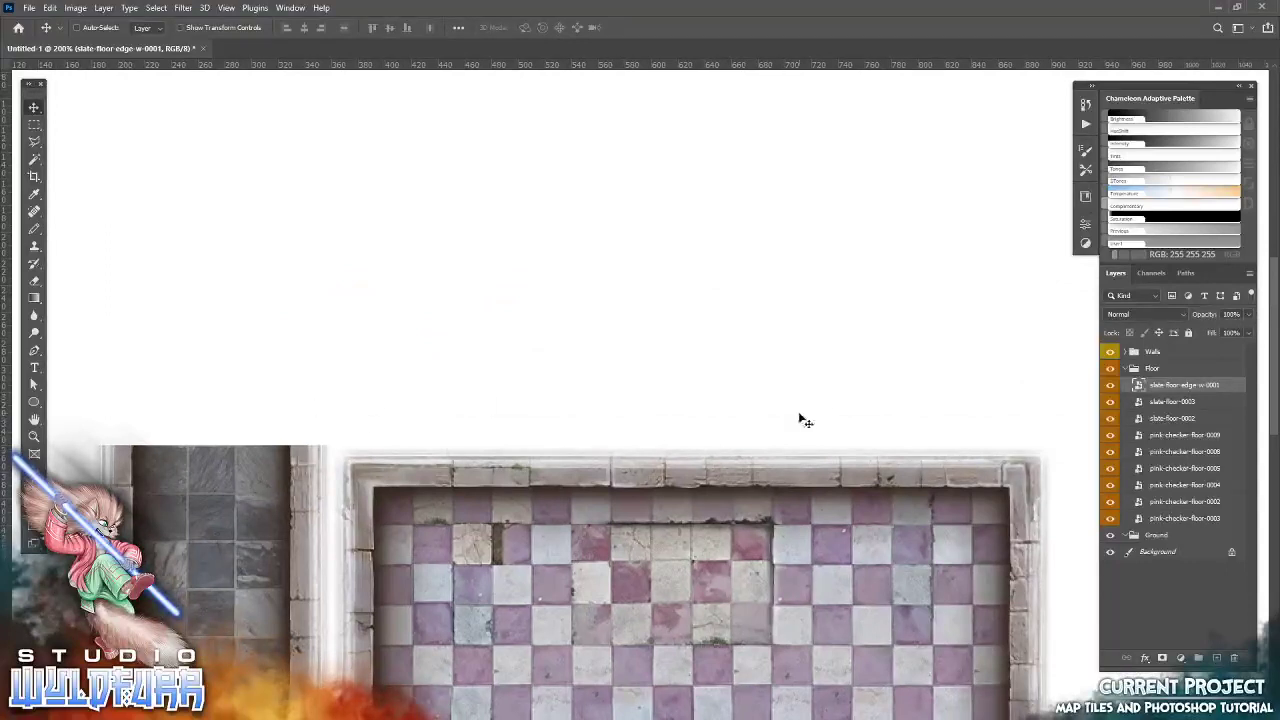
Place slate-floor-edge-s-0000, show the guides again, and snap the tile into the cell directly north of the slate corridor
{"action": "scroll", "coordinate": [900, 616], "scroll_direction": "left", "scroll_amount": 5}
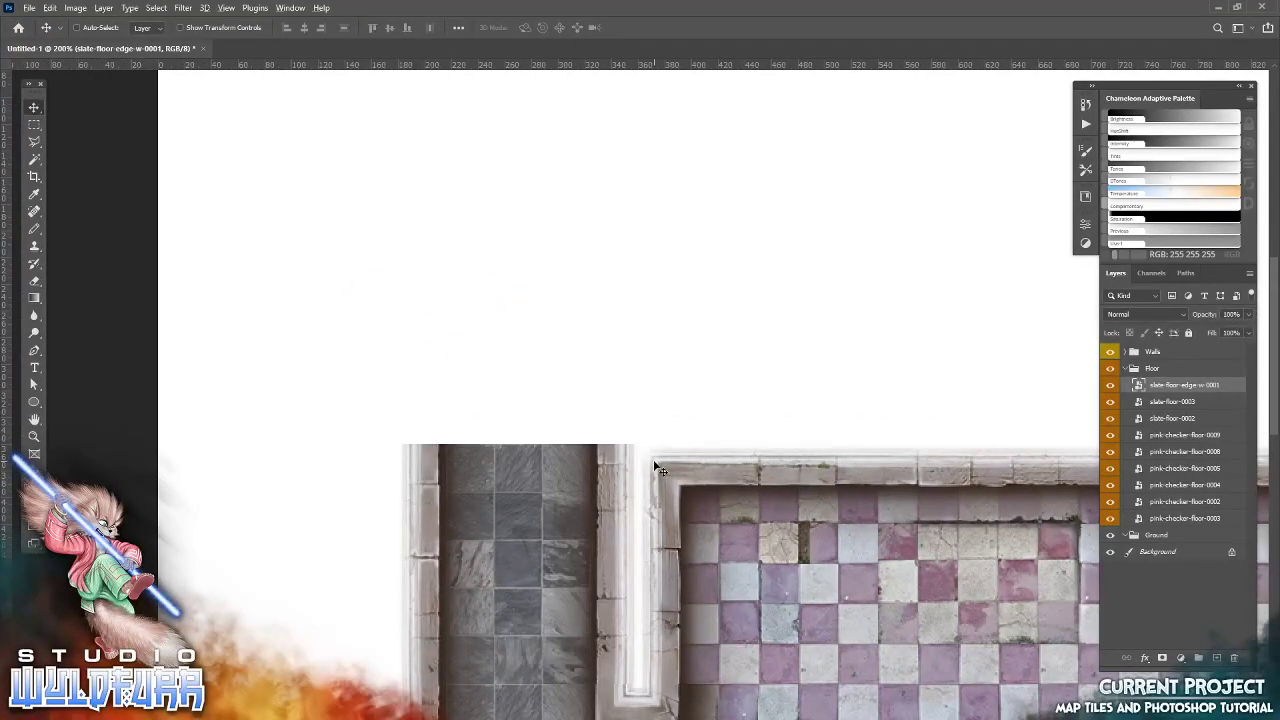
{"action": "key", "text": "alt+Tab"}
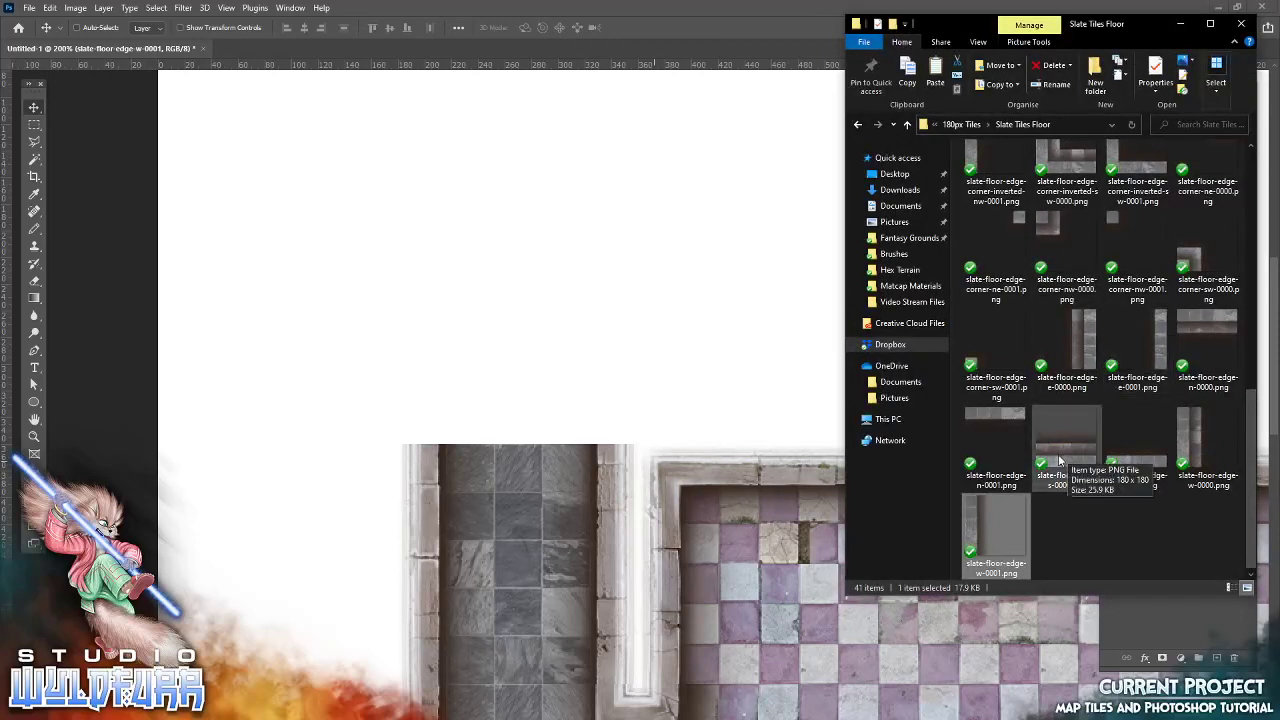
{"action": "left_click", "coordinate": [492, 340]}
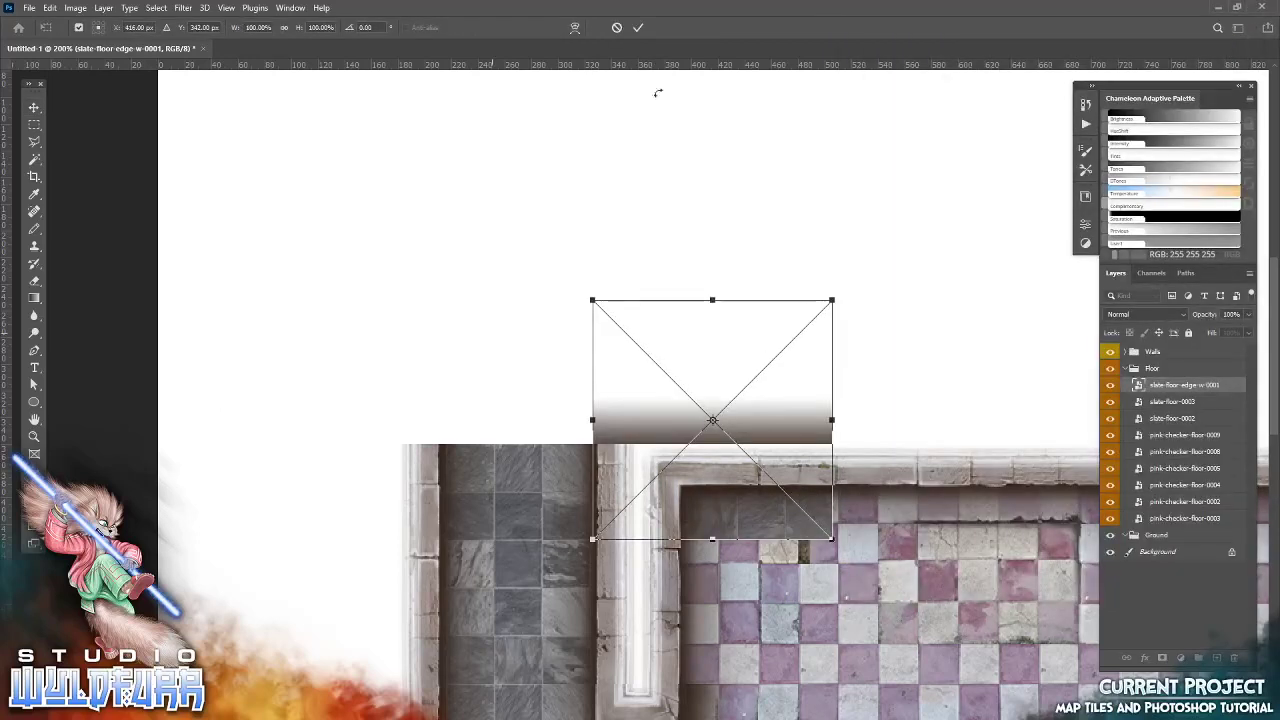
{"action": "left_click", "coordinate": [637, 27]}
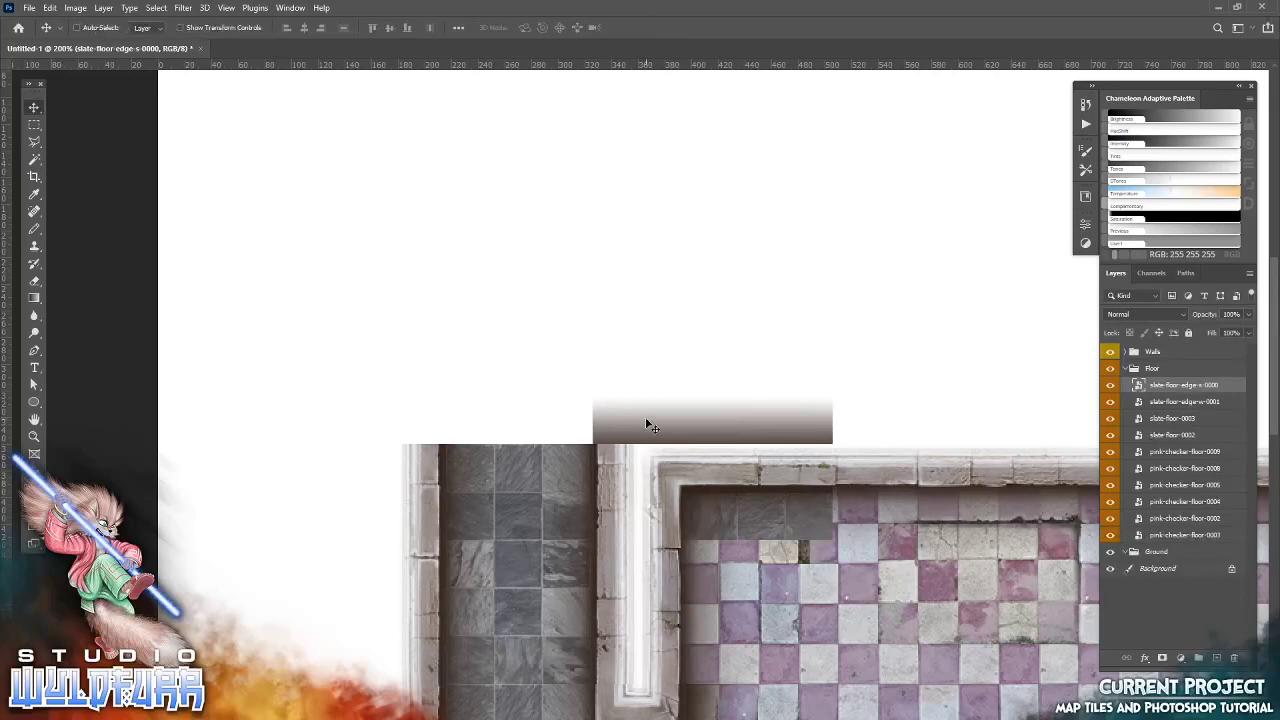
{"action": "left_click", "coordinate": [226, 9]}
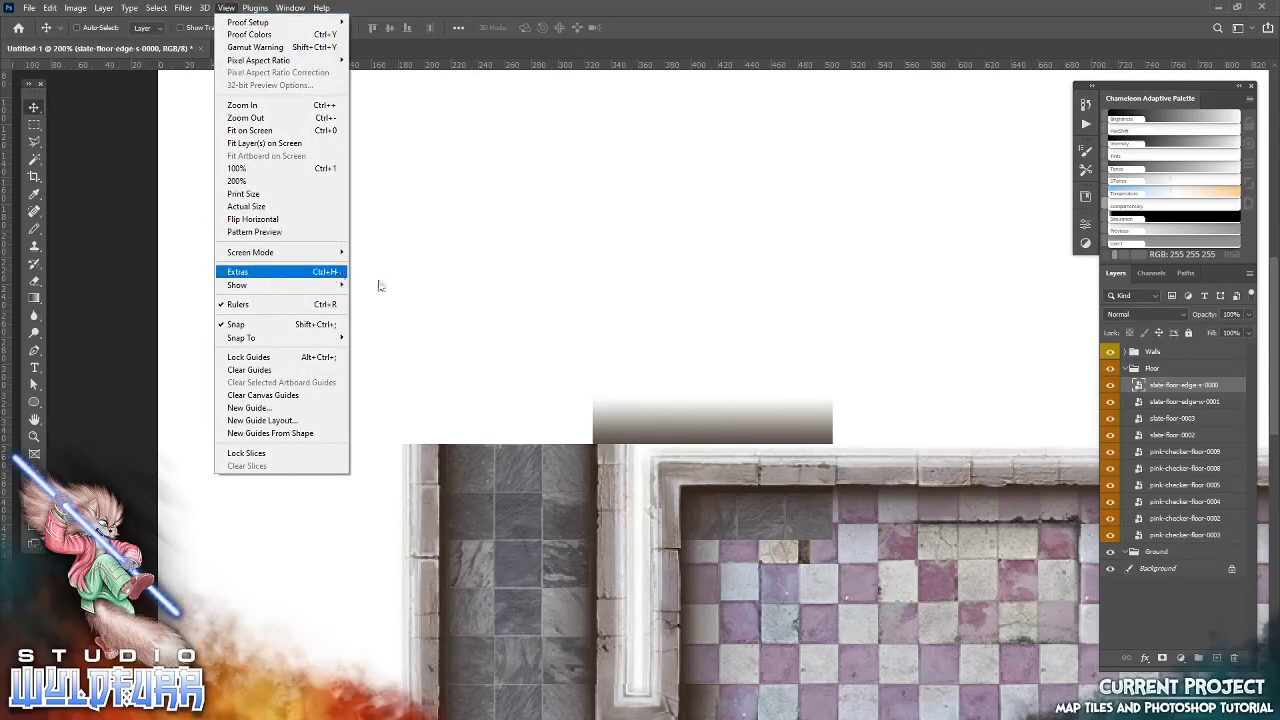
{"action": "left_click", "coordinate": [639, 25]}
{"action": "key", "text": "ctrl+h"}
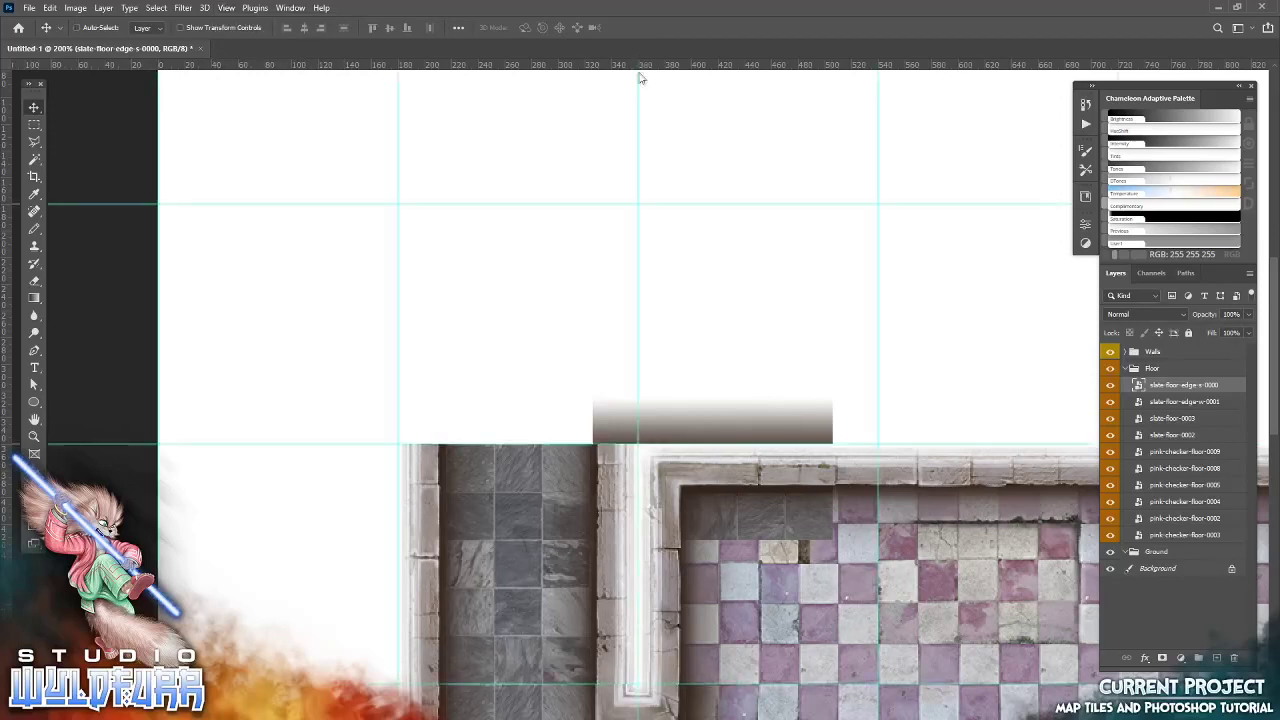
{"action": "left_click_drag", "start_coordinate": [758, 580], "coordinate": [554, 473]}
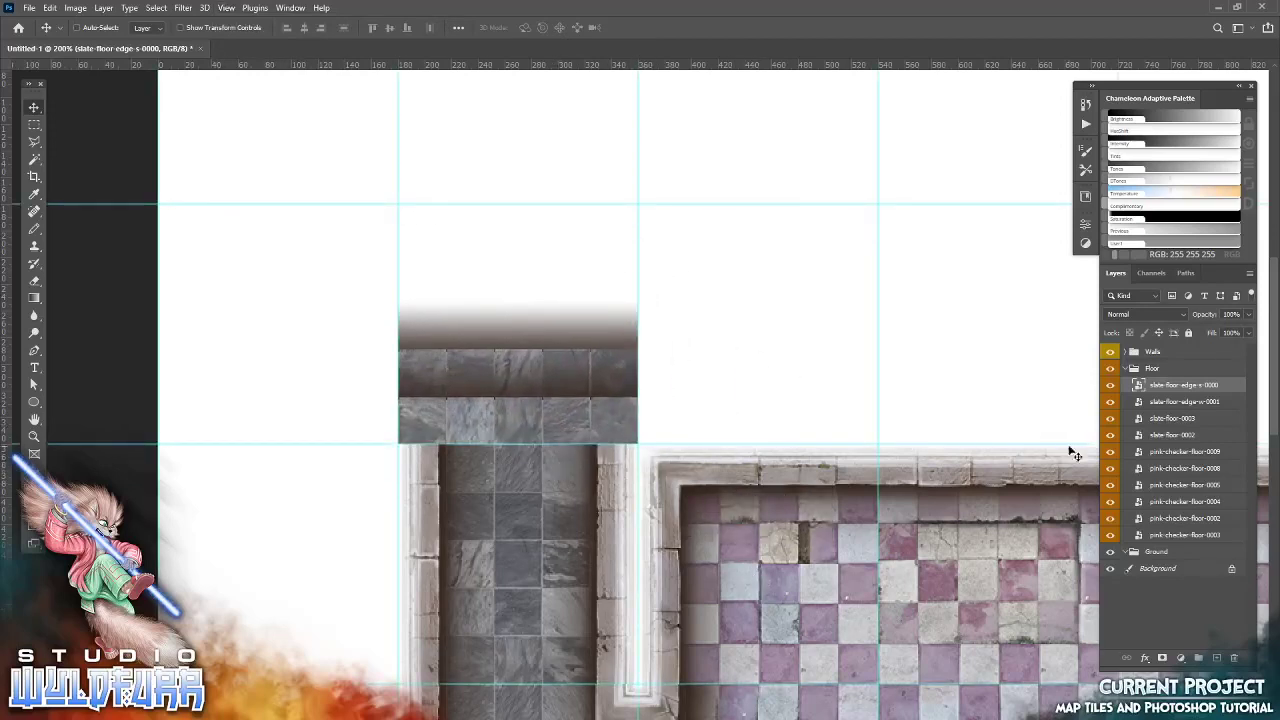
Place slate-floor-edge-corner-sw-0000 and snap it into the cell just east of the southern-edge tile
{"action": "key", "text": "alt+Tab"}
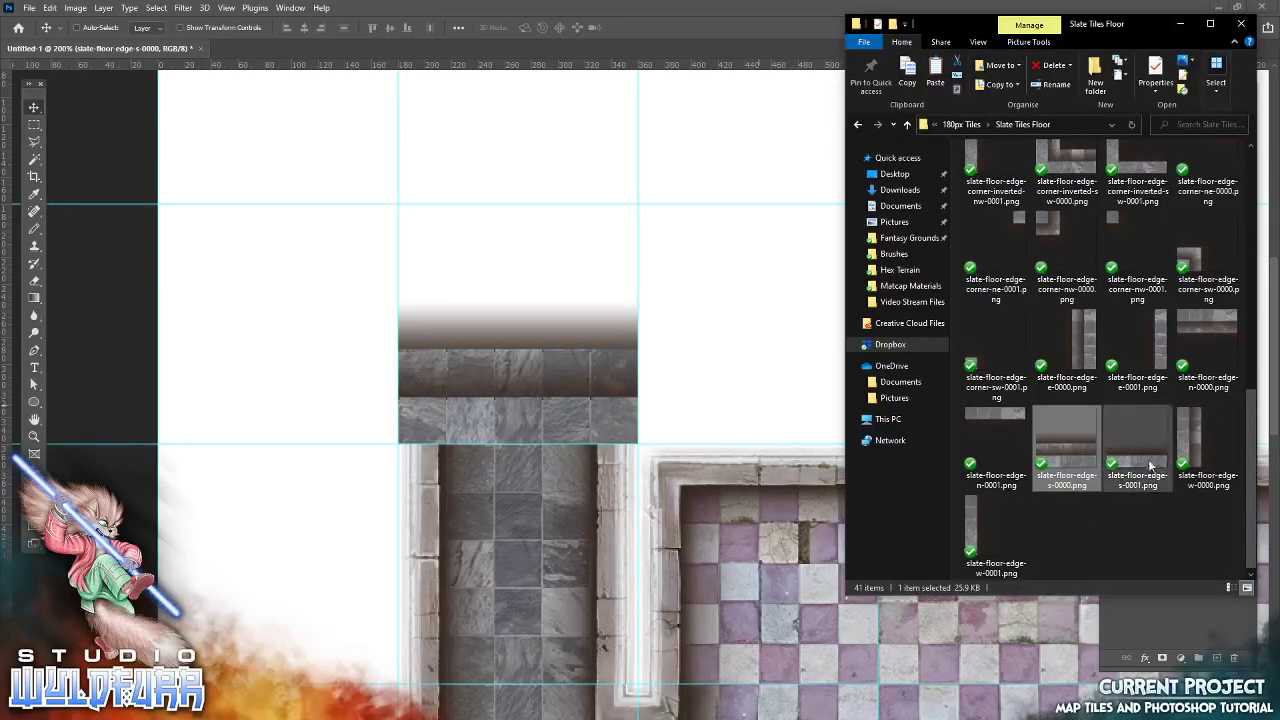
{"action": "left_click_drag", "start_coordinate": [1198, 268], "coordinate": [706, 330]}
{"action": "left_click_drag", "start_coordinate": [701, 497], "coordinate": [753, 421]}
{"action": "key", "text": "Return"}
Place slate-floor-edge-corner-es-0000 and snap it into the cell just west of the southern-edge tile
{"action": "key", "text": "alt+Tab"}
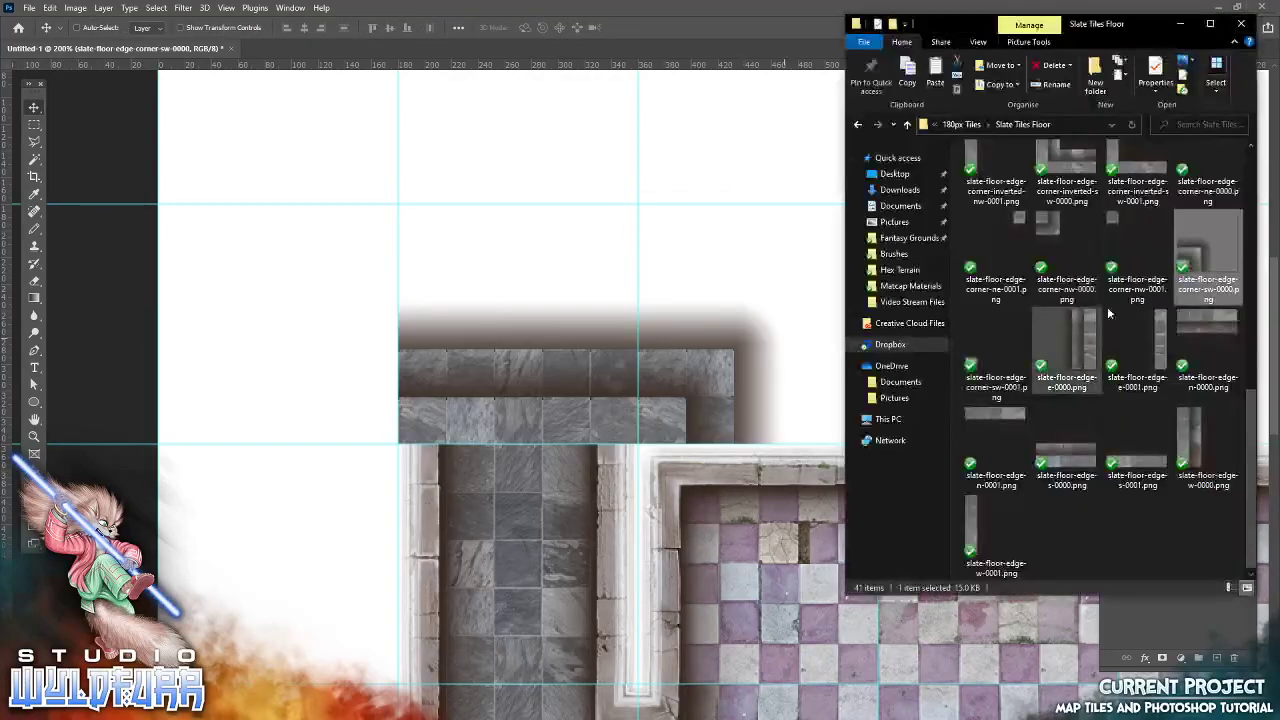
{"action": "scroll", "coordinate": [1045, 354], "scroll_direction": "down", "scroll_amount": 5}
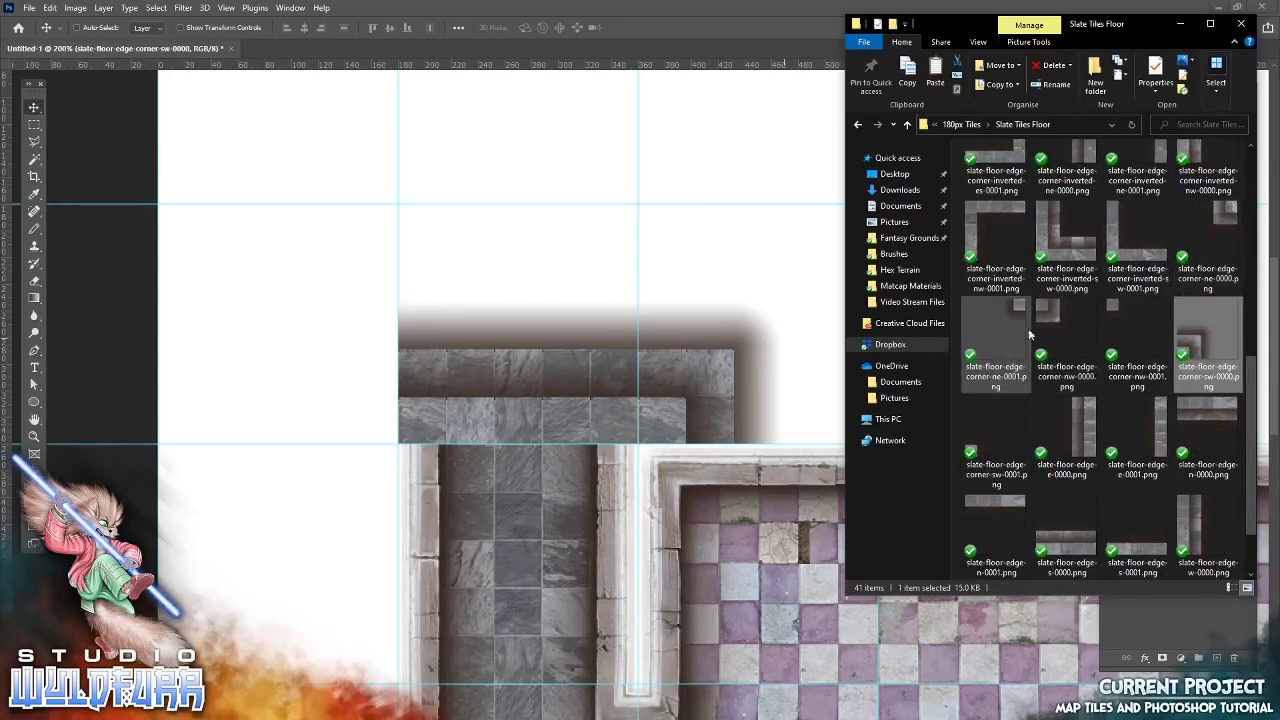
{"action": "scroll", "coordinate": [1098, 400], "scroll_direction": "down", "scroll_amount": 1}
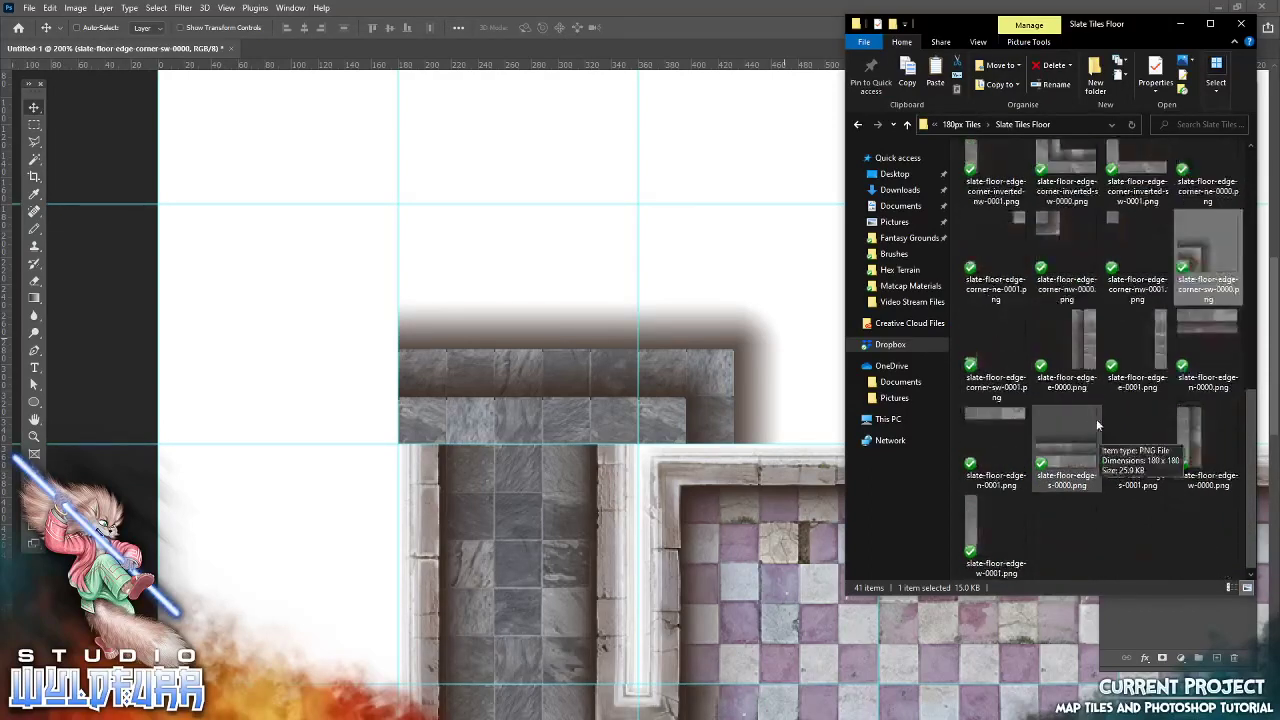
{"action": "scroll", "coordinate": [1097, 425], "scroll_direction": "up", "scroll_amount": 1}
{"action": "left_click", "coordinate": [577, 312]}
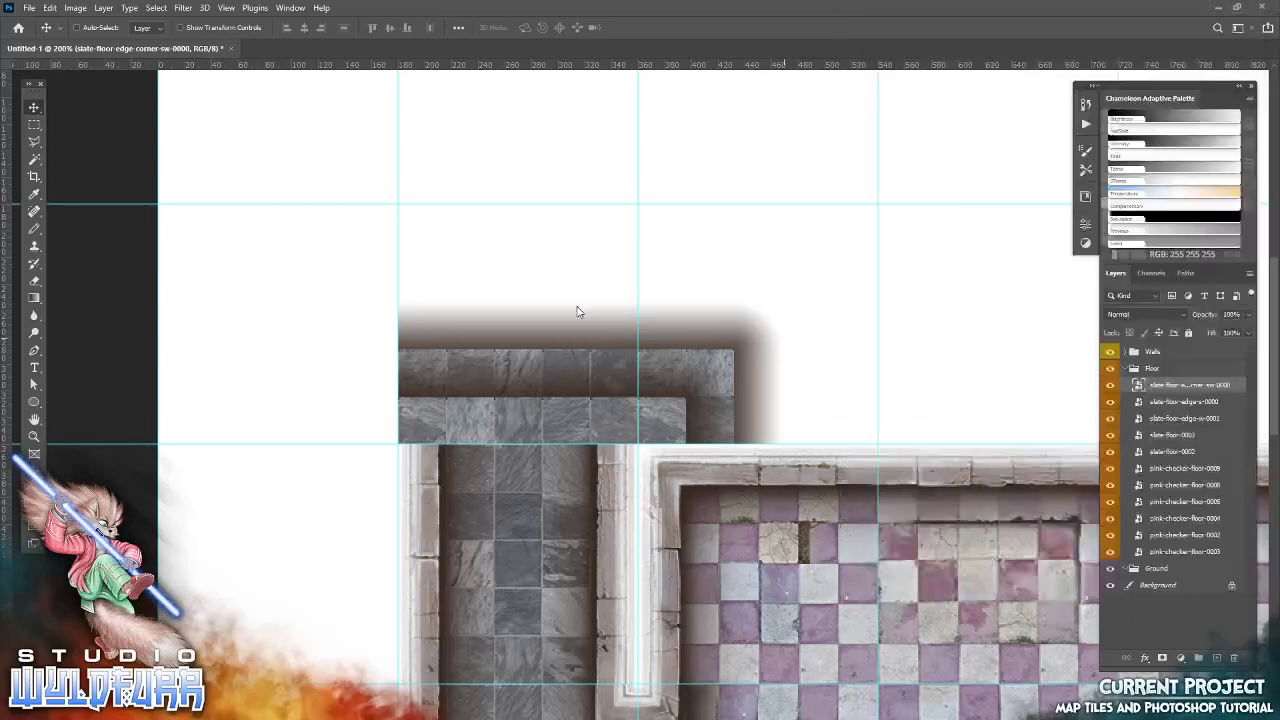
{"action": "left_click", "coordinate": [640, 28]}
{"action": "left_click_drag", "start_coordinate": [660, 290], "coordinate": [332, 283]}
{"action": "left_click_drag", "start_coordinate": [452, 533], "coordinate": [600, 475]}
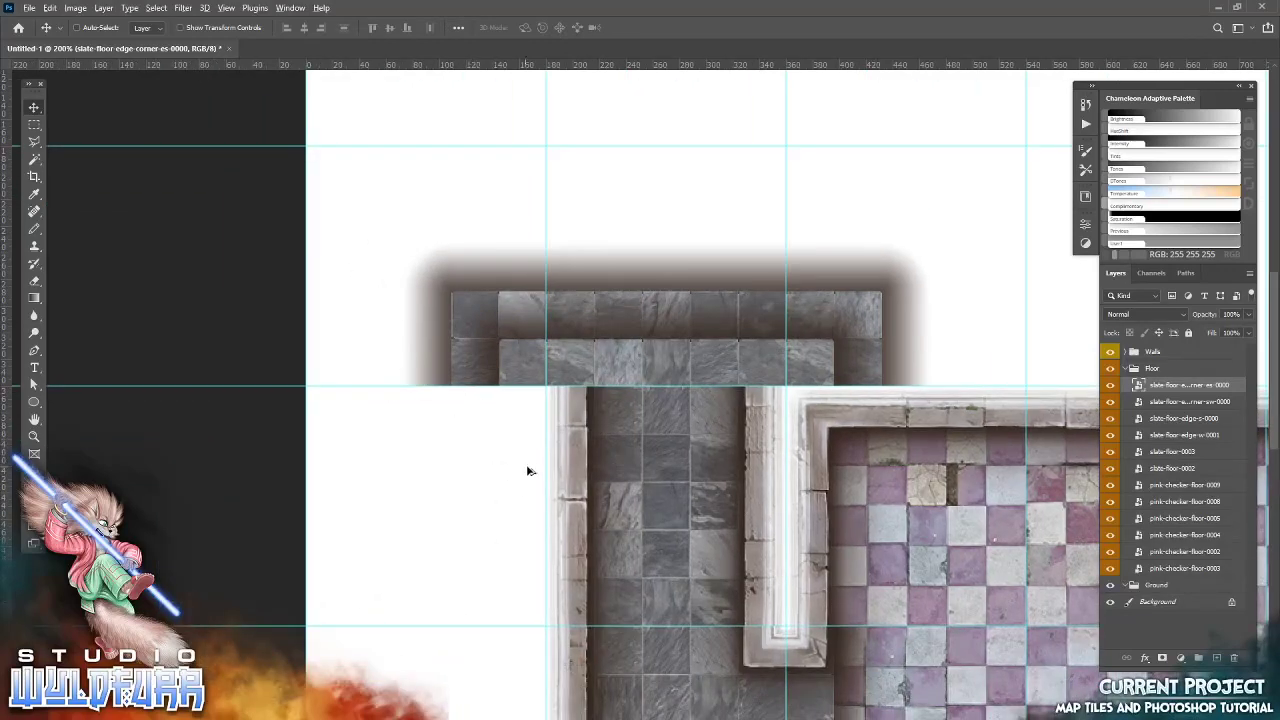
Place slate-floor-edge-e-0000 and snap it into the cell below the northwest corner, along the corridor's western wall
{"action": "key", "text": "alt+Tab"}
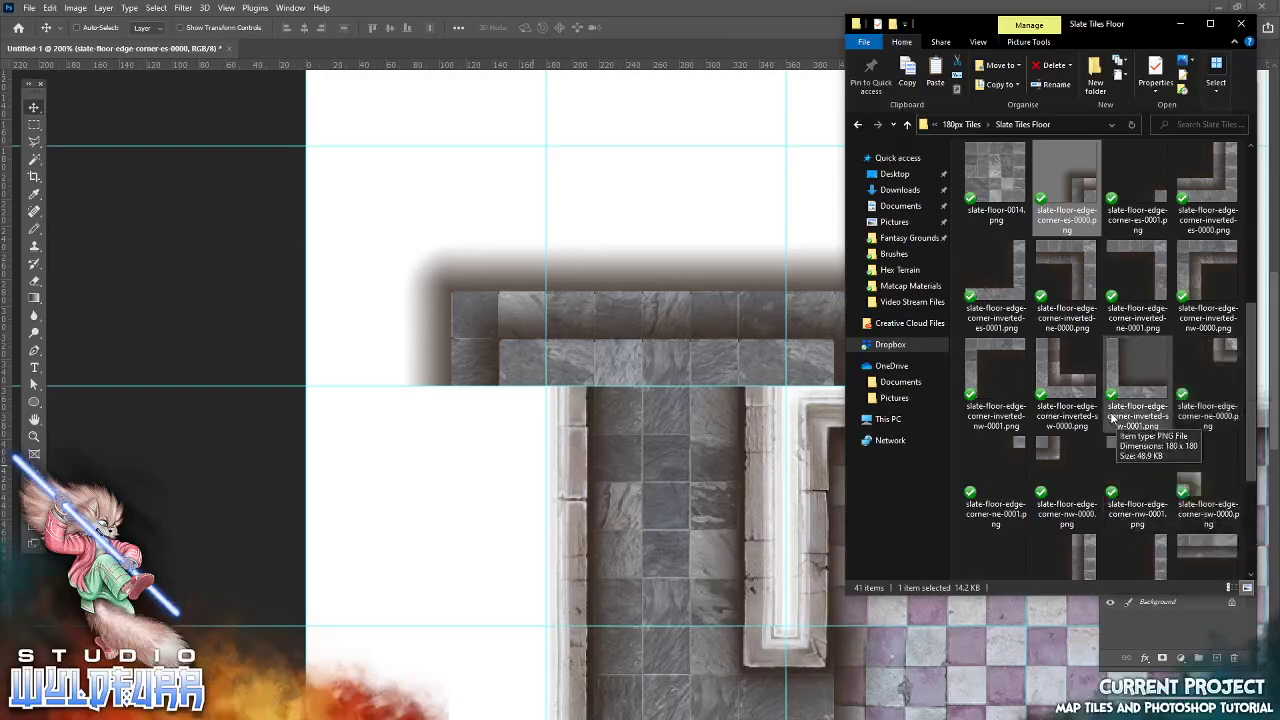
{"action": "scroll", "coordinate": [1180, 470], "scroll_direction": "down", "scroll_amount": 3}
{"action": "left_click", "coordinate": [1087, 344]}
{"action": "left_click_drag", "start_coordinate": [1087, 344], "coordinate": [423, 509]}
{"action": "left_click", "coordinate": [637, 31]}
{"action": "left_click_drag", "start_coordinate": [760, 490], "coordinate": [549, 566]}
Pick the layers slate-floor-edge-corner-sw-0000 and slate-floor-edge-s-0000 in turn from their tiles on the canvas
{"action": "right_click", "coordinate": [862, 350]}
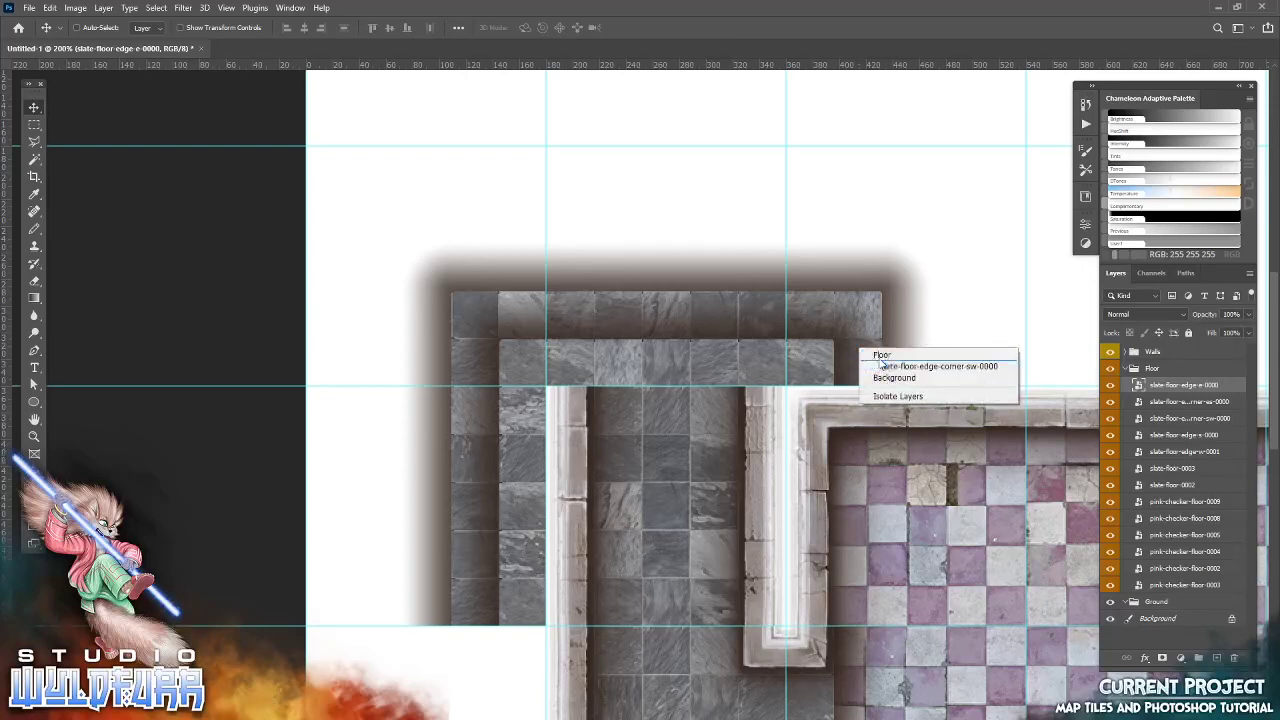
{"action": "left_click", "coordinate": [884, 368]}
{"action": "left_click_drag", "start_coordinate": [869, 465], "coordinate": [536, 547]}
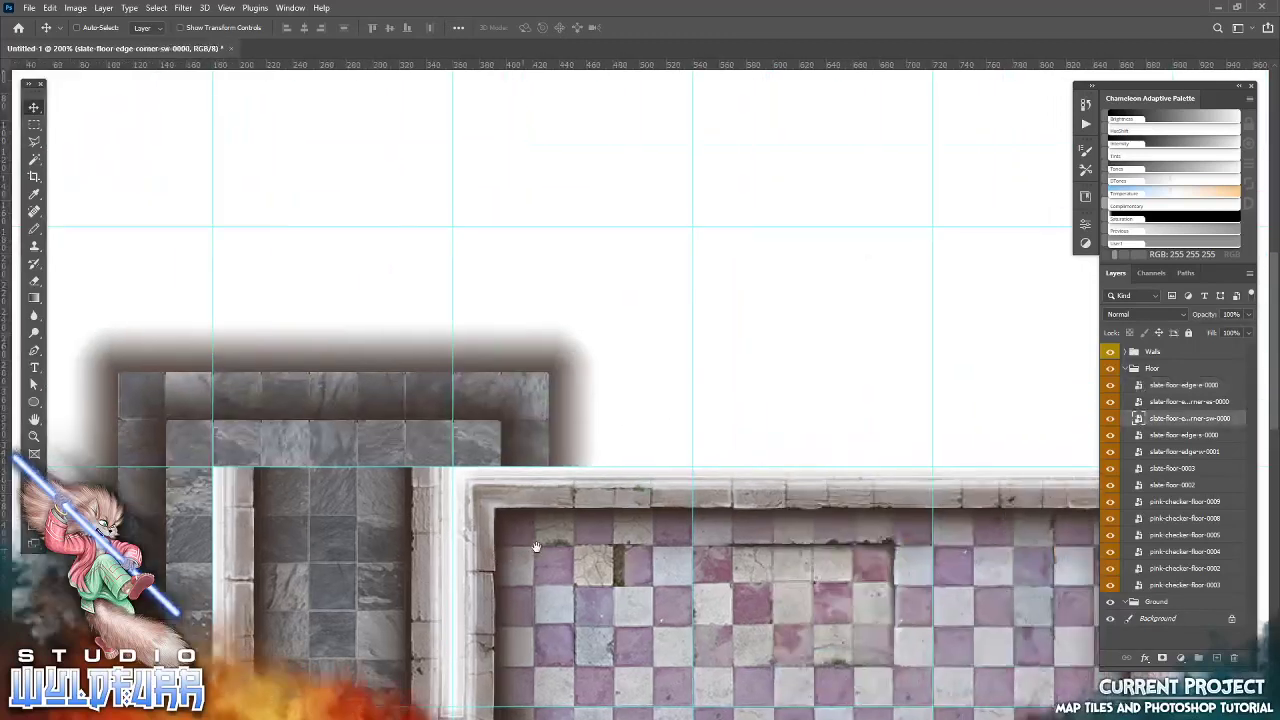
{"action": "left_click_drag", "start_coordinate": [310, 507], "coordinate": [595, 467]}
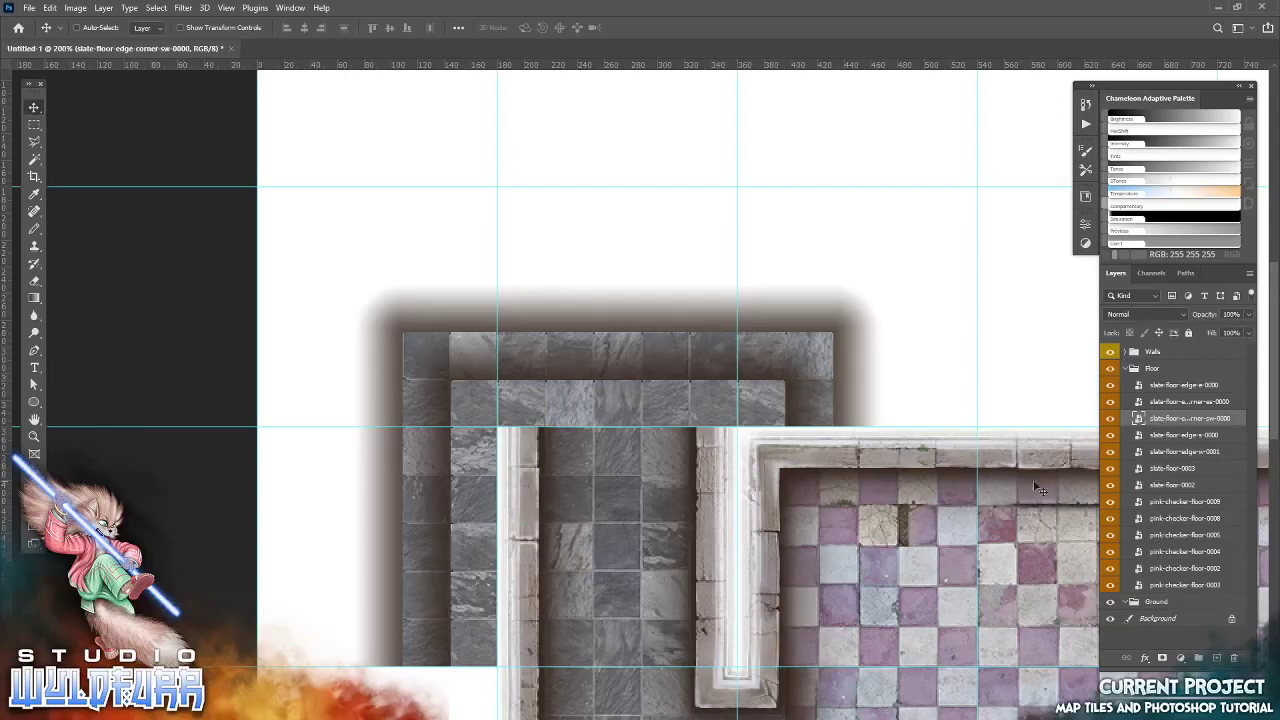
{"action": "left_click", "coordinate": [1153, 506]}
{"action": "left_click", "coordinate": [1160, 555]}
{"action": "left_click", "coordinate": [1170, 451]}
{"action": "left_click", "coordinate": [1172, 420]}
{"action": "right_click", "coordinate": [622, 386]}
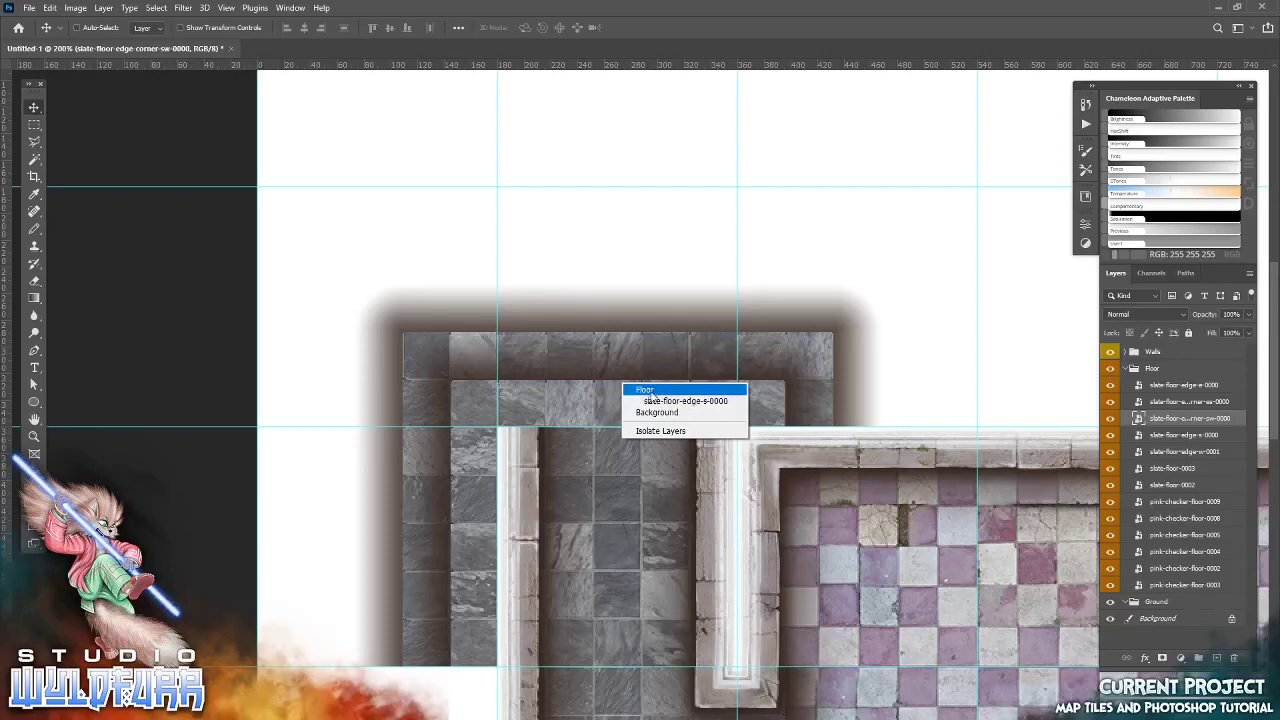
{"action": "left_click", "coordinate": [655, 401]}
{"action": "mouse_move", "coordinate": [647, 400]}
{"action": "left_mouse_down"}
{"action": "mouse_move", "coordinate": [637, 376]}
{"action": "mouse_move", "coordinate": [645, 397]}
{"action": "left_mouse_up"}
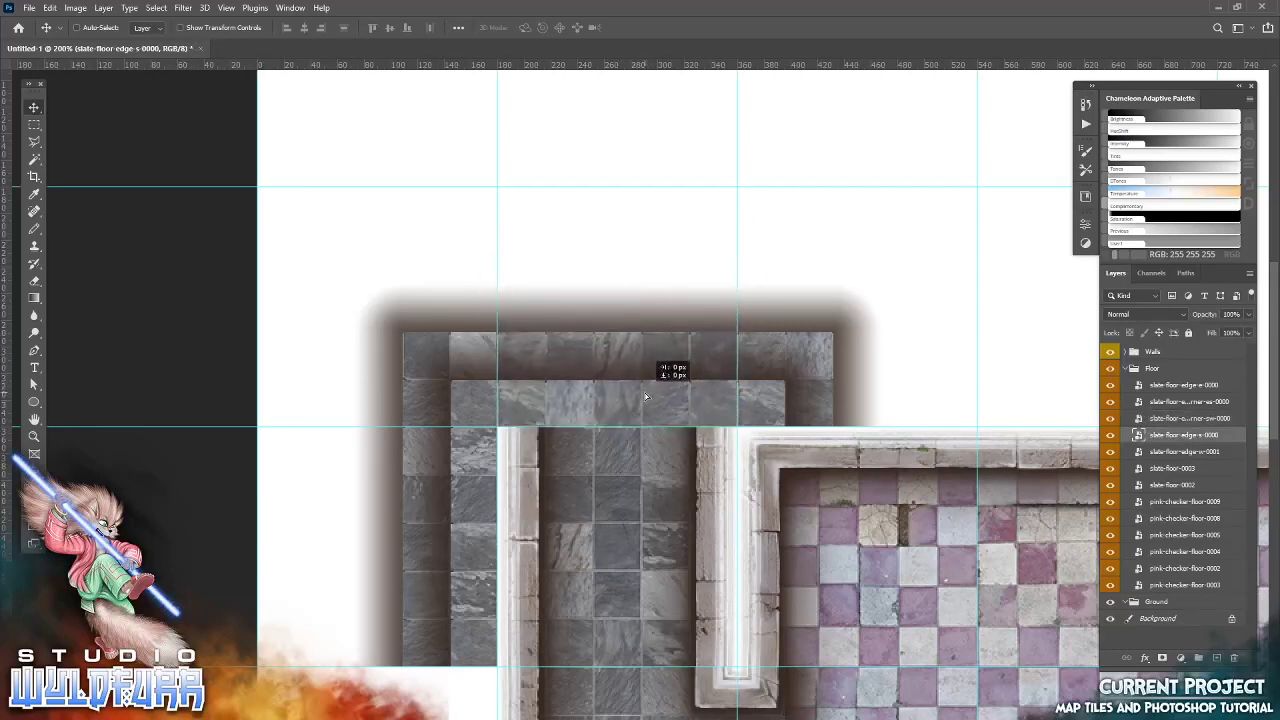
Select the slate-floor-edge-corner-sw-0000 tile from the canvas and move it one cell east
{"action": "right_click", "coordinate": [757, 396]}
{"action": "left_click", "coordinate": [800, 408]}
{"action": "left_click_drag", "start_coordinate": [800, 408], "coordinate": [1007, 400]}
Place a second slate-floor-edge-s-0000 tile and snap it into the gap between the first edge tile and the moved corner
{"action": "key", "text": "alt+Tab"}
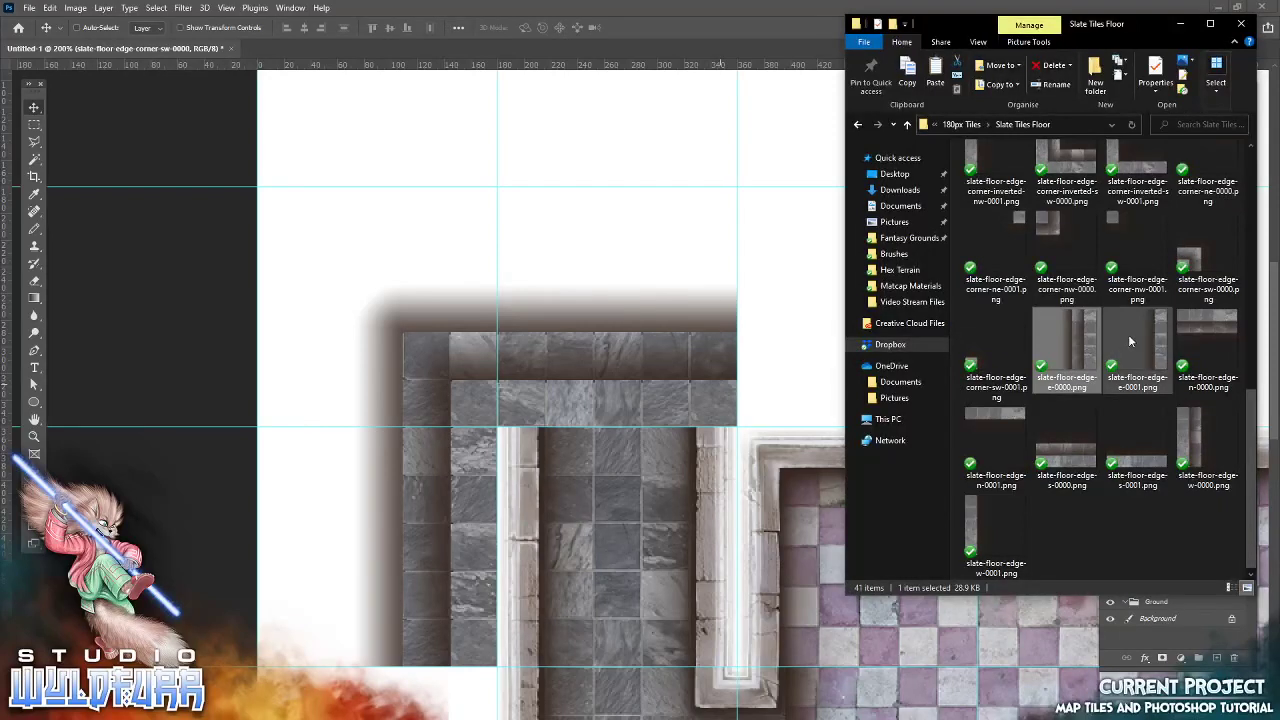
{"action": "left_click_drag", "start_coordinate": [1066, 463], "coordinate": [683, 318]}
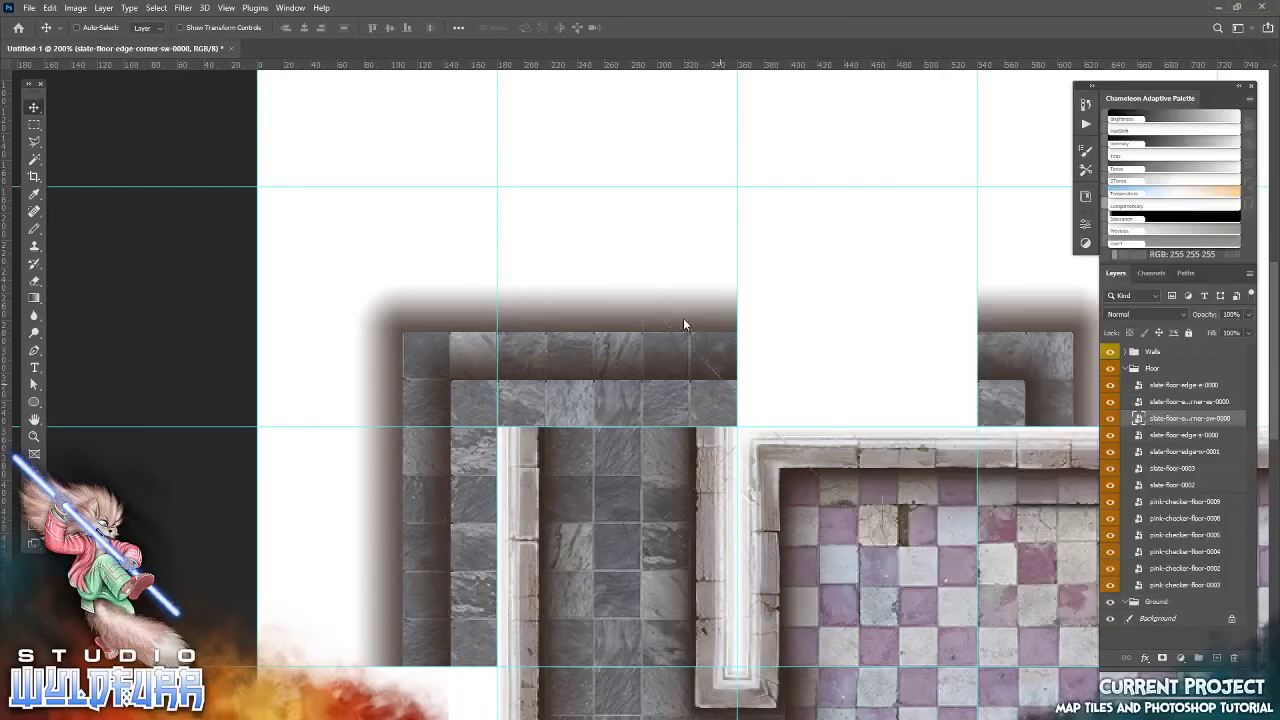
{"action": "left_click", "coordinate": [636, 28]}
{"action": "left_click_drag", "start_coordinate": [702, 383], "coordinate": [790, 386]}
{"action": "left_click_drag", "start_coordinate": [586, 567], "coordinate": [668, 364]}
Place slate-floor-edge-corner-ne-0000 and snap it into the cell below slate-floor-edge-e-0000, west of the corridor wall
{"action": "key", "text": "alt+Tab"}
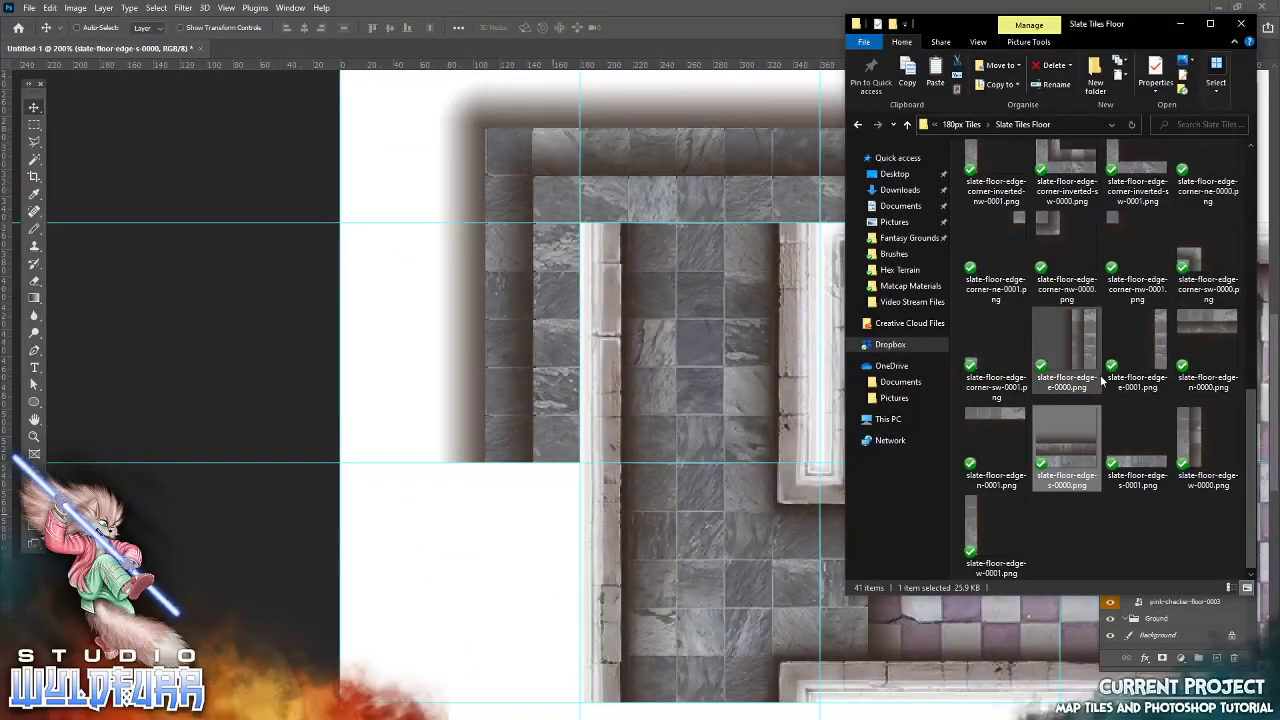
{"action": "scroll", "coordinate": [1183, 443], "scroll_direction": "up", "scroll_amount": 4}
{"action": "scroll", "coordinate": [1183, 443], "scroll_direction": "down", "scroll_amount": 1}
{"action": "left_click", "coordinate": [1183, 443]}
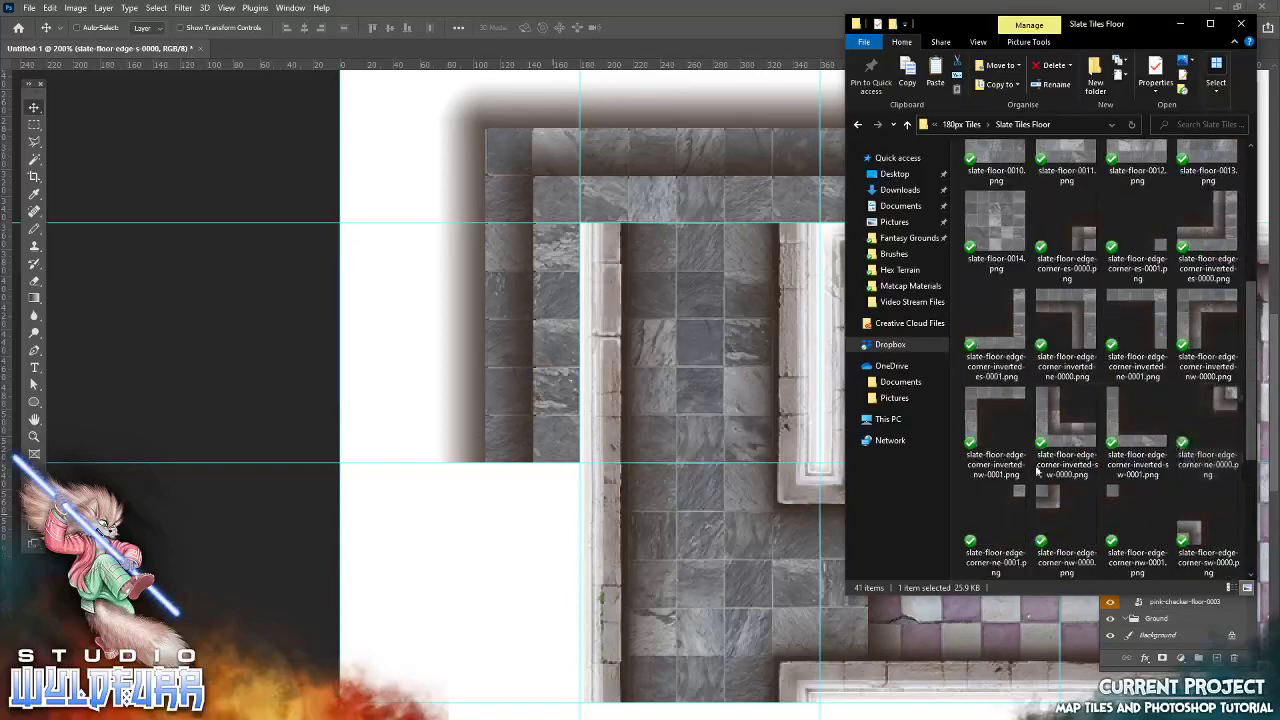
{"action": "left_click_drag", "start_coordinate": [565, 517], "coordinate": [804, 420]}
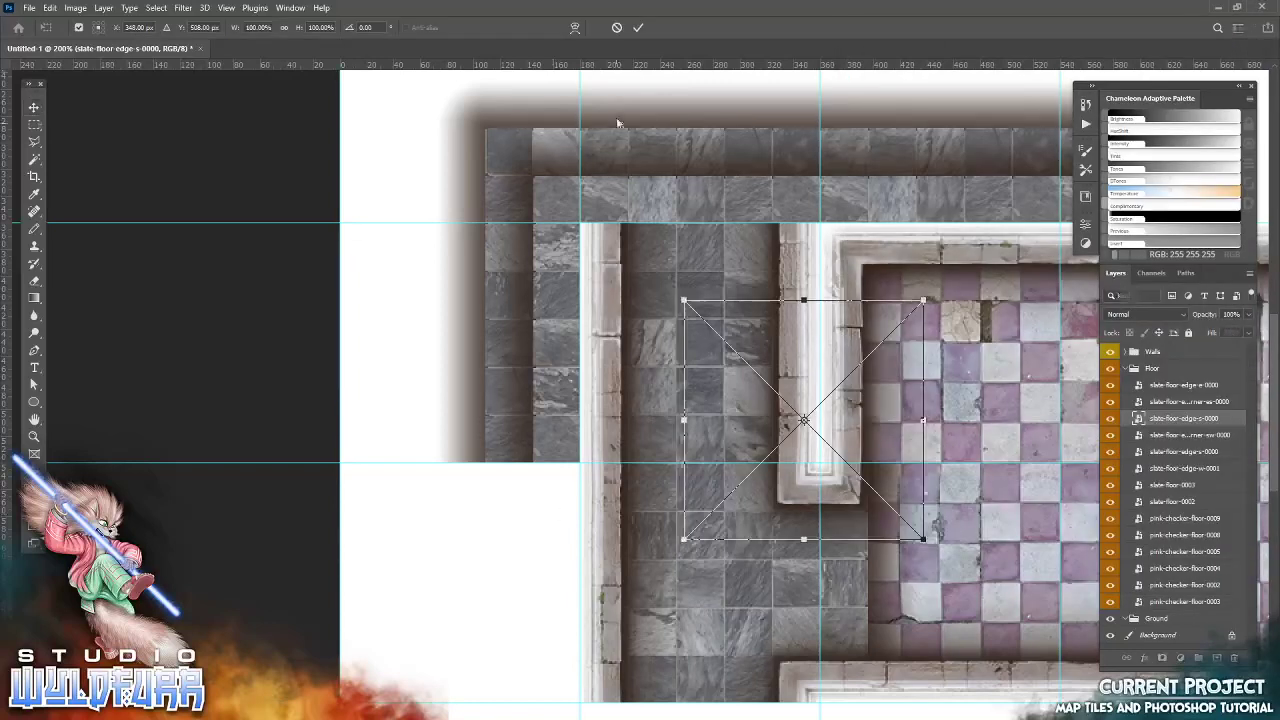
{"action": "key", "text": "Return"}
{"action": "left_click_drag", "start_coordinate": [968, 375], "coordinate": [623, 535]}
Place floor tile slate-floor-0014 and snap it into the cell directly south of the corridor
{"action": "left_click_drag", "start_coordinate": [760, 358], "coordinate": [594, 541]}
{"action": "left_click_drag", "start_coordinate": [952, 516], "coordinate": [967, 467]}
{"action": "left_click_drag", "start_coordinate": [647, 678], "coordinate": [445, 323]}
{"action": "left_click_drag", "start_coordinate": [863, 508], "coordinate": [845, 460]}
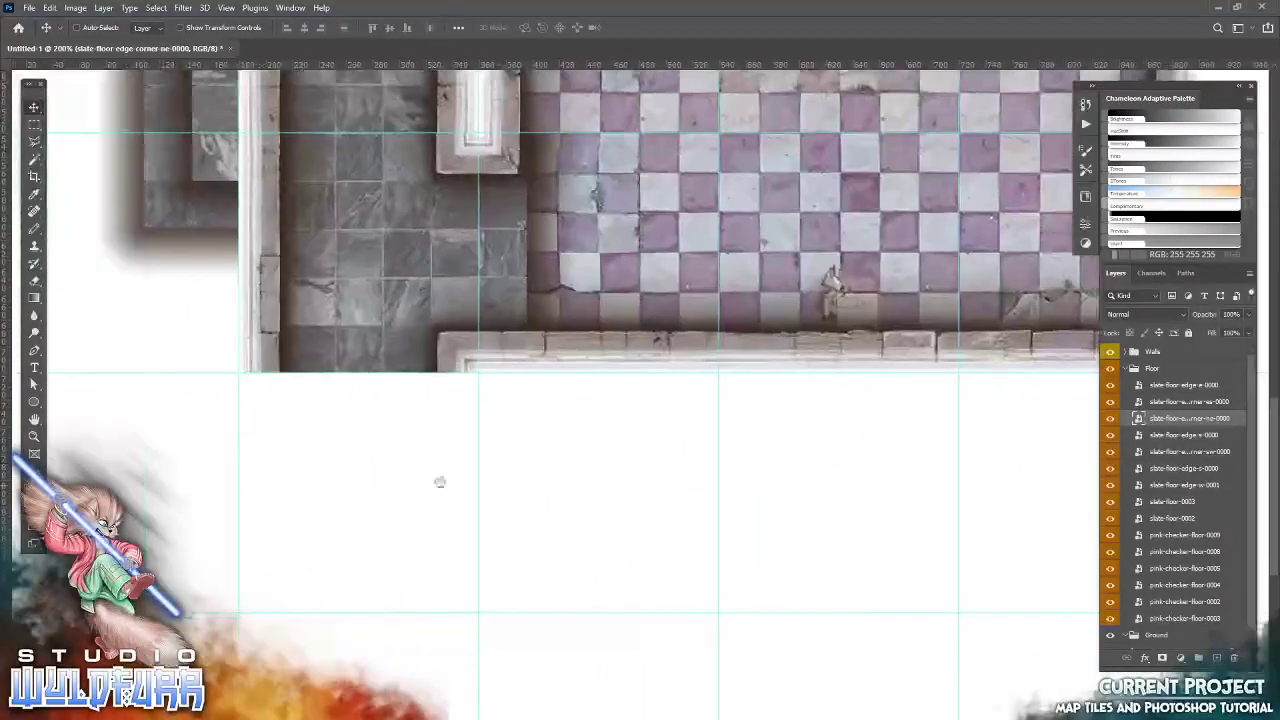
{"action": "left_click_drag", "start_coordinate": [497, 483], "coordinate": [560, 427]}
{"action": "key", "text": "alt+Tab"}
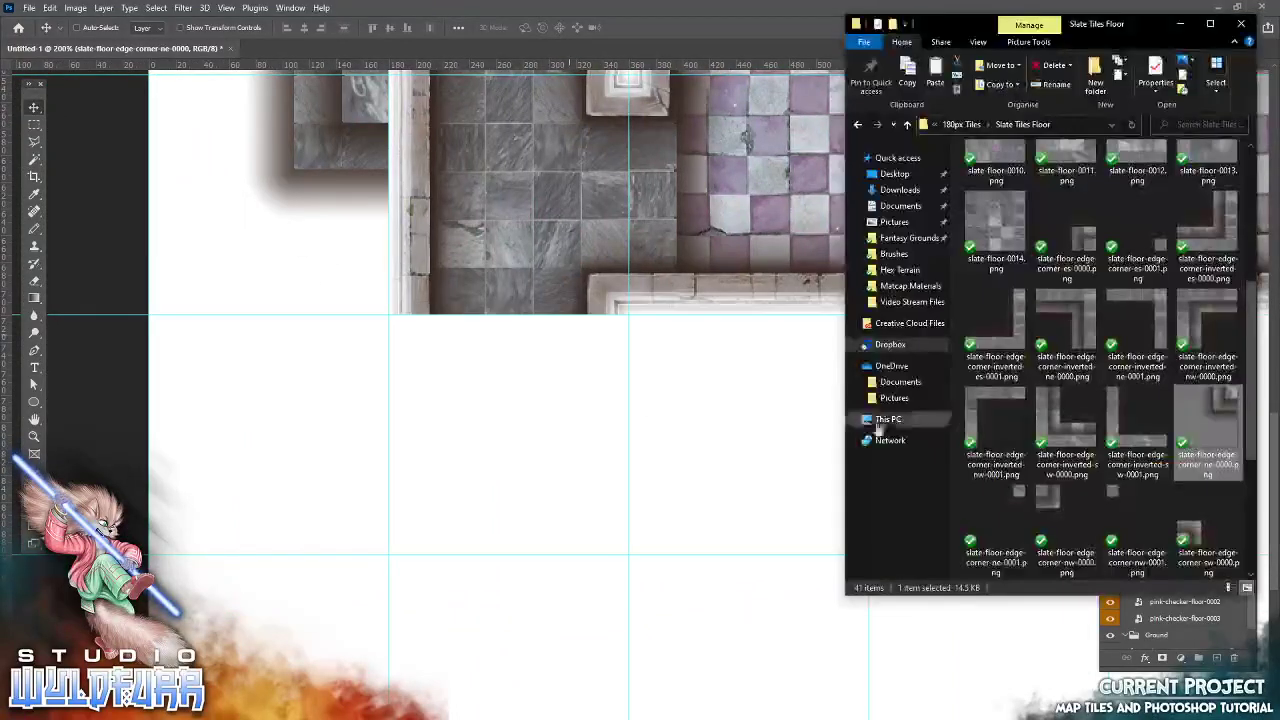
{"action": "left_click_drag", "start_coordinate": [1007, 231], "coordinate": [538, 444]}
{"action": "left_click", "coordinate": [637, 27]}
{"action": "left_click_drag", "start_coordinate": [781, 442], "coordinate": [583, 448]}
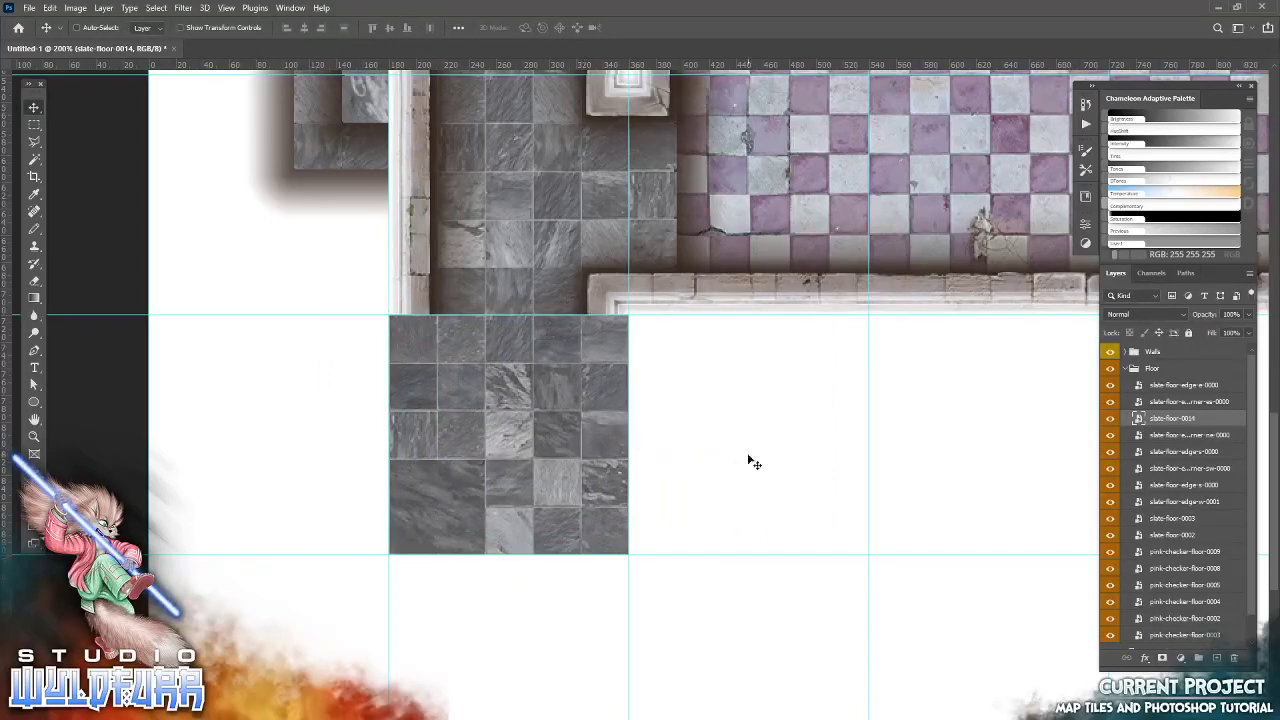
Place floor tile slate-floor-0013 and snap it into the cell directly south of slate-floor-0014
{"action": "key", "text": "alt+Tab"}
{"action": "left_click_drag", "start_coordinate": [1213, 165], "coordinate": [742, 477]}
{"action": "left_click", "coordinate": [638, 28]}
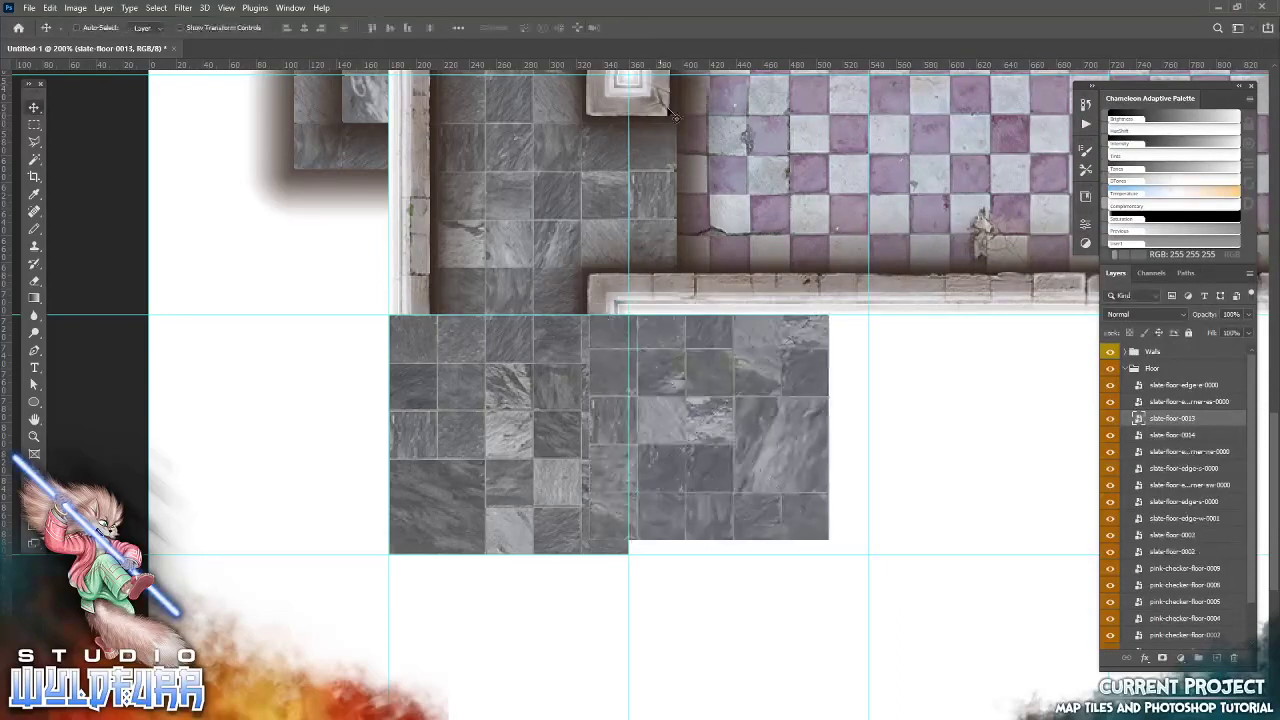
{"action": "scroll", "coordinate": [694, 534], "scroll_direction": "down", "scroll_amount": 5}
{"action": "left_click_drag", "start_coordinate": [735, 305], "coordinate": [504, 559]}
{"action": "scroll", "coordinate": [518, 289], "scroll_direction": "up", "scroll_amount": 5}
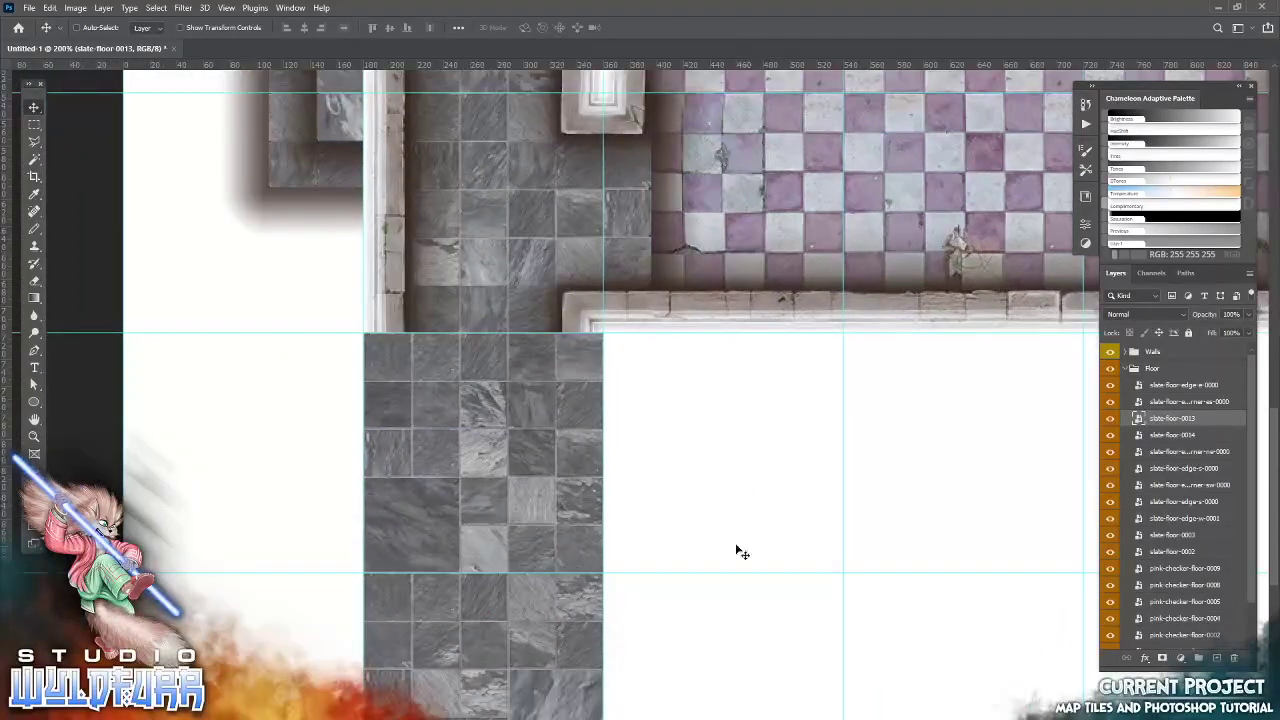
Look through the tile categories in the 180px Tiles folder and the step subfolders inside Slate Tiles Floor
{"action": "left_click_drag", "start_coordinate": [886, 512], "coordinate": [441, 543]}
{"action": "key", "text": "alt+Tab"}
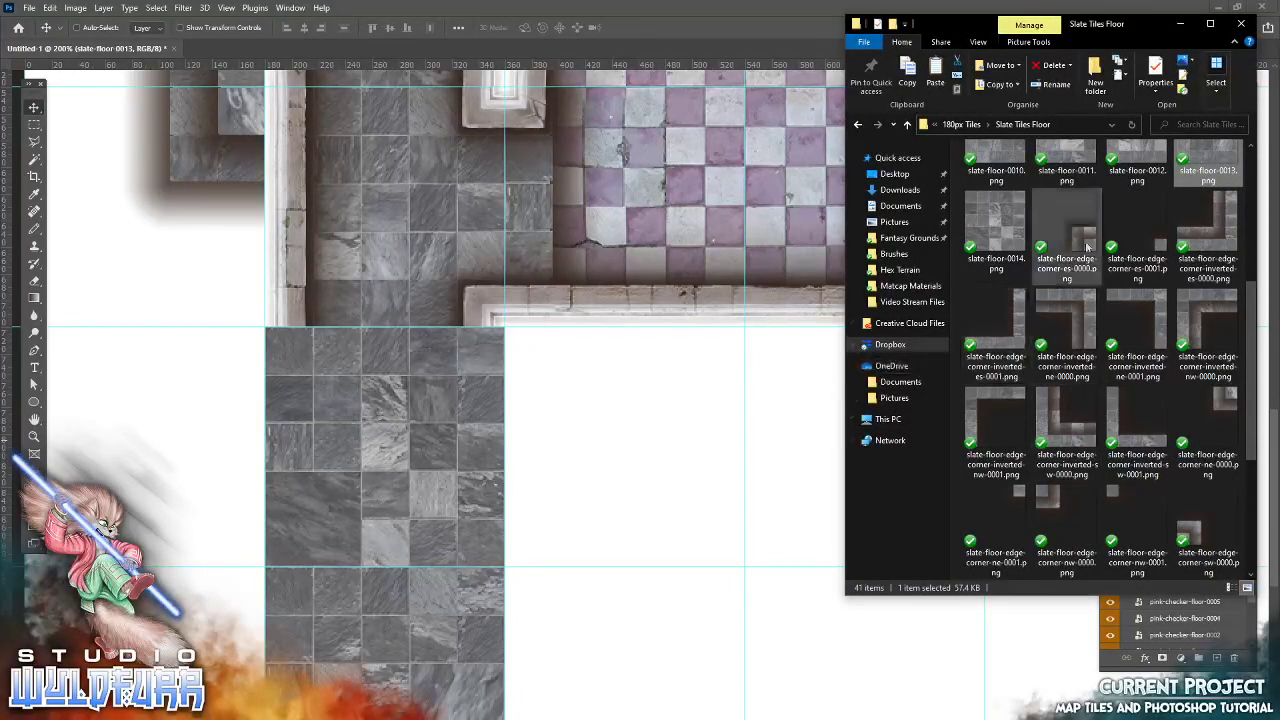
{"action": "left_click", "coordinate": [973, 127]}
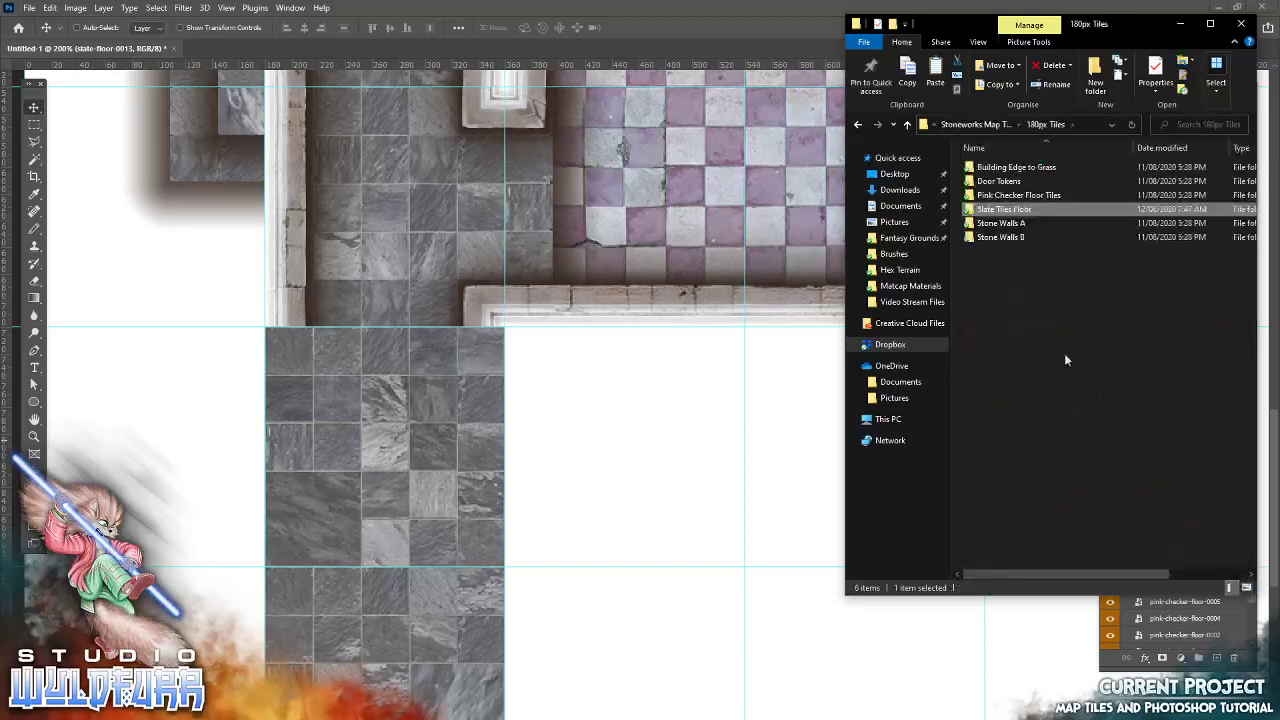
{"action": "double_click", "coordinate": [1002, 211]}
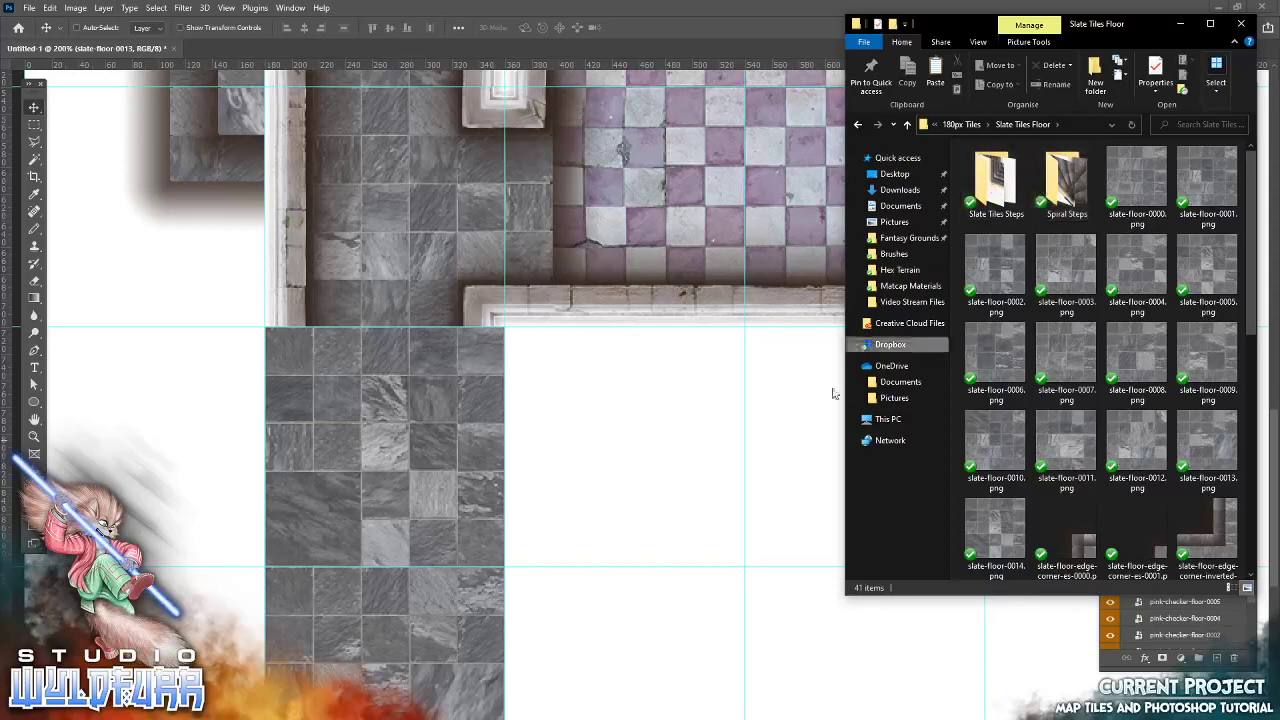
{"action": "left_click", "coordinate": [684, 513]}
{"action": "left_click_drag", "start_coordinate": [768, 522], "coordinate": [646, 540]}
Place 5ft-slate-spiral-steps-cc-ne-0000 from the Spiral Steps folder into the cell below the checker room's southeast corner
{"action": "key", "text": "alt+Tab"}
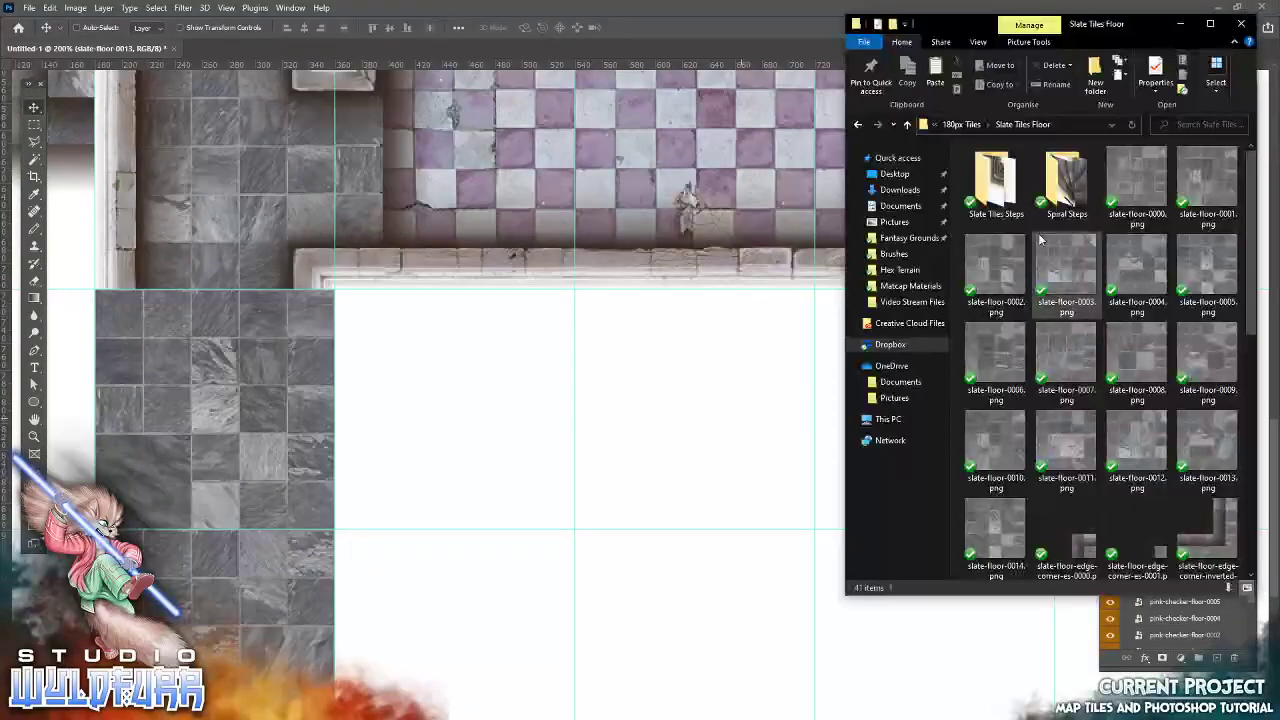
{"action": "double_click", "coordinate": [1066, 180]}
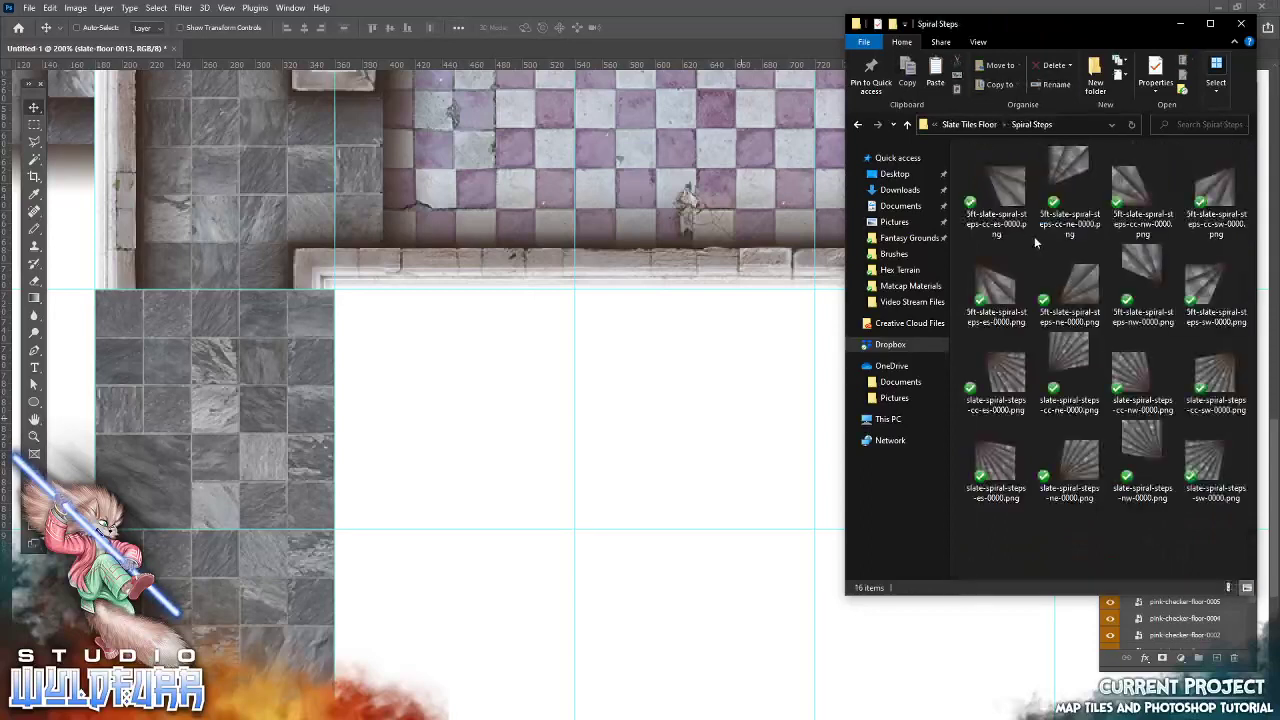
{"action": "left_click", "coordinate": [1068, 174]}
{"action": "left_click_drag", "start_coordinate": [1055, 180], "coordinate": [898, 424]}
{"action": "left_click", "coordinate": [638, 28]}
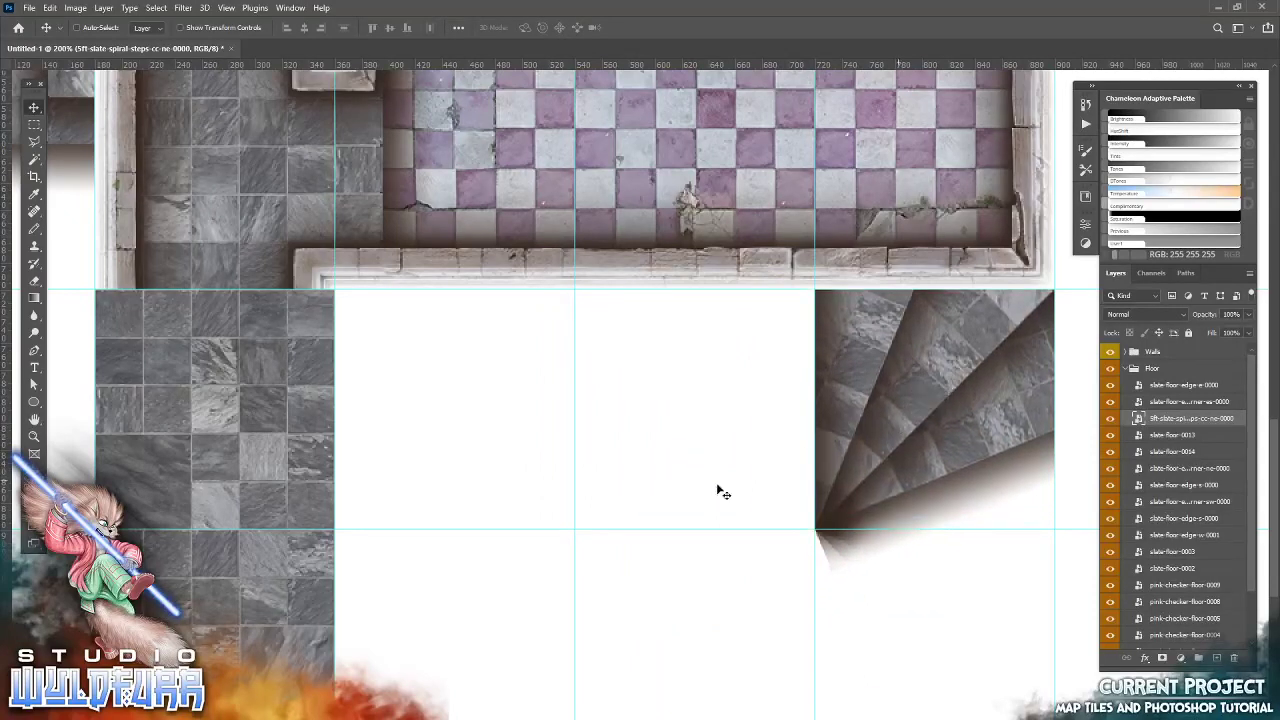
Place 5ft-slate-spiral-steps-cc-es-0000 from the Spiral Steps folder into the cell directly south of the first spiral steps tile
{"action": "left_click_drag", "start_coordinate": [709, 606], "coordinate": [624, 464]}
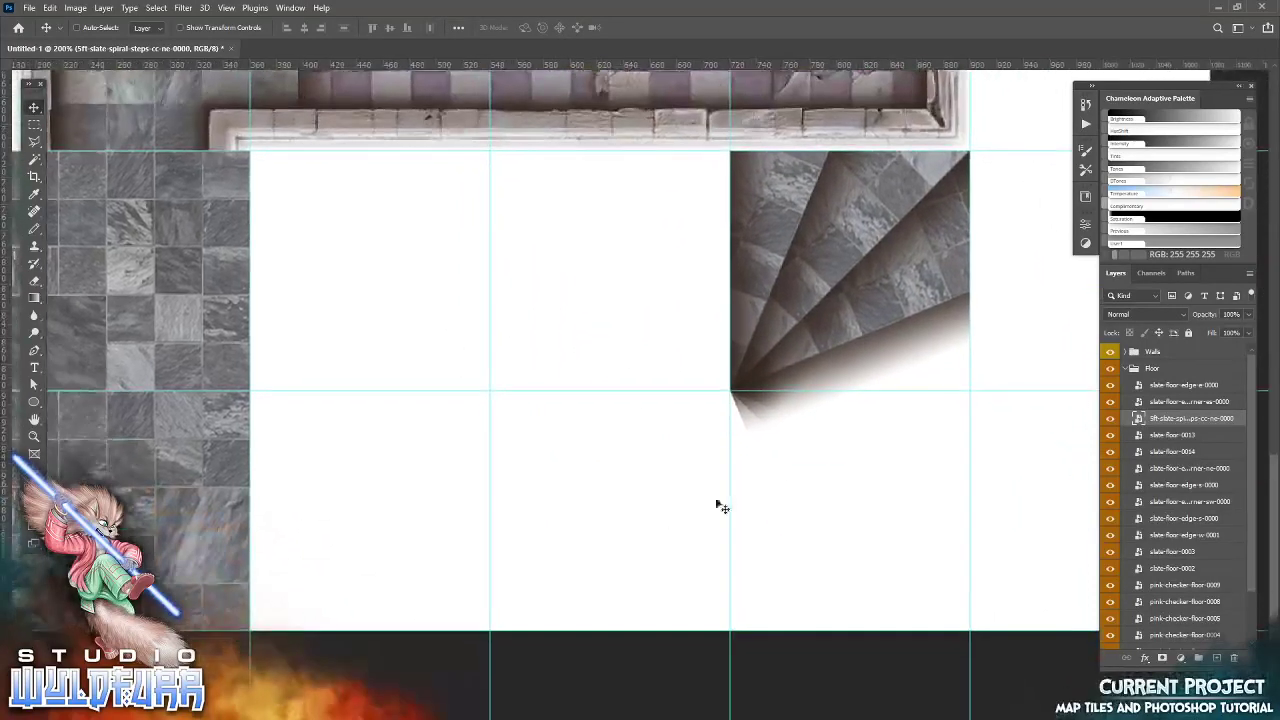
{"action": "key", "text": "alt+Tab"}
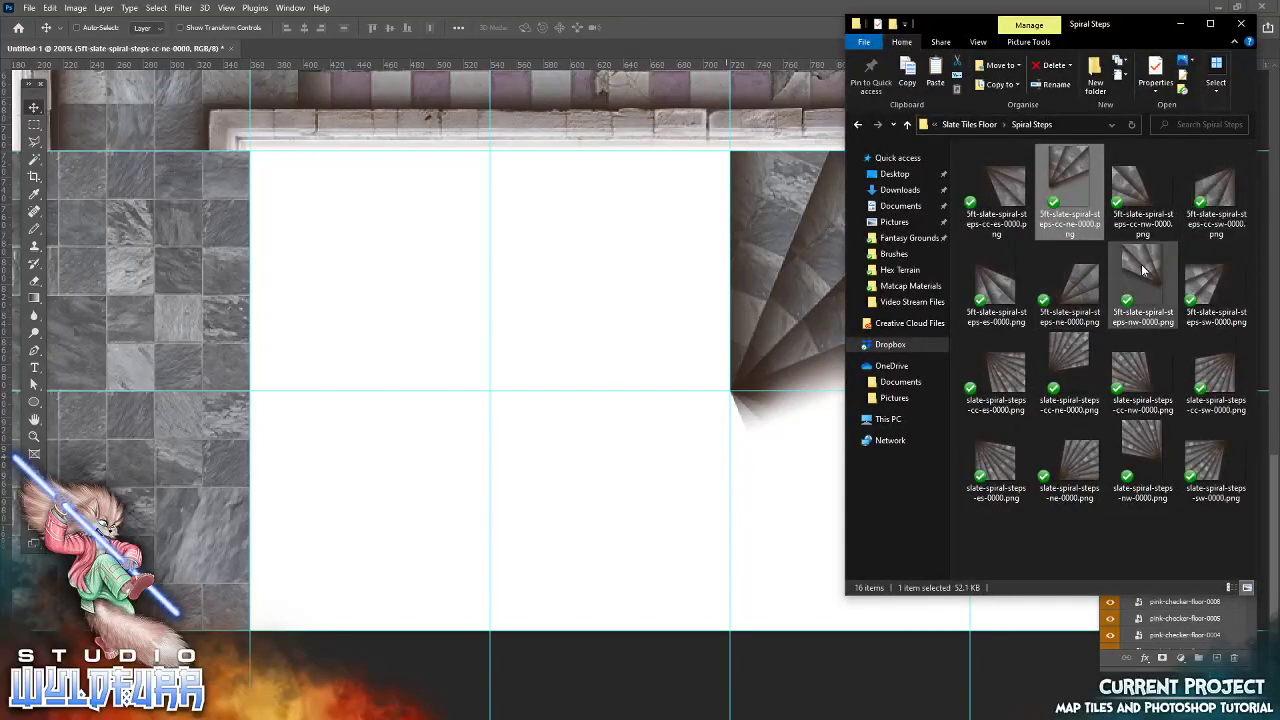
{"action": "left_click_drag", "start_coordinate": [1007, 190], "coordinate": [607, 455]}
{"action": "key", "text": "Return"}
{"action": "left_click_drag", "start_coordinate": [680, 290], "coordinate": [864, 440]}
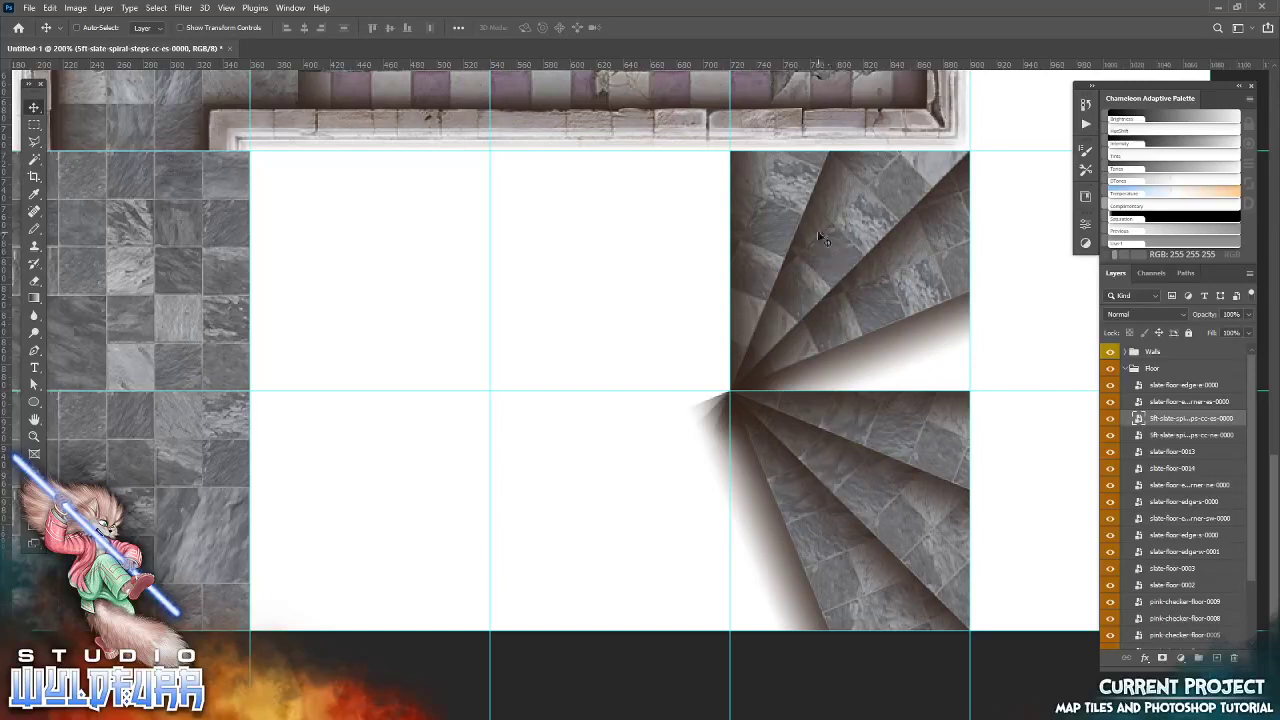
{"action": "left_click_drag", "start_coordinate": [876, 494], "coordinate": [882, 522]}
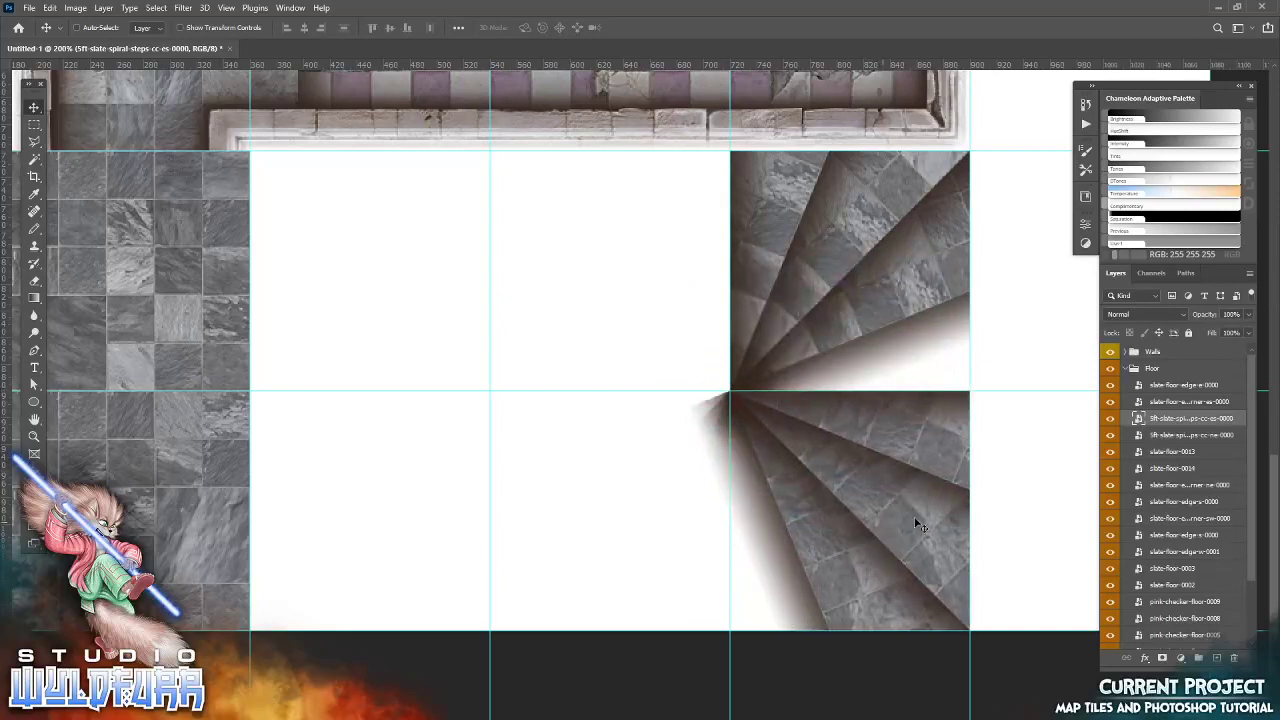
Move the 5ft-slate-spiral-steps-cc-ne-0000 layer above the 5ft-slate-spiral-steps-cc-es-0000 layer and keep it active
{"action": "left_click", "coordinate": [1164, 438]}
{"action": "left_click_drag", "start_coordinate": [1159, 427], "coordinate": [1163, 421]}
{"action": "right_click", "coordinate": [900, 285]}
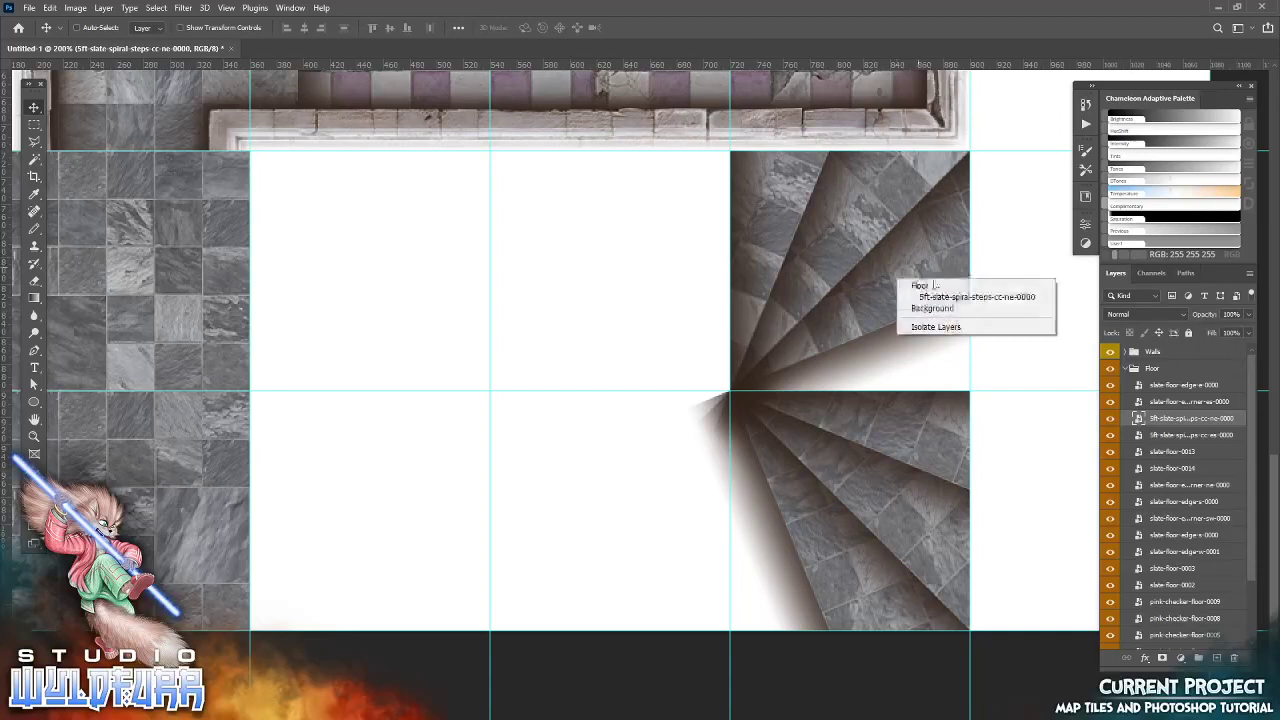
{"action": "left_click", "coordinate": [940, 295]}
{"action": "mouse_move", "coordinate": [888, 260]}
{"action": "left_mouse_down"}
{"action": "mouse_move", "coordinate": [875, 348]}
{"action": "mouse_move", "coordinate": [887, 259]}
{"action": "mouse_move", "coordinate": [890, 273]}
{"action": "left_mouse_up"}
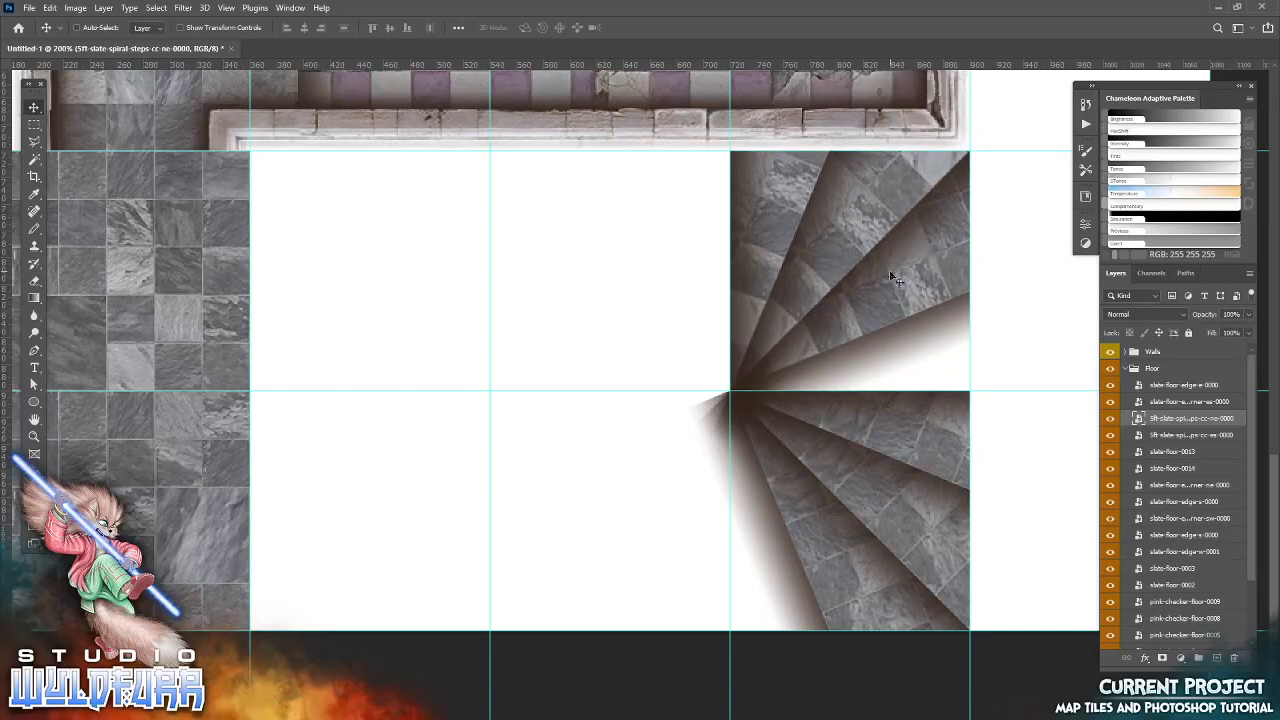
Place 5ft-slate-spiral-steps-cc-sw-0000 directly west of the cc-es steps and move its layer below the other two spiral steps layers
{"action": "key", "text": "alt+Tab"}
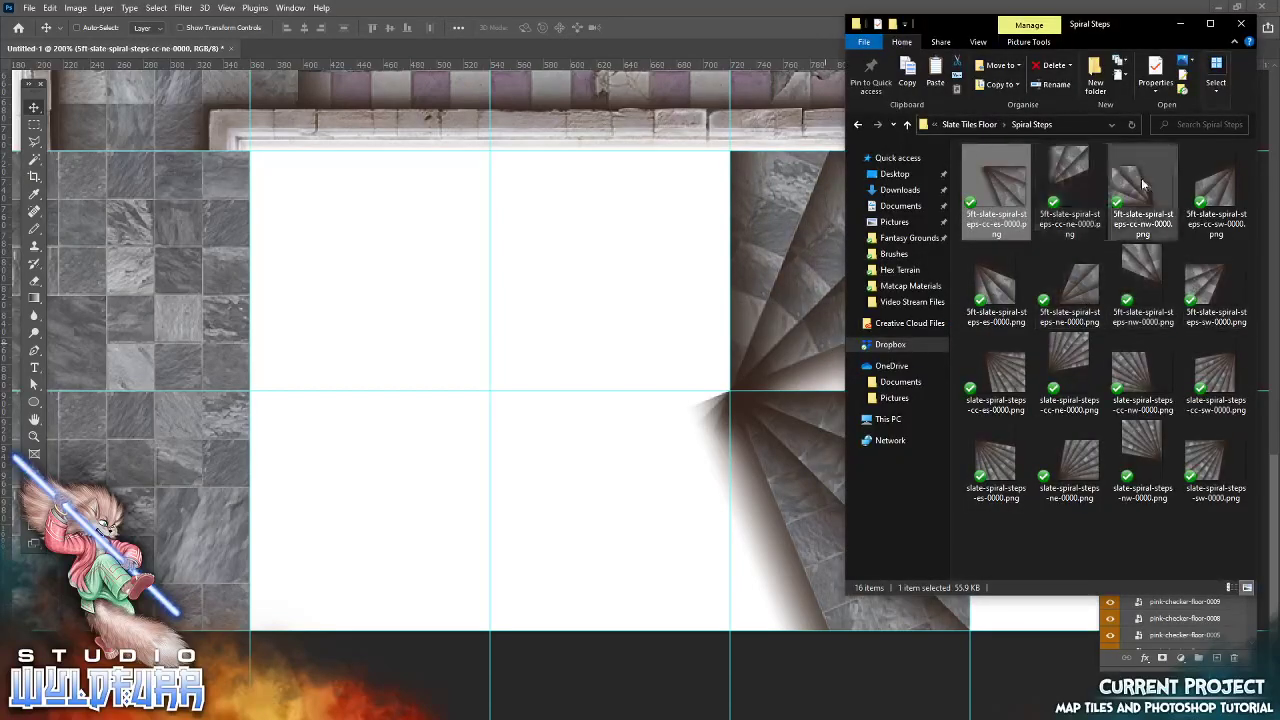
{"action": "left_click", "coordinate": [1227, 196]}
{"action": "left_click_drag", "start_coordinate": [1227, 196], "coordinate": [626, 422]}
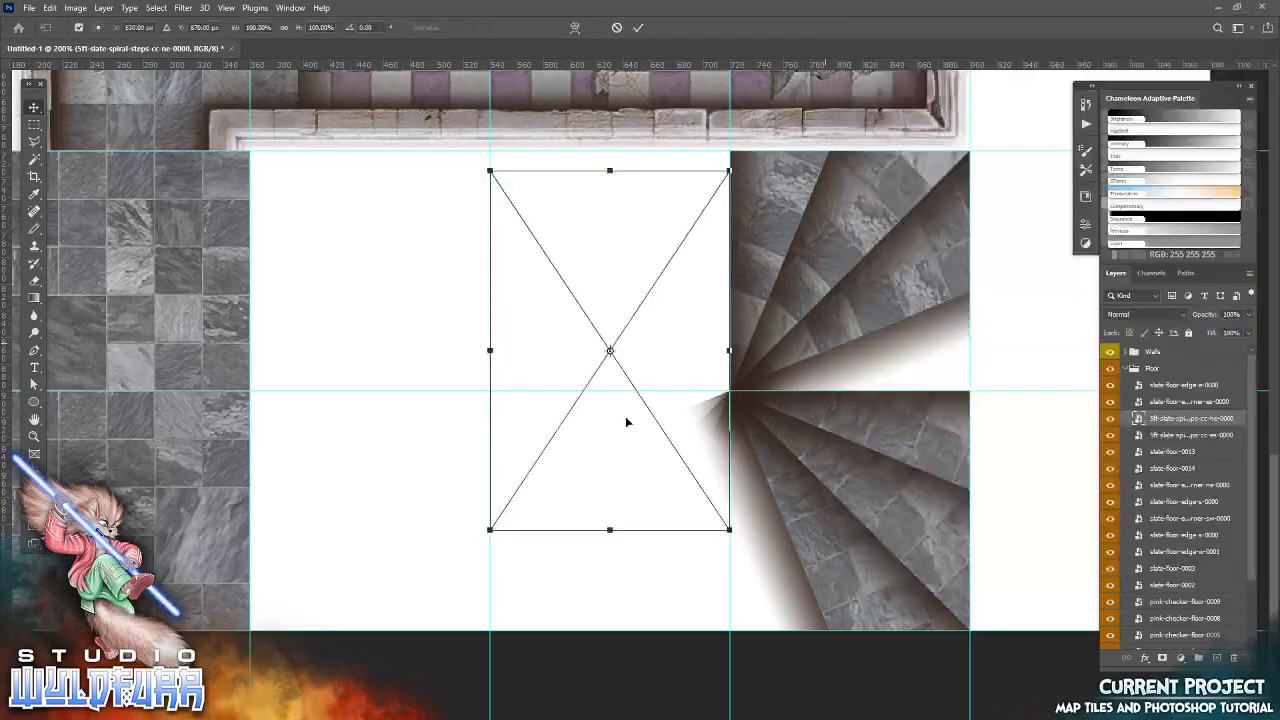
{"action": "left_click", "coordinate": [638, 27]}
{"action": "left_click_drag", "start_coordinate": [559, 519], "coordinate": [561, 601]}
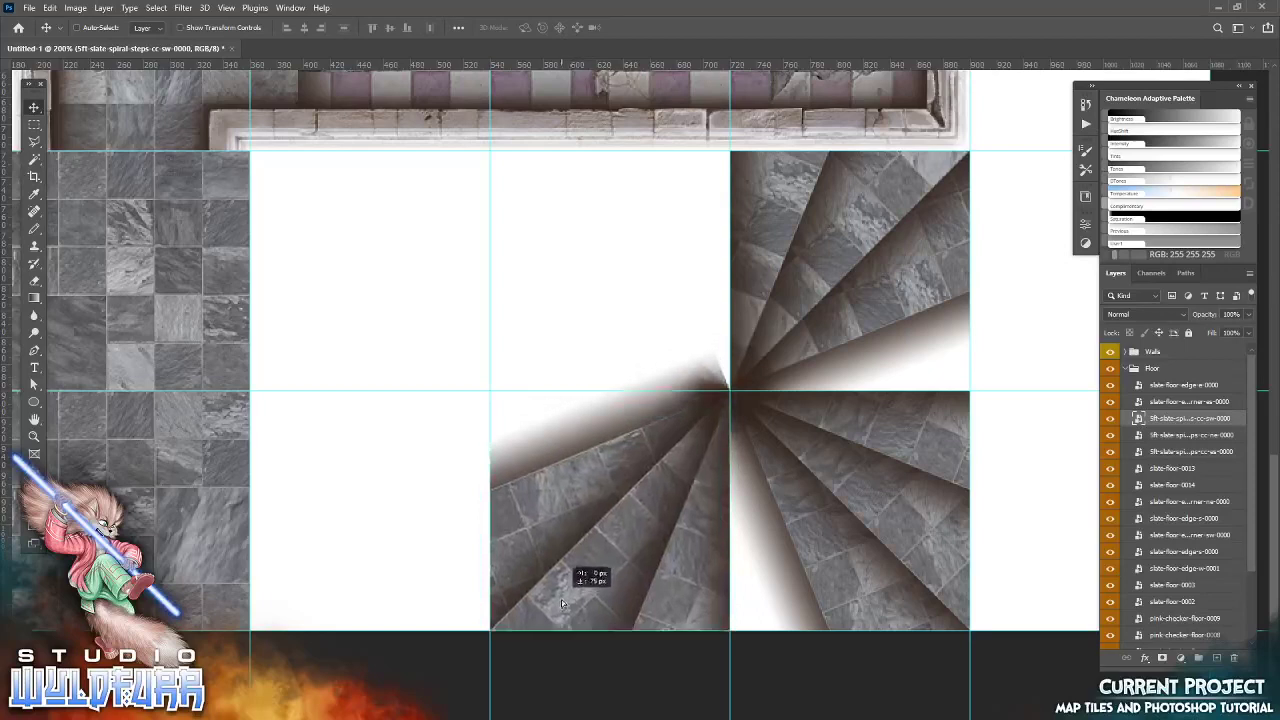
{"action": "left_click_drag", "start_coordinate": [745, 411], "coordinate": [664, 514]}
{"action": "left_click_drag", "start_coordinate": [1175, 430], "coordinate": [1180, 465]}
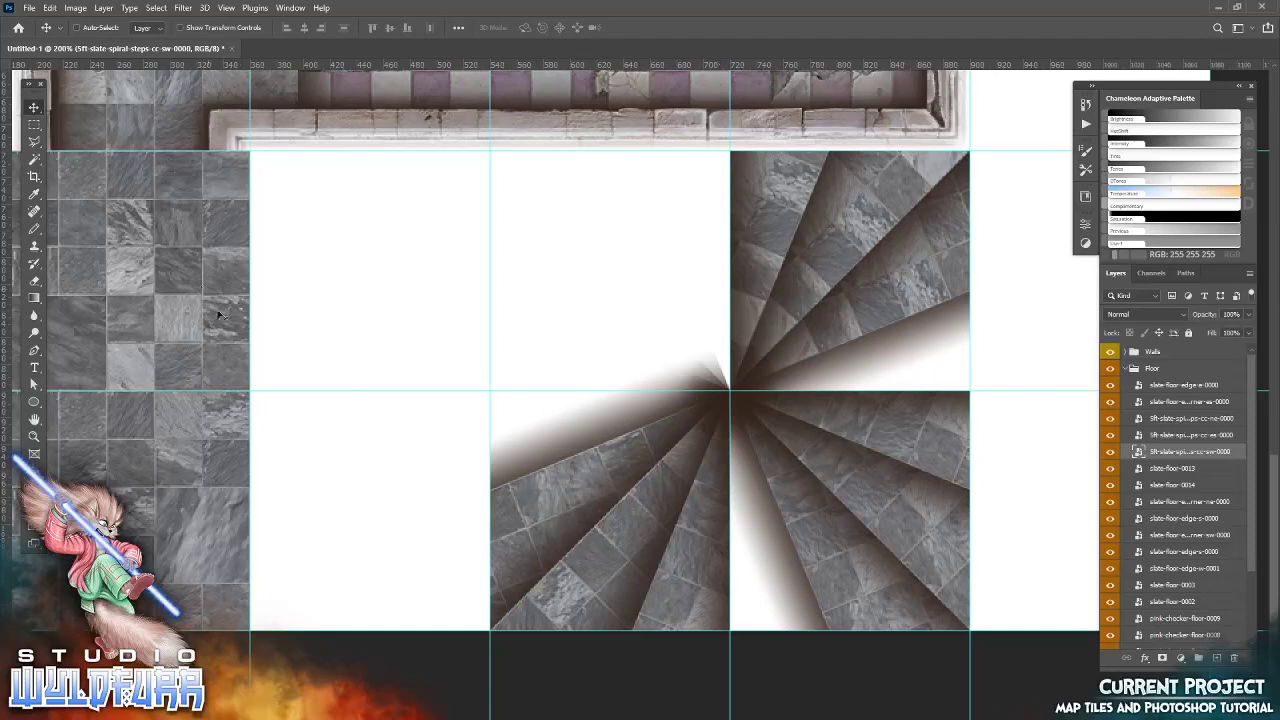
Place slate-floor-0000 from Slate Tiles Floor, order its layer below all spiral steps, and snap it under the northeast steps cell
{"action": "key", "text": "alt+Tab"}
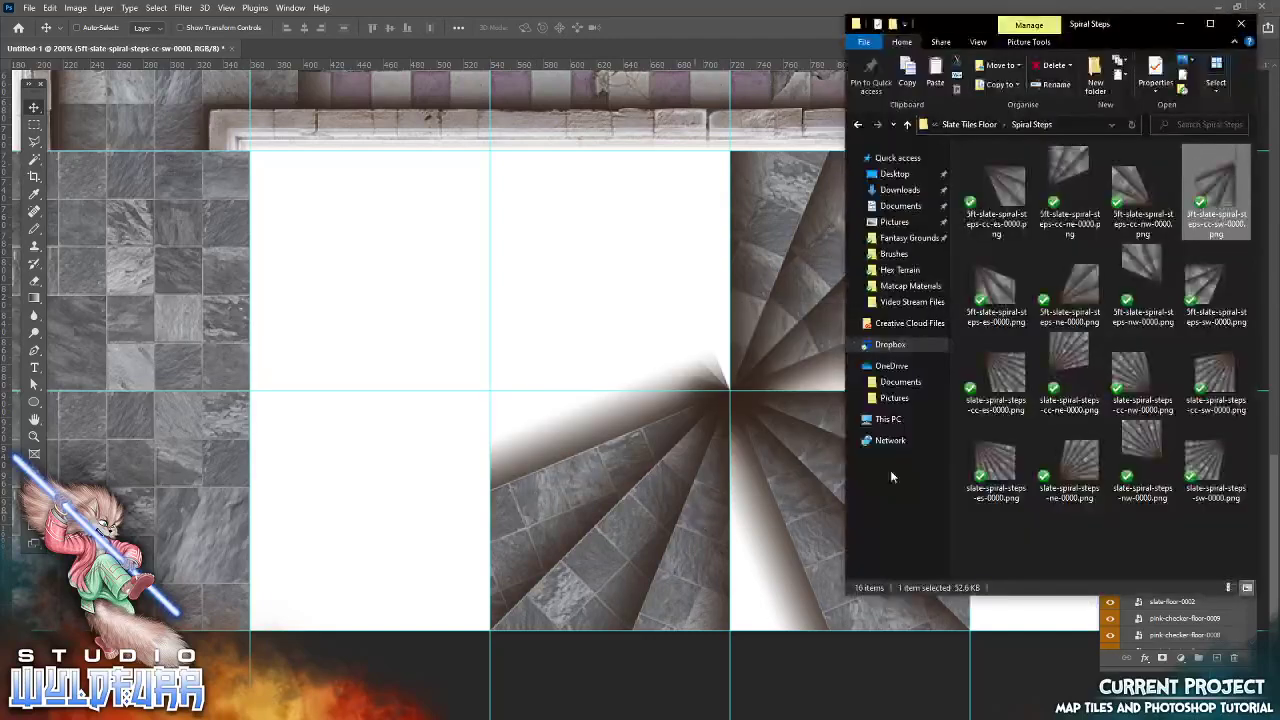
{"action": "left_click", "coordinate": [969, 124]}
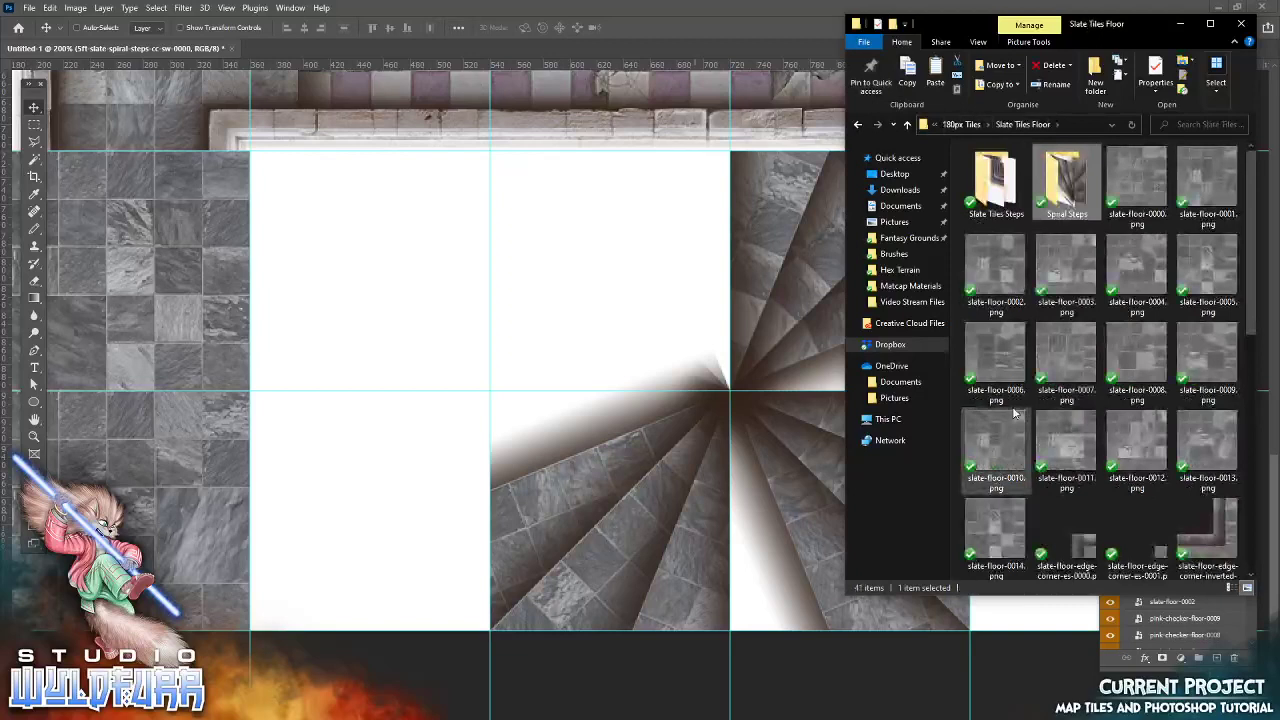
{"action": "left_click_drag", "start_coordinate": [1120, 181], "coordinate": [763, 359]}
{"action": "left_click", "coordinate": [638, 28]}
{"action": "left_click_drag", "start_coordinate": [1192, 456], "coordinate": [1196, 482]}
{"action": "left_click_drag", "start_coordinate": [810, 478], "coordinate": [878, 386]}
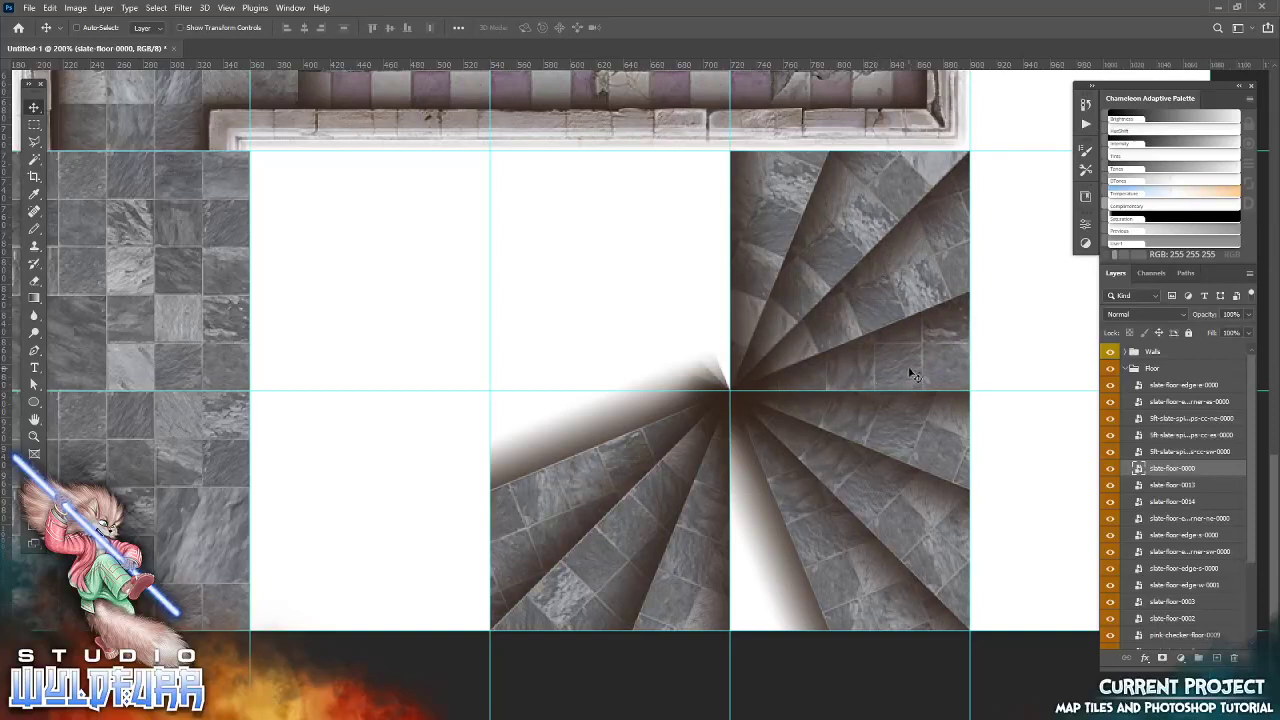
Place floor tile slate-floor-0006 and snap it beneath the southeast spiral steps
{"action": "key", "text": "alt+Tab"}
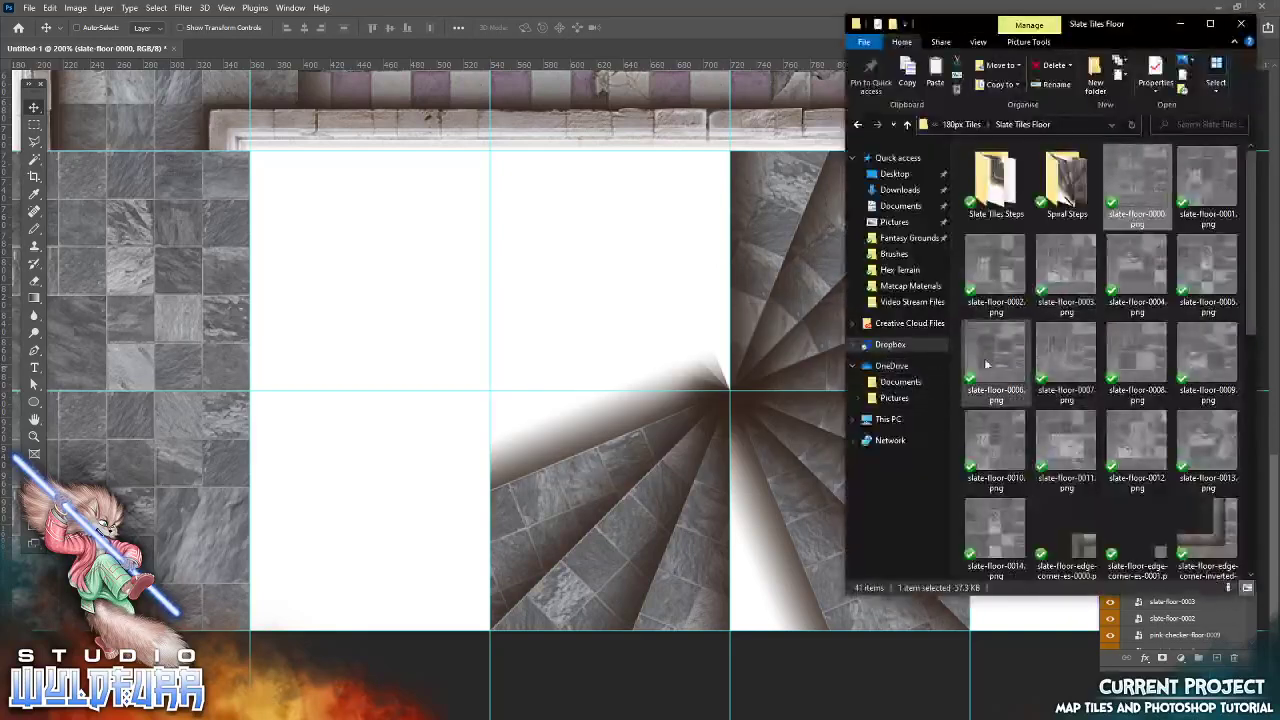
{"action": "left_click_drag", "start_coordinate": [780, 452], "coordinate": [700, 214]}
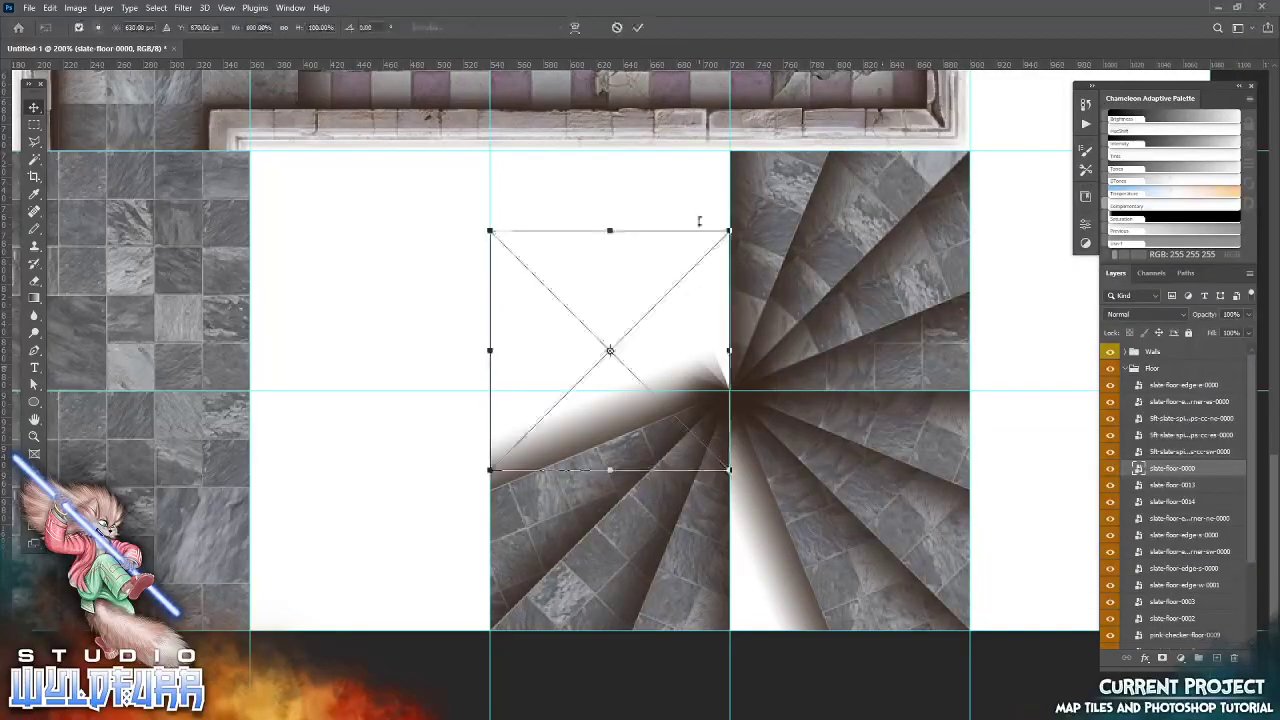
{"action": "left_click", "coordinate": [637, 28]}
{"action": "left_click_drag", "start_coordinate": [603, 319], "coordinate": [843, 479]}
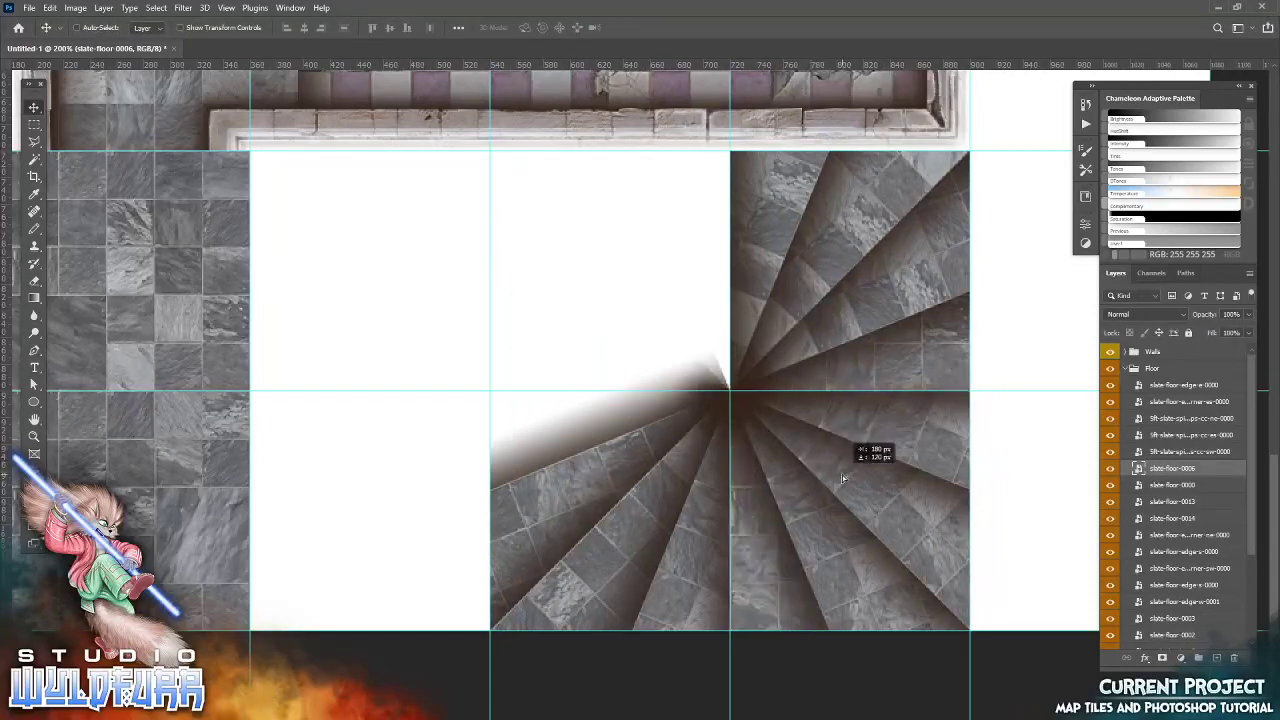
Place floor tile slate-floor-0002 and snap it into the empty cell directly west of the northeast spiral steps
{"action": "key", "text": "alt+Tab"}
{"action": "left_click_drag", "start_coordinate": [995, 272], "coordinate": [737, 294]}
{"action": "left_click", "coordinate": [637, 28]}
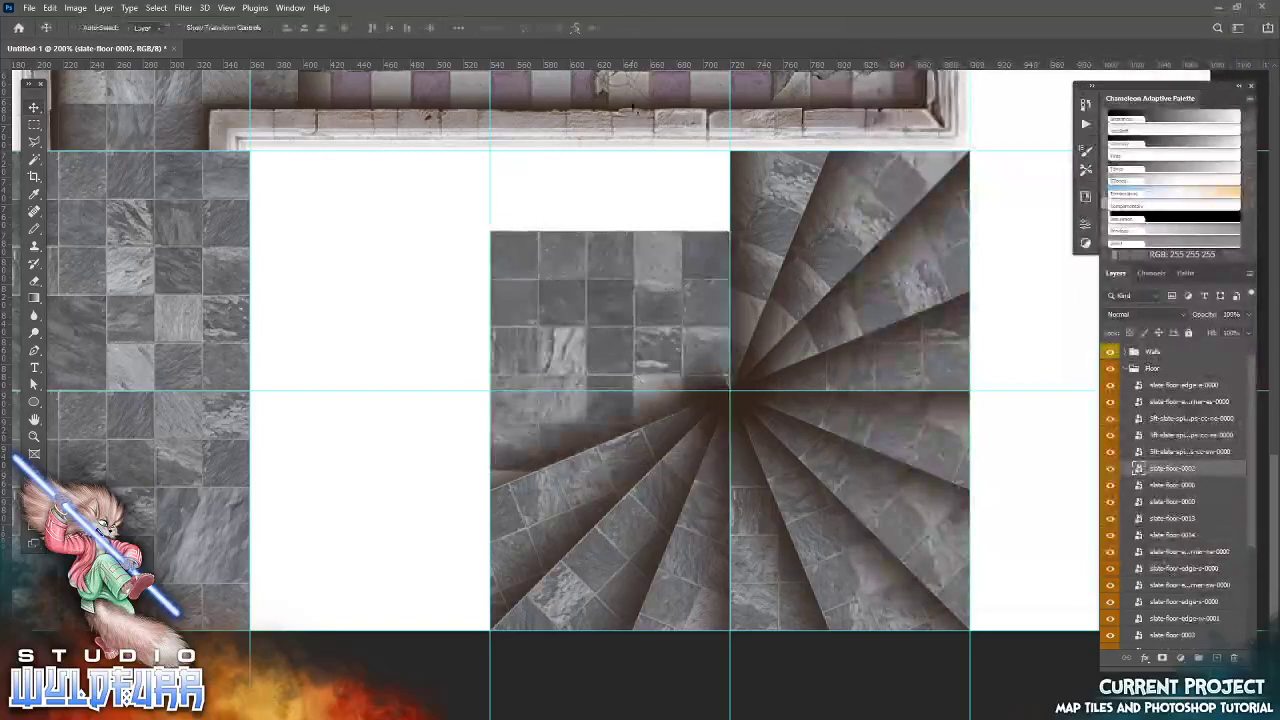
{"action": "left_click_drag", "start_coordinate": [630, 440], "coordinate": [632, 362]}
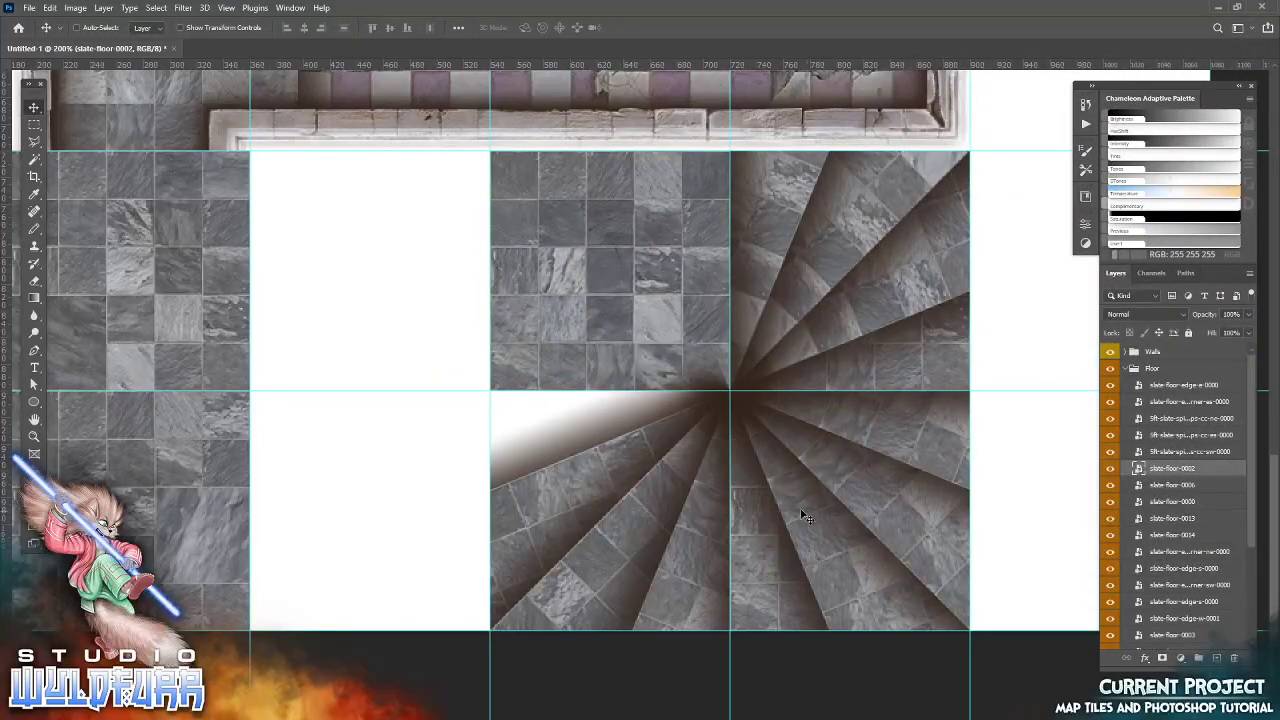
Place another slate-floor-0000 tile and snap it beneath the southwest spiral steps
{"action": "key", "text": "alt+Tab"}
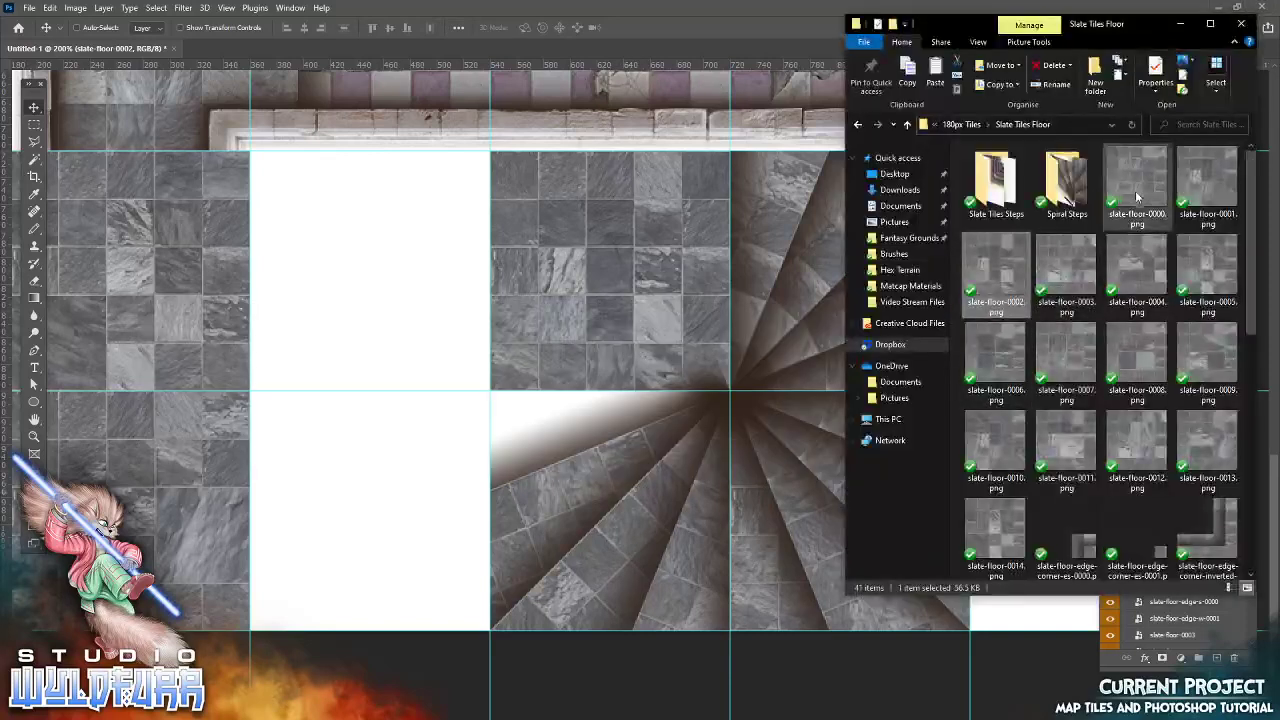
{"action": "left_click_drag", "start_coordinate": [642, 430], "coordinate": [642, 432]}
{"action": "left_click", "coordinate": [638, 28]}
{"action": "left_click_drag", "start_coordinate": [612, 300], "coordinate": [639, 452]}
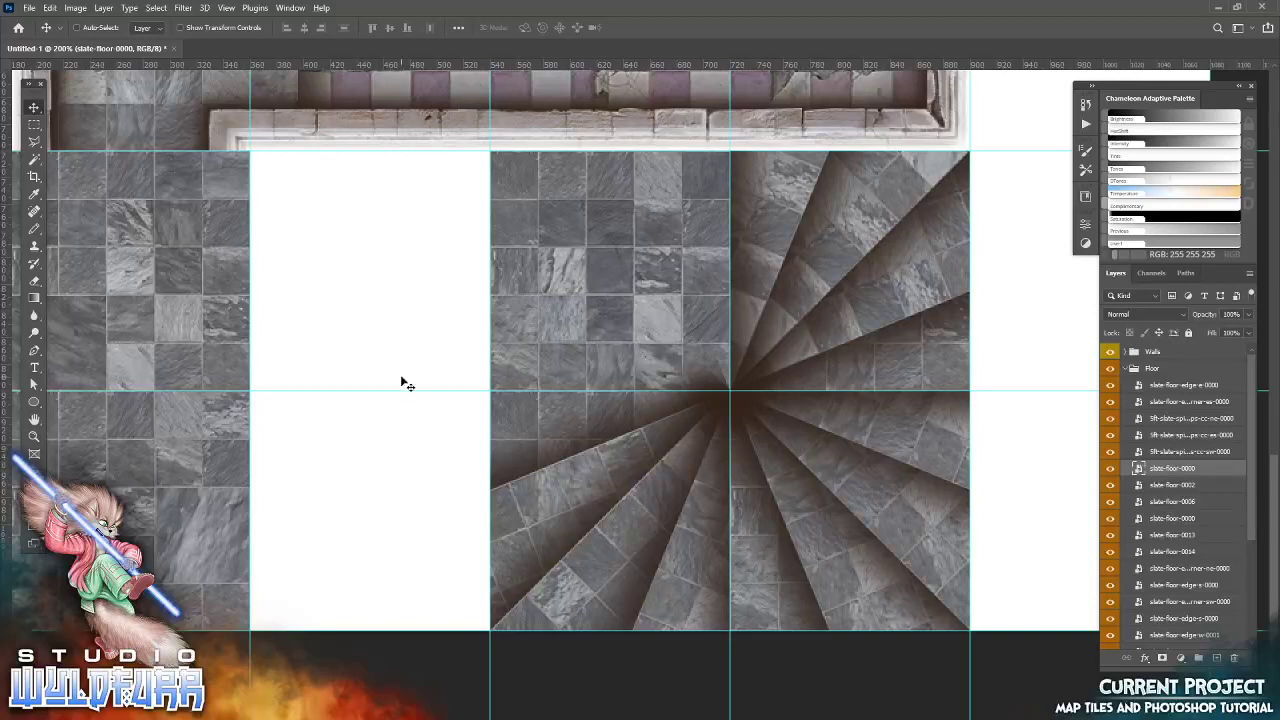
Place floor tile slate-floor-0001 and snap it into the upper empty cell between the slate corridor and the spiral staircase area
{"action": "key", "text": "alt+Tab"}
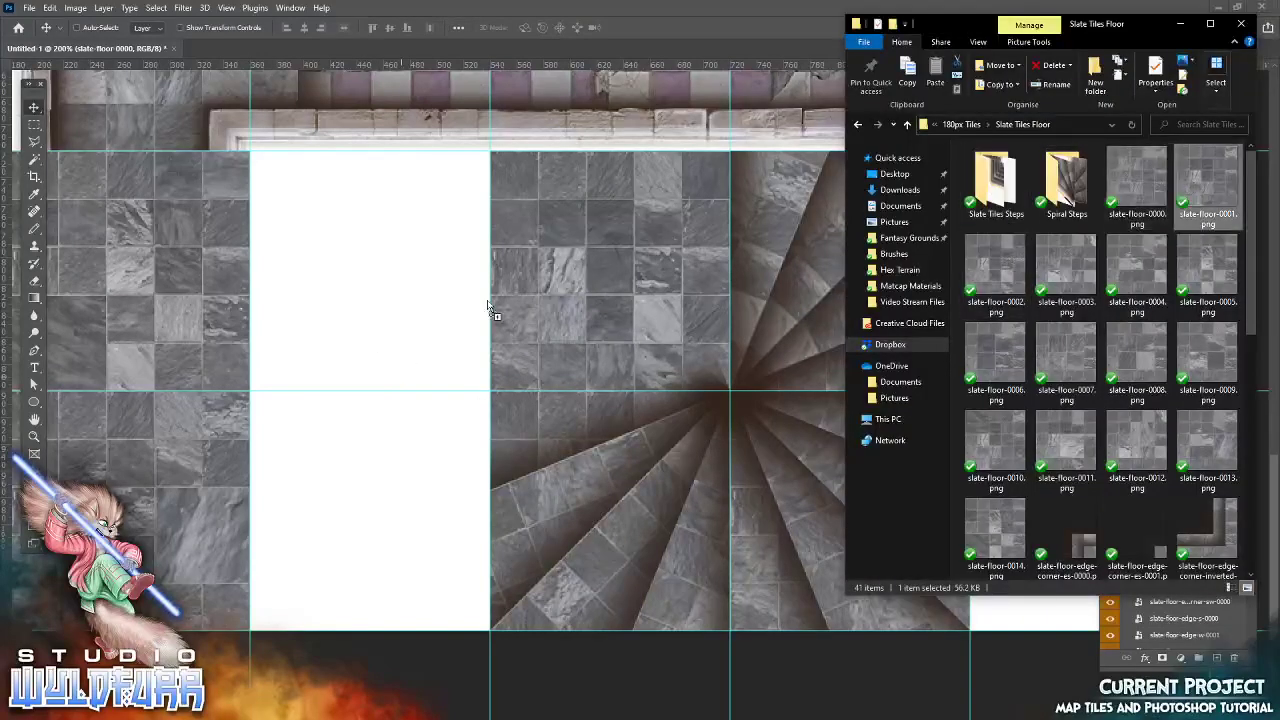
{"action": "left_click_drag", "start_coordinate": [490, 308], "coordinate": [490, 308]}
{"action": "left_click", "coordinate": [640, 27]}
{"action": "left_click_drag", "start_coordinate": [630, 340], "coordinate": [397, 252]}
Place another slate-floor-0002 tile and snap it into the last empty cell, directly west of the southwest spiral steps
{"action": "key", "text": "alt+Tab"}
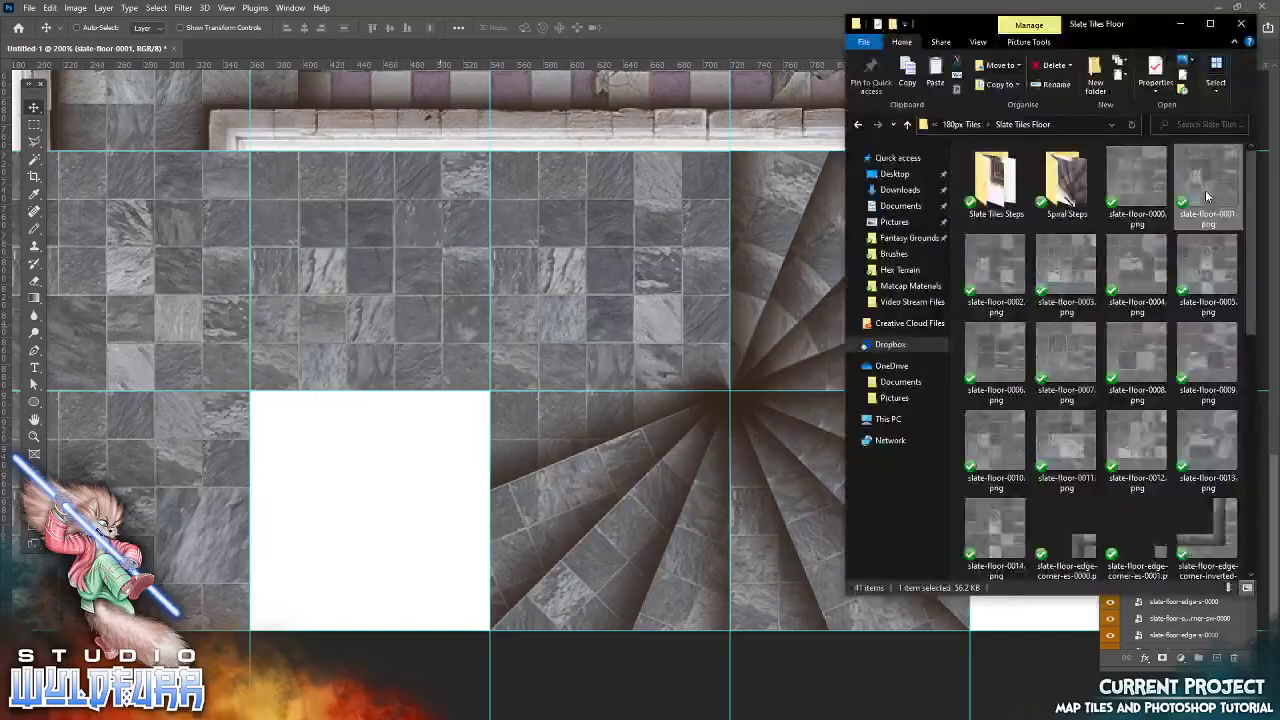
{"action": "left_click_drag", "start_coordinate": [658, 350], "coordinate": [658, 350]}
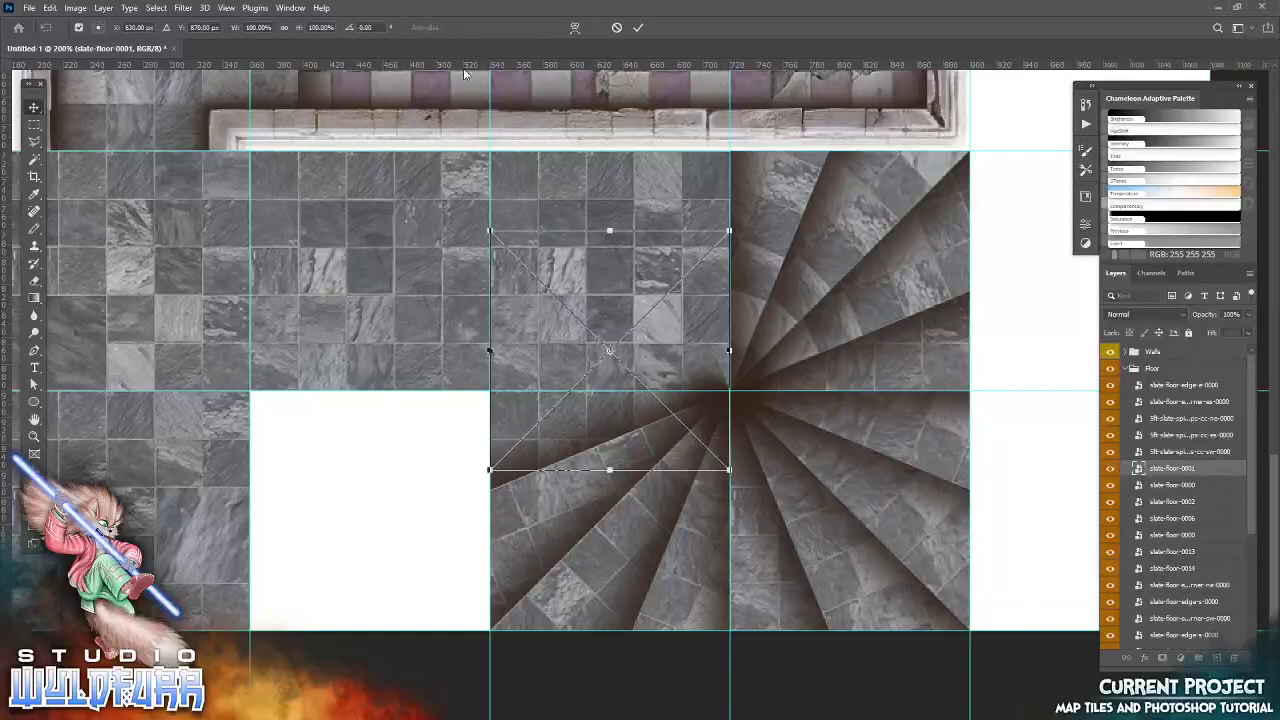
{"action": "left_click", "coordinate": [638, 27]}
{"action": "left_click_drag", "start_coordinate": [646, 287], "coordinate": [406, 447]}
Collapse the Floor group and expand the Walls group with the stone-a-walls-e-0000 layer active
{"action": "left_click_drag", "start_coordinate": [280, 354], "coordinate": [389, 520]}
{"action": "left_click_drag", "start_coordinate": [608, 472], "coordinate": [502, 569]}
{"action": "left_click_drag", "start_coordinate": [455, 382], "coordinate": [631, 332]}
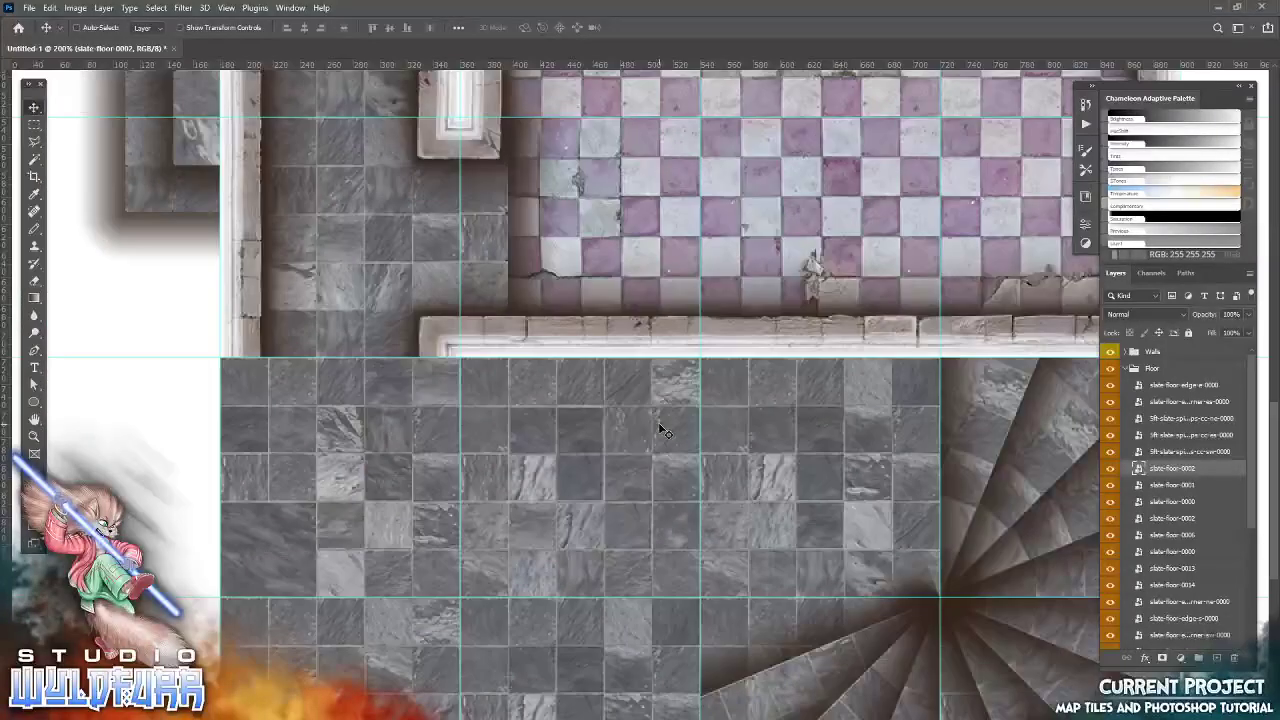
{"action": "left_click", "coordinate": [1133, 370]}
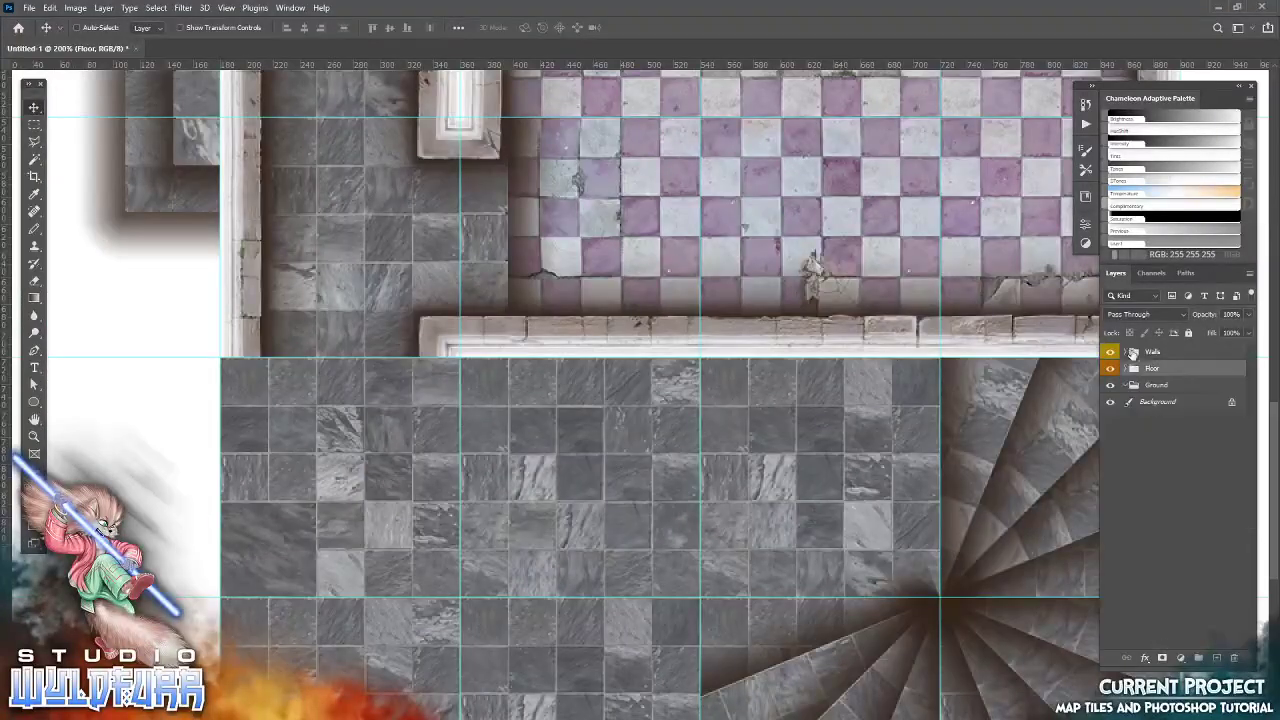
{"action": "left_click", "coordinate": [1131, 352]}
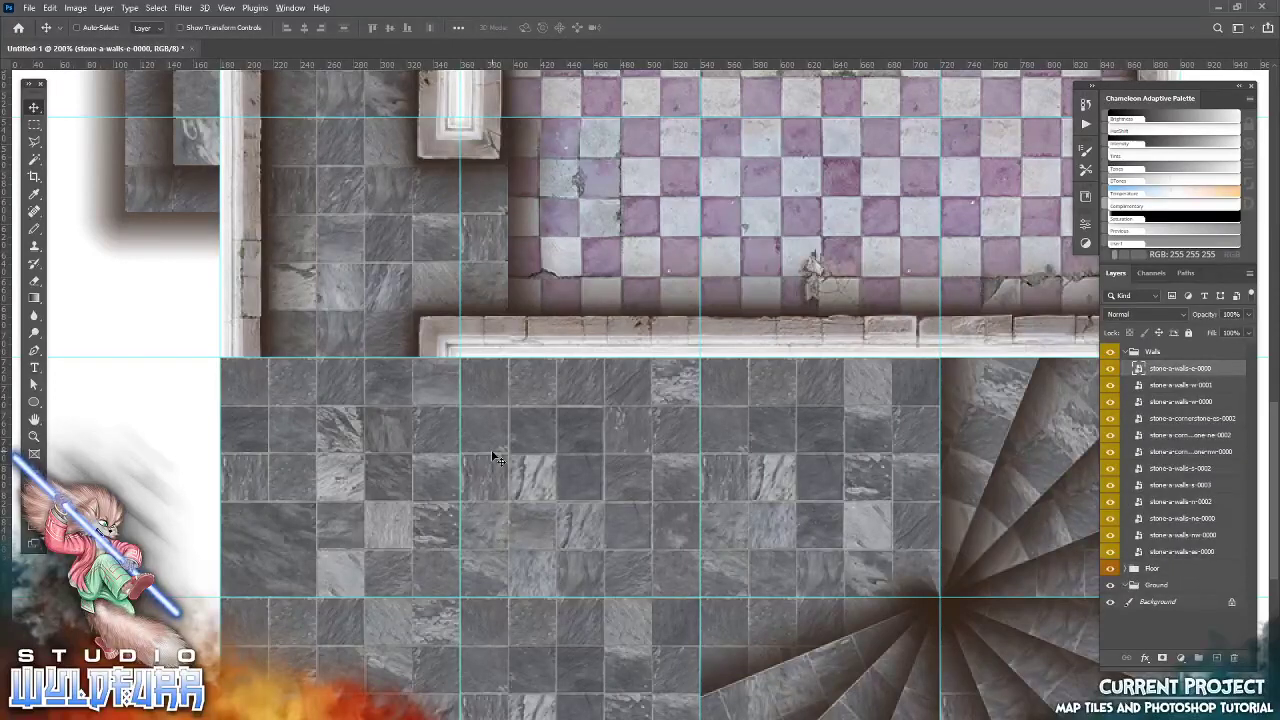
Place wall tile stone-a-deadend-w-0000 from the Stone Walls A folder and snap it over the southwest spiral steps cell
{"action": "key", "text": "alt+Tab"}
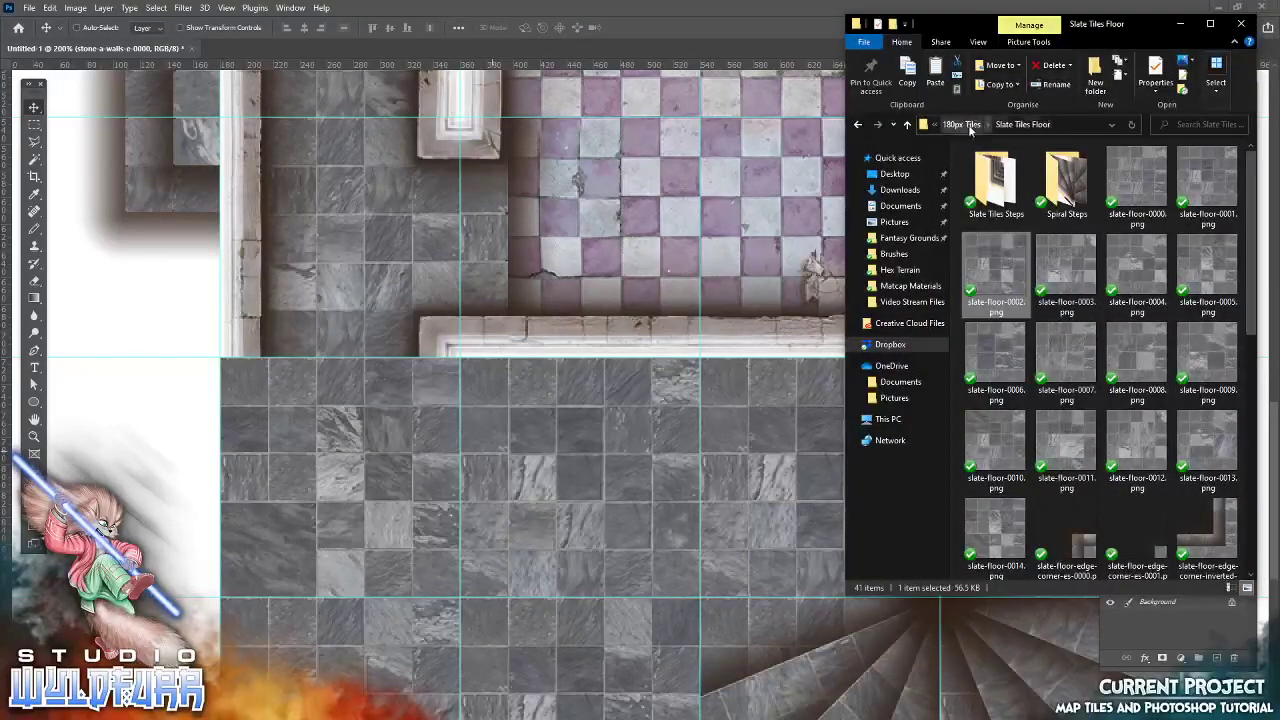
{"action": "left_click", "coordinate": [962, 124]}
{"action": "double_click", "coordinate": [1004, 224]}
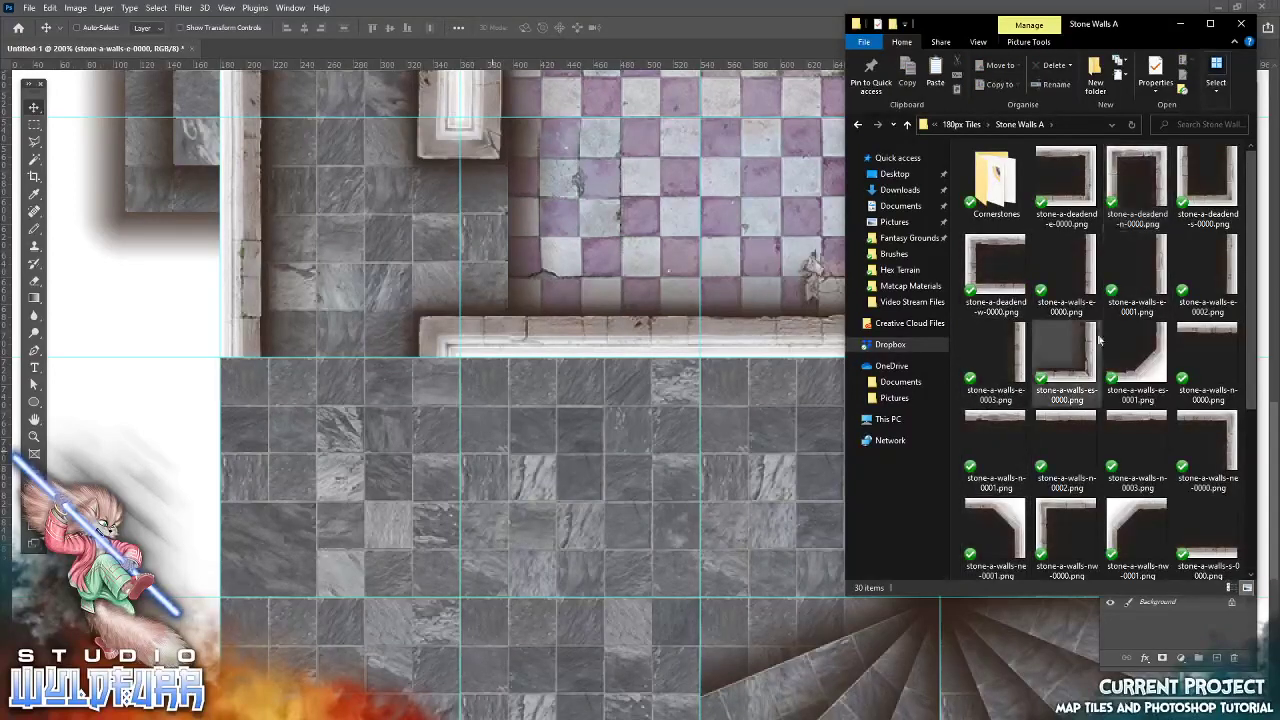
{"action": "scroll", "coordinate": [1240, 470], "scroll_direction": "down", "scroll_amount": 2}
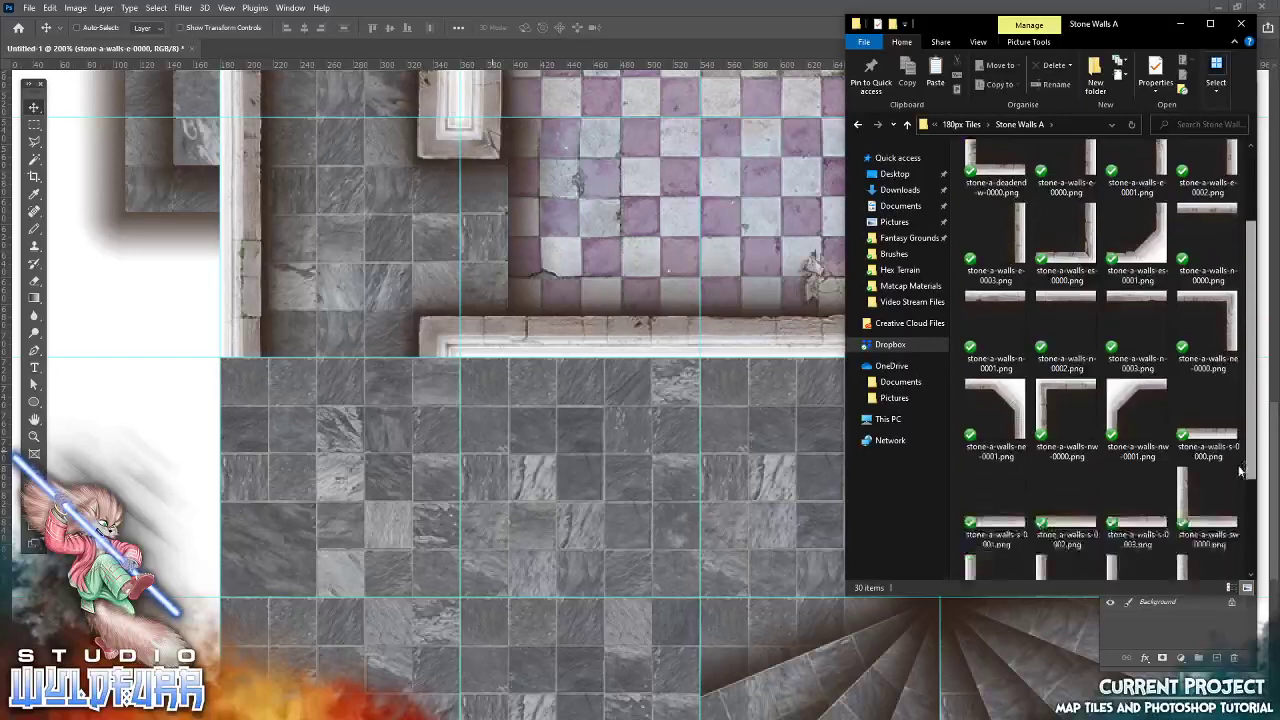
{"action": "scroll", "coordinate": [1240, 470], "scroll_direction": "down", "scroll_amount": 3}
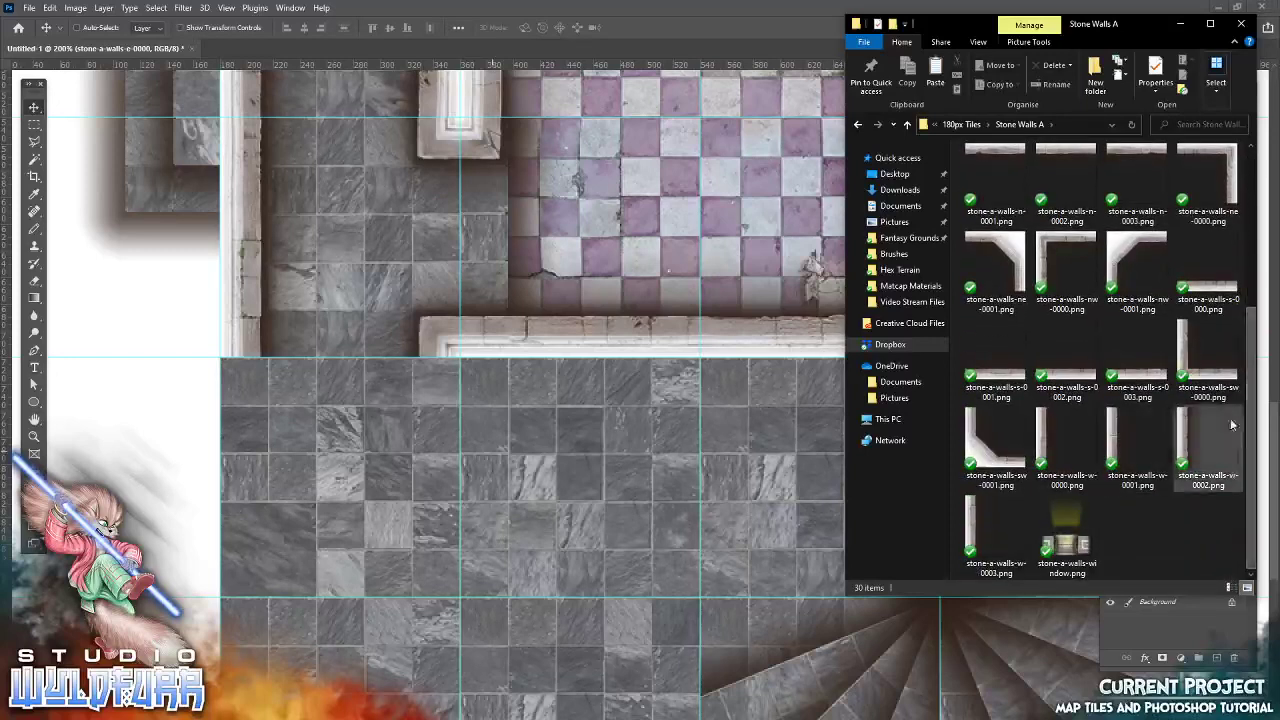
{"action": "scroll", "coordinate": [1150, 350], "scroll_direction": "up", "scroll_amount": 5}
{"action": "left_click_drag", "start_coordinate": [1065, 264], "coordinate": [540, 680]}
{"action": "left_click", "coordinate": [637, 30]}
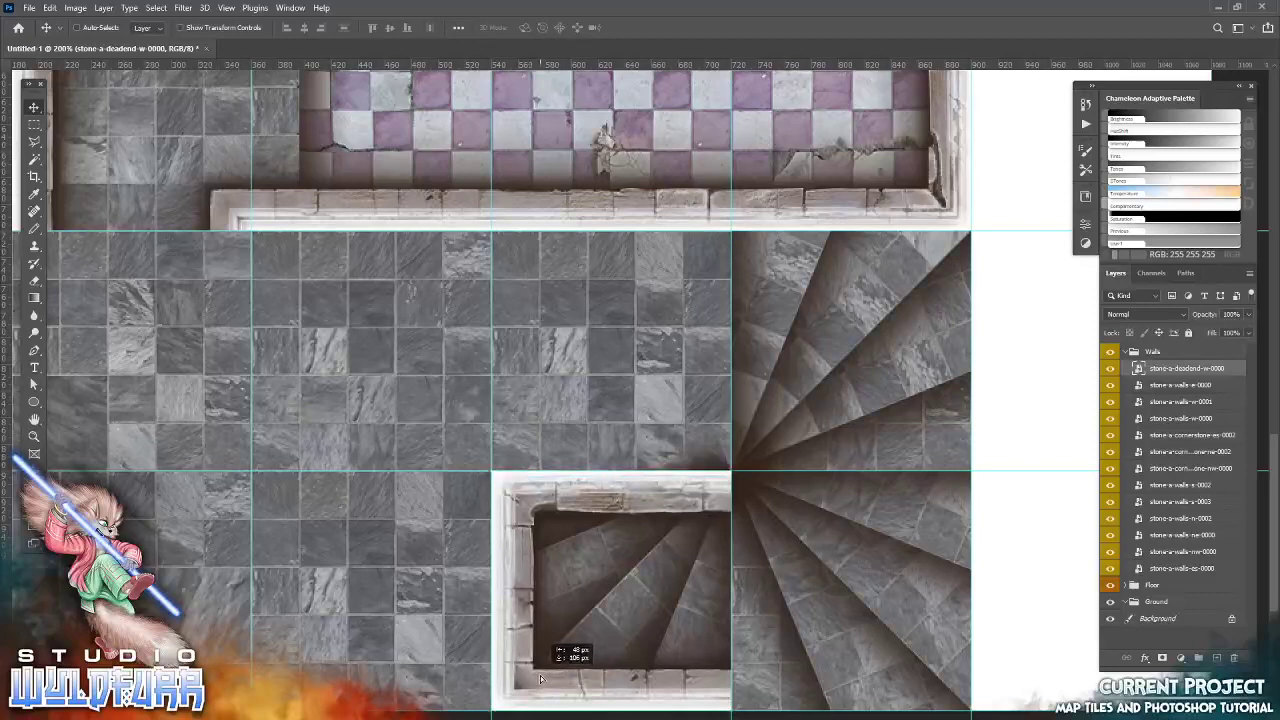
Place wall tile stone-a-walls-ne-0001 from the Stone Walls A folder into the map
{"action": "key", "text": "alt+Tab"}
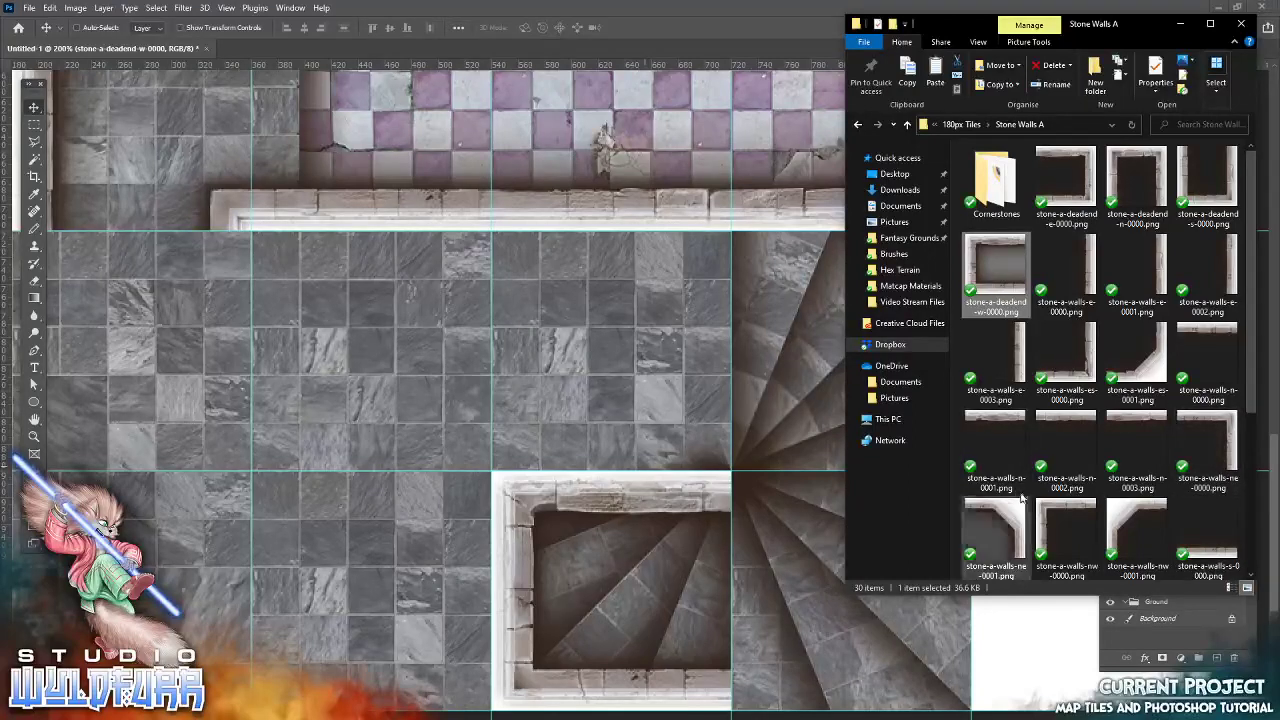
{"action": "left_click_drag", "start_coordinate": [1001, 527], "coordinate": [603, 324]}
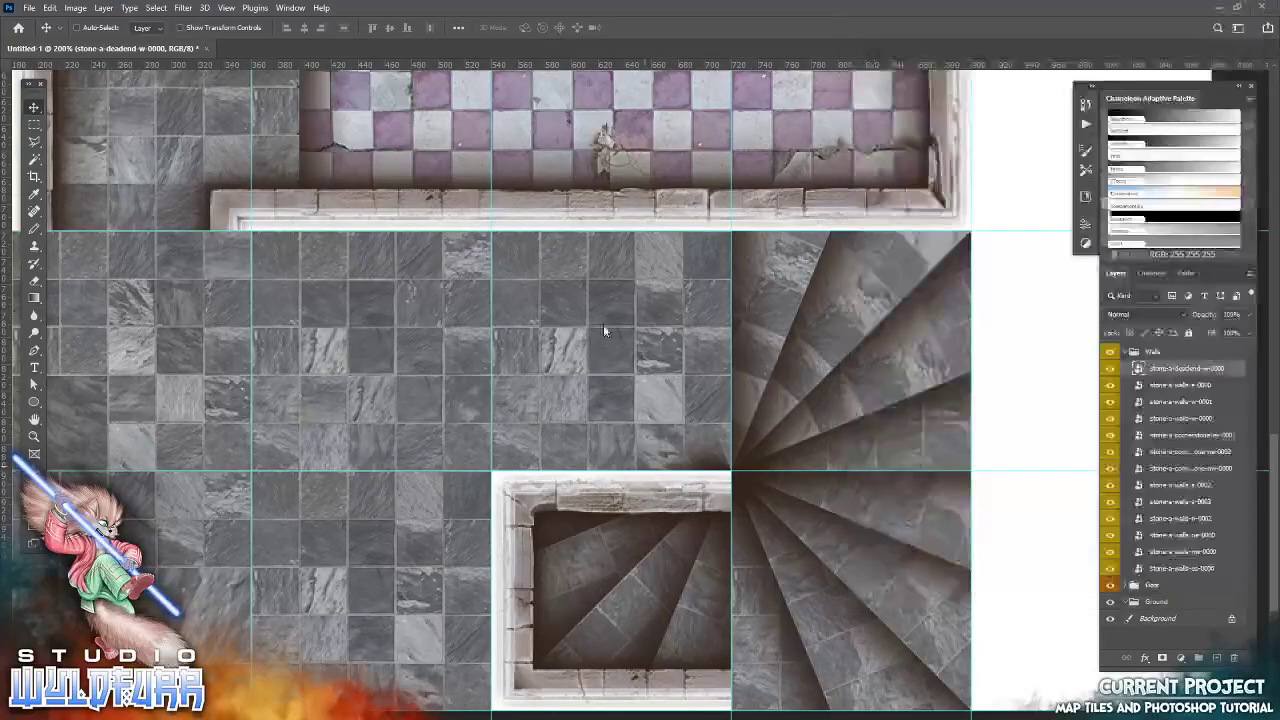
Fit stone-a-walls-ne-0001 onto the upper spiral stair tile and stone-a-walls-es-0001 onto the lower one as angled outer walls
{"action": "left_click", "coordinate": [638, 28]}
{"action": "left_click_drag", "start_coordinate": [672, 378], "coordinate": [911, 337]}
{"action": "key", "text": "alt+Tab"}
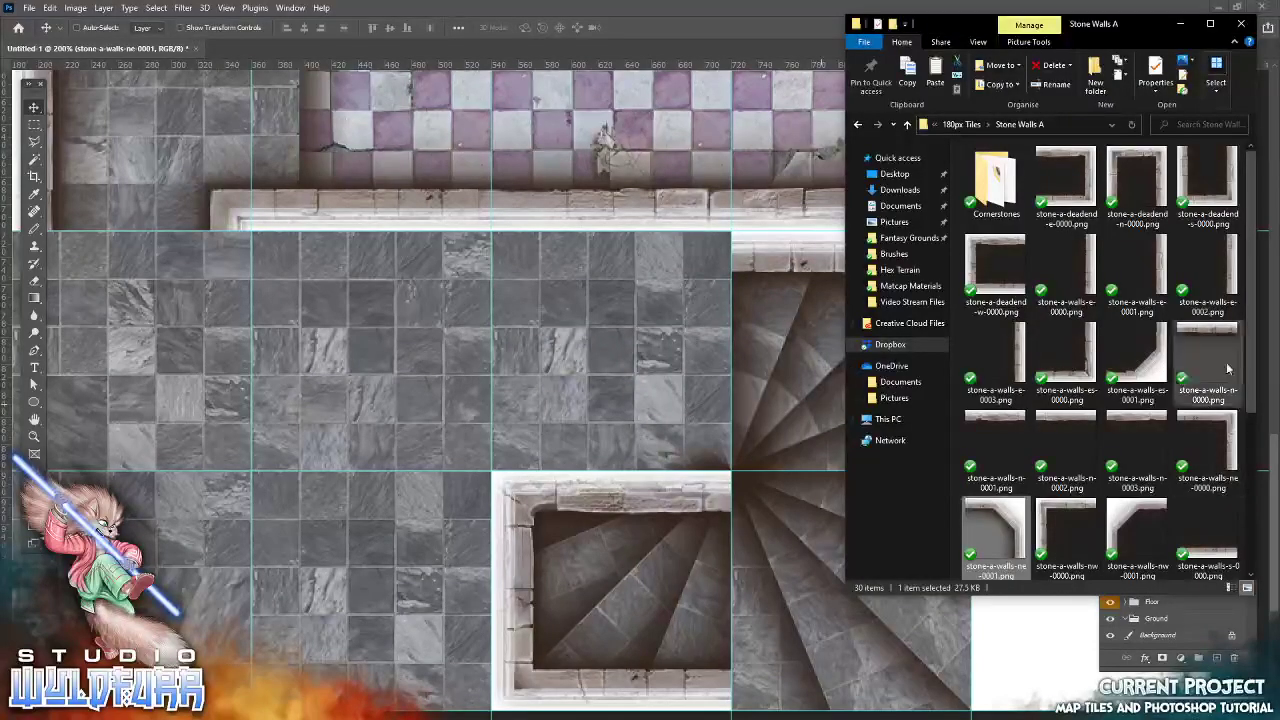
{"action": "left_click_drag", "start_coordinate": [1159, 370], "coordinate": [612, 392]}
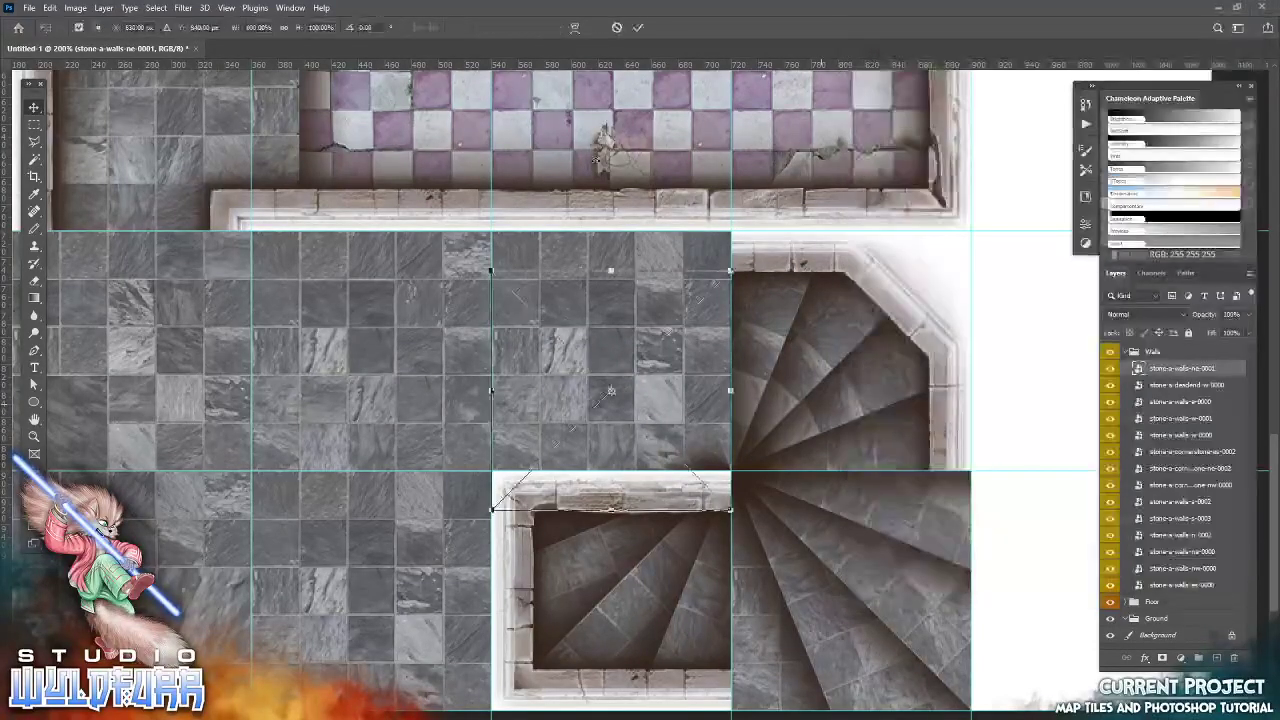
{"action": "left_click", "coordinate": [638, 28]}
{"action": "left_click_drag", "start_coordinate": [645, 263], "coordinate": [882, 613]}
Place stone-a-walls-s-0000 from the Stone Walls A folder on the corridor tile directly west of the upper spiral stairs
{"action": "left_click_drag", "start_coordinate": [412, 388], "coordinate": [560, 450]}
{"action": "key", "text": "alt+Tab"}
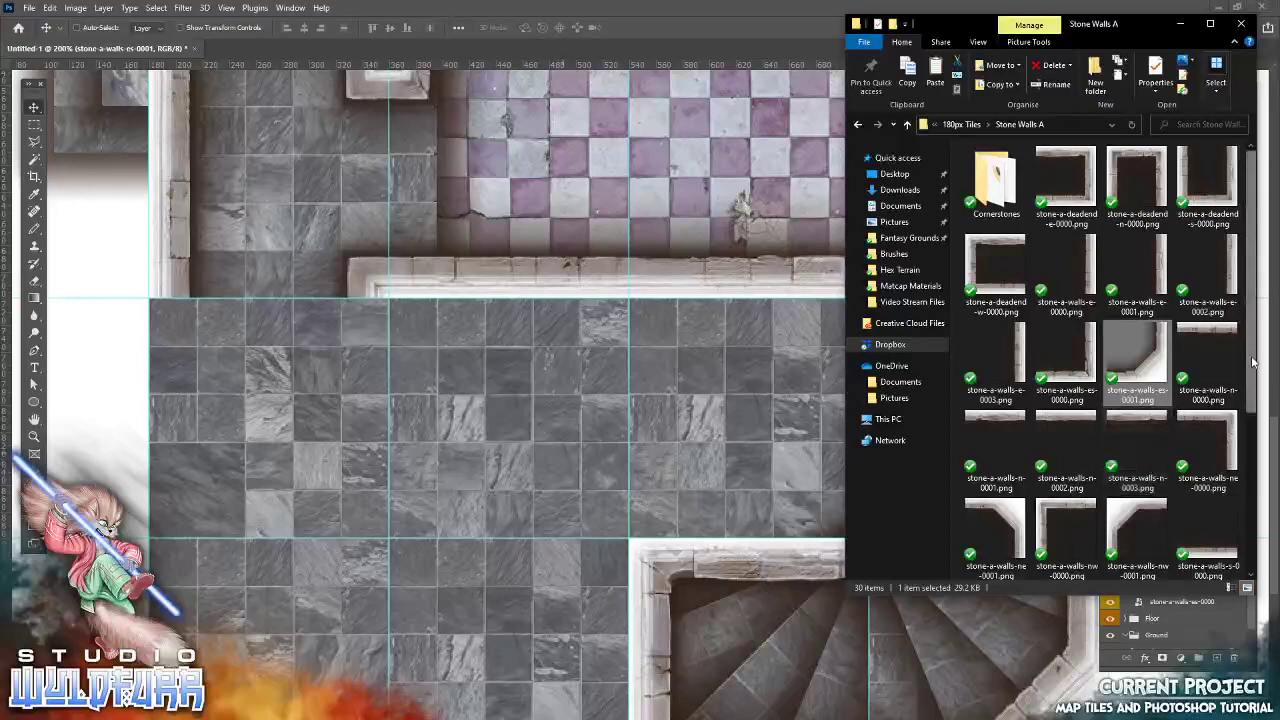
{"action": "scroll", "coordinate": [1252, 362], "scroll_direction": "down", "scroll_amount": 3}
{"action": "left_click", "coordinate": [1203, 340]}
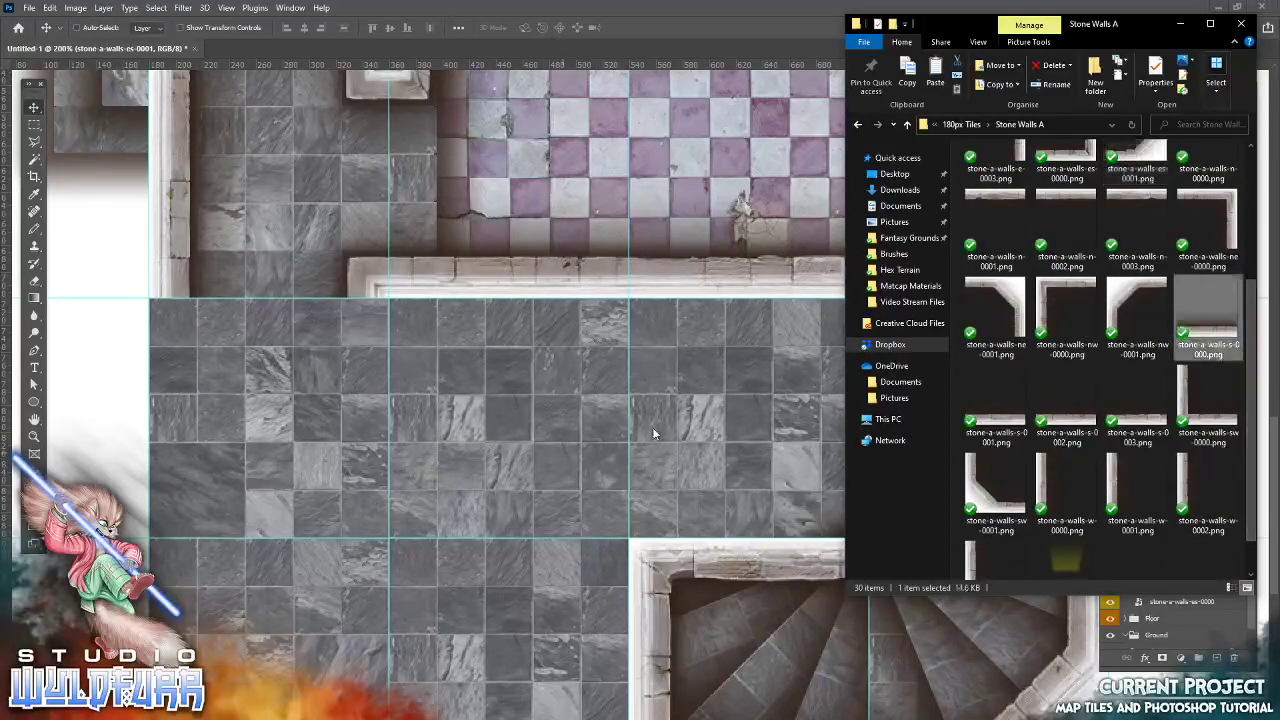
{"action": "left_click_drag", "start_coordinate": [652, 432], "coordinate": [650, 430]}
{"action": "left_click", "coordinate": [637, 28]}
{"action": "left_click_drag", "start_coordinate": [610, 530], "coordinate": [705, 522]}
Add stone-a-walls-n-0000 as the north wall of the corridor tile beside the upper spiral stairs
{"action": "key", "text": "alt+Tab"}
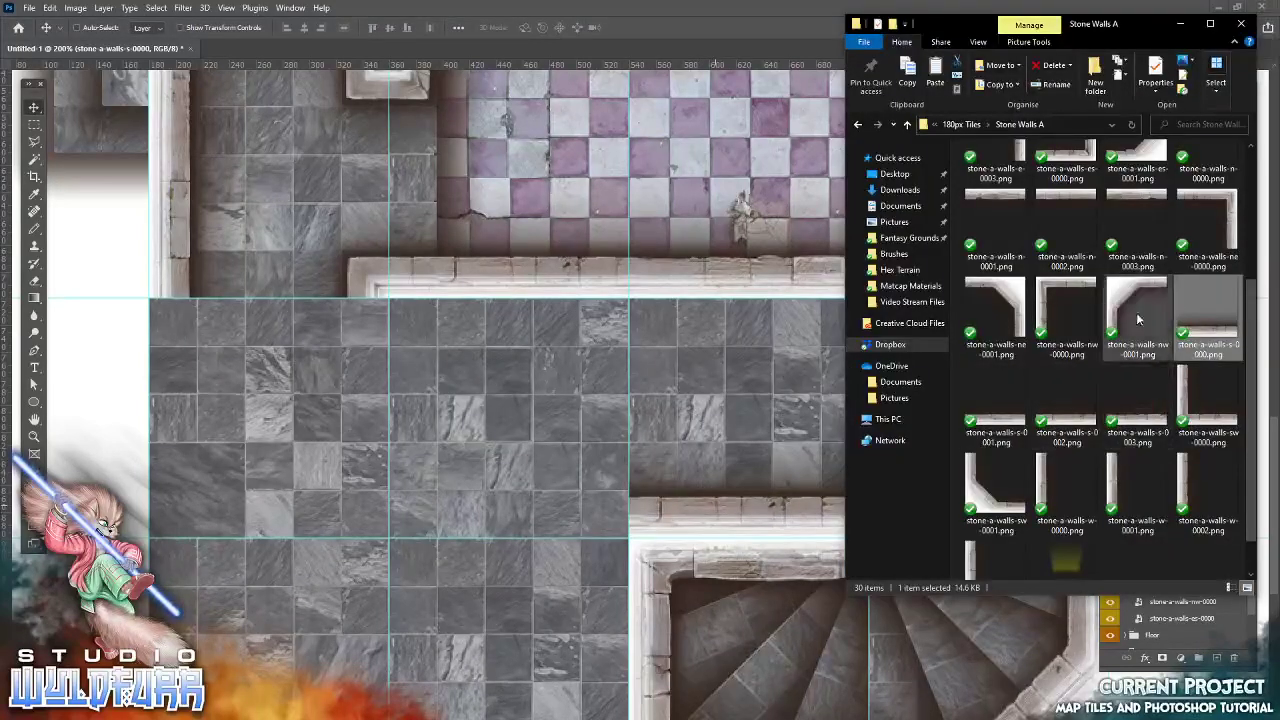
{"action": "left_click_drag", "start_coordinate": [1248, 490], "coordinate": [1249, 352]}
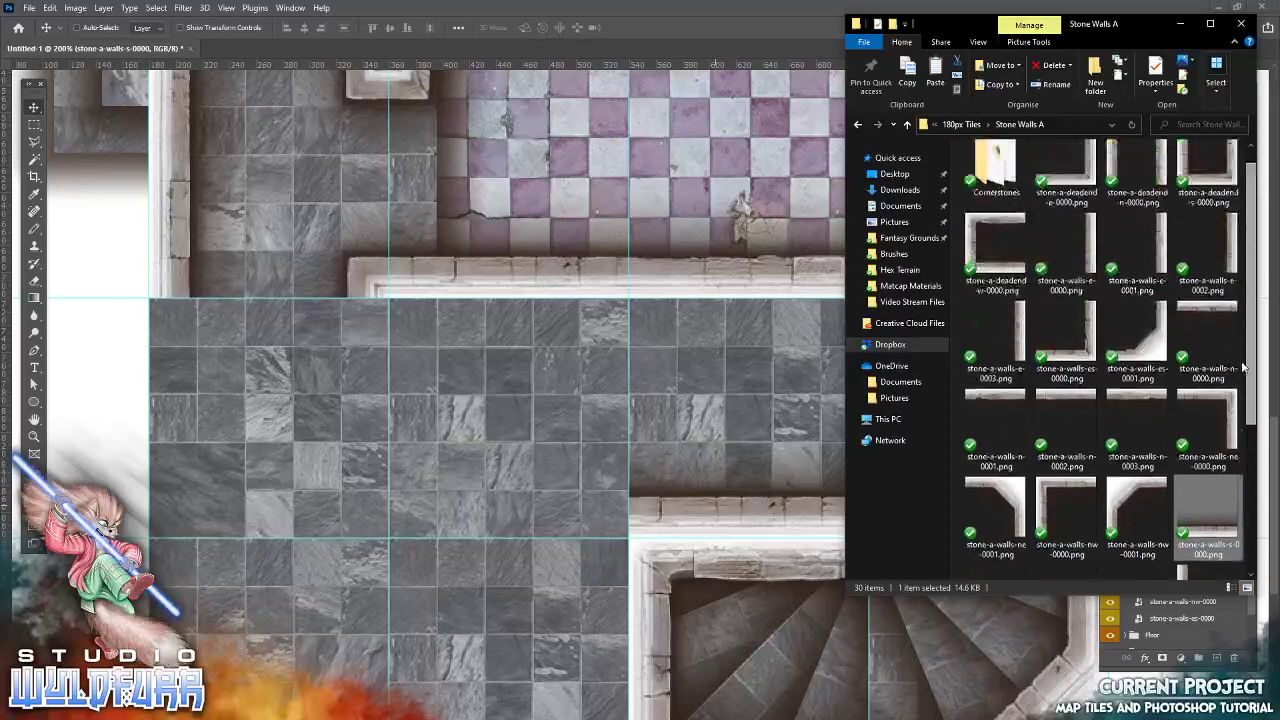
{"action": "left_click_drag", "start_coordinate": [1212, 307], "coordinate": [764, 394]}
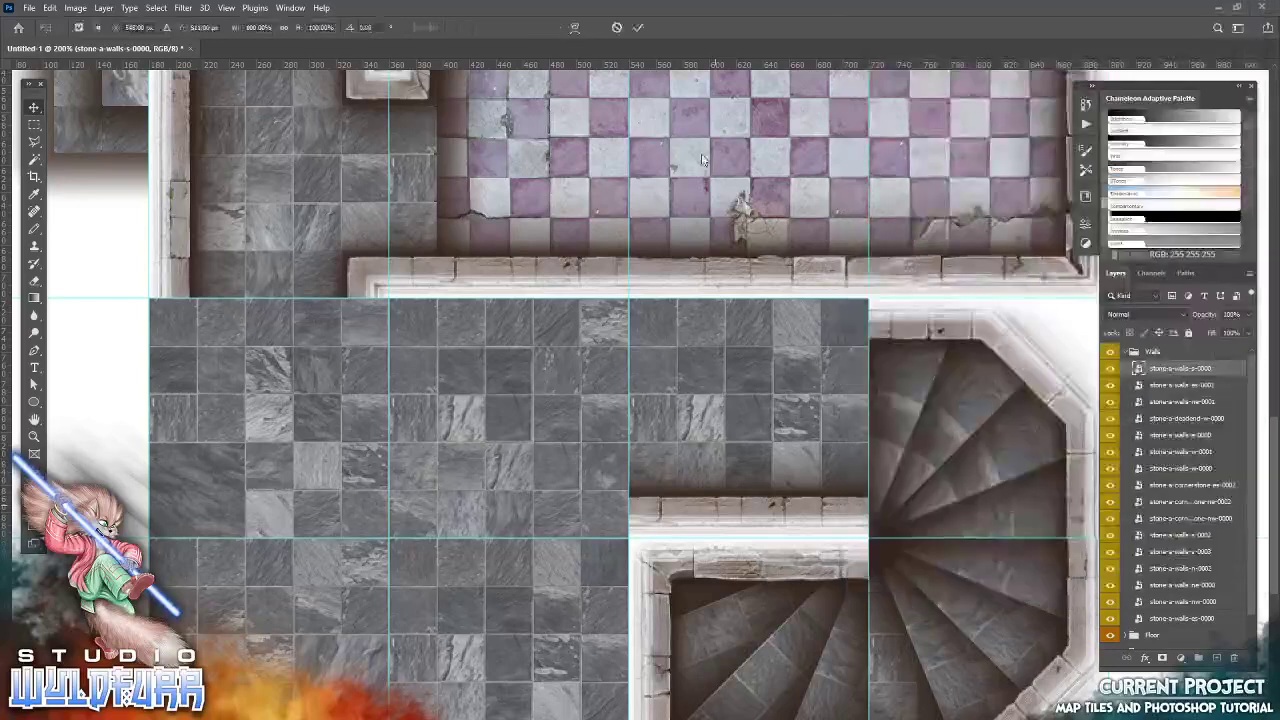
{"action": "left_click", "coordinate": [638, 27]}
{"action": "left_click_drag", "start_coordinate": [560, 353], "coordinate": [677, 358]}
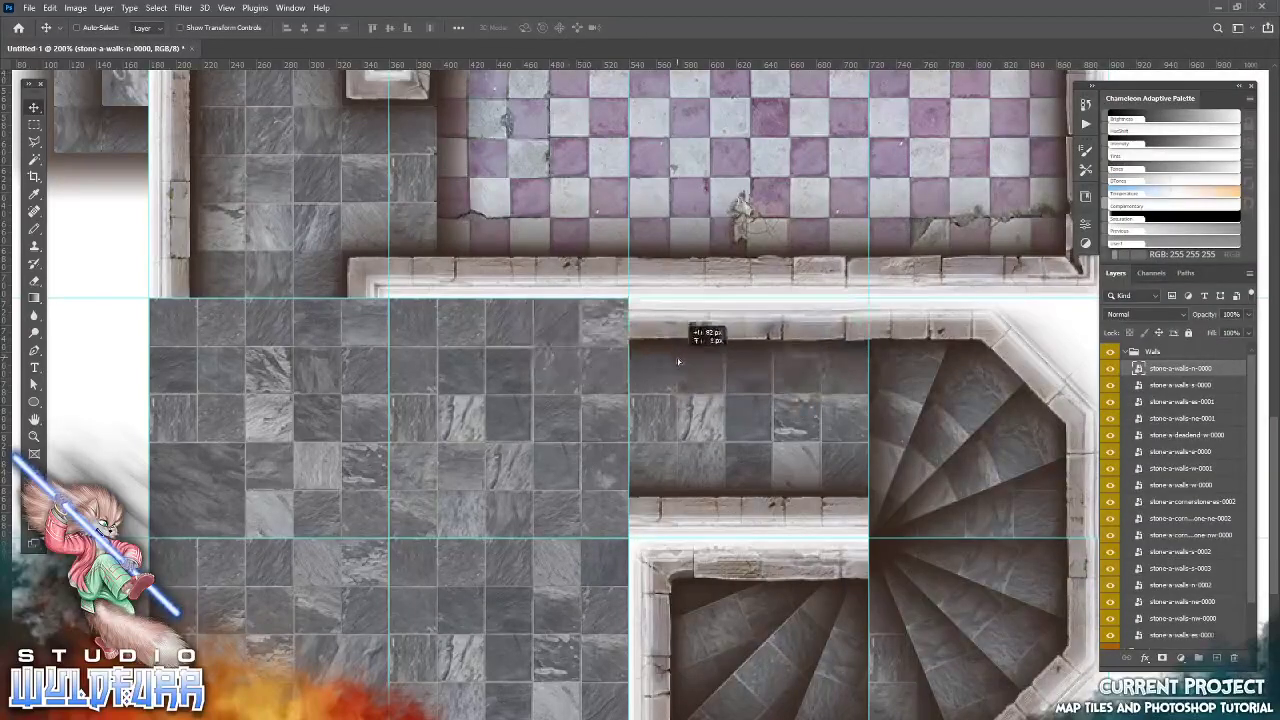
Place stone-a-walls-n-0001 on the next corridor tile to the west, continuing the north wall
{"action": "key", "text": "alt+Tab"}
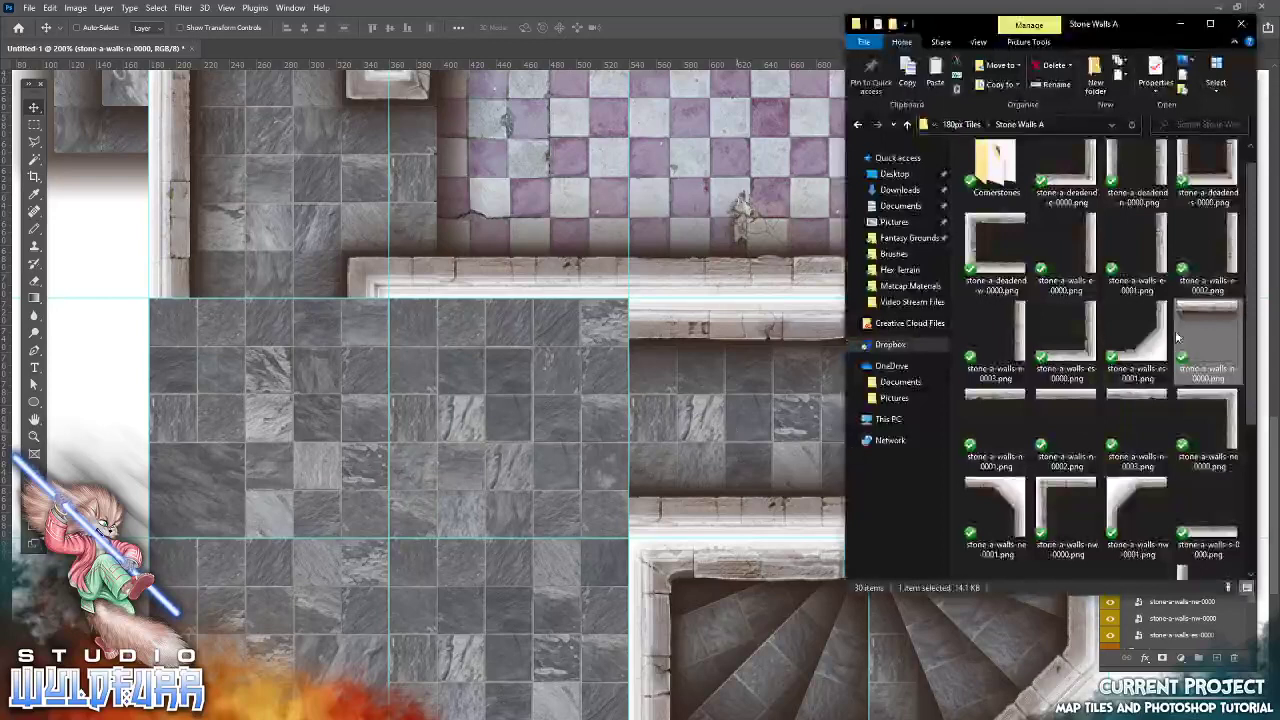
{"action": "left_click_drag", "start_coordinate": [996, 408], "coordinate": [639, 418]}
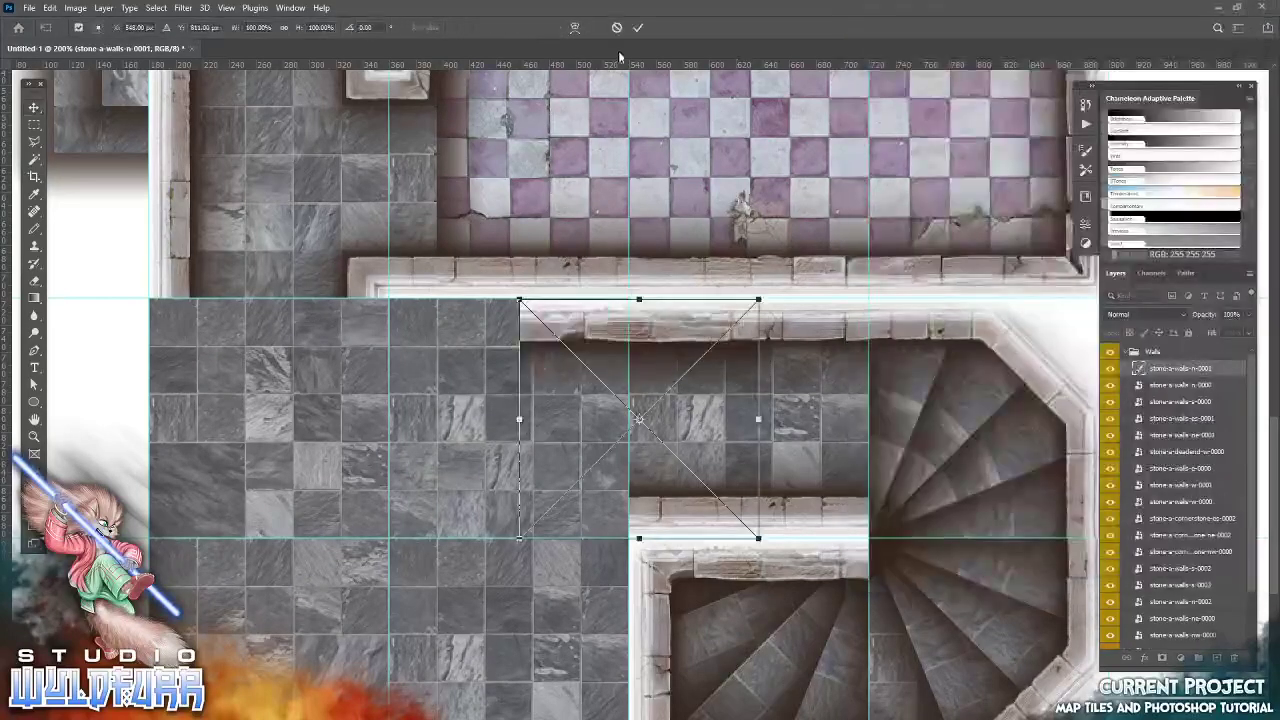
{"action": "key", "text": "Return"}
{"action": "left_click_drag", "start_coordinate": [731, 405], "coordinate": [600, 405]}
Place stone-a-walls-es-0000 on the bottom-row floor tile west of the walled stair landing
{"action": "left_click_drag", "start_coordinate": [461, 512], "coordinate": [606, 410]}
{"action": "key", "text": "alt+Tab"}
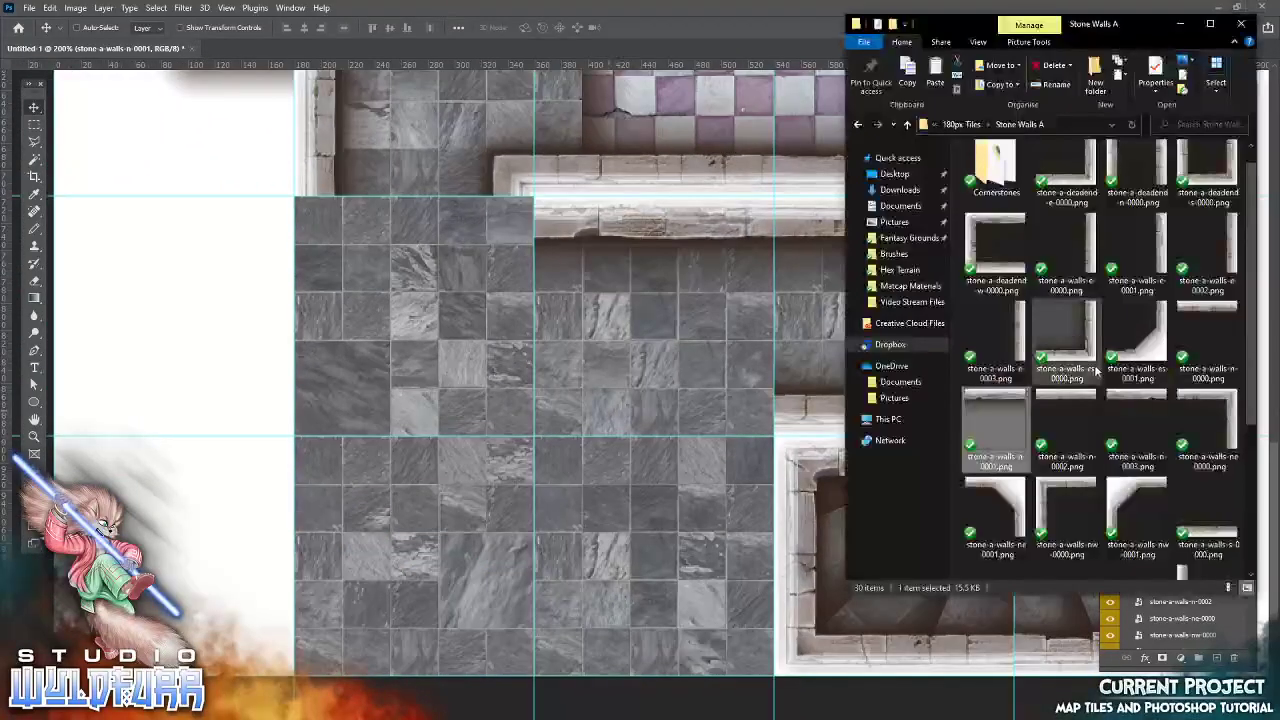
{"action": "left_click_drag", "start_coordinate": [1097, 373], "coordinate": [833, 533]}
{"action": "left_click", "coordinate": [638, 29]}
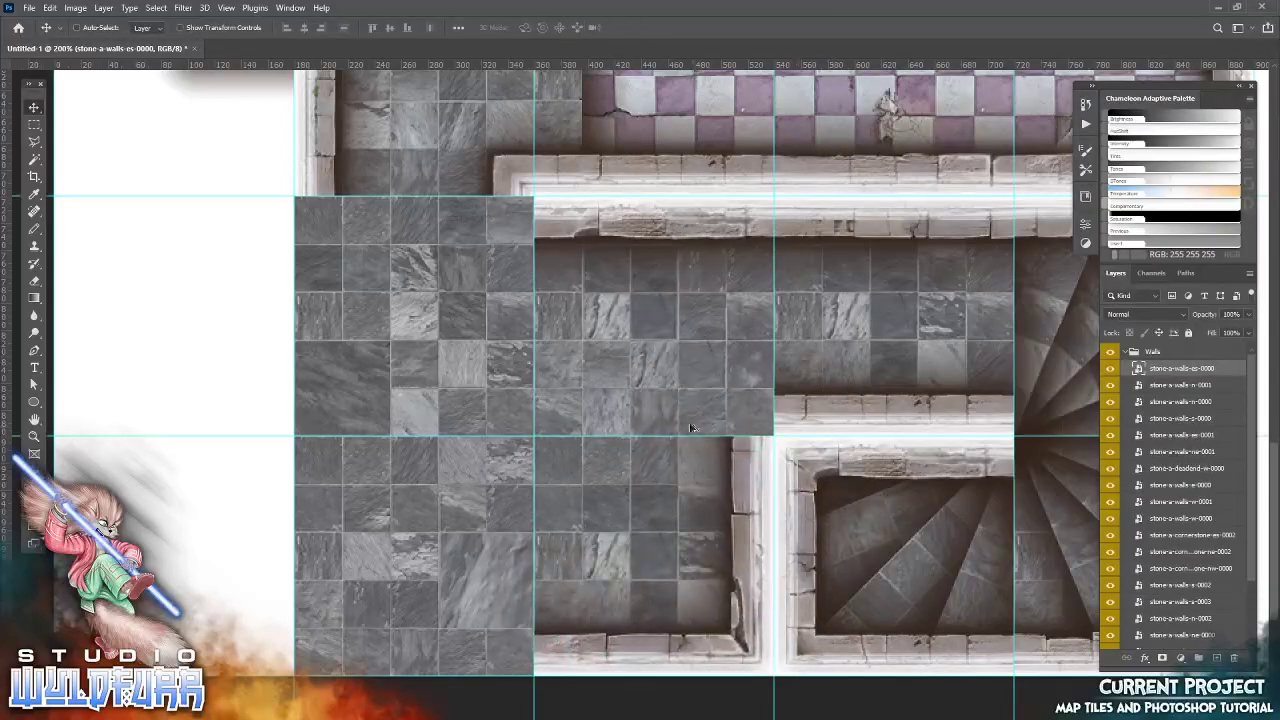
Place stone-a-walls-w-0003 along the west edge of the bottom-left floor tile
{"action": "key", "text": "alt+Tab"}
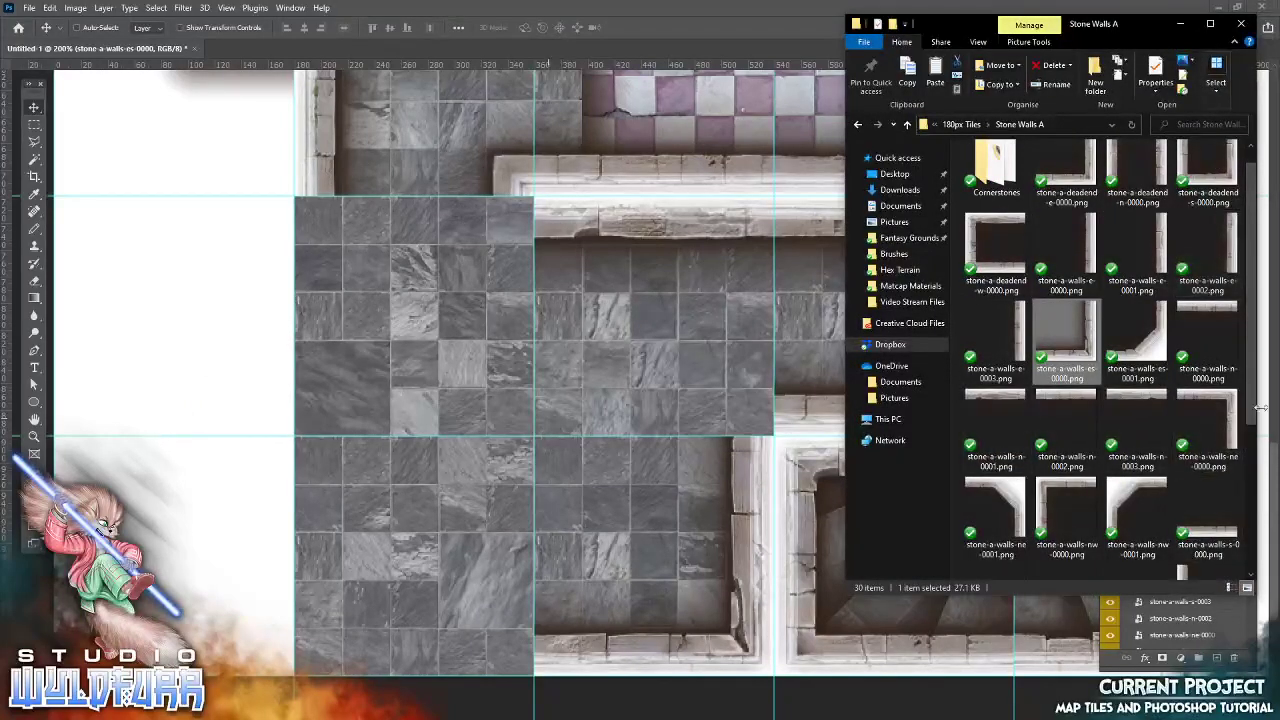
{"action": "scroll", "coordinate": [1252, 410], "scroll_direction": "down", "scroll_amount": 3}
{"action": "left_click_drag", "start_coordinate": [990, 540], "coordinate": [408, 553]}
{"action": "left_click", "coordinate": [638, 27]}
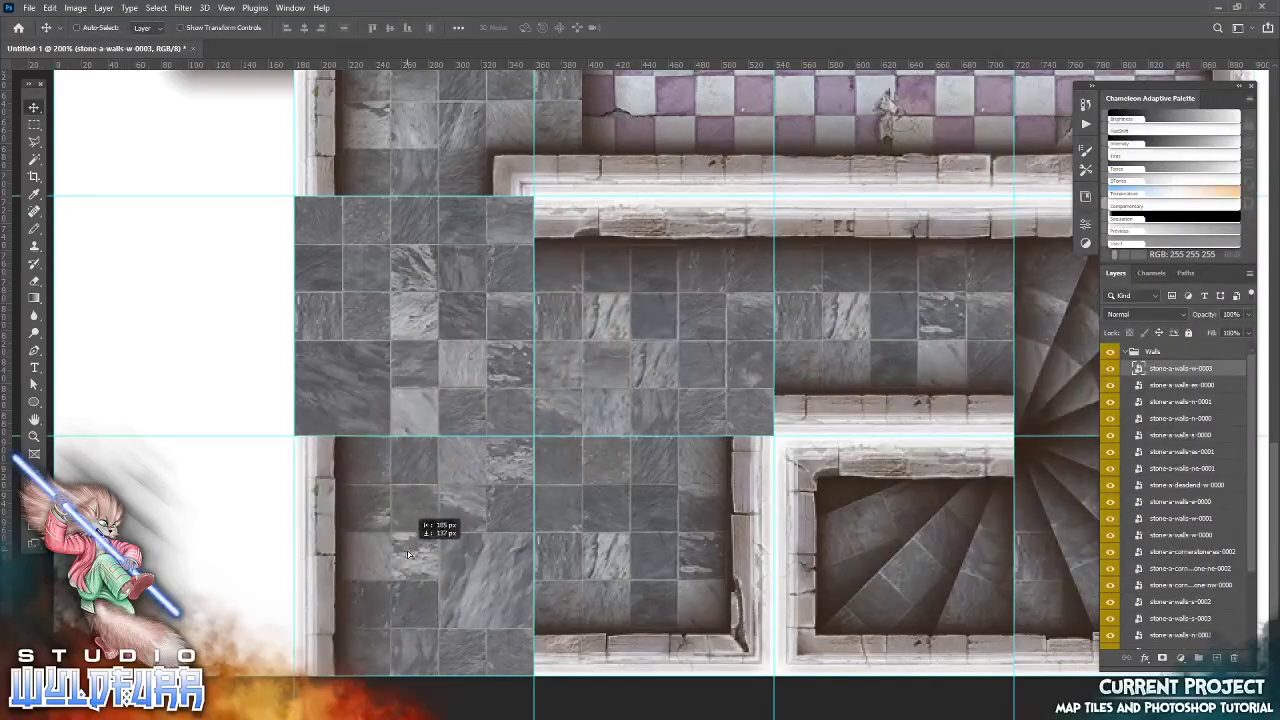
Place stone-a-walls-w-0001 on the floor tile above the bottom-left one, continuing the west wall
{"action": "key", "text": "alt+Tab"}
{"action": "left_click_drag", "start_coordinate": [1114, 448], "coordinate": [462, 320]}
{"action": "key", "text": "Return"}
{"action": "left_click_drag", "start_coordinate": [613, 340], "coordinate": [363, 325]}
Place stone-a-cornerstone-es-0000 from the Cornerstones folder at the corridor bend, joining the walls northwest of the stair landing
{"action": "left_click_drag", "start_coordinate": [579, 350], "coordinate": [492, 362]}
{"action": "key", "text": "alt+Tab"}
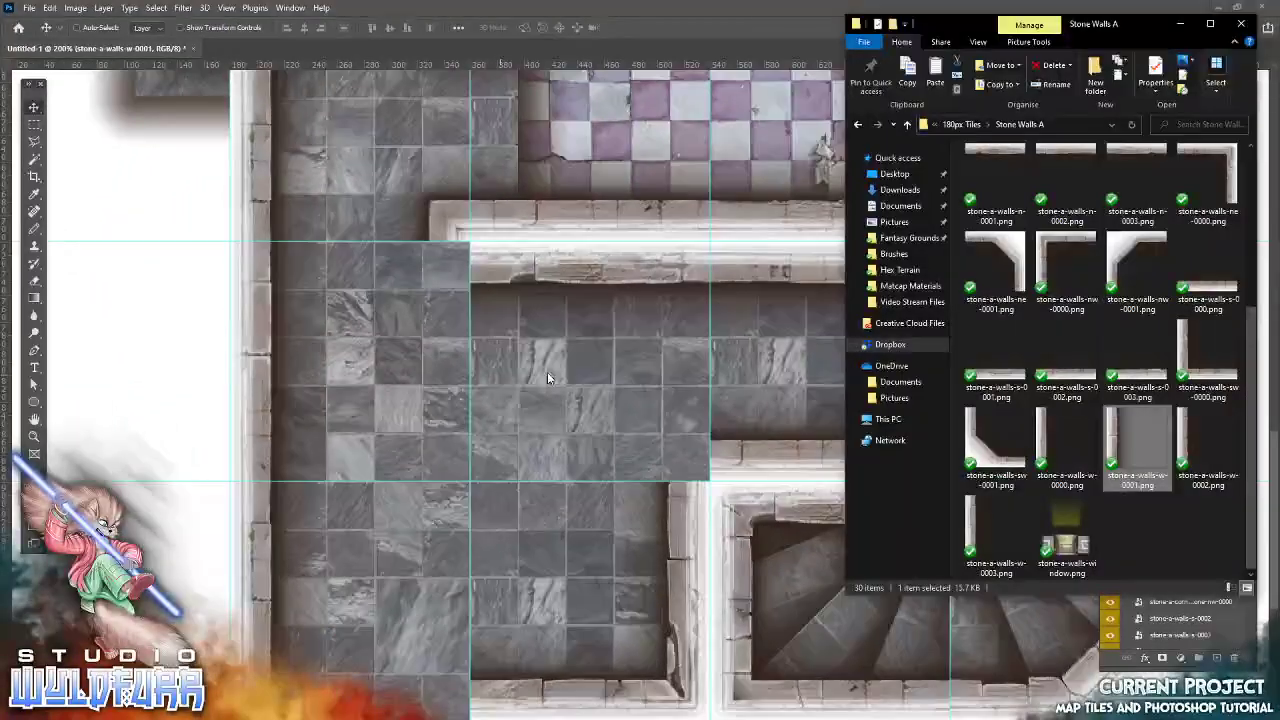
{"action": "scroll", "coordinate": [1007, 192], "scroll_direction": "up", "scroll_amount": 5}
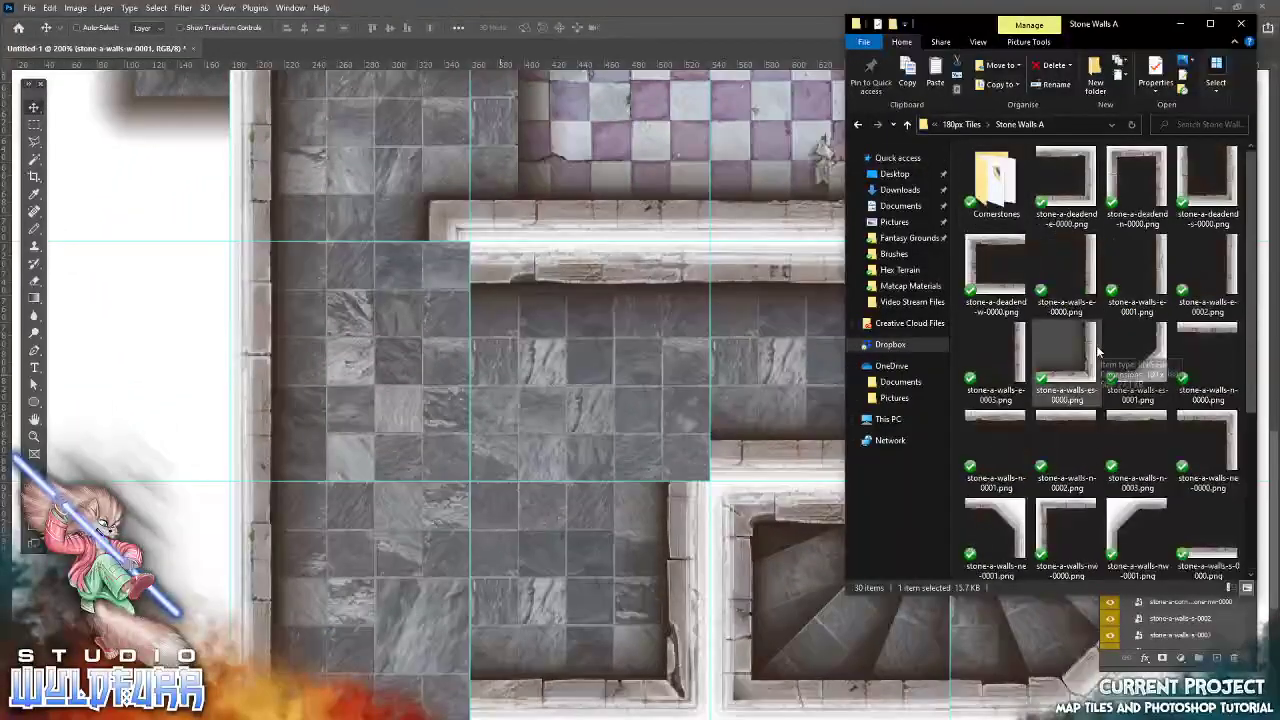
{"action": "double_click", "coordinate": [1007, 192]}
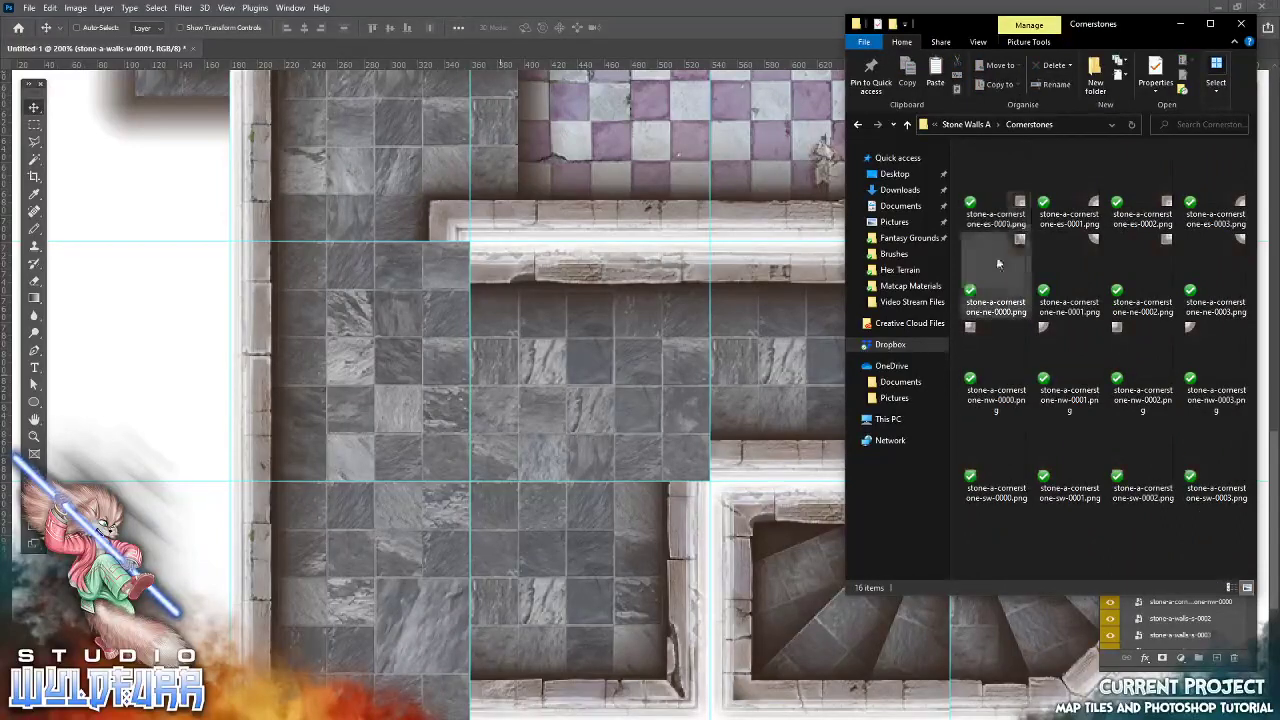
{"action": "left_click_drag", "start_coordinate": [1020, 205], "coordinate": [683, 307]}
{"action": "left_click", "coordinate": [640, 29]}
{"action": "left_click_drag", "start_coordinate": [845, 585], "coordinate": [774, 537]}
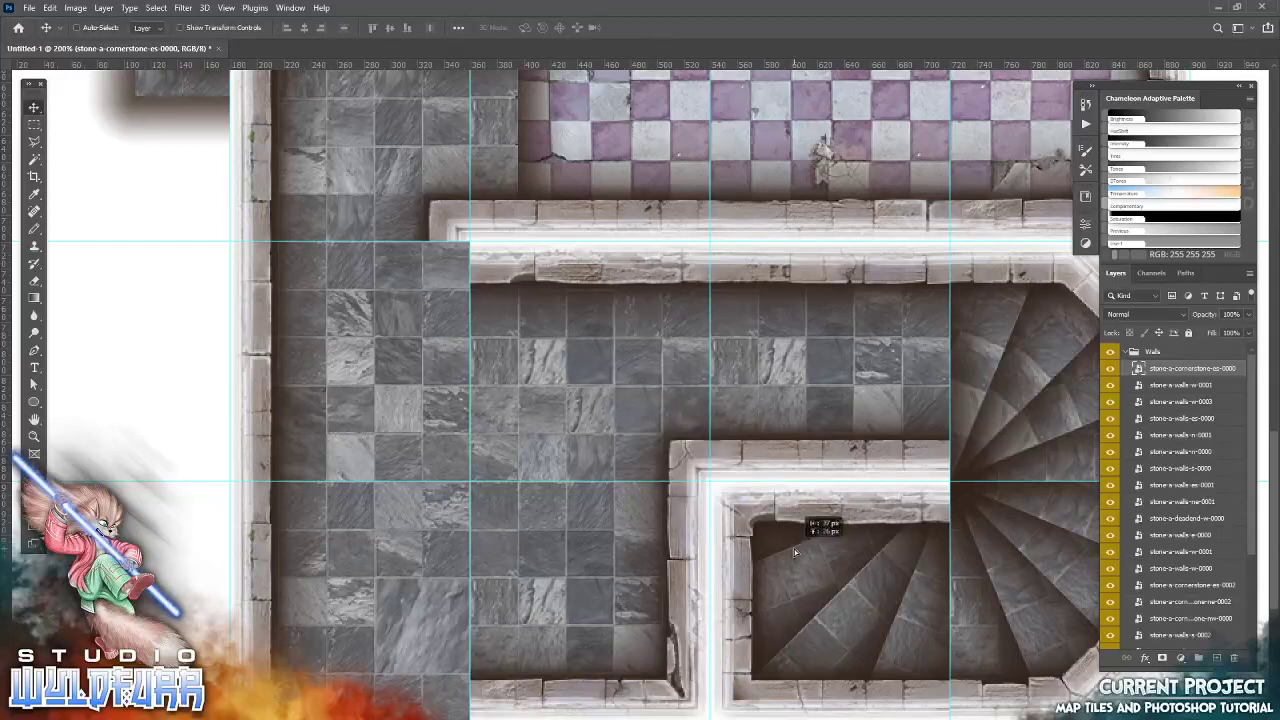
Place stone-a-cornerstone-ne-0000 at the west end of the corridor's north wall to close its corner
{"action": "key", "text": "alt+Tab"}
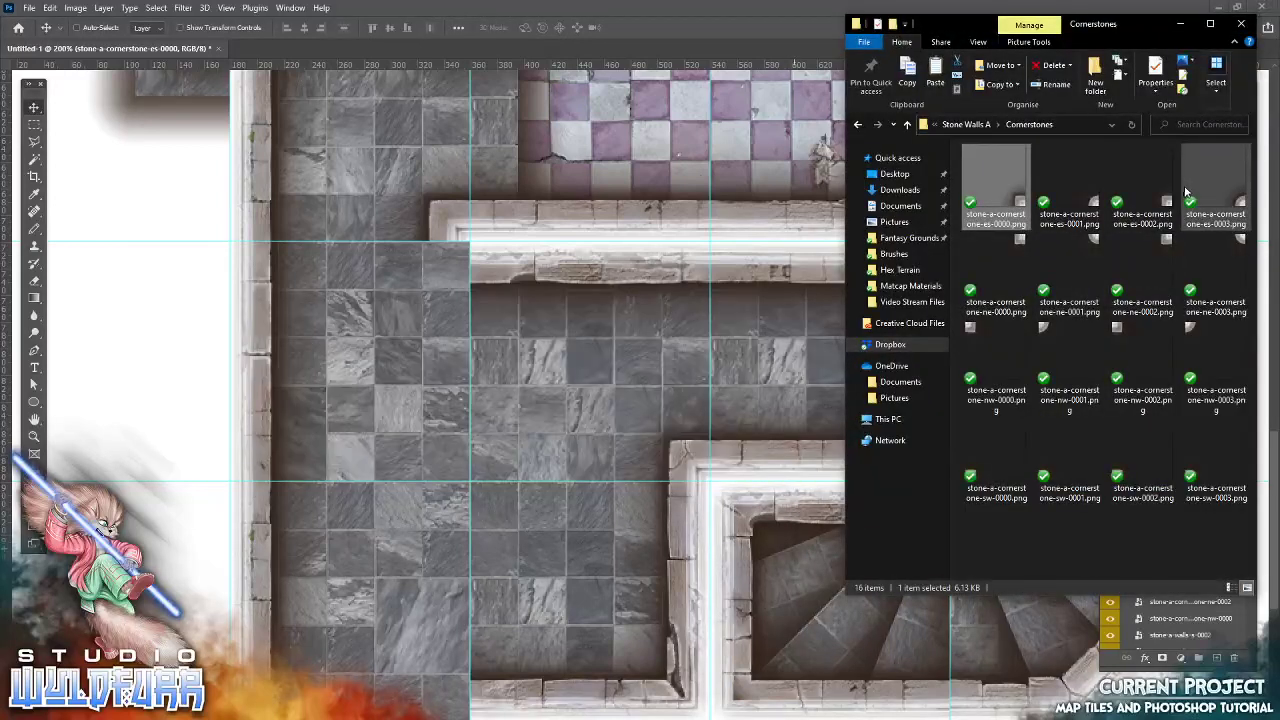
{"action": "left_click_drag", "start_coordinate": [1217, 215], "coordinate": [630, 405]}
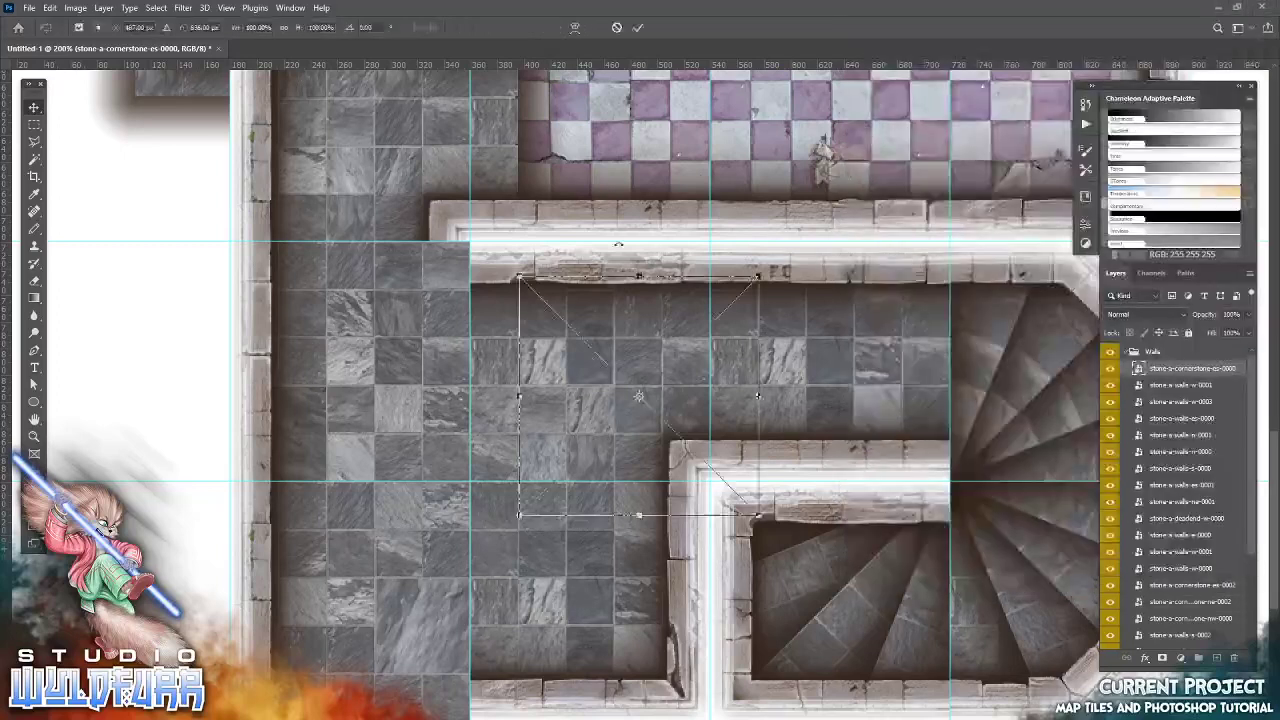
{"action": "left_click", "coordinate": [639, 31]}
{"action": "left_click_drag", "start_coordinate": [806, 410], "coordinate": [535, 365]}
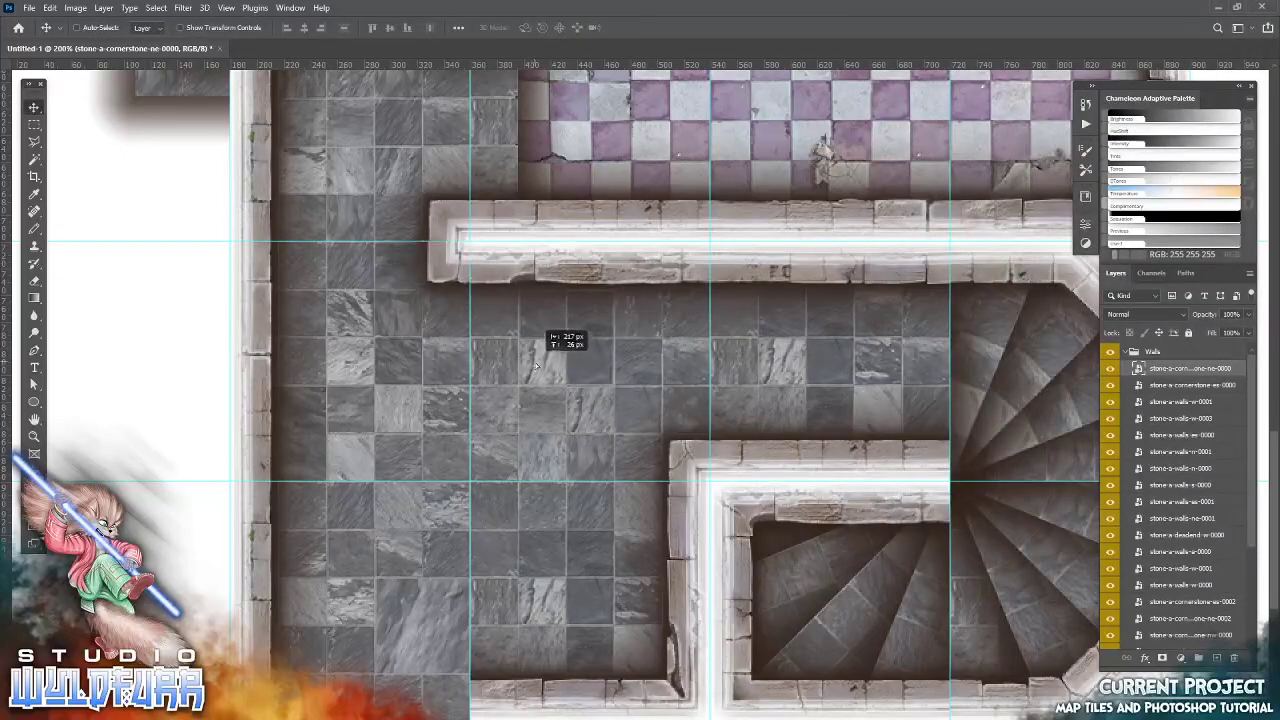
Place the rounded stone-a-cornerstone-nw-0001 in the northwest corner of the lower spiral stair tile
{"action": "key", "text": "alt+Tab"}
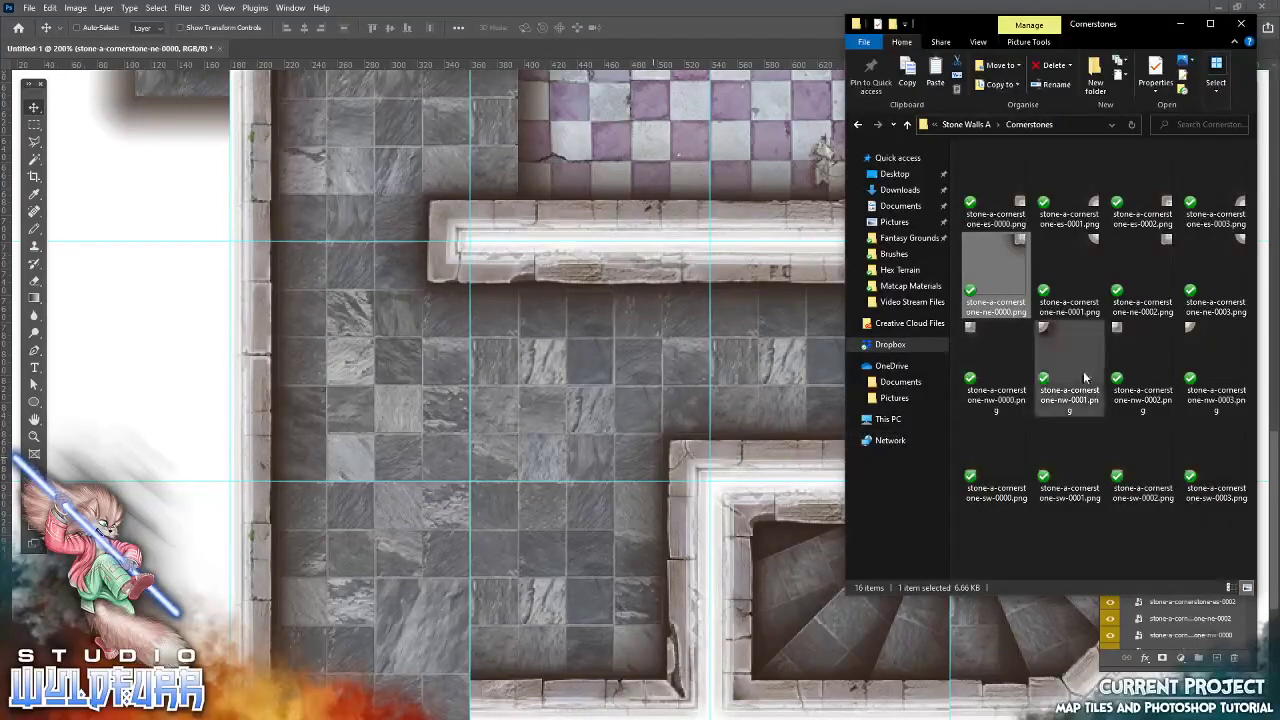
{"action": "left_click_drag", "start_coordinate": [1042, 336], "coordinate": [639, 396]}
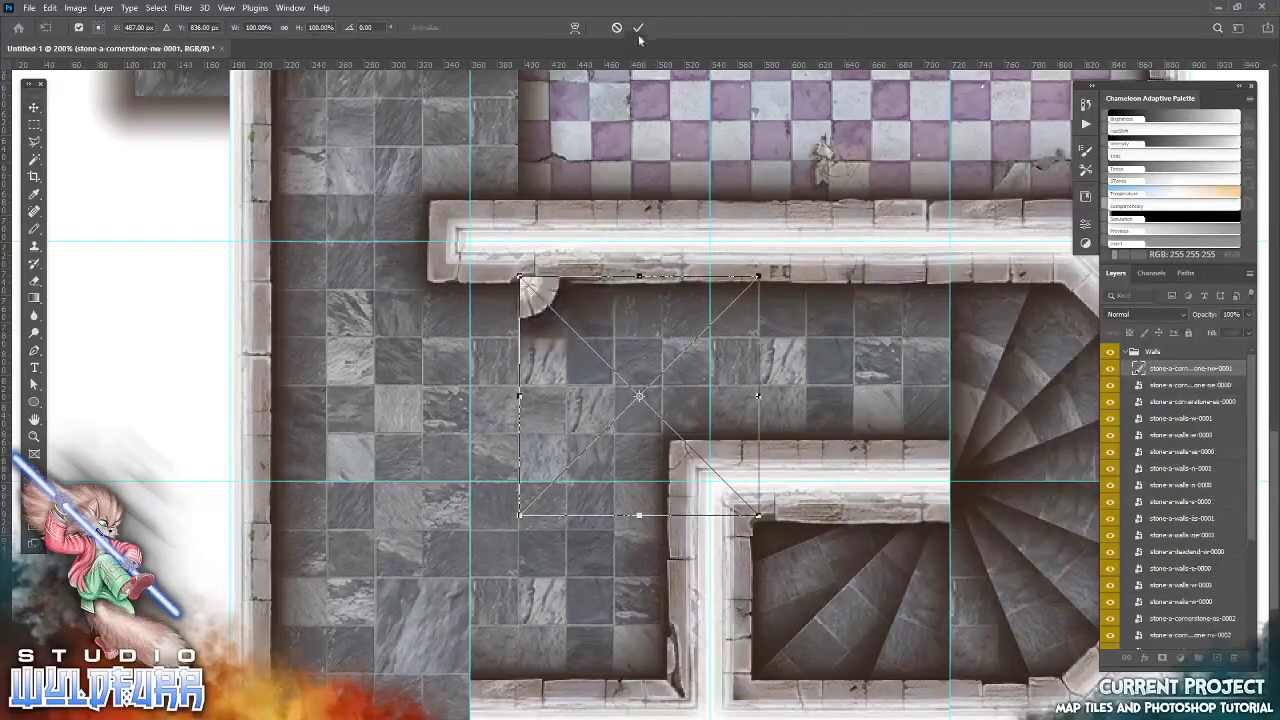
{"action": "key", "text": "Return"}
{"action": "left_click_drag", "start_coordinate": [545, 303], "coordinate": [1008, 525]}
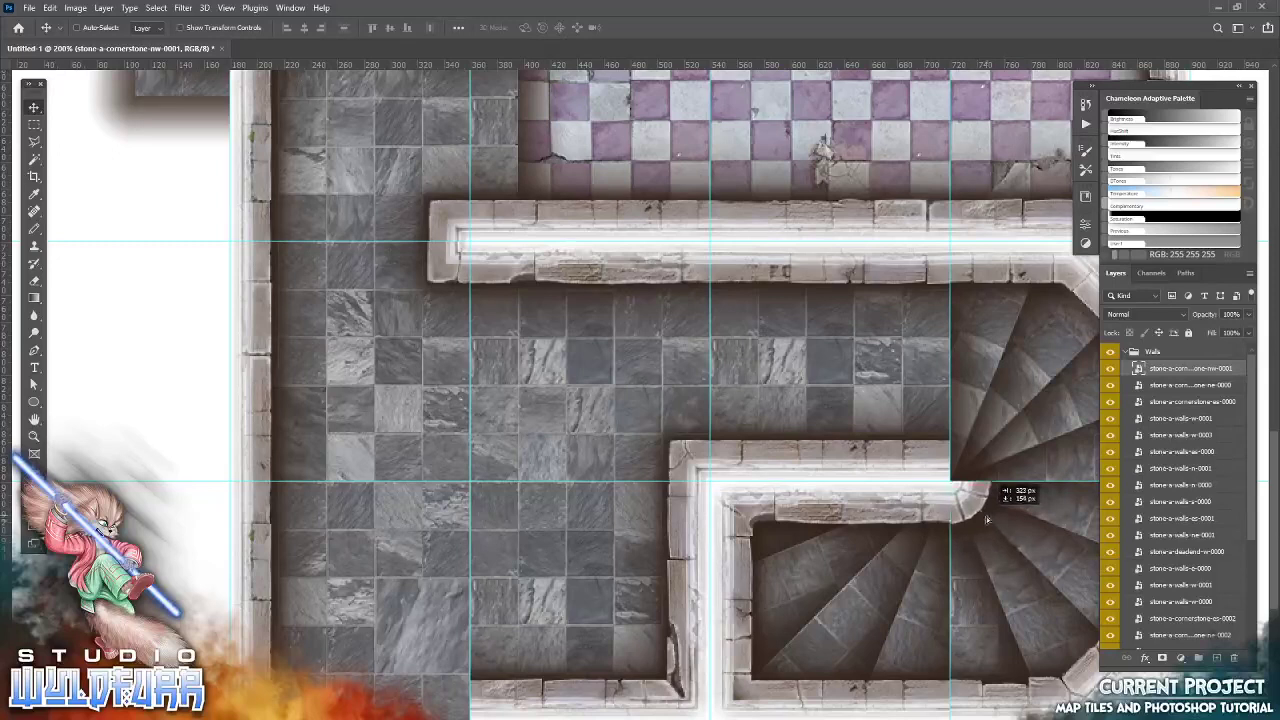
Place the rounded stone-a-cornerstone-sw-0001 in the southwest corner of the upper spiral stair tile, finishing the wall end
{"action": "key", "text": "alt+Tab"}
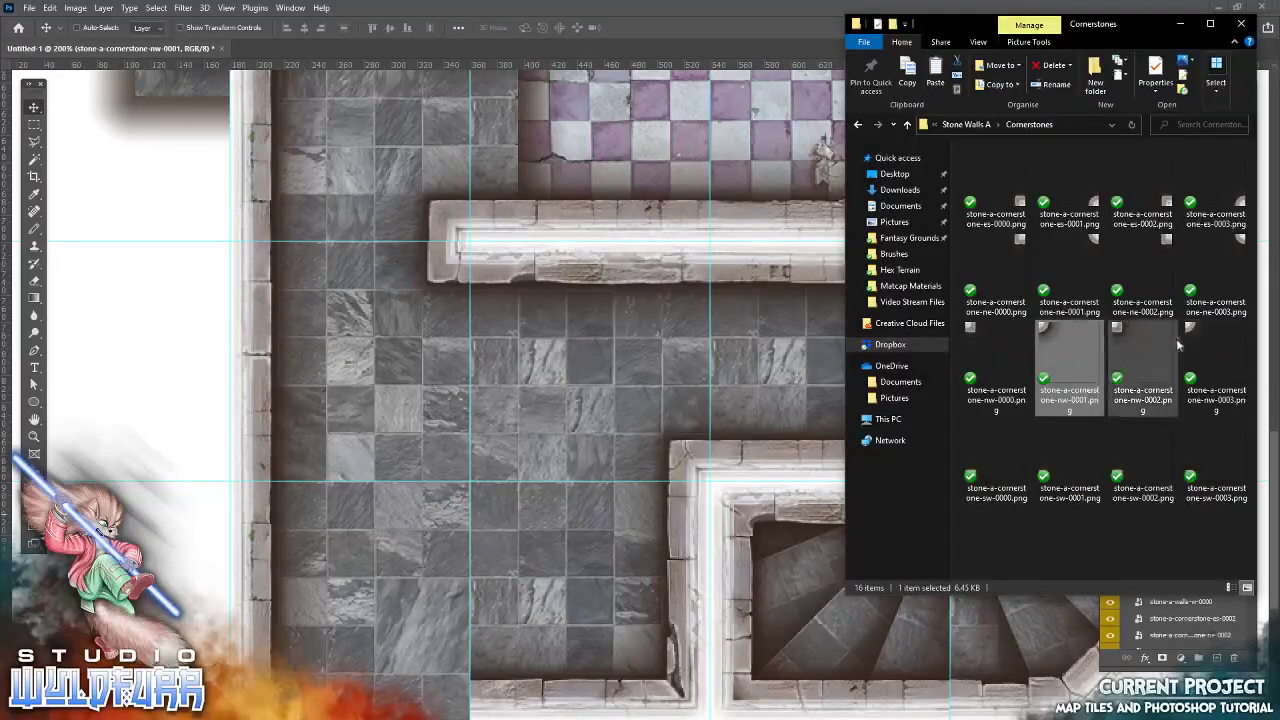
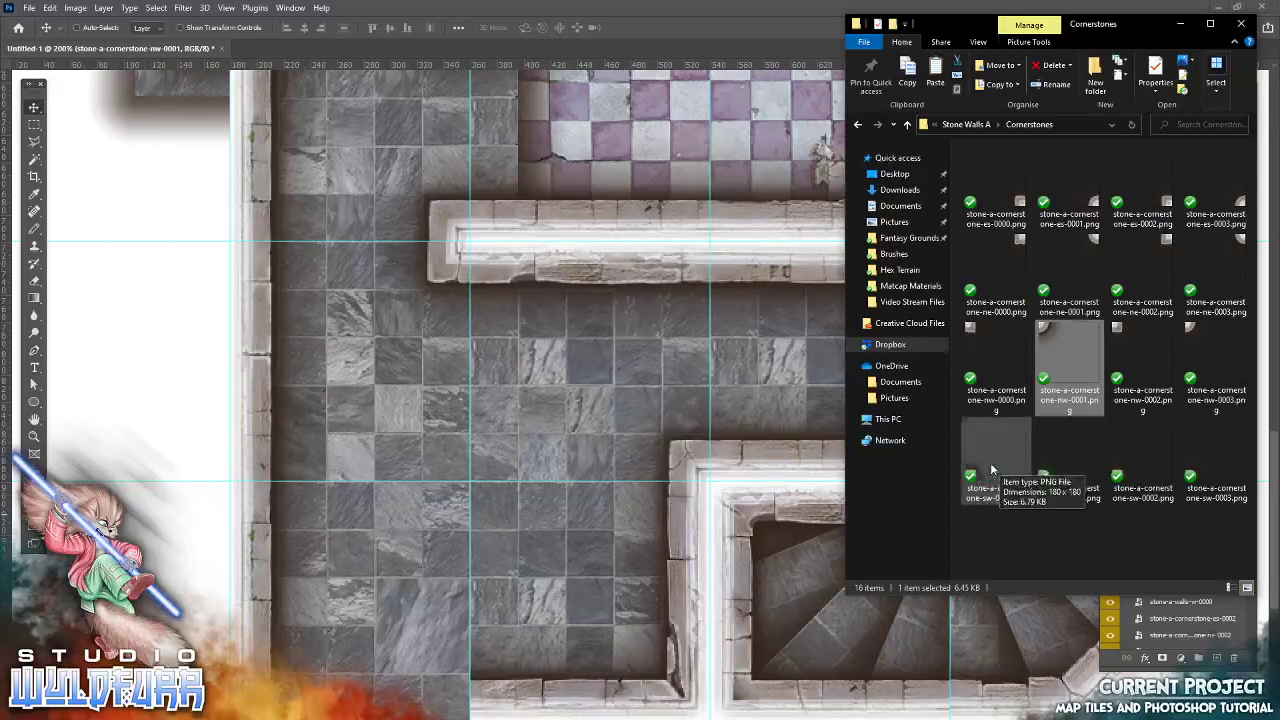
{"action": "left_click_drag", "start_coordinate": [1065, 465], "coordinate": [662, 405]}
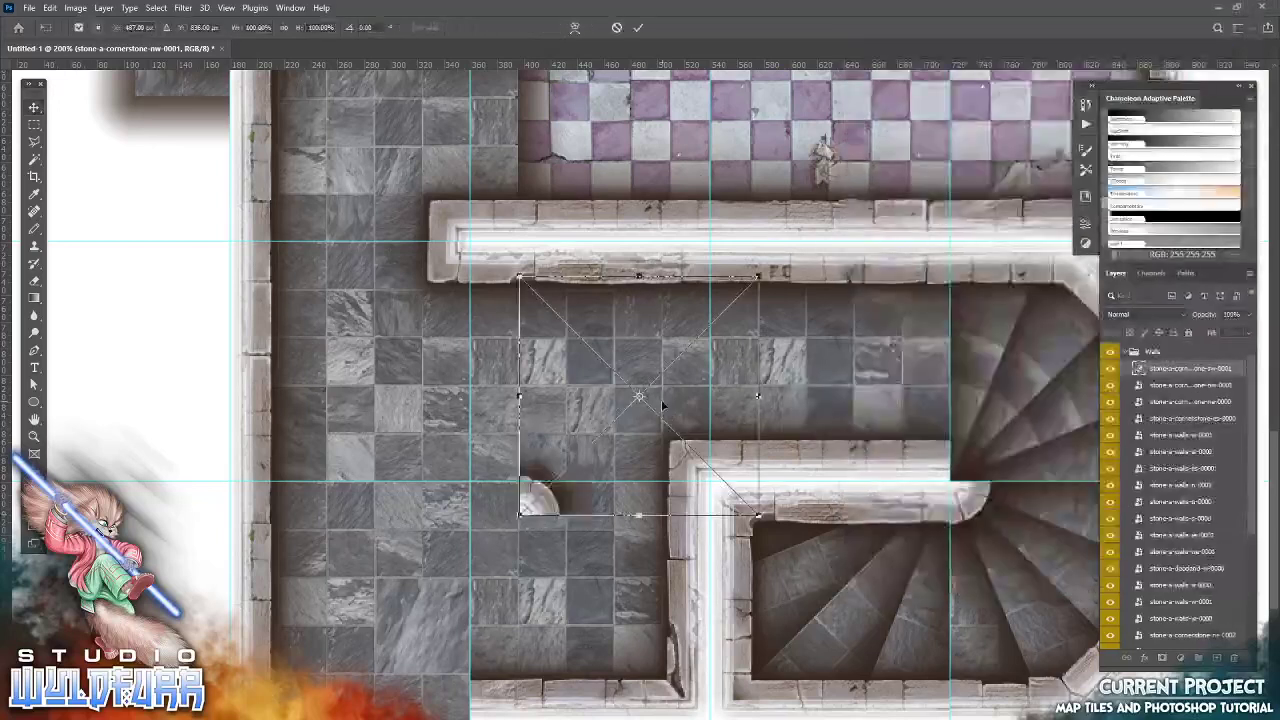
{"action": "left_click", "coordinate": [638, 28]}
{"action": "left_click_drag", "start_coordinate": [621, 517], "coordinate": [1029, 483]}
Place another stone-a-cornerstone-es-0000 in the southeast corner of the bottom-left floor tile
{"action": "left_click_drag", "start_coordinate": [825, 550], "coordinate": [734, 650]}
{"action": "left_click_drag", "start_coordinate": [435, 503], "coordinate": [682, 357]}
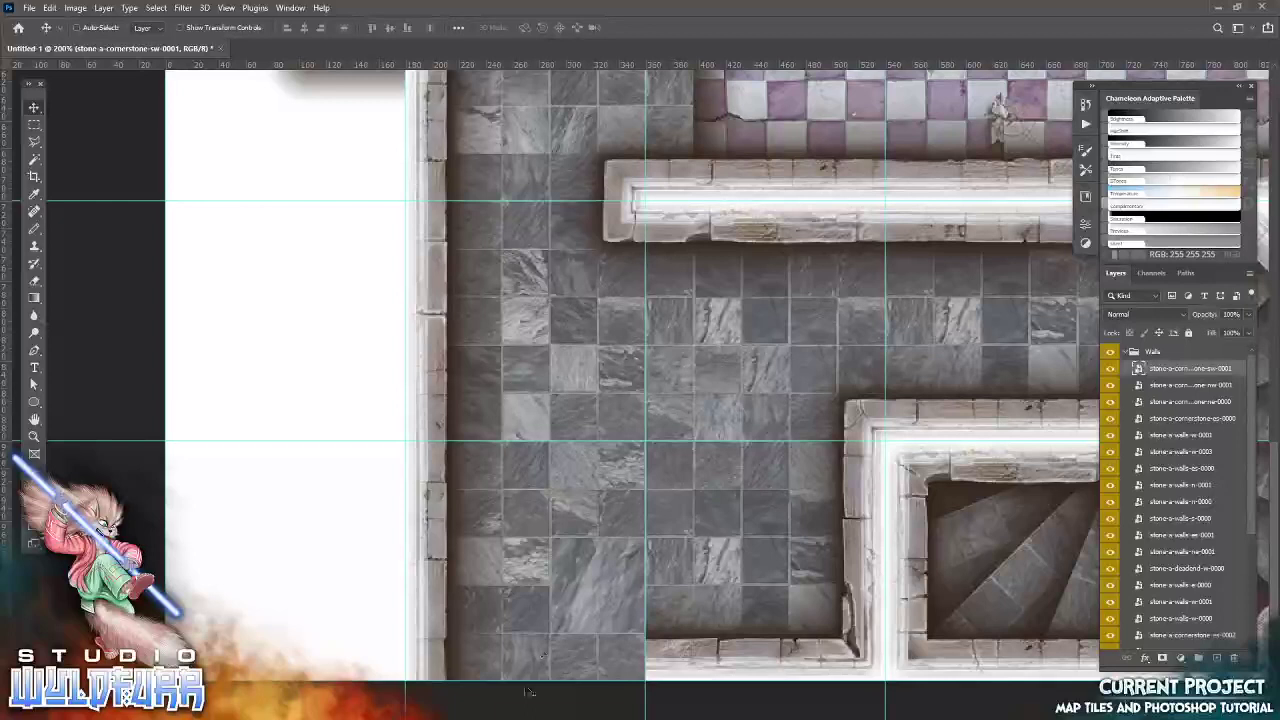
{"action": "key", "text": "alt+Tab"}
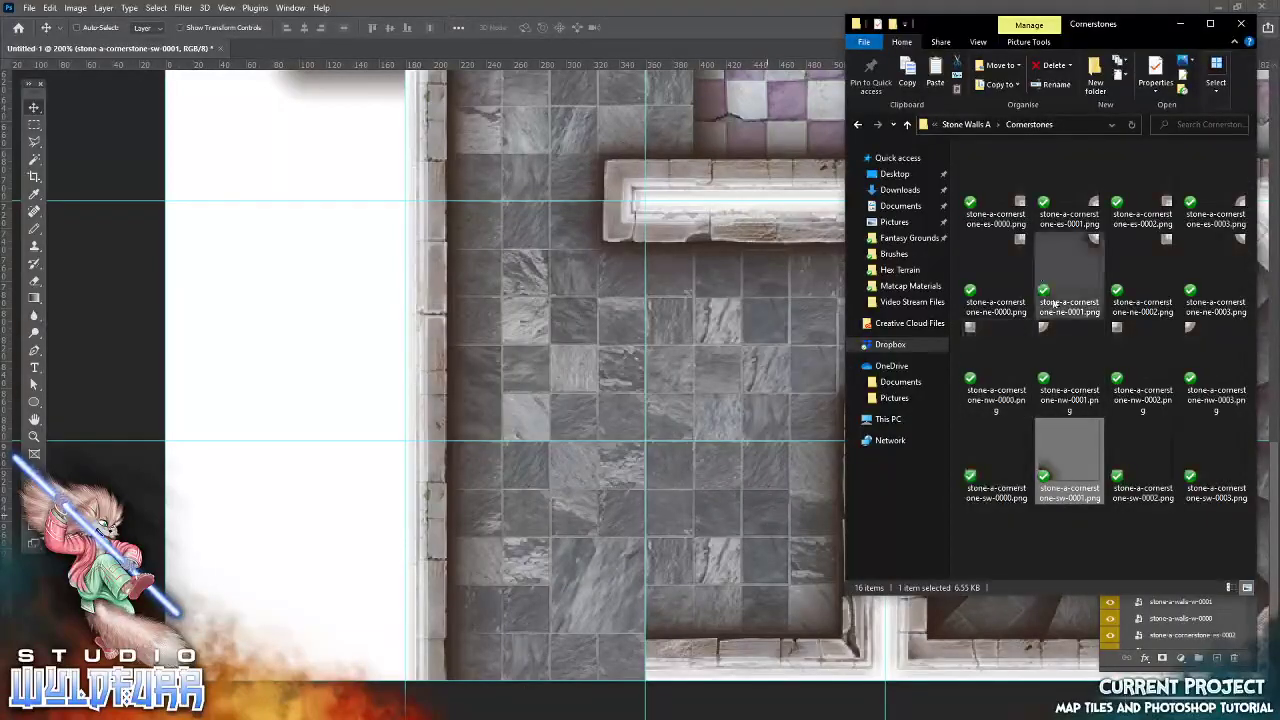
{"action": "left_click_drag", "start_coordinate": [1020, 215], "coordinate": [640, 100]}
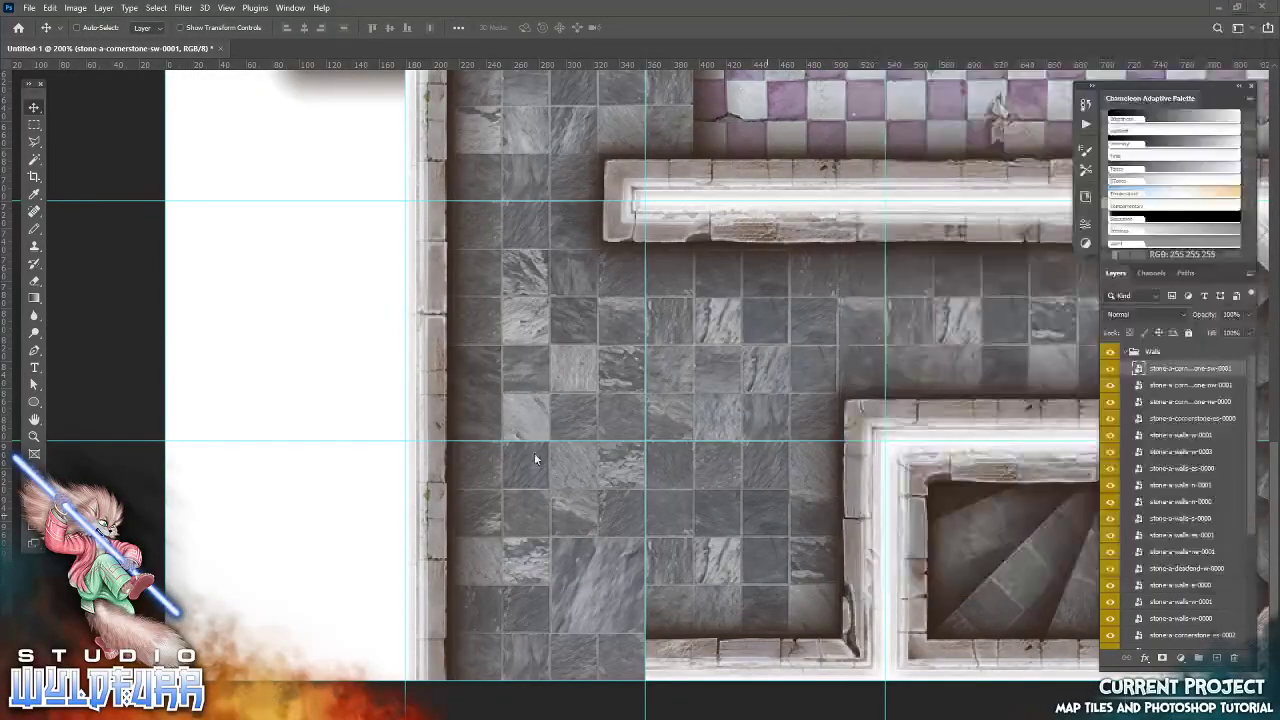
{"action": "left_click", "coordinate": [640, 28]}
{"action": "left_click_drag", "start_coordinate": [866, 513], "coordinate": [675, 690]}
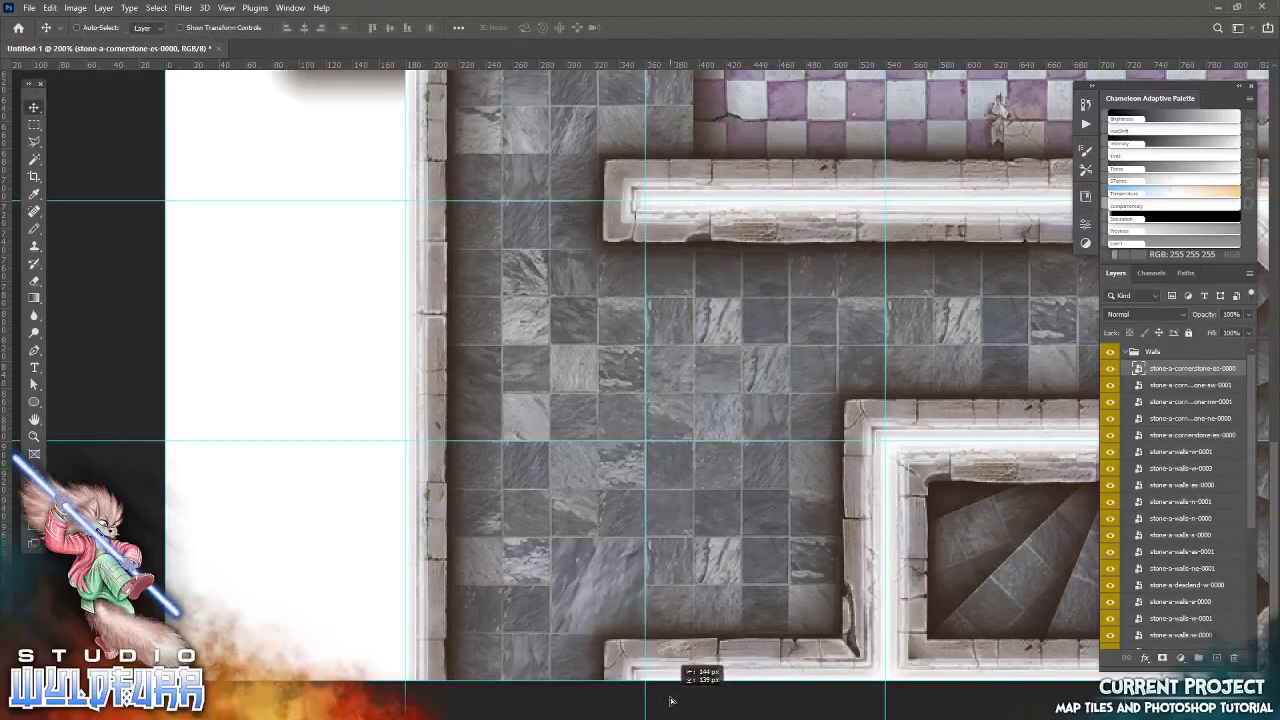
Collapse the Walls layer group
{"action": "left_click_drag", "start_coordinate": [576, 386], "coordinate": [360, 695]}
{"action": "left_click_drag", "start_coordinate": [335, 150], "coordinate": [374, 260]}
{"action": "left_click_drag", "start_coordinate": [438, 495], "coordinate": [425, 337]}
{"action": "left_click_drag", "start_coordinate": [403, 620], "coordinate": [732, 402]}
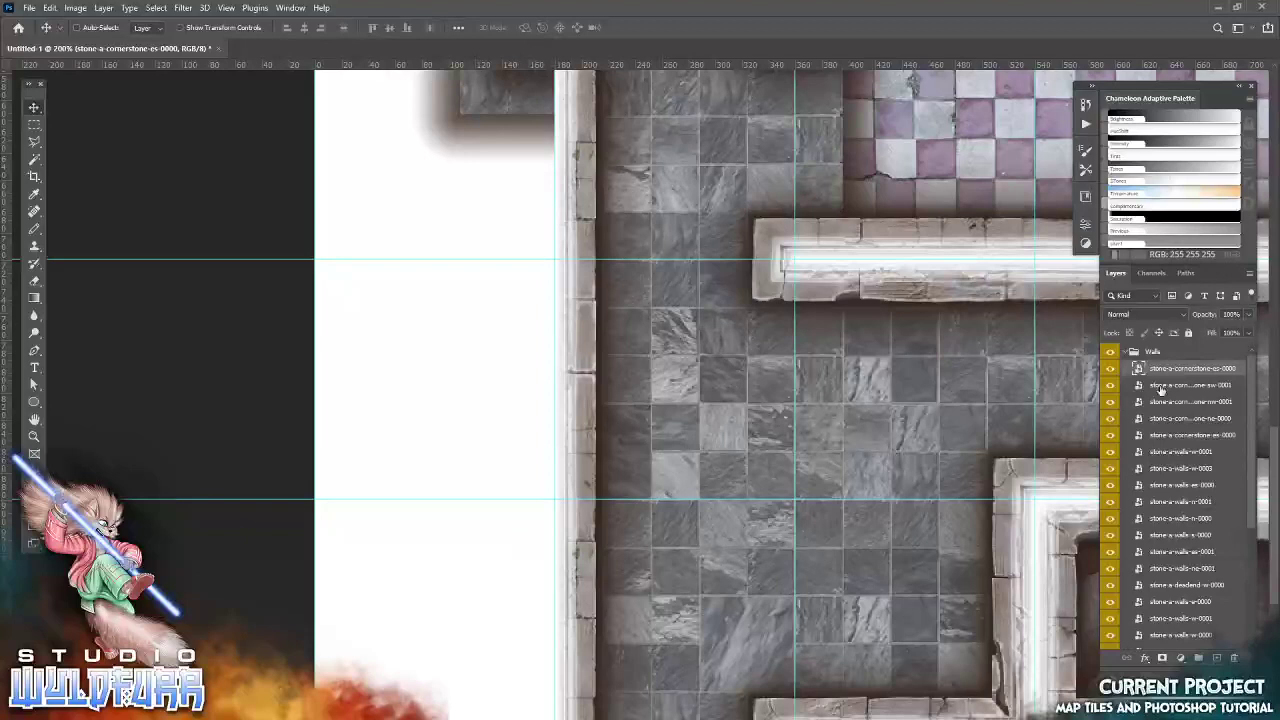
{"action": "left_click", "coordinate": [1129, 353]}
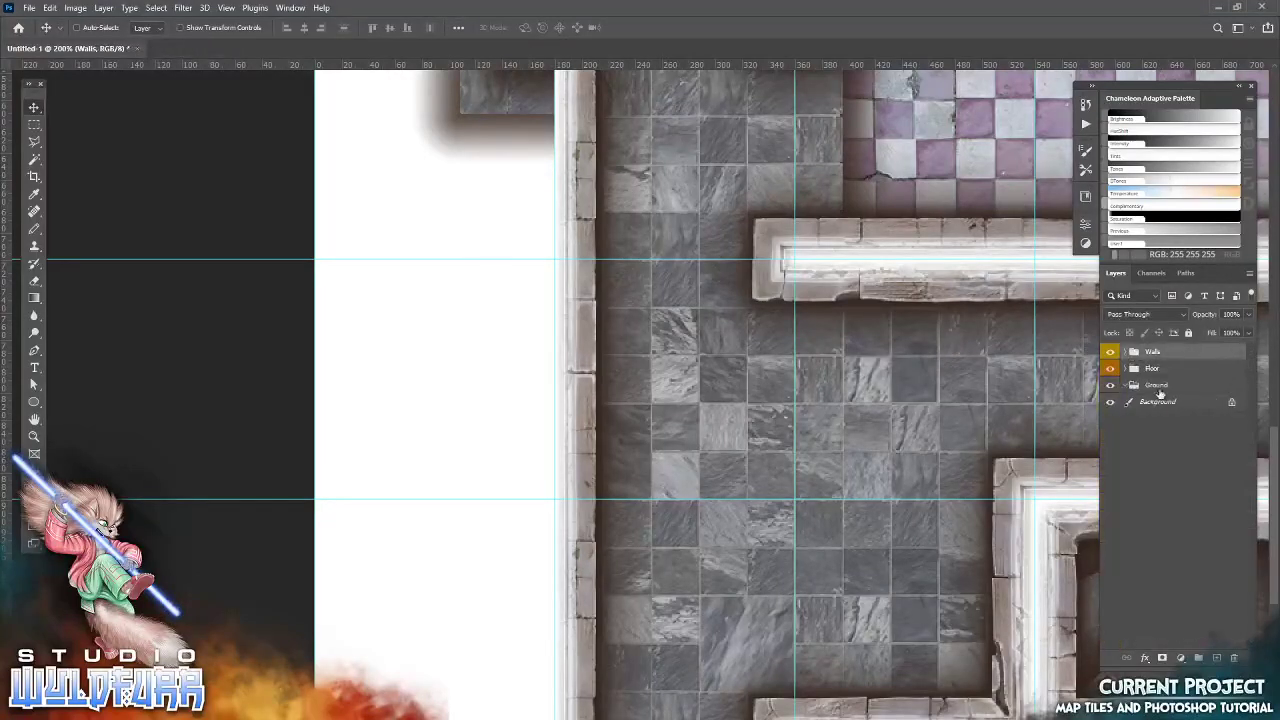
Switch to File Explorer and open the Grass Tiles folder under Dungeon Map Tiles, 180 Pixels Scale
{"action": "left_click_drag", "start_coordinate": [456, 523], "coordinate": [405, 685]}
{"action": "left_click_drag", "start_coordinate": [585, 120], "coordinate": [450, 400]}
{"action": "left_click_drag", "start_coordinate": [472, 262], "coordinate": [215, 312]}
{"action": "left_click_drag", "start_coordinate": [1030, 430], "coordinate": [590, 60]}
{"action": "left_click_drag", "start_coordinate": [630, 690], "coordinate": [809, 614]}
{"action": "key", "text": "alt+Tab"}
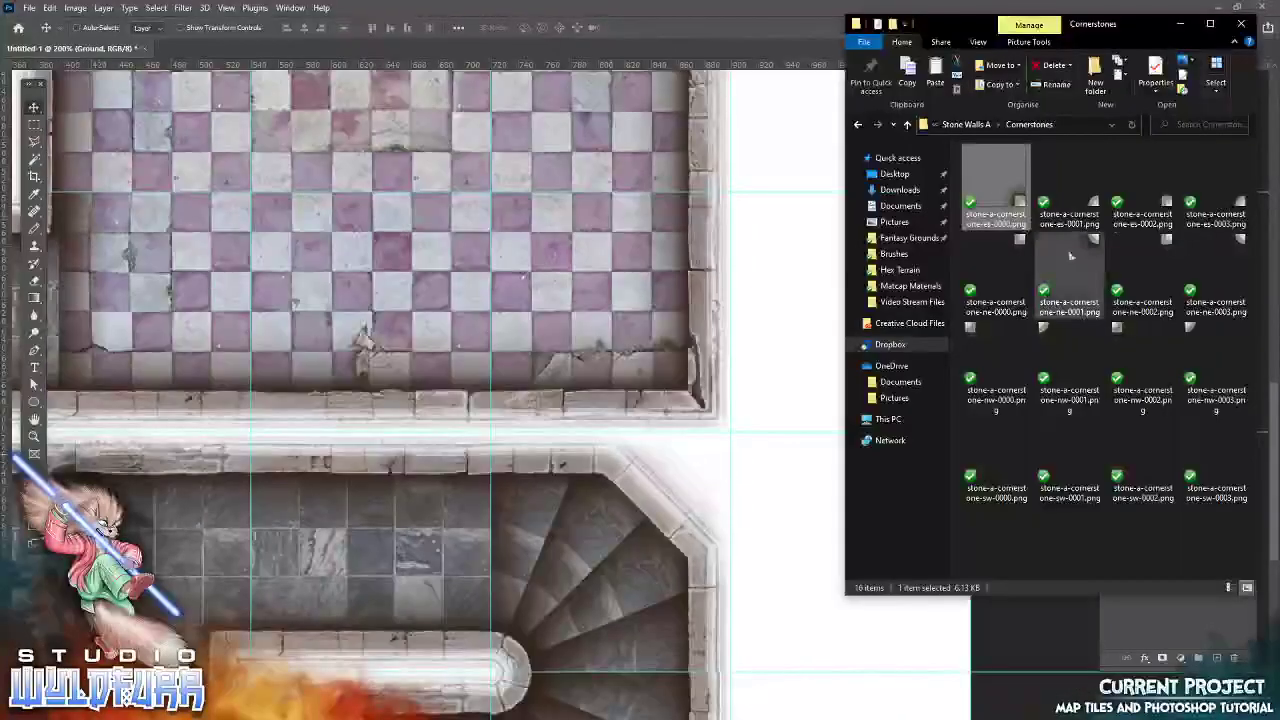
{"action": "left_click", "coordinate": [976, 123]}
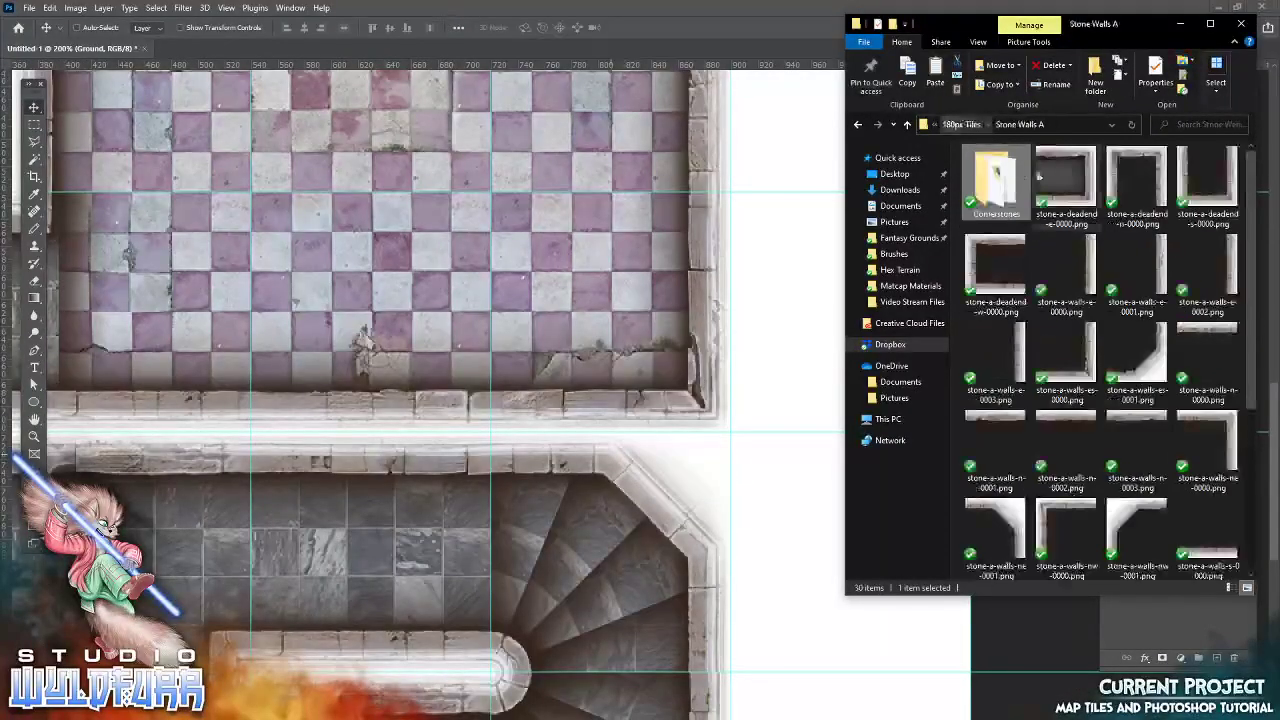
{"action": "left_click", "coordinate": [961, 124]}
{"action": "left_click", "coordinate": [975, 124]}
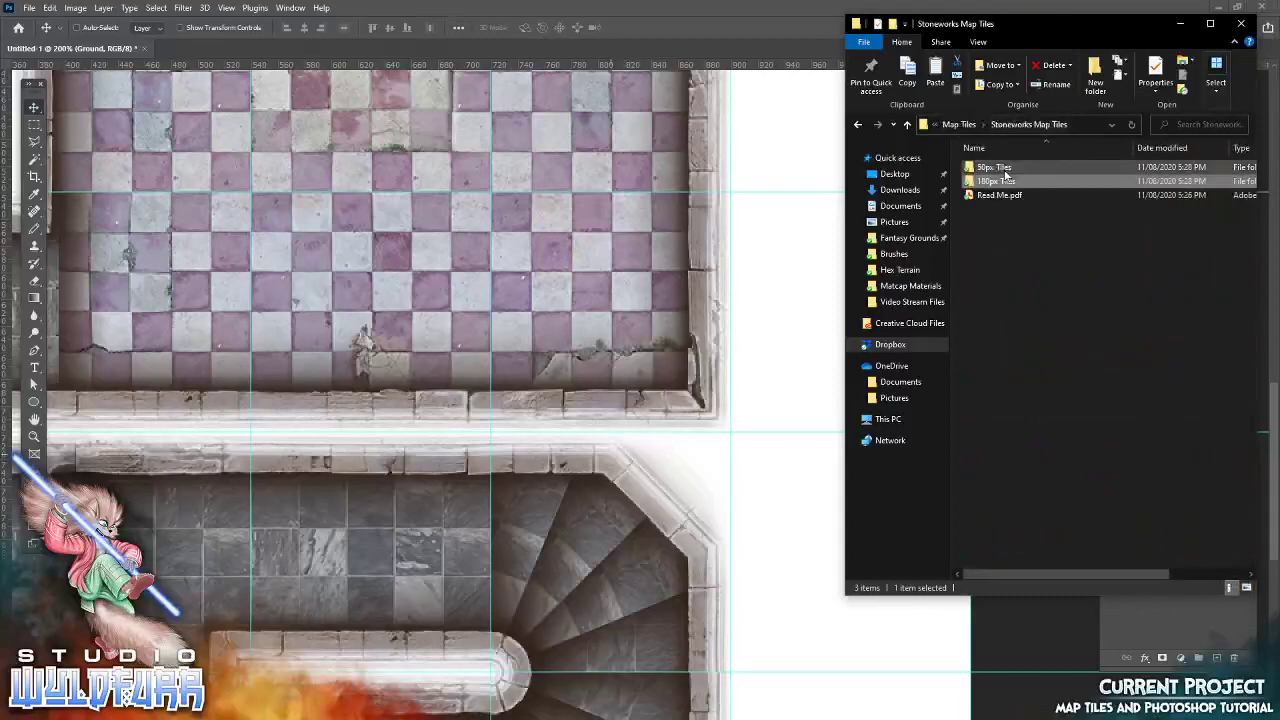
{"action": "left_click", "coordinate": [958, 124]}
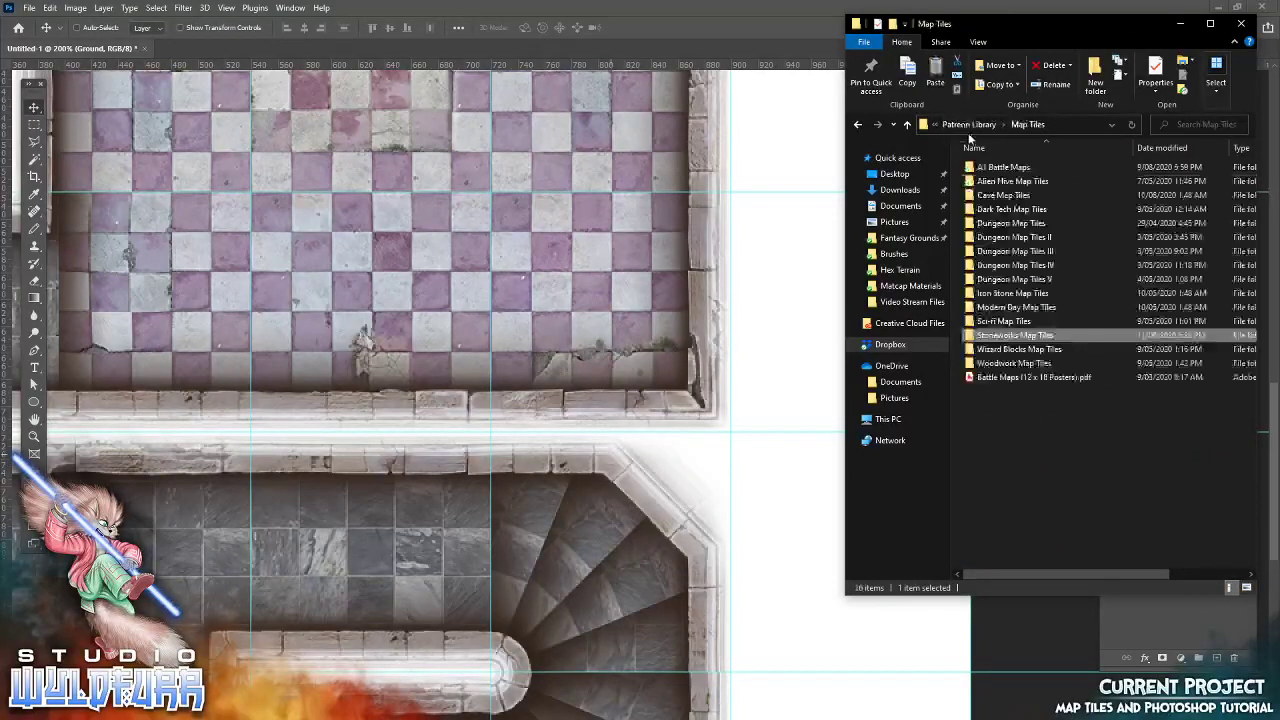
{"action": "double_click", "coordinate": [1010, 224]}
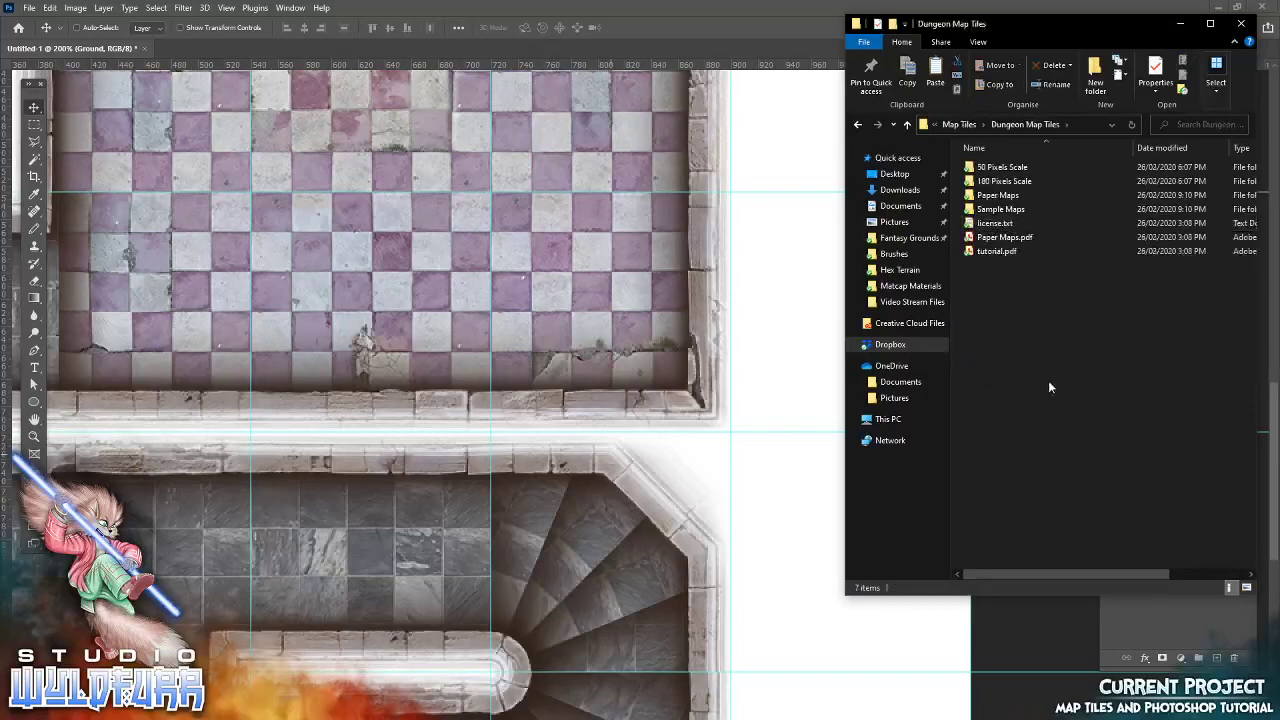
{"action": "double_click", "coordinate": [1004, 181]}
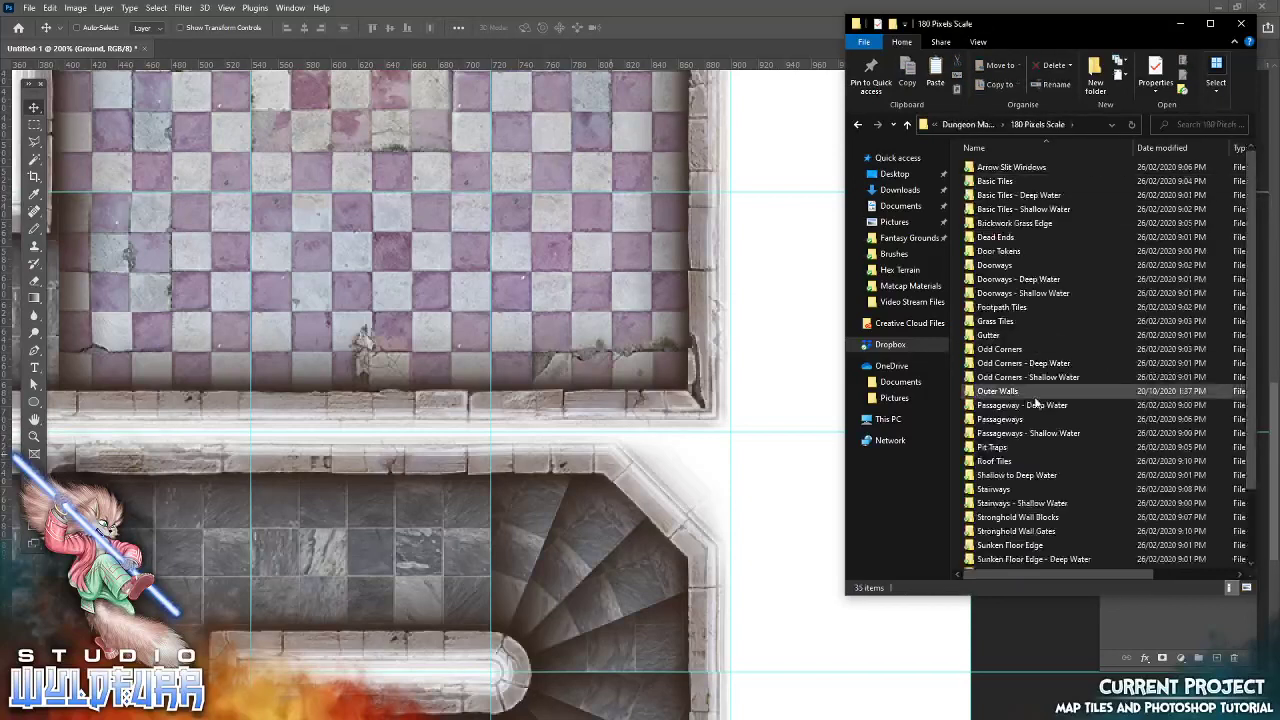
{"action": "double_click", "coordinate": [1005, 323]}
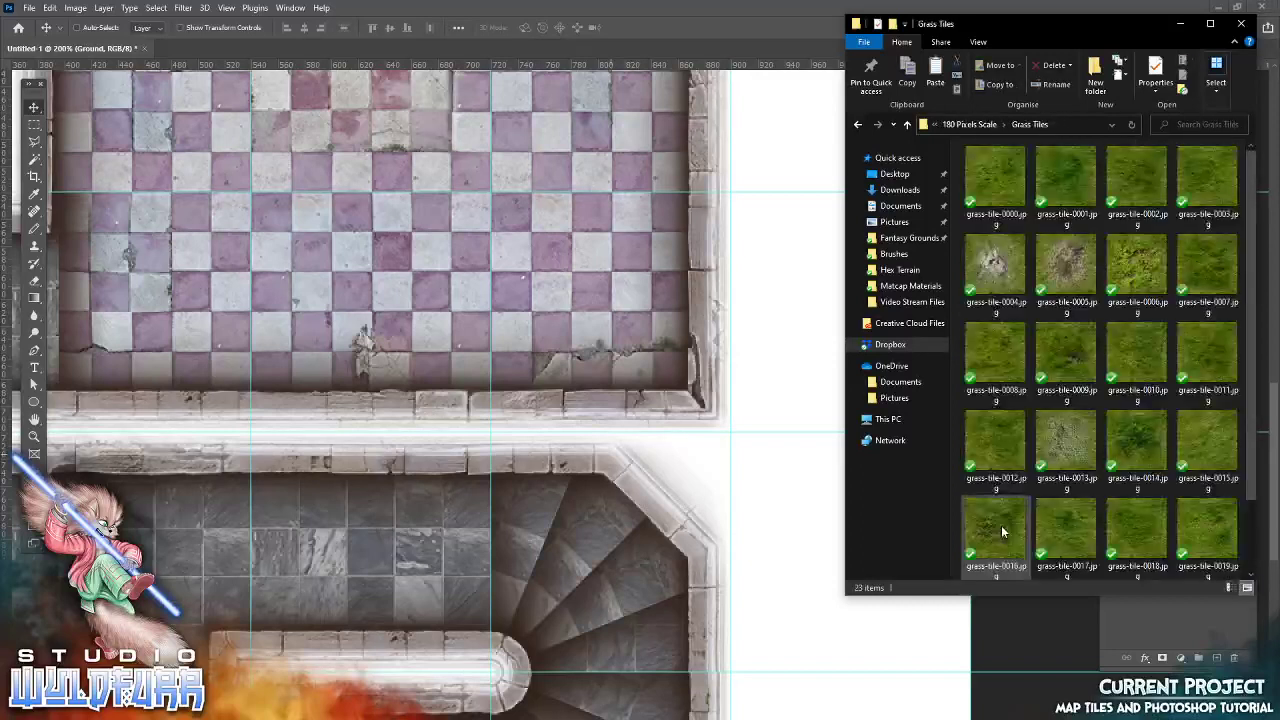
Place grass-tile-0000 in the Ground group and move it into the map's empty east column
{"action": "left_click", "coordinate": [698, 309]}
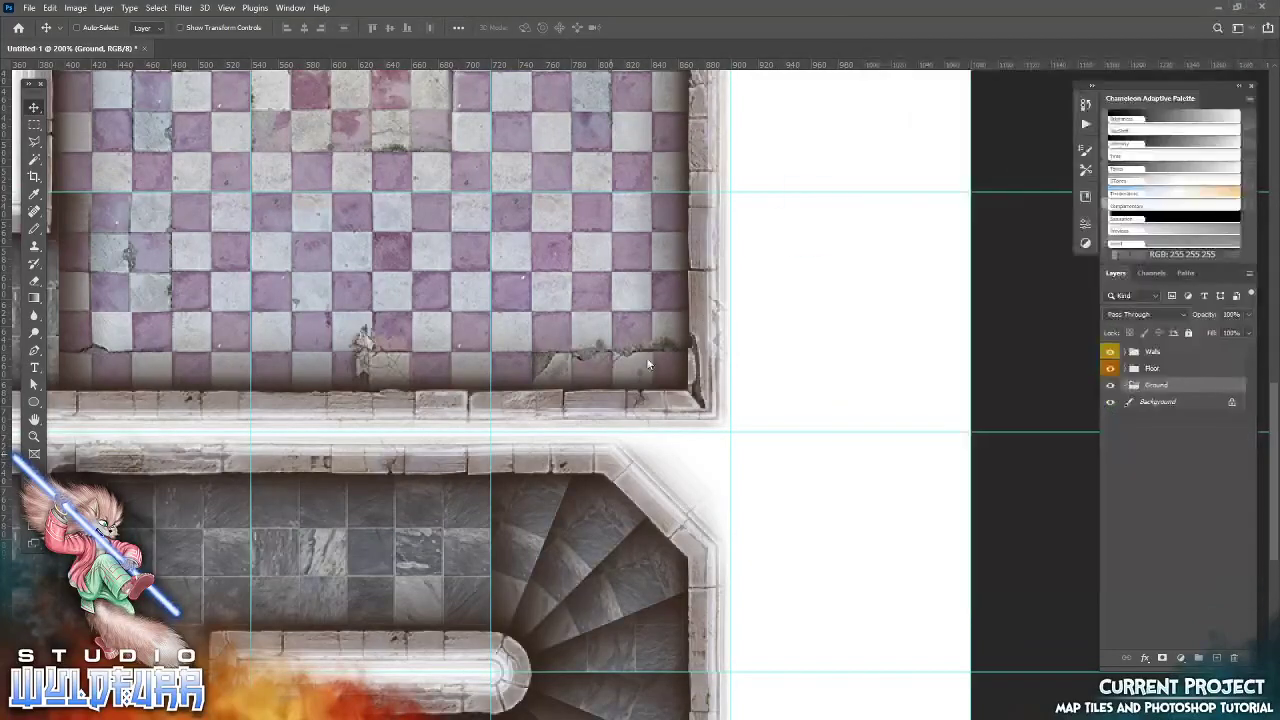
{"action": "key", "text": "ctrl+t"}
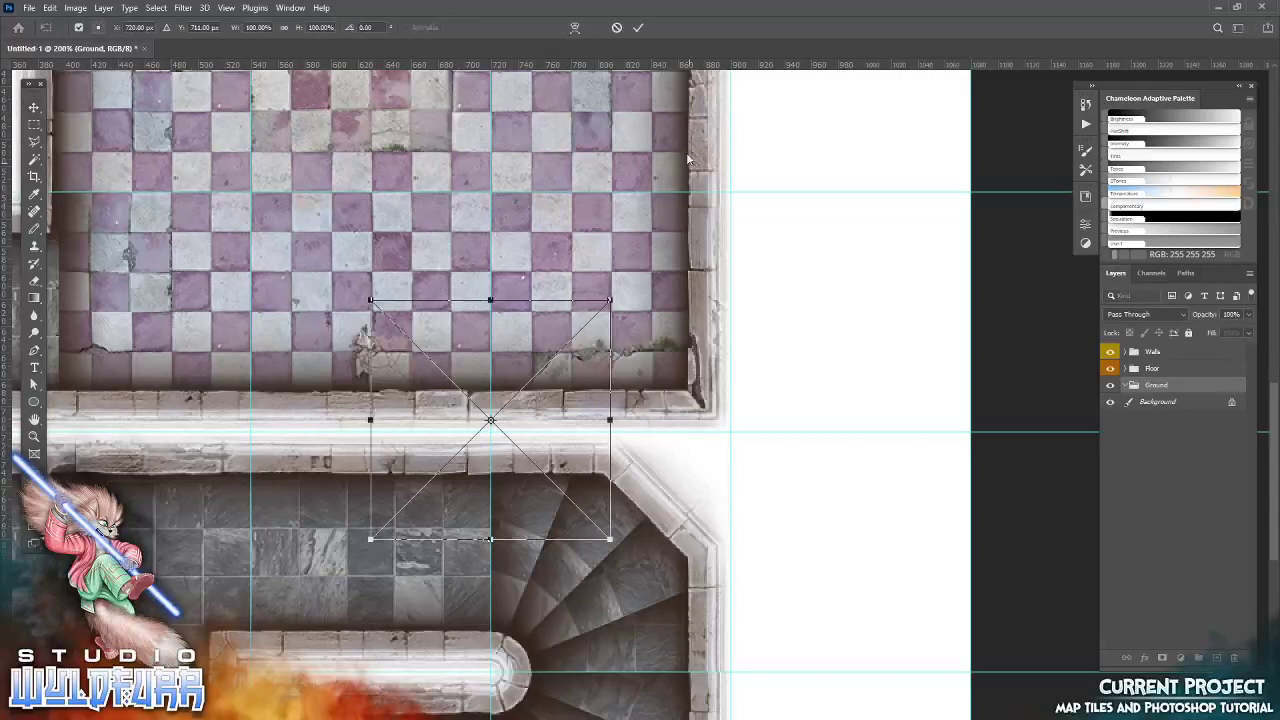
{"action": "left_click", "coordinate": [638, 28]}
{"action": "left_click_drag", "start_coordinate": [570, 465], "coordinate": [898, 530]}
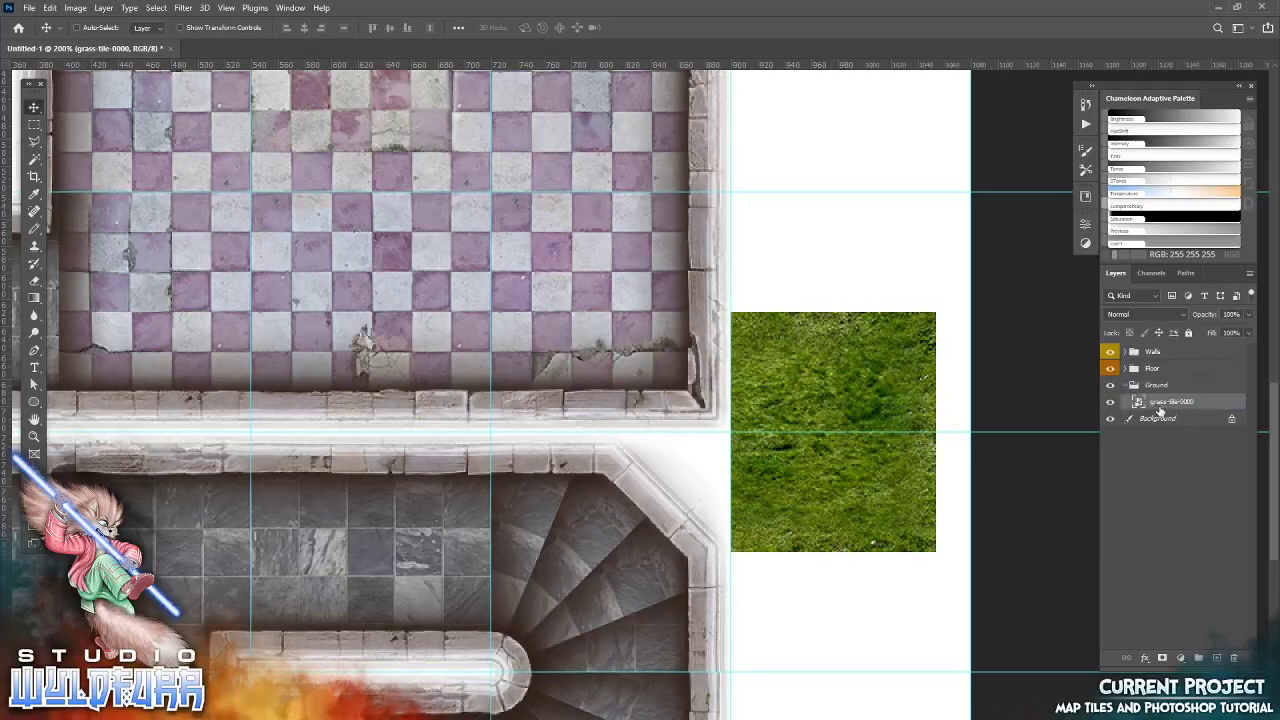
Colour-code the Ground layer group green
{"action": "left_click", "coordinate": [1163, 386]}
{"action": "right_click", "coordinate": [1163, 387]}
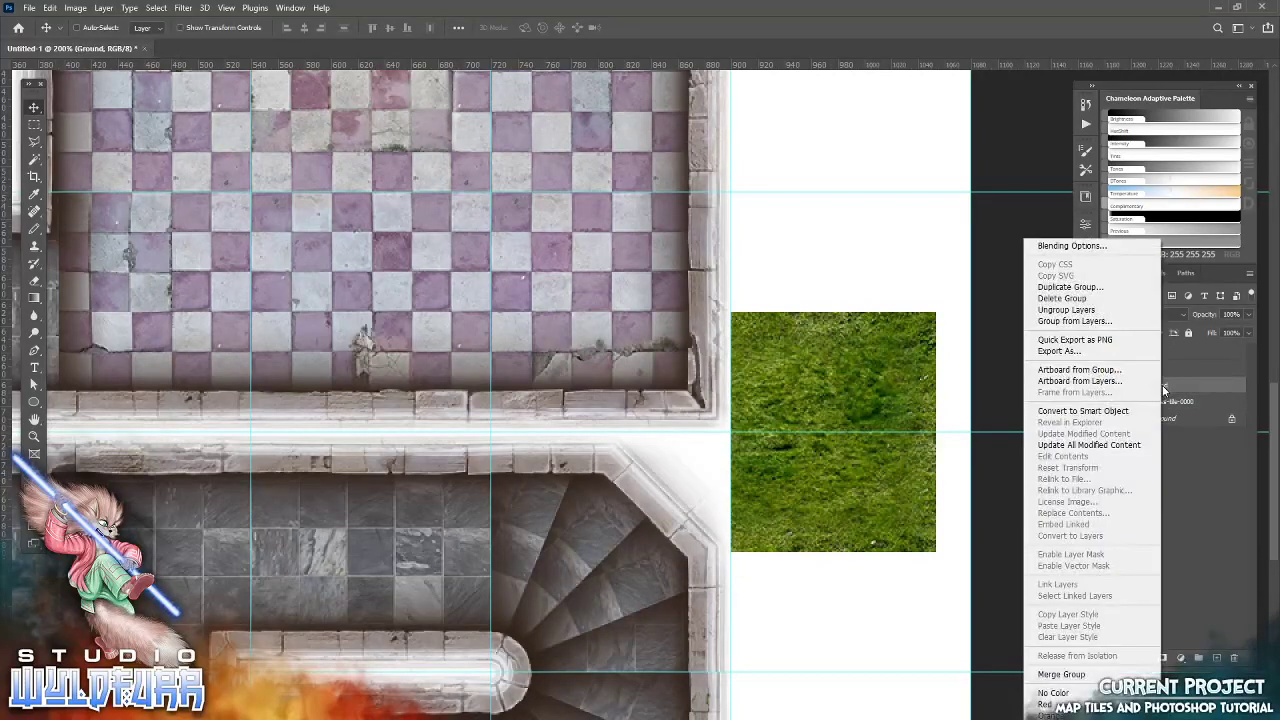
{"action": "left_click", "coordinate": [1052, 719]}
Align grass-tile-0000 to the guides in the southeast corner cell of the map
{"action": "left_click_drag", "start_coordinate": [873, 530], "coordinate": [877, 611]}
{"action": "left_click_drag", "start_coordinate": [790, 705], "coordinate": [643, 366]}
{"action": "left_click_drag", "start_coordinate": [735, 241], "coordinate": [739, 493]}
{"action": "left_click_drag", "start_coordinate": [686, 264], "coordinate": [700, 463]}
Place grass-tile-0001 in the east column cell directly above grass-tile-0000, snapped to the guides
{"action": "key", "text": "alt+Tab"}
{"action": "left_click_drag", "start_coordinate": [1050, 181], "coordinate": [712, 336]}
{"action": "left_click", "coordinate": [637, 30]}
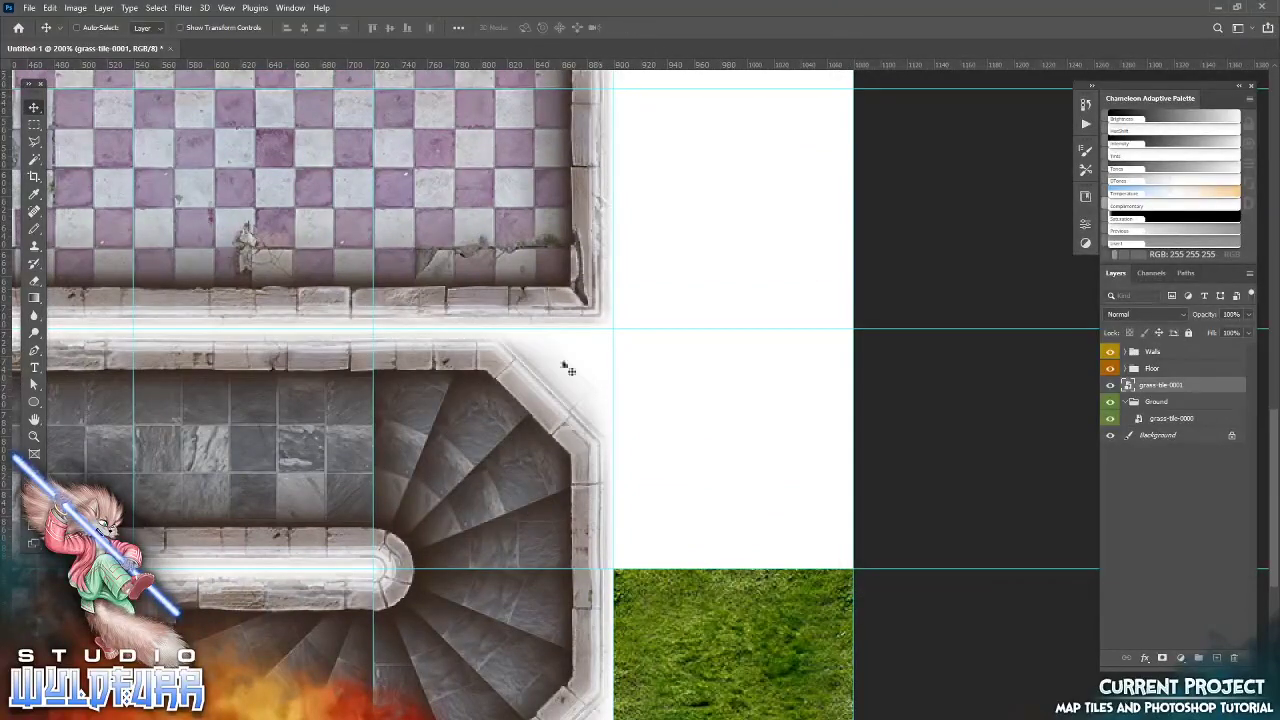
{"action": "left_click_drag", "start_coordinate": [627, 436], "coordinate": [866, 477]}
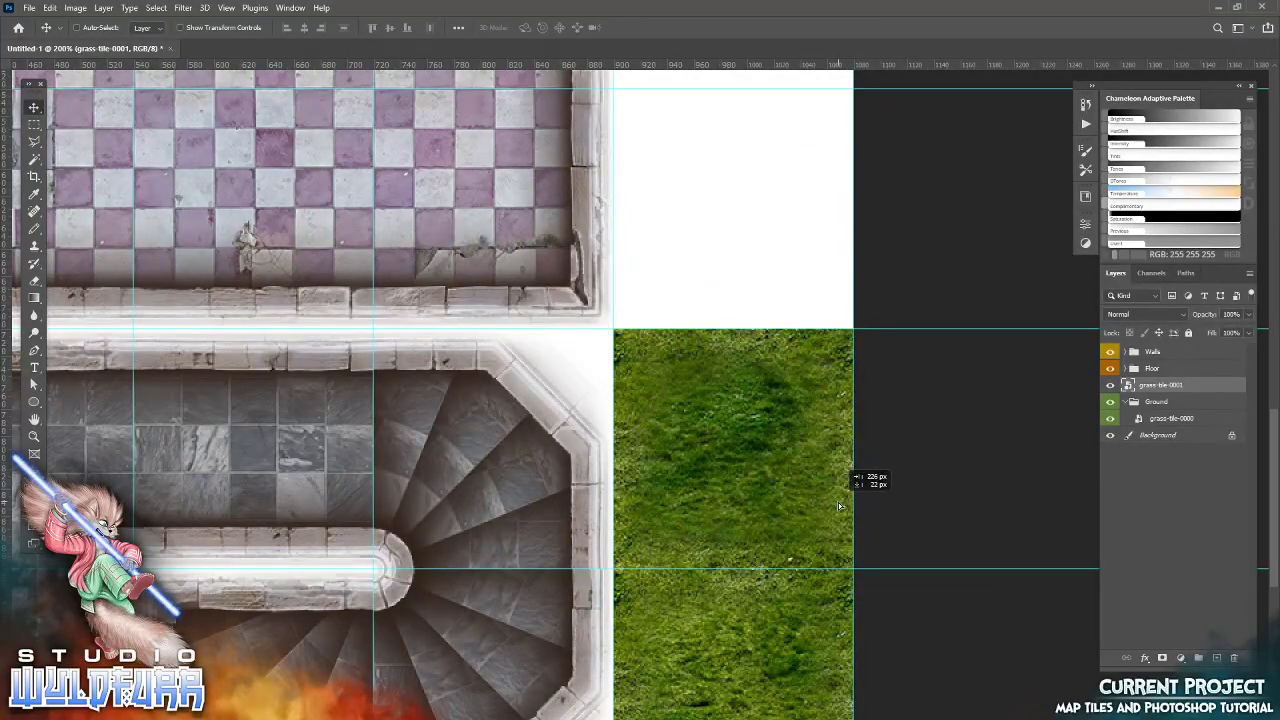
Place grass-tile-0002 in the east column cell directly above grass-tile-0001
{"action": "left_click_drag", "start_coordinate": [734, 212], "coordinate": [723, 531]}
{"action": "key", "text": "alt+Tab"}
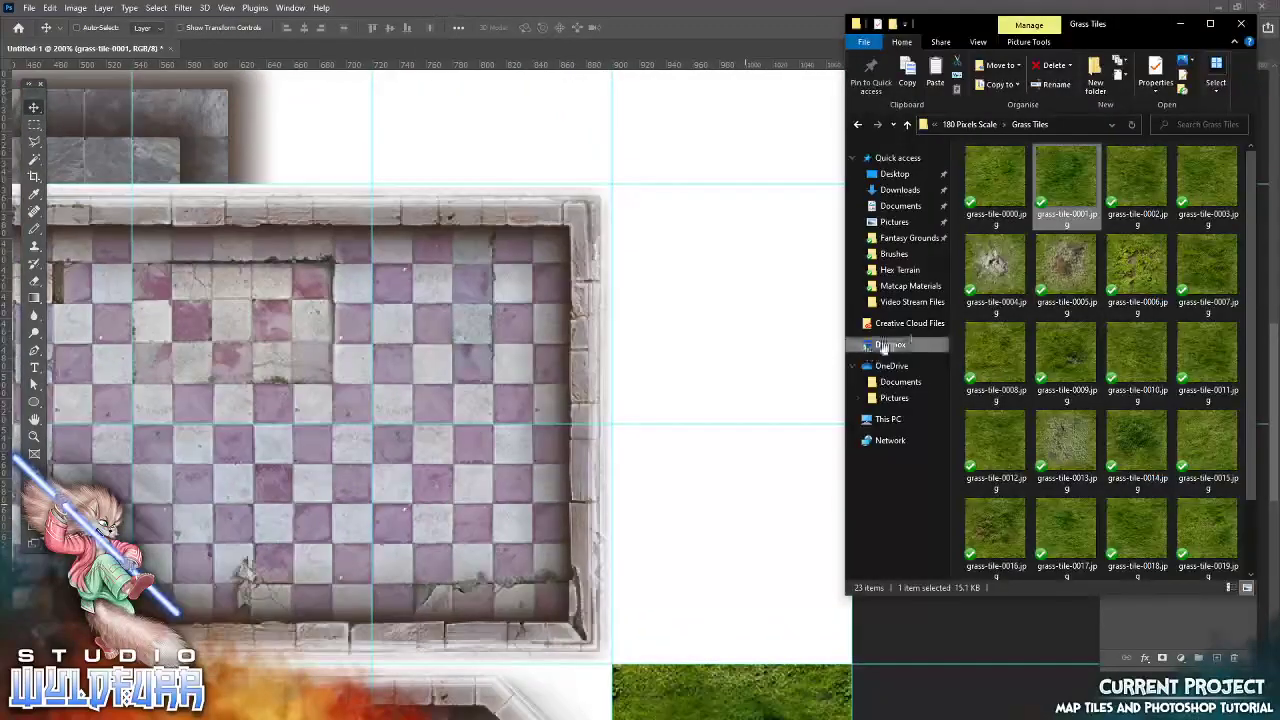
{"action": "left_click_drag", "start_coordinate": [1120, 188], "coordinate": [706, 326]}
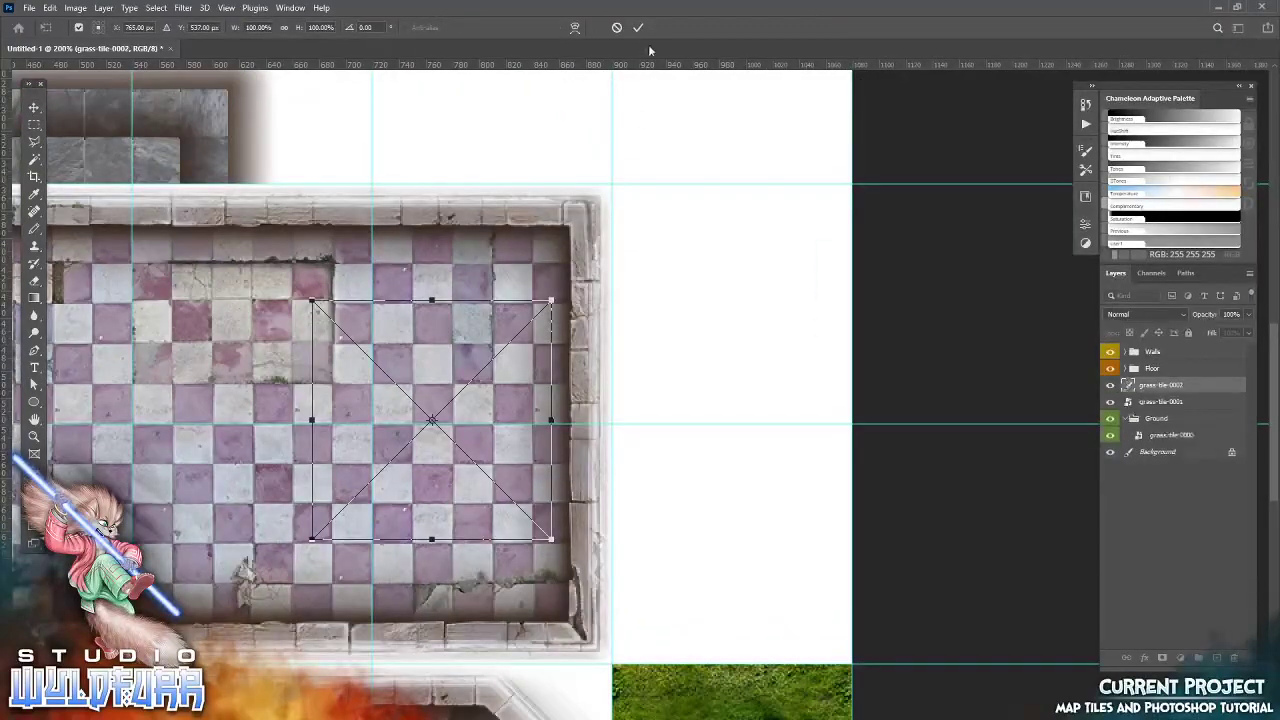
{"action": "left_click", "coordinate": [639, 27]}
{"action": "left_click_drag", "start_coordinate": [654, 500], "coordinate": [953, 616]}
Place grass-tile-0003 in the east column cell directly above grass-tile-0002, beside the checkered room's upper wall
{"action": "left_click_drag", "start_coordinate": [664, 229], "coordinate": [654, 477]}
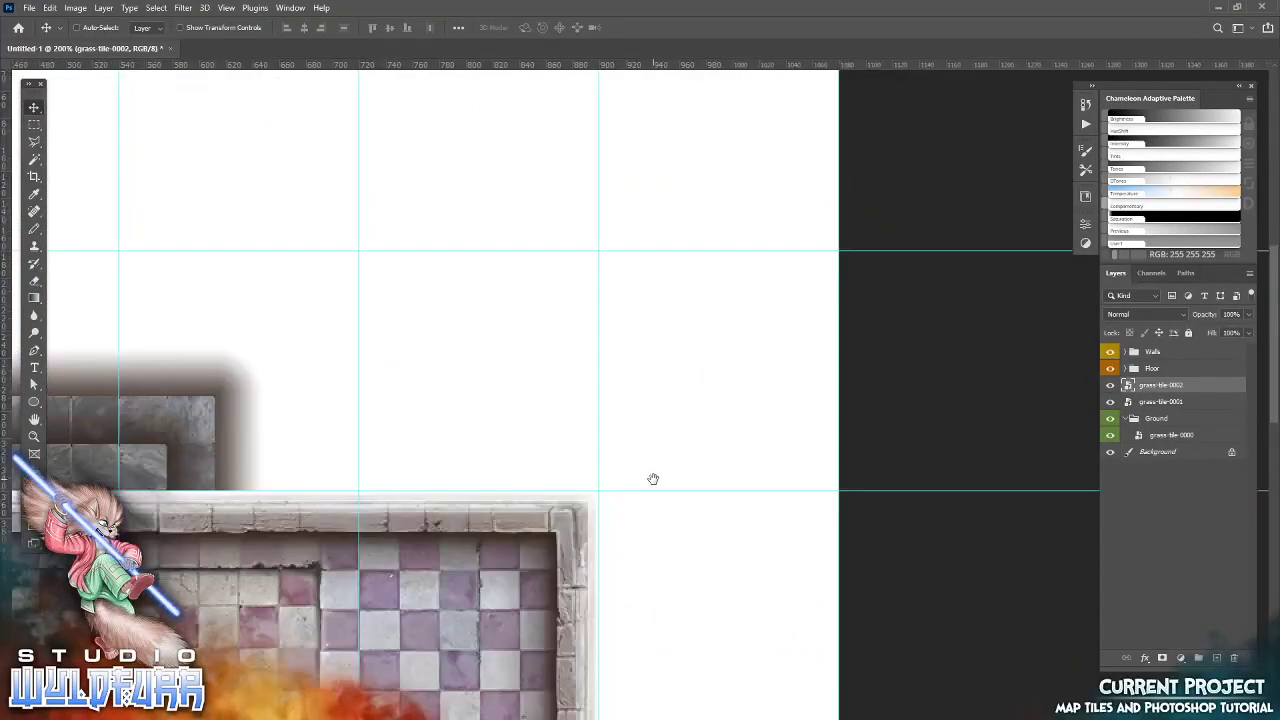
{"action": "key", "text": "alt+Tab"}
{"action": "left_click_drag", "start_coordinate": [1199, 180], "coordinate": [690, 500]}
{"action": "left_click", "coordinate": [642, 28]}
{"action": "left_click_drag", "start_coordinate": [470, 398], "coordinate": [752, 579]}
Place grass-tile-0007 in the east column's second-row cell, directly above grass-tile-0003
{"action": "left_click_drag", "start_coordinate": [616, 212], "coordinate": [634, 363]}
{"action": "key", "text": "alt+Tab"}
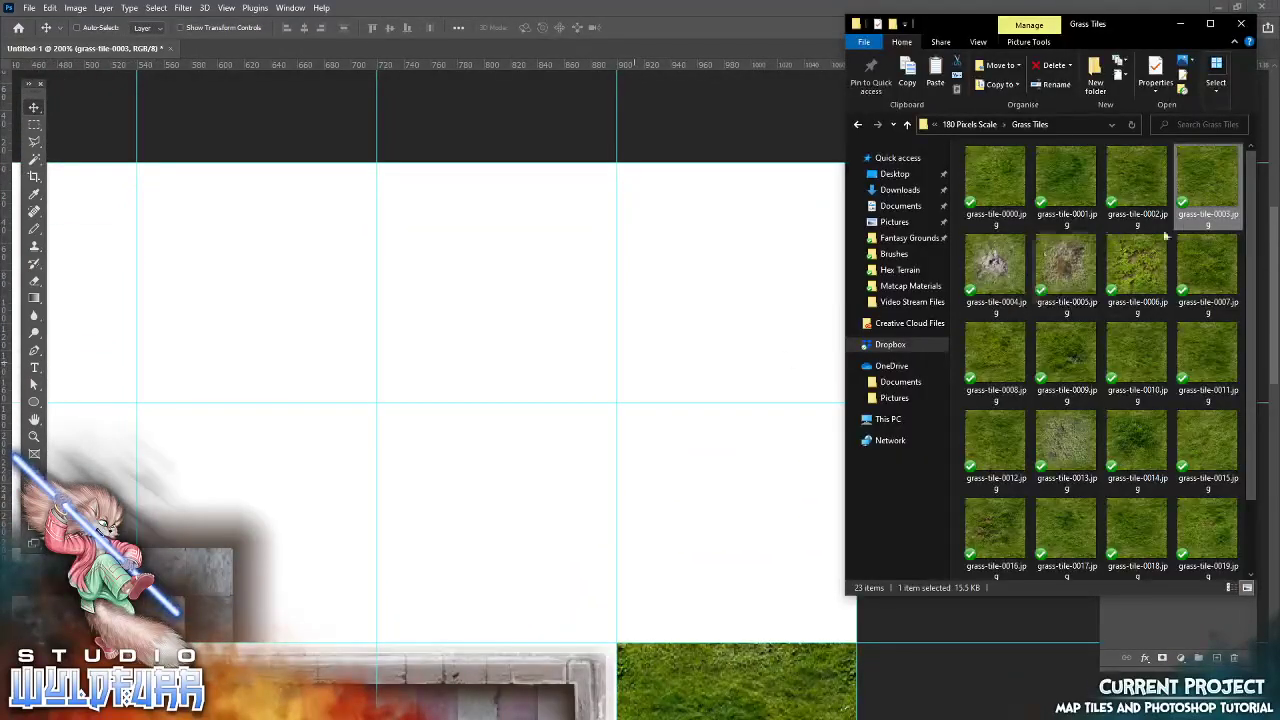
{"action": "left_click_drag", "start_coordinate": [1205, 278], "coordinate": [733, 545]}
{"action": "left_click_drag", "start_coordinate": [490, 346], "coordinate": [616, 404]}
Place grass-tile-0008 in the northeast corner cell of the map
{"action": "key", "text": "alt+Tab"}
{"action": "left_click_drag", "start_coordinate": [995, 355], "coordinate": [606, 391]}
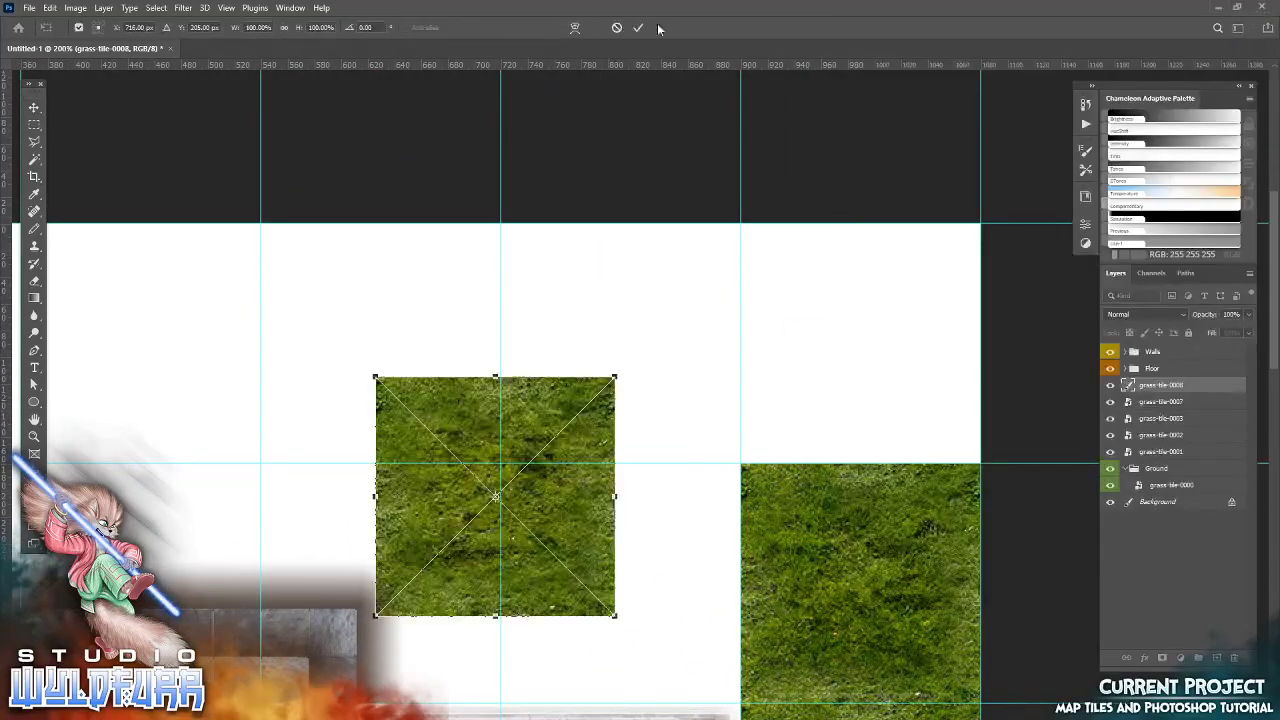
{"action": "left_click", "coordinate": [638, 27]}
{"action": "left_click_drag", "start_coordinate": [547, 541], "coordinate": [908, 389]}
Place grass-tile-0009 in the second-row cell immediately west of grass-tile-0007
{"action": "left_click_drag", "start_coordinate": [509, 420], "coordinate": [634, 387]}
{"action": "key", "text": "alt+Tab"}
{"action": "left_click_drag", "start_coordinate": [1013, 356], "coordinate": [623, 451]}
{"action": "left_click", "coordinate": [639, 28]}
{"action": "left_click_drag", "start_coordinate": [568, 510], "coordinate": [754, 578]}
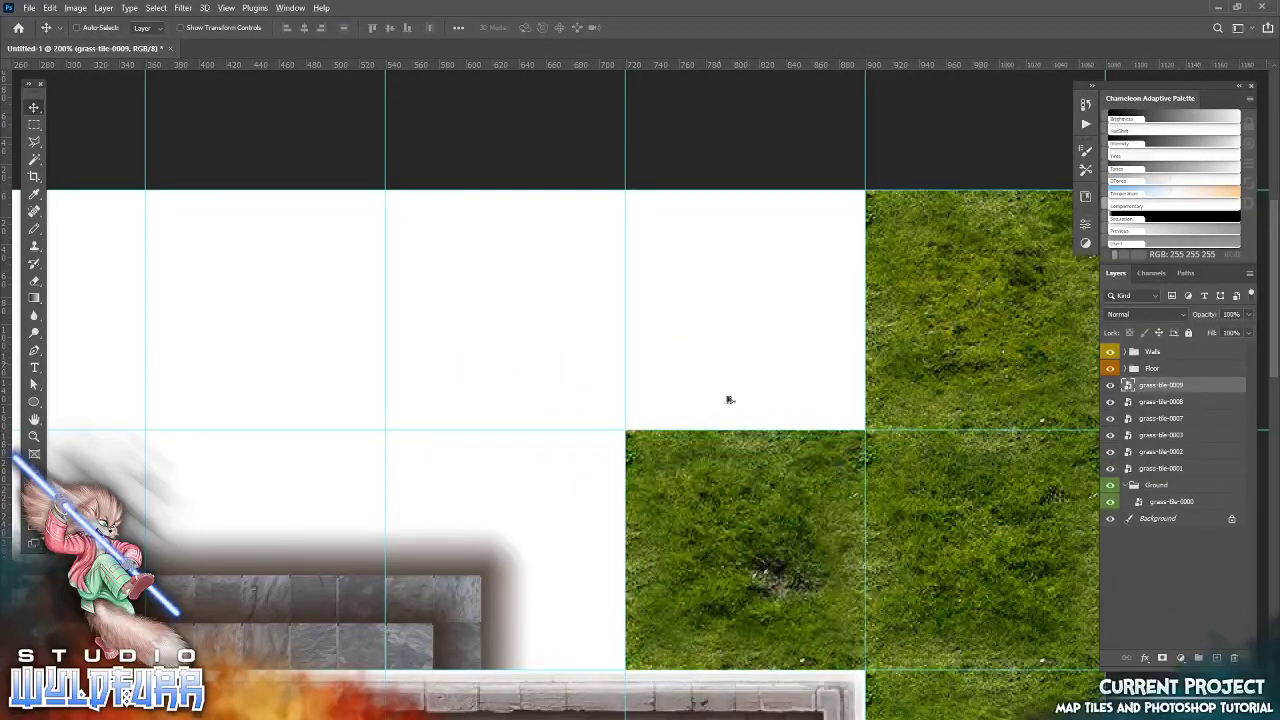
Place grass-tile-0010 in the top-row cell directly above grass-tile-0009
{"action": "key", "text": "alt+Tab"}
{"action": "left_click_drag", "start_coordinate": [1136, 355], "coordinate": [560, 435]}
{"action": "left_click", "coordinate": [639, 28]}
{"action": "left_click_drag", "start_coordinate": [577, 504], "coordinate": [760, 323]}
Place grass-tile-0011 in the second-row cell west of grass-tile-0009, under the east end of the stone steps
{"action": "scroll", "coordinate": [712, 355], "scroll_direction": "left", "scroll_amount": 5}
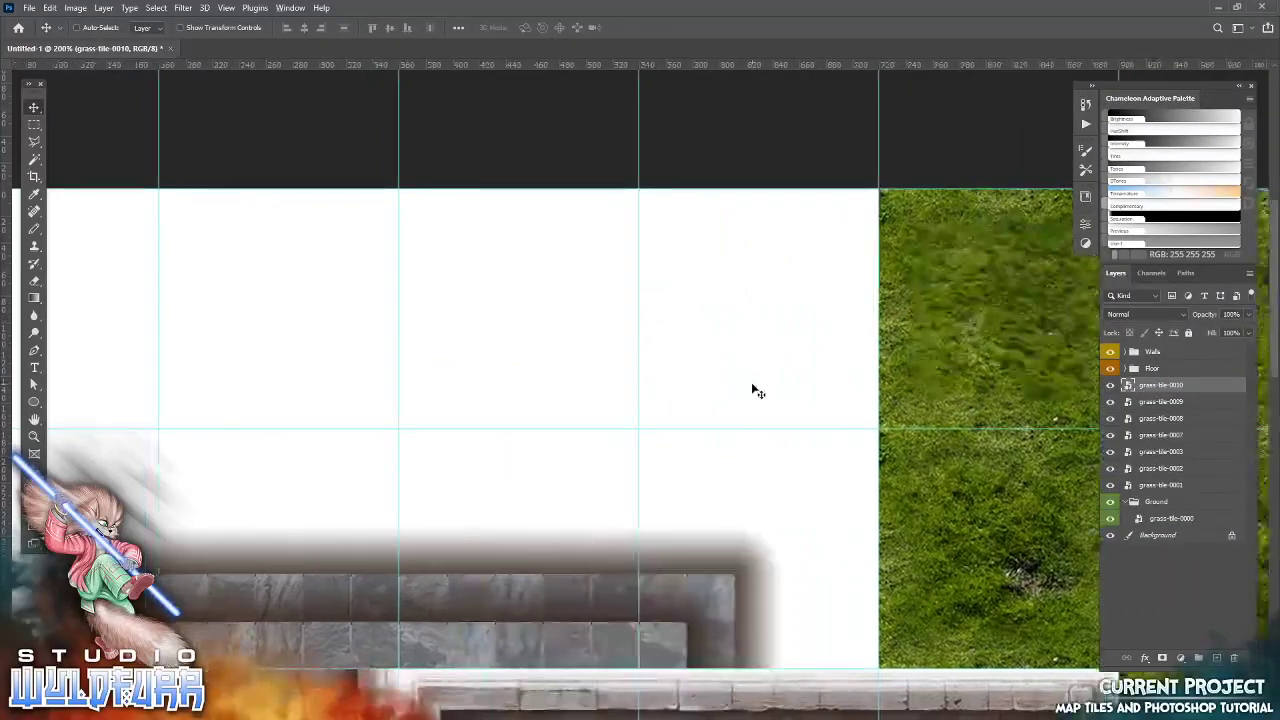
{"action": "key", "text": "alt+Tab"}
{"action": "left_click_drag", "start_coordinate": [1218, 372], "coordinate": [694, 91]}
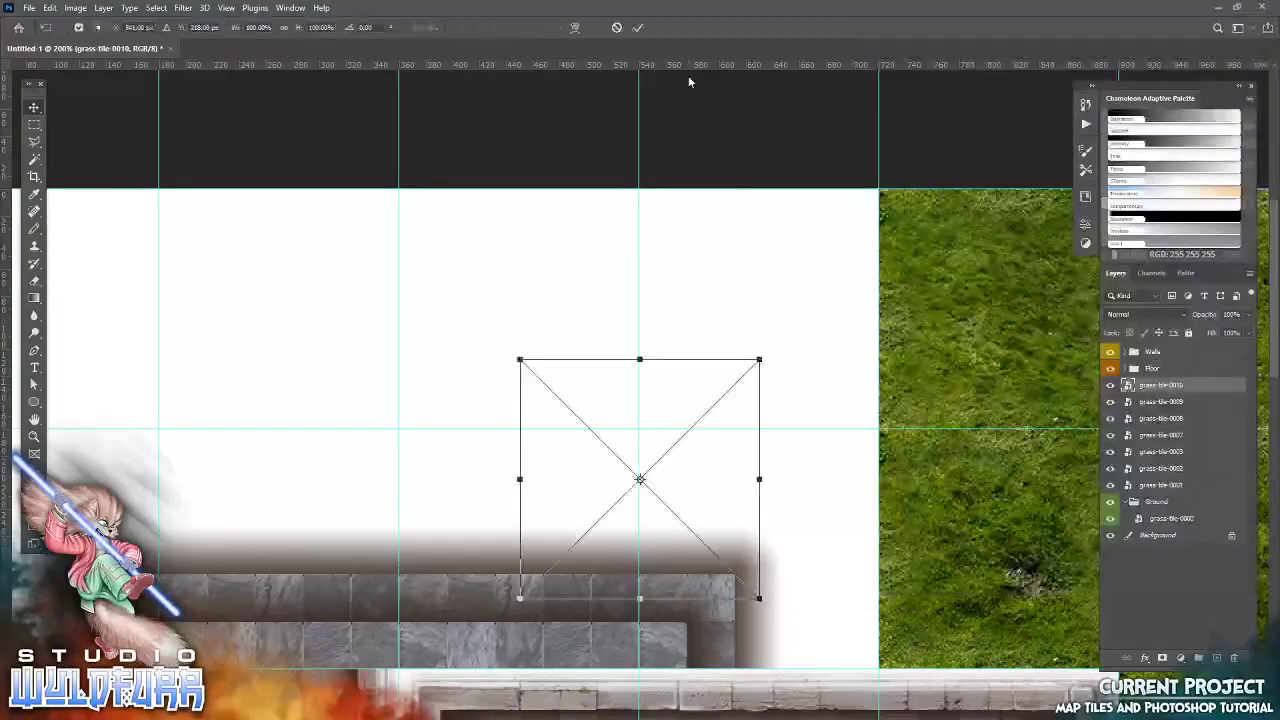
{"action": "left_click", "coordinate": [639, 28]}
{"action": "left_click_drag", "start_coordinate": [731, 522], "coordinate": [847, 588]}
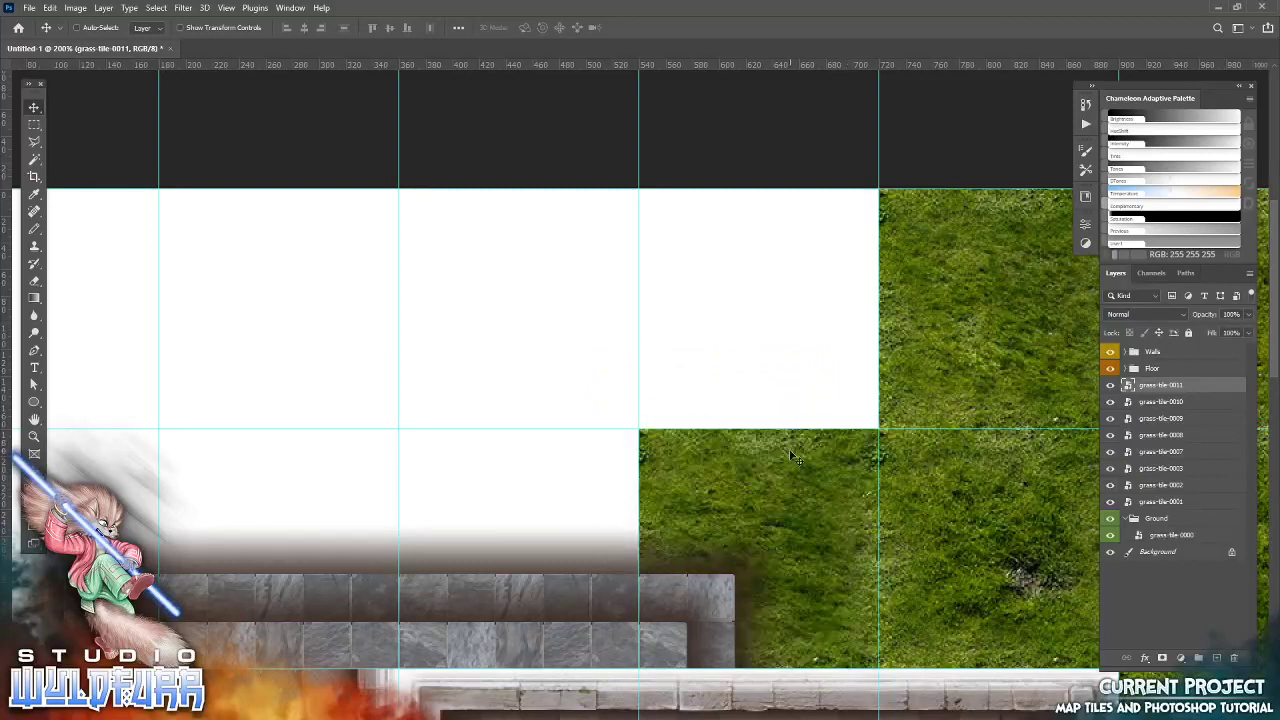
Place grass-tile-0012 in the top-row cell directly above grass-tile-0011
{"action": "key", "text": "alt+Tab"}
{"action": "left_click_drag", "start_coordinate": [994, 457], "coordinate": [617, 439]}
{"action": "left_click", "coordinate": [638, 28]}
{"action": "left_click_drag", "start_coordinate": [748, 420], "coordinate": [839, 320]}
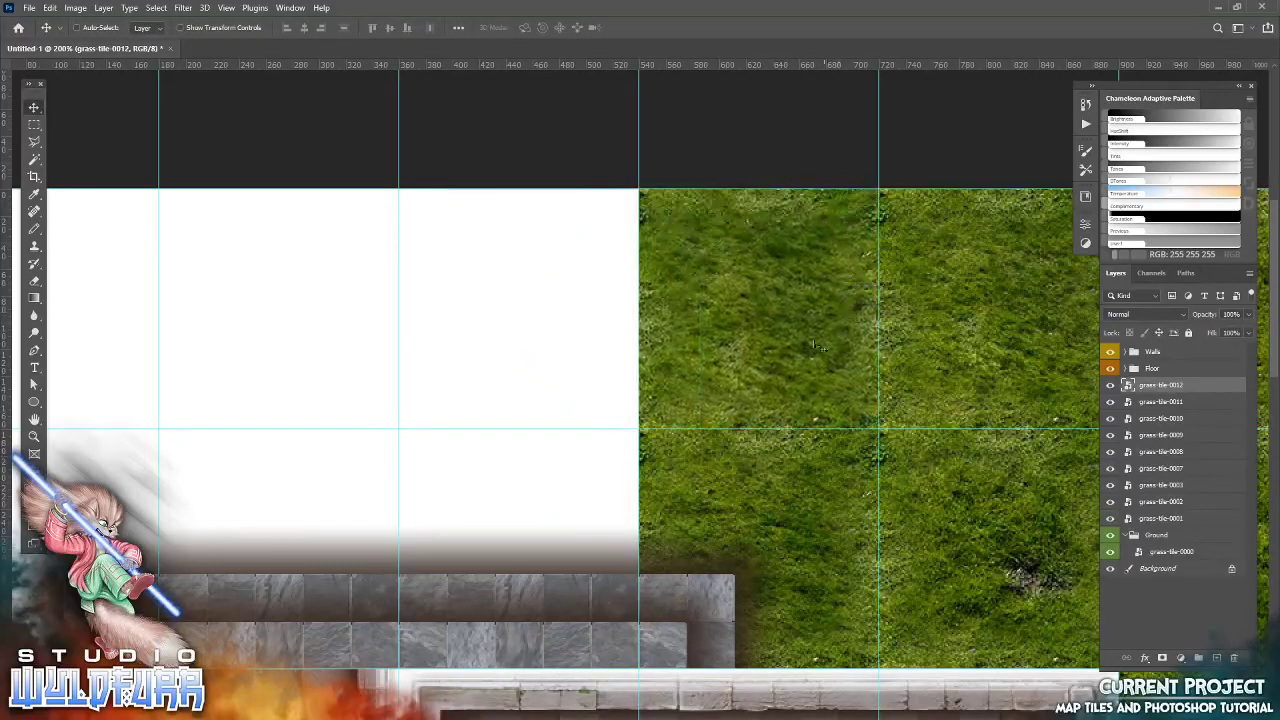
Place grass-tile-0014 in the second-row cell immediately west of grass-tile-0011
{"action": "scroll", "coordinate": [813, 345], "scroll_direction": "left", "scroll_amount": 5}
{"action": "key", "text": "alt+Tab"}
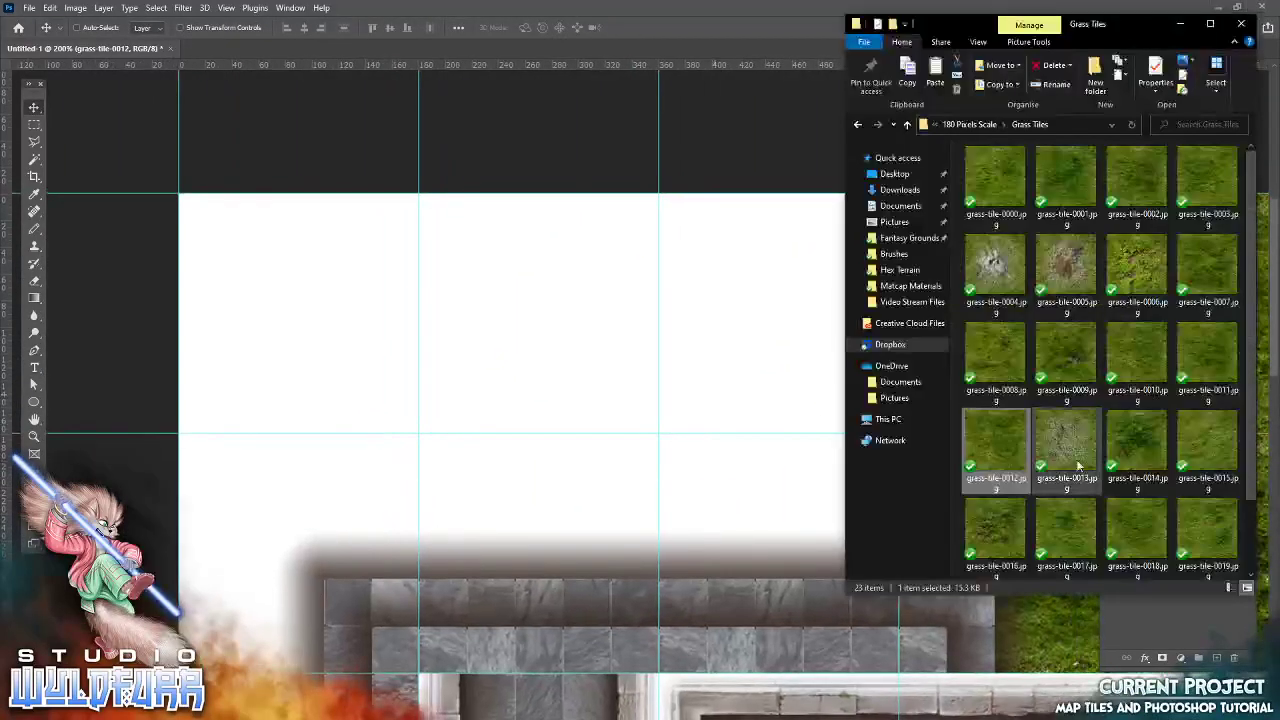
{"action": "left_click_drag", "start_coordinate": [1138, 449], "coordinate": [617, 374]}
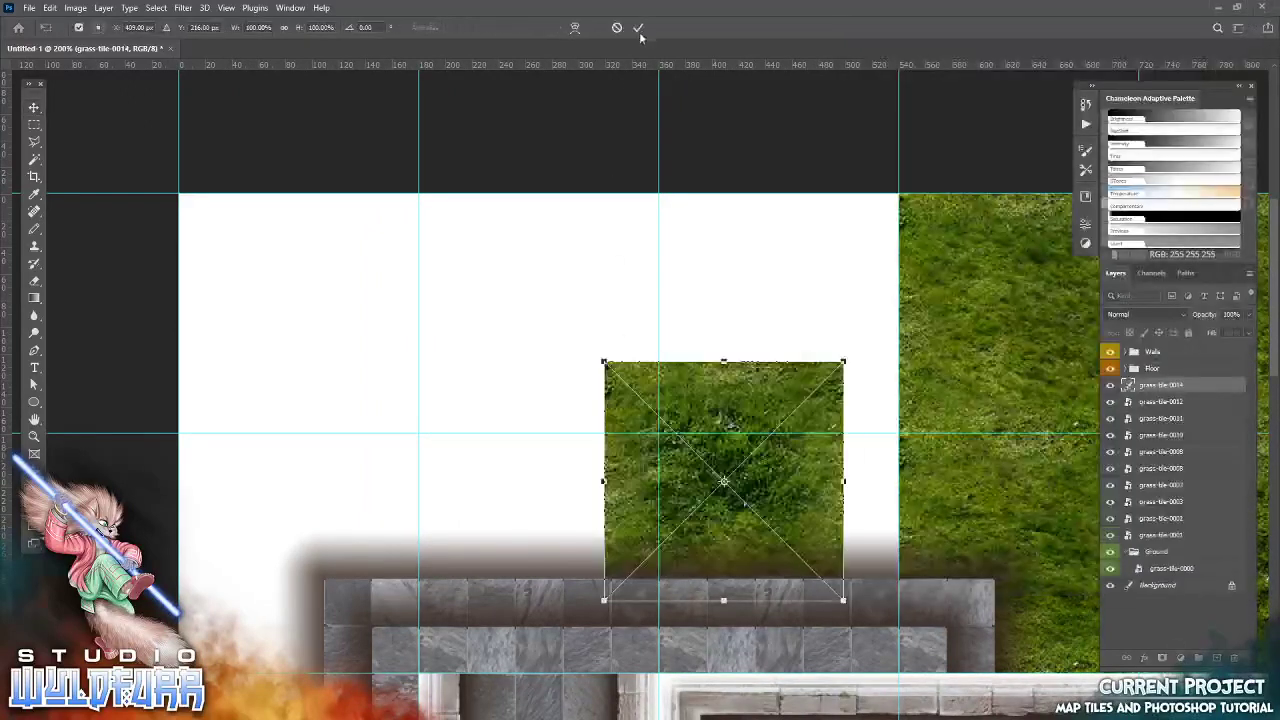
{"action": "left_click_drag", "start_coordinate": [797, 519], "coordinate": [858, 571]}
Place grass-tile-0015 in the top-row cell directly above grass-tile-0014
{"action": "key", "text": "alt+Tab"}
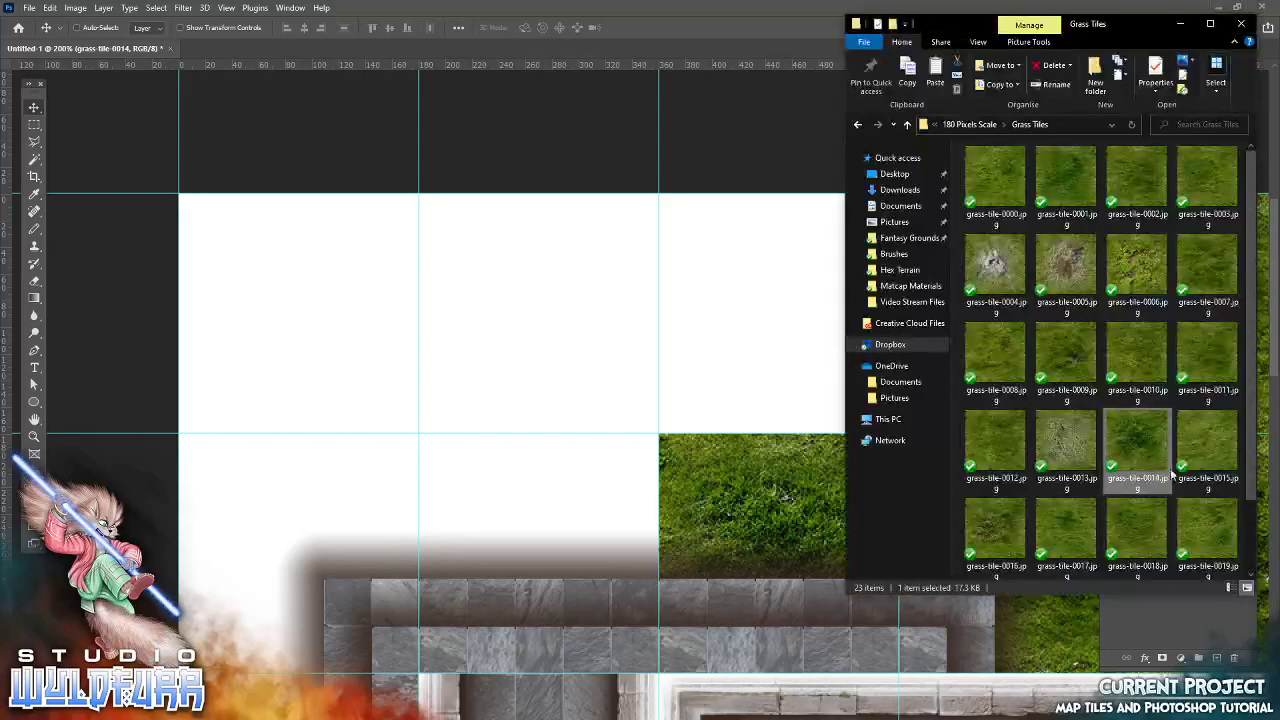
{"action": "left_click_drag", "start_coordinate": [1220, 452], "coordinate": [604, 430]}
{"action": "left_click", "coordinate": [640, 28]}
{"action": "left_click_drag", "start_coordinate": [718, 488], "coordinate": [784, 342]}
Place grass-tile-0016 in the second-row cell of the map's westernmost column
{"action": "key", "text": "alt+Tab"}
{"action": "left_click_drag", "start_coordinate": [991, 527], "coordinate": [495, 418]}
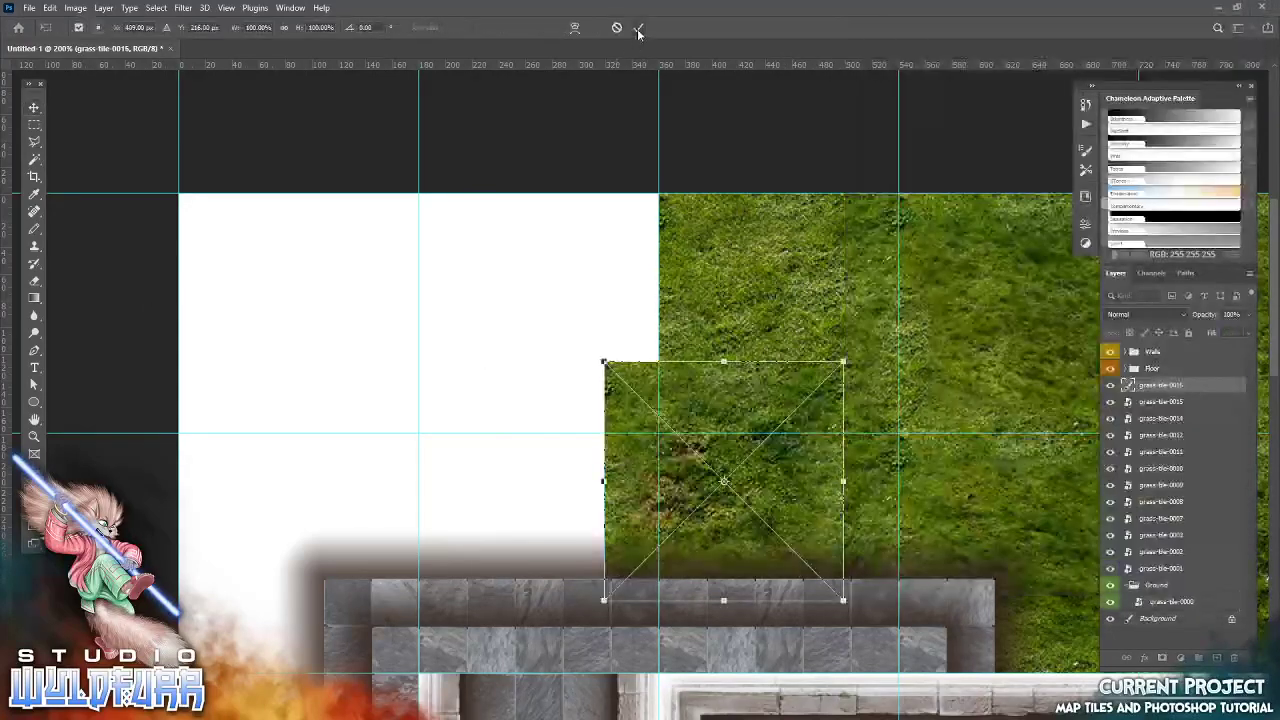
{"action": "left_click", "coordinate": [639, 28]}
{"action": "left_click_drag", "start_coordinate": [815, 525], "coordinate": [388, 594]}
Place grass-tile-0017 in the northwest corner cell, directly above grass-tile-0016
{"action": "key", "text": "alt+Tab"}
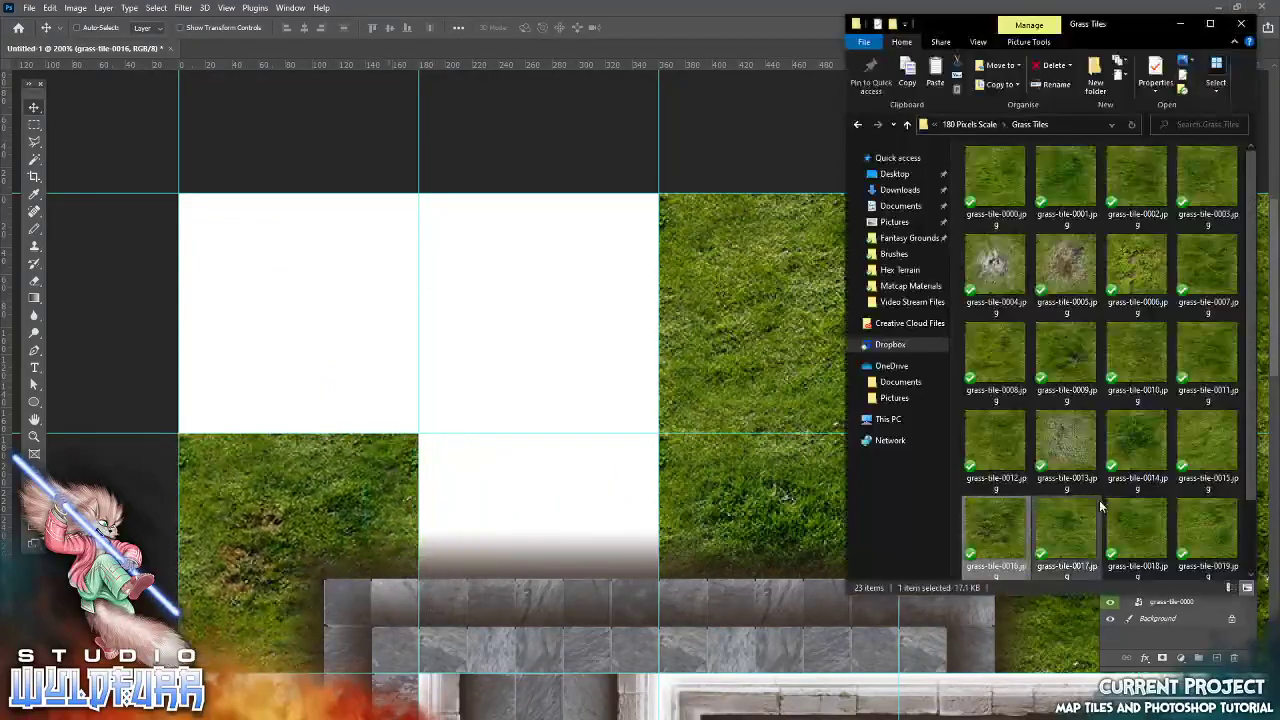
{"action": "left_click_drag", "start_coordinate": [1080, 543], "coordinate": [523, 406]}
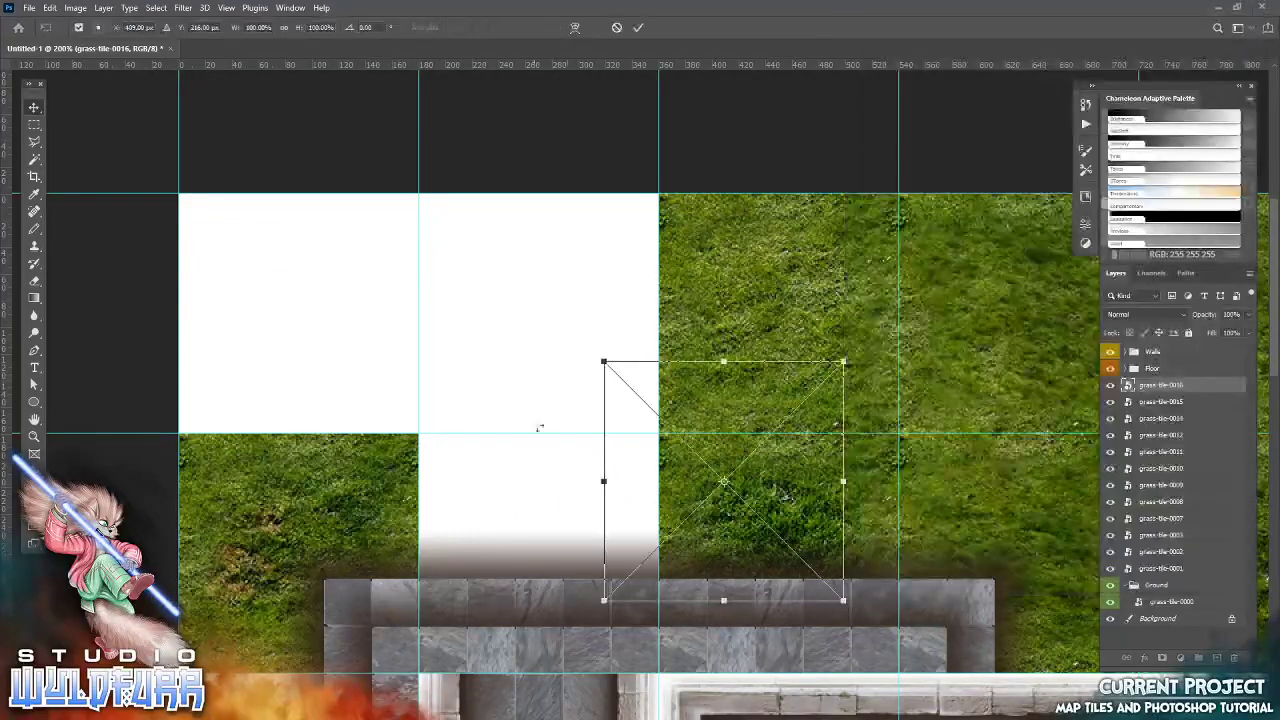
{"action": "left_click", "coordinate": [639, 28]}
{"action": "left_click_drag", "start_coordinate": [725, 431], "coordinate": [366, 362]}
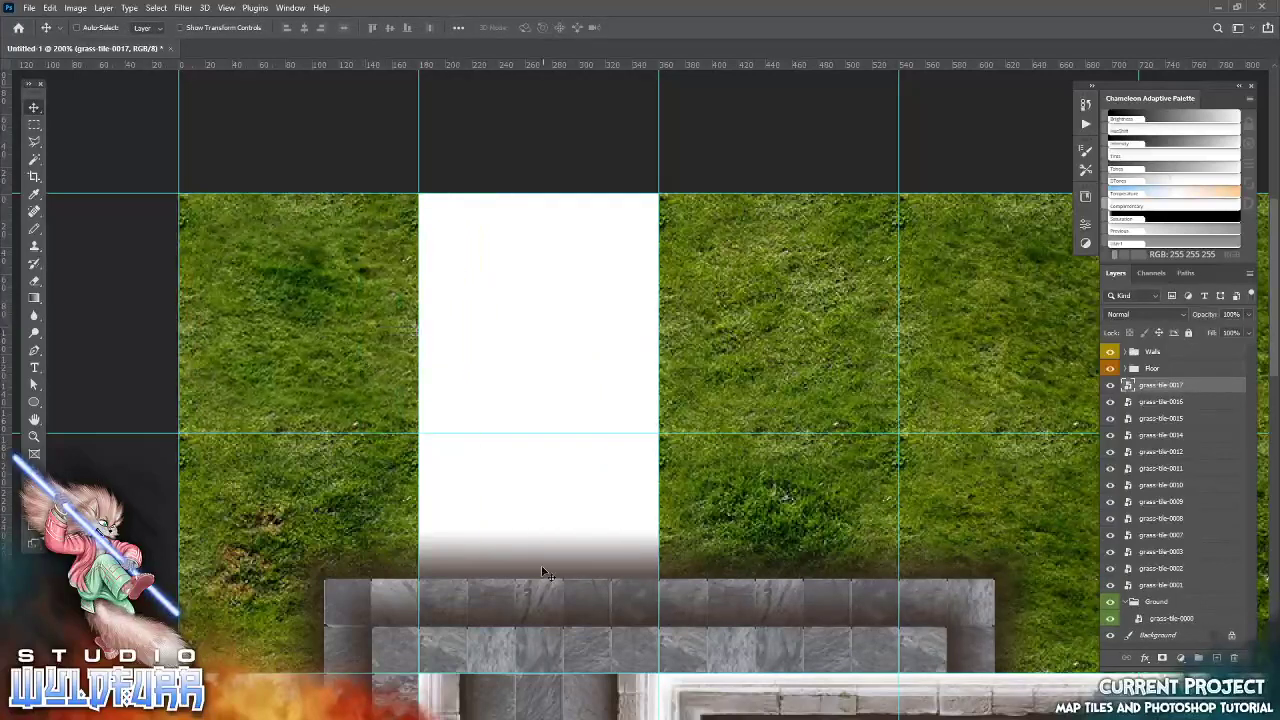
Place grass-tile-0019 in the west column's third-row cell, directly below grass-tile-0016
{"action": "left_click_drag", "start_coordinate": [409, 574], "coordinate": [508, 117]}
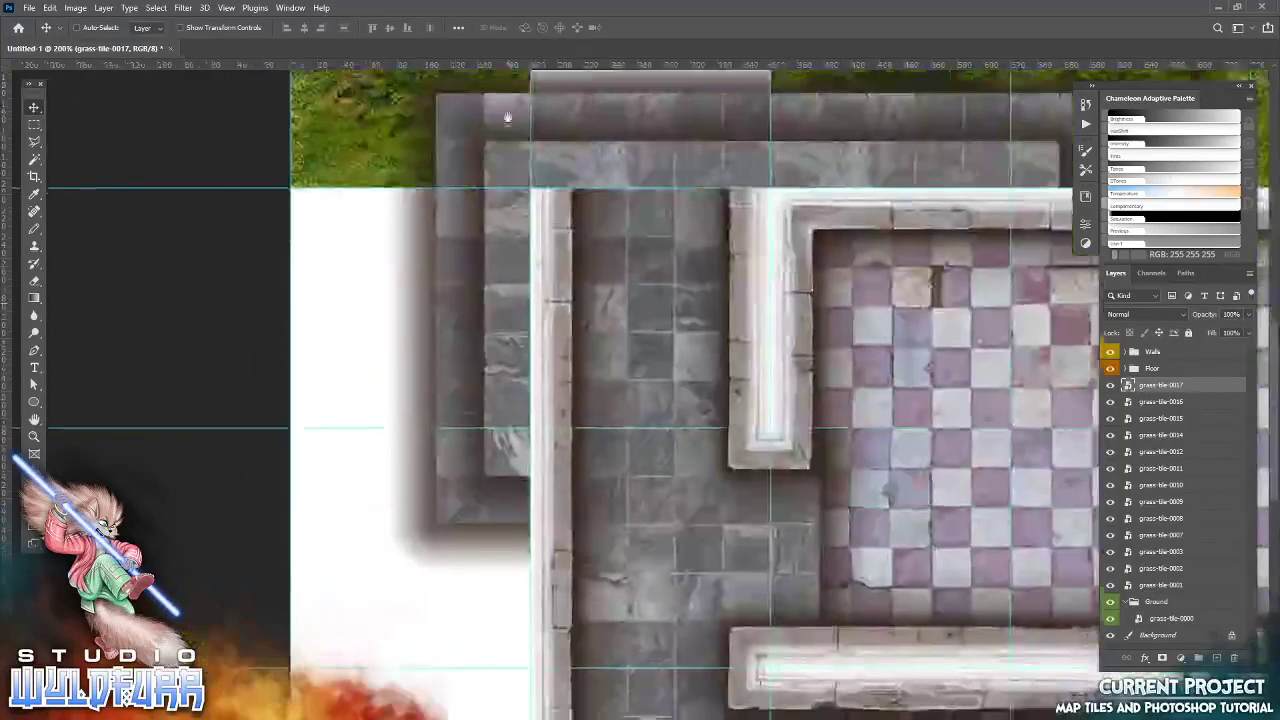
{"action": "left_click_drag", "start_coordinate": [494, 355], "coordinate": [566, 321]}
{"action": "key", "text": "alt+Tab"}
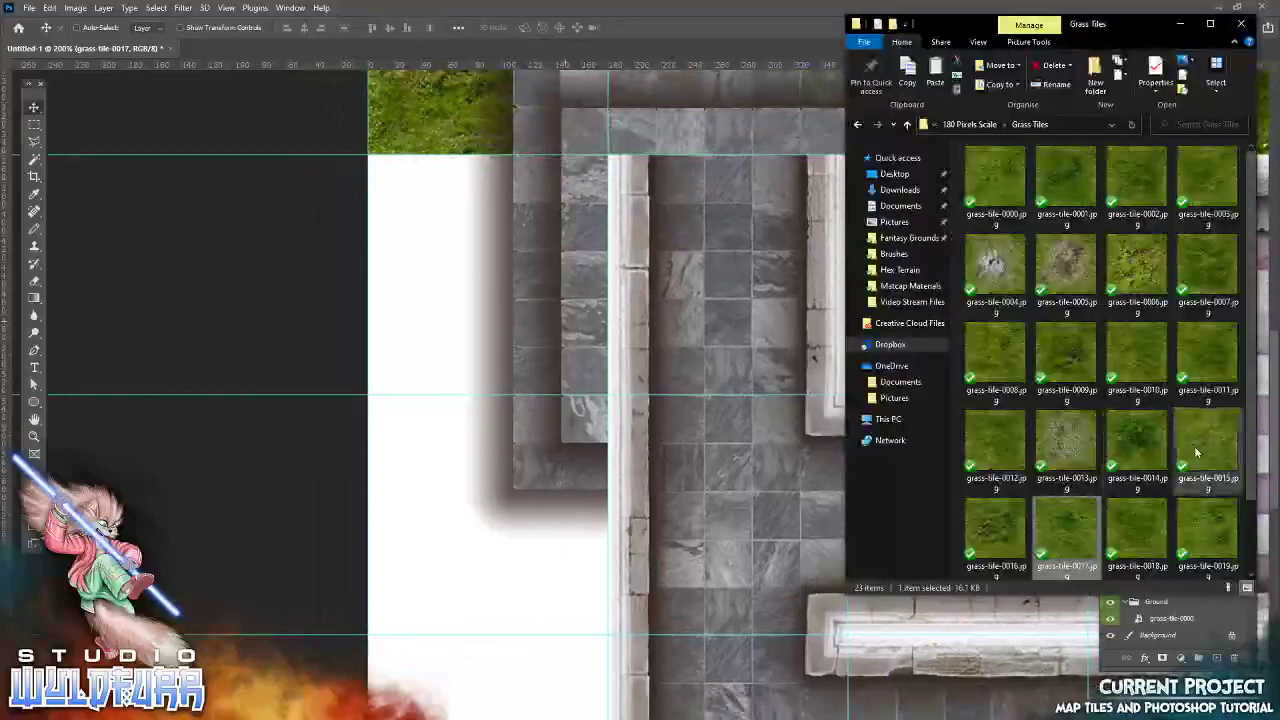
{"action": "left_click", "coordinate": [468, 422]}
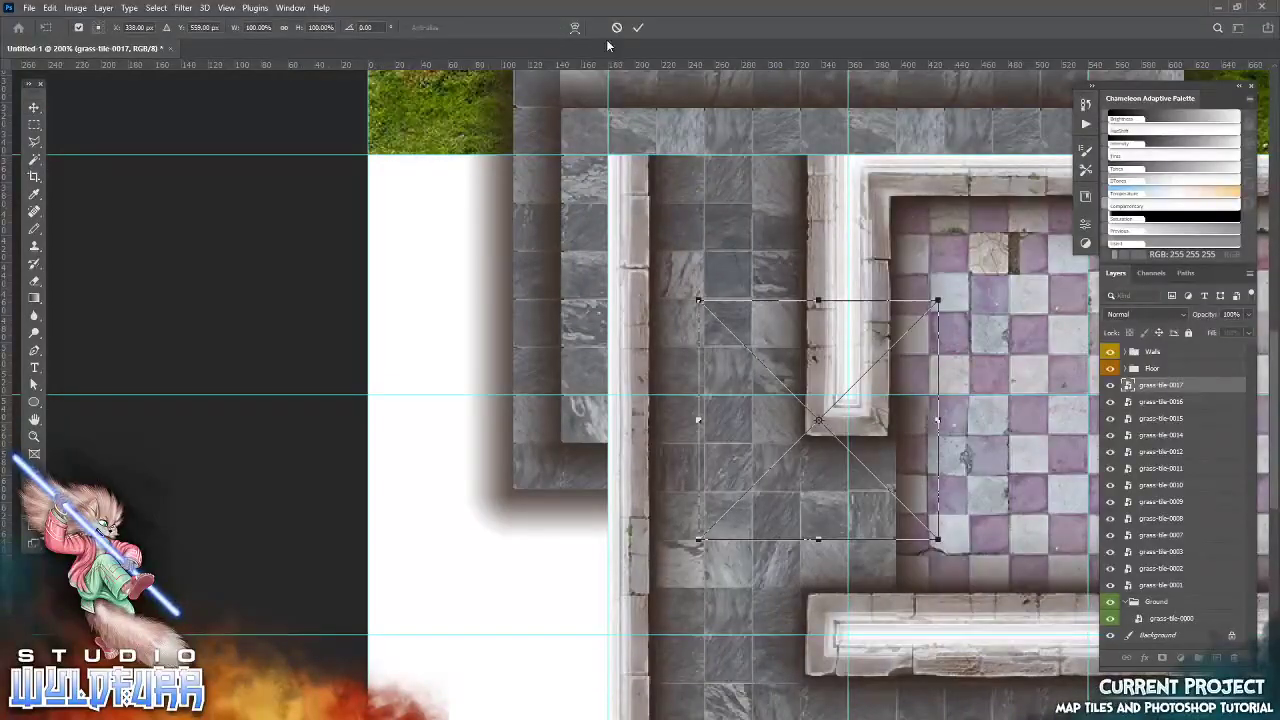
{"action": "left_click", "coordinate": [638, 32]}
{"action": "left_click_drag", "start_coordinate": [763, 490], "coordinate": [424, 366]}
Place grass-tile-0018 in the west column's fourth-row cell, directly below grass-tile-0019
{"action": "key", "text": "alt+Tab"}
{"action": "left_click_drag", "start_coordinate": [1144, 541], "coordinate": [540, 520]}
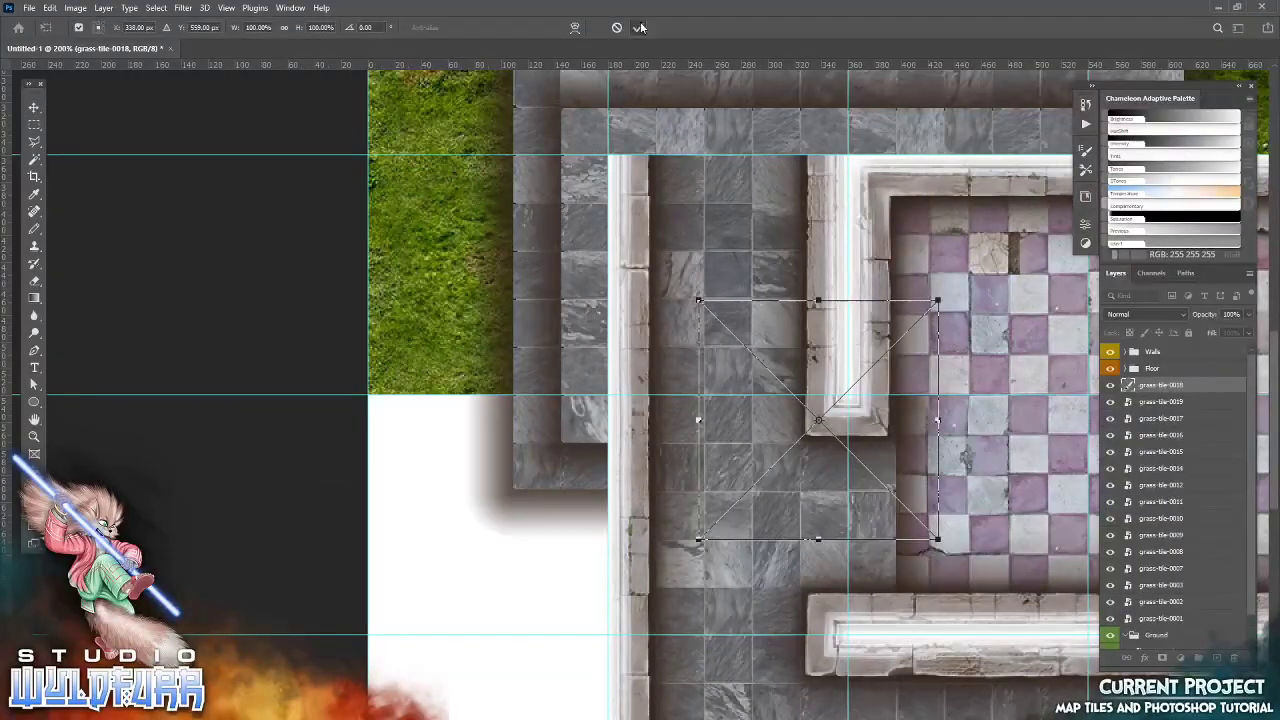
{"action": "left_click", "coordinate": [638, 27]}
{"action": "left_click_drag", "start_coordinate": [823, 454], "coordinate": [492, 555]}
Place grass-tile-0020 in the west column's fifth-row cell, directly below grass-tile-0018
{"action": "left_click_drag", "start_coordinate": [518, 688], "coordinate": [611, 280]}
{"action": "key", "text": "alt+Tab"}
{"action": "scroll", "coordinate": [1200, 470], "scroll_direction": "down", "scroll_amount": 1}
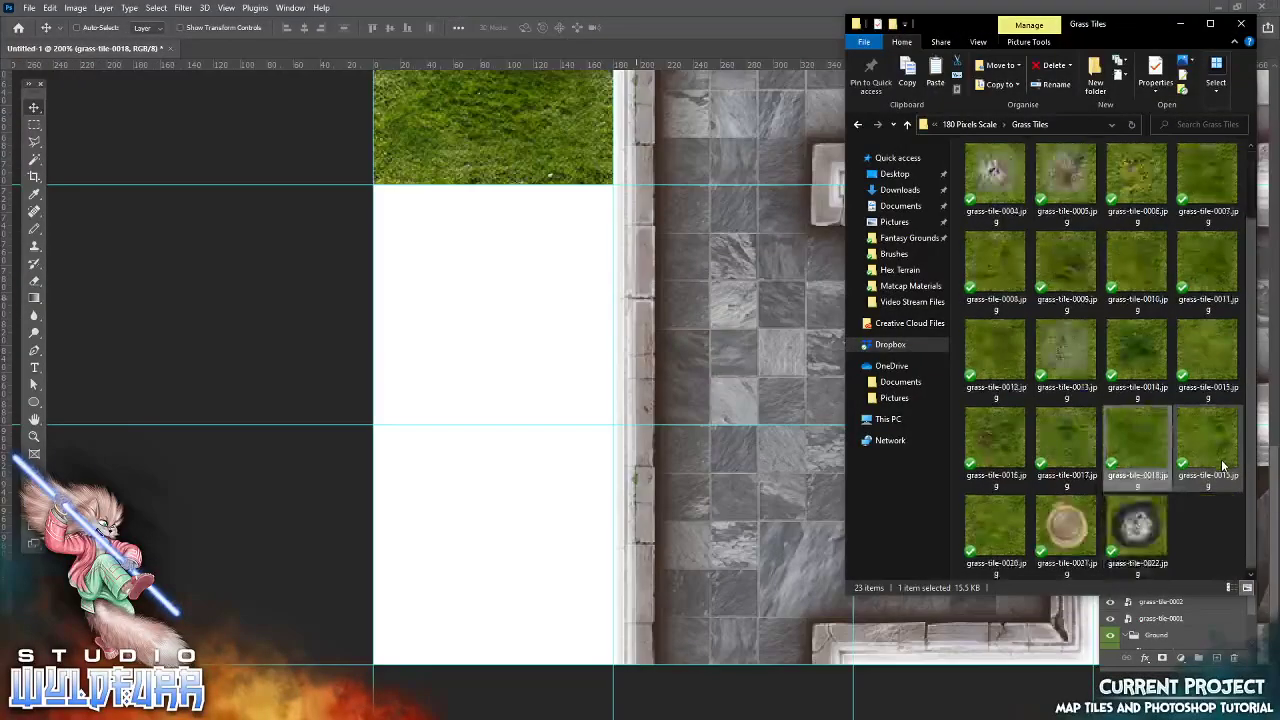
{"action": "left_click_drag", "start_coordinate": [993, 535], "coordinate": [820, 367]}
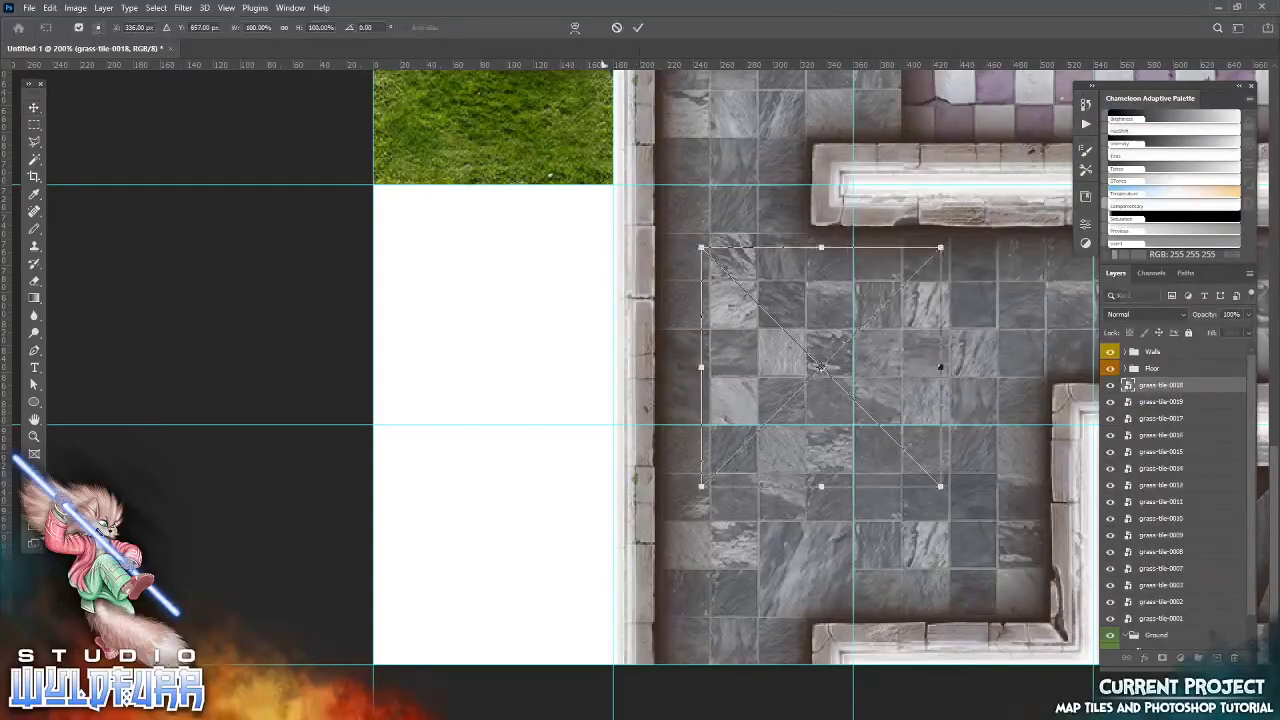
{"action": "left_click", "coordinate": [638, 28]}
{"action": "left_click_drag", "start_coordinate": [843, 485], "coordinate": [520, 420]}
Place grass-tile-0004 in the southwest corner cell, directly below grass-tile-0020
{"action": "key", "text": "alt+Tab"}
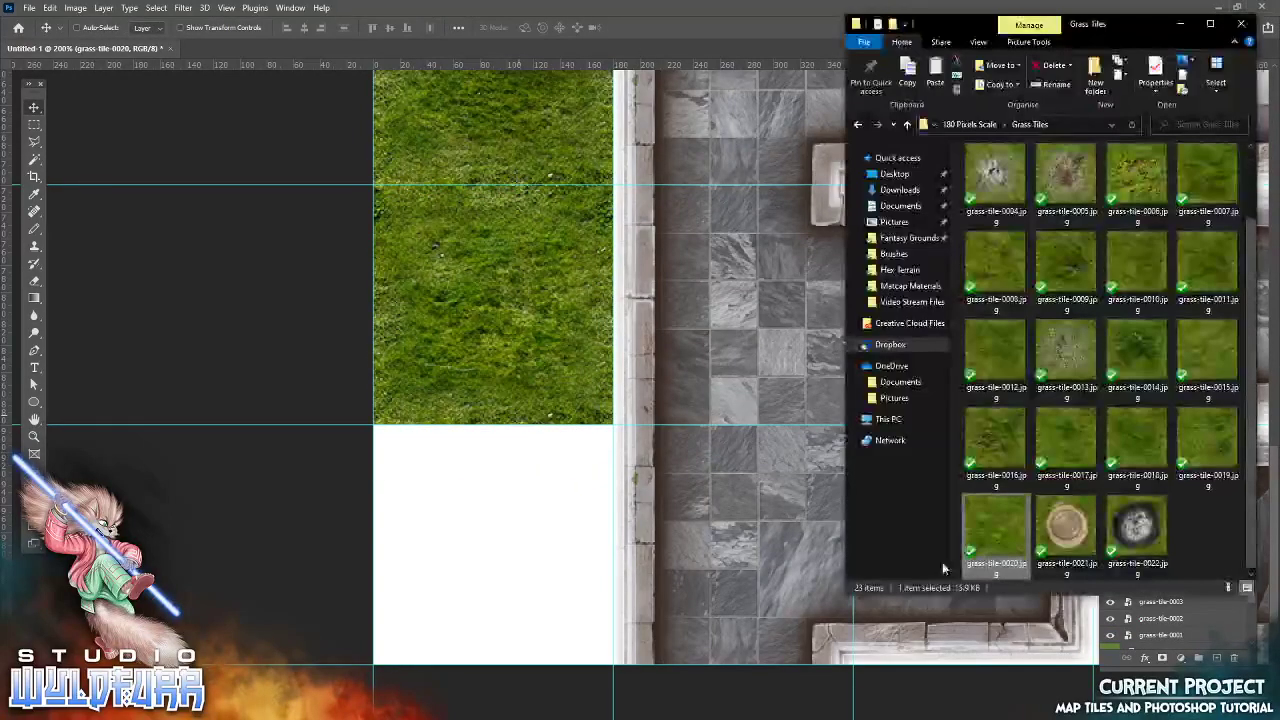
{"action": "left_click_drag", "start_coordinate": [1018, 183], "coordinate": [660, 337]}
{"action": "left_click", "coordinate": [638, 28]}
{"action": "left_click_drag", "start_coordinate": [938, 378], "coordinate": [613, 552]}
Place path-ns-0002 from the Footpath Tiles folder in the empty second-row cell of the map's second column, just above the building entrance
{"action": "left_click_drag", "start_coordinate": [641, 195], "coordinate": [700, 560]}
{"action": "left_click_drag", "start_coordinate": [812, 172], "coordinate": [621, 480]}
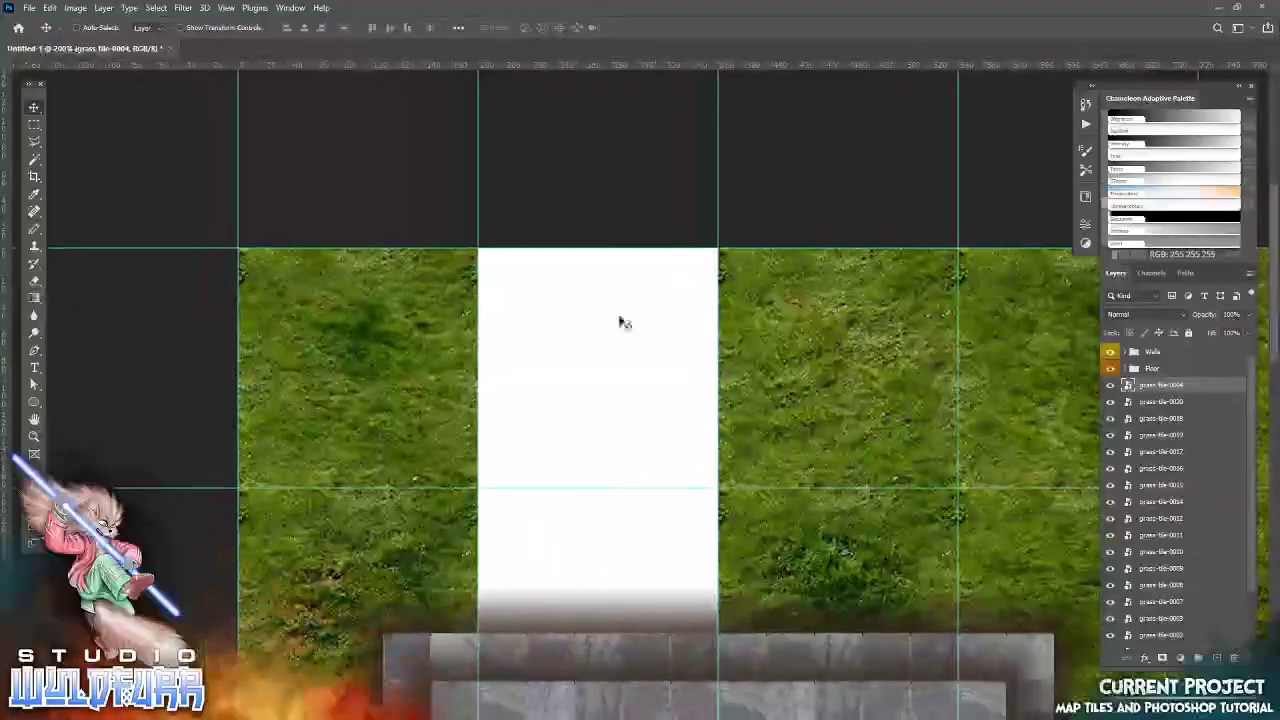
{"action": "key", "text": "alt+Tab"}
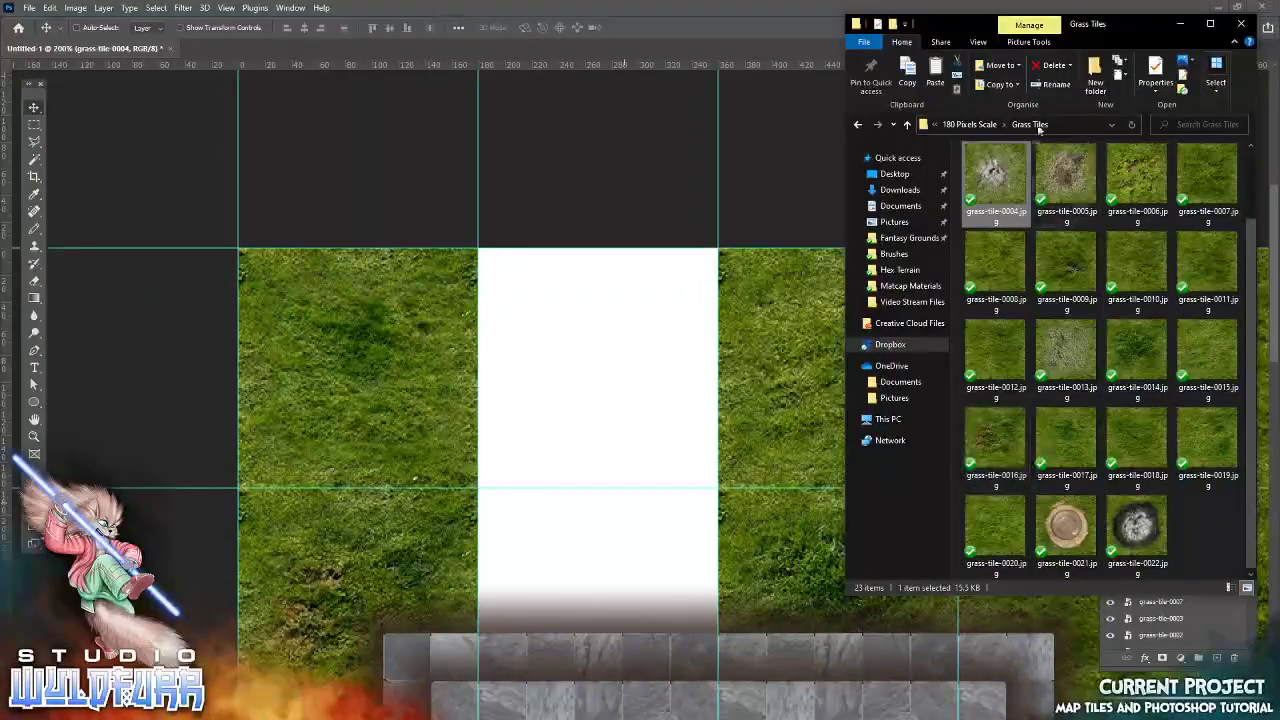
{"action": "left_click", "coordinate": [968, 124]}
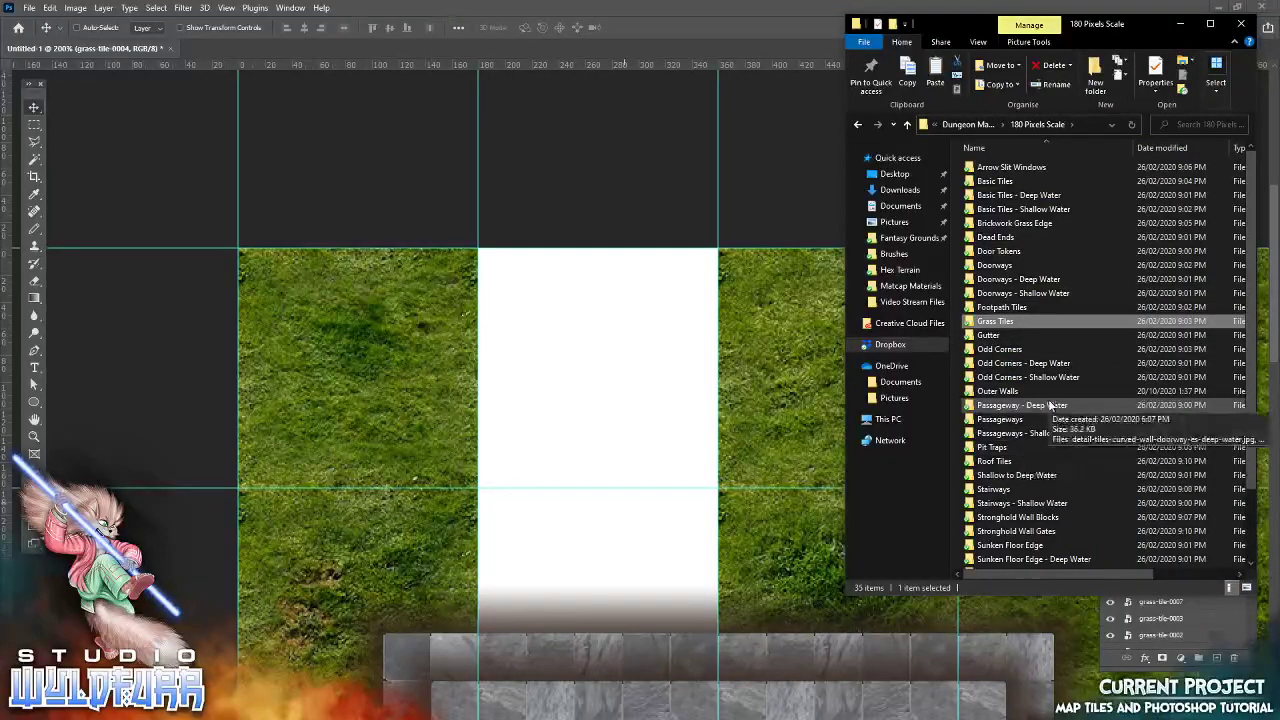
{"action": "double_click", "coordinate": [1001, 307]}
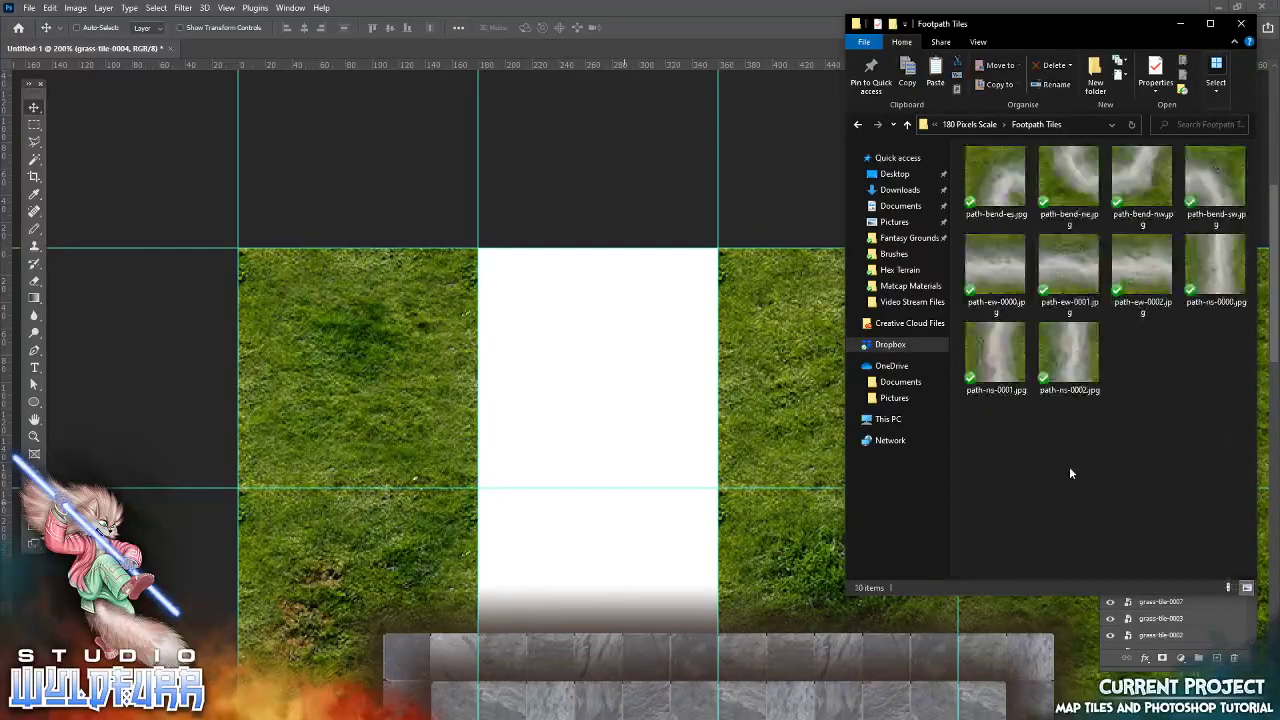
{"action": "left_click_drag", "start_coordinate": [818, 487], "coordinate": [543, 491]}
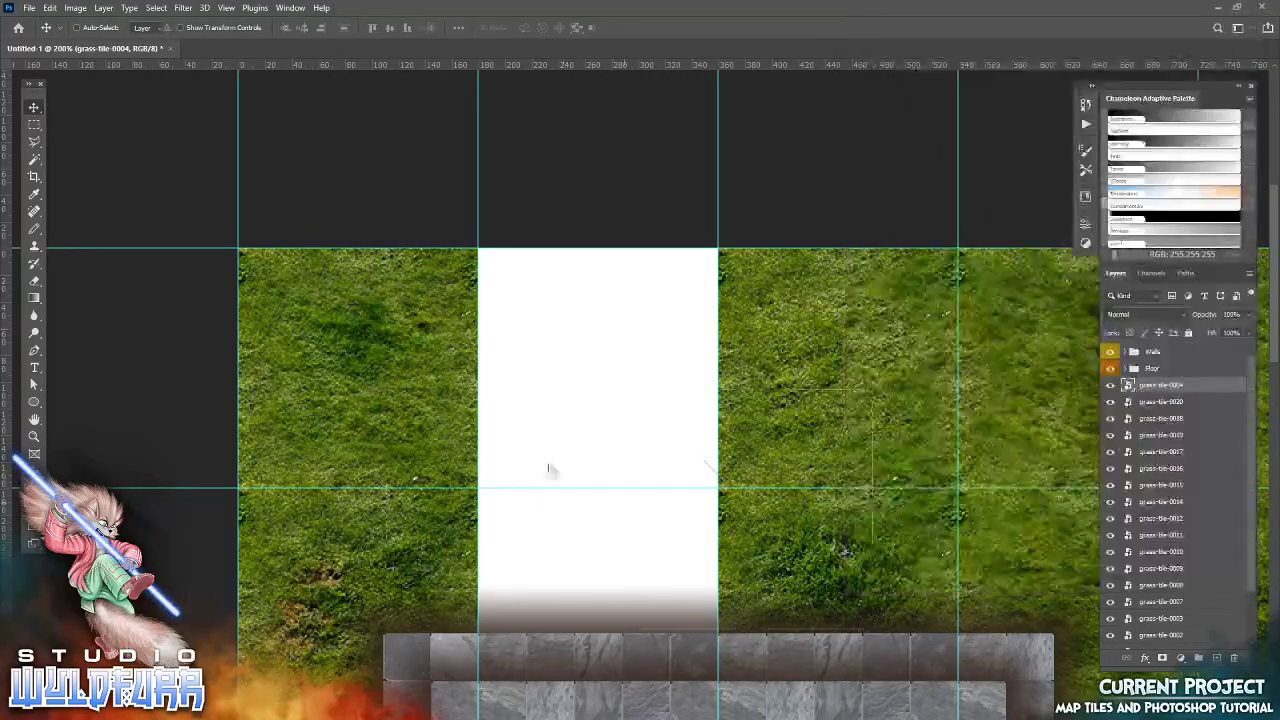
{"action": "left_click", "coordinate": [637, 30]}
{"action": "left_click_drag", "start_coordinate": [812, 387], "coordinate": [658, 485]}
Place path-ns-0001 in the remaining empty top-row cell, directly above path-ns-0002
{"action": "key", "text": "alt+Tab"}
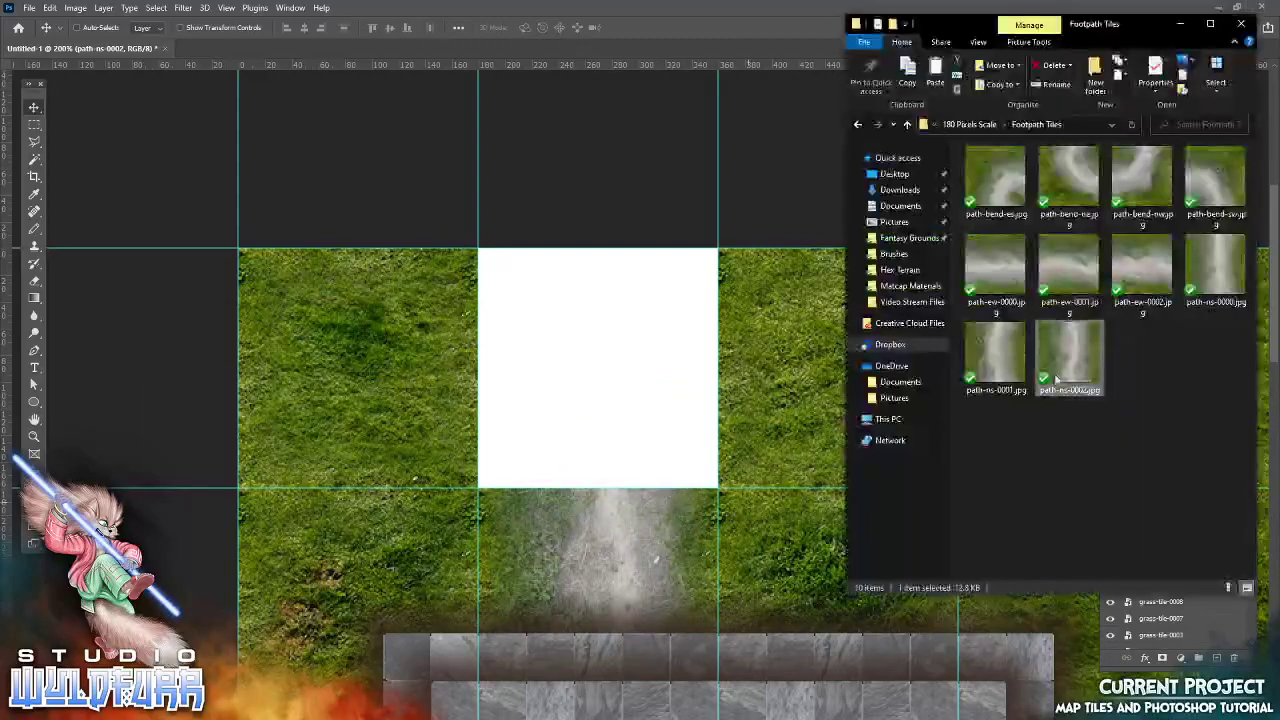
{"action": "left_click_drag", "start_coordinate": [1004, 363], "coordinate": [590, 385]}
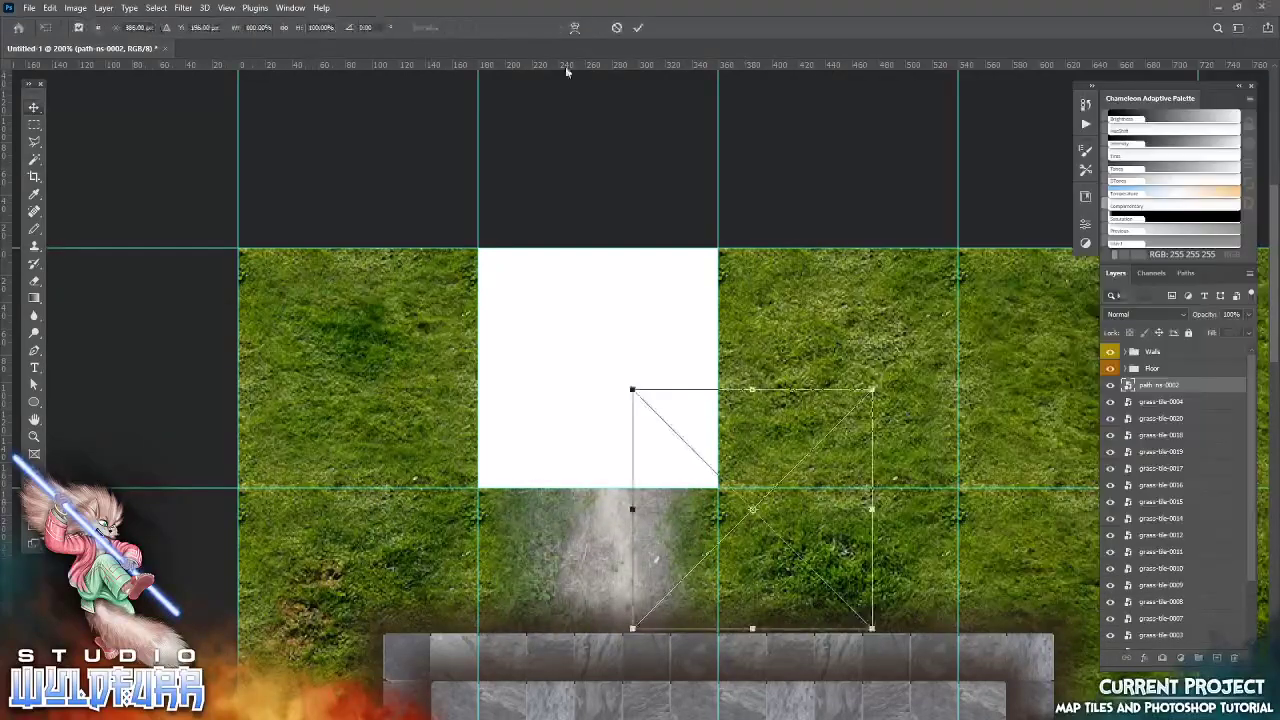
{"action": "left_click", "coordinate": [639, 30]}
{"action": "left_click_drag", "start_coordinate": [793, 545], "coordinate": [638, 403]}
Import stone-a-walls-e-0000 from the Stoneworks Map Tiles 180px Stone Walls A folder and move its layer into the Walls group
{"action": "left_click_drag", "start_coordinate": [624, 599], "coordinate": [525, 130]}
{"action": "left_click_drag", "start_coordinate": [950, 620], "coordinate": [536, 618]}
{"action": "left_click_drag", "start_coordinate": [234, 400], "coordinate": [820, 452]}
{"action": "key", "text": "alt+Tab"}
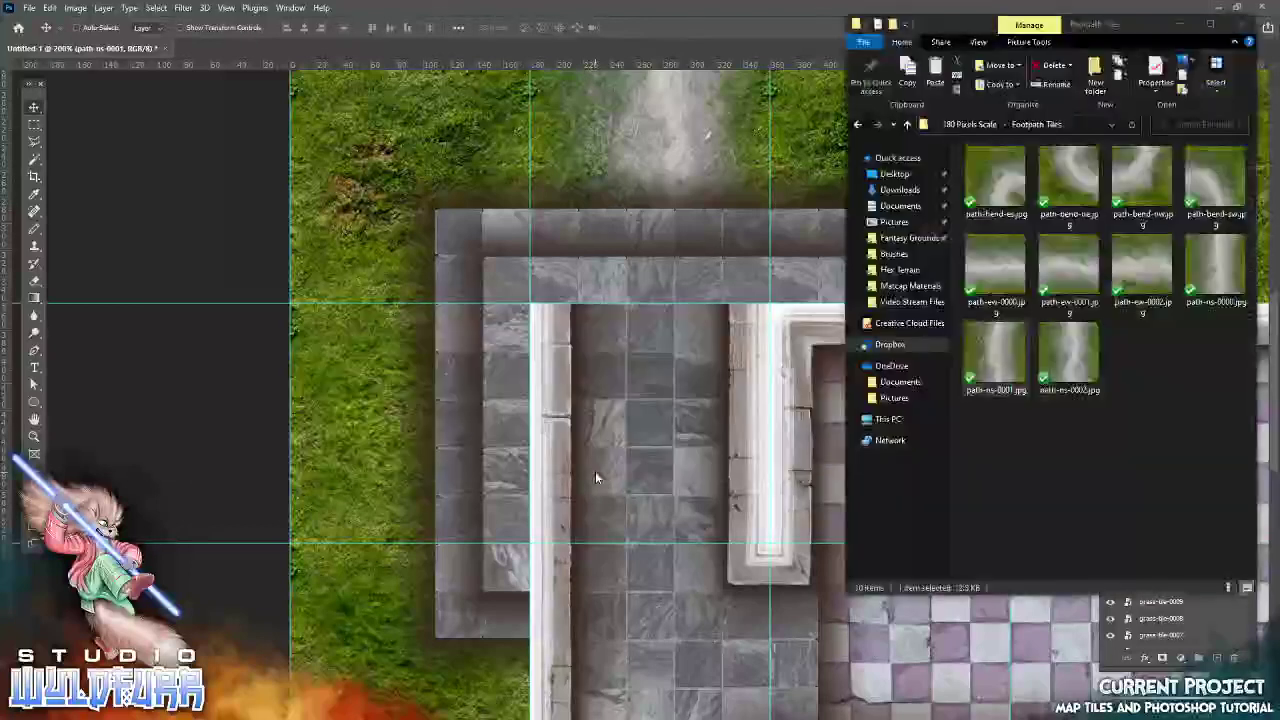
{"action": "left_click", "coordinate": [973, 125]}
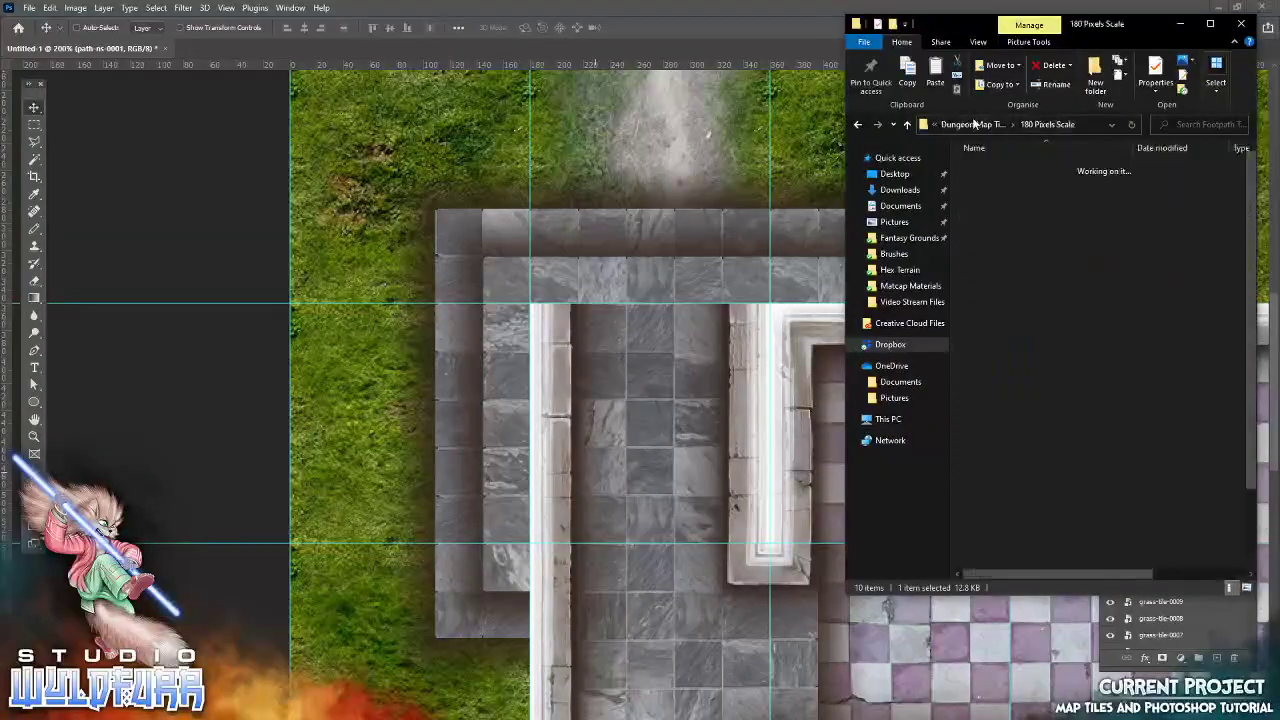
{"action": "left_click", "coordinate": [966, 125]}
{"action": "left_click", "coordinate": [974, 128]}
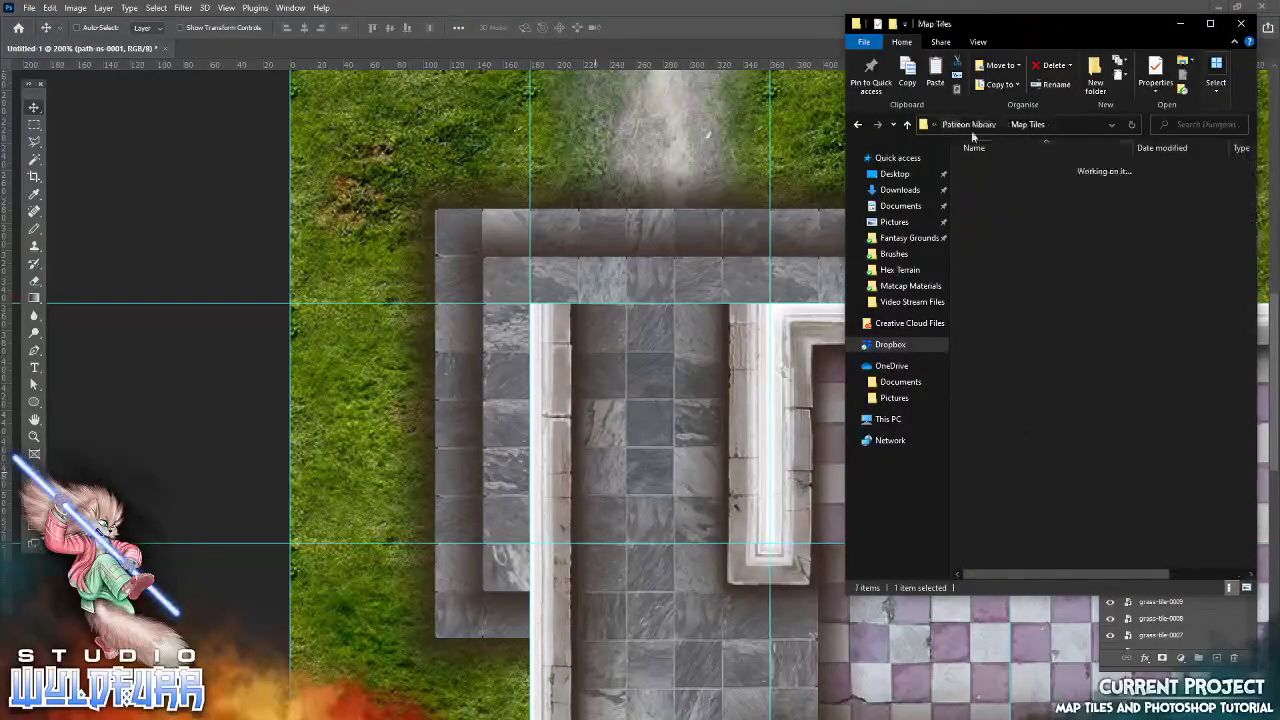
{"action": "double_click", "coordinate": [998, 335]}
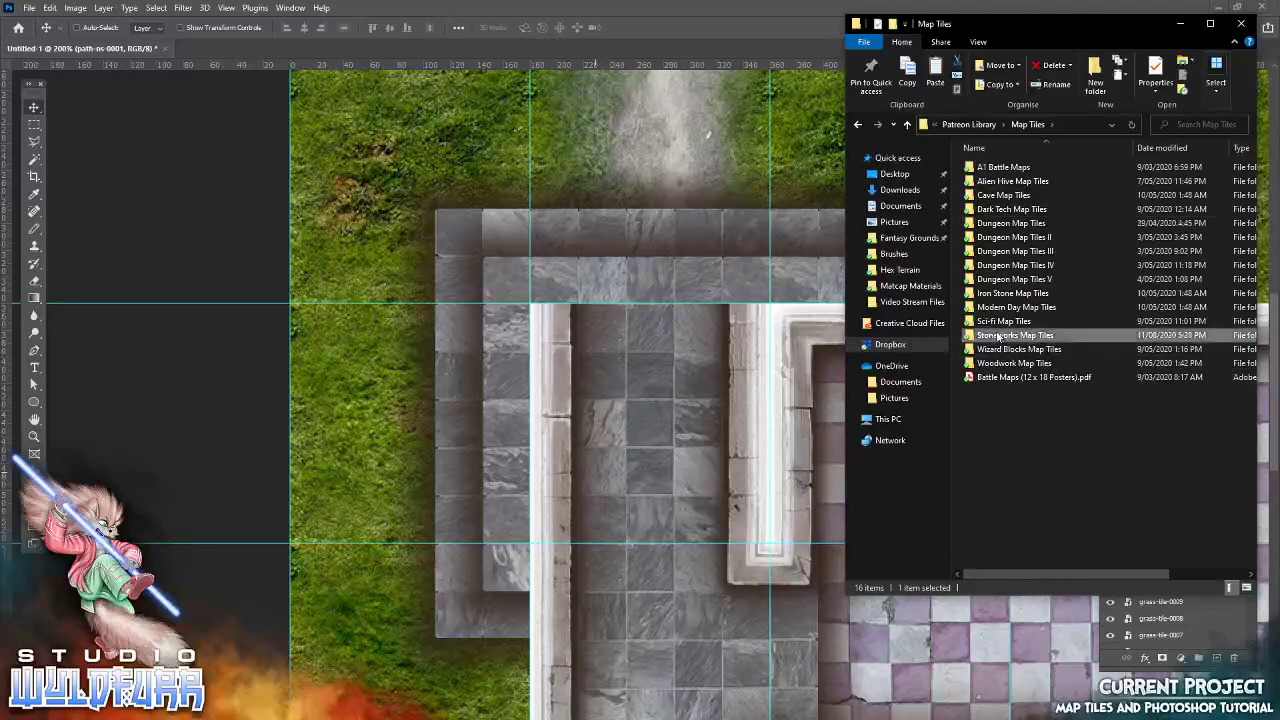
{"action": "double_click", "coordinate": [993, 181]}
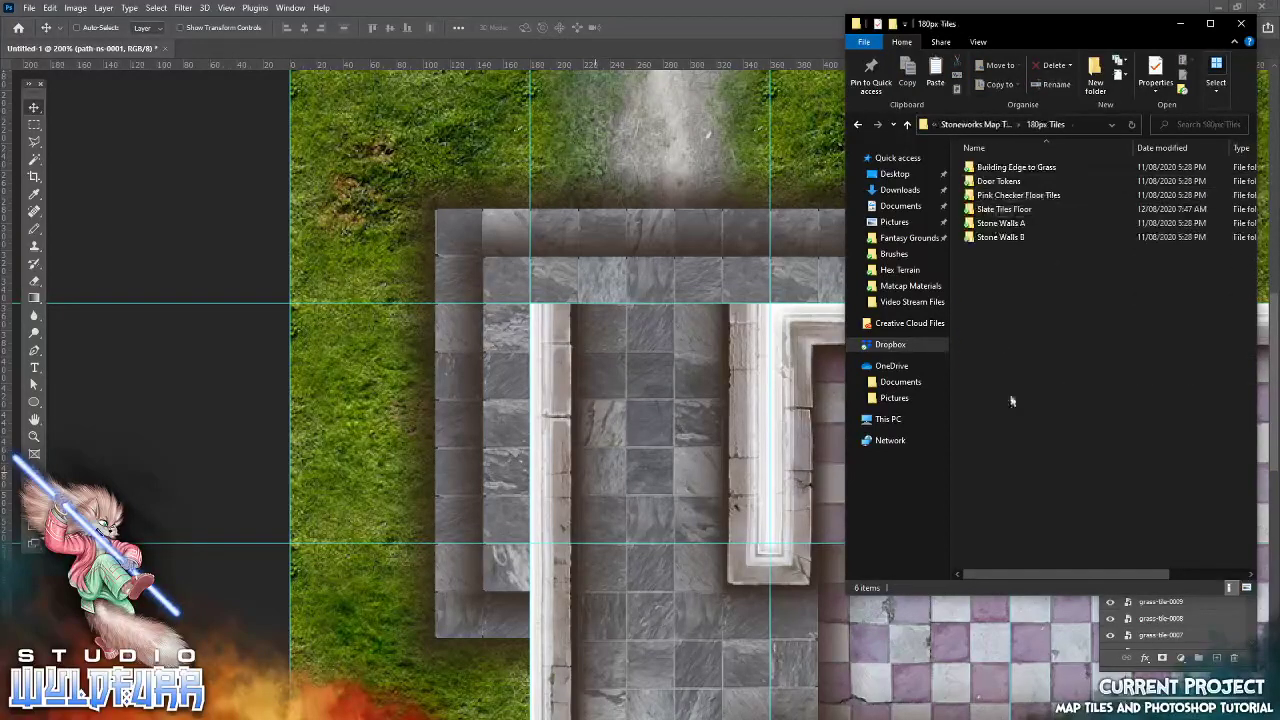
{"action": "double_click", "coordinate": [1000, 223]}
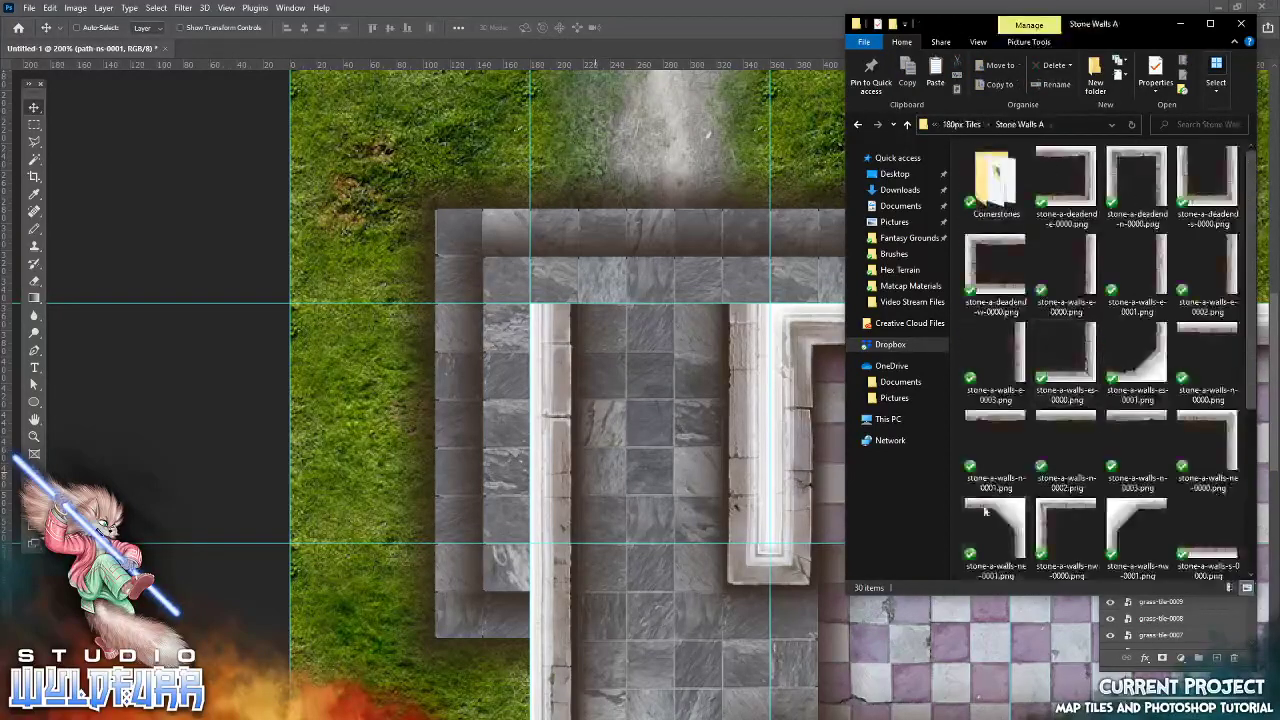
{"action": "left_click_drag", "start_coordinate": [1141, 251], "coordinate": [599, 396]}
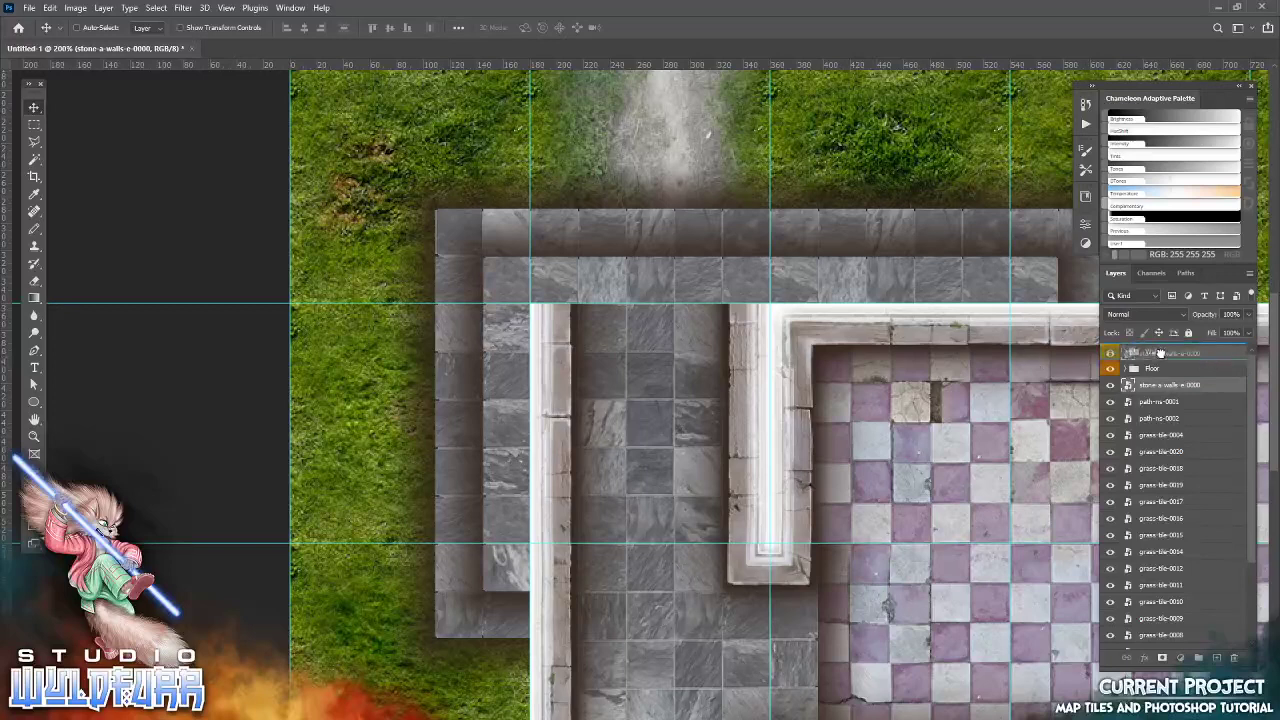
{"action": "left_click_drag", "start_coordinate": [1159, 353], "coordinate": [1159, 353]}
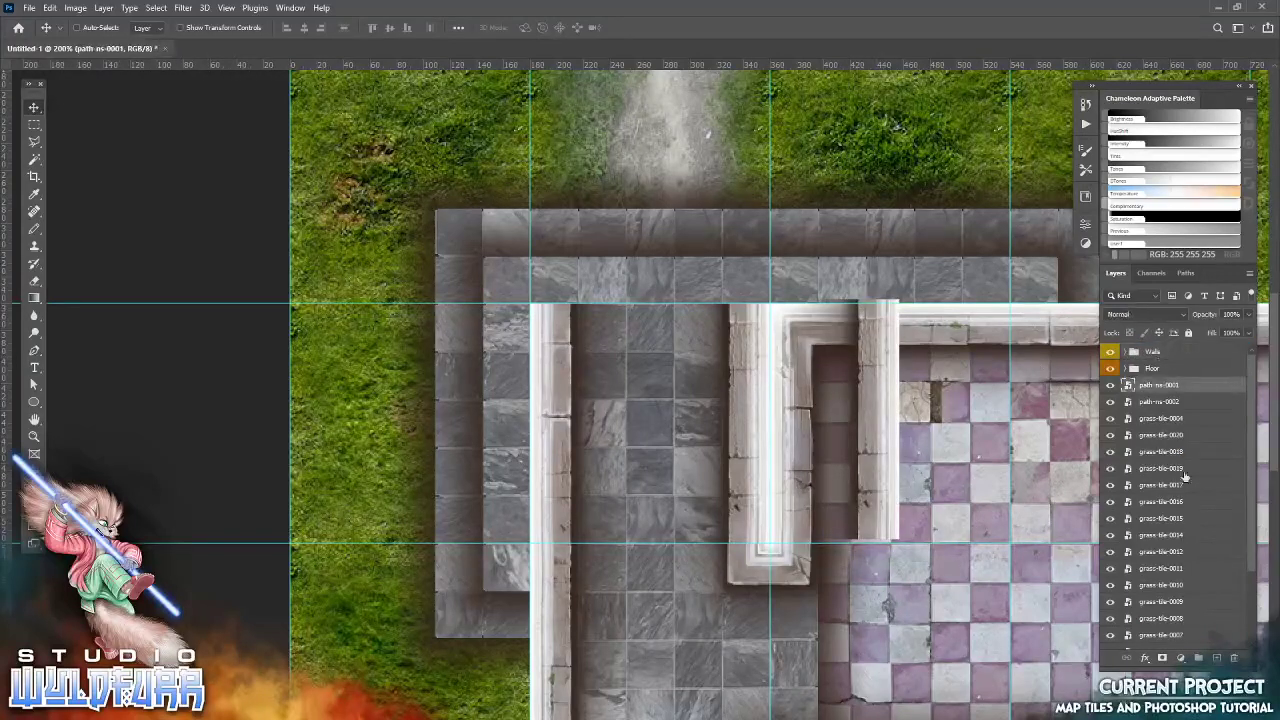
Move all loose grass-tile and path-ns layers into the Ground group and collapse the group
{"action": "scroll", "coordinate": [1155, 520], "scroll_direction": "down", "scroll_amount": 1}
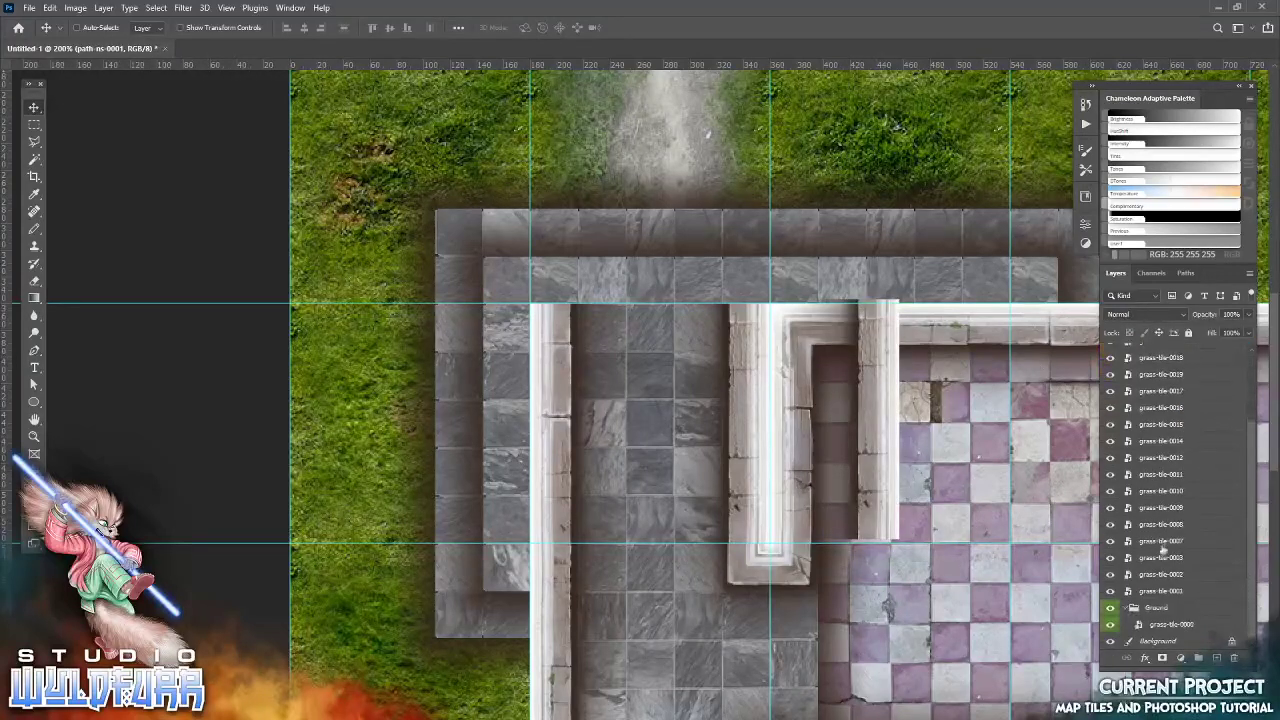
{"action": "left_click", "coordinate": [1168, 592], "text": "shift"}
{"action": "left_click_drag", "start_coordinate": [1158, 592], "coordinate": [1152, 609]}
{"action": "scroll", "coordinate": [1182, 580], "scroll_direction": "up", "scroll_amount": 5}
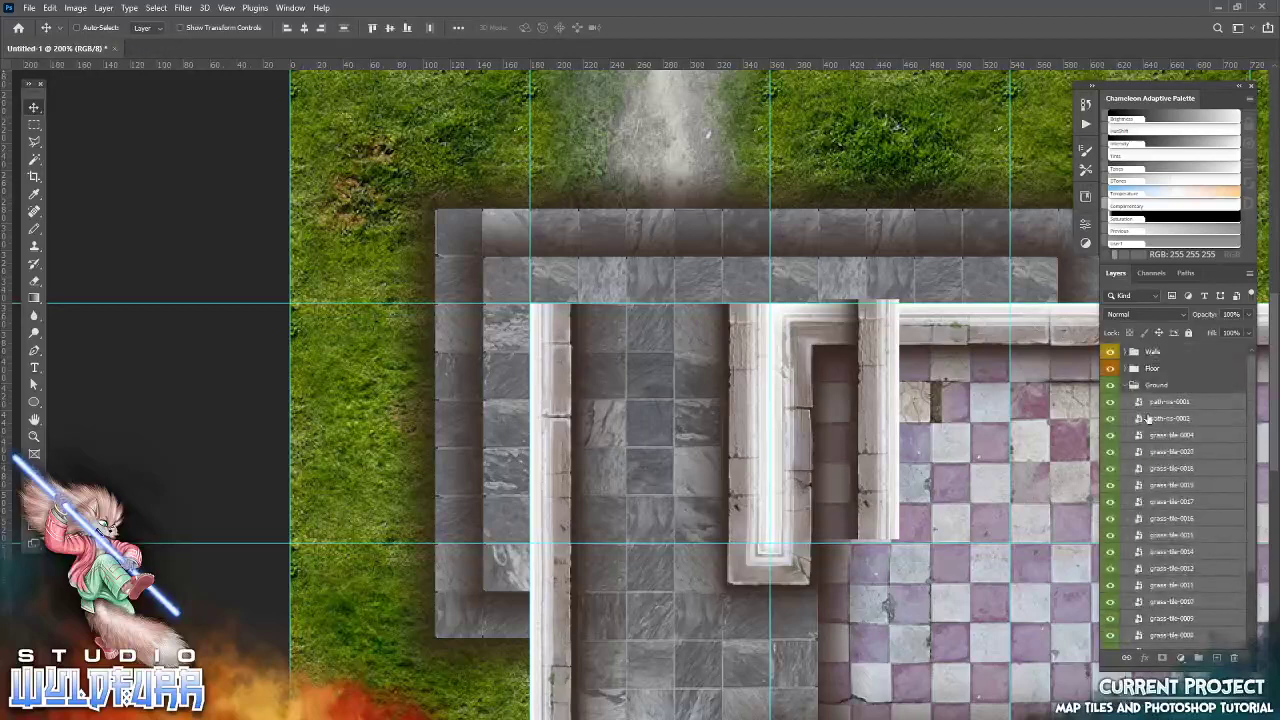
{"action": "left_click", "coordinate": [1126, 387]}
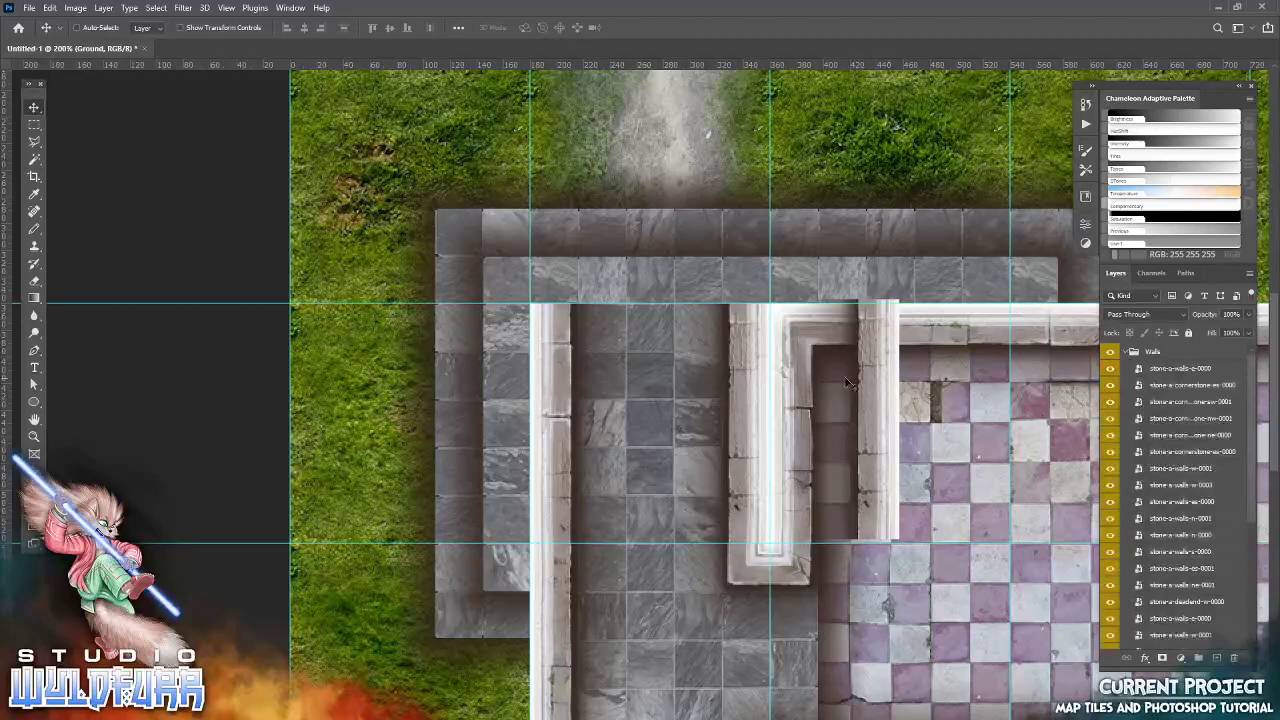
Move the stone-a-walls-e-0000 wall into the west column's third-row cell, against the outside of the building's west wall
{"action": "right_click", "coordinate": [893, 383]}
{"action": "left_click", "coordinate": [930, 397]}
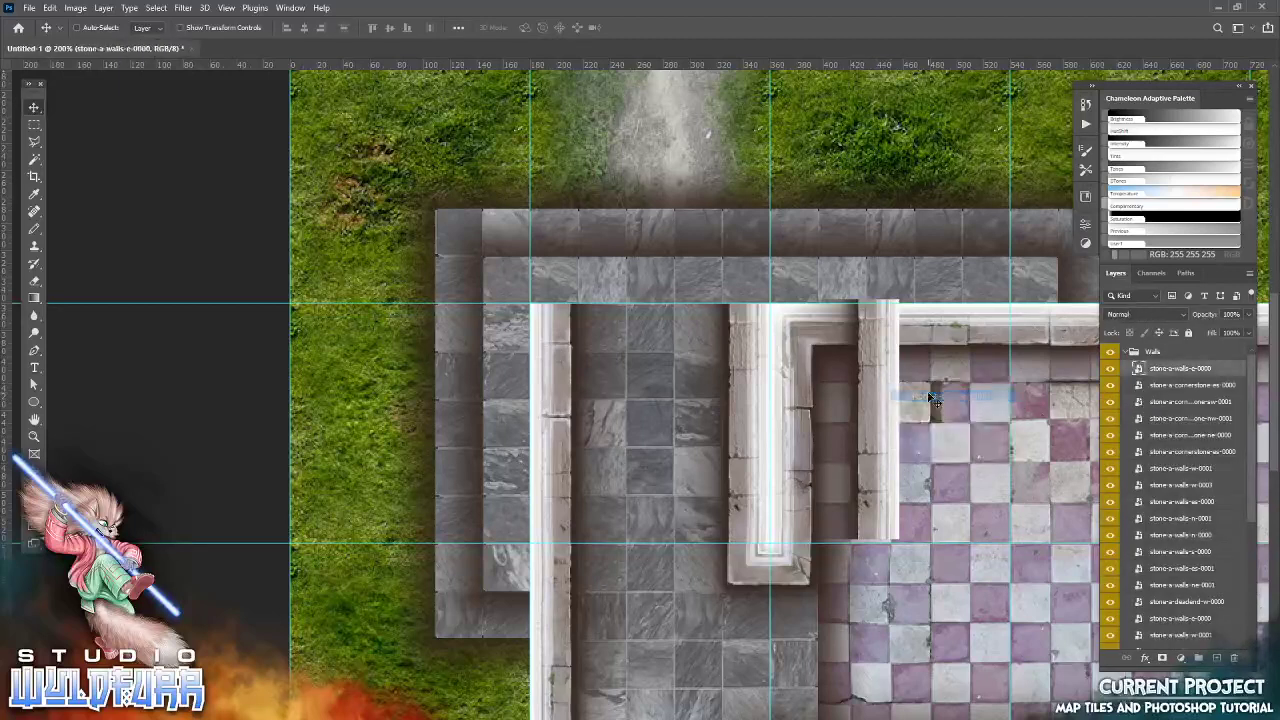
{"action": "left_click_drag", "start_coordinate": [883, 413], "coordinate": [509, 428]}
Place stone-a-walls-e-0001 in the west column's fourth-row cell, directly below stone-a-walls-e-0000
{"action": "left_click_drag", "start_coordinate": [561, 664], "coordinate": [692, 387]}
{"action": "key", "text": "alt+Tab"}
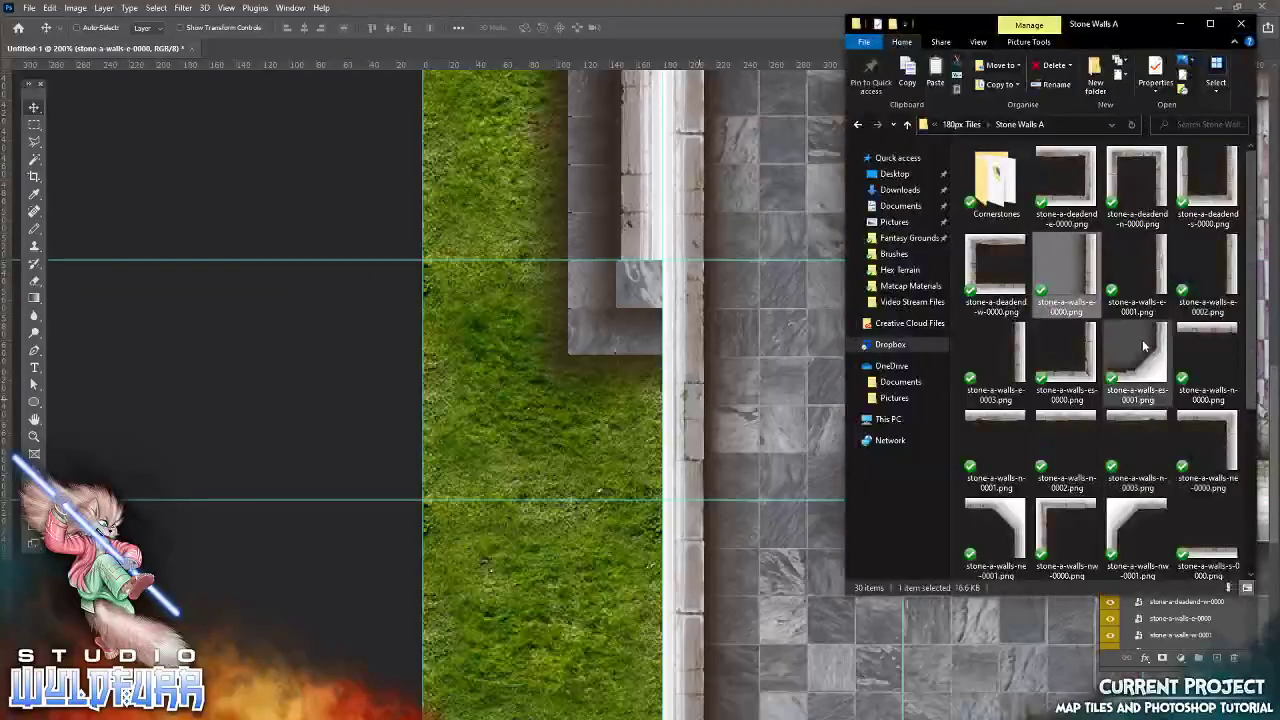
{"action": "left_click_drag", "start_coordinate": [570, 403], "coordinate": [570, 405]}
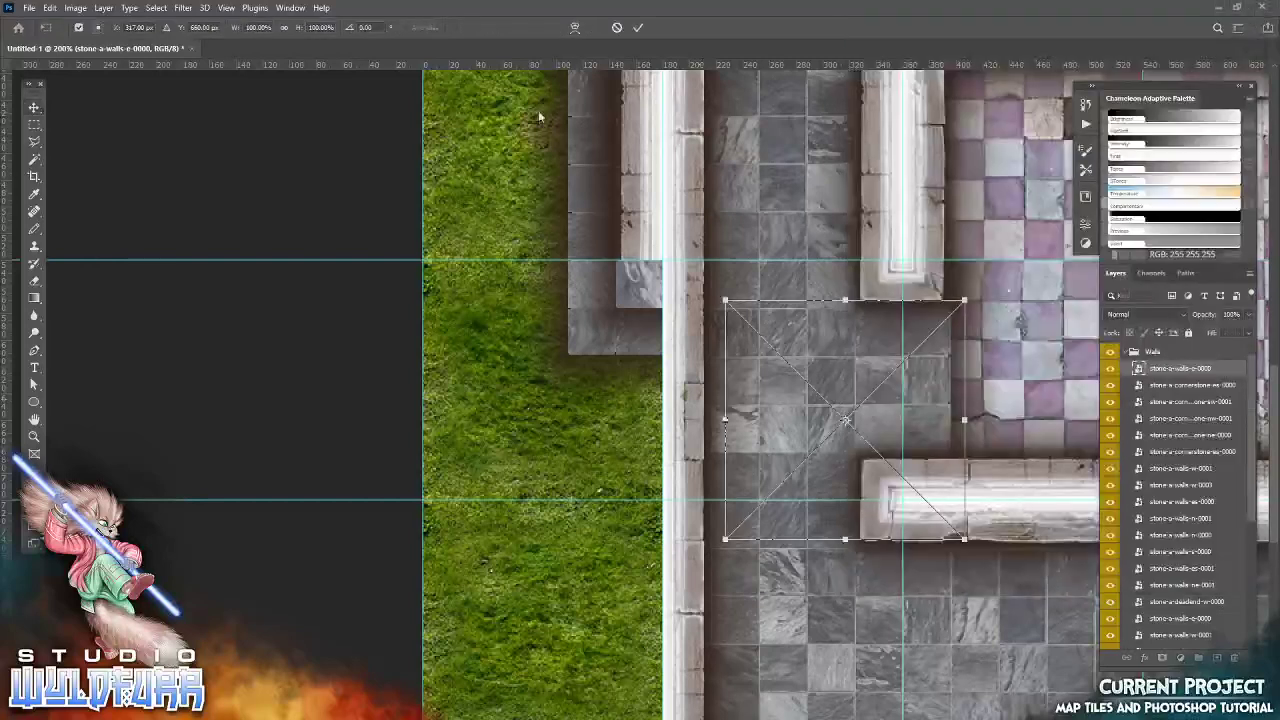
{"action": "left_click", "coordinate": [639, 28]}
{"action": "left_click_drag", "start_coordinate": [984, 379], "coordinate": [686, 341]}
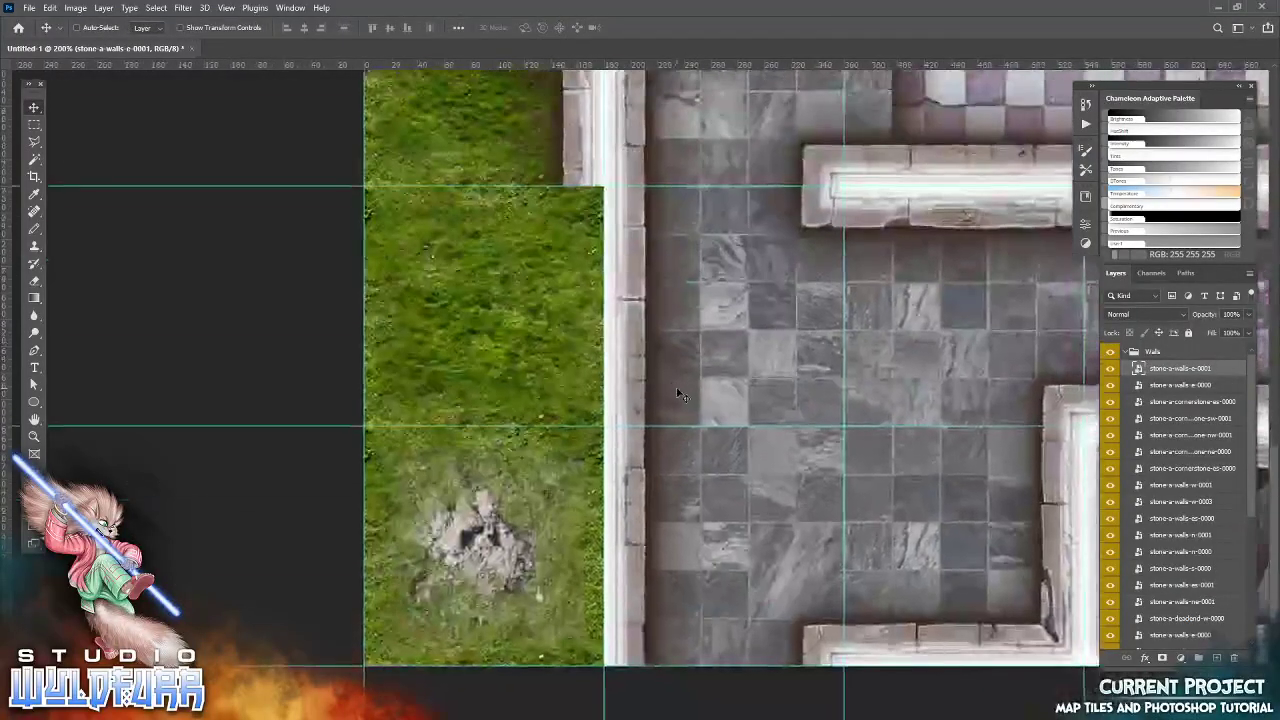
Place stone-a-walls-e-0002 in the west column's fifth-row cell, directly below stone-a-walls-e-0001
{"action": "key", "text": "alt+Tab"}
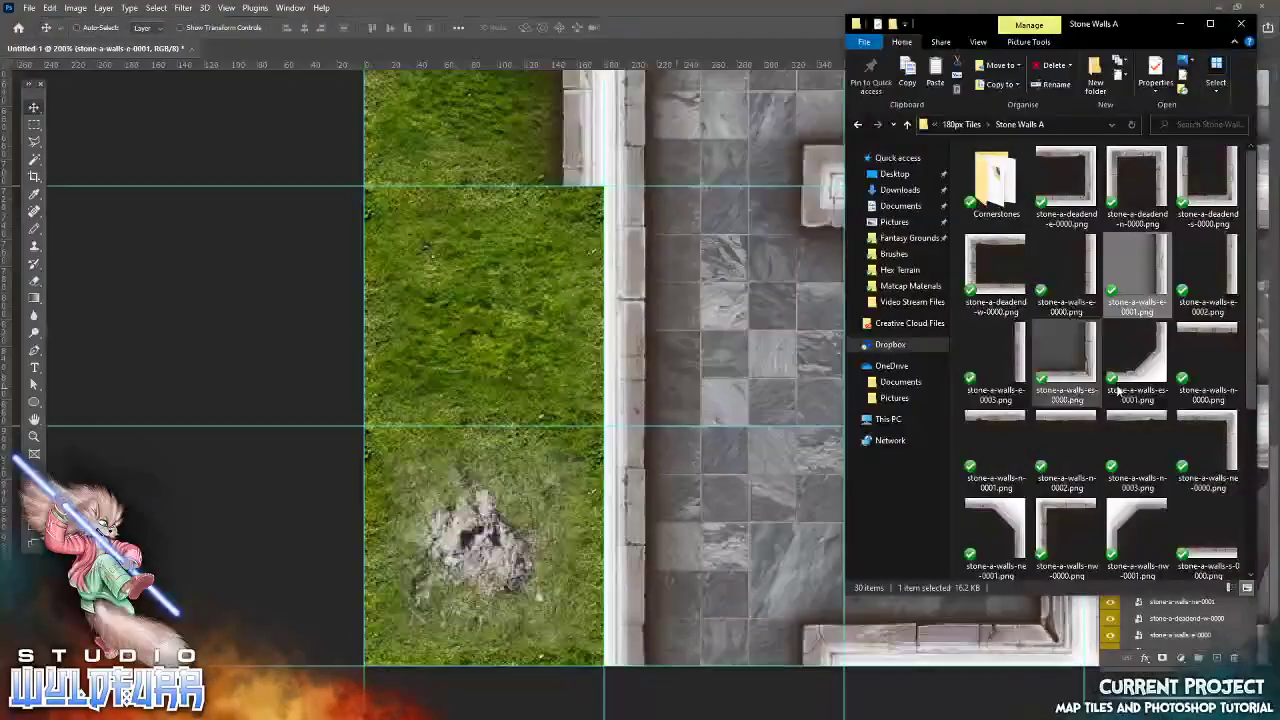
{"action": "left_click_drag", "start_coordinate": [1216, 280], "coordinate": [688, 419]}
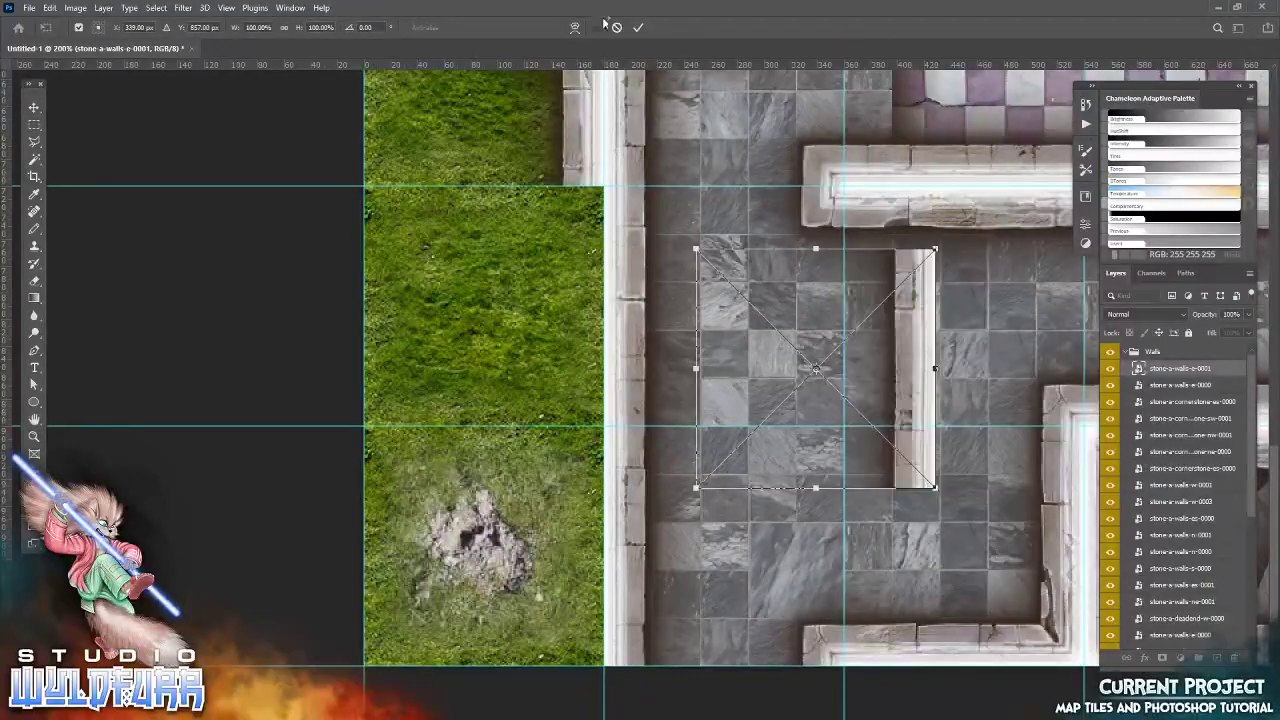
{"action": "left_click", "coordinate": [638, 27]}
{"action": "left_click_drag", "start_coordinate": [970, 340], "coordinate": [634, 275]}
Place stone-a-walls-e-0003 in the southwest corner cell, continuing the outer wall face below stone-a-walls-e-0002
{"action": "left_click_drag", "start_coordinate": [699, 508], "coordinate": [753, 509]}
{"action": "key", "text": "alt+Tab"}
{"action": "left_click_drag", "start_coordinate": [997, 349], "coordinate": [847, 360]}
{"action": "left_click", "coordinate": [638, 28]}
{"action": "left_click_drag", "start_coordinate": [1012, 300], "coordinate": [700, 485]}
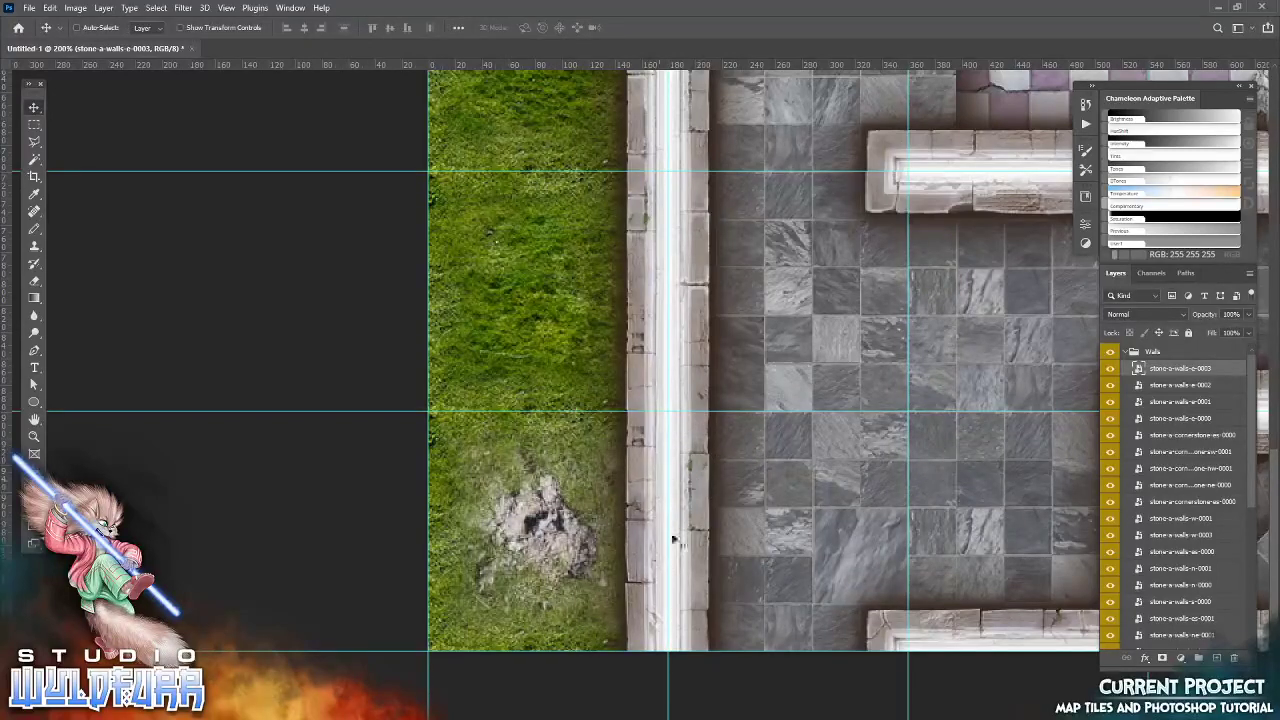
Place stone-a-walls-s-0000 in the second-row cell of the third column, against the outside of the checkered room's north wall
{"action": "left_click_drag", "start_coordinate": [748, 252], "coordinate": [683, 687]}
{"action": "left_click_drag", "start_coordinate": [745, 100], "coordinate": [549, 334]}
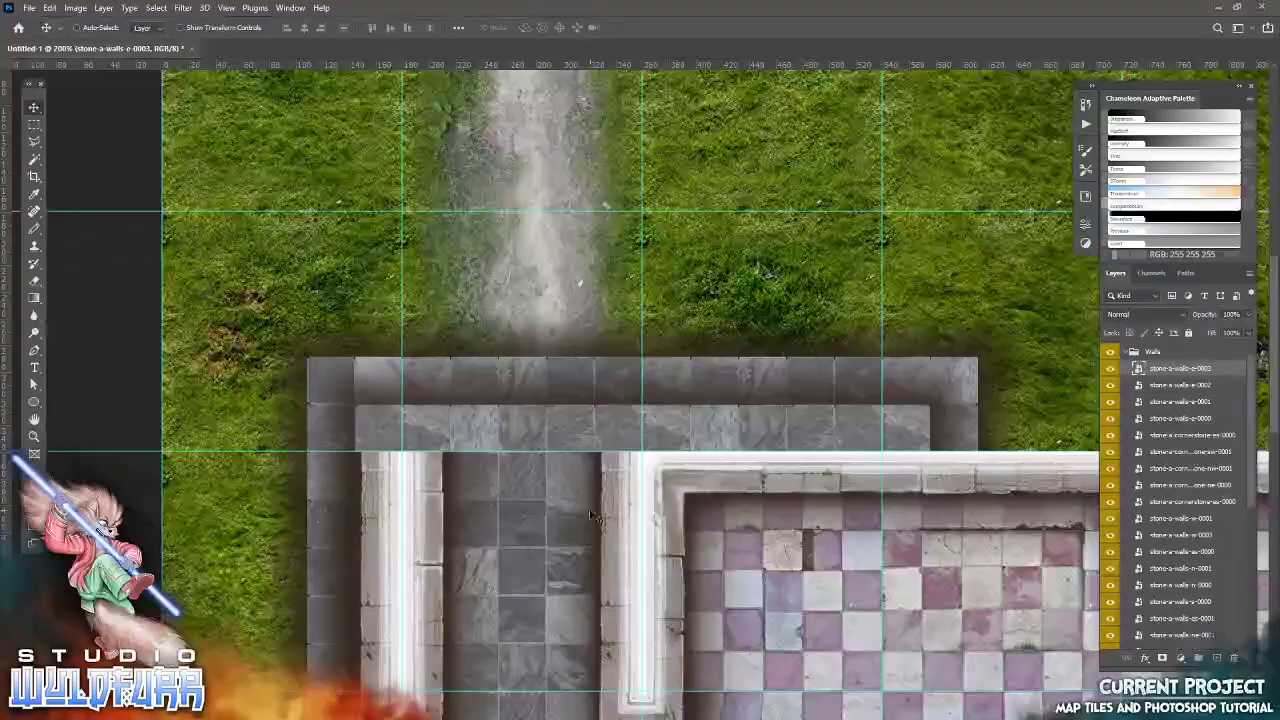
{"action": "key", "text": "alt+Tab"}
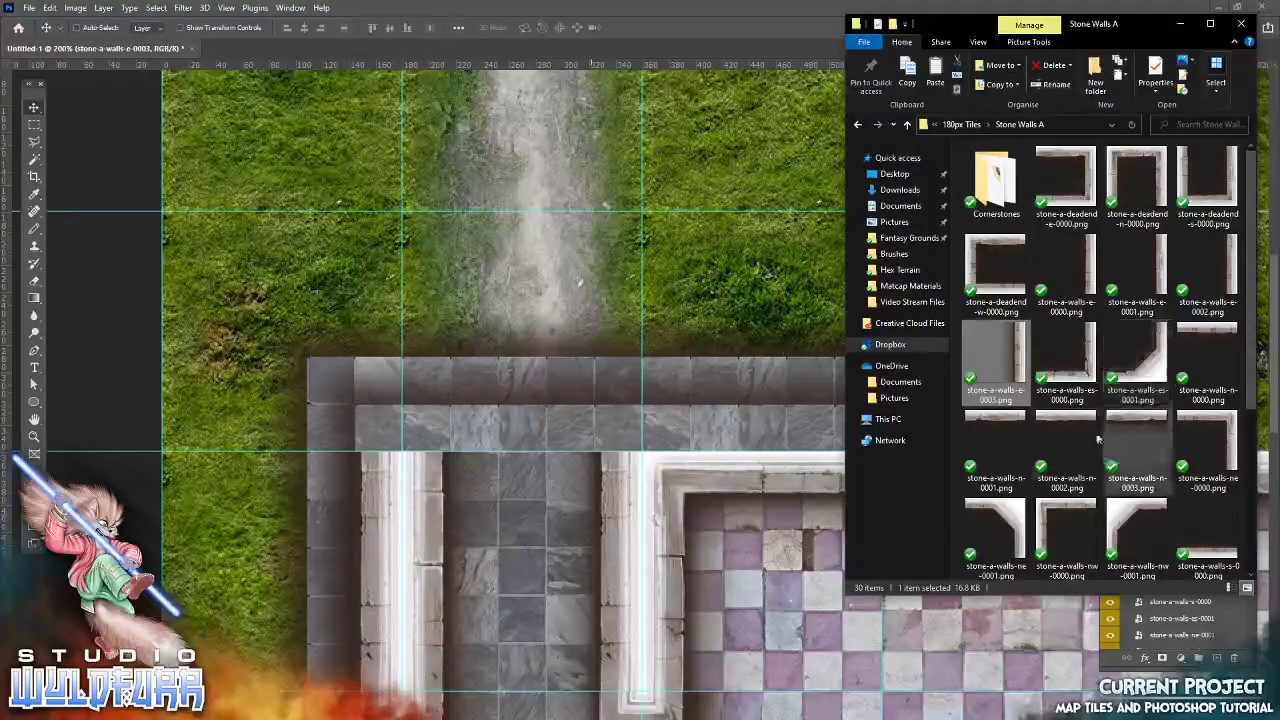
{"action": "scroll", "coordinate": [1135, 487], "scroll_direction": "down", "scroll_amount": 3}
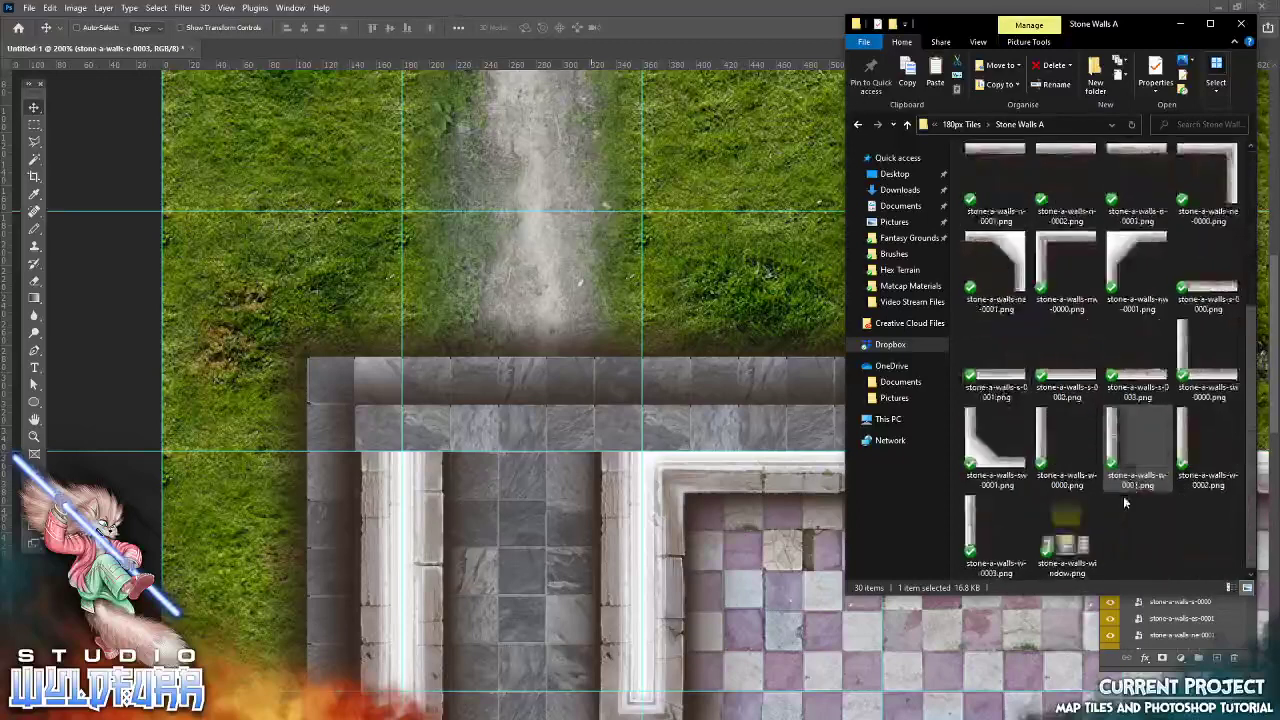
{"action": "left_click", "coordinate": [1185, 290]}
{"action": "left_click_drag", "start_coordinate": [1185, 290], "coordinate": [715, 420]}
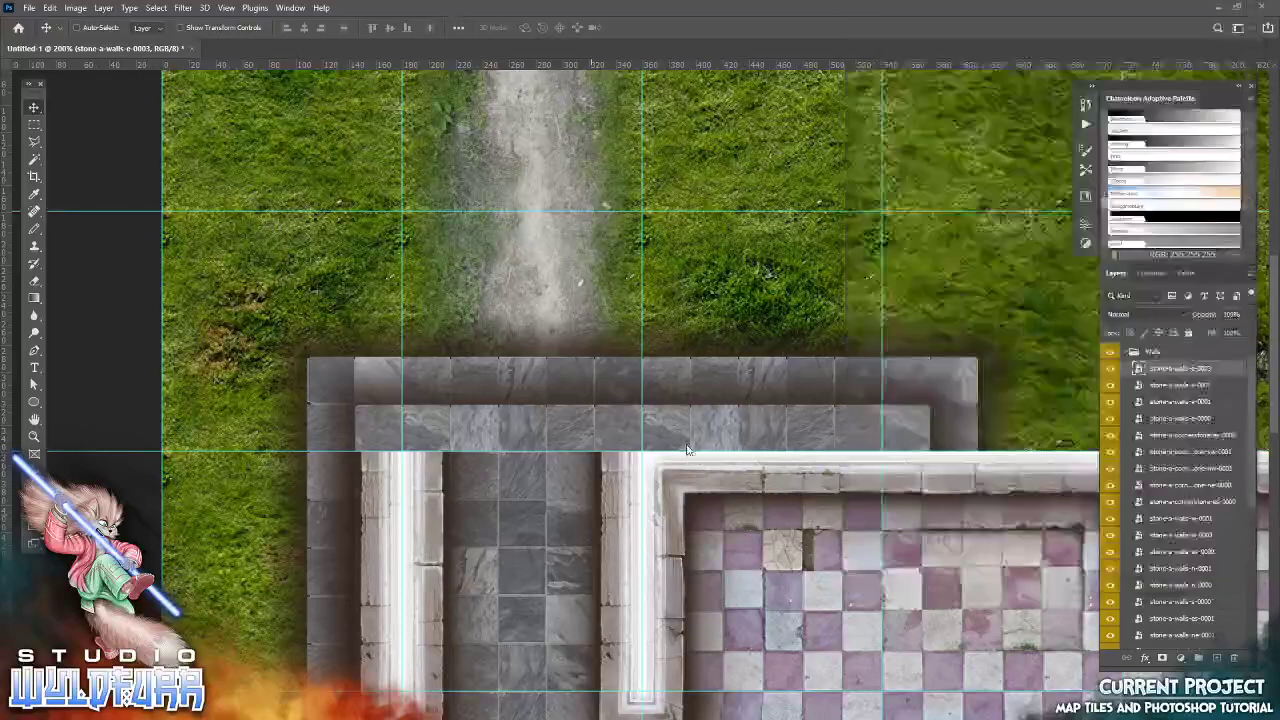
{"action": "left_click", "coordinate": [639, 31]}
{"action": "left_click_drag", "start_coordinate": [680, 460], "coordinate": [651, 444]}
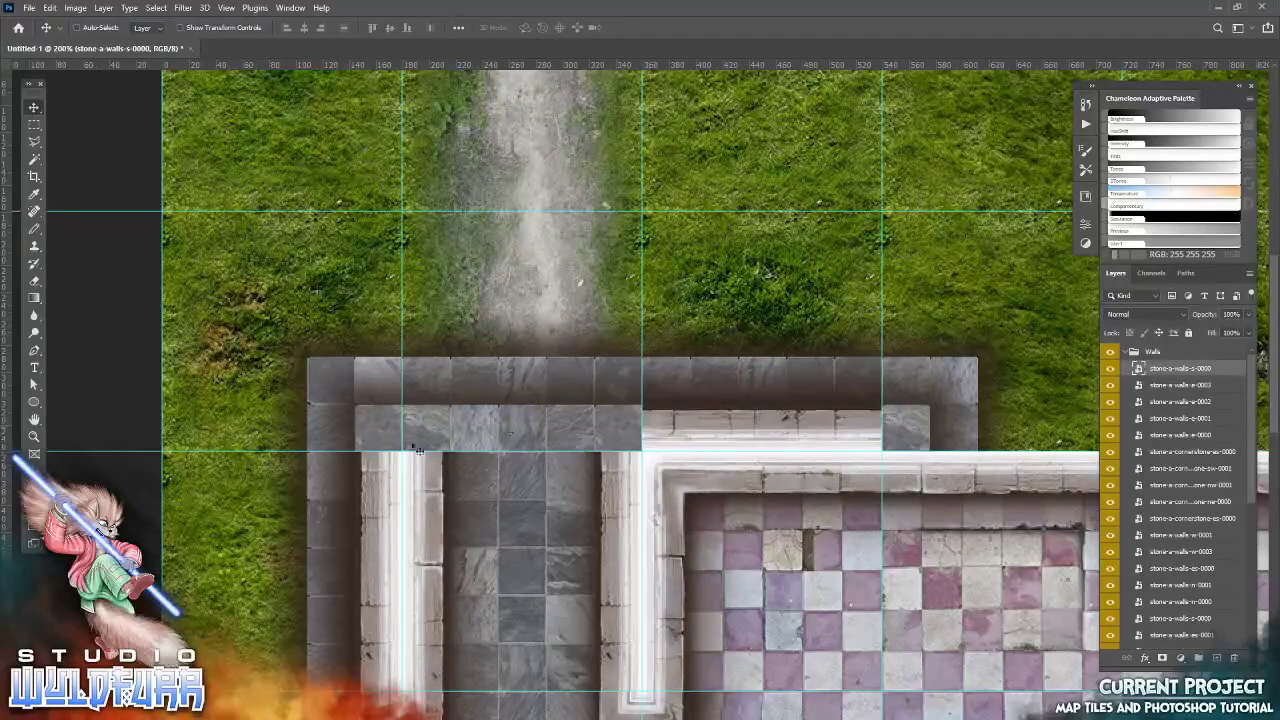
Place stone-a-walls-s-0001 in the second-row cell of the fourth column, continuing the outer face along the checkered room's north wall
{"action": "left_click_drag", "start_coordinate": [902, 491], "coordinate": [347, 543]}
{"action": "key", "text": "alt+Tab"}
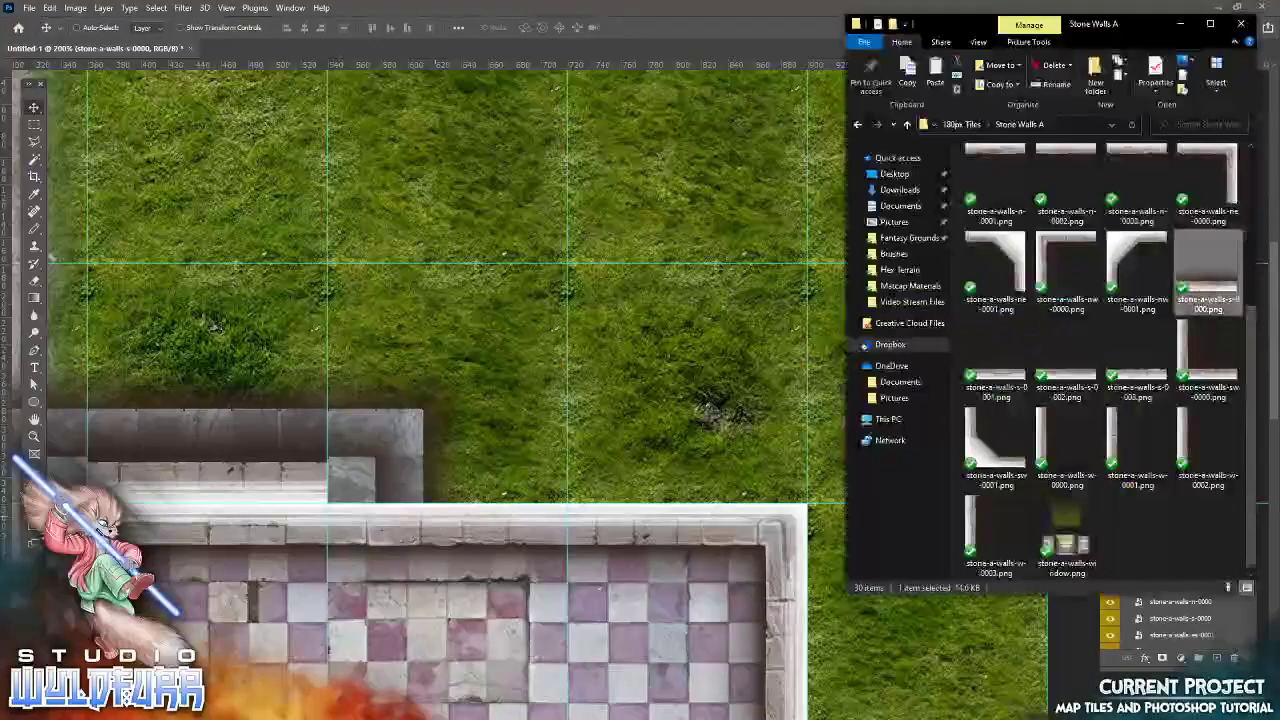
{"action": "left_click_drag", "start_coordinate": [995, 370], "coordinate": [528, 418]}
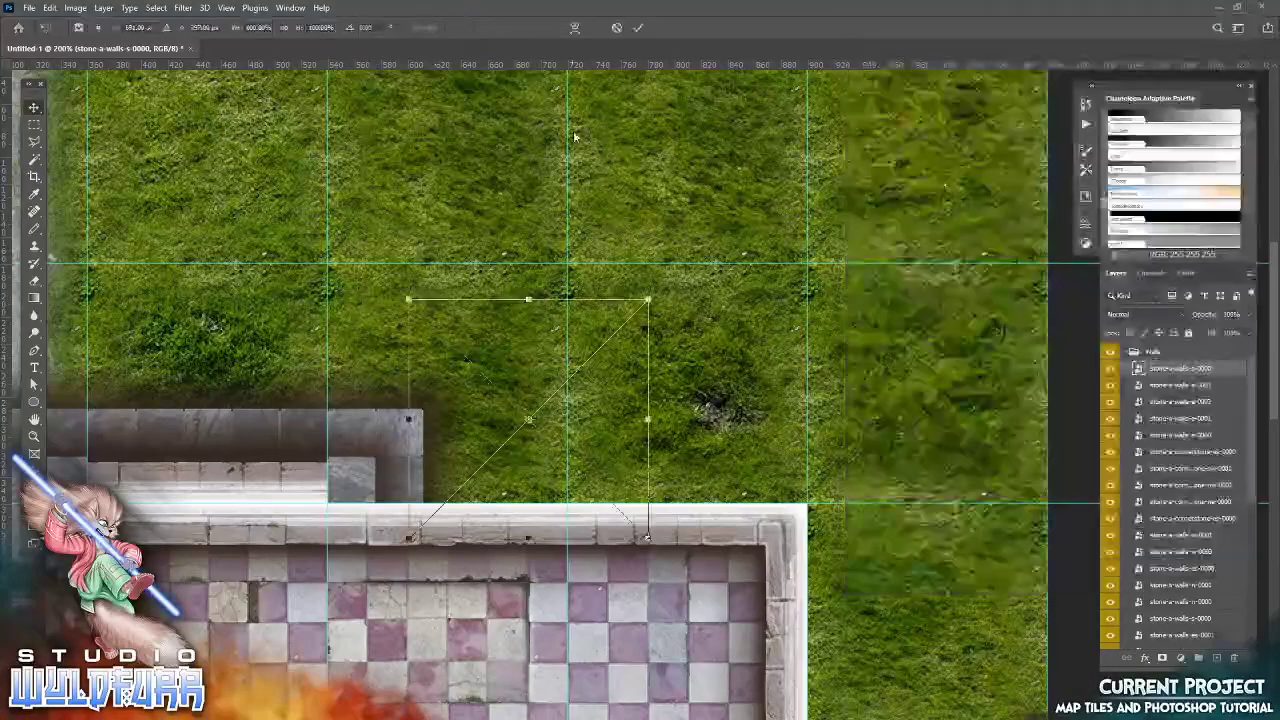
{"action": "left_click", "coordinate": [638, 28]}
{"action": "left_click_drag", "start_coordinate": [454, 498], "coordinate": [372, 458]}
Place stone-a-walls-s-0002 in the second-row cell of the fifth column, directly east of stone-a-walls-s-0001
{"action": "key", "text": "alt+Tab"}
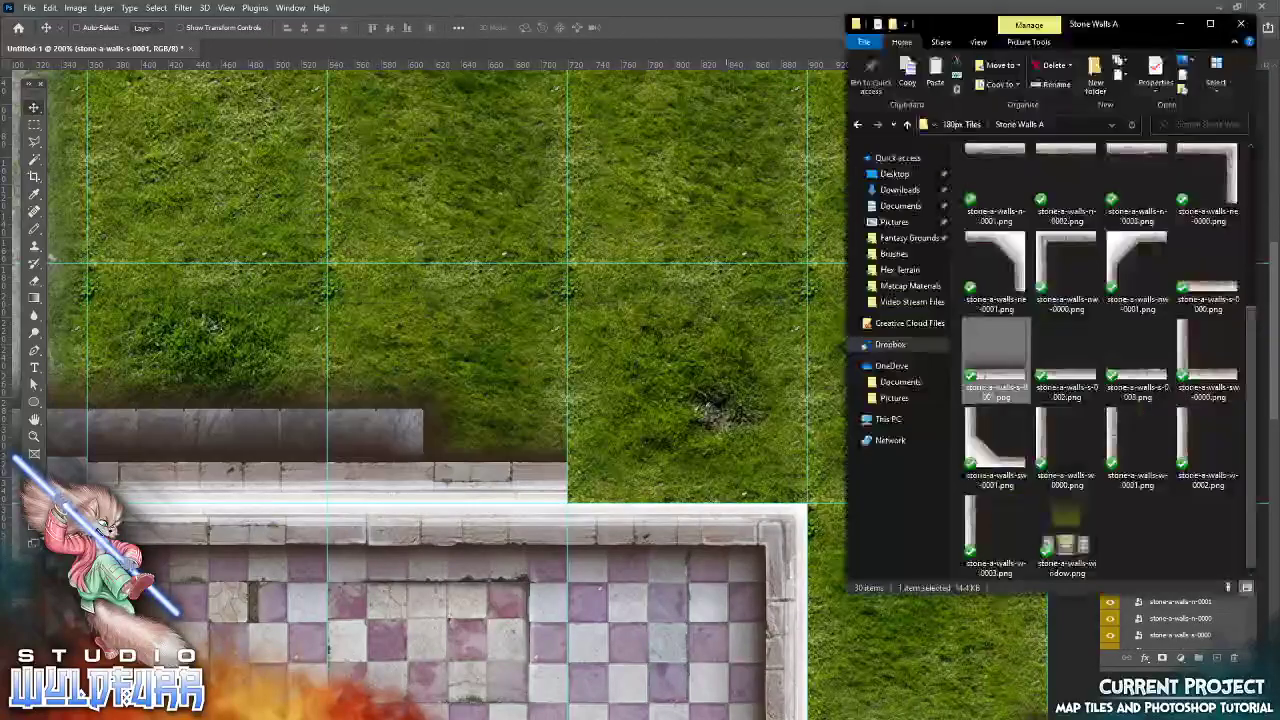
{"action": "left_click", "coordinate": [1070, 385]}
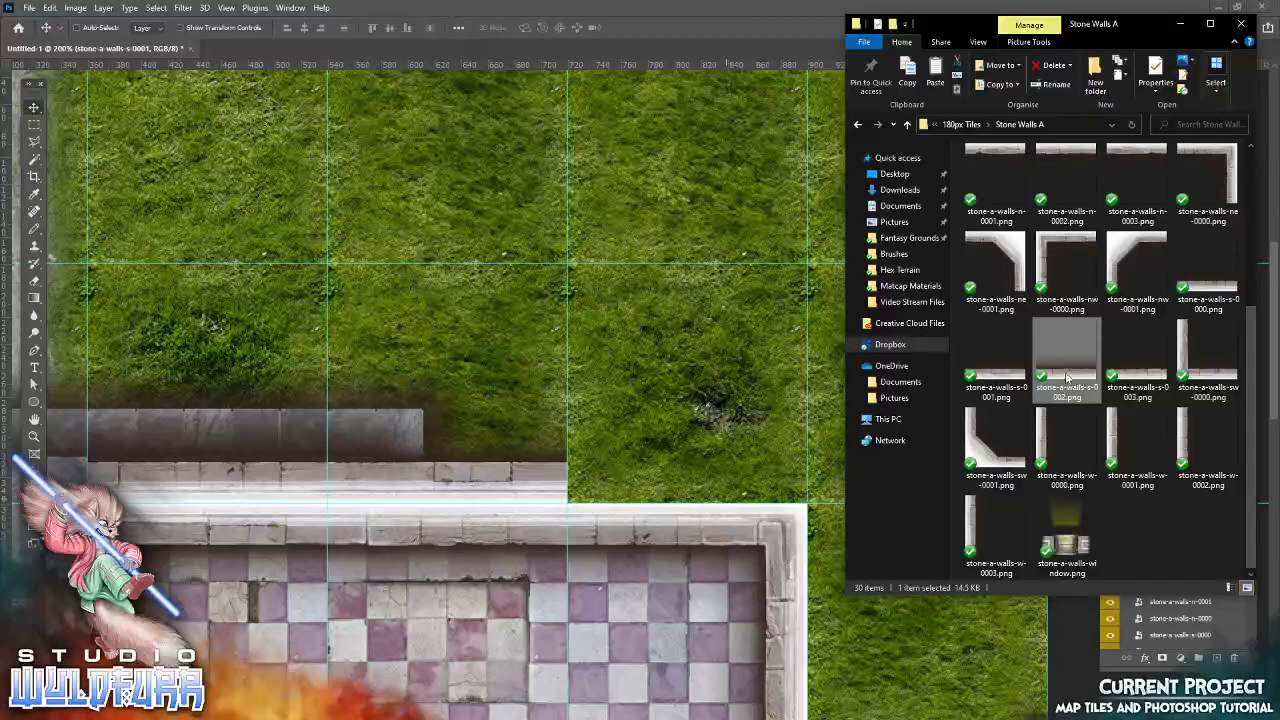
{"action": "left_click_drag", "start_coordinate": [1066, 378], "coordinate": [583, 405]}
{"action": "left_click", "coordinate": [639, 29]}
{"action": "left_click_drag", "start_coordinate": [553, 490], "coordinate": [710, 450]}
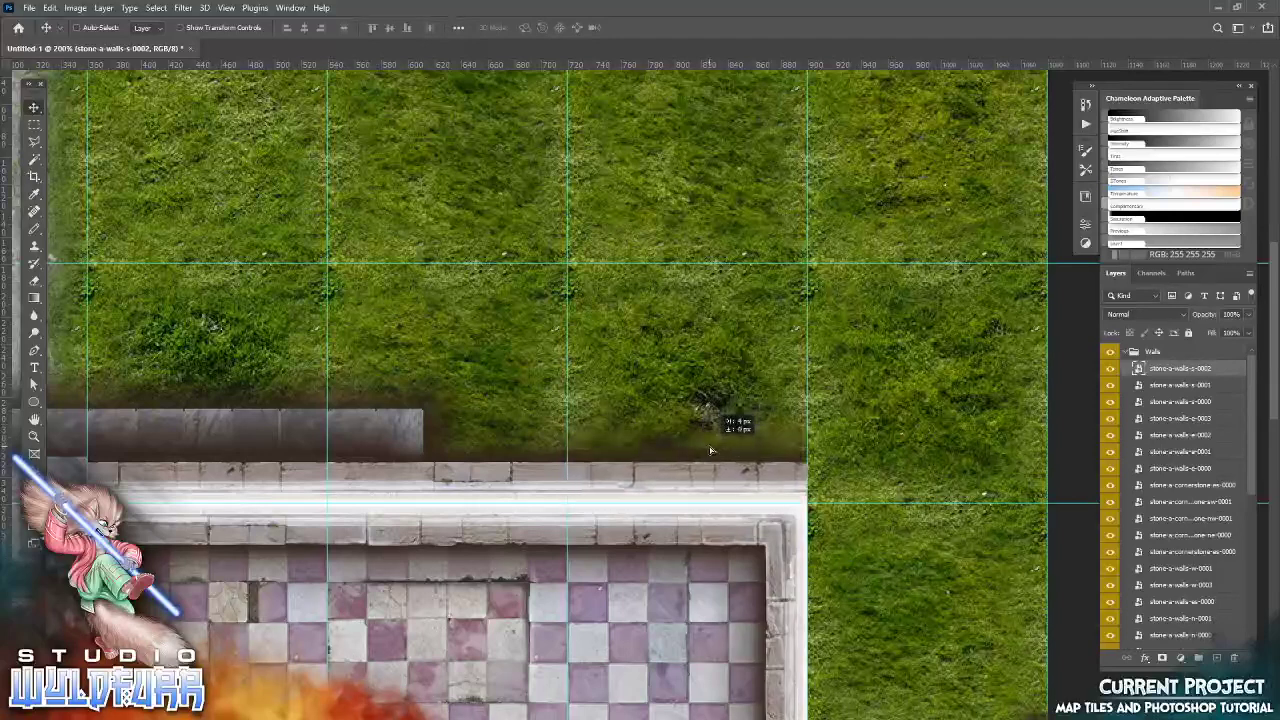
Place stone-a-walls-w-0000 in the east column's third-row cell, against the outside of the checkered room's east wall
{"action": "left_click_drag", "start_coordinate": [808, 632], "coordinate": [568, 472]}
{"action": "key", "text": "alt+Tab"}
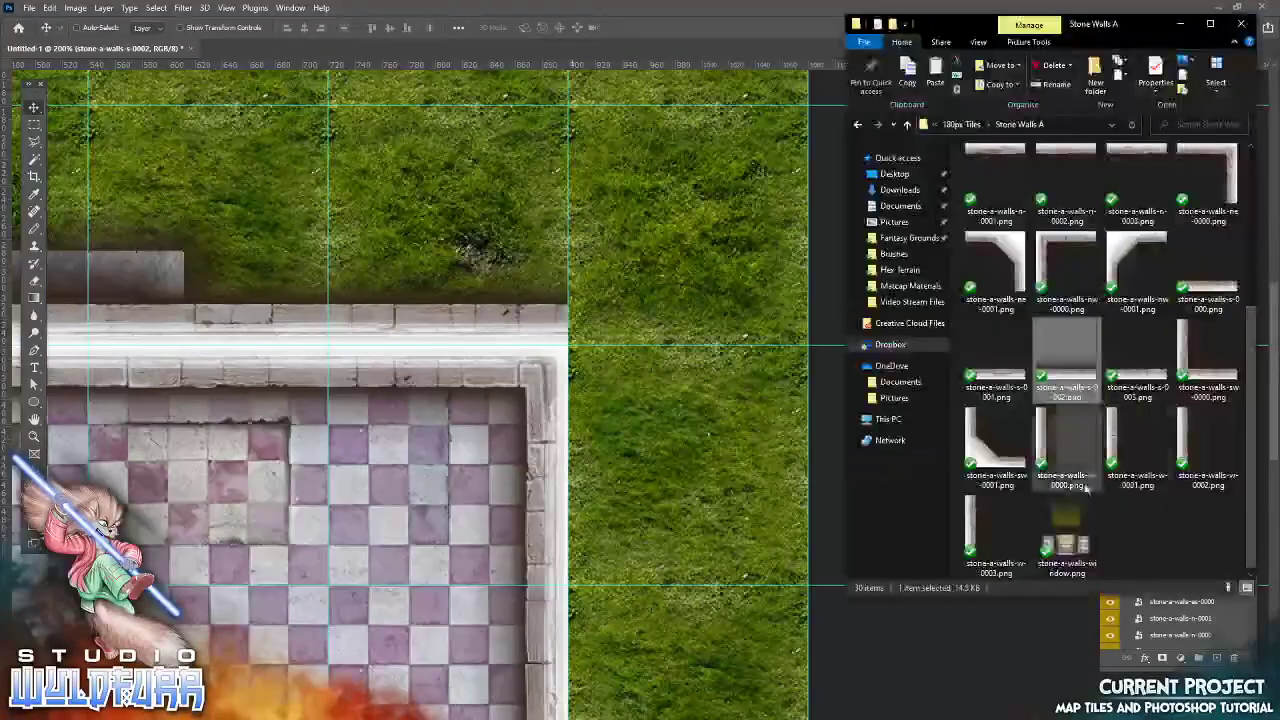
{"action": "left_click_drag", "start_coordinate": [1085, 438], "coordinate": [716, 486]}
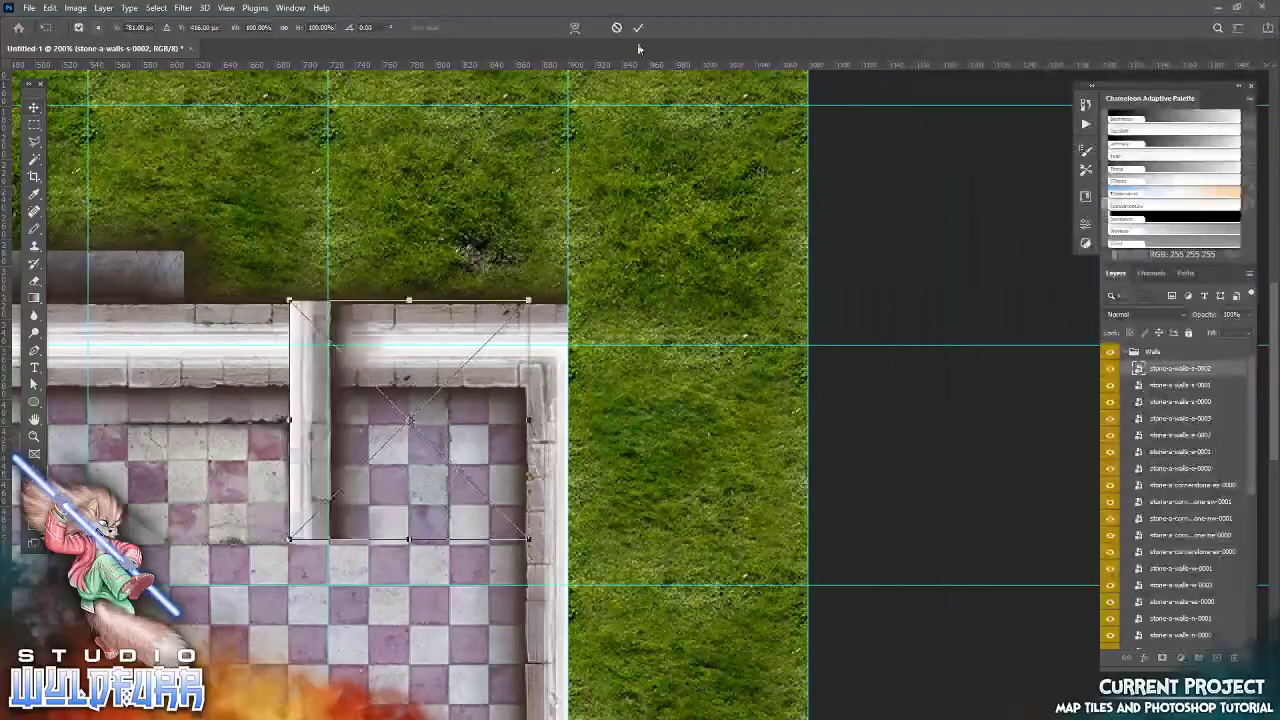
{"action": "left_click", "coordinate": [638, 27]}
{"action": "left_click_drag", "start_coordinate": [355, 430], "coordinate": [603, 457]}
Place stone-a-walls-w-0001 in the east column's fourth-row cell, directly below stone-a-walls-w-0000
{"action": "left_click_drag", "start_coordinate": [611, 695], "coordinate": [626, 358]}
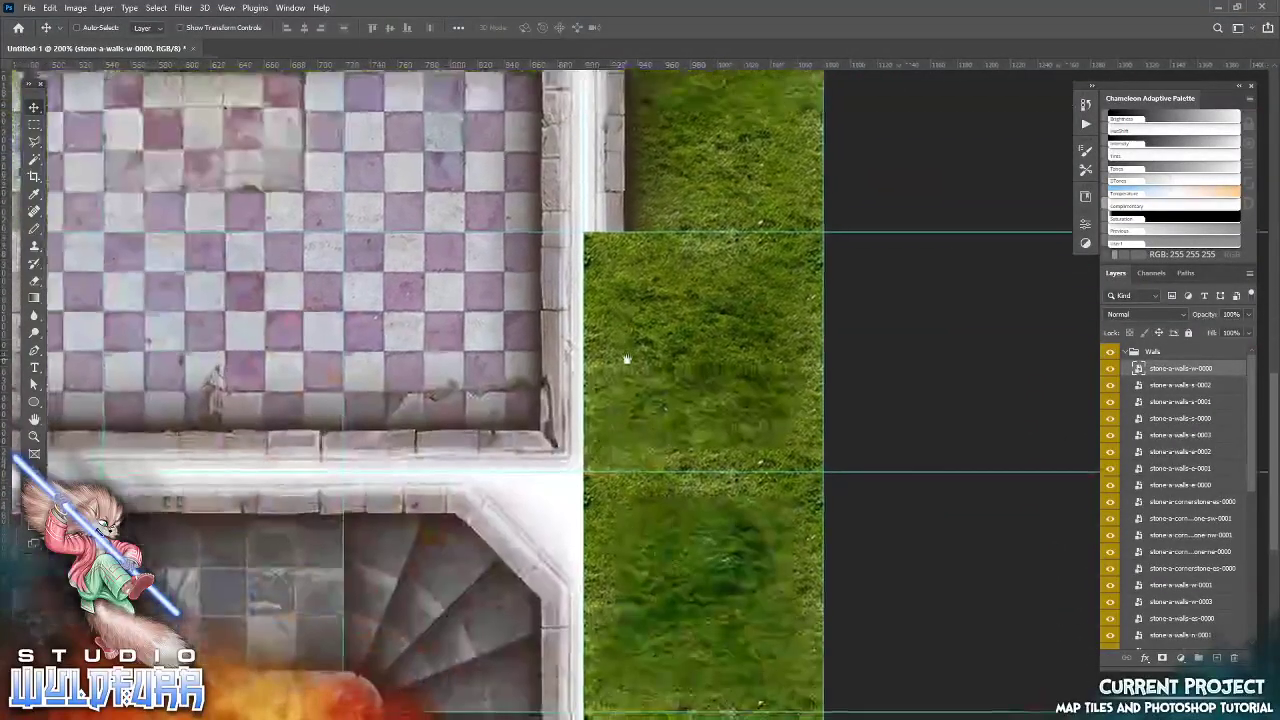
{"action": "key", "text": "alt+Tab"}
{"action": "left_click_drag", "start_coordinate": [1134, 441], "coordinate": [693, 468]}
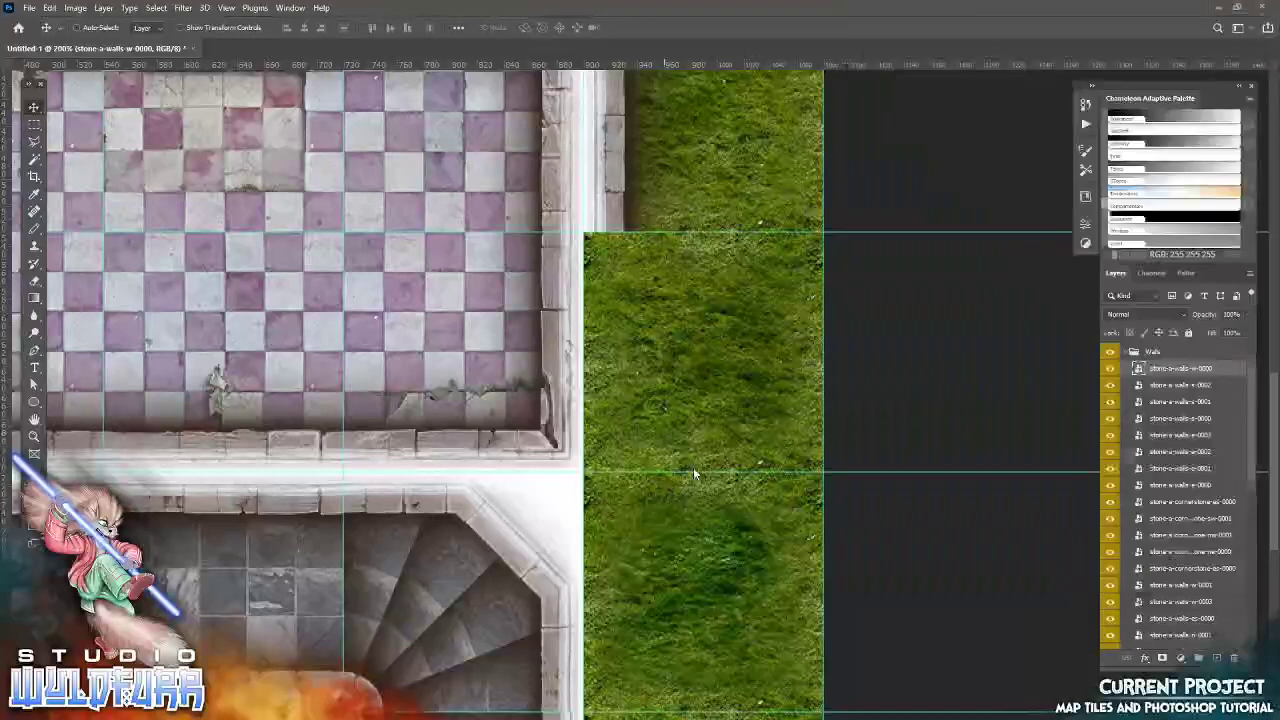
{"action": "left_click", "coordinate": [638, 28]}
{"action": "left_click_drag", "start_coordinate": [368, 374], "coordinate": [645, 296]}
Place stone-a-walls-w-0002 in the southeast corner cell, against the outer wall beside the spiral stairs
{"action": "left_click_drag", "start_coordinate": [695, 613], "coordinate": [686, 286]}
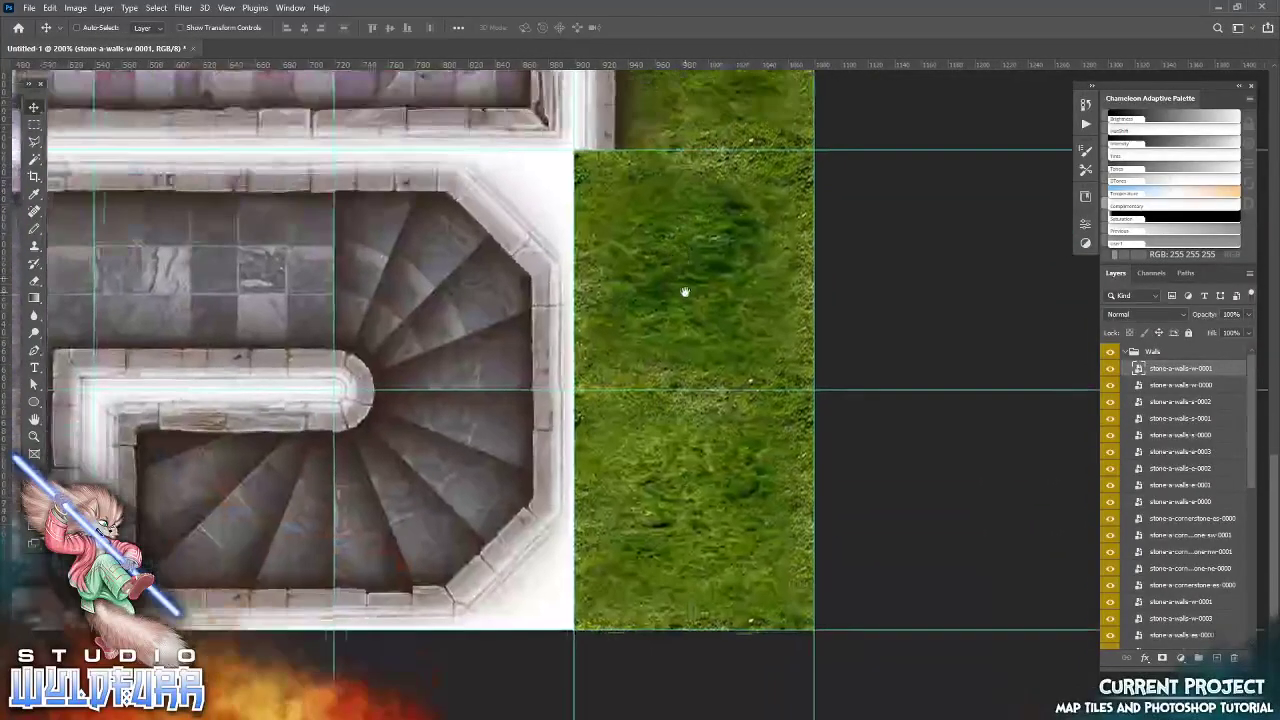
{"action": "key", "text": "alt+Tab"}
{"action": "left_click", "coordinate": [1192, 437]}
{"action": "left_click_drag", "start_coordinate": [1192, 437], "coordinate": [617, 403]}
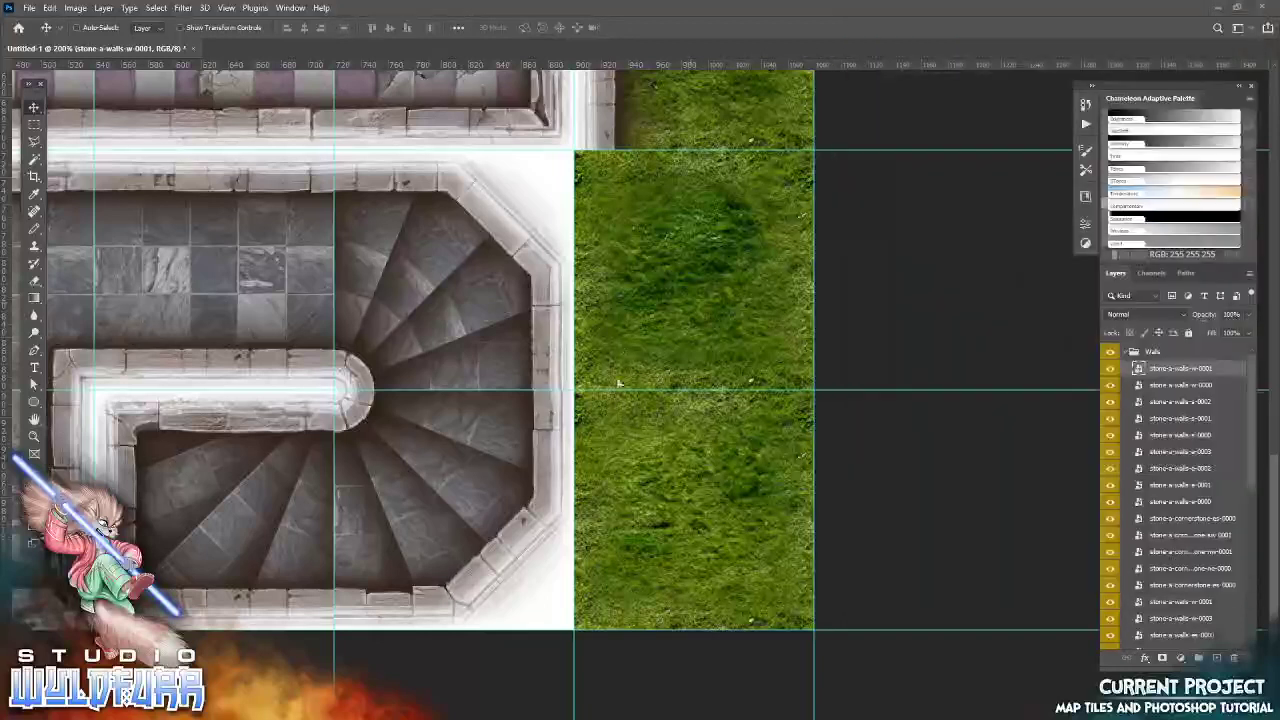
{"action": "left_click", "coordinate": [638, 28]}
{"action": "left_click_drag", "start_coordinate": [410, 290], "coordinate": [686, 466]}
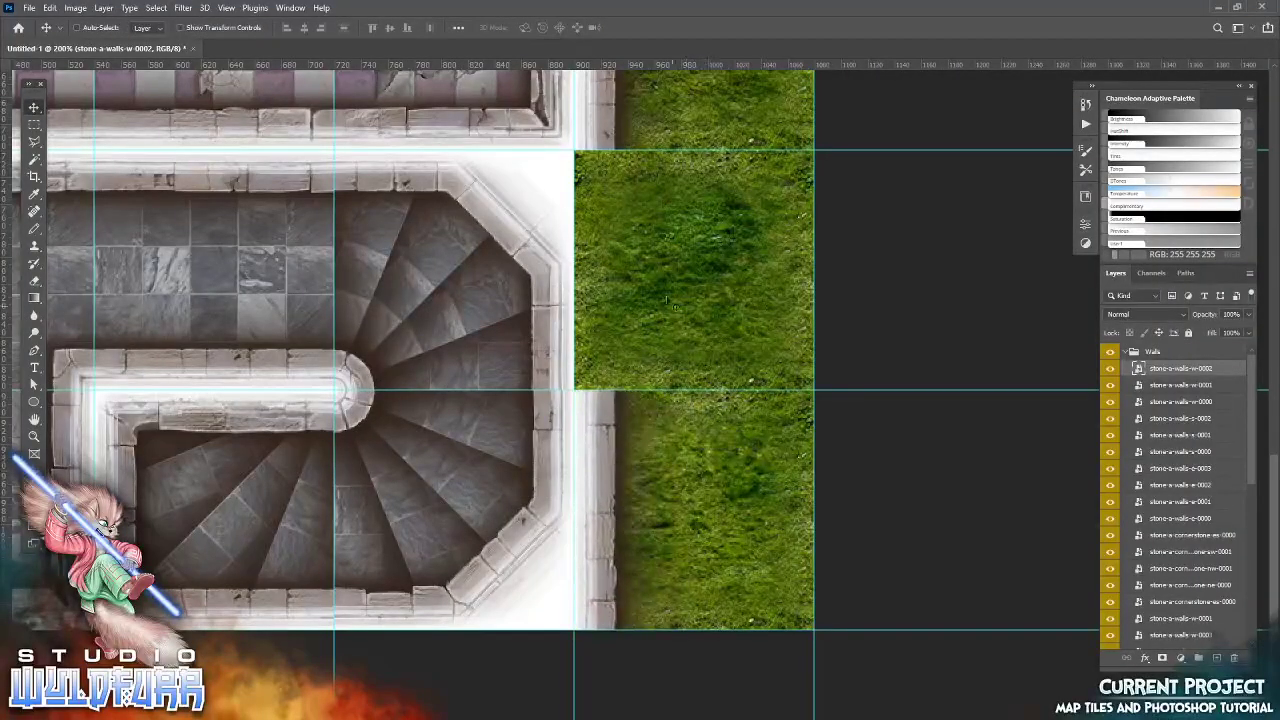
Place another stone-a-walls-w-0001 in the east column's fifth-row cell to fill the remaining gap in the outer east wall
{"action": "scroll", "coordinate": [683, 327], "scroll_direction": "up", "scroll_amount": 5}
{"action": "key", "text": "alt+Tab"}
{"action": "left_click_drag", "start_coordinate": [1207, 445], "coordinate": [412, 420]}
{"action": "left_click_drag", "start_coordinate": [568, 443], "coordinate": [676, 466]}
{"action": "key", "text": "Return"}
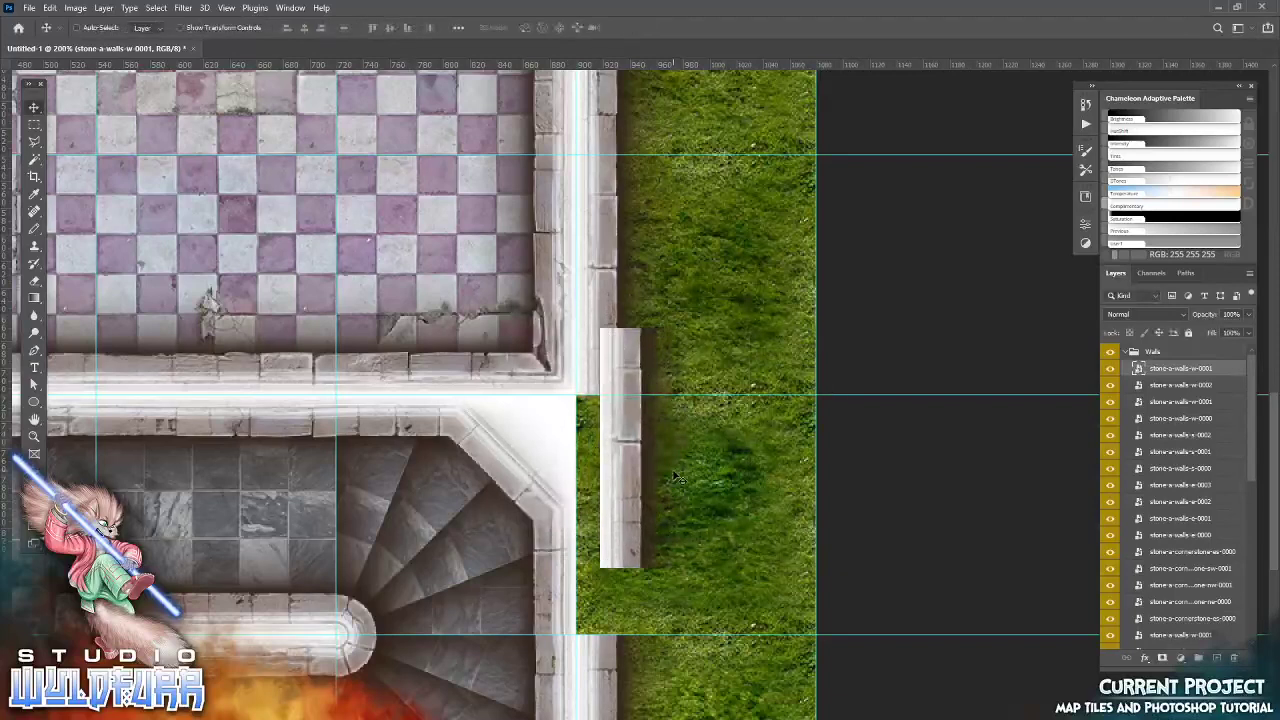
{"action": "left_click_drag", "start_coordinate": [630, 538], "coordinate": [607, 580]}
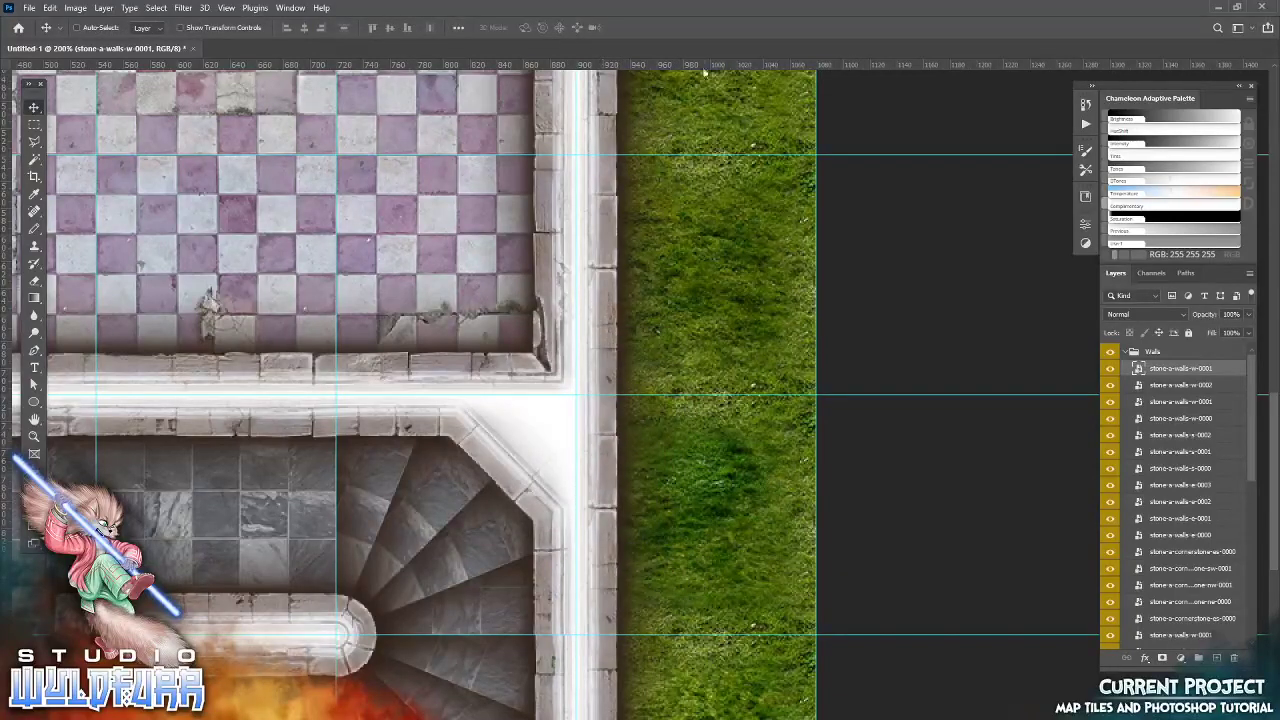
Place stone-a-cornerstone-es-0000 from the Cornerstones folder in the second column's second-row cell, completing the checkered room's outer northwest corner
{"action": "left_click_drag", "start_coordinate": [448, 333], "coordinate": [1080, 120]}
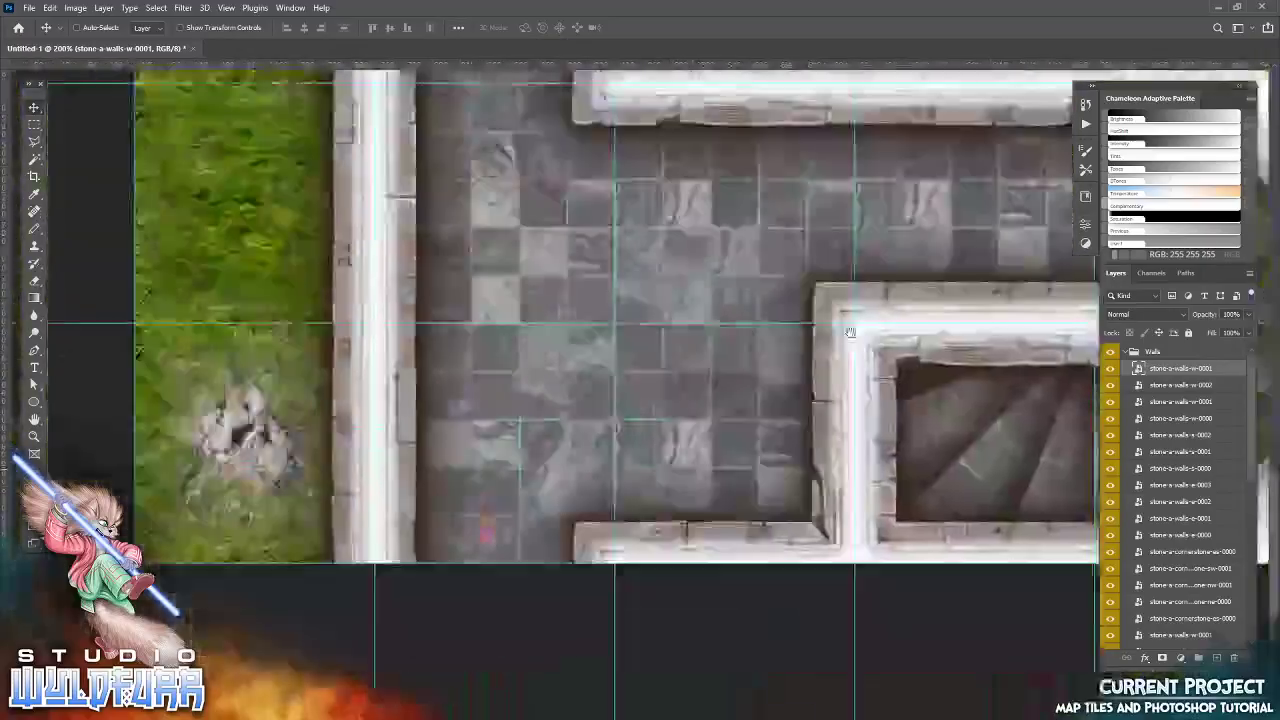
{"action": "left_click_drag", "start_coordinate": [820, 275], "coordinate": [778, 693]}
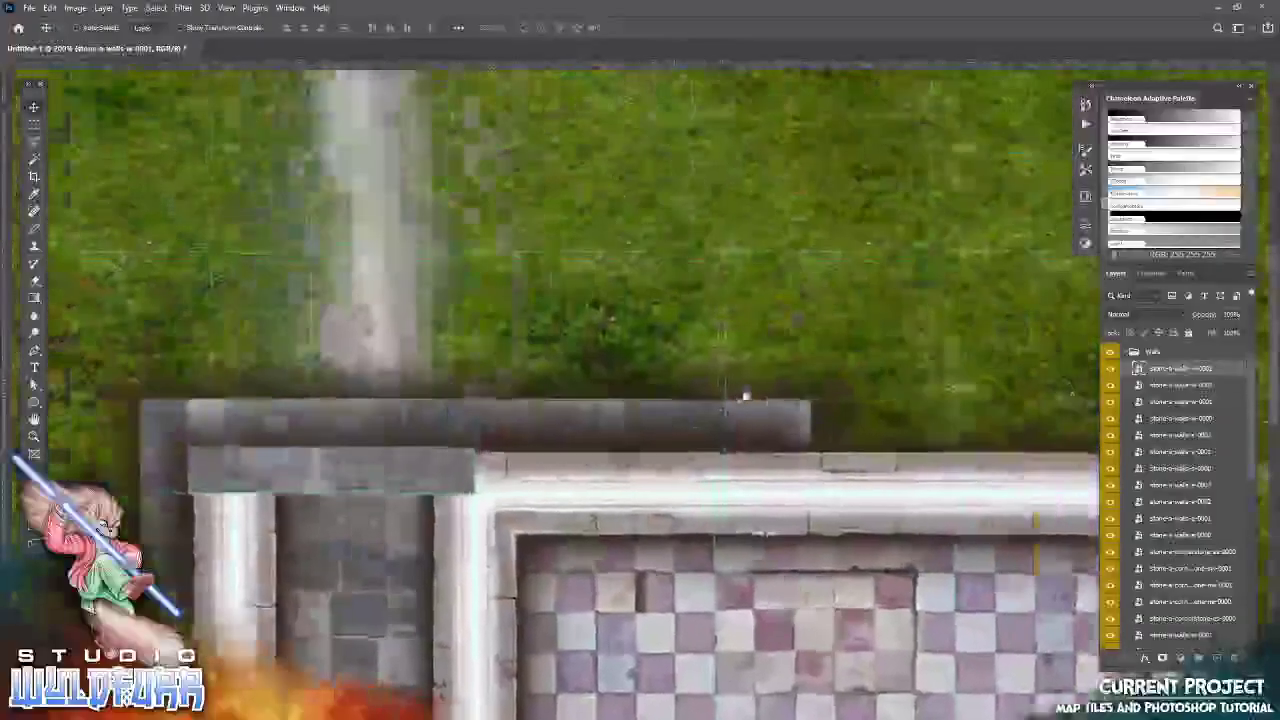
{"action": "left_click_drag", "start_coordinate": [746, 394], "coordinate": [948, 358]}
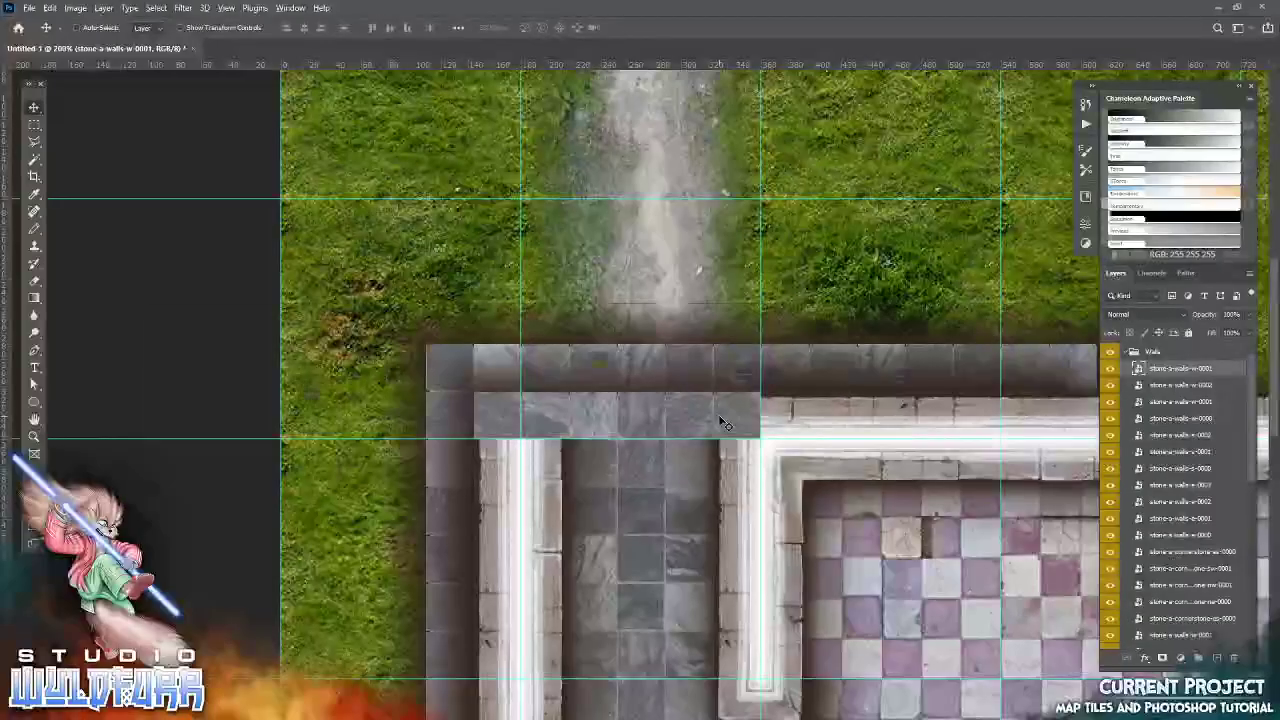
{"action": "key", "text": "alt+Tab"}
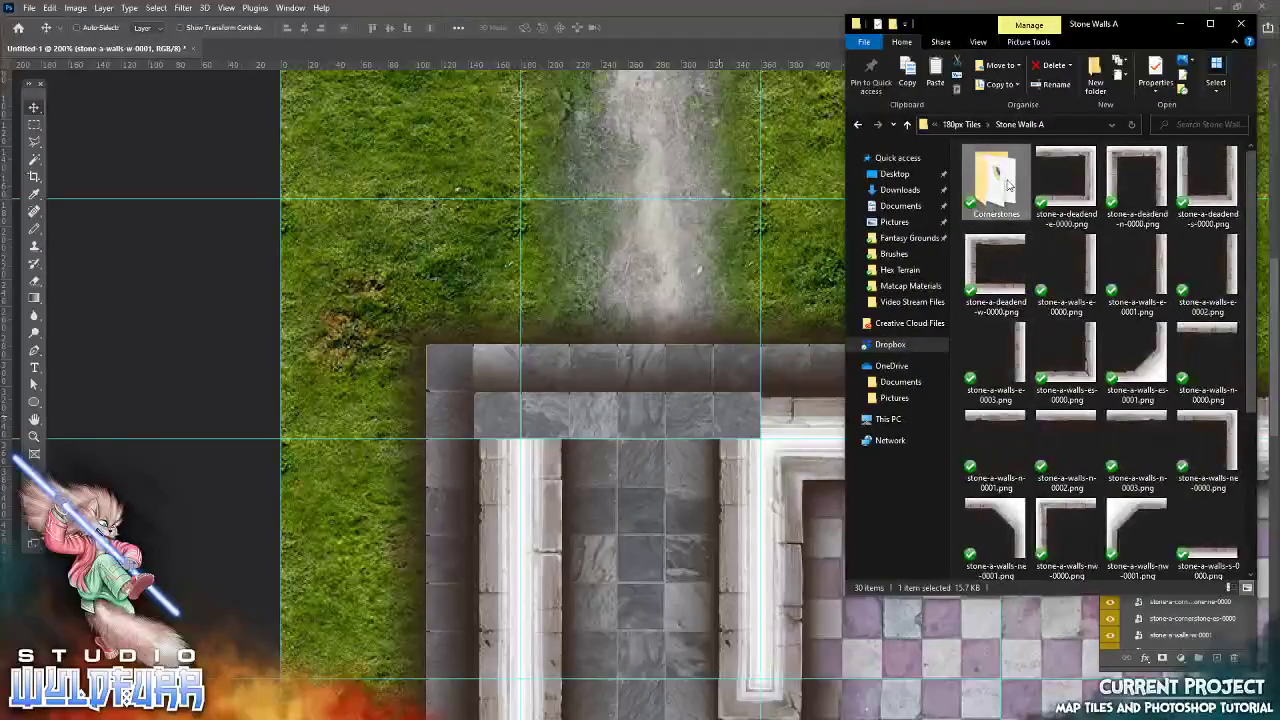
{"action": "double_click", "coordinate": [995, 183]}
{"action": "left_click_drag", "start_coordinate": [1019, 201], "coordinate": [720, 420]}
{"action": "key", "text": "Return"}
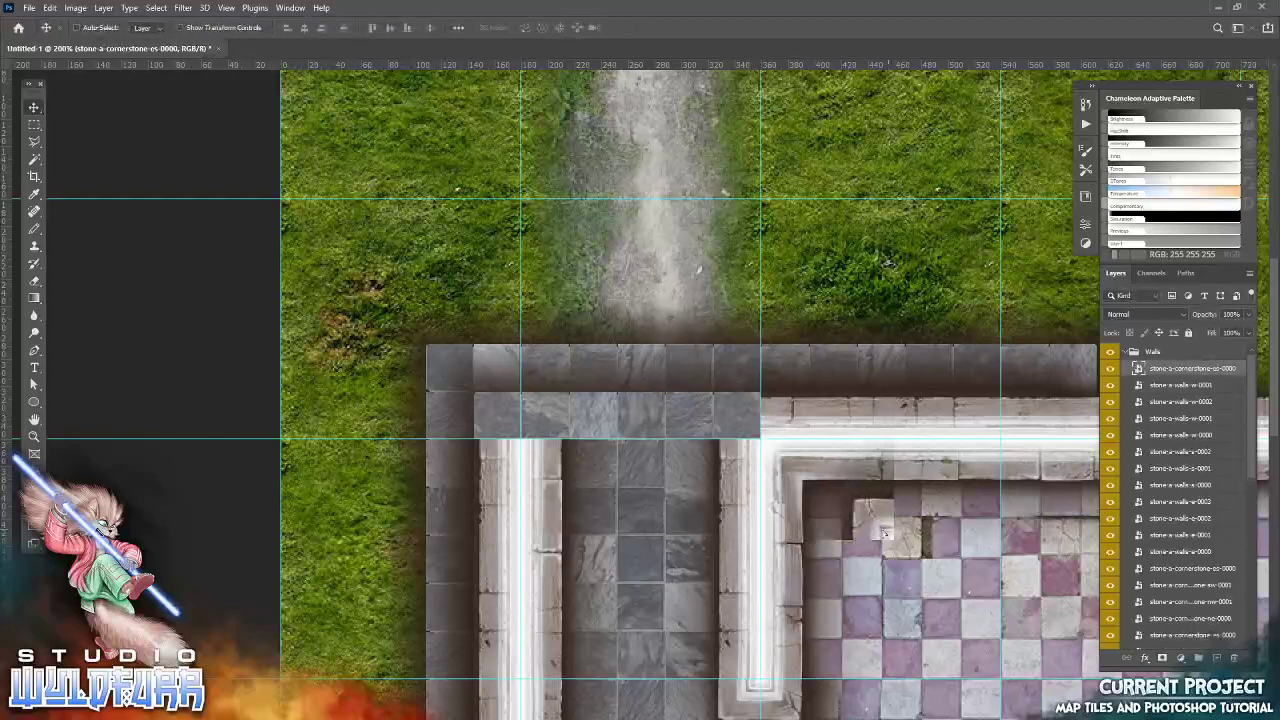
{"action": "left_click_drag", "start_coordinate": [884, 531], "coordinate": [760, 427]}
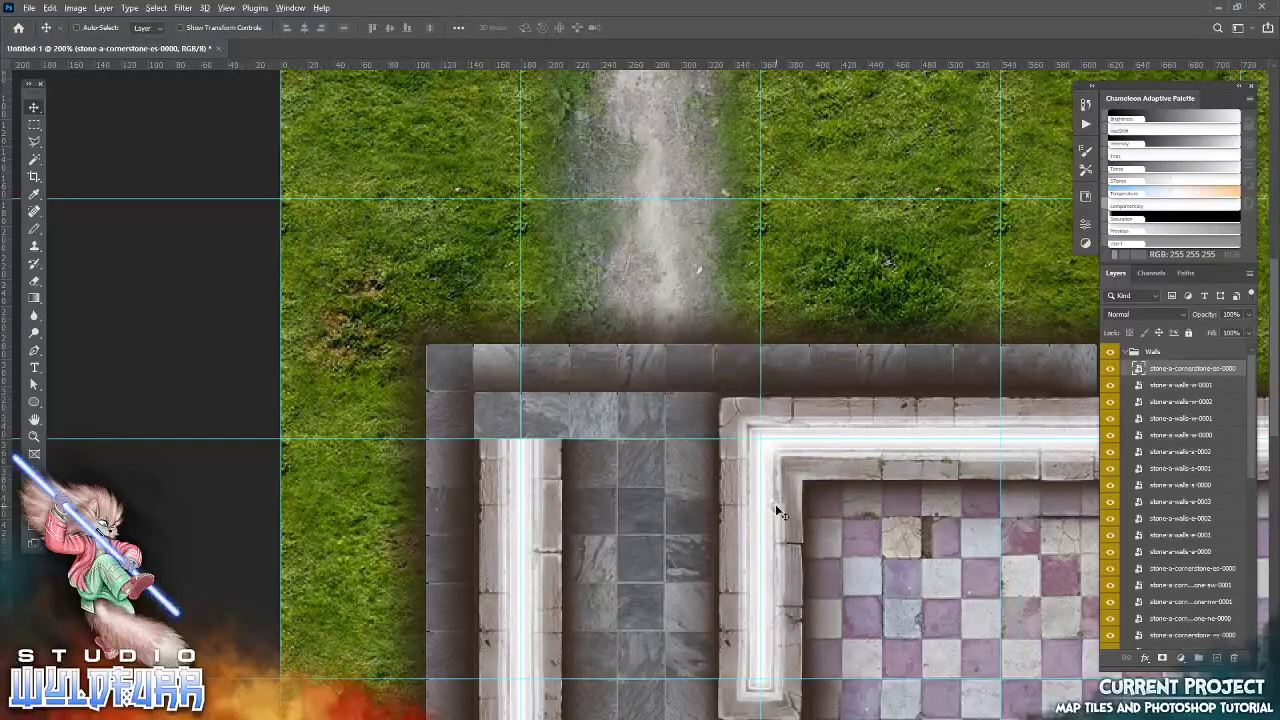
Place the rounded stone-a-cornerstone-es-0001 in the first column's second-row cell, capping the outer side of the corridor's west wall
{"action": "key", "text": "alt+Tab"}
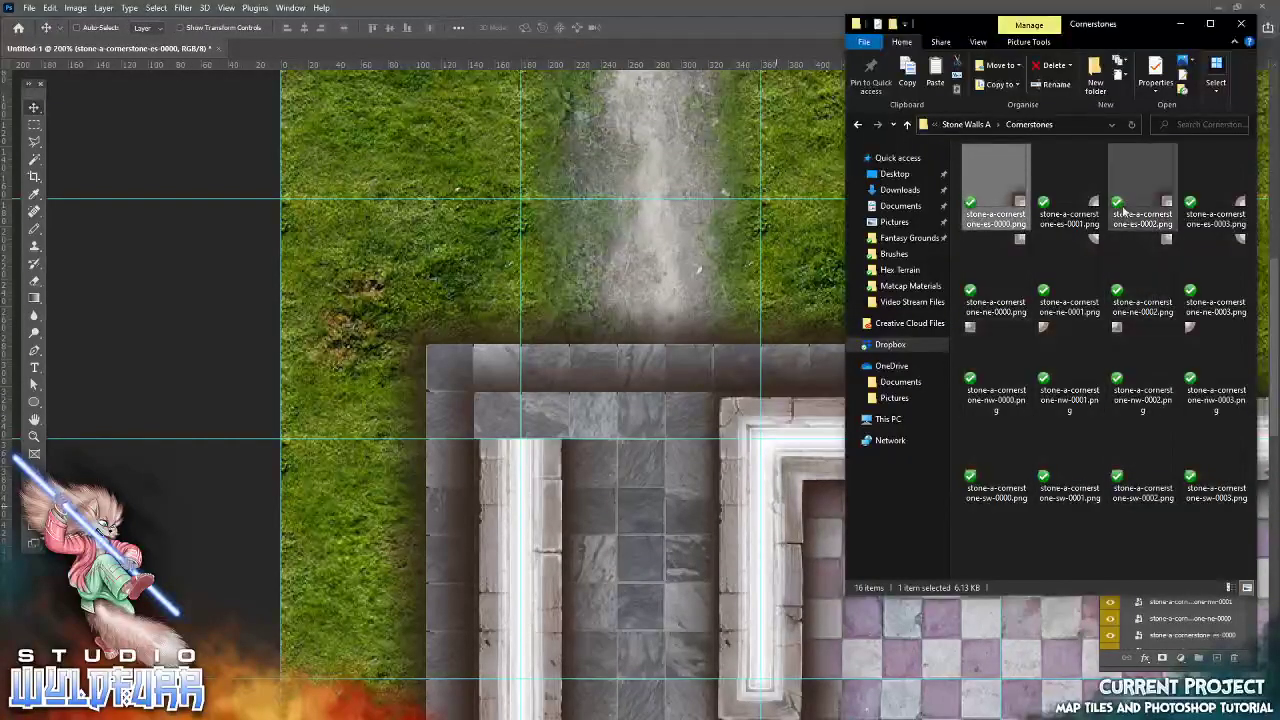
{"action": "left_click_drag", "start_coordinate": [1094, 203], "coordinate": [489, 397]}
{"action": "key", "text": "Return"}
Place stone-a-cornerstone-sw-0000 in the second column's second-row cell, closing the corridor side of the west wall's north end
{"action": "key", "text": "alt+Tab"}
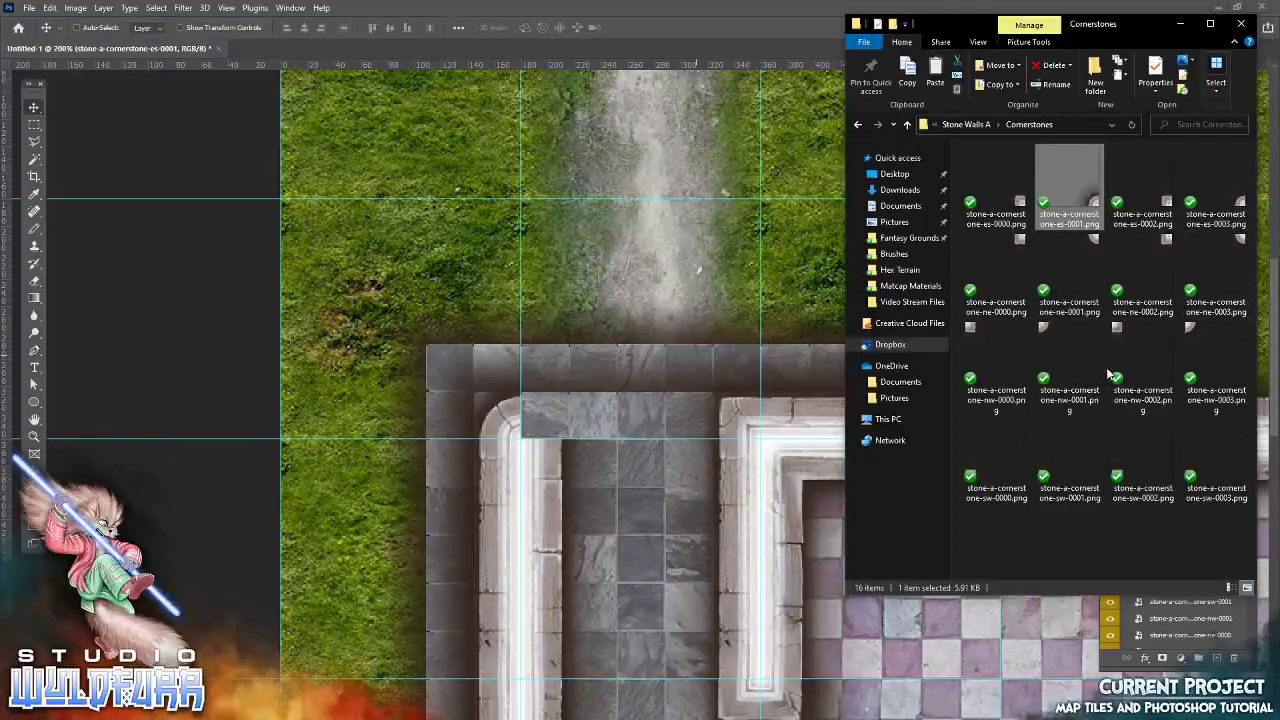
{"action": "left_click_drag", "start_coordinate": [995, 455], "coordinate": [575, 432]}
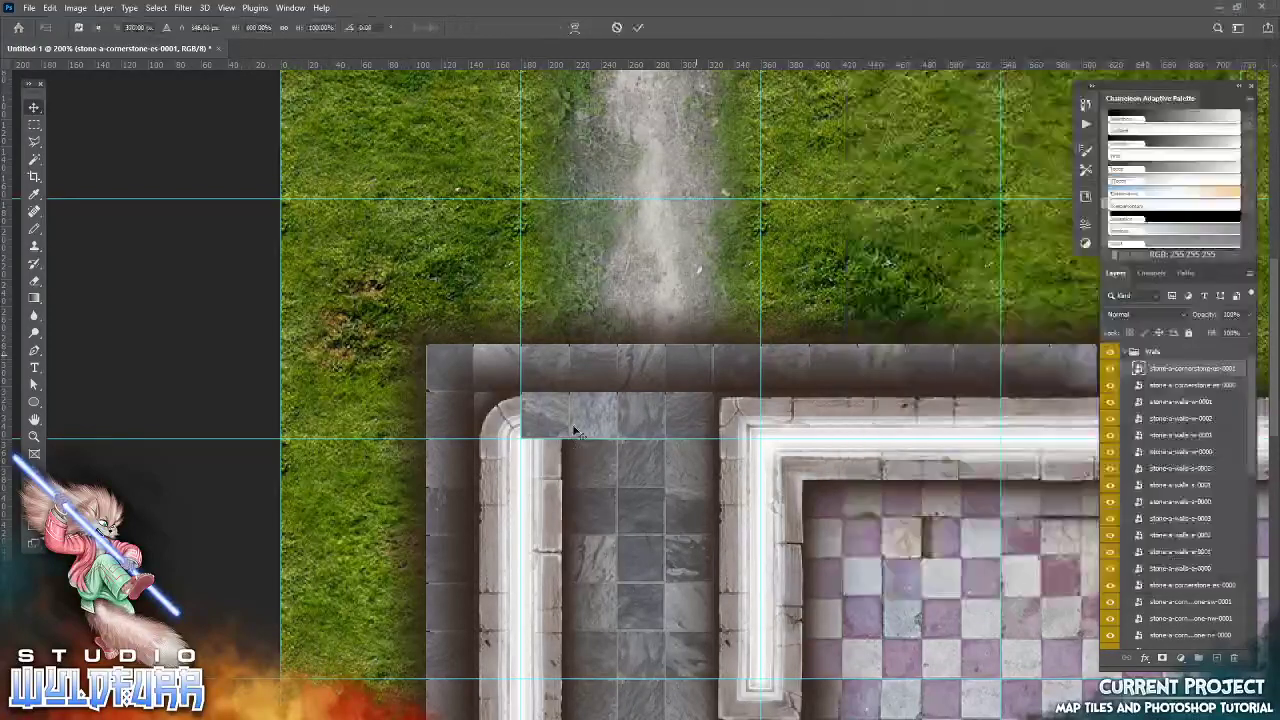
{"action": "left_click", "coordinate": [640, 28]}
{"action": "left_click_drag", "start_coordinate": [705, 460], "coordinate": [563, 414]}
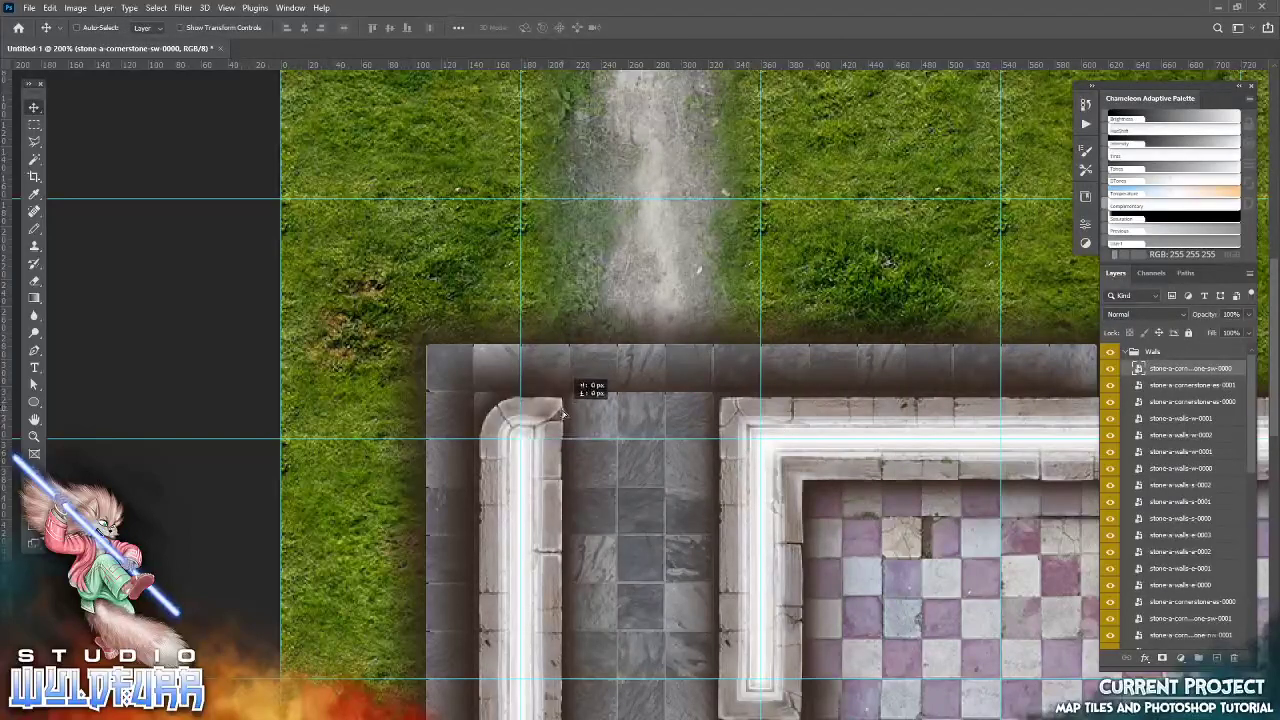
Collapse the Walls group, then create a group named Feature above it with a violet colour label
{"action": "left_click_drag", "start_coordinate": [755, 459], "coordinate": [457, 402]}
{"action": "left_click_drag", "start_coordinate": [739, 511], "coordinate": [946, 368]}
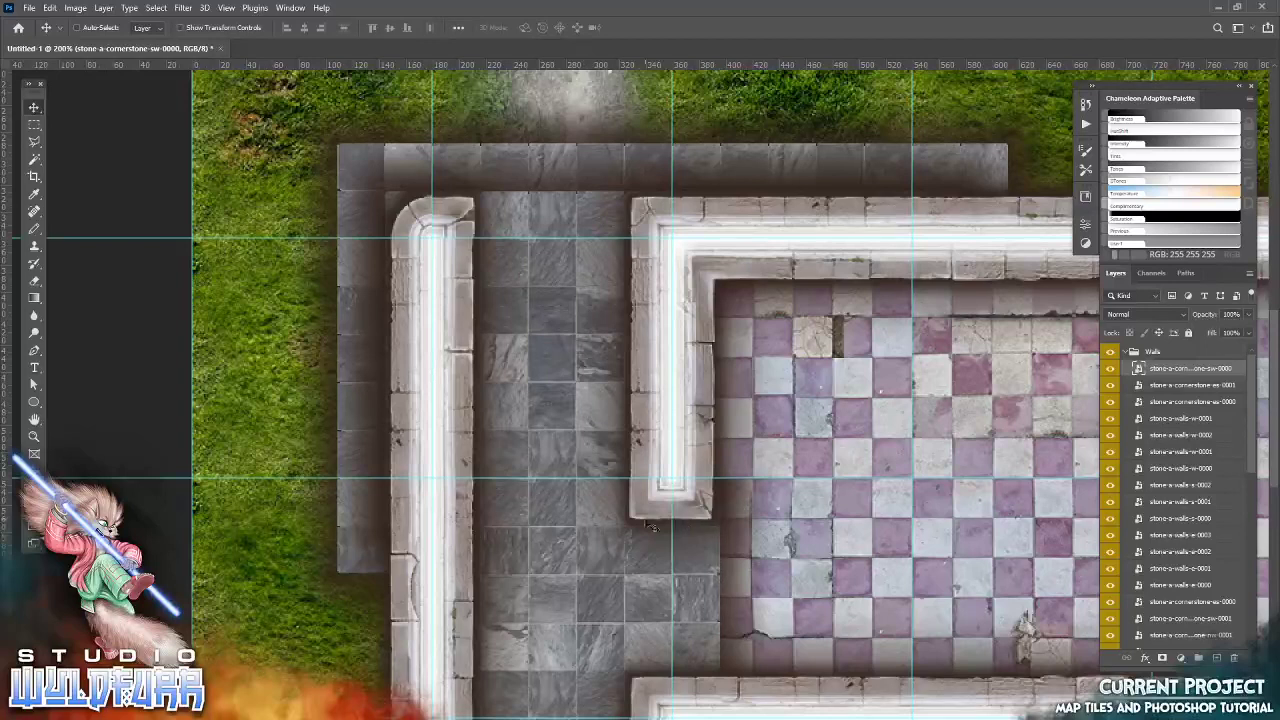
{"action": "left_click_drag", "start_coordinate": [557, 219], "coordinate": [525, 271]}
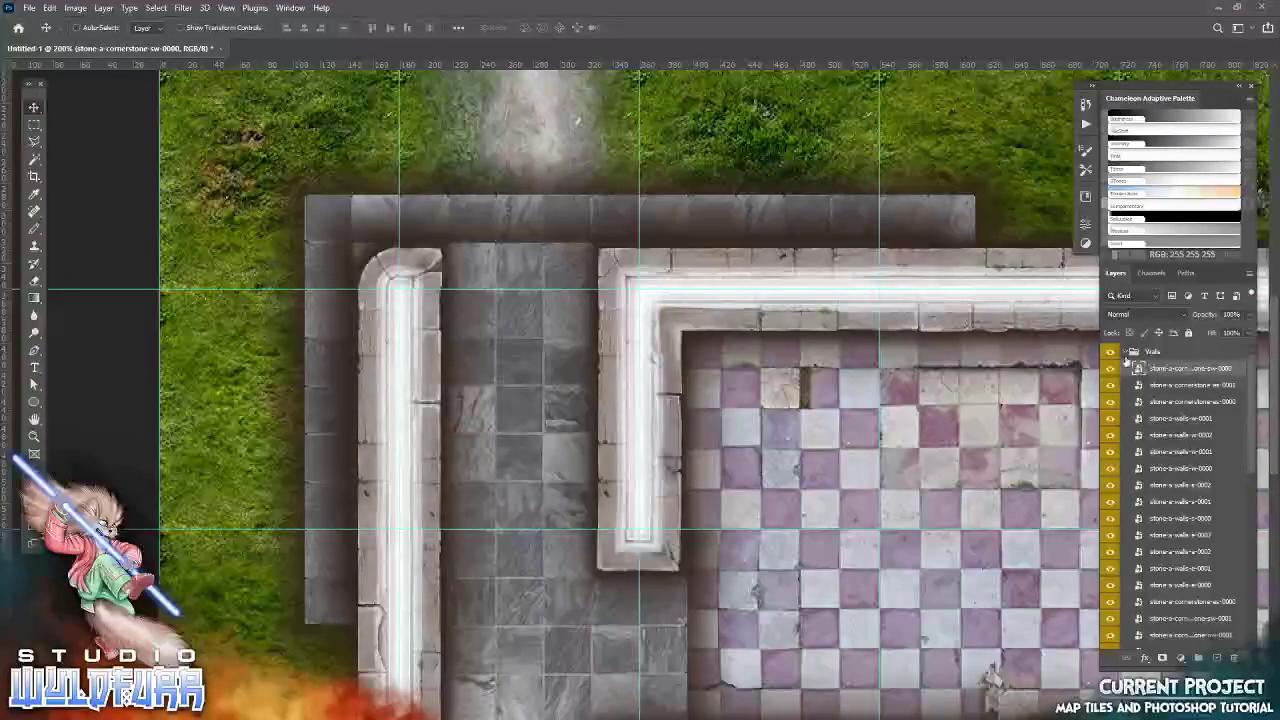
{"action": "left_click", "coordinate": [1129, 352]}
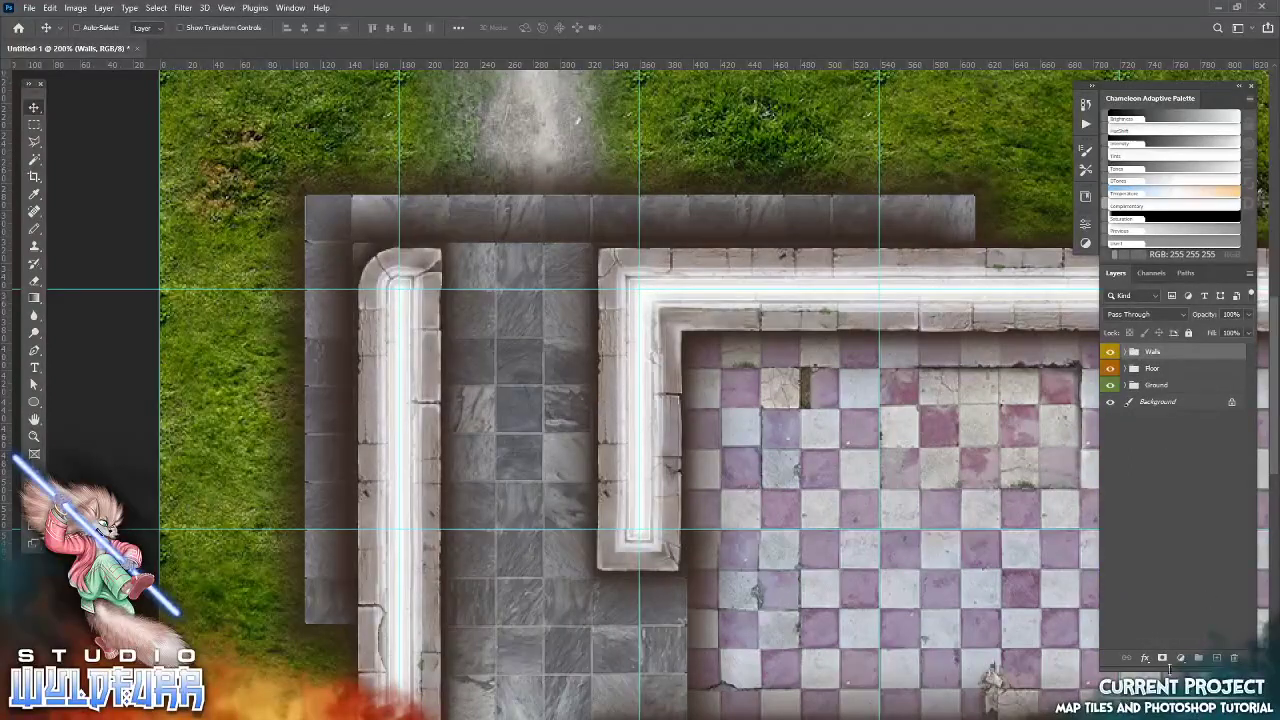
{"action": "left_click", "coordinate": [1198, 658]}
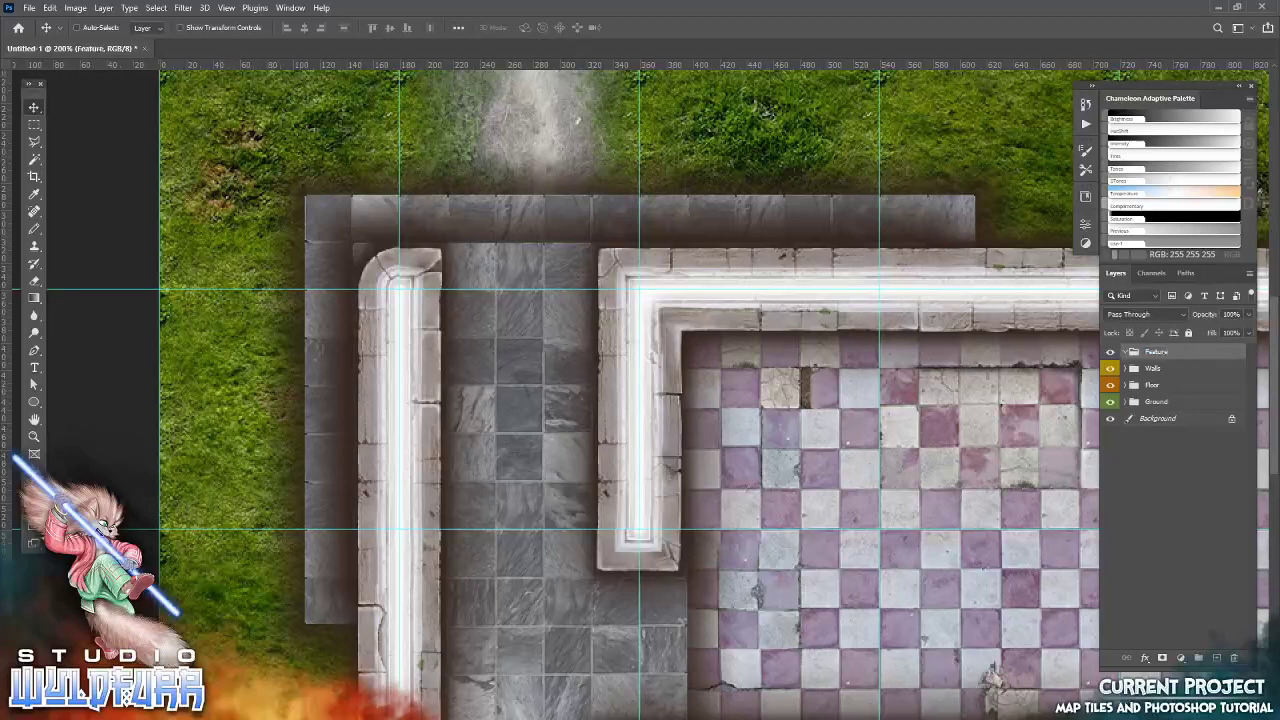
{"action": "right_click", "coordinate": [1153, 354]}
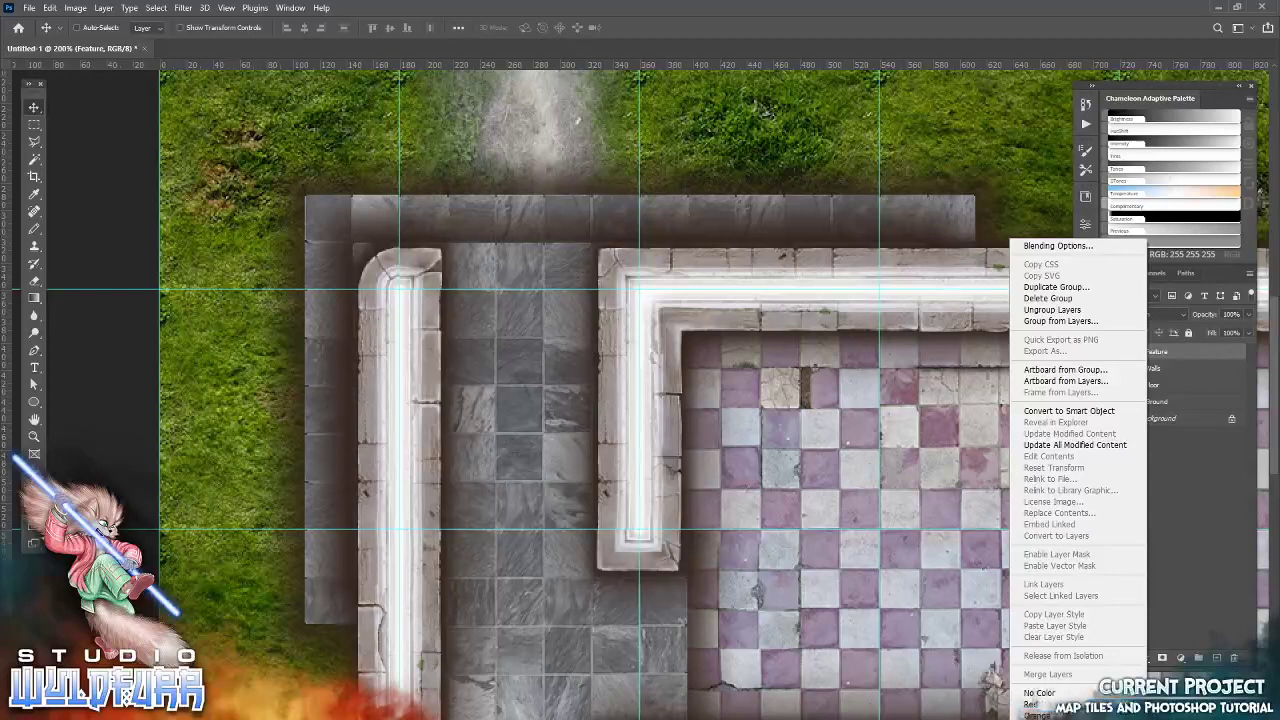
{"action": "left_click", "coordinate": [1042, 719]}
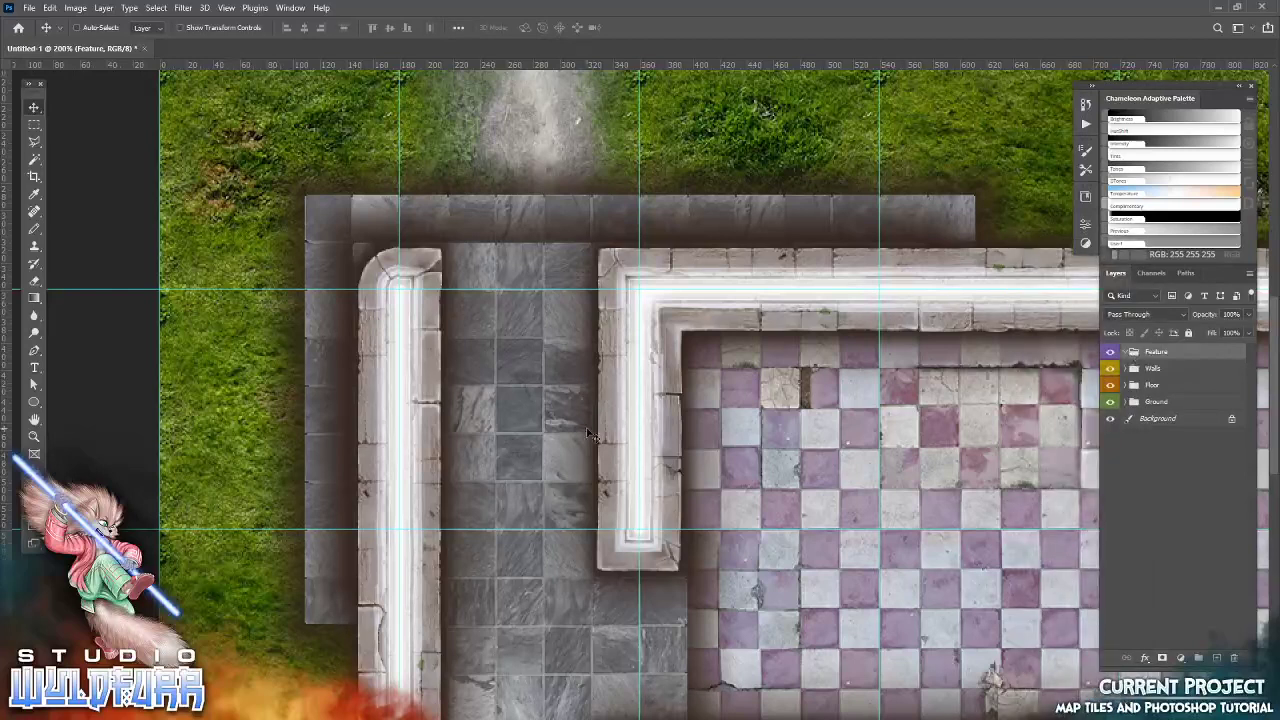
Place door-b-0000 from the Door Tokens folder across the slate entrance corridor, between the west wall and the checkered room's wall
{"action": "key", "text": "alt+Tab"}
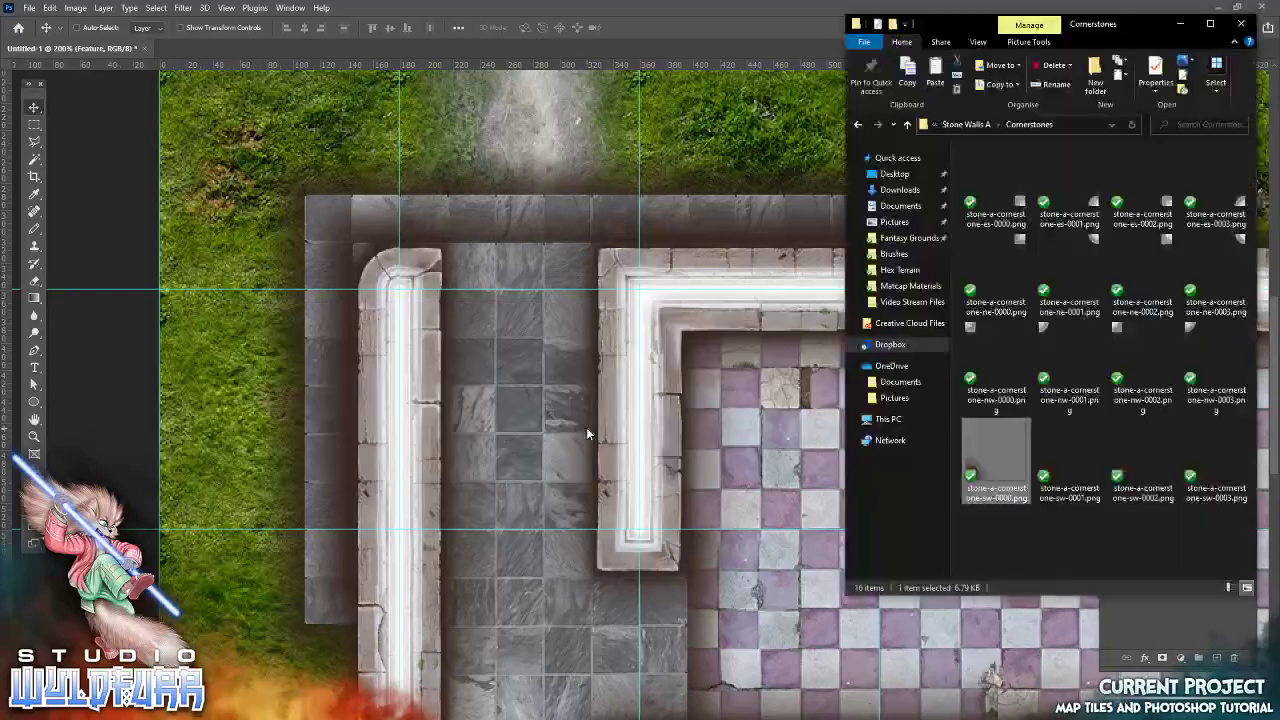
{"action": "left_click", "coordinate": [968, 125]}
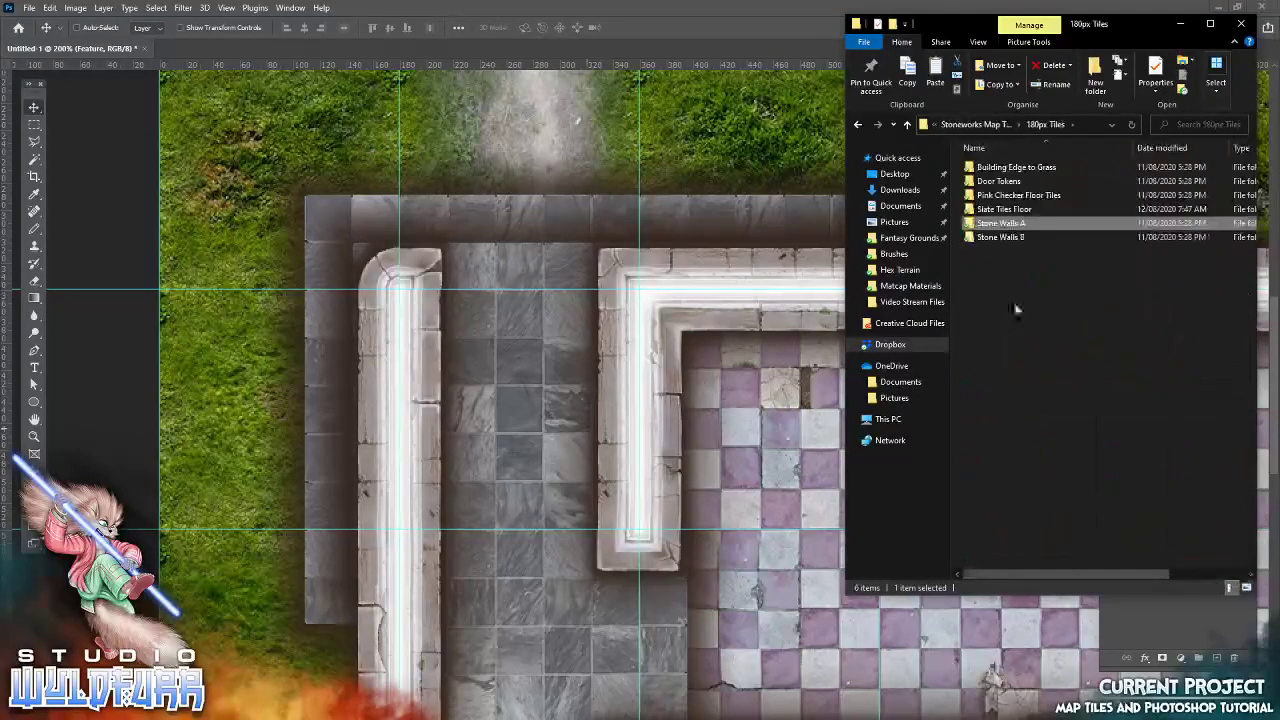
{"action": "double_click", "coordinate": [996, 183]}
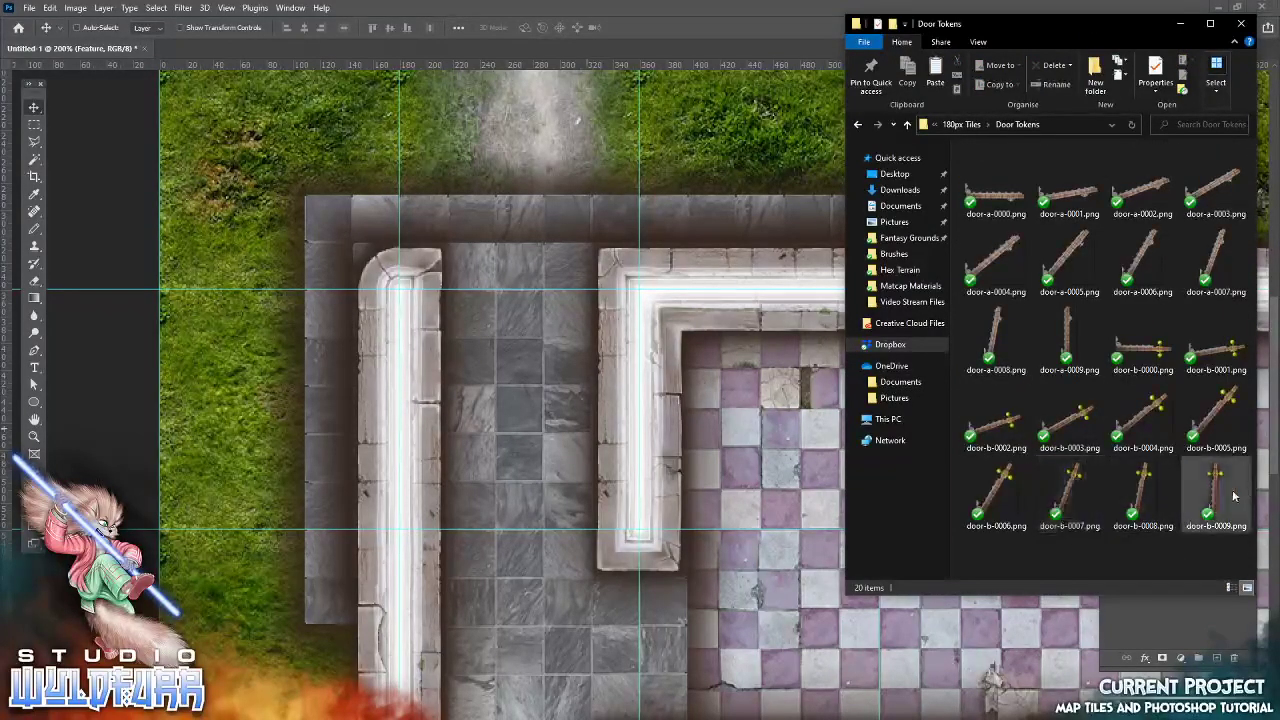
{"action": "left_click_drag", "start_coordinate": [1147, 355], "coordinate": [606, 412]}
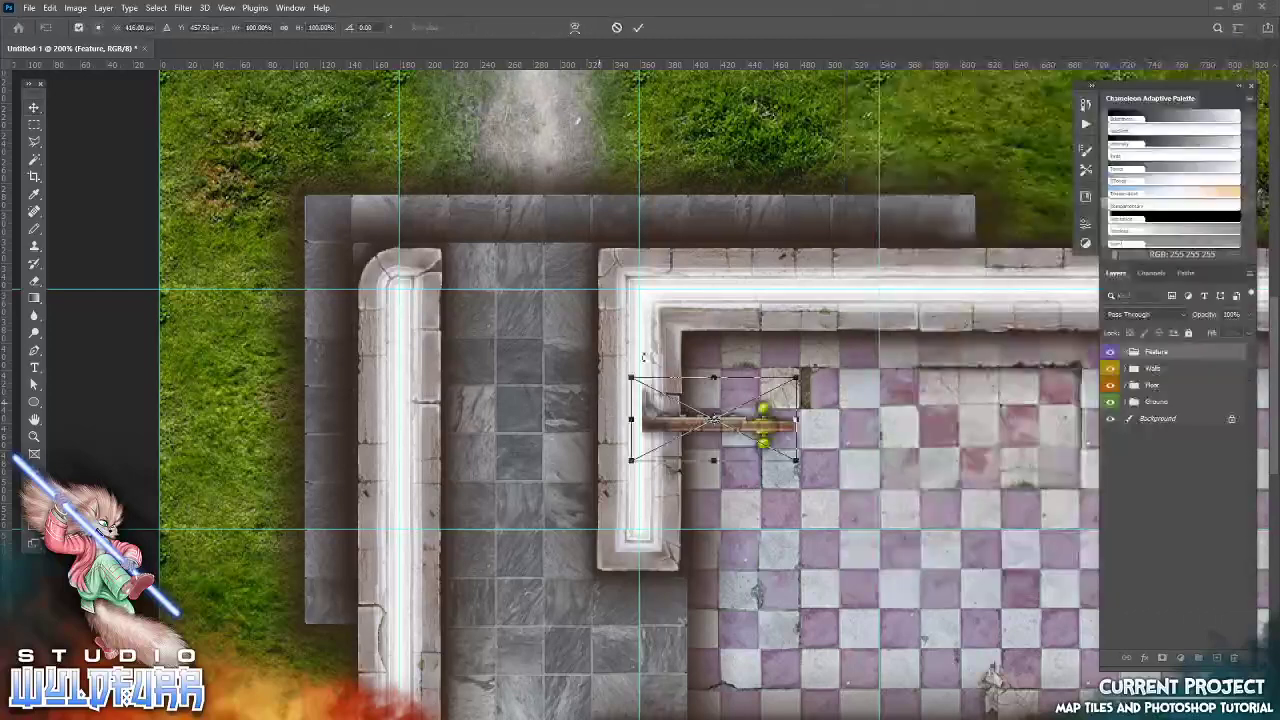
{"action": "left_click", "coordinate": [638, 27]}
{"action": "left_click_drag", "start_coordinate": [725, 443], "coordinate": [537, 393]}
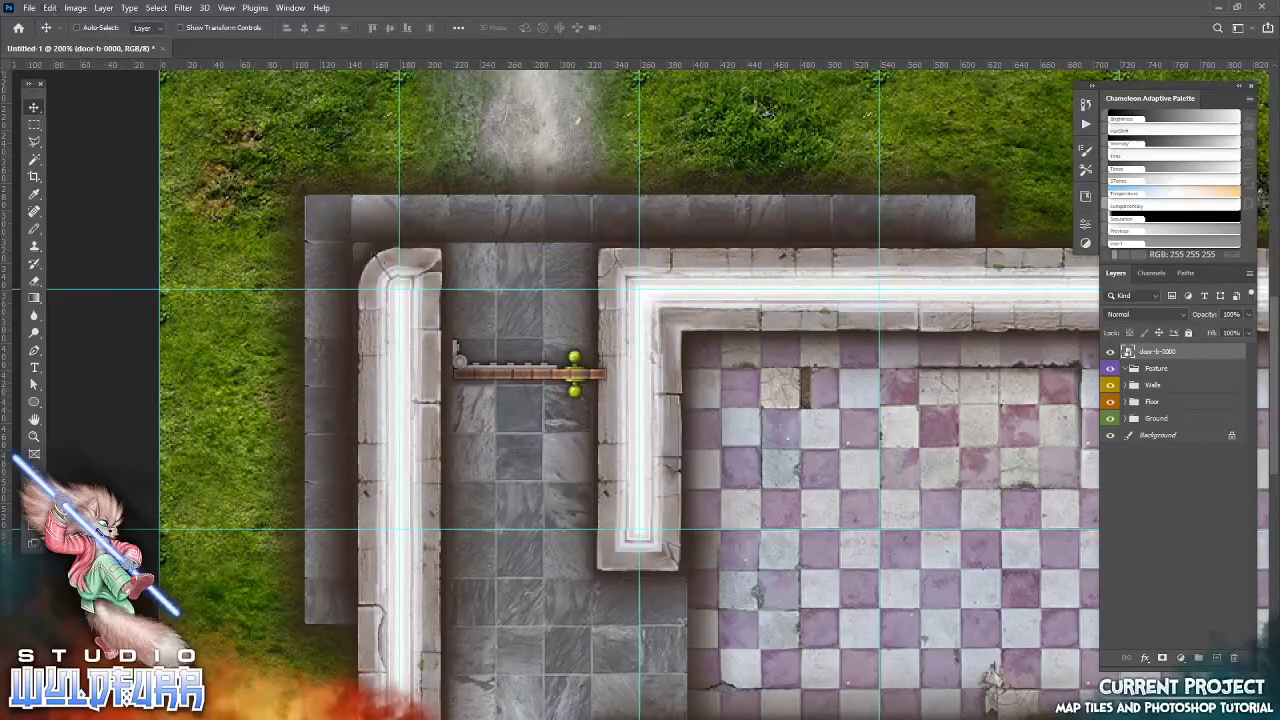
Move the door up between the corridor's two north wall ends and flip it vertically
{"action": "left_click_drag", "start_coordinate": [505, 363], "coordinate": [517, 291]}
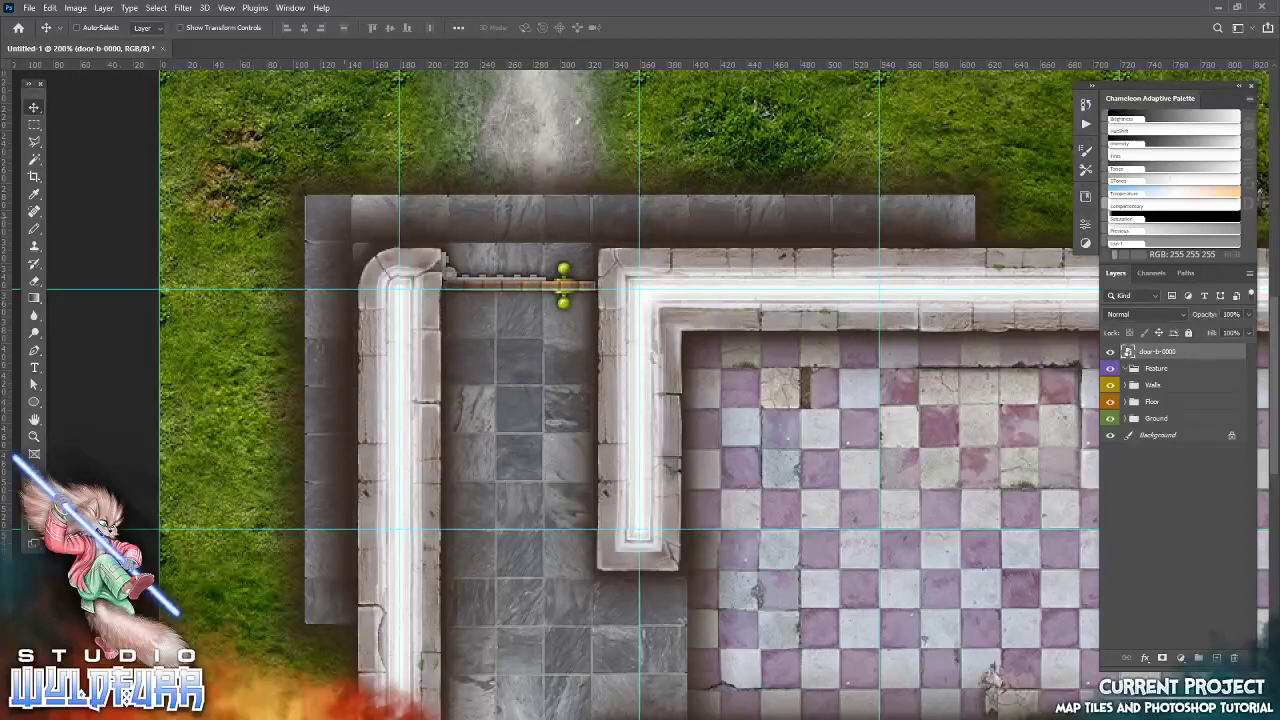
{"action": "left_click", "coordinate": [50, 9]}
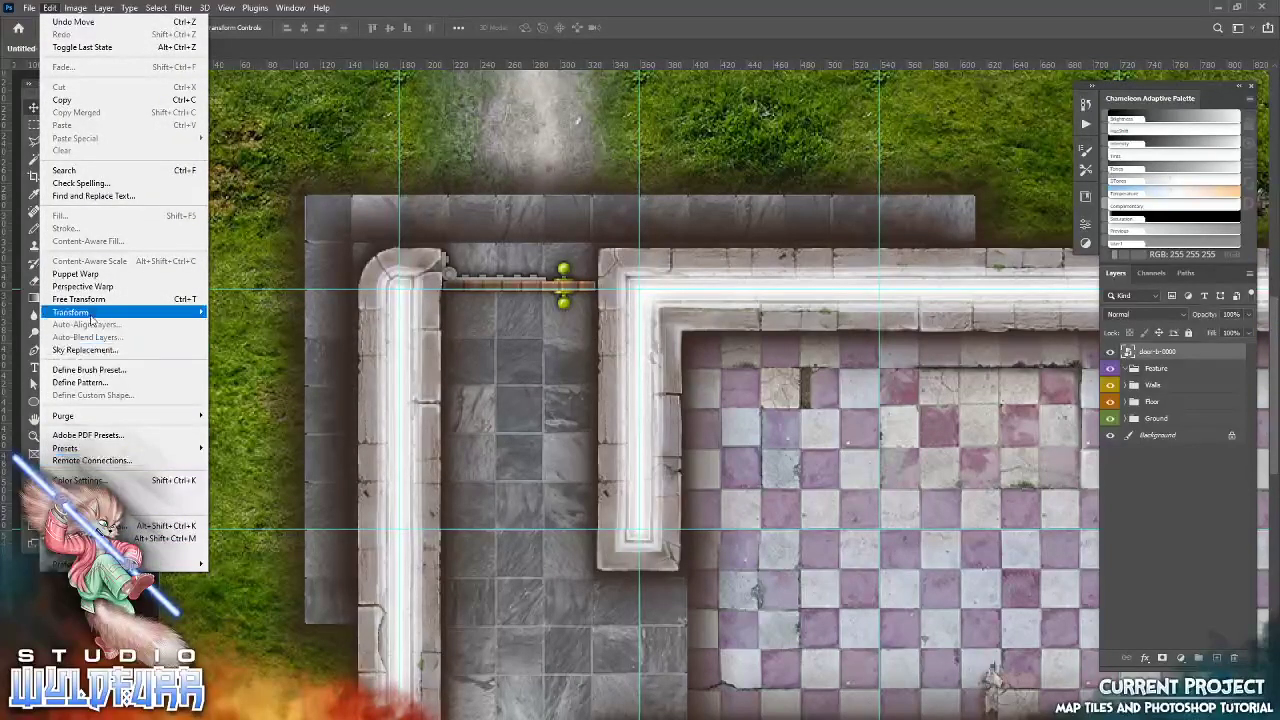
{"action": "mouse_move", "coordinate": [88, 316]}
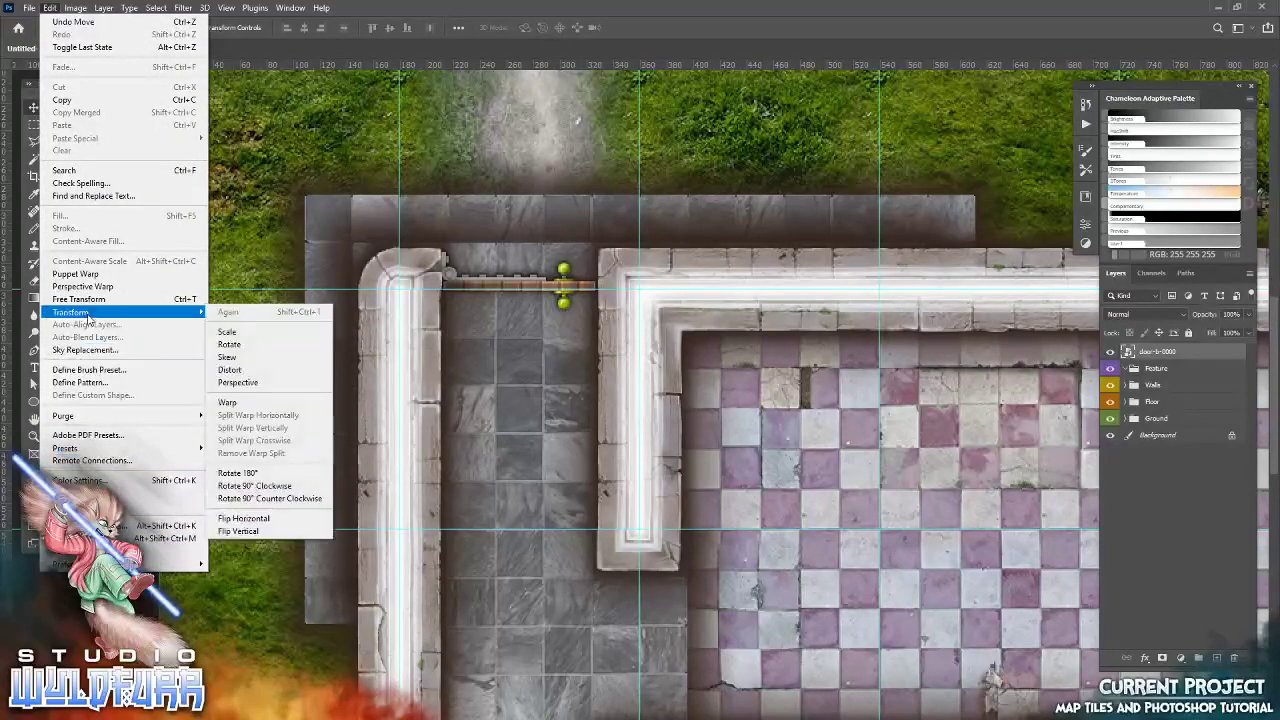
{"action": "left_click", "coordinate": [251, 520]}
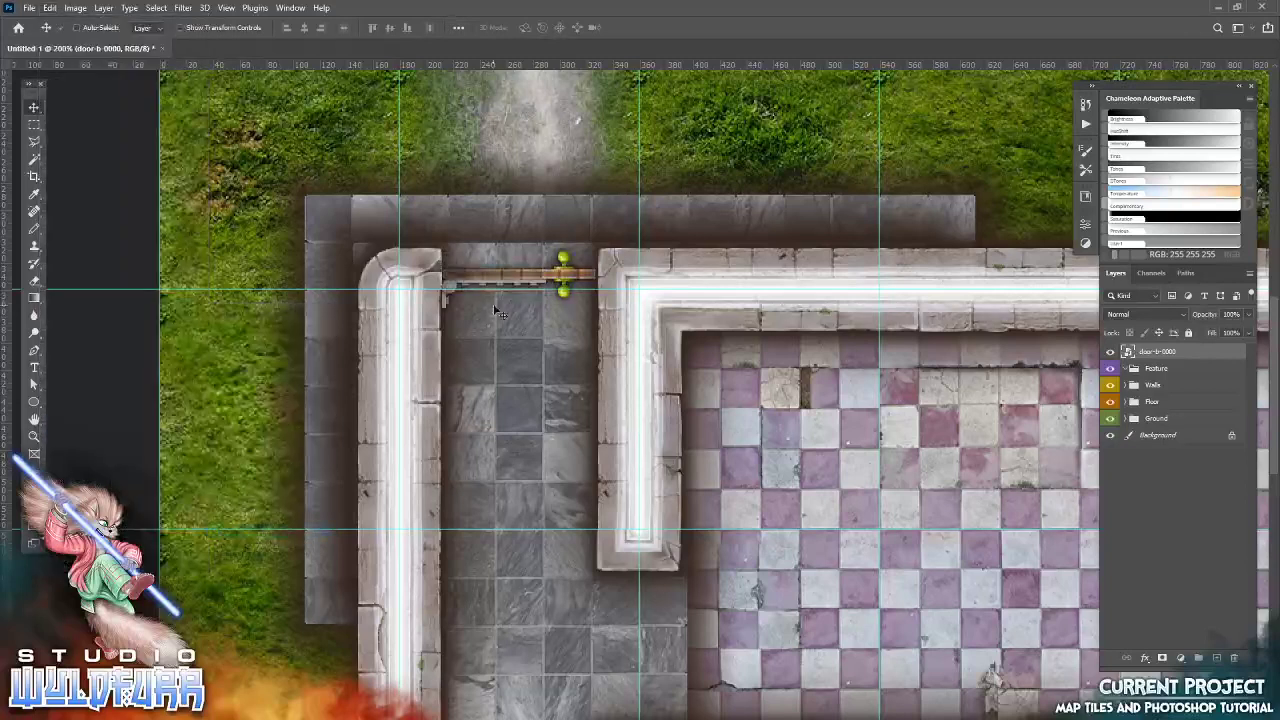
Centre the flipped door in the gap between the two wall ends, fine-tuning its position with the guides hidden
{"action": "mouse_move", "coordinate": [532, 289]}
{"action": "left_mouse_down"}
{"action": "mouse_move", "coordinate": [527, 349]}
{"action": "mouse_move", "coordinate": [535, 301]}
{"action": "left_mouse_up"}
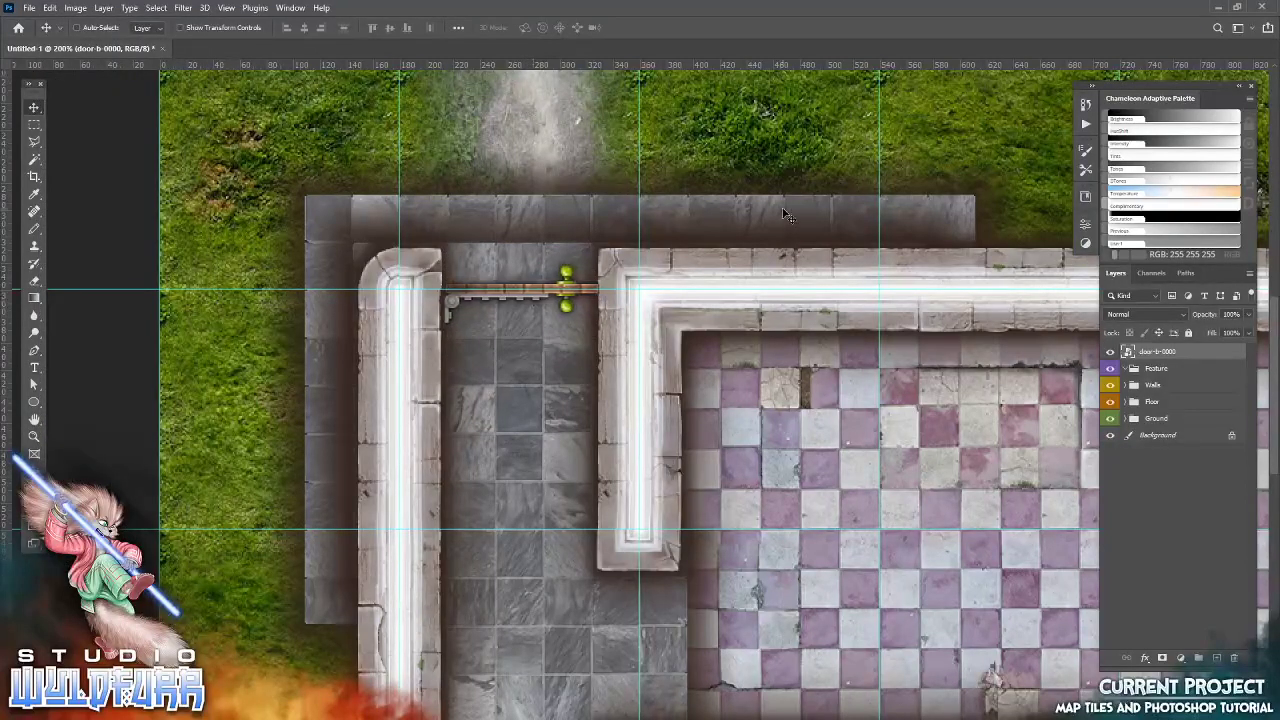
{"action": "key", "text": "Up"}
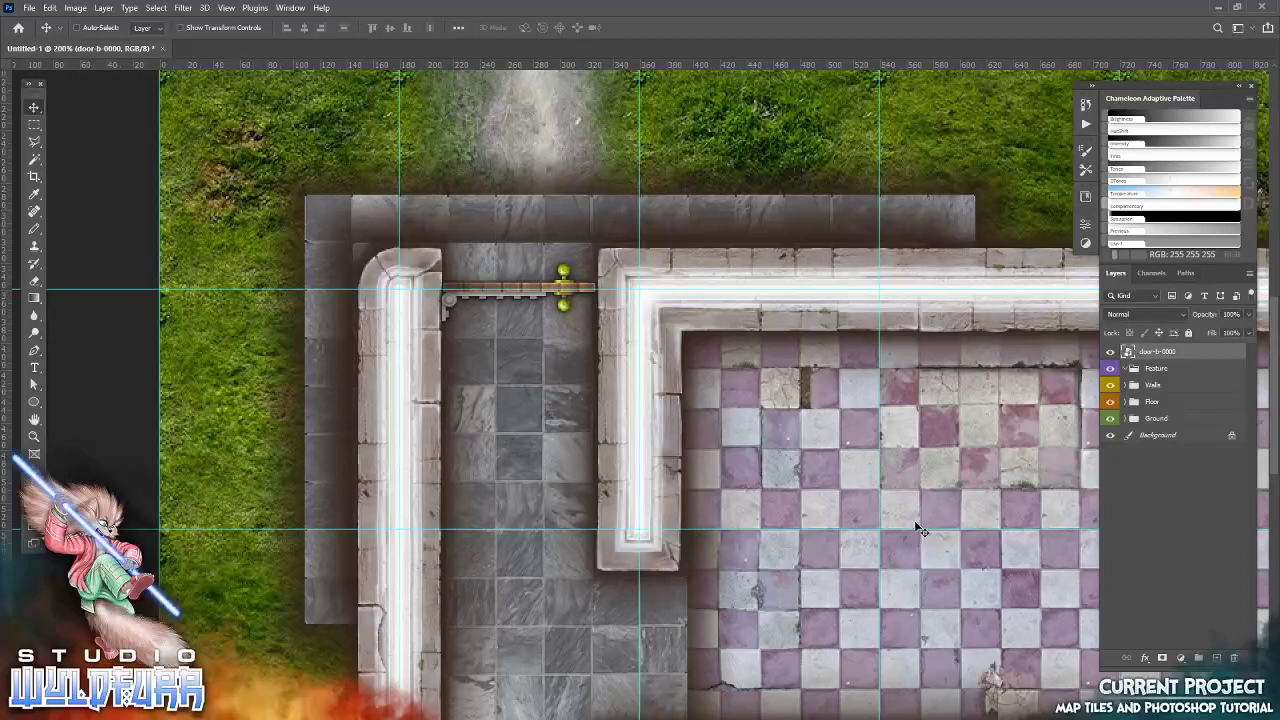
{"action": "key", "text": "ctrl+semicolon"}
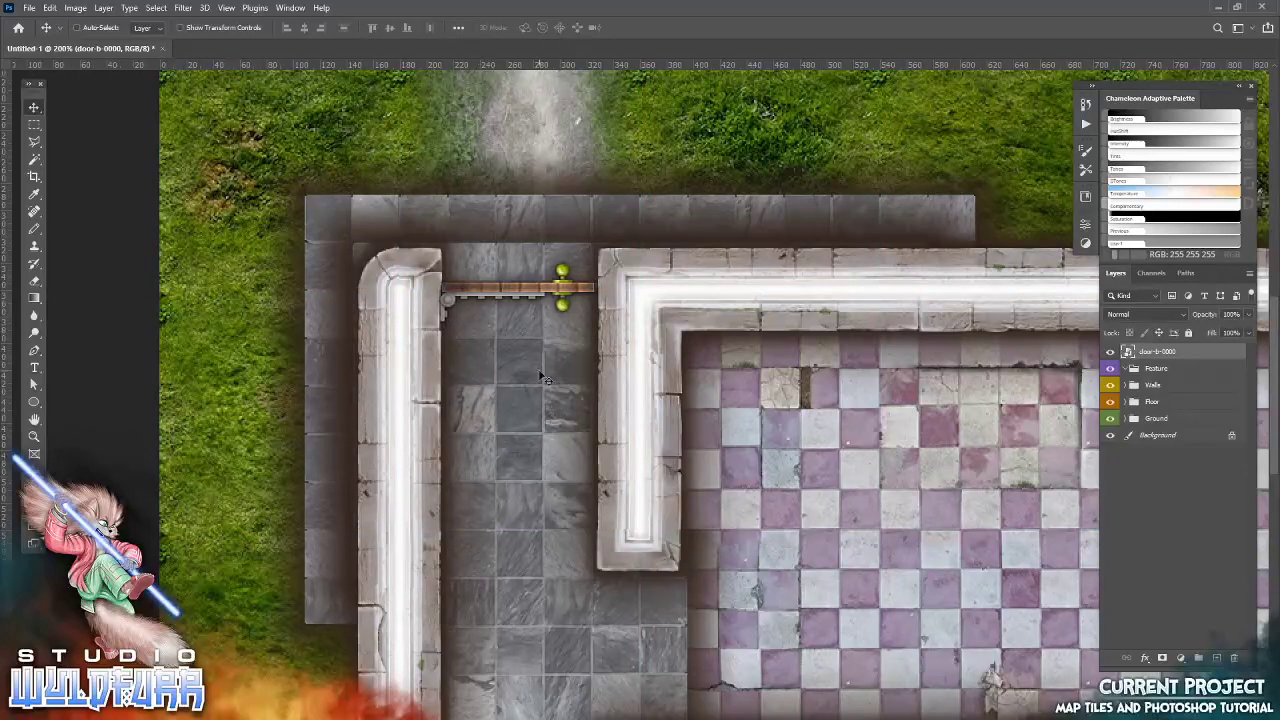
{"action": "key", "text": "Right"}
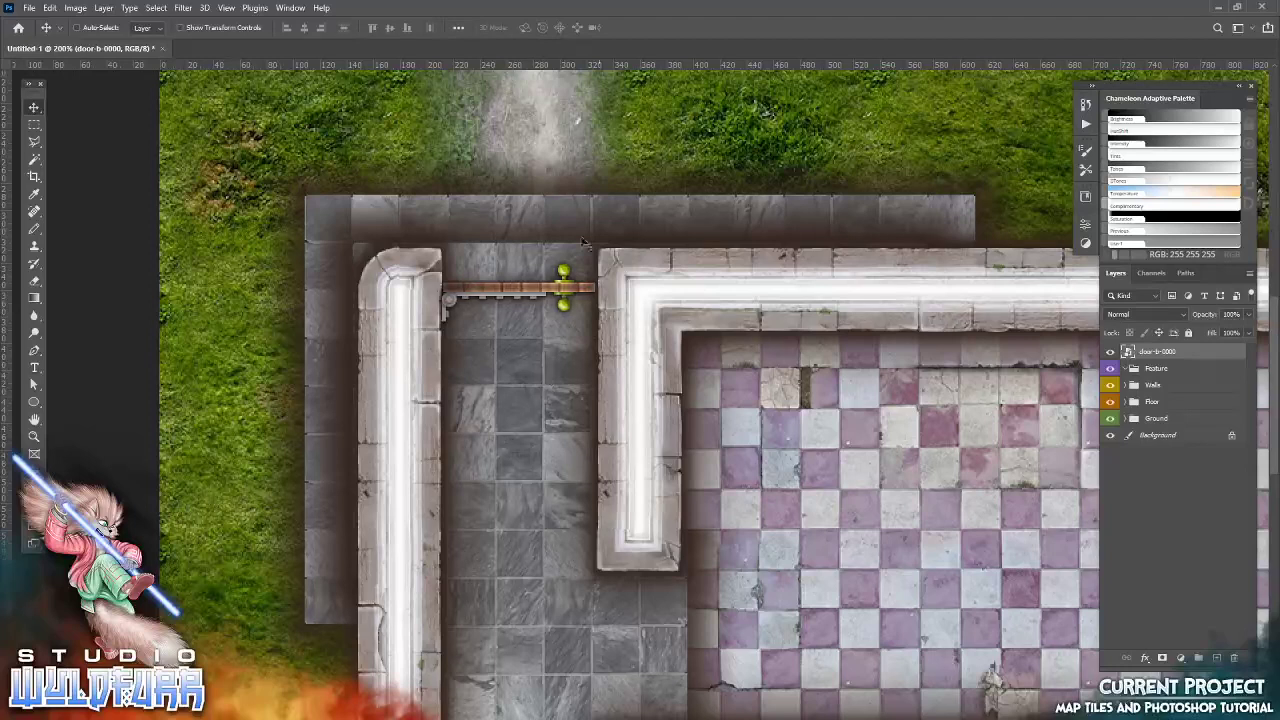
Put the door-b-0000 layer into the Feature group, collapse it and place the group directly below the Walls group
{"action": "left_click_drag", "start_coordinate": [1158, 356], "coordinate": [1163, 372]}
{"action": "left_click", "coordinate": [1126, 352]}
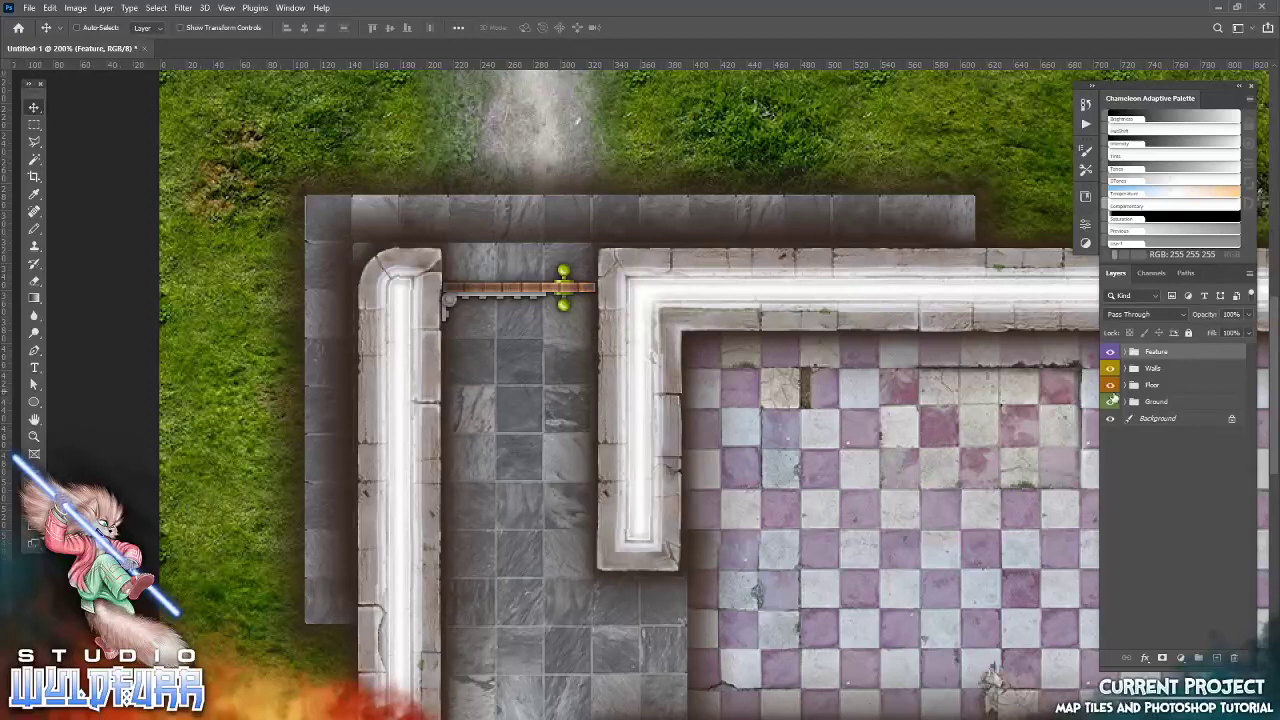
{"action": "left_click_drag", "start_coordinate": [1160, 352], "coordinate": [1192, 383]}
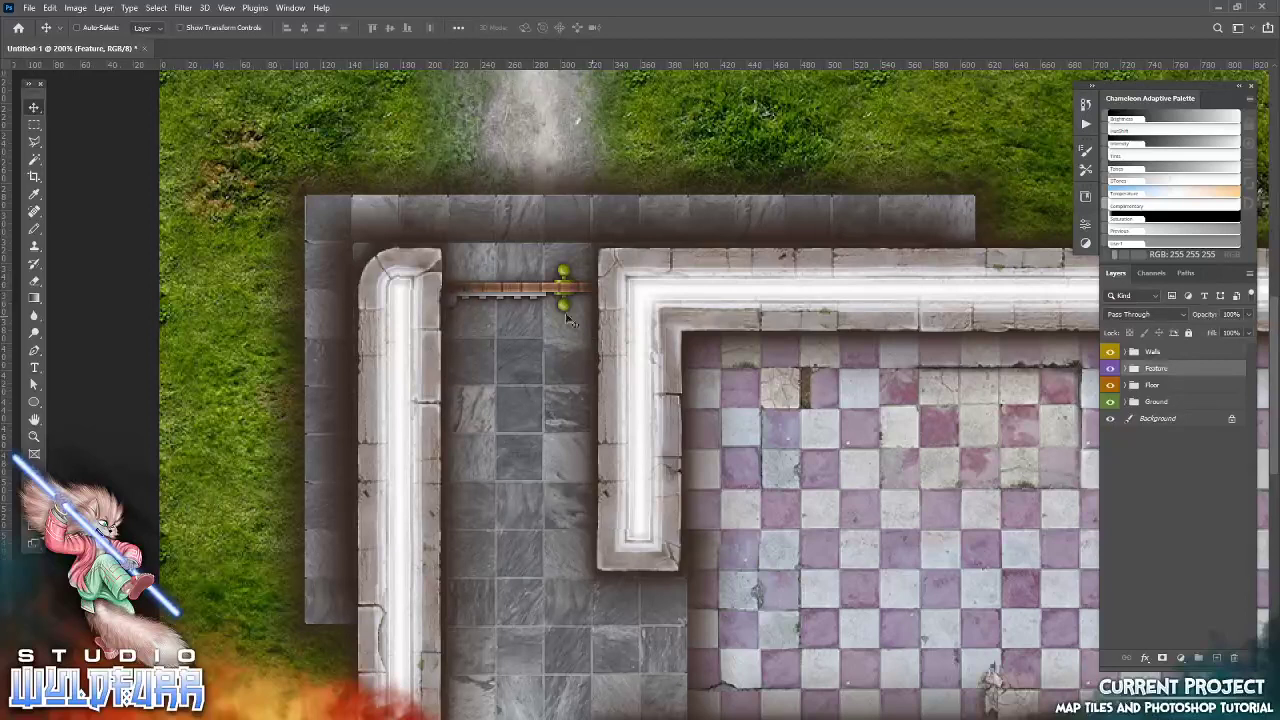
{"action": "left_click", "coordinate": [1109, 352]}
{"action": "left_click", "coordinate": [1109, 352]}
{"action": "left_click", "coordinate": [1109, 352]}
{"action": "left_click", "coordinate": [1109, 352]}
Expand the Feature group and place door-a-0005 from the Door Tokens folder by the checkered room's west doorway
{"action": "left_click_drag", "start_coordinate": [457, 300], "coordinate": [448, 310]}
{"action": "scroll", "coordinate": [716, 645], "scroll_direction": "down", "scroll_amount": 3}
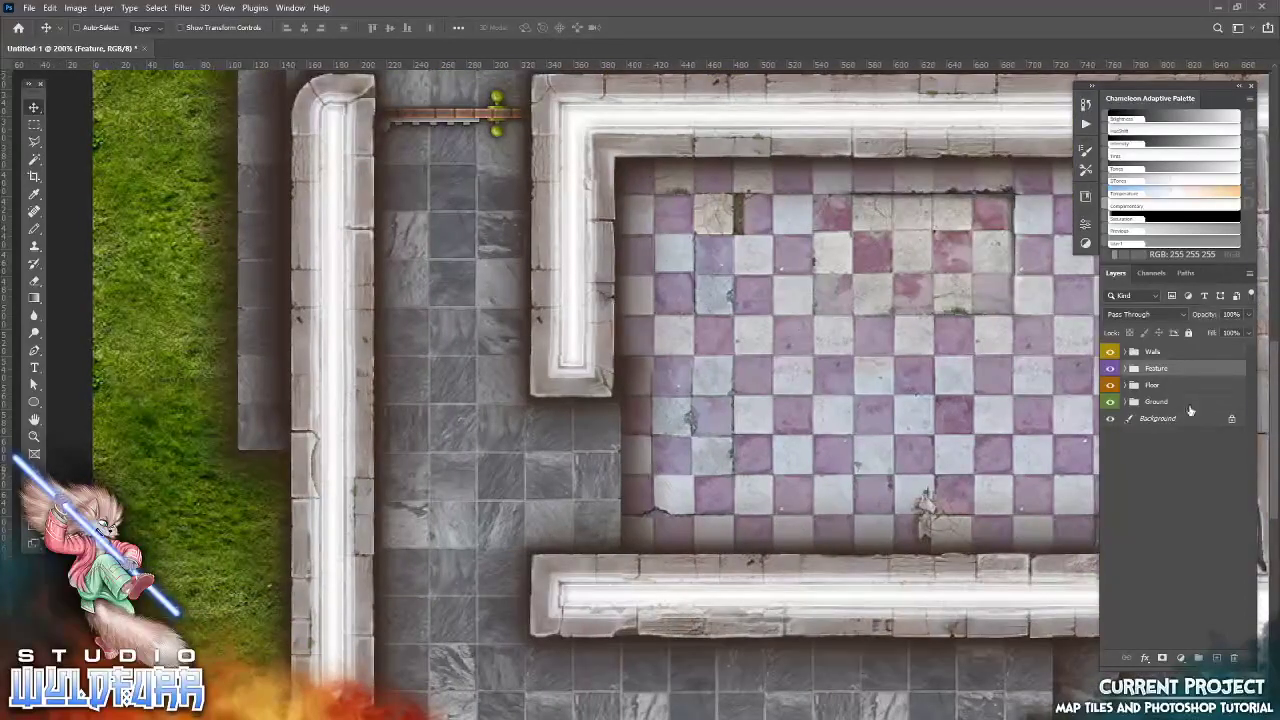
{"action": "left_click", "coordinate": [1124, 369]}
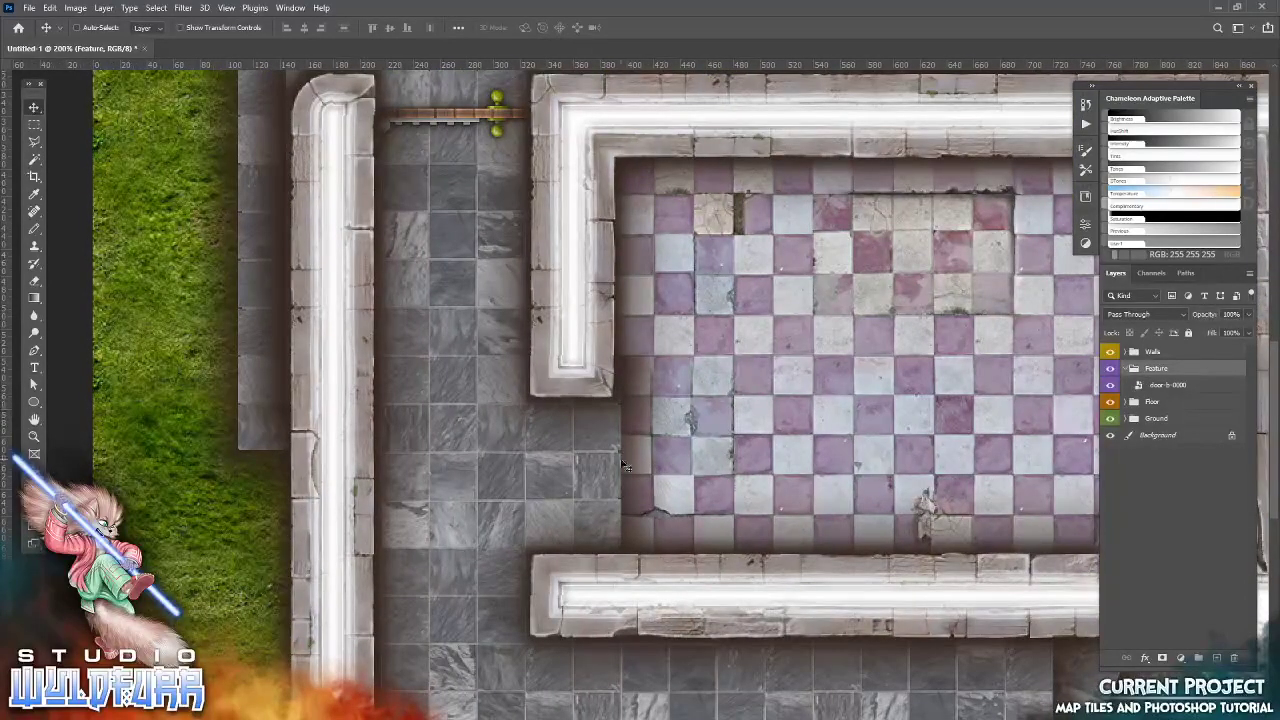
{"action": "key", "text": "alt+Tab"}
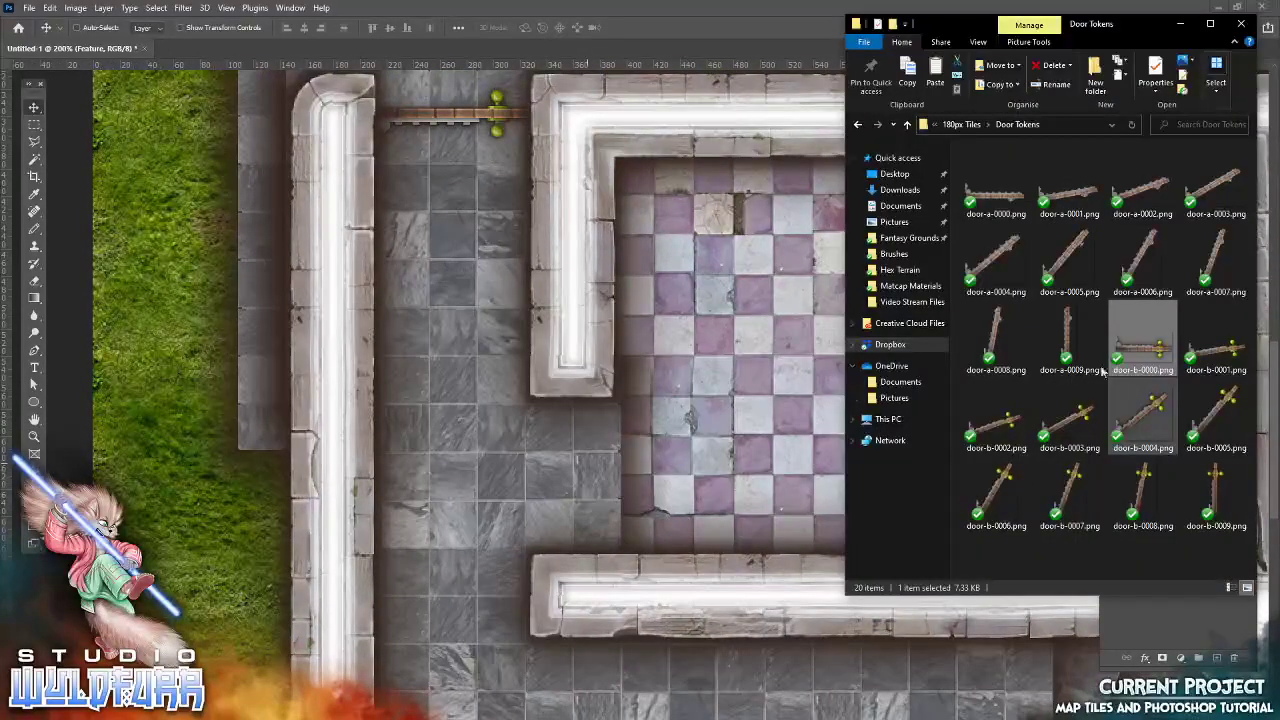
{"action": "left_click_drag", "start_coordinate": [1063, 265], "coordinate": [662, 398]}
{"action": "left_click", "coordinate": [638, 27]}
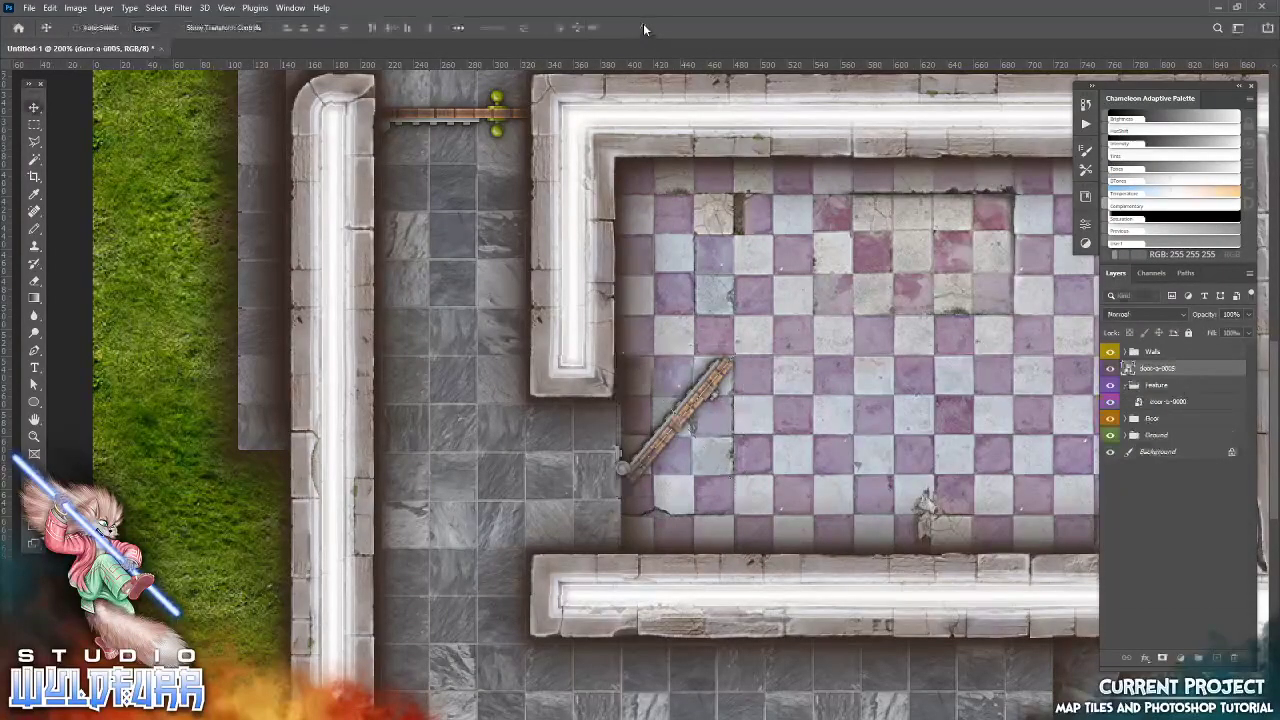
Rotate the door 90° clockwise and hang it from the south end of the checkered room's west wall, swinging into the room
{"action": "left_click_drag", "start_coordinate": [698, 429], "coordinate": [501, 462]}
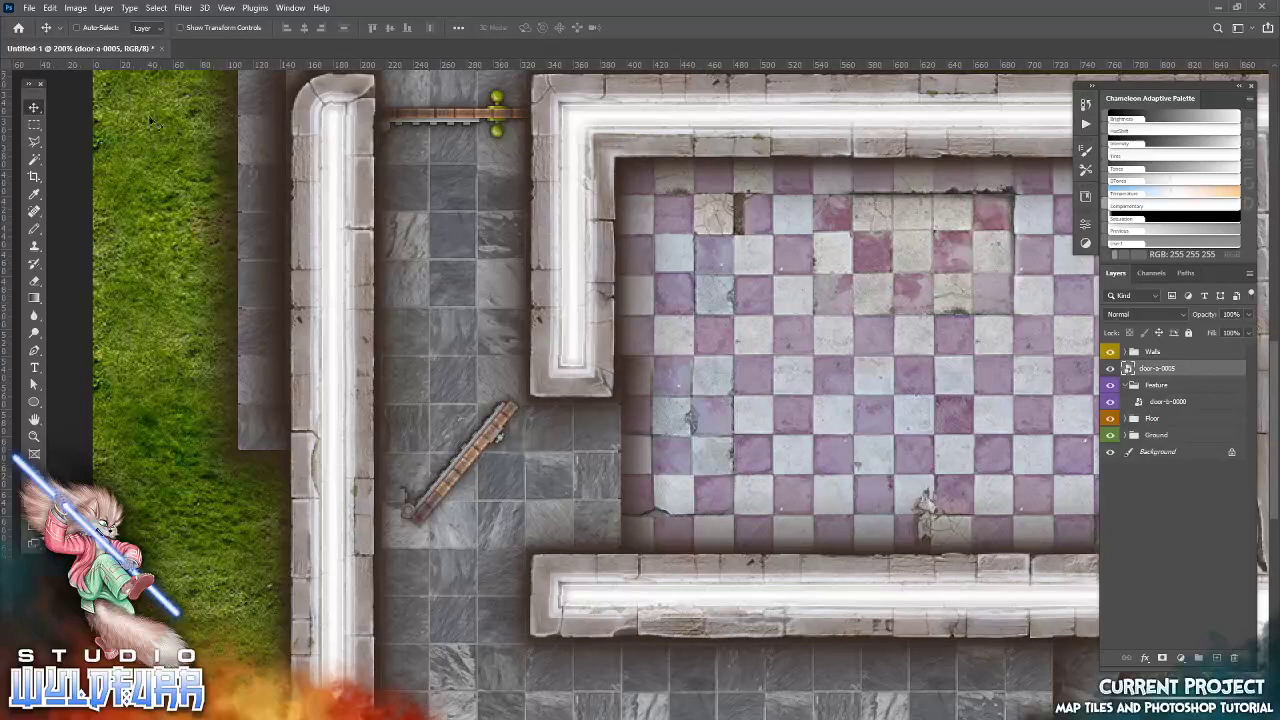
{"action": "left_click", "coordinate": [52, 8]}
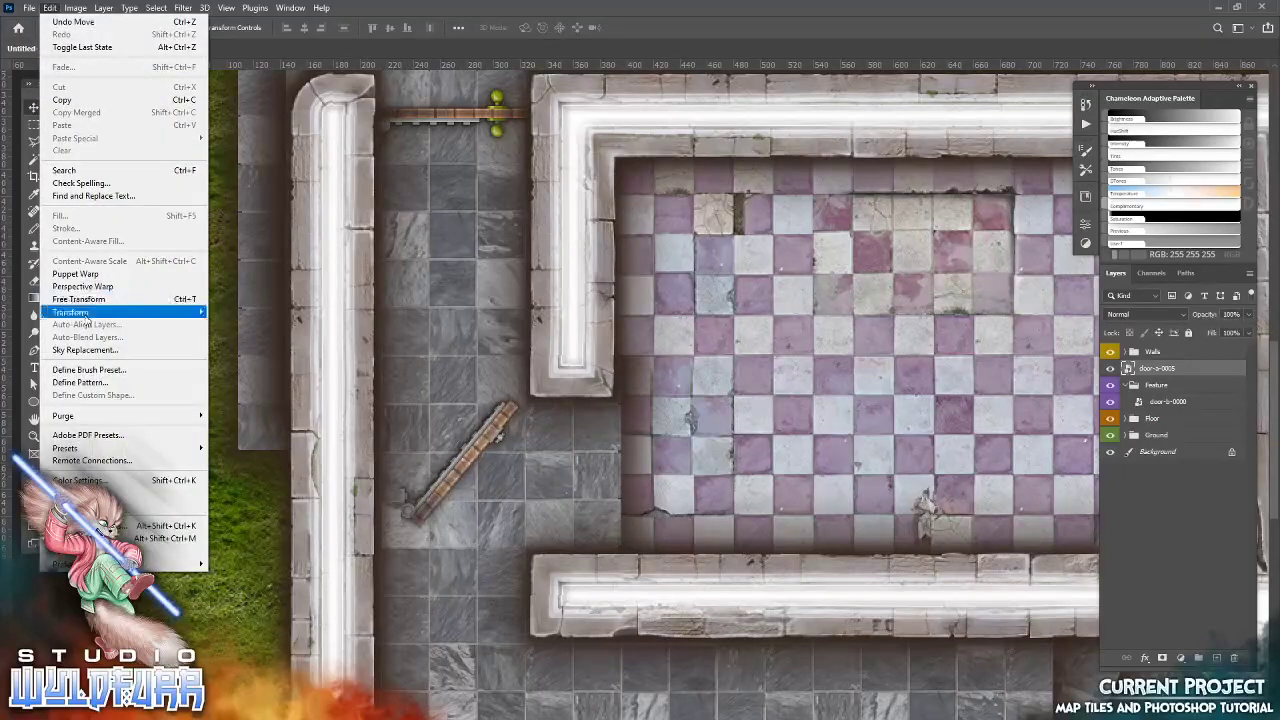
{"action": "mouse_move", "coordinate": [85, 316]}
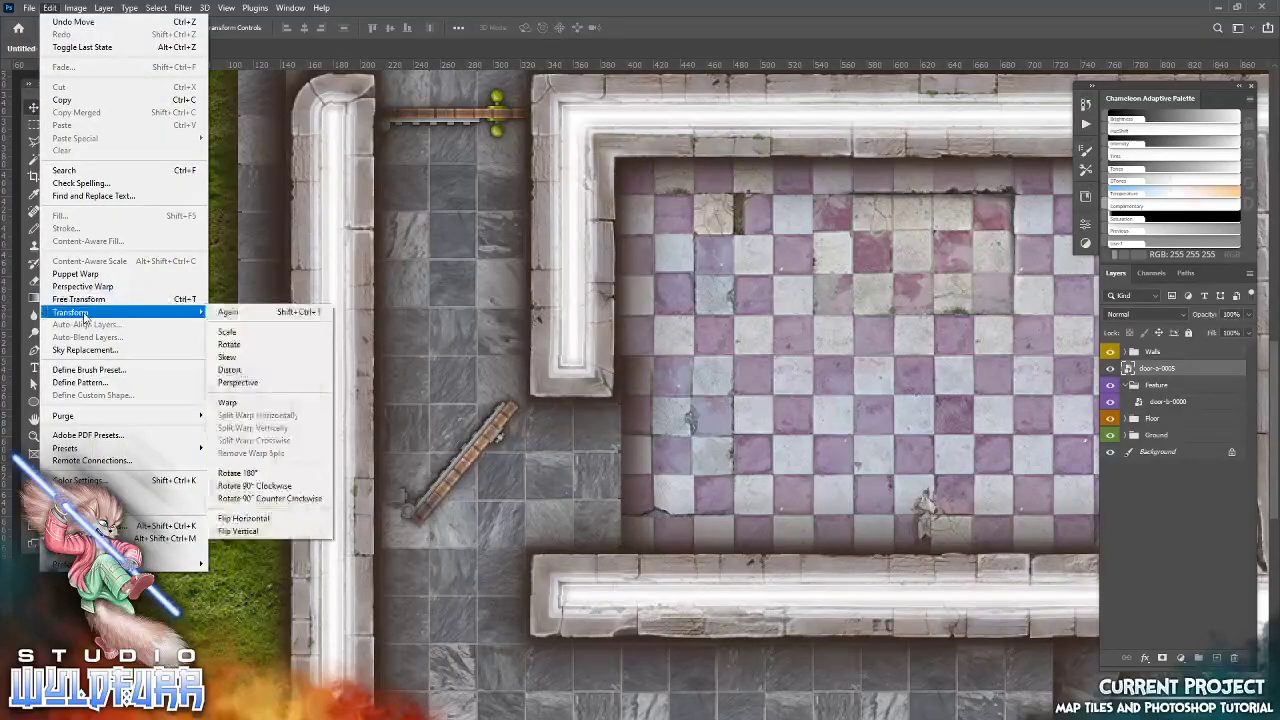
{"action": "left_click", "coordinate": [294, 487]}
{"action": "left_click_drag", "start_coordinate": [483, 497], "coordinate": [620, 463]}
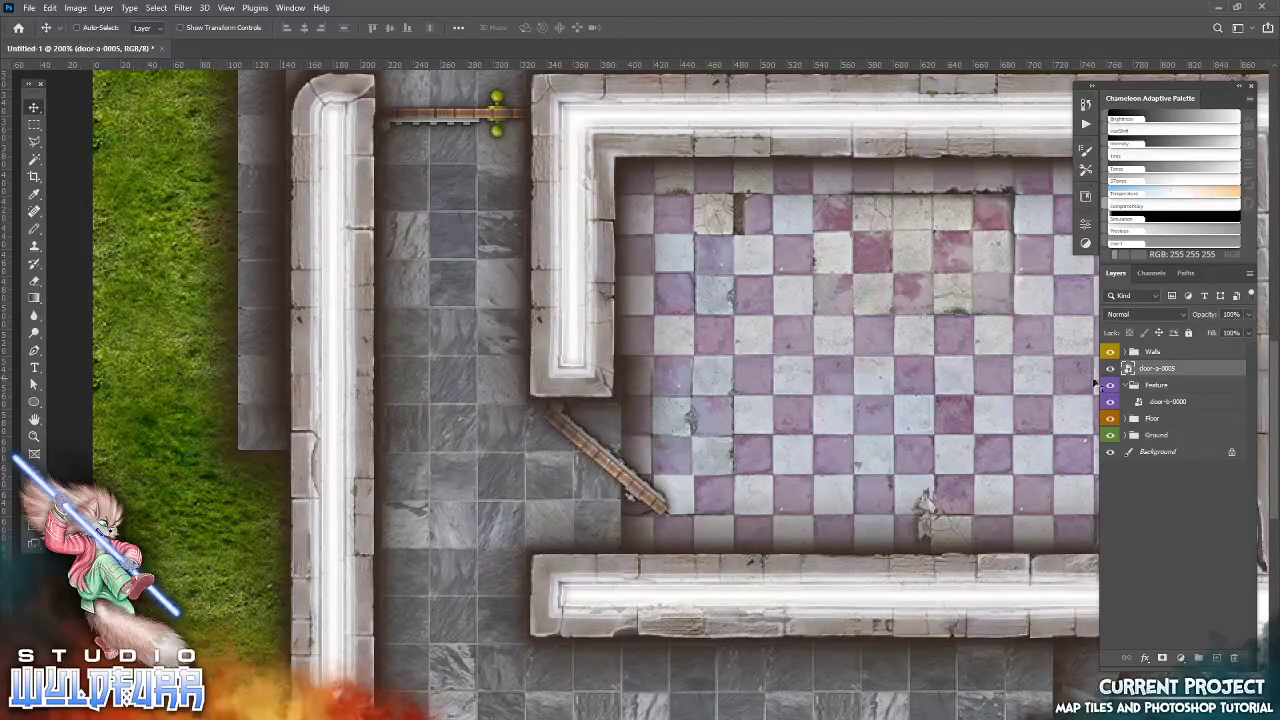
Nudge door-a-0005 east until its hinge sits centrally under the west wall's end, then put its layer into the Feature group
{"action": "left_click_drag", "start_coordinate": [1172, 369], "coordinate": [1168, 346]}
{"action": "key", "text": "Right"}
{"action": "key", "text": "Right"}
{"action": "key", "text": "Right"}
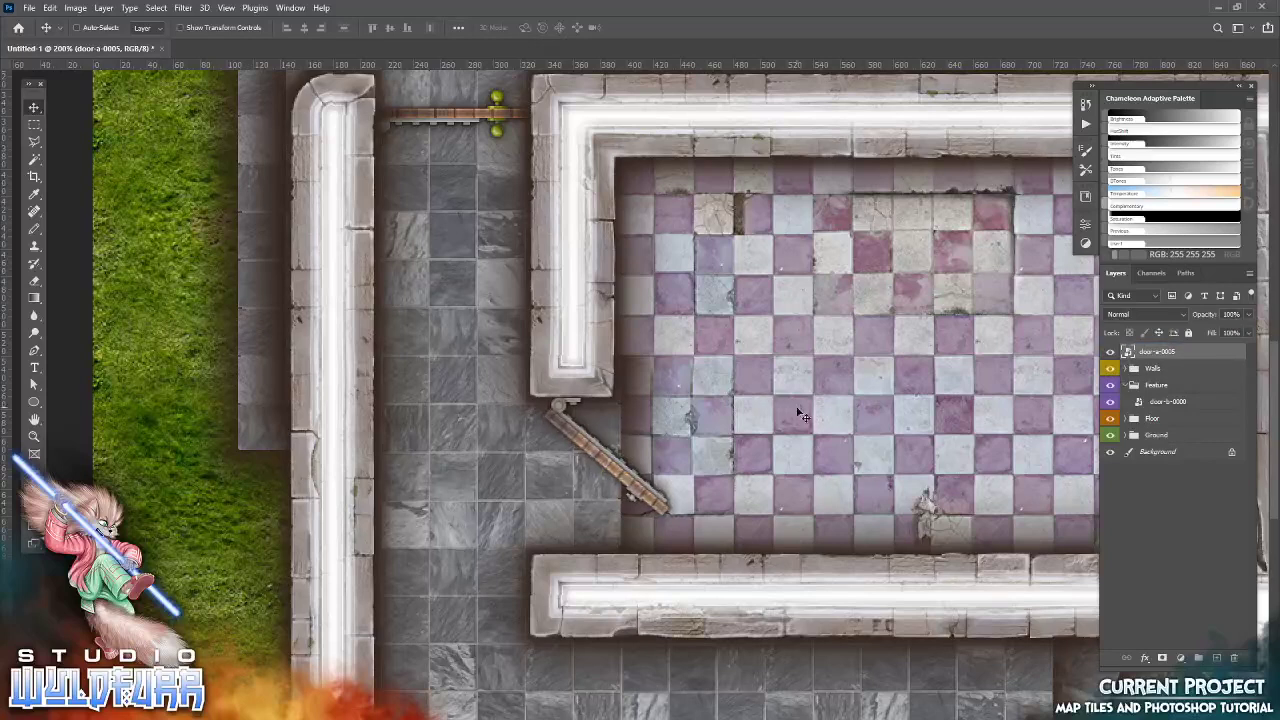
{"action": "key", "text": "Right"}
{"action": "key", "text": "Right"}
{"action": "key", "text": "Right"}
{"action": "key", "text": "Right"}
{"action": "key", "text": "Right"}
{"action": "key", "text": "Right"}
{"action": "key", "text": "Right"}
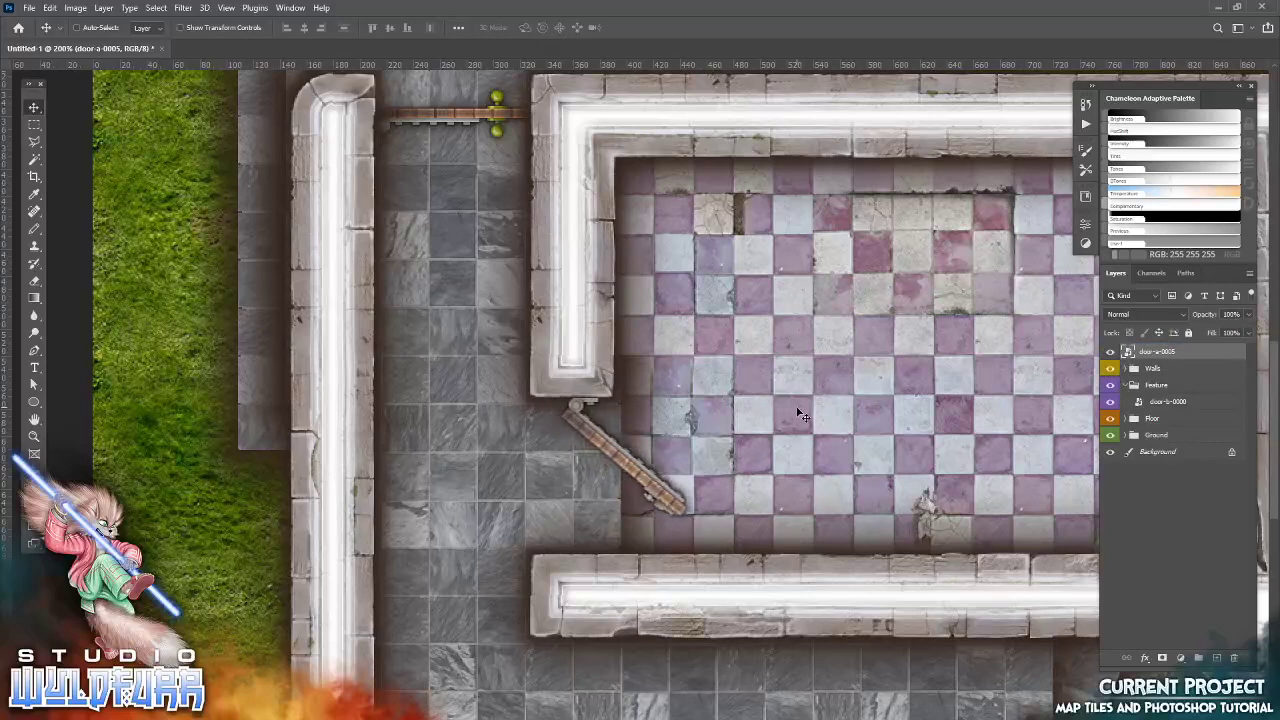
{"action": "key", "text": "Right"}
{"action": "key", "text": "Right"}
{"action": "key", "text": "Right"}
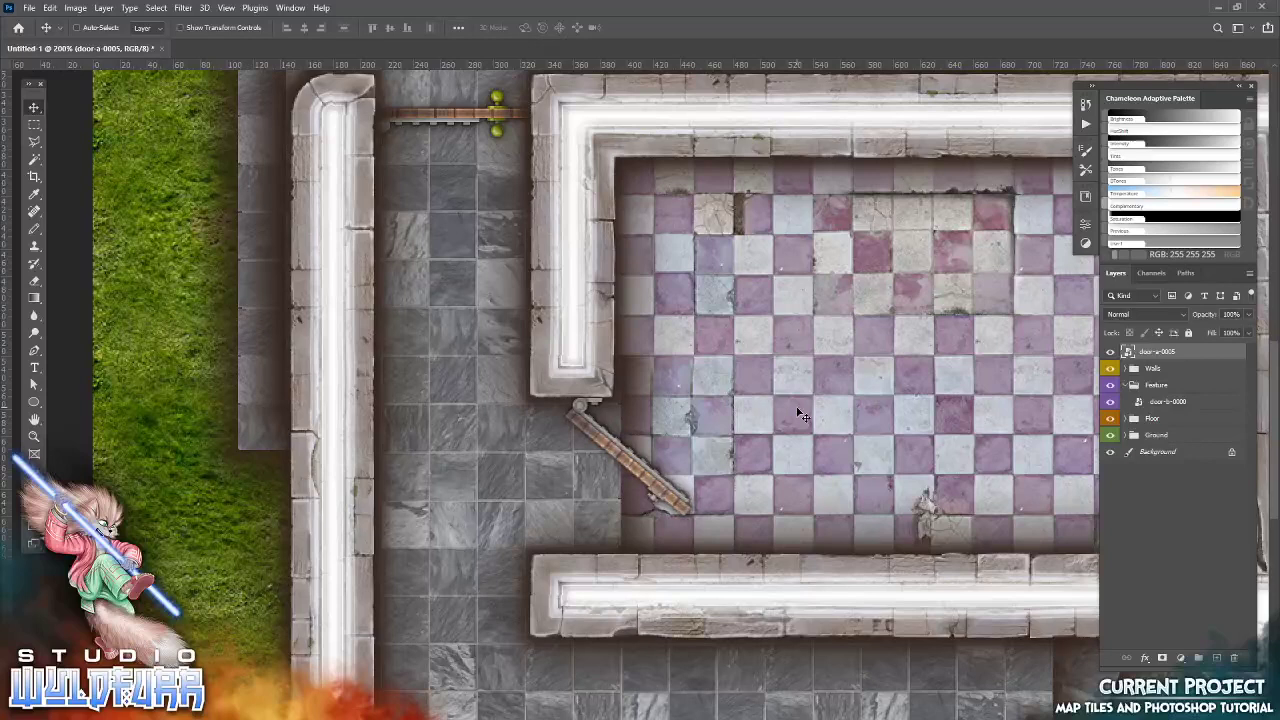
{"action": "left_click_drag", "start_coordinate": [1165, 351], "coordinate": [1168, 393]}
Collapse the Feature group, then expand the Walls group and select its topmost cornerstone layer
{"action": "left_click_drag", "start_coordinate": [521, 567], "coordinate": [388, 607]}
{"action": "left_click_drag", "start_coordinate": [345, 268], "coordinate": [409, 194]}
{"action": "mouse_move", "coordinate": [545, 600]}
{"action": "left_mouse_down"}
{"action": "mouse_move", "coordinate": [517, 349]}
{"action": "mouse_move", "coordinate": [543, 484]}
{"action": "mouse_move", "coordinate": [533, 592]}
{"action": "left_mouse_up"}
{"action": "left_click_drag", "start_coordinate": [760, 325], "coordinate": [461, 608]}
{"action": "left_click_drag", "start_coordinate": [950, 558], "coordinate": [848, 506]}
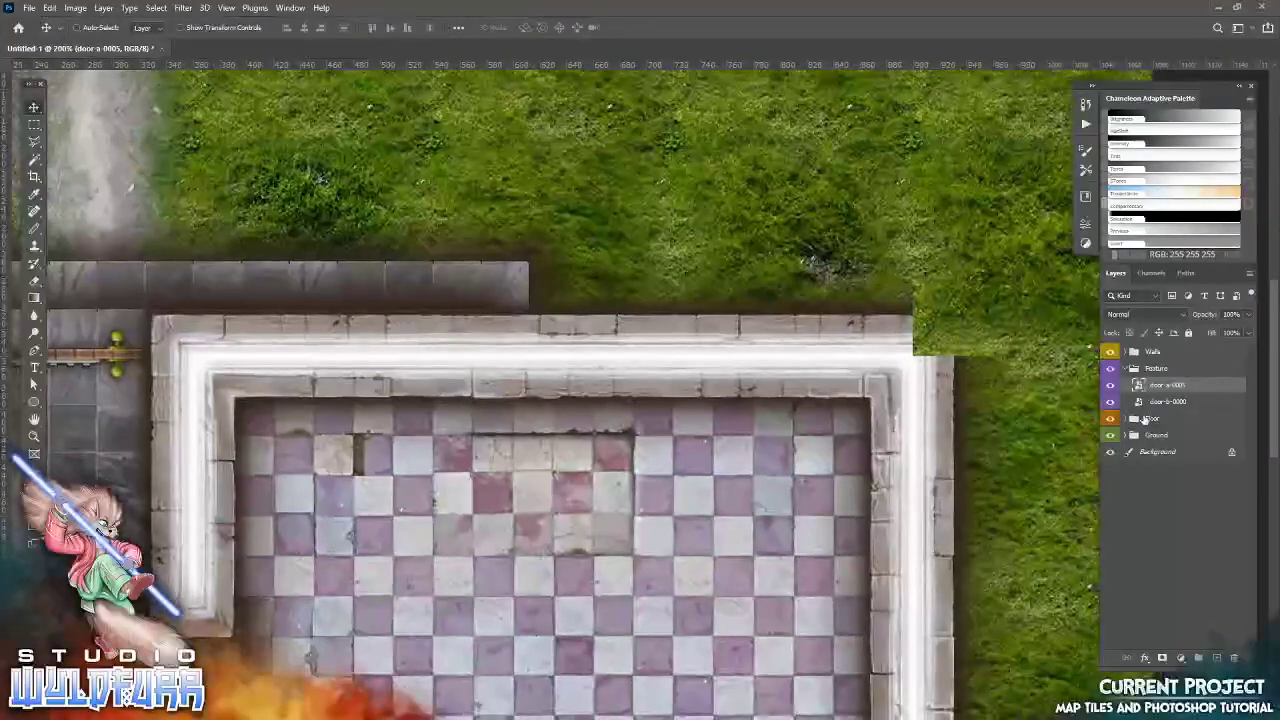
{"action": "left_click", "coordinate": [1128, 368]}
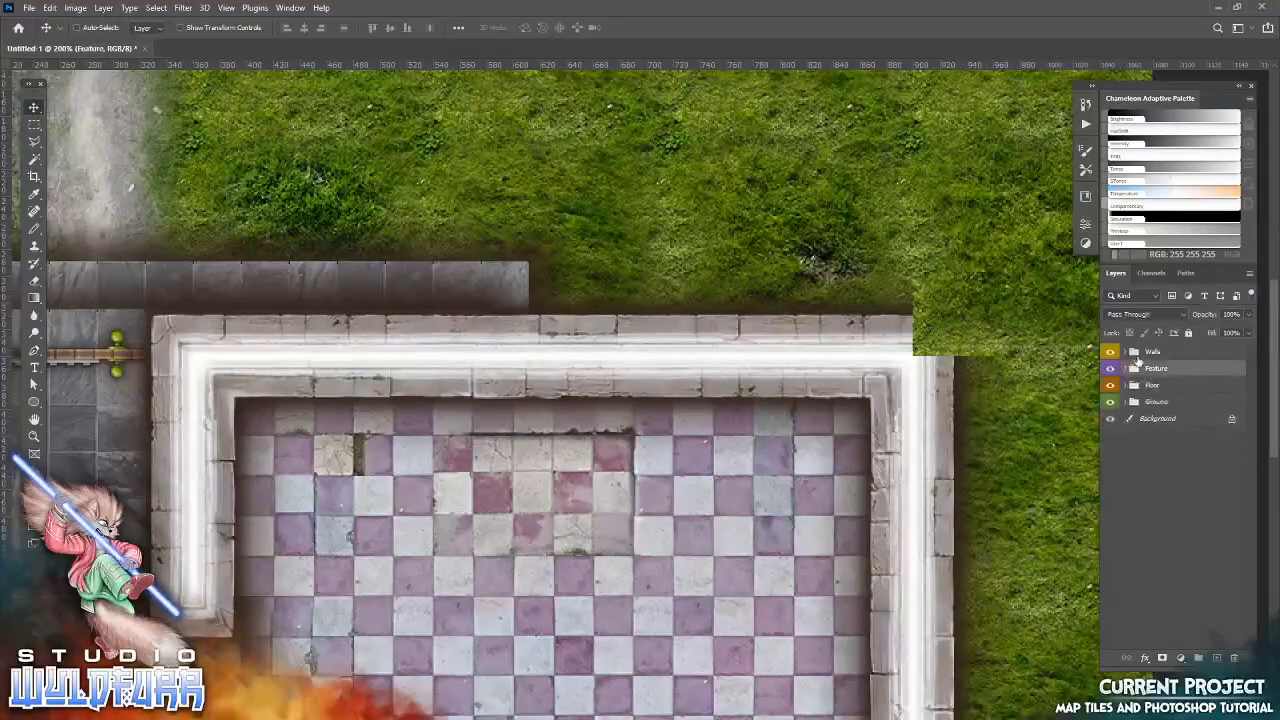
{"action": "left_click", "coordinate": [1133, 355]}
{"action": "left_click", "coordinate": [1165, 370]}
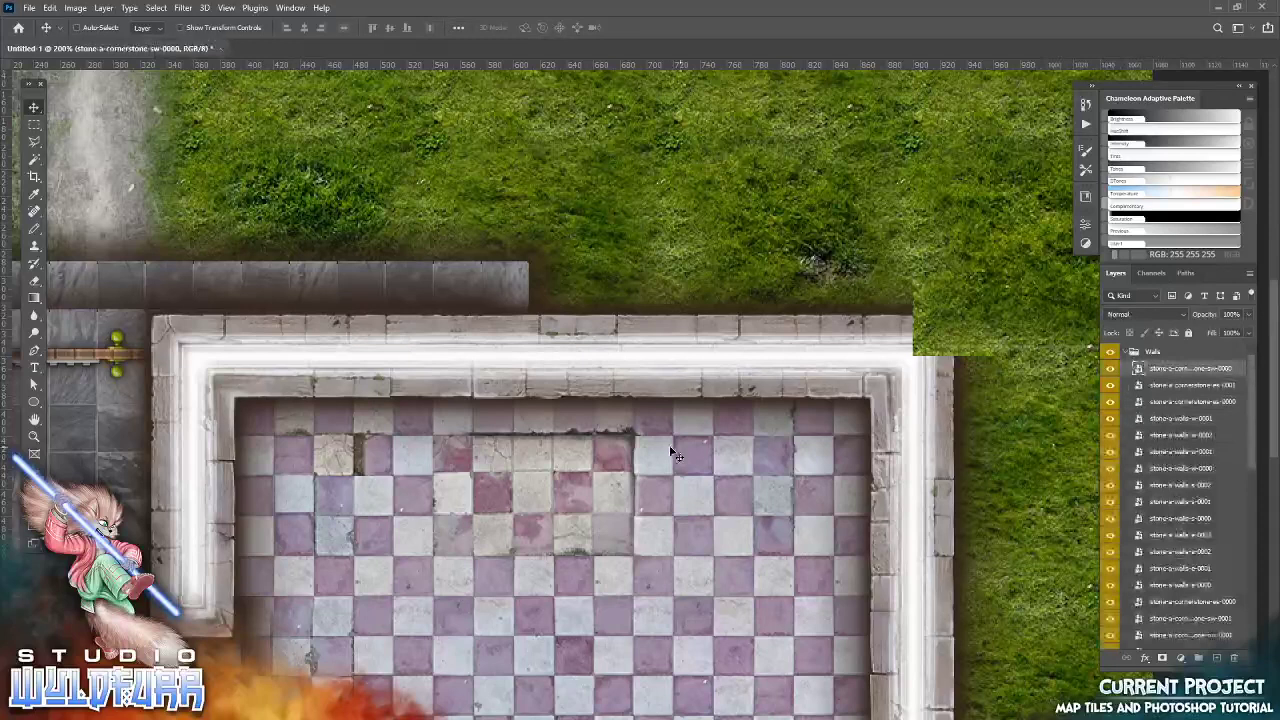
Place stone-a-walls-window from the Stone Walls A folder in the checkered room, just inside its north wall
{"action": "key", "text": "alt+Tab"}
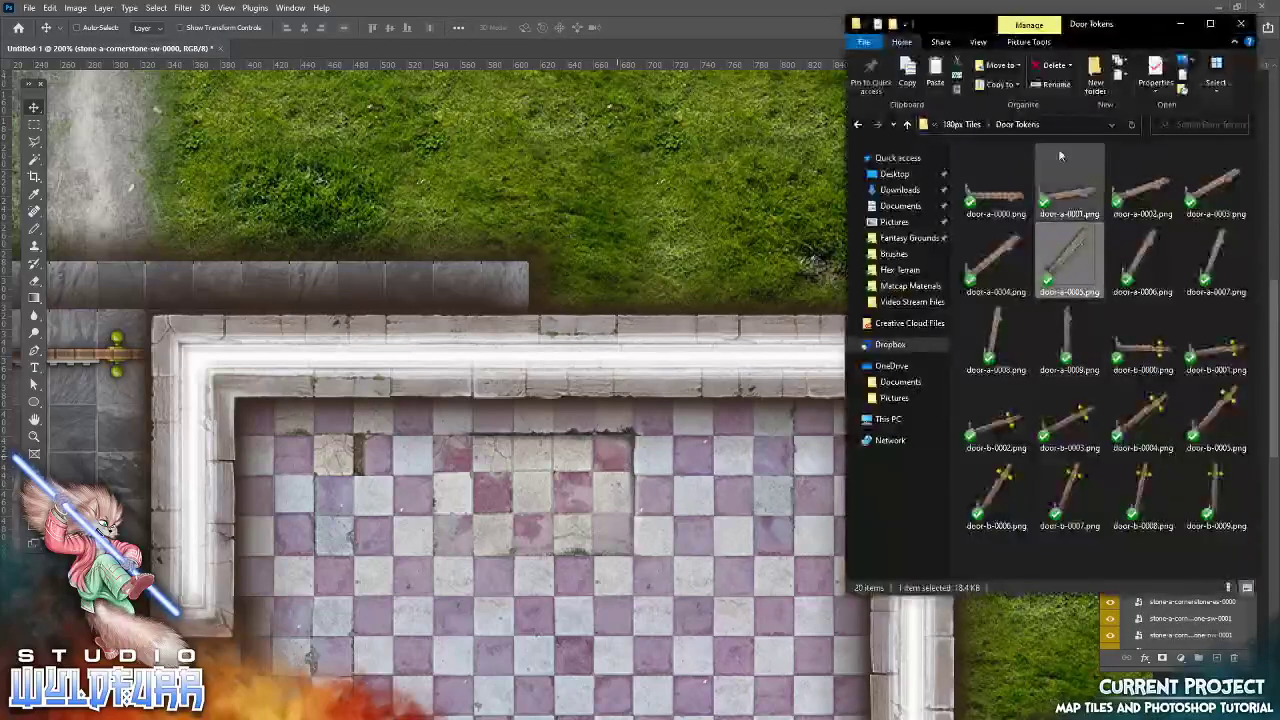
{"action": "left_click", "coordinate": [962, 124]}
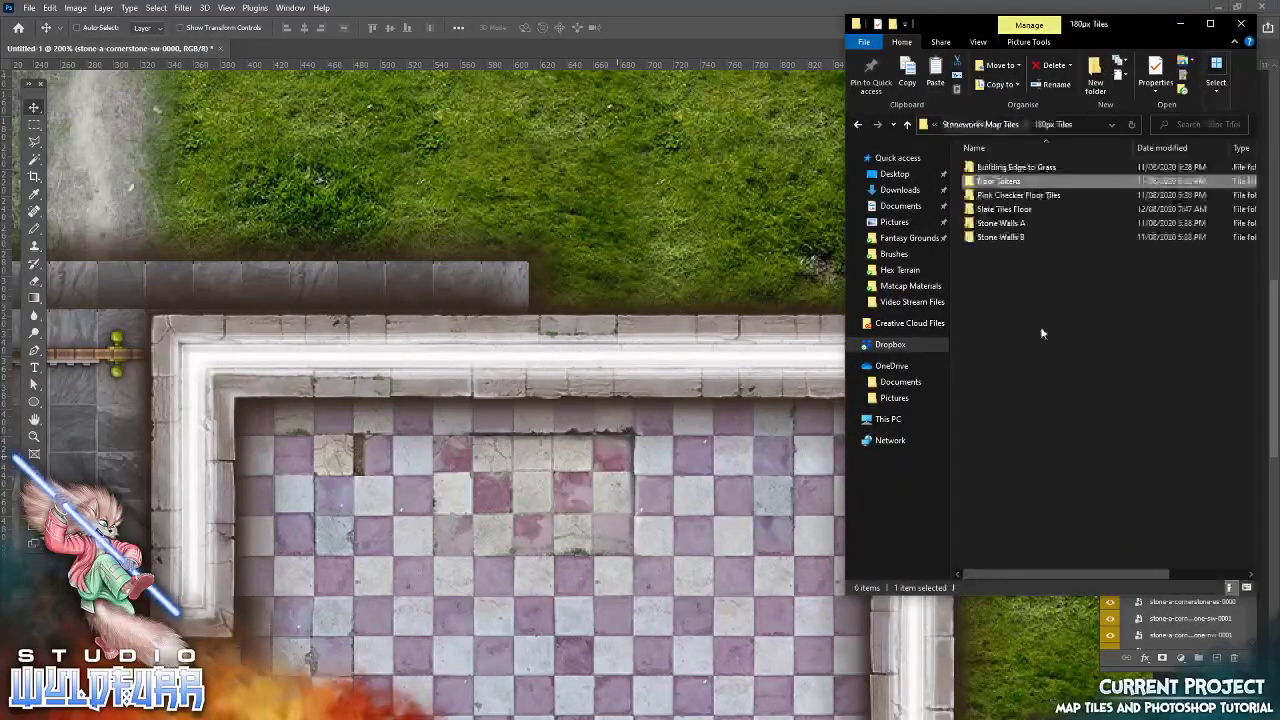
{"action": "double_click", "coordinate": [1016, 228]}
{"action": "scroll", "coordinate": [1062, 560], "scroll_direction": "down", "scroll_amount": 3}
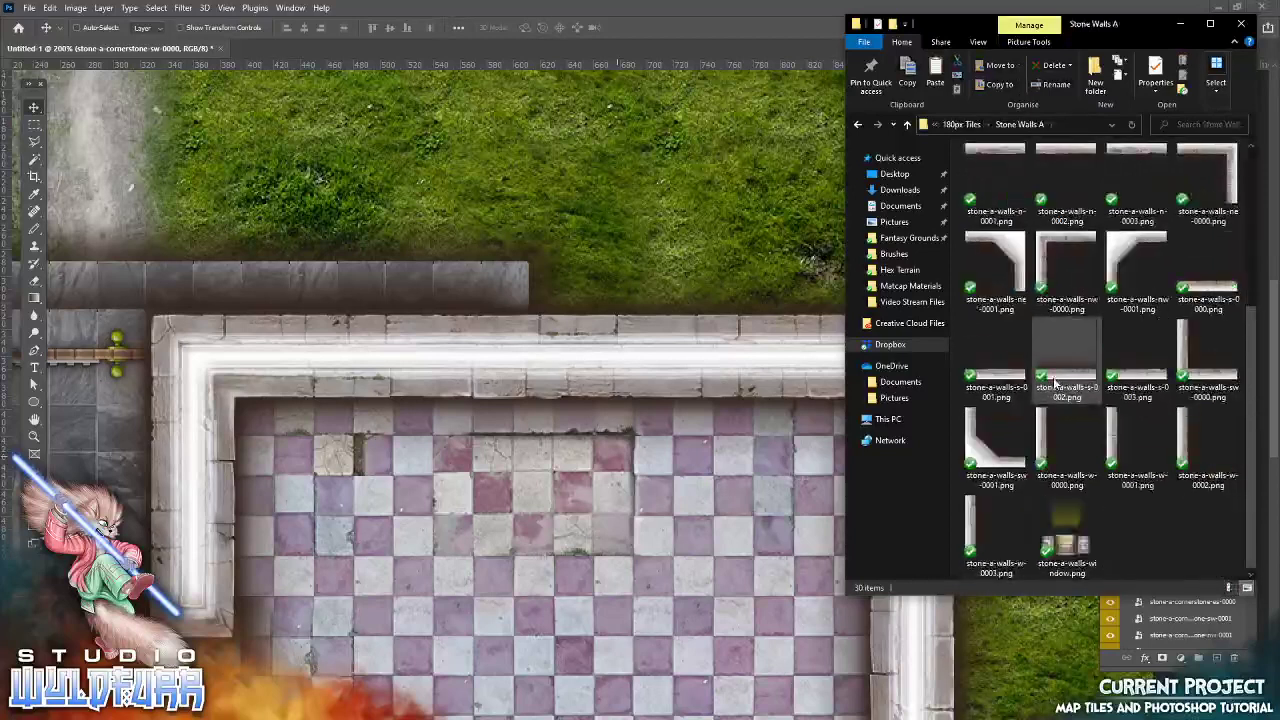
{"action": "left_click_drag", "start_coordinate": [1064, 565], "coordinate": [600, 592]}
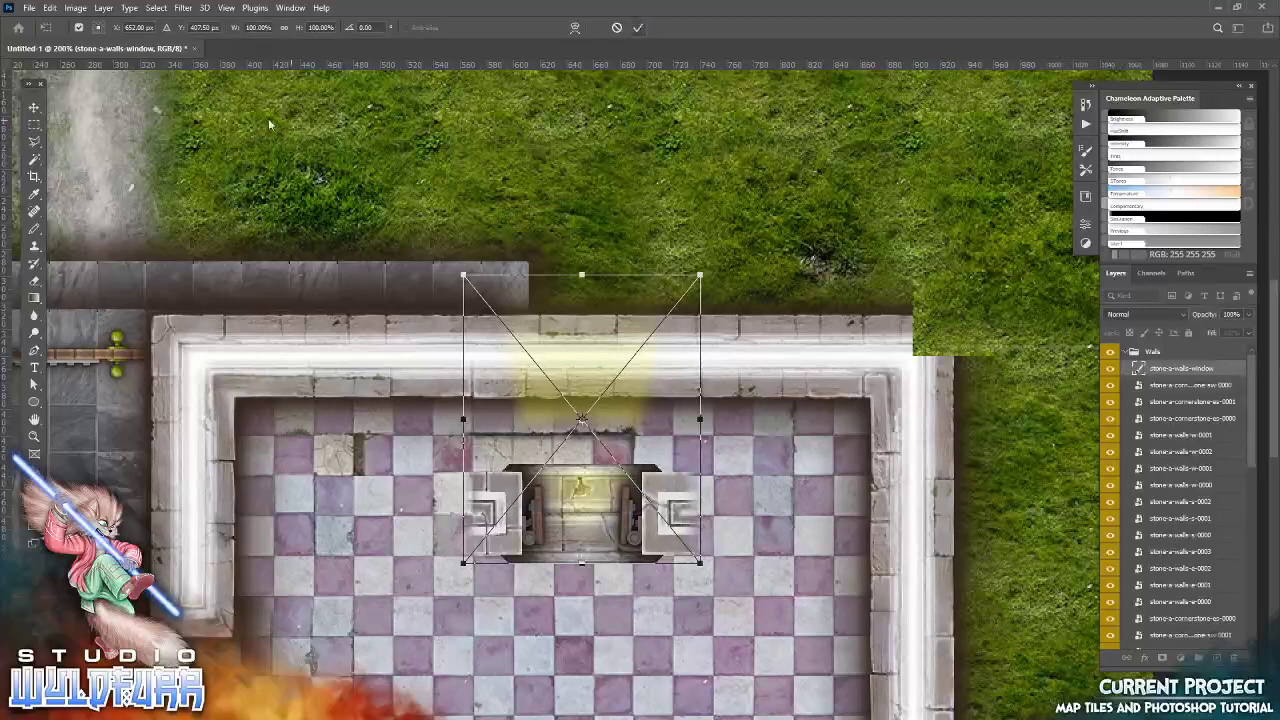
{"action": "left_click", "coordinate": [637, 28]}
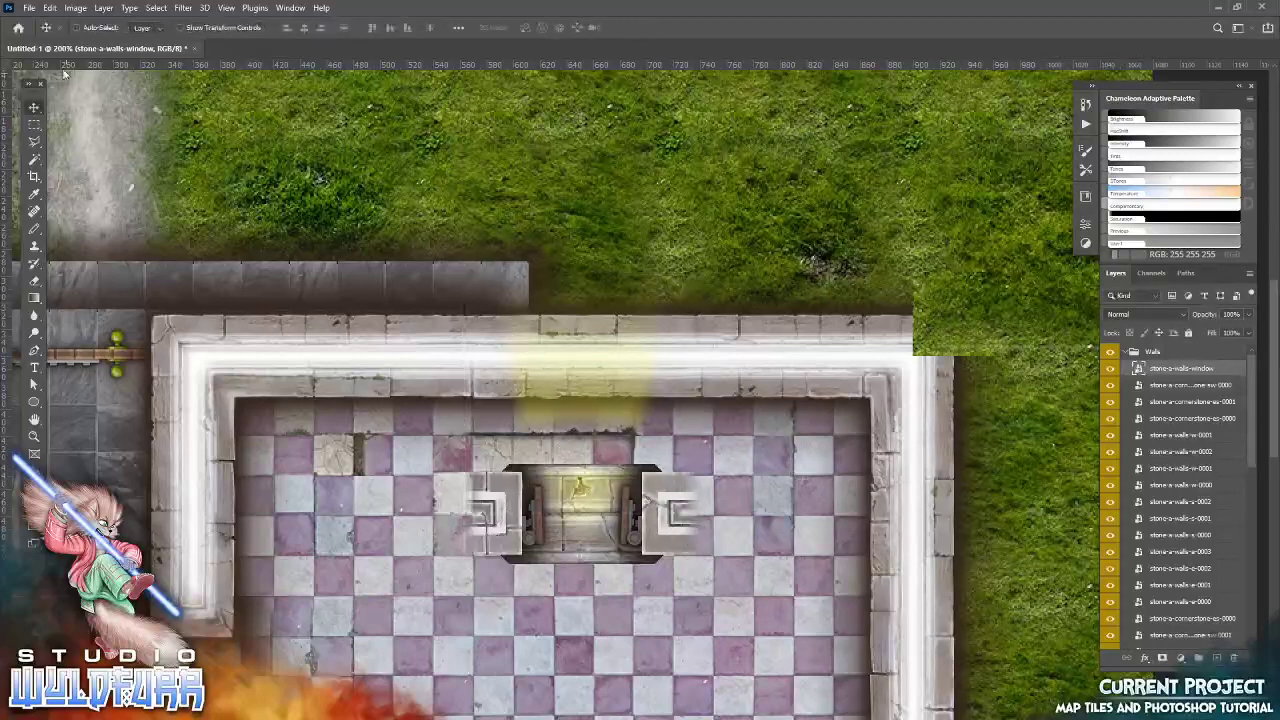
Flip the window vertically and fit it into the checkered room's north wall, aligning it with the redisplayed guides
{"action": "left_click", "coordinate": [49, 8]}
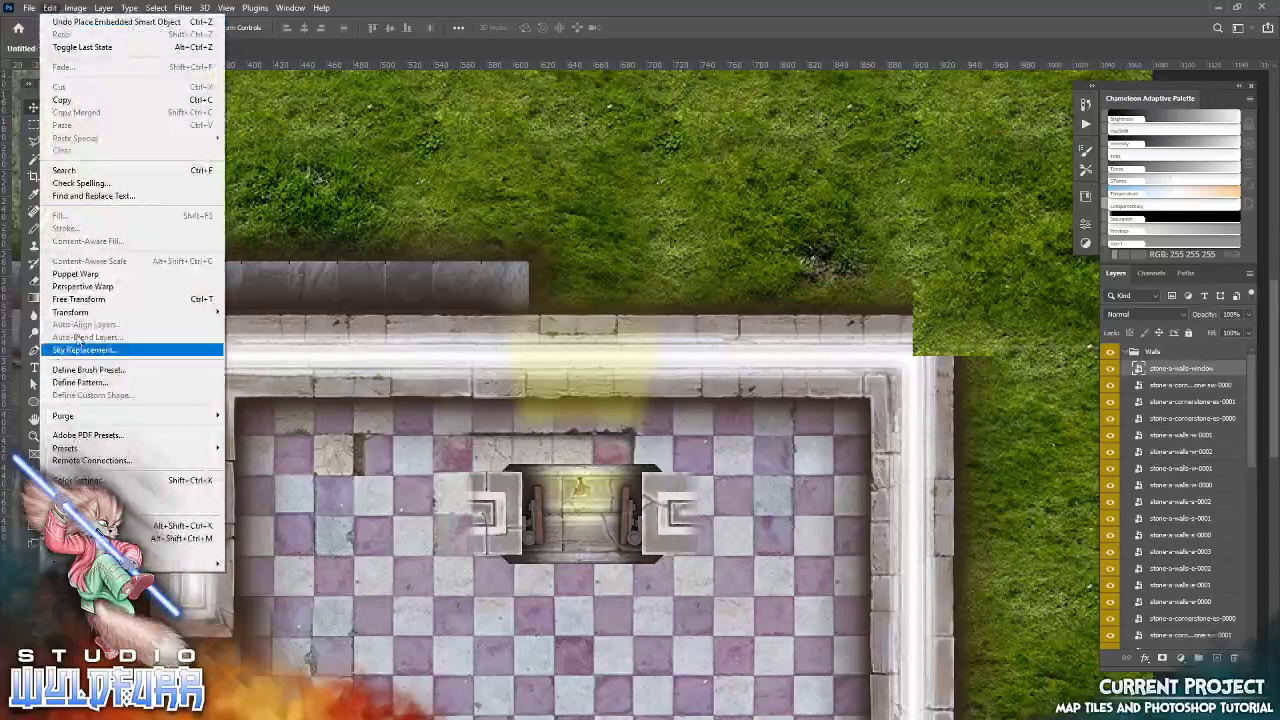
{"action": "mouse_move", "coordinate": [200, 312]}
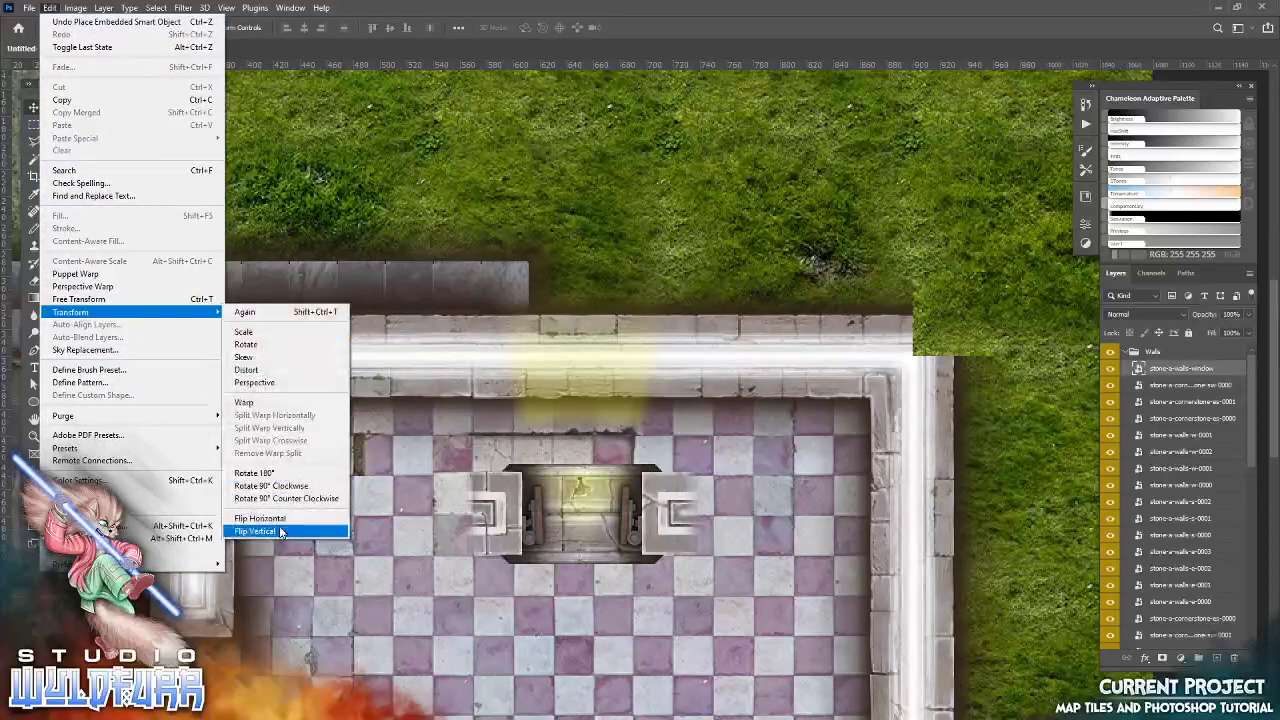
{"action": "left_click", "coordinate": [323, 531]}
{"action": "left_click_drag", "start_coordinate": [607, 488], "coordinate": [558, 358]}
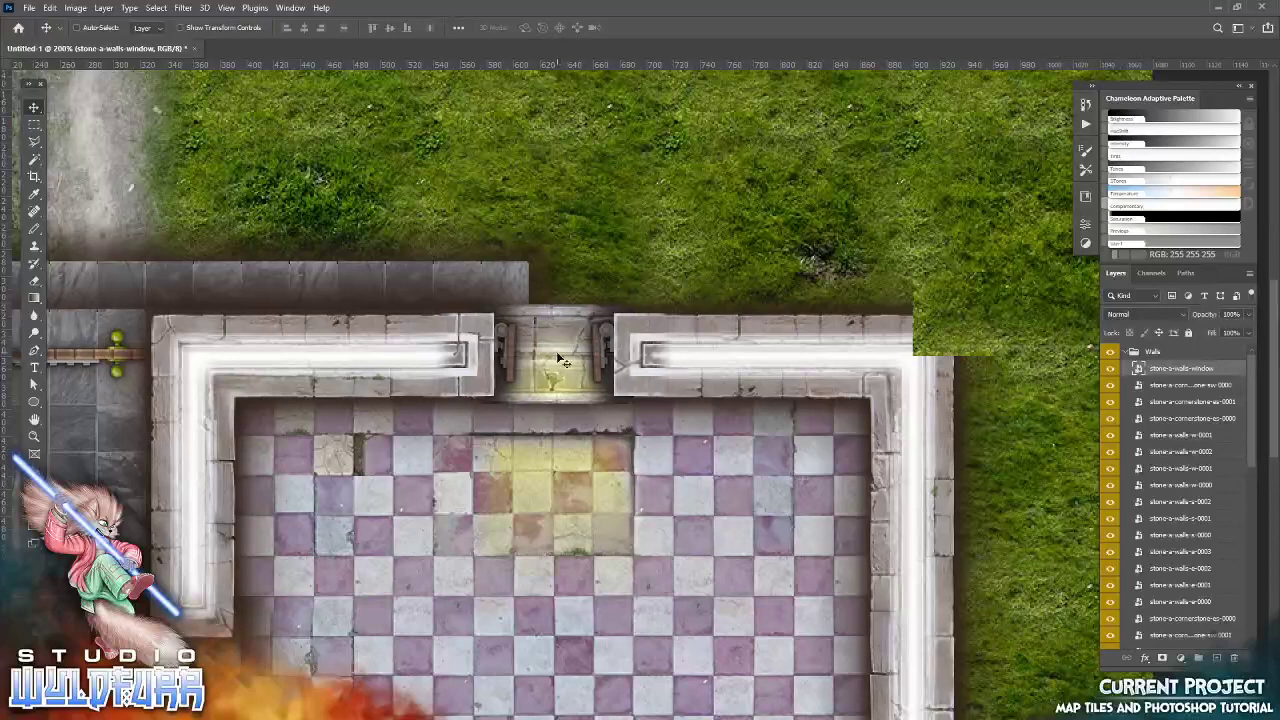
{"action": "key", "text": "ctrl+apostrophe"}
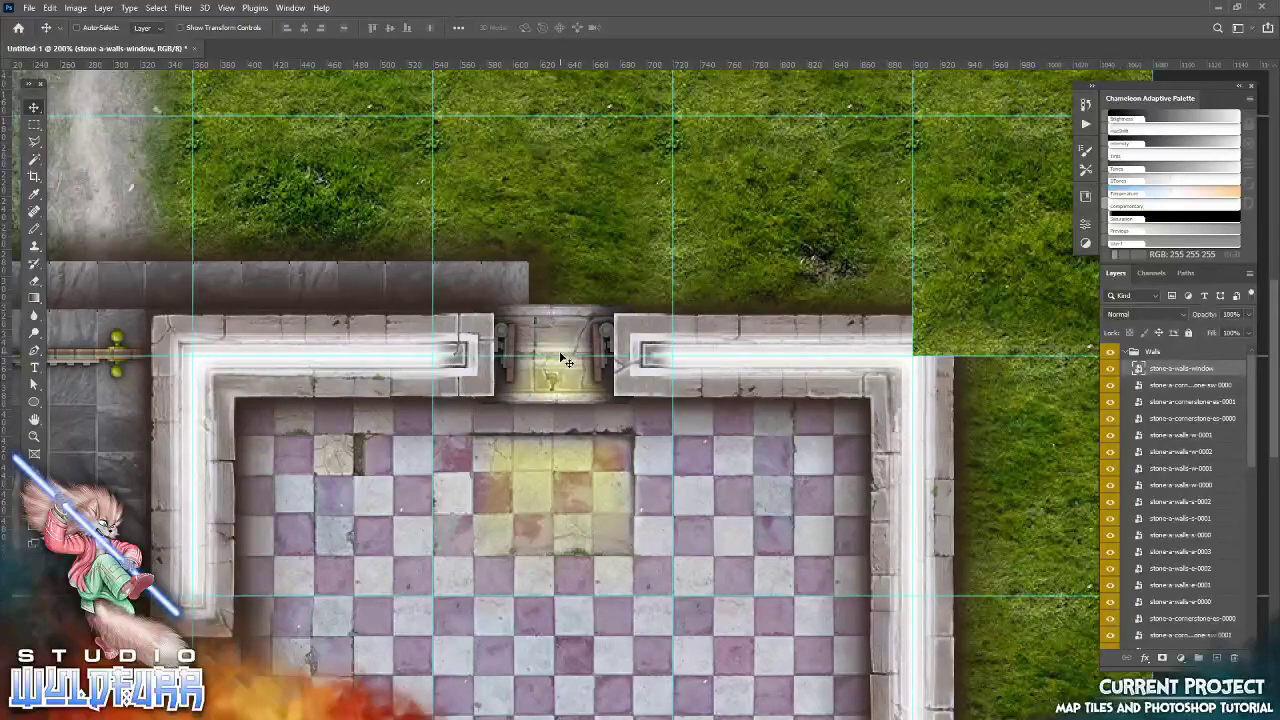
{"action": "key", "text": "Down"}
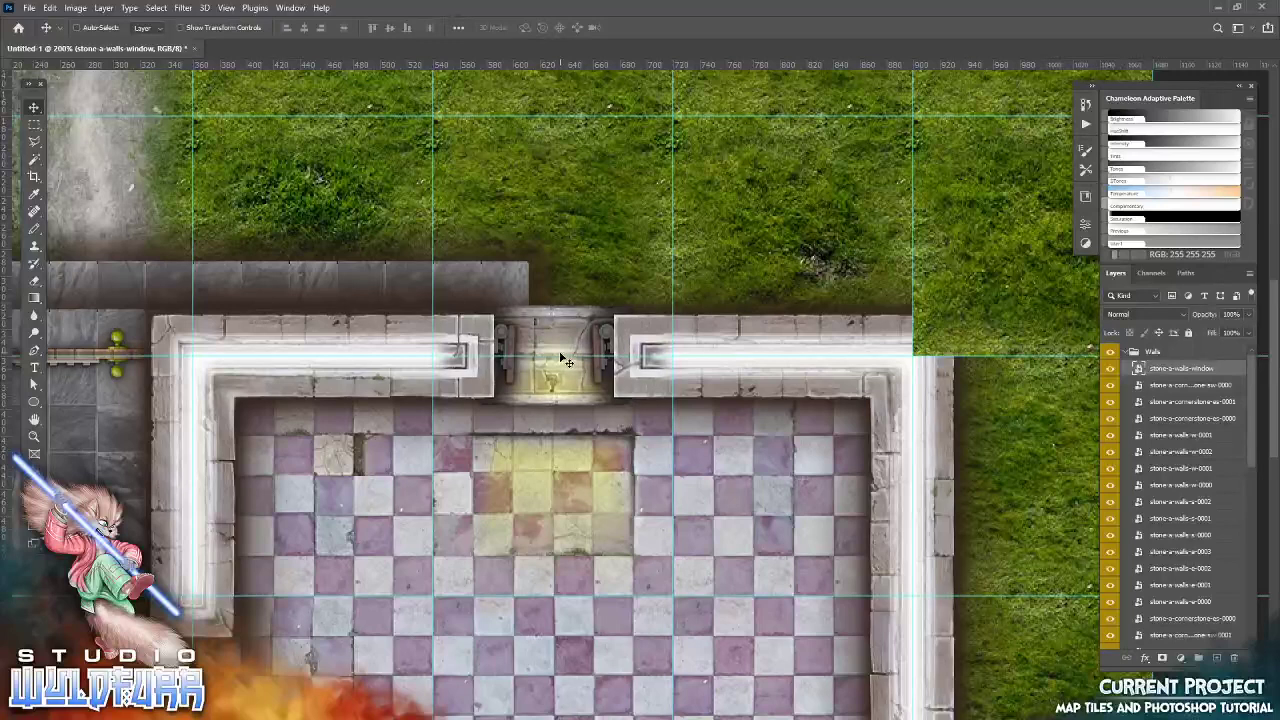
{"action": "left_click_drag", "start_coordinate": [566, 571], "coordinate": [494, 455]}
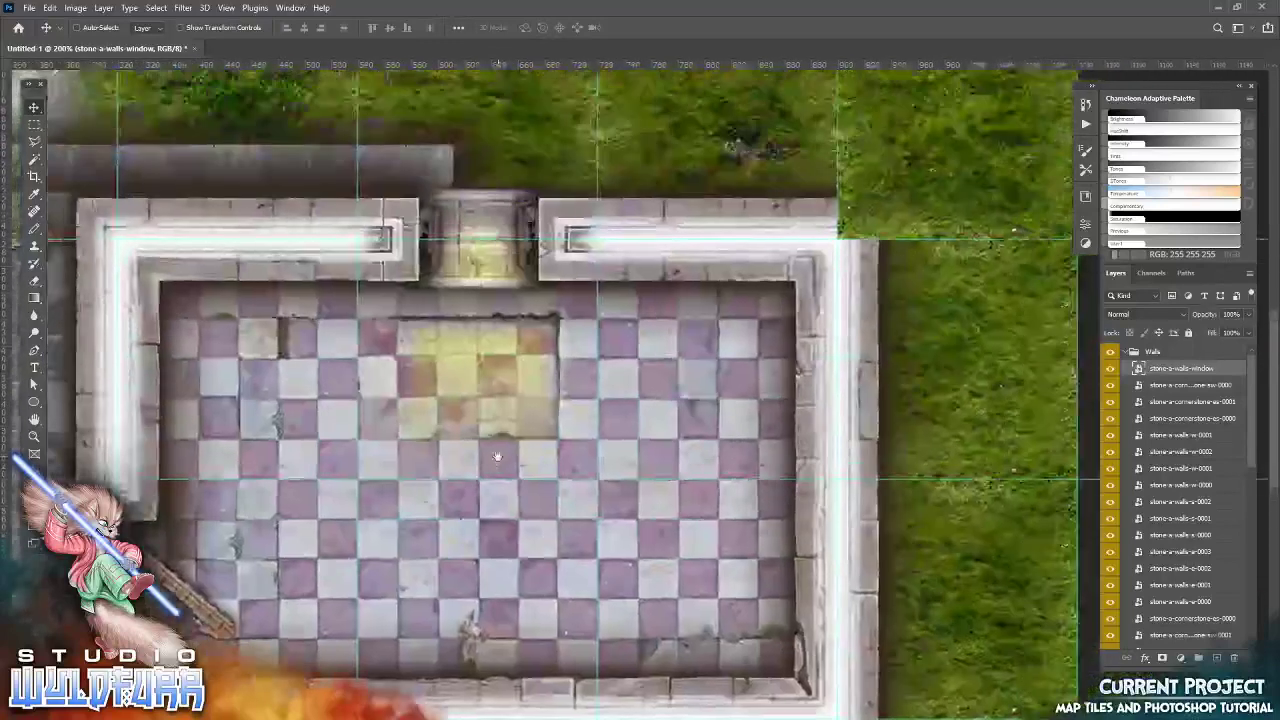
Place a second stone-a-walls-window from the Stone Walls A folder in the middle of the checkered room
{"action": "key", "text": "alt+Tab"}
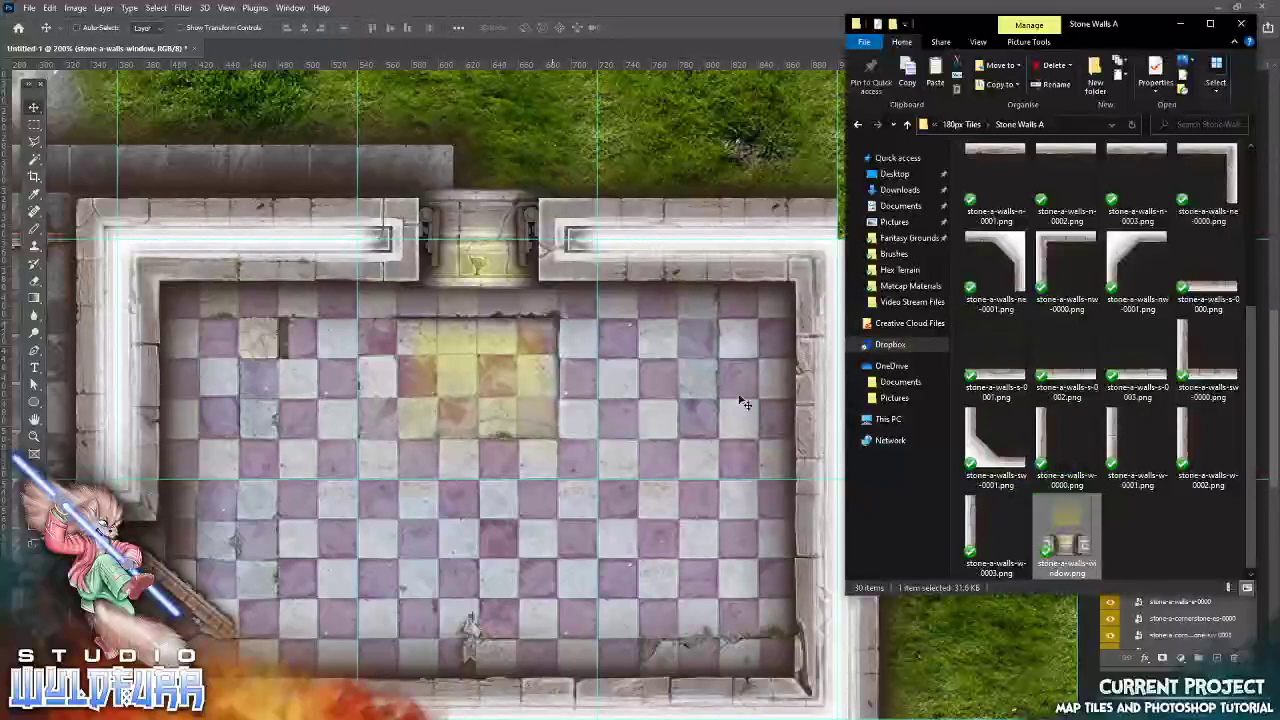
{"action": "left_click_drag", "start_coordinate": [1067, 545], "coordinate": [543, 419]}
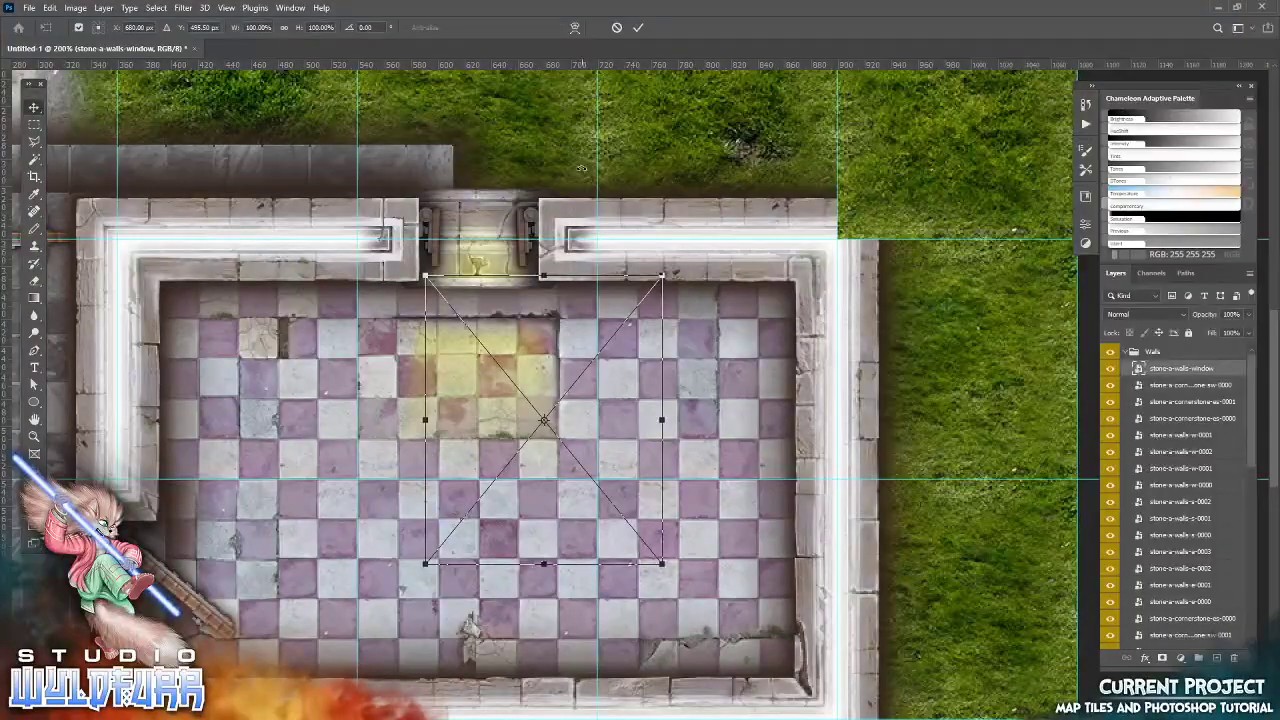
{"action": "left_click", "coordinate": [637, 28]}
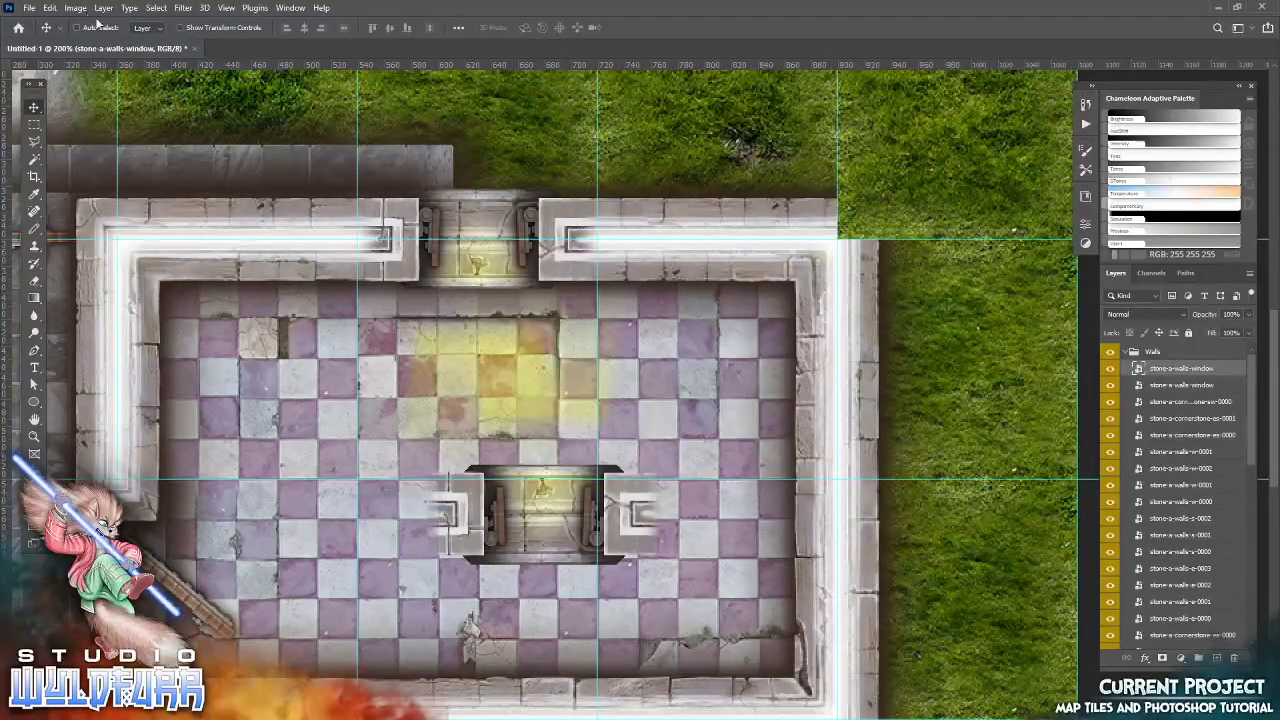
Rotate the new window 90° counter-clockwise and fit it into the checkered room's east wall, centred on the wall line
{"action": "left_click", "coordinate": [50, 9]}
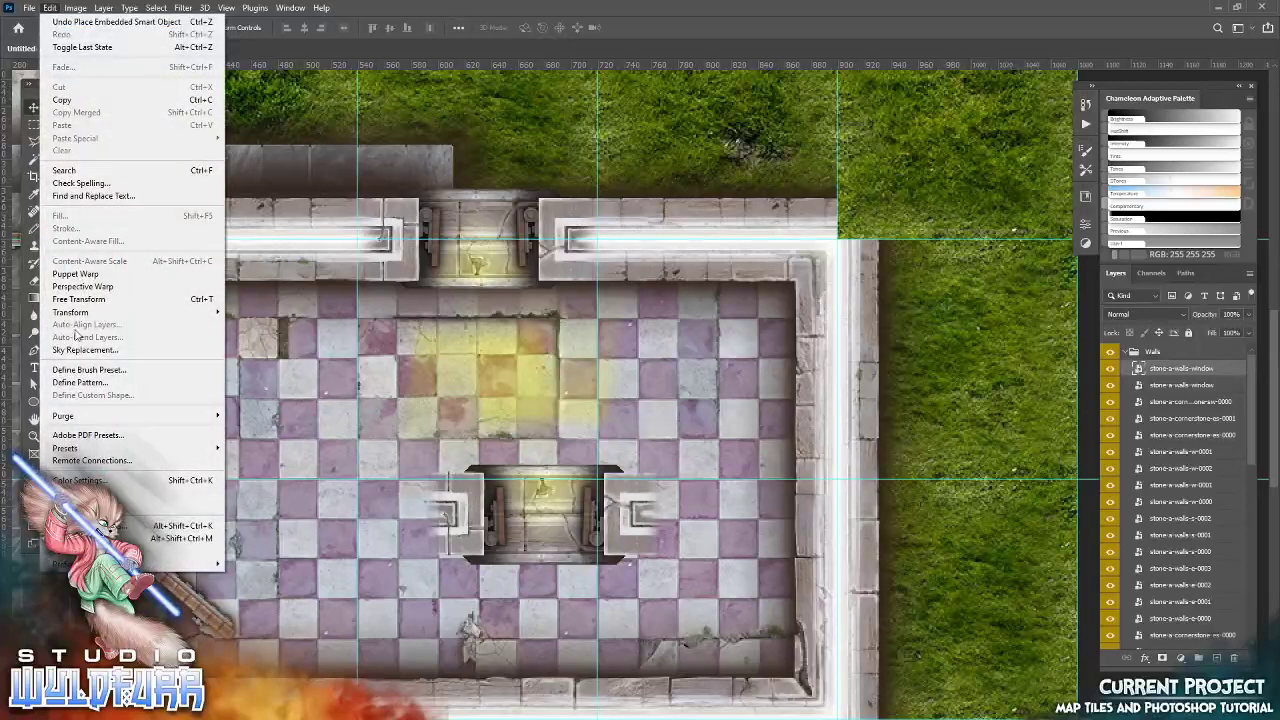
{"action": "mouse_move", "coordinate": [90, 312]}
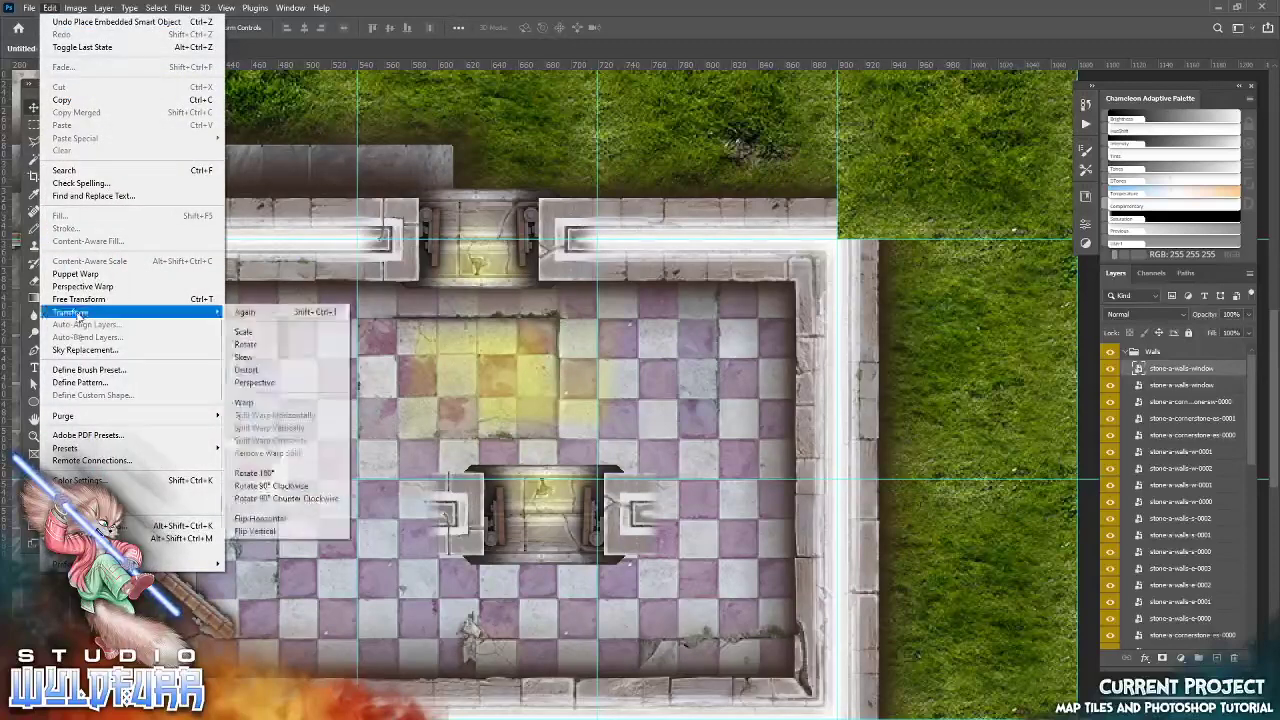
{"action": "left_click", "coordinate": [282, 503]}
{"action": "left_click_drag", "start_coordinate": [555, 520], "coordinate": [850, 505]}
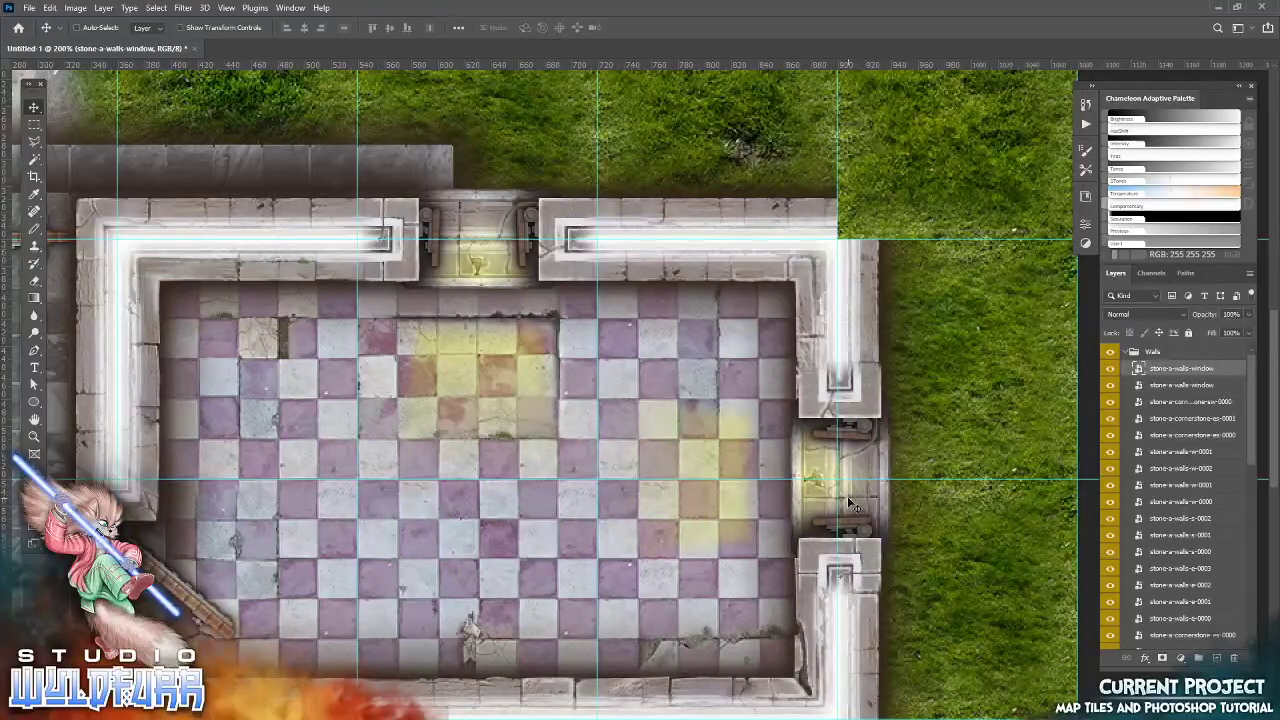
{"action": "key", "text": "Left"}
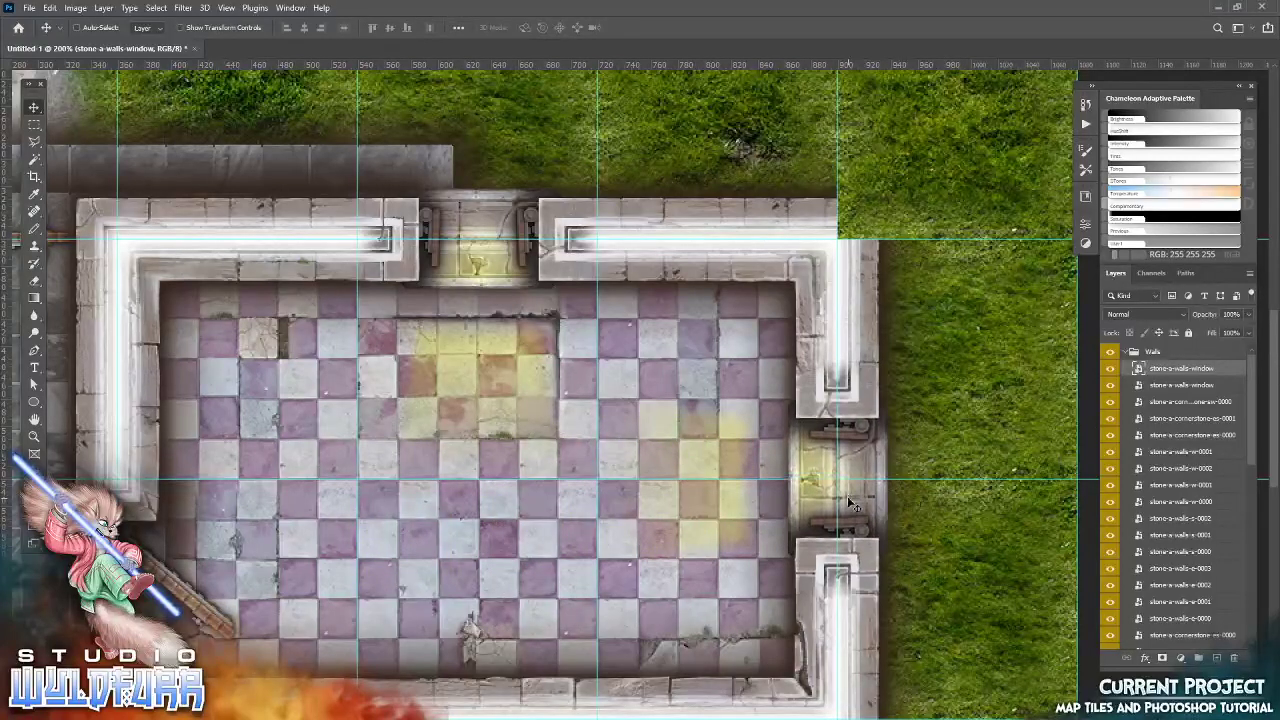
Inspect the map at 100% with the guides hidden, including a close look at the checkered room's outer northeast wall corner
{"action": "left_click", "coordinate": [34, 437]}
{"action": "right_click", "coordinate": [484, 460]}
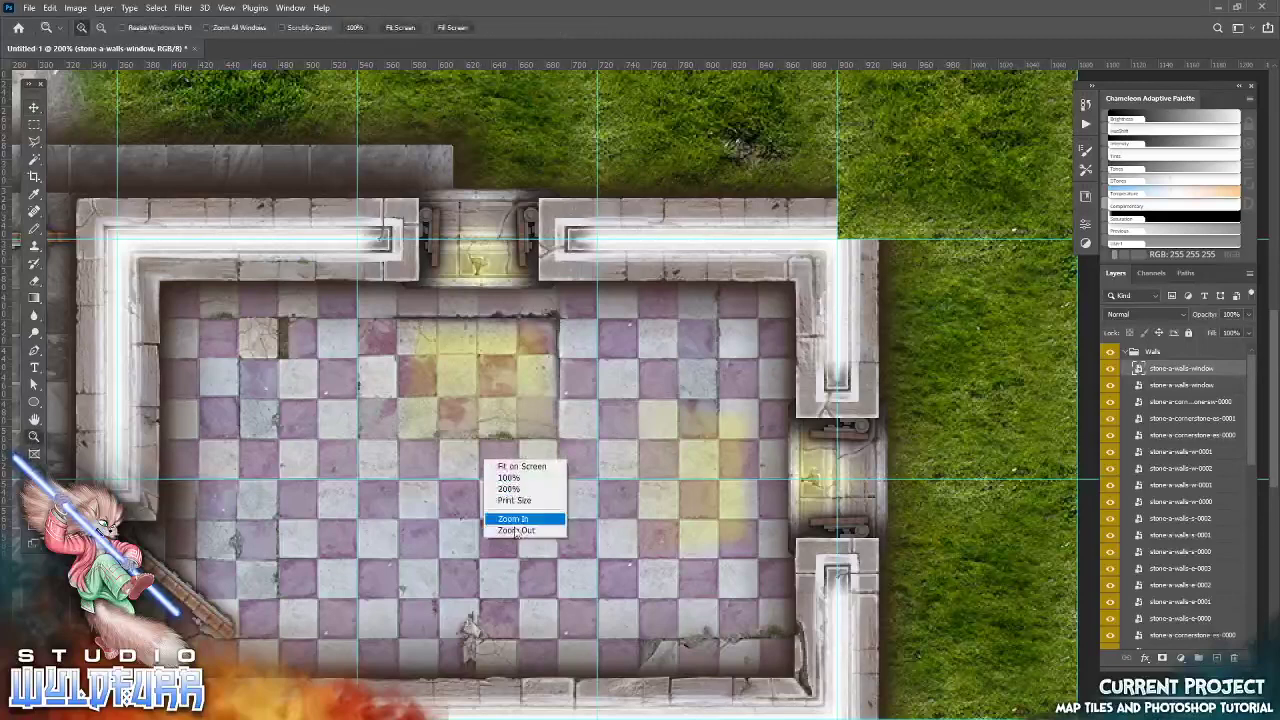
{"action": "left_click", "coordinate": [512, 477]}
{"action": "left_click_drag", "start_coordinate": [555, 584], "coordinate": [643, 530]}
{"action": "key", "text": "ctrl+semicolon"}
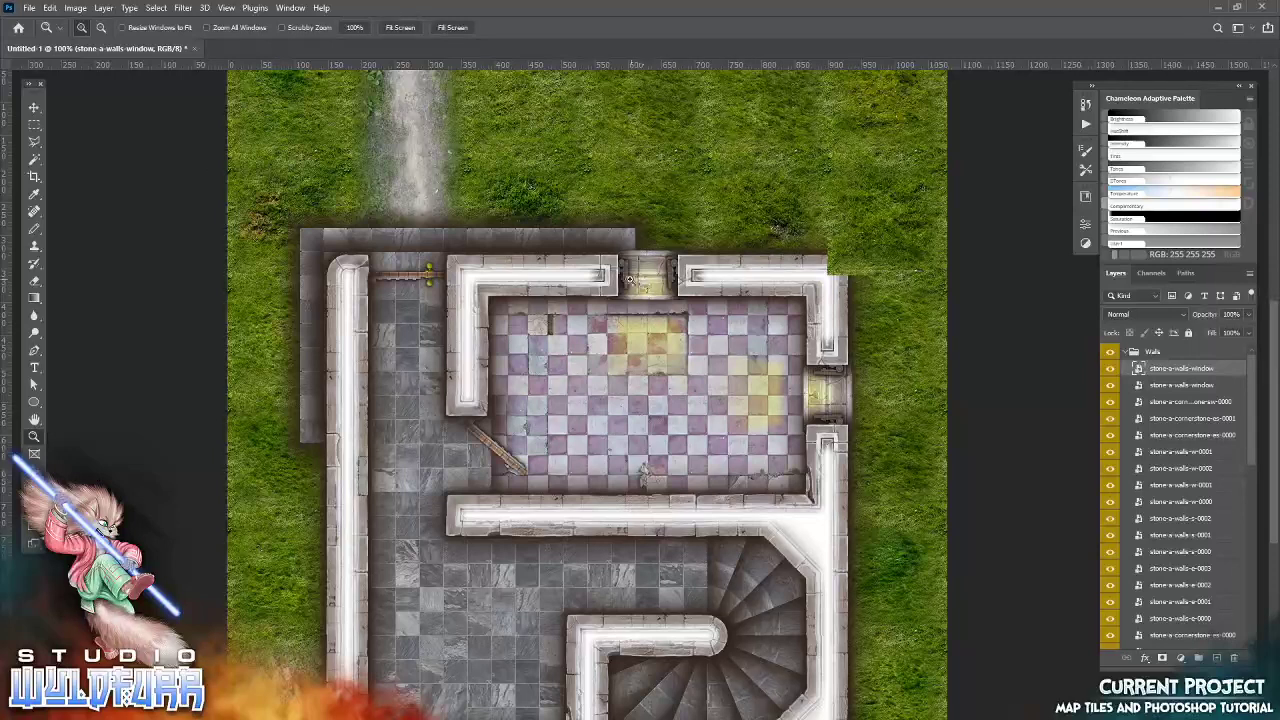
{"action": "left_click", "coordinate": [833, 274]}
{"action": "left_click", "coordinate": [832, 266]}
{"action": "left_click", "coordinate": [832, 265]}
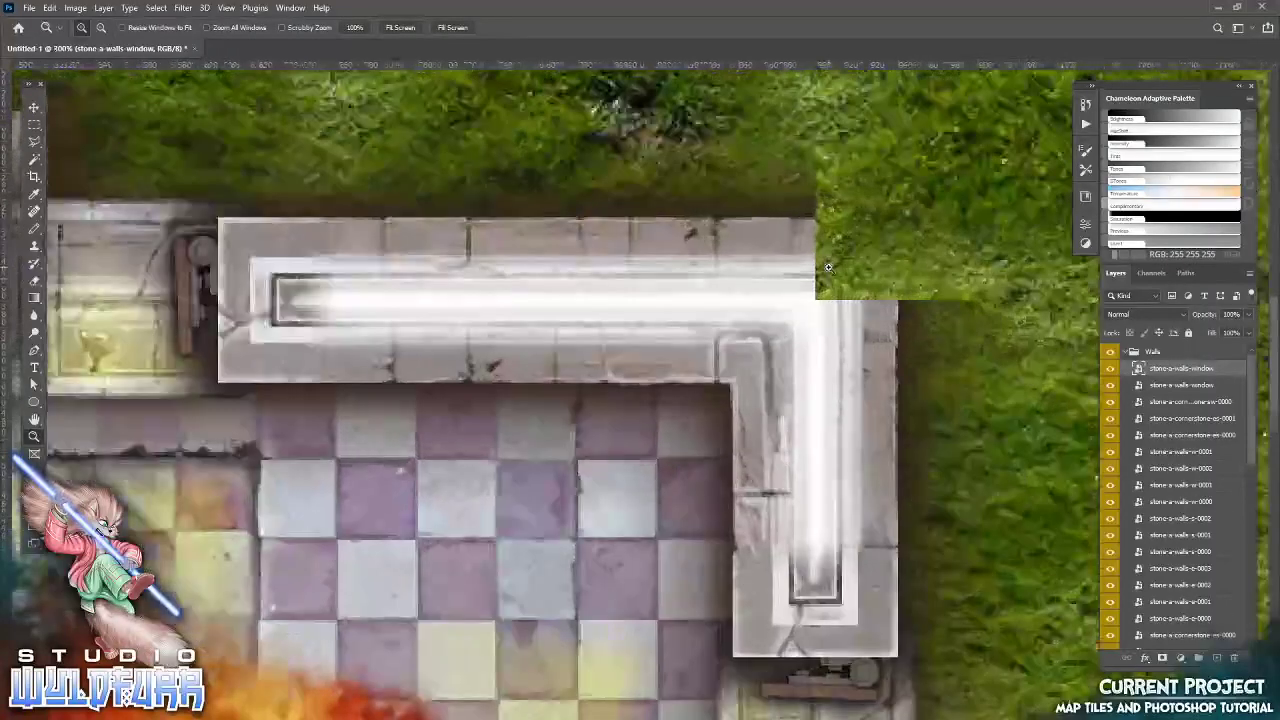
{"action": "left_click", "coordinate": [832, 265]}
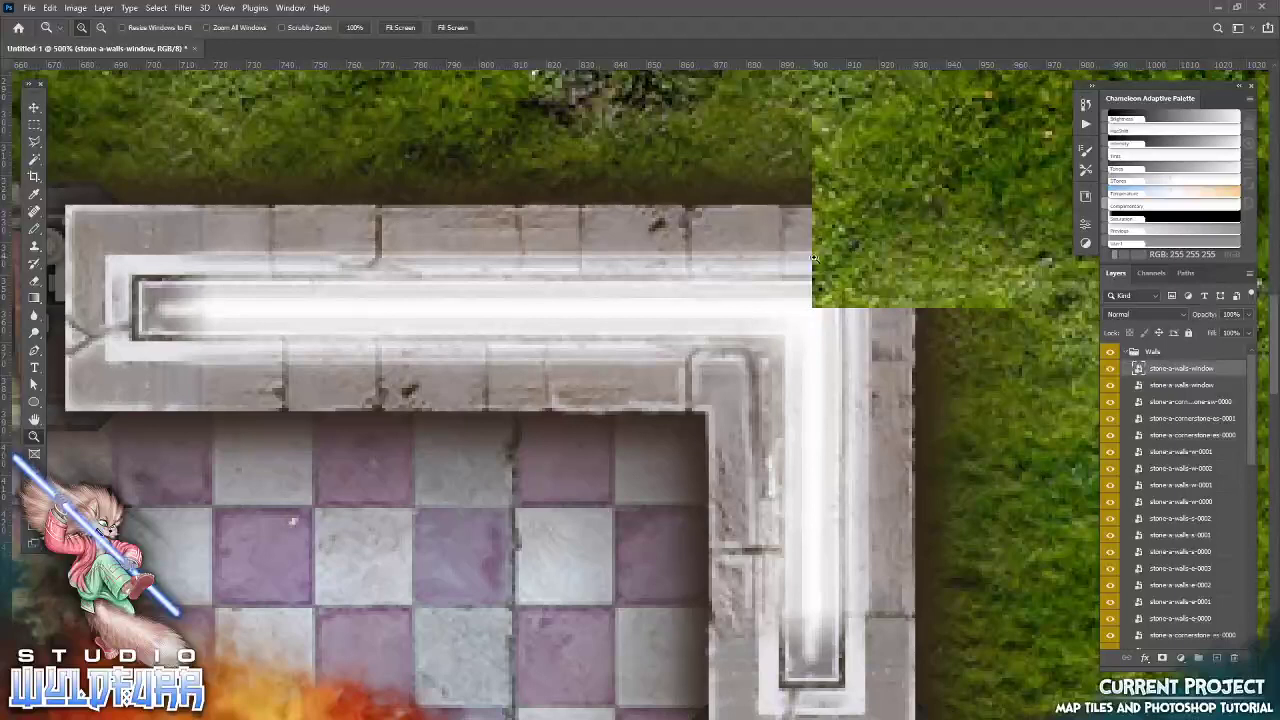
Redisplay the guides and fit stone-a-cornerstone-sw-0001 from the Cornerstones folder into the checkered room's outer northeast wall corner
{"action": "key", "text": "ctrl+semicolon"}
{"action": "key", "text": "alt+Tab"}
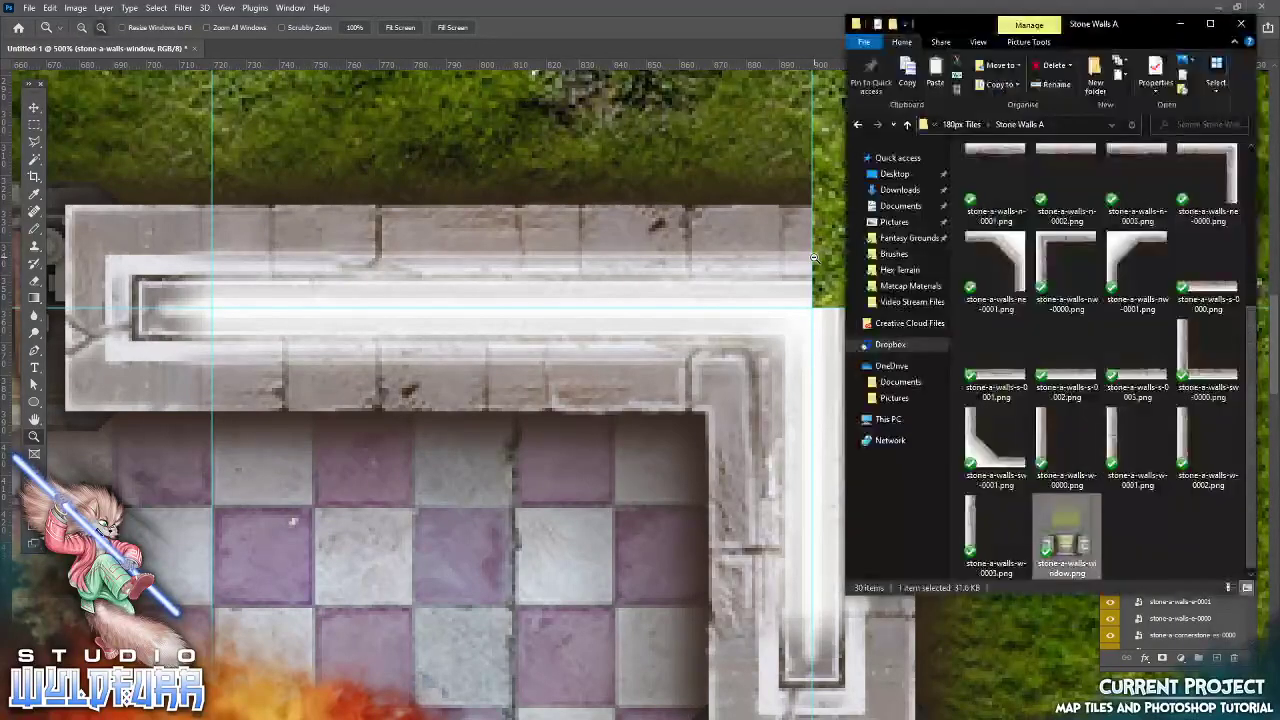
{"action": "scroll", "coordinate": [1040, 250], "scroll_direction": "up", "scroll_amount": 3}
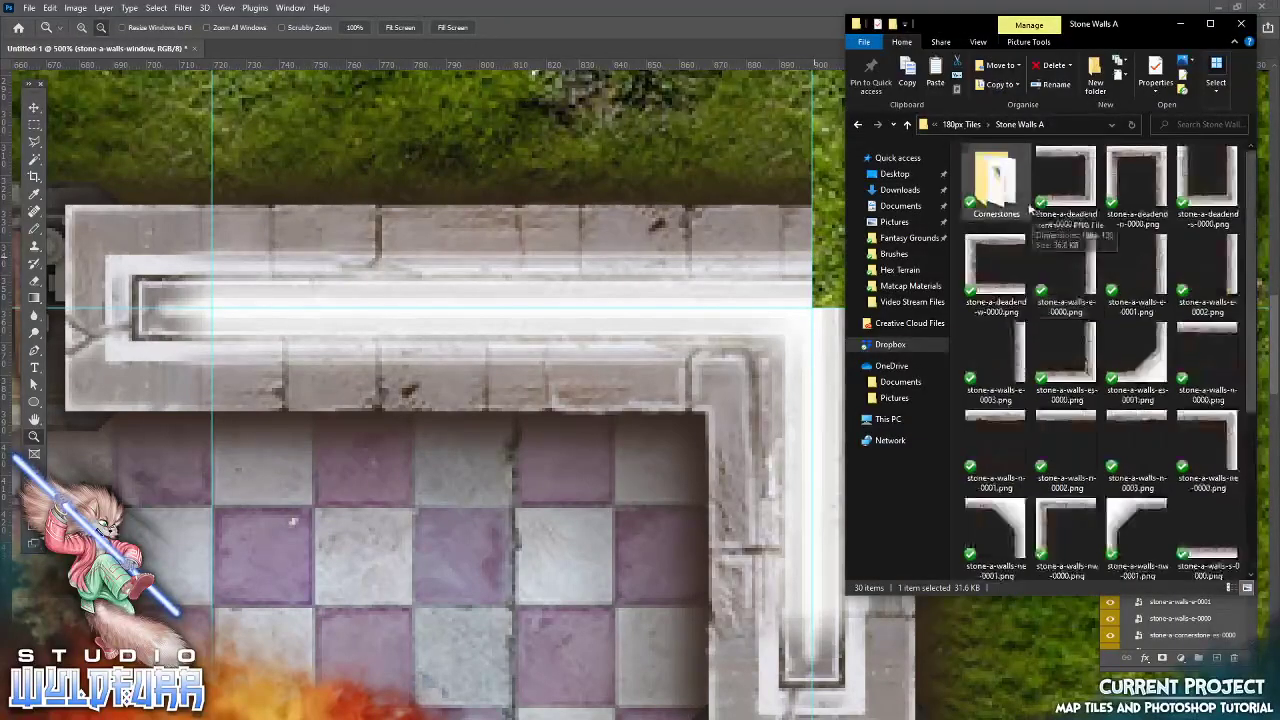
{"action": "double_click", "coordinate": [995, 185]}
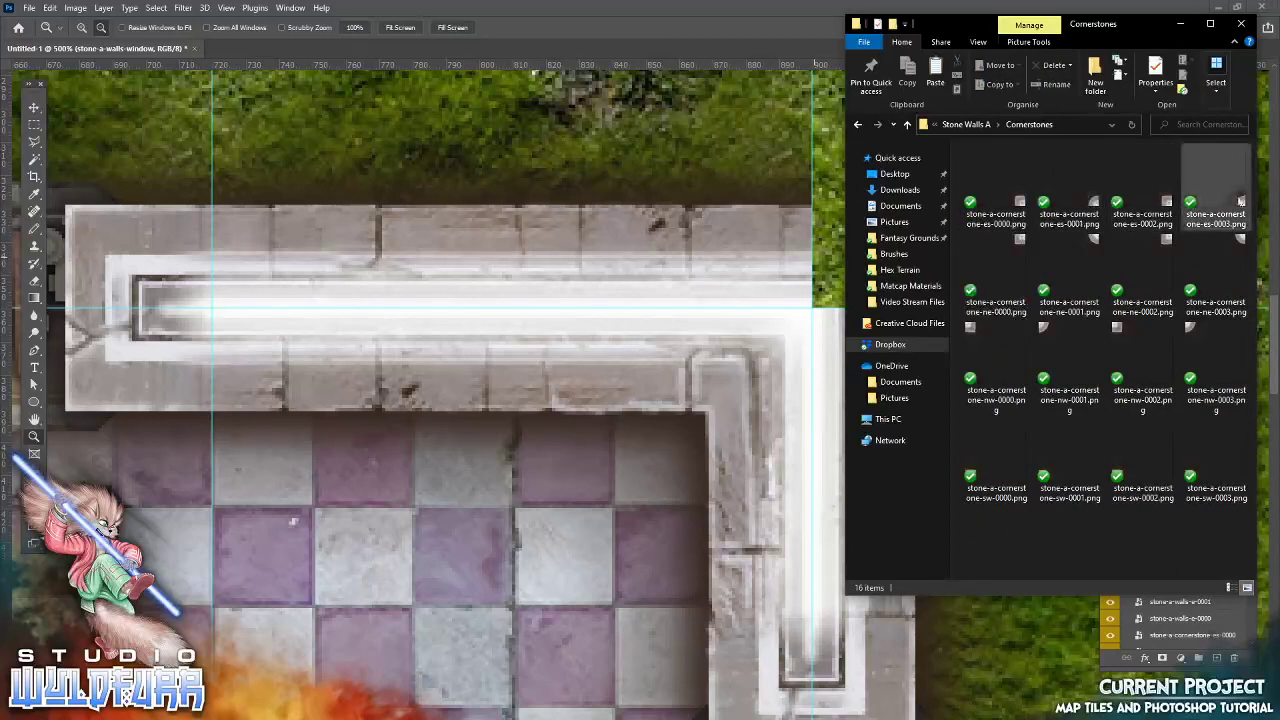
{"action": "left_click_drag", "start_coordinate": [1050, 460], "coordinate": [599, 312]}
{"action": "key", "text": "Return"}
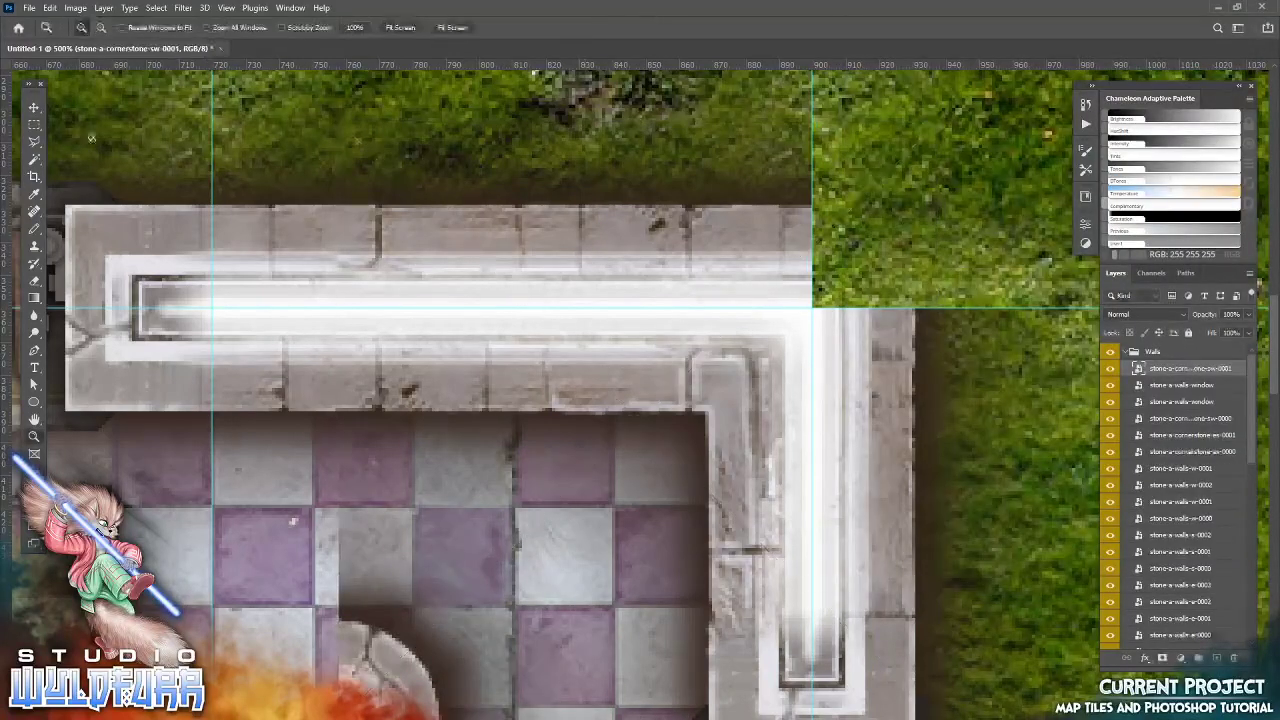
{"action": "left_click_drag", "start_coordinate": [292, 458], "coordinate": [845, 258]}
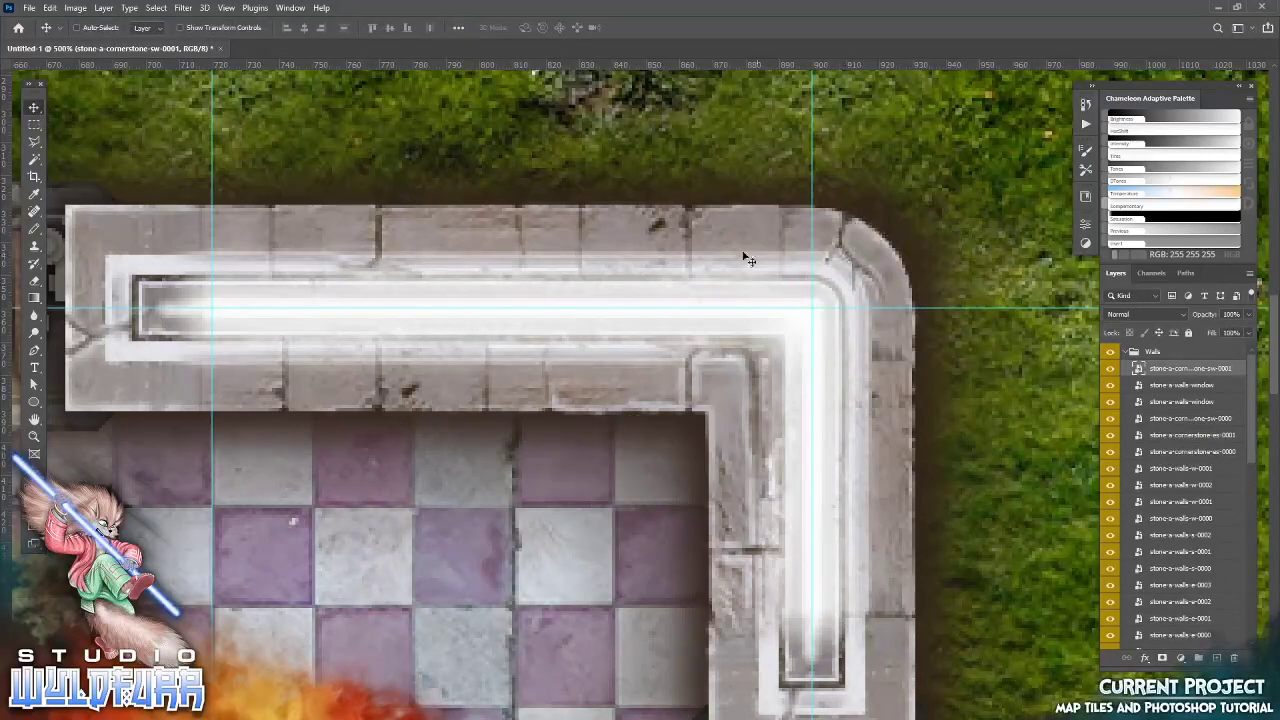
Hide the guides and save the map to the Desktop as sample.psd in Photoshop format
{"action": "left_click", "coordinate": [34, 437]}
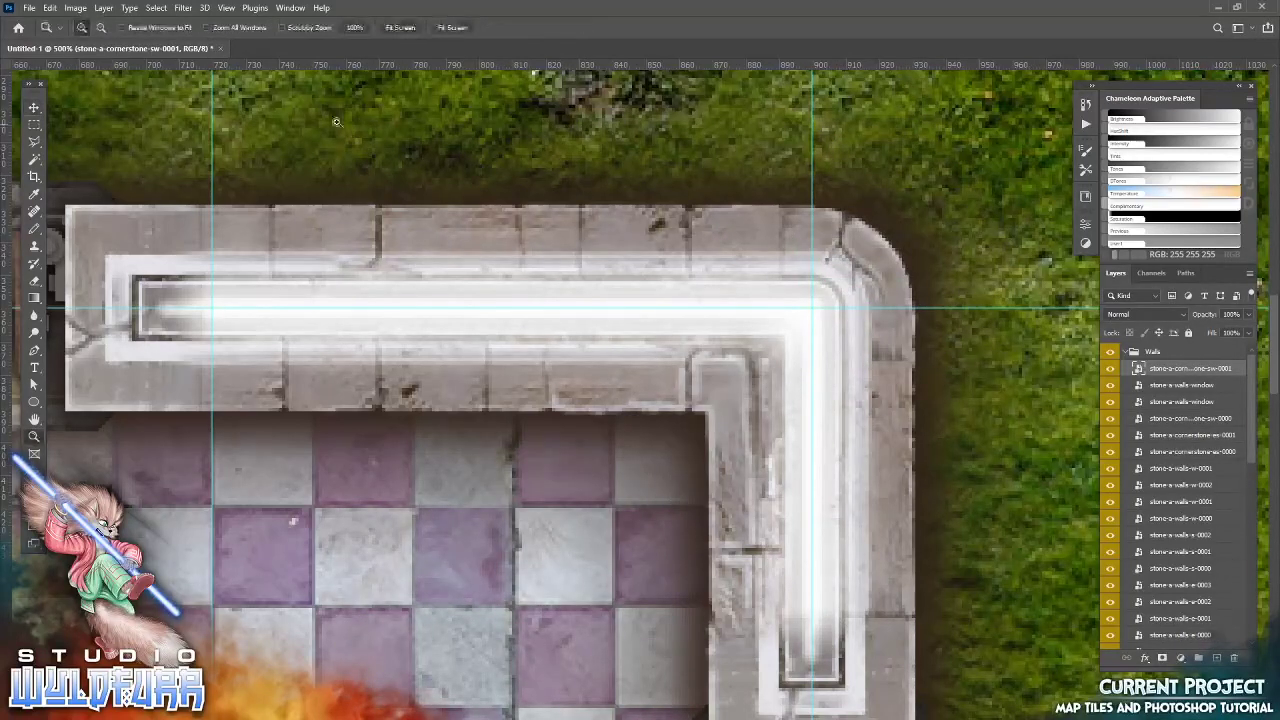
{"action": "left_click", "coordinate": [355, 27]}
{"action": "left_click_drag", "start_coordinate": [435, 550], "coordinate": [600, 442]}
{"action": "key", "text": "ctrl+semicolon"}
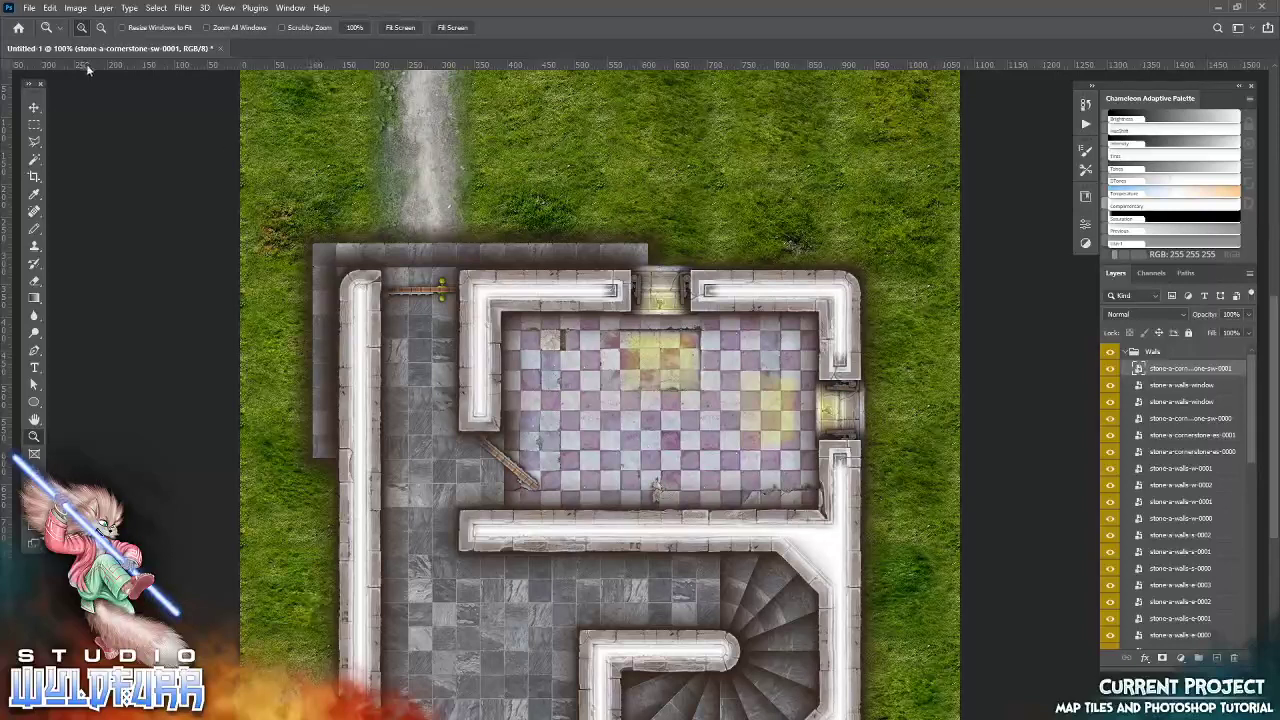
{"action": "left_click", "coordinate": [30, 9]}
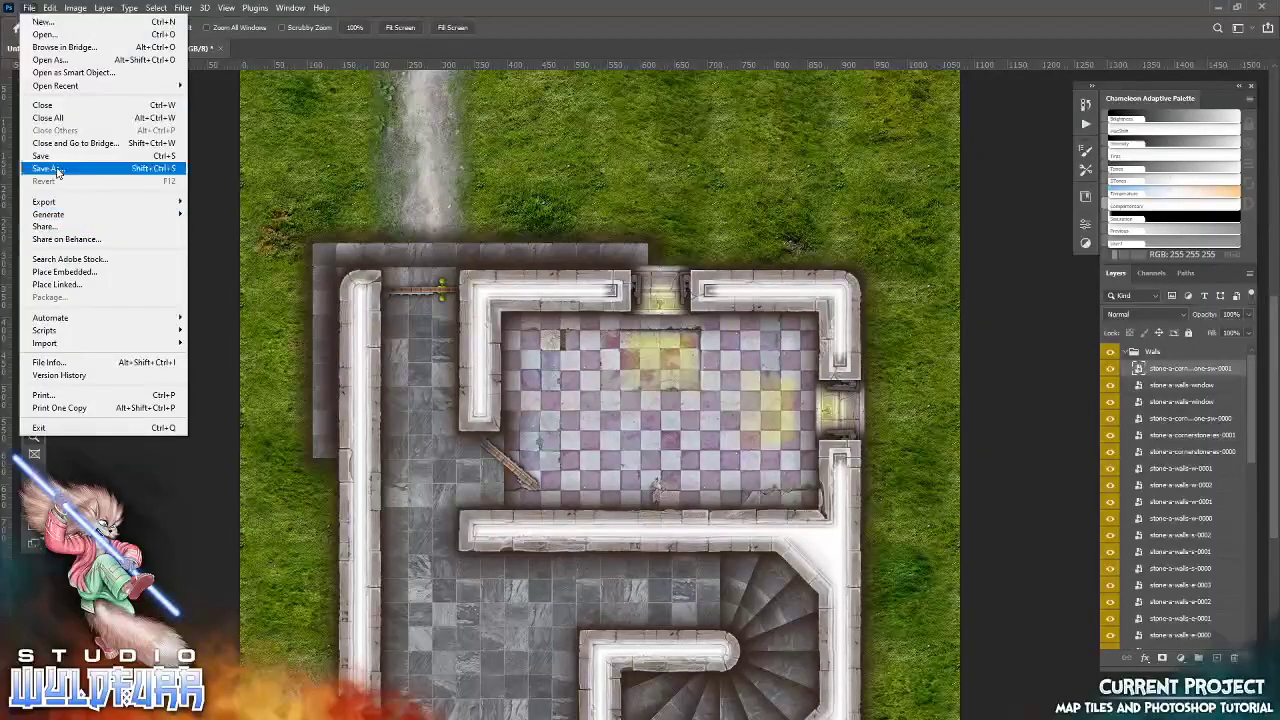
{"action": "left_click", "coordinate": [56, 170]}
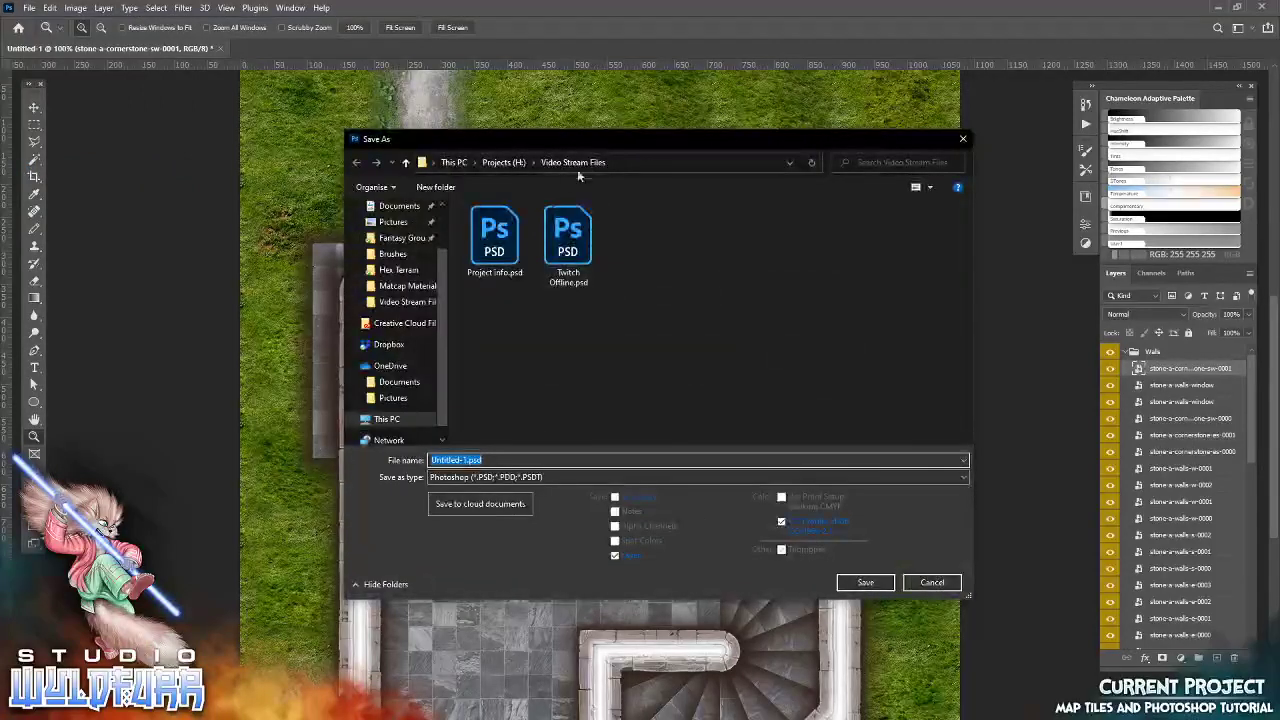
{"action": "scroll", "coordinate": [420, 290], "scroll_direction": "up", "scroll_amount": 2}
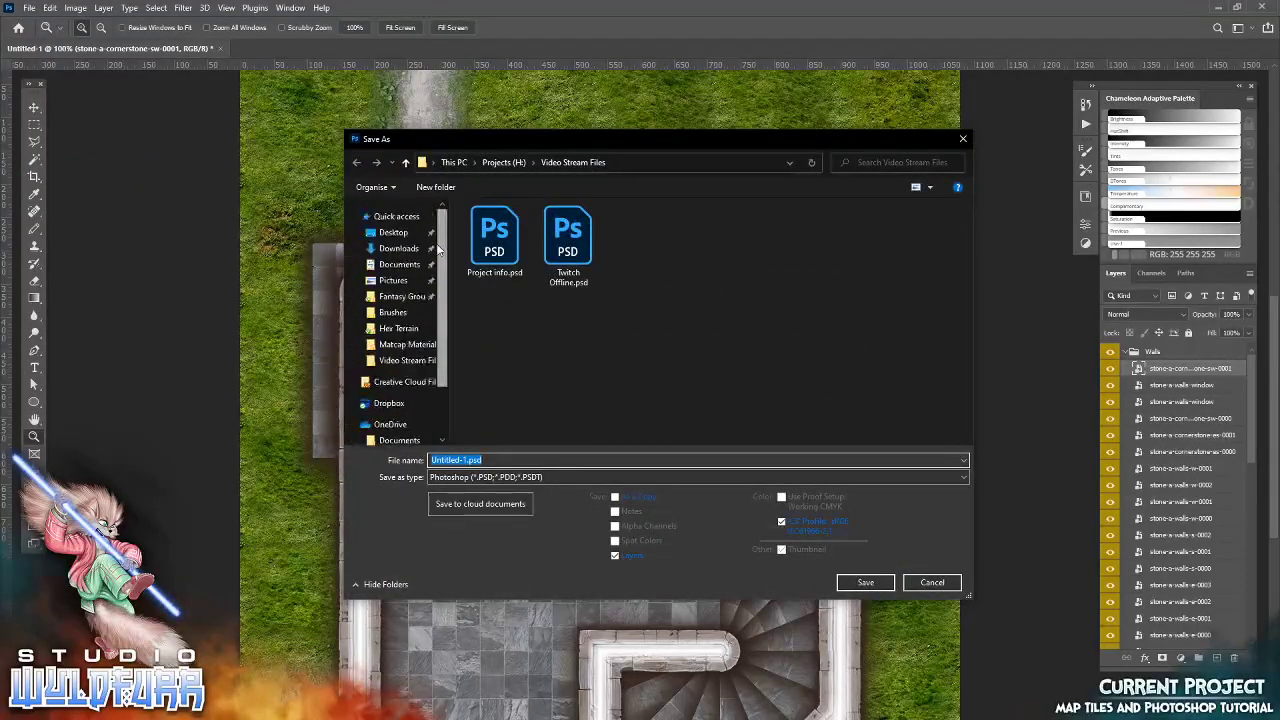
{"action": "left_click", "coordinate": [400, 233]}
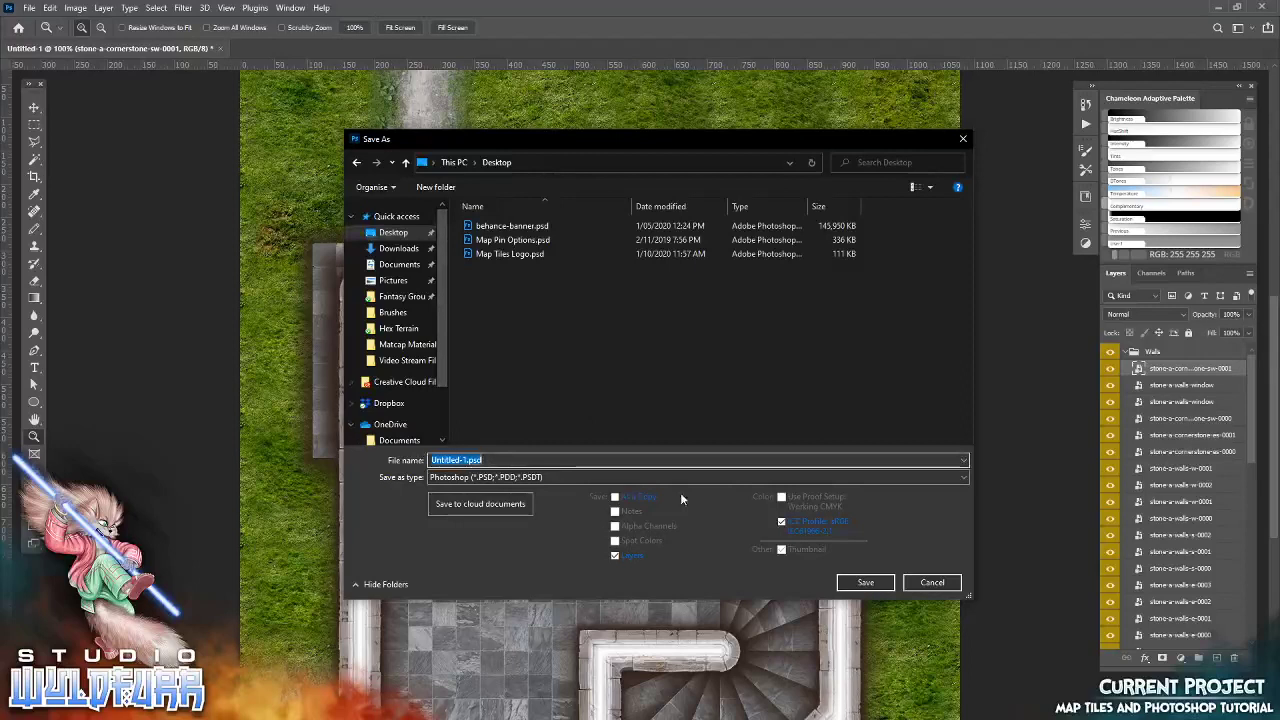
{"action": "type", "text": "sample"}
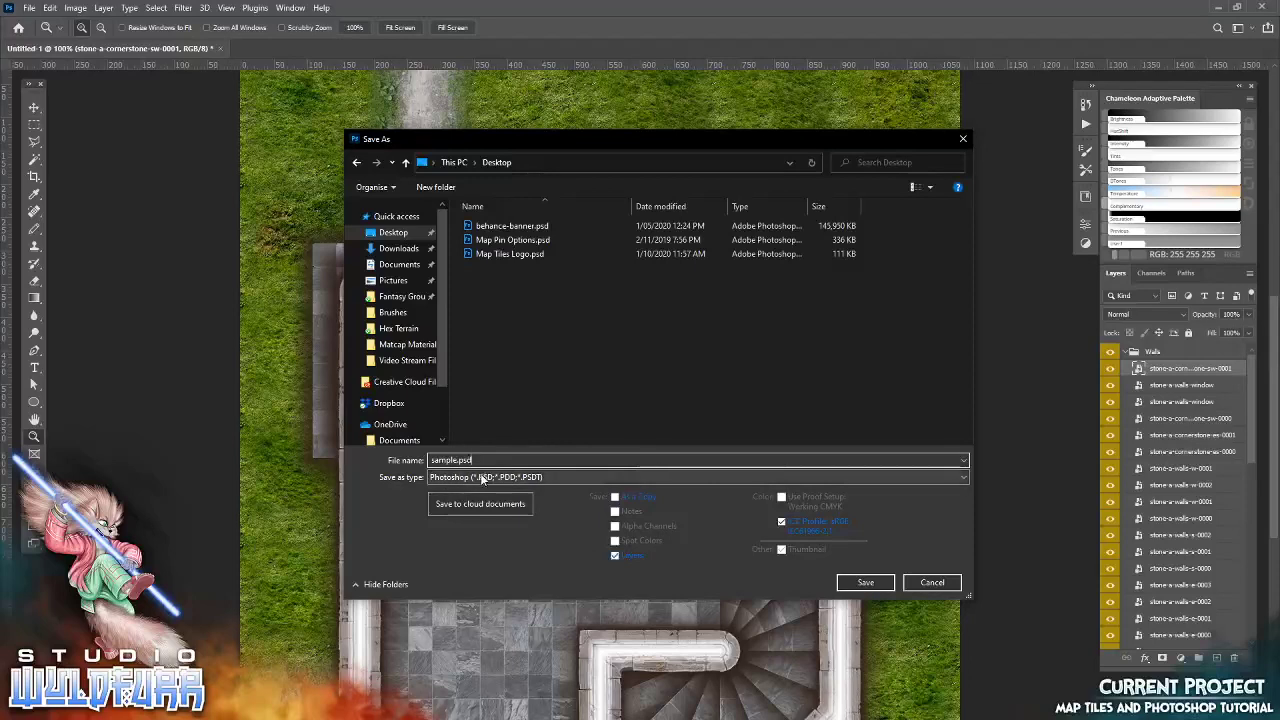
{"action": "left_click", "coordinate": [848, 584]}
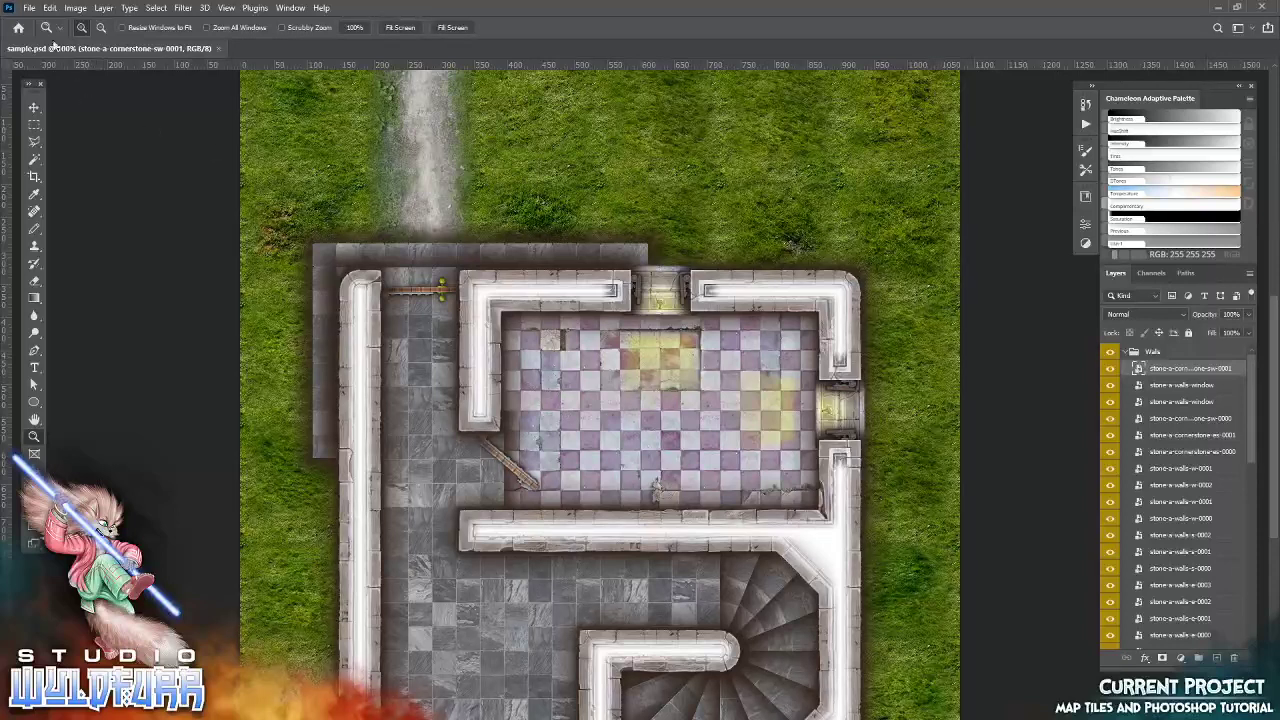
Export the map with Save for Web as a JPEG Medium file named sample.jpg on the Desktop
{"action": "left_click", "coordinate": [30, 8]}
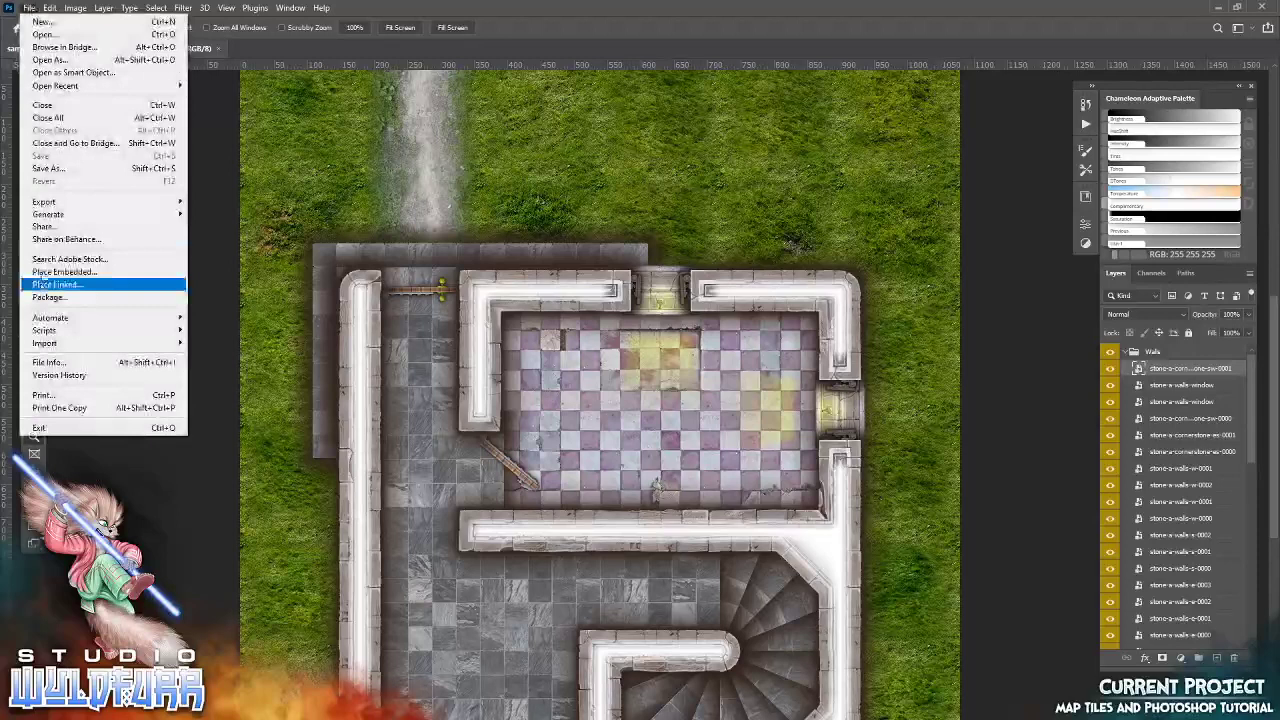
{"action": "mouse_move", "coordinate": [45, 205]}
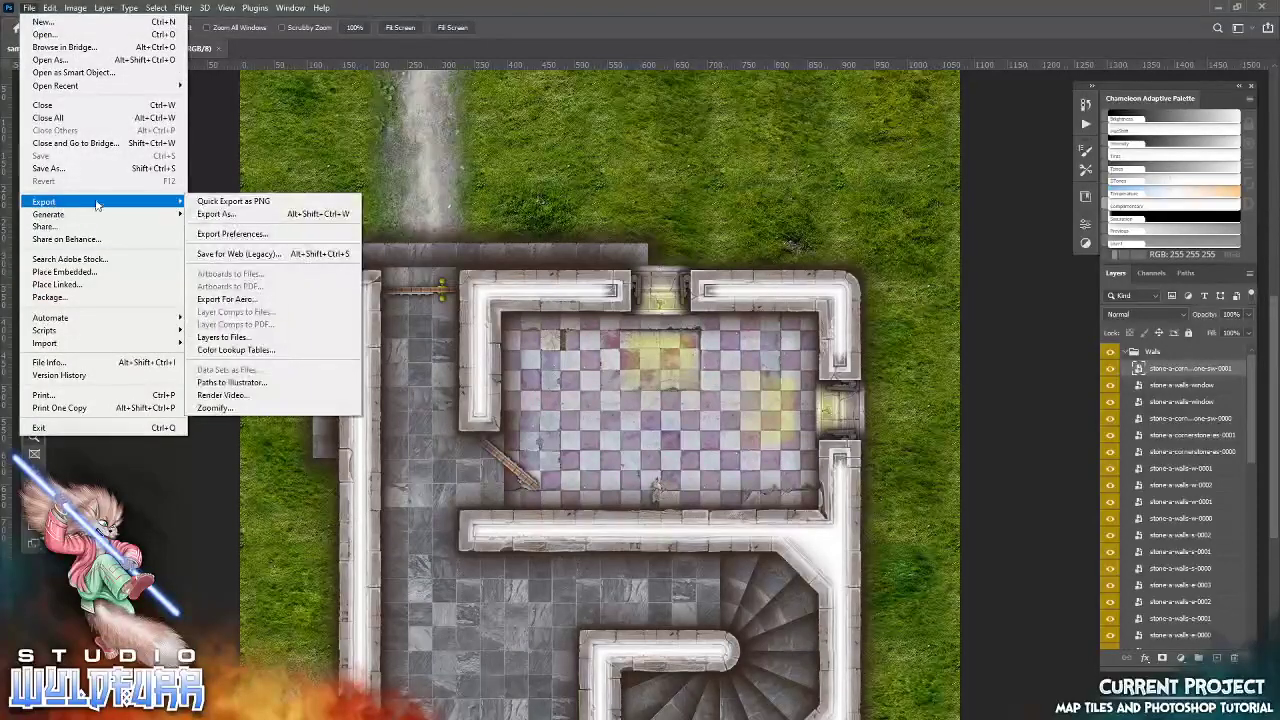
{"action": "left_click", "coordinate": [265, 254]}
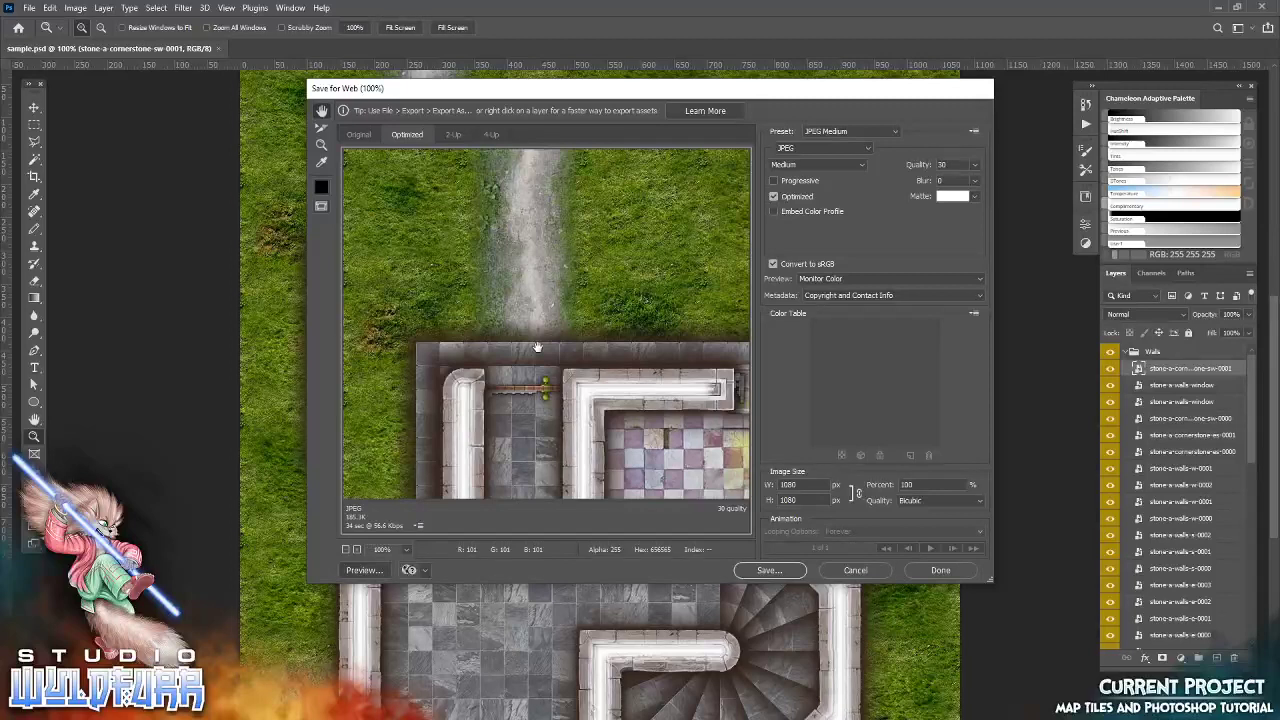
{"action": "left_click", "coordinate": [766, 570]}
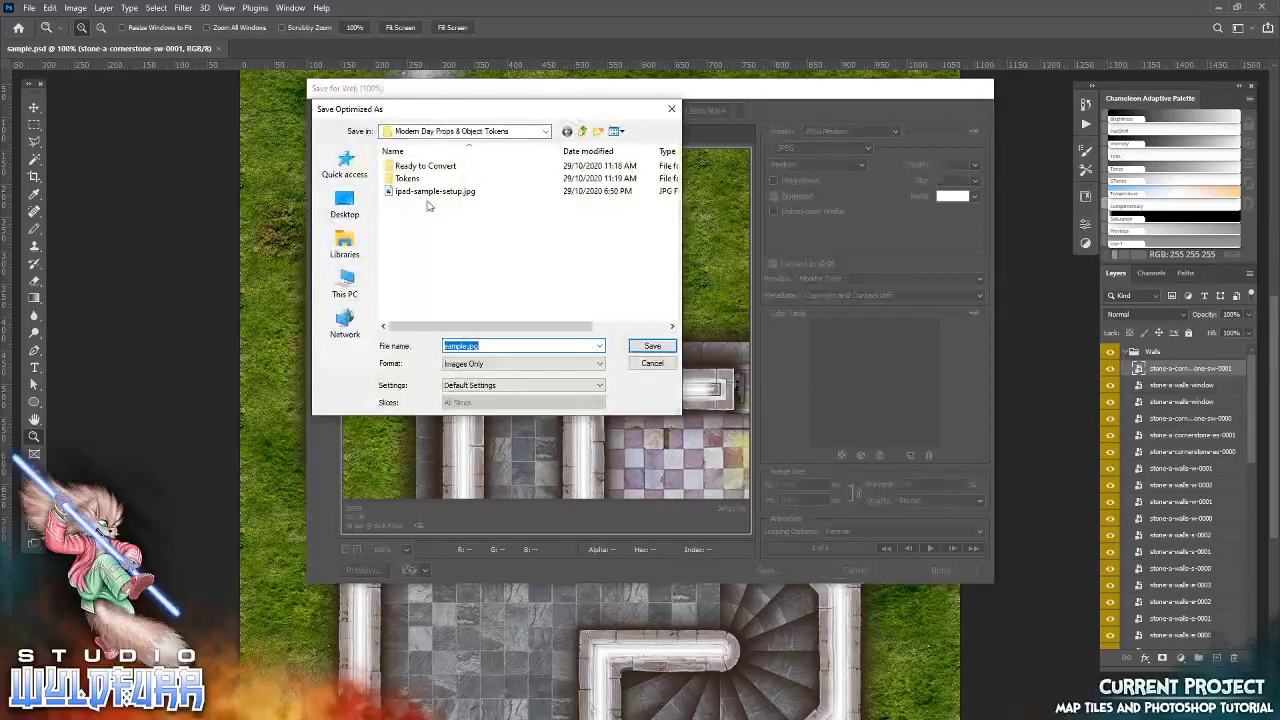
{"action": "left_click", "coordinate": [345, 205]}
{"action": "left_click", "coordinate": [641, 349]}
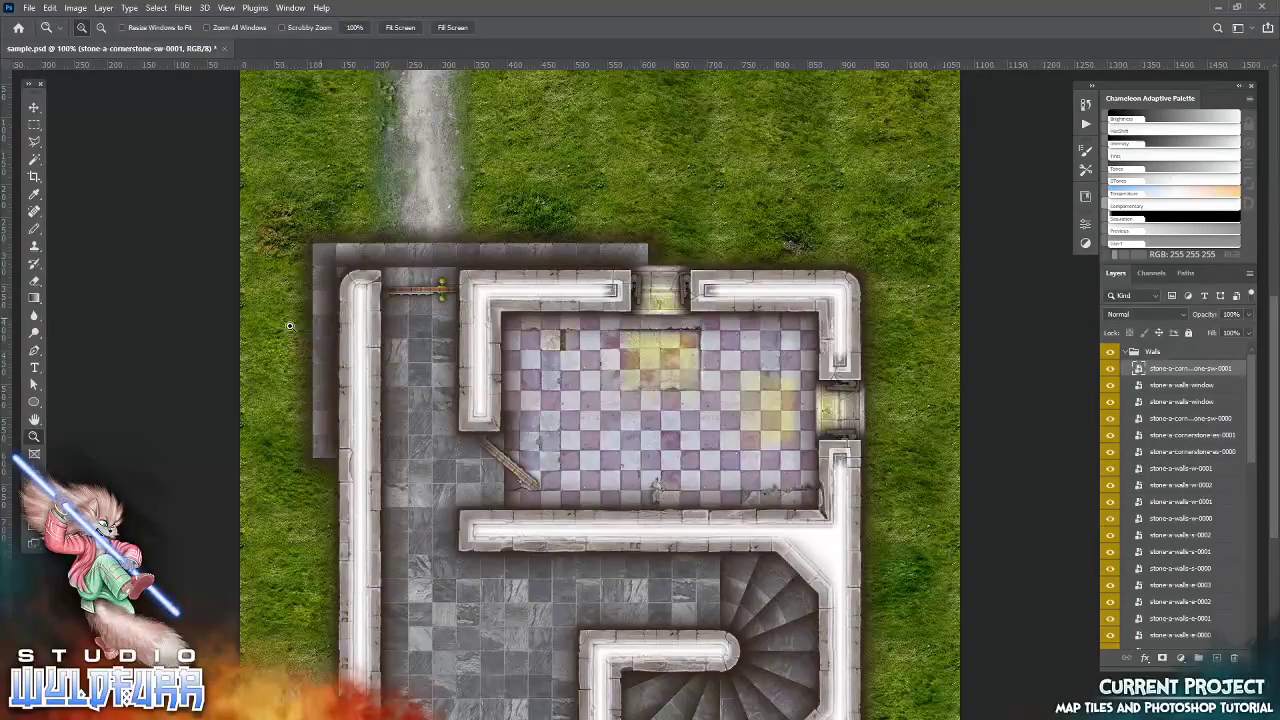
Check the file size of sample.jpg in its properties on the Desktop, then close the file window
{"action": "key", "text": "alt+Tab"}
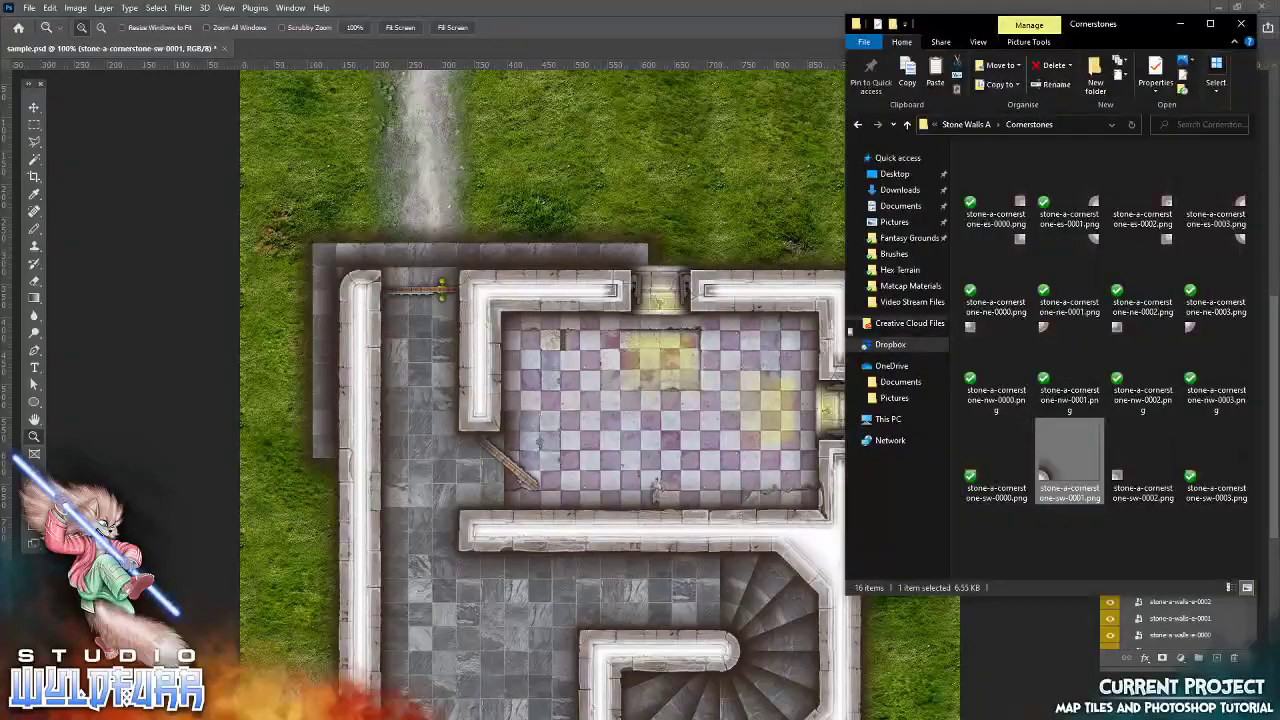
{"action": "left_click", "coordinate": [895, 174]}
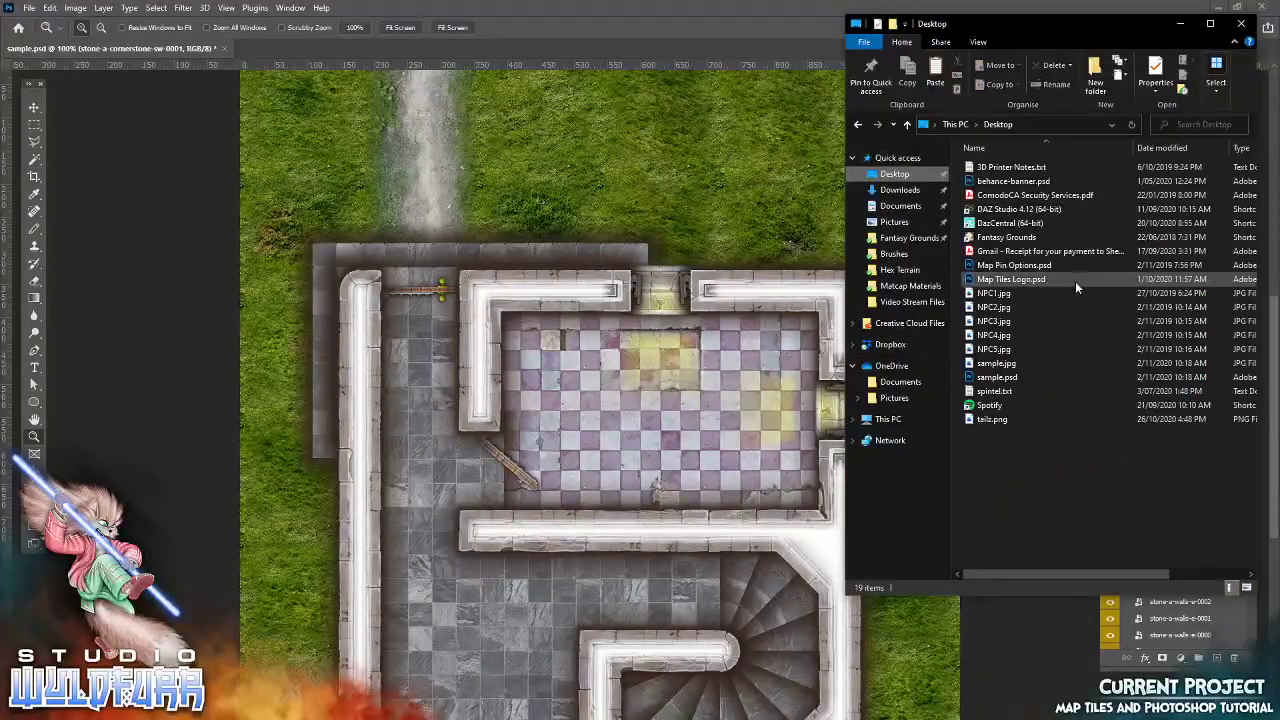
{"action": "right_click", "coordinate": [1018, 363]}
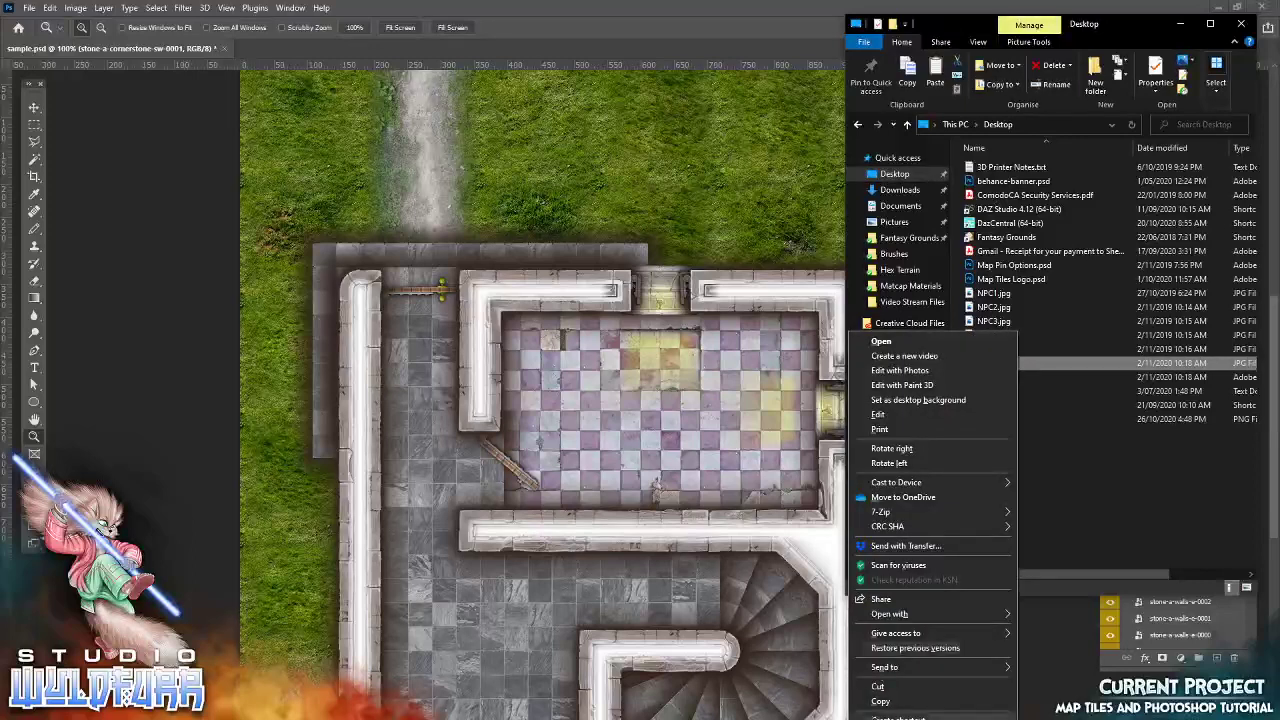
{"action": "left_click", "coordinate": [930, 719]}
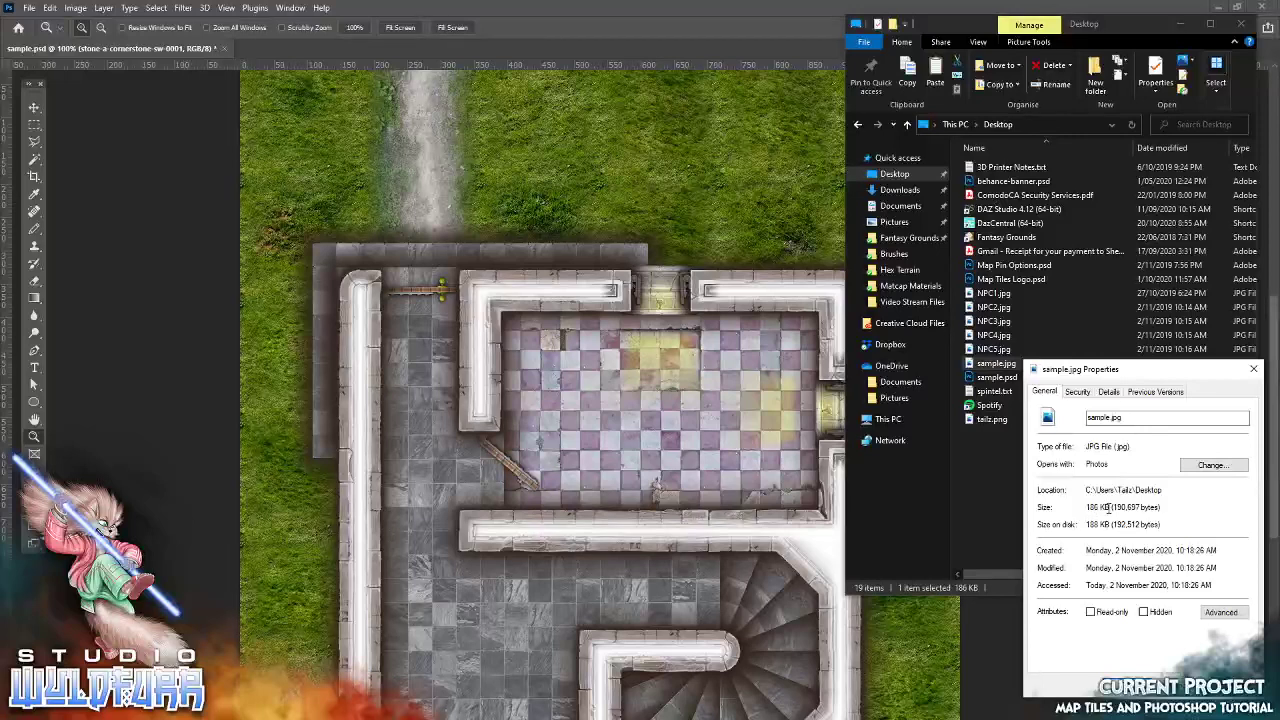
{"action": "left_click", "coordinate": [1189, 682]}
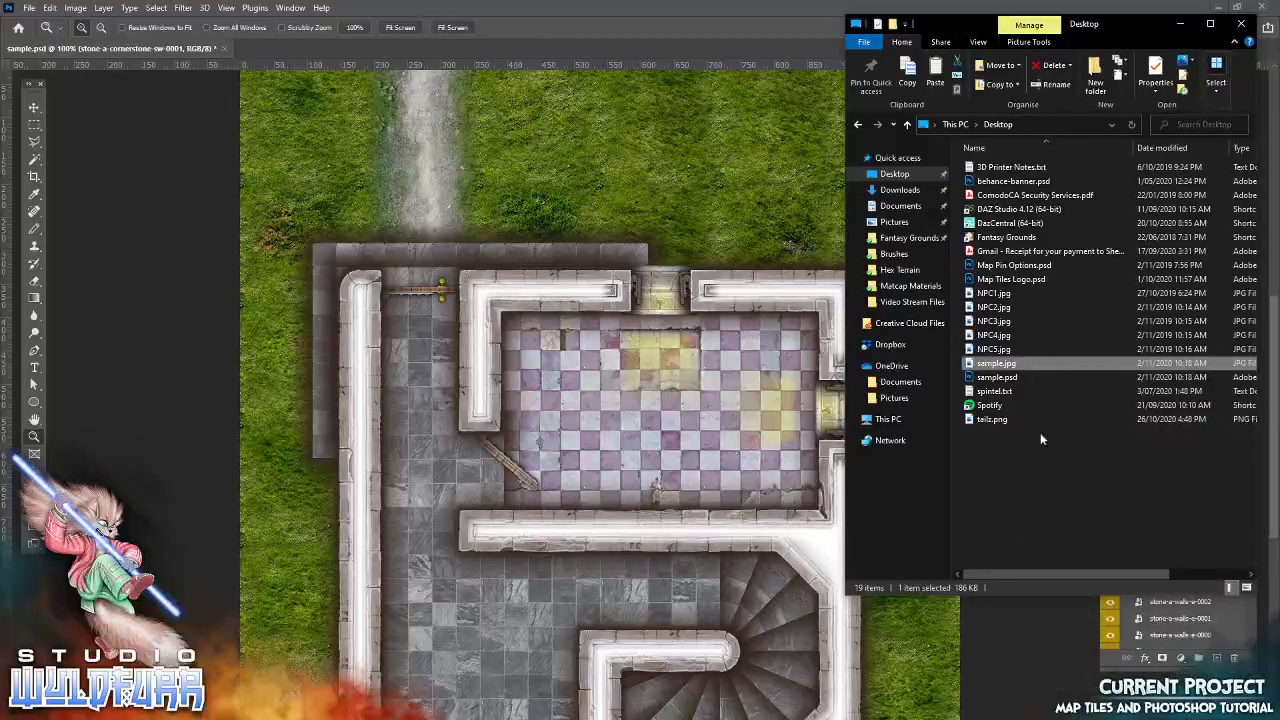
{"action": "left_click", "coordinate": [1241, 23]}
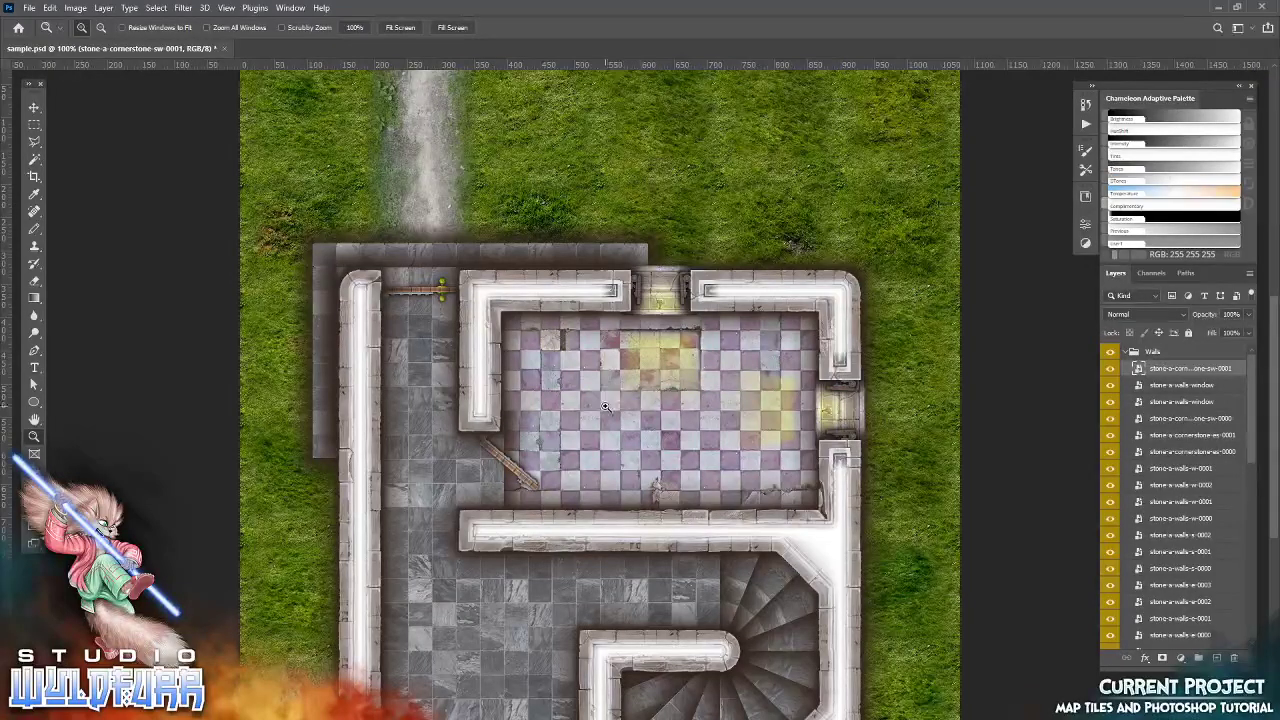